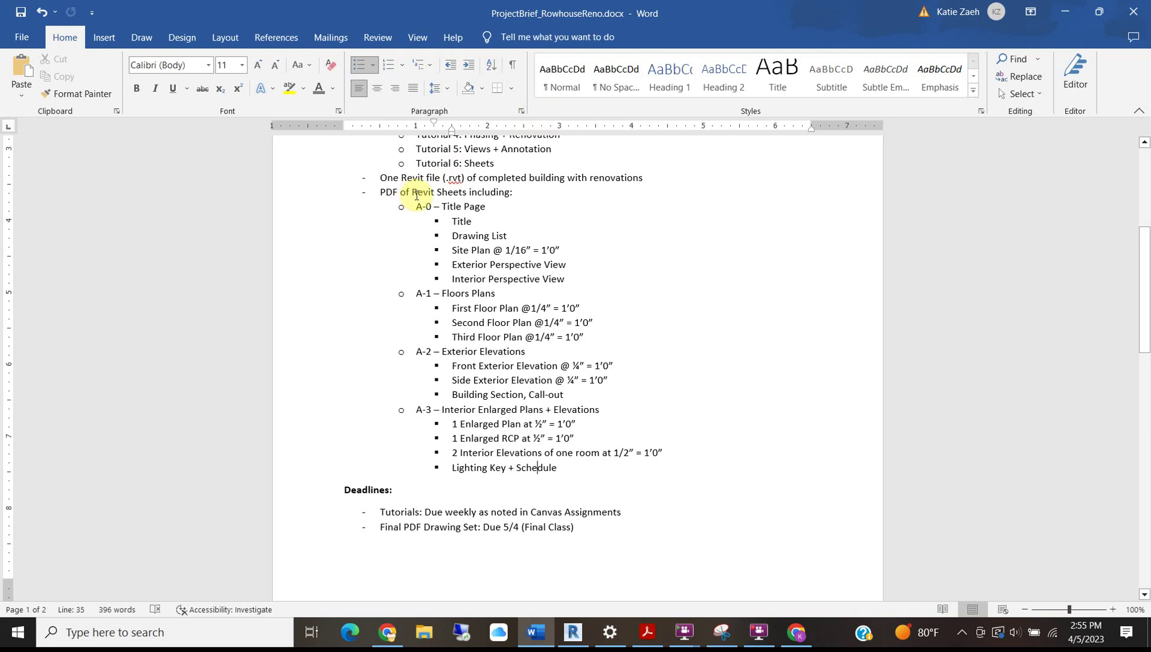
Switch to Revit and save the project.
{"action": "left_click", "coordinate": [541, 229]}
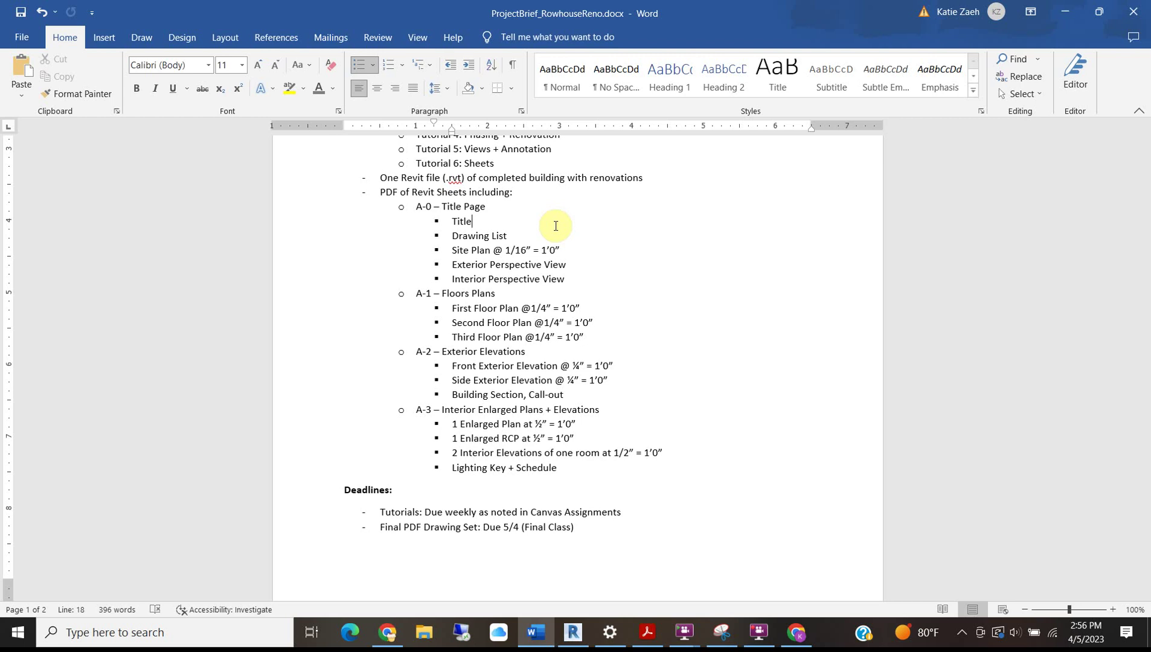
{"action": "left_click", "coordinate": [574, 634]}
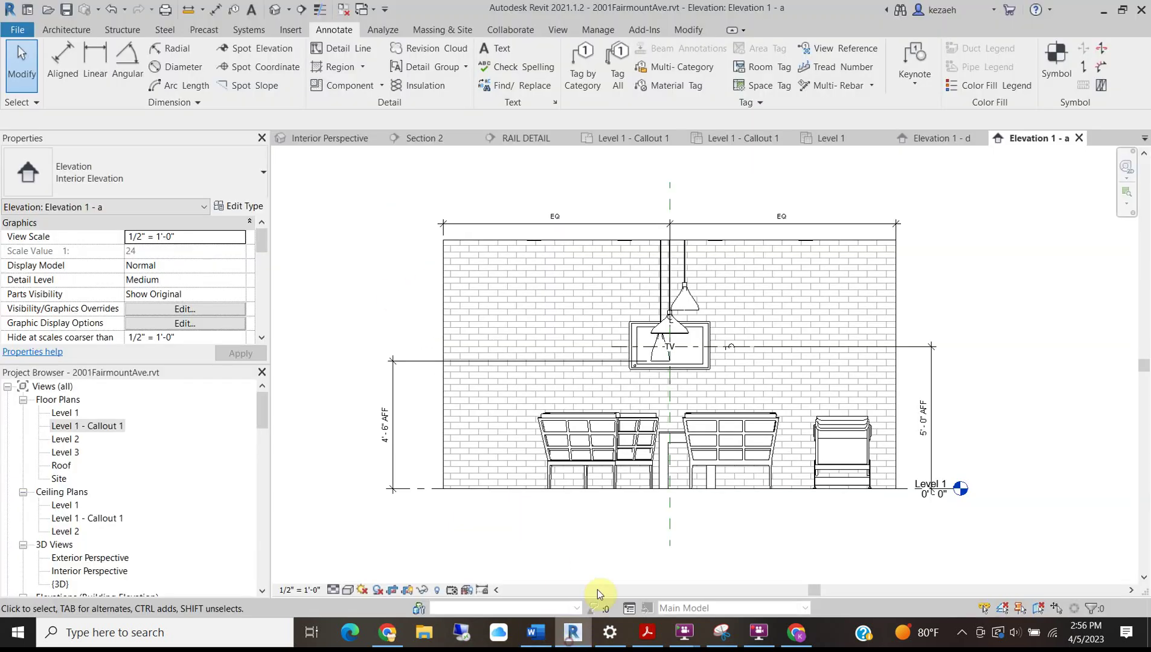
{"action": "left_click", "coordinate": [864, 296]}
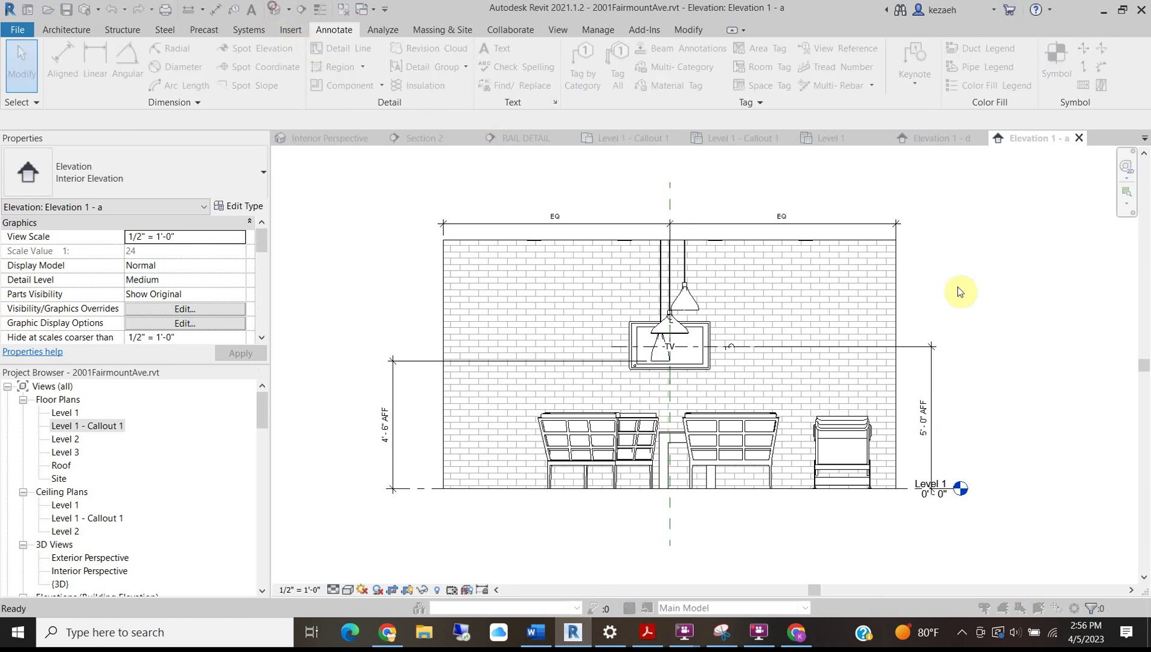
{"action": "left_click", "coordinate": [511, 283]}
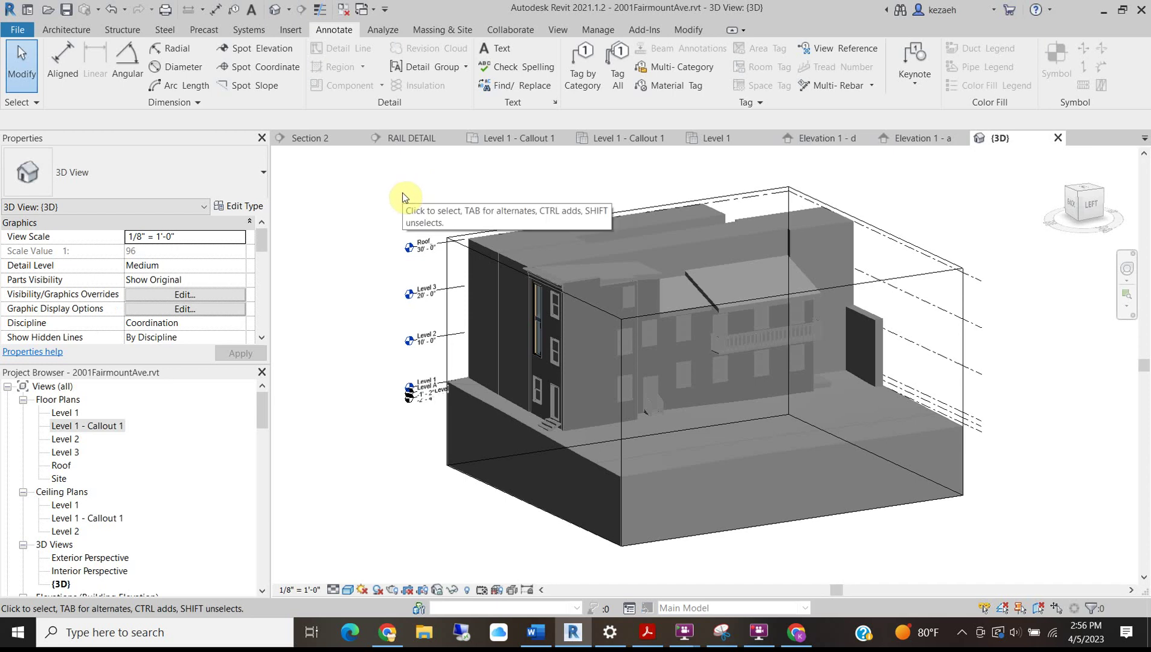
Create sheet A101 with MICA D 22 x 34 Horizontal.rfa, loaded from MICA\SP23\Revit.
{"action": "left_click", "coordinate": [560, 33]}
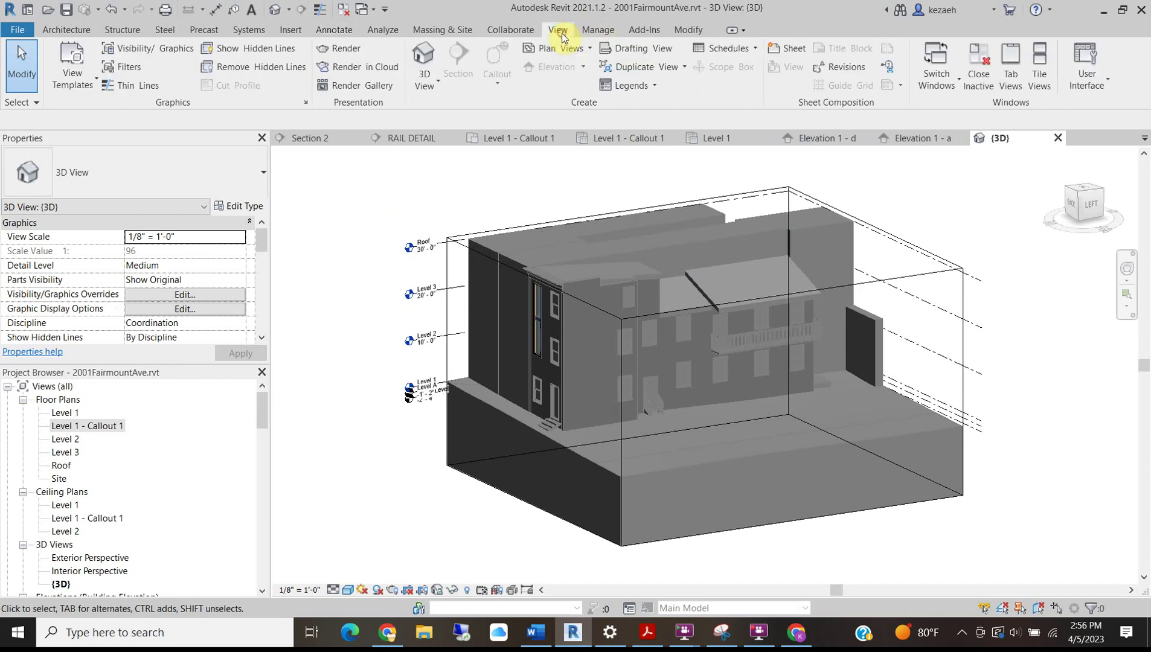
{"action": "left_click", "coordinate": [794, 50]}
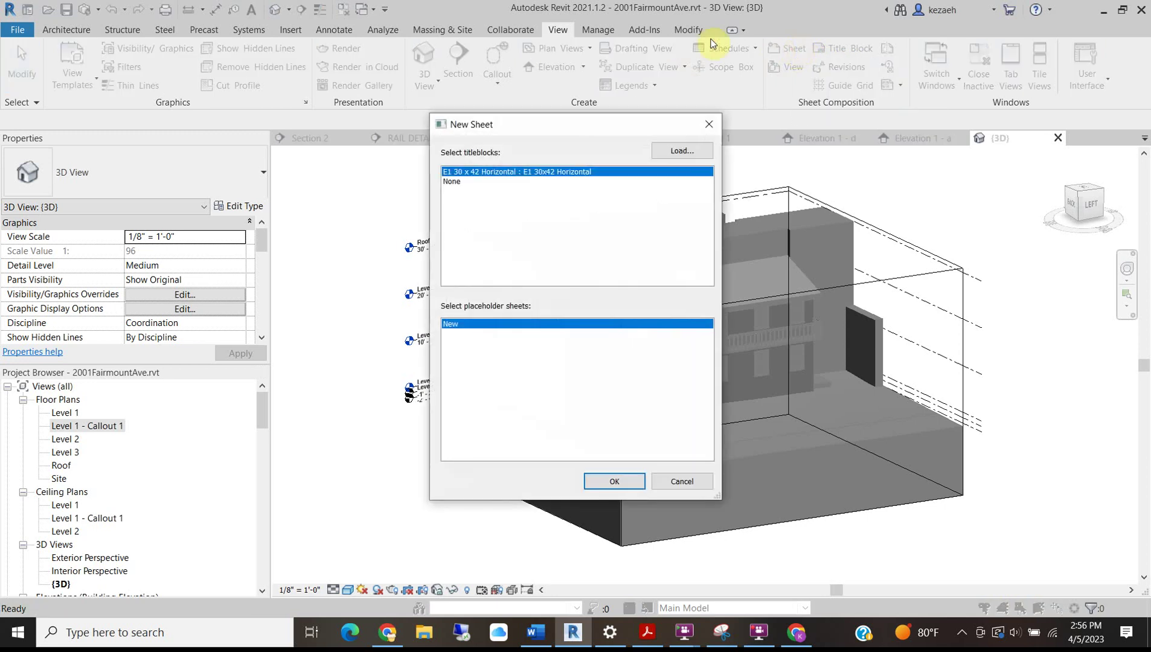
{"action": "left_click", "coordinate": [683, 150]}
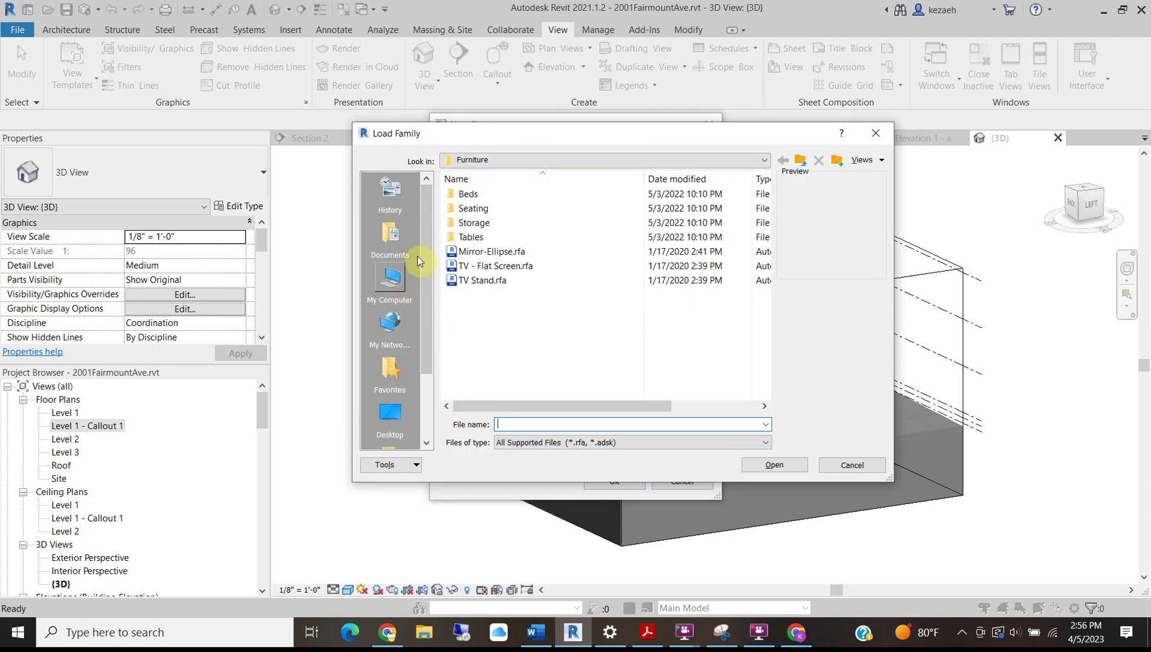
{"action": "left_click", "coordinate": [490, 166]}
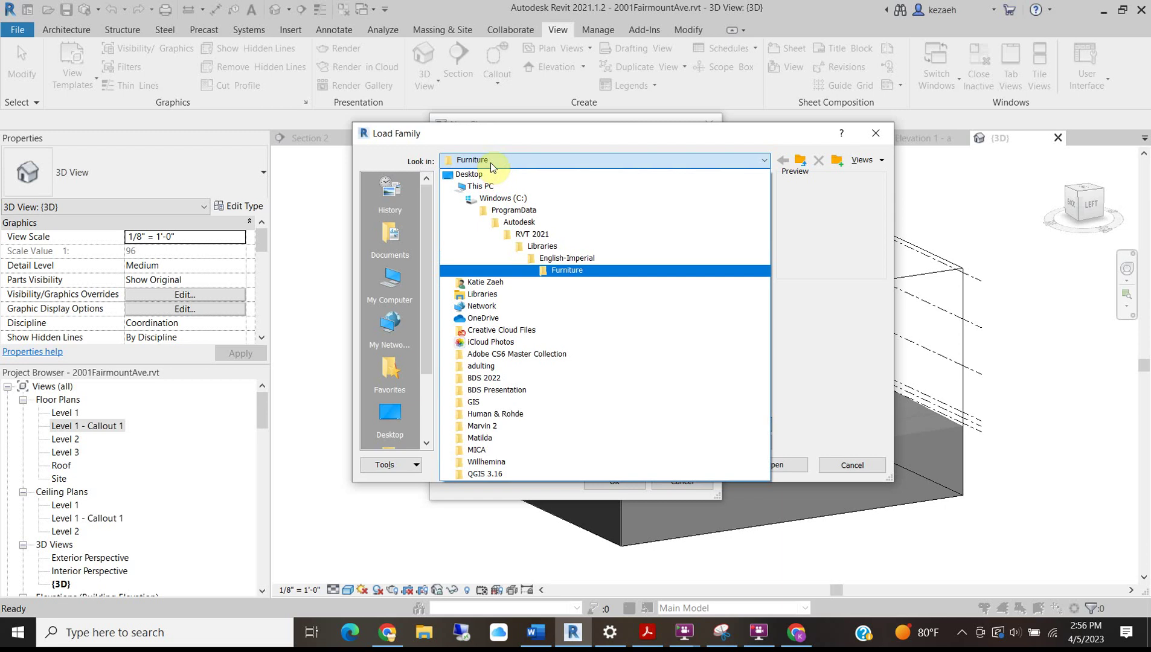
{"action": "left_click", "coordinate": [494, 158]}
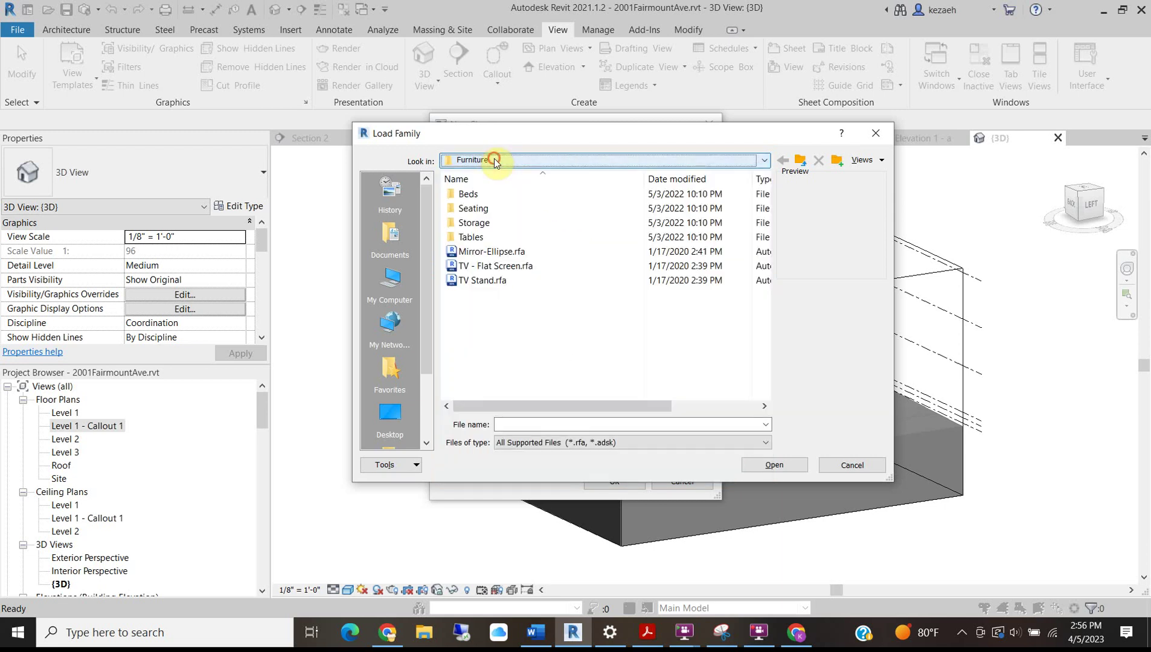
{"action": "left_click", "coordinate": [494, 158]}
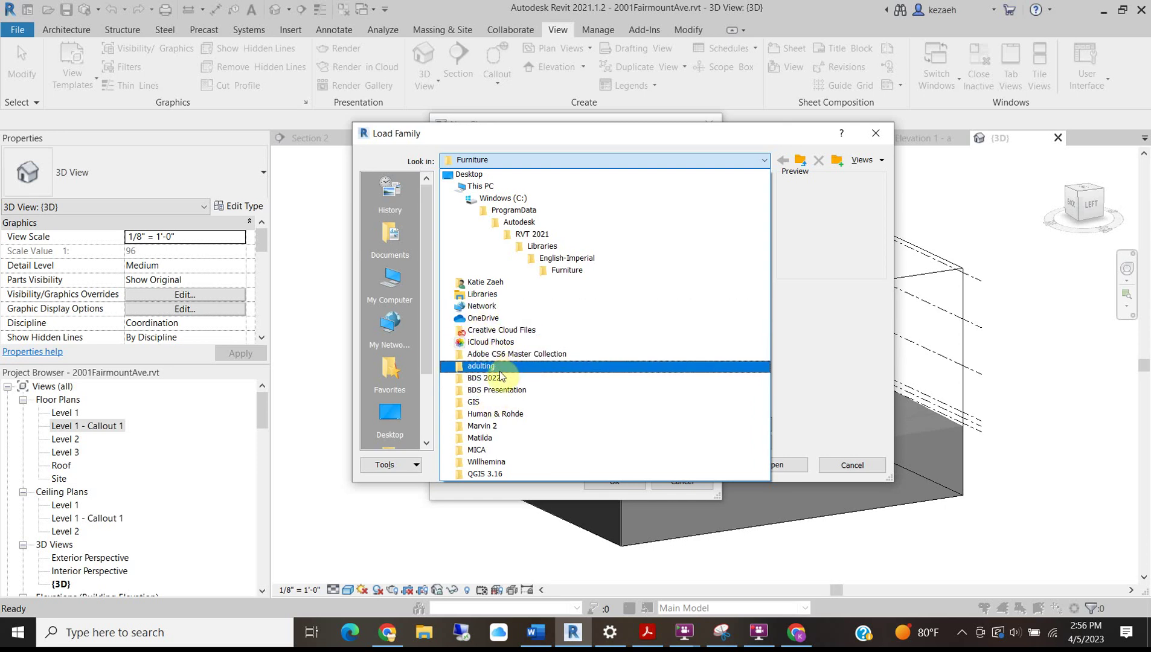
{"action": "left_click", "coordinate": [476, 451]}
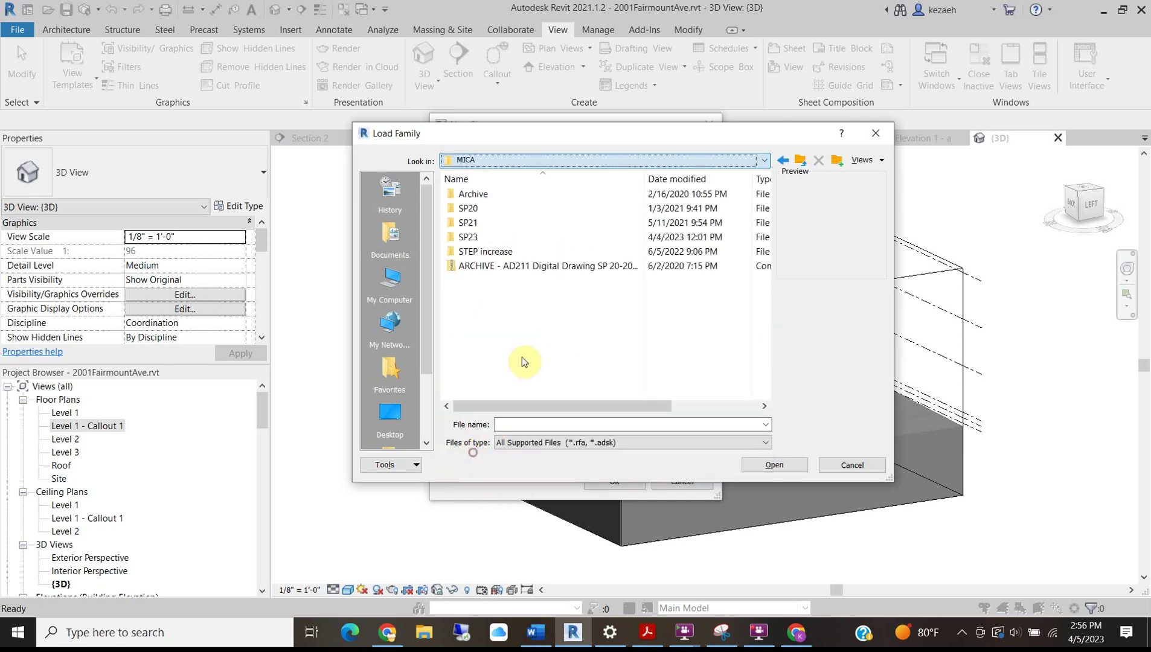
{"action": "double_click", "coordinate": [469, 237]}
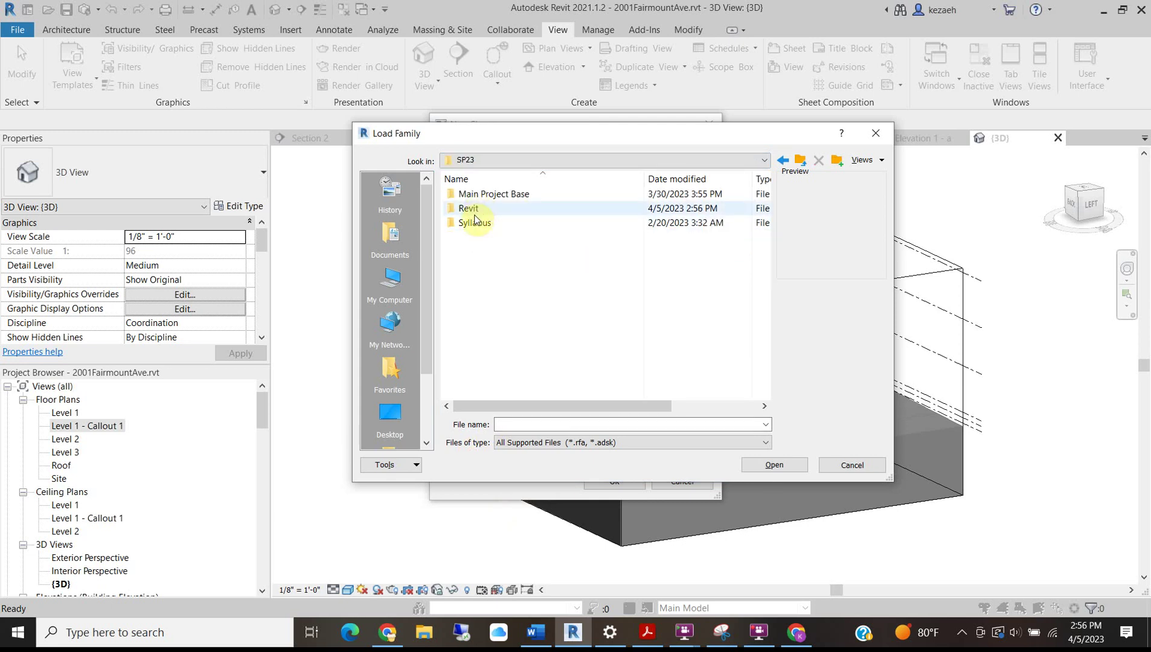
{"action": "double_click", "coordinate": [477, 208]}
{"action": "left_click", "coordinate": [475, 252]}
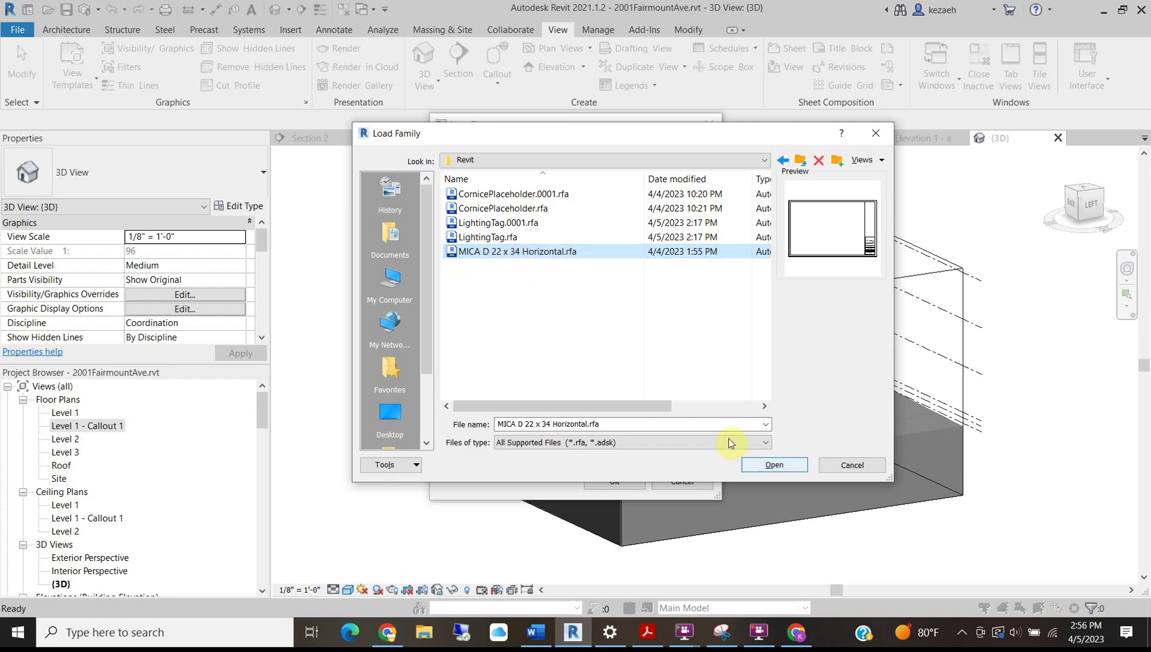
{"action": "left_click", "coordinate": [775, 463]}
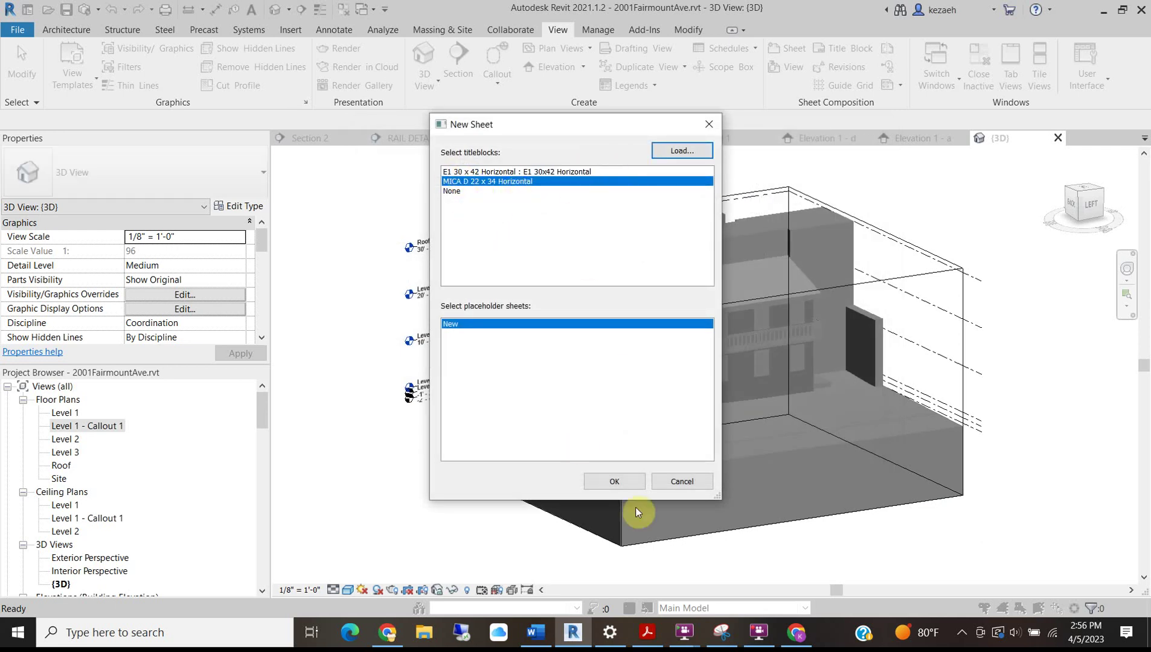
{"action": "left_click", "coordinate": [613, 482]}
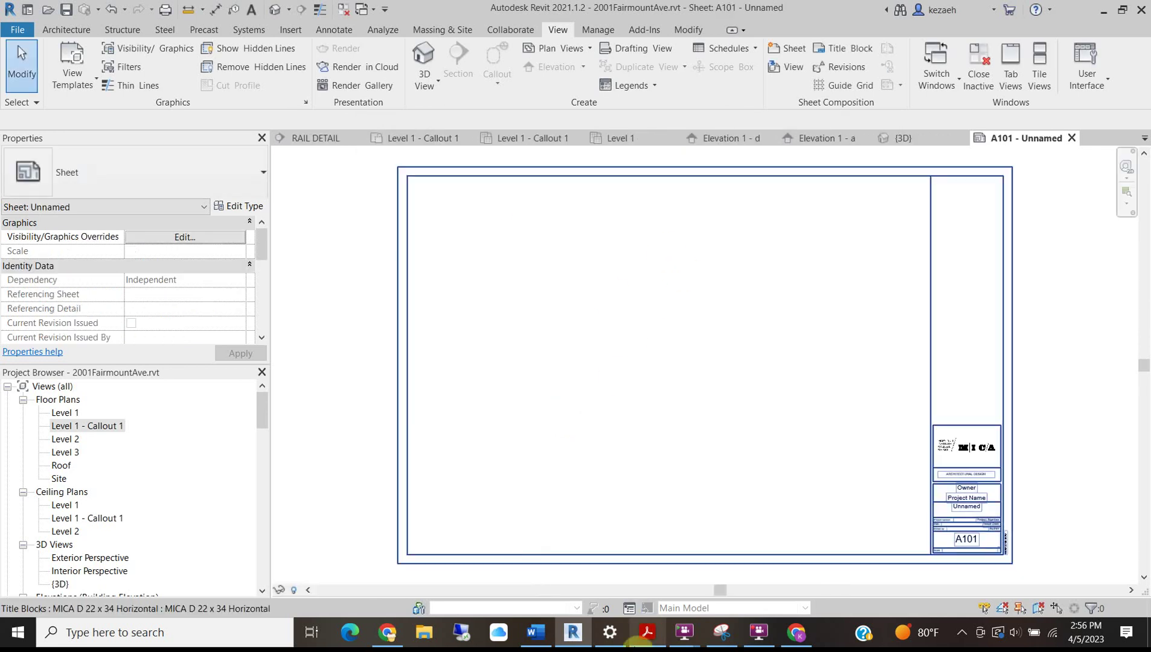
Zoom around the new Unnamed sheet A101, then bring the Word project brief forward.
{"action": "scroll", "coordinate": [607, 367], "scroll_direction": "down", "scroll_amount": 2}
{"action": "scroll", "coordinate": [881, 488], "scroll_direction": "up", "scroll_amount": 5}
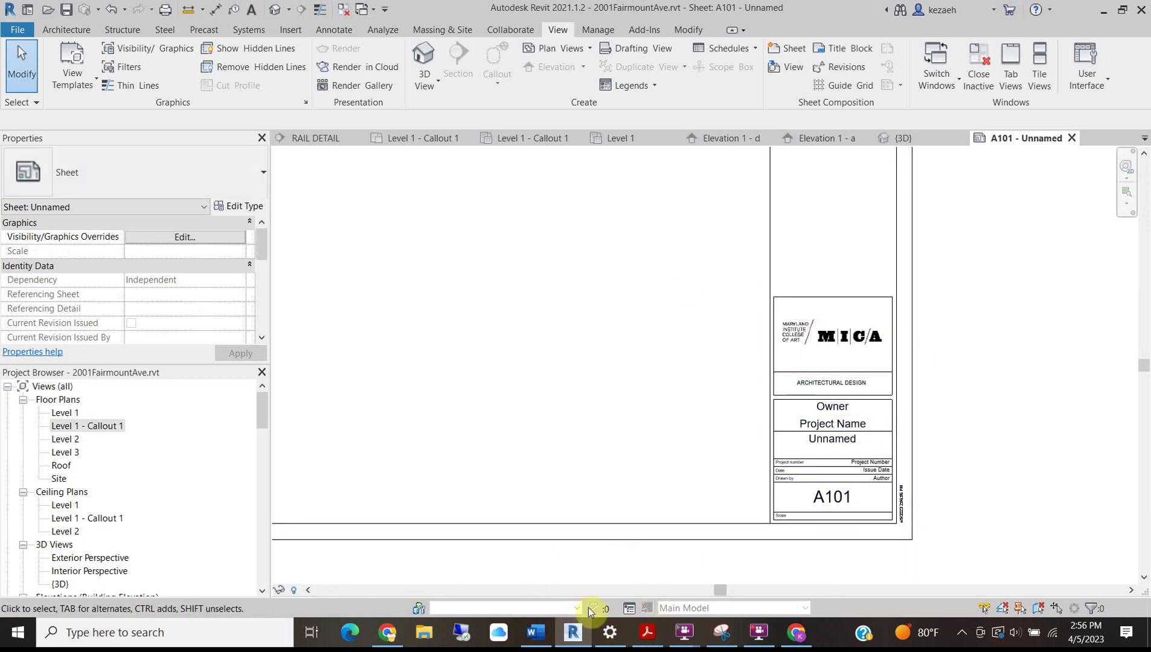
{"action": "left_click", "coordinate": [529, 568]}
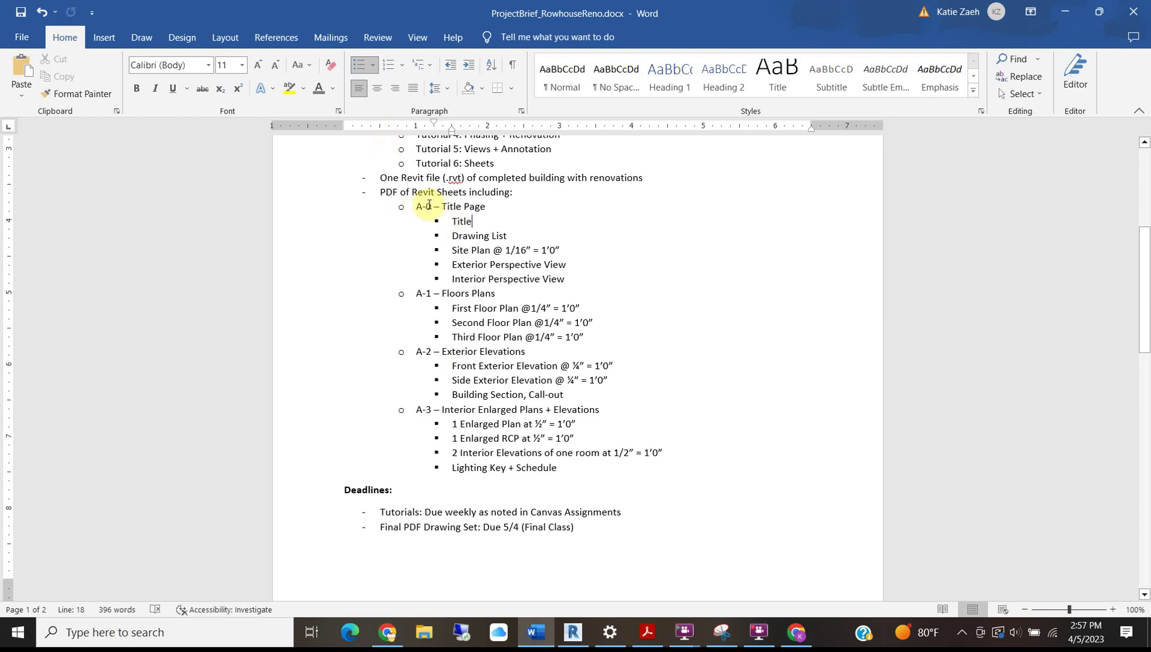
Replace 'Title Page' with 'Cover Sheet' in the brief's A-0 line, then return to Revit.
{"action": "left_click", "coordinate": [1073, 13]}
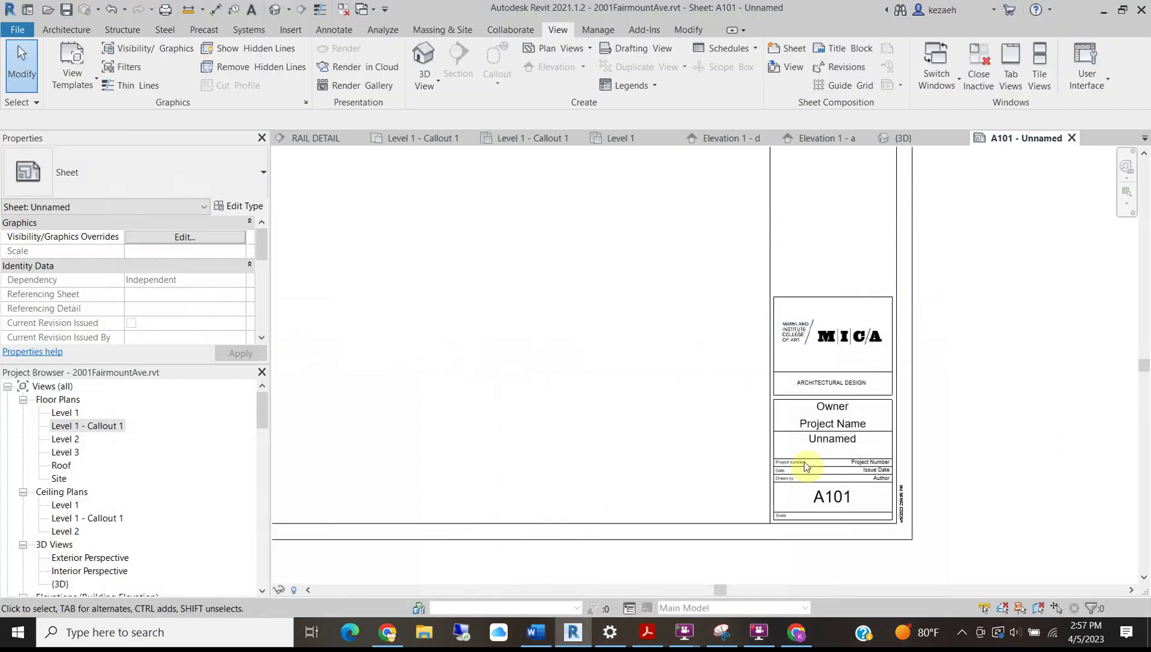
{"action": "left_click", "coordinate": [535, 633]}
{"action": "left_click_drag", "start_coordinate": [486, 207], "coordinate": [443, 207]}
{"action": "type", "text": "Cover SHeet"}
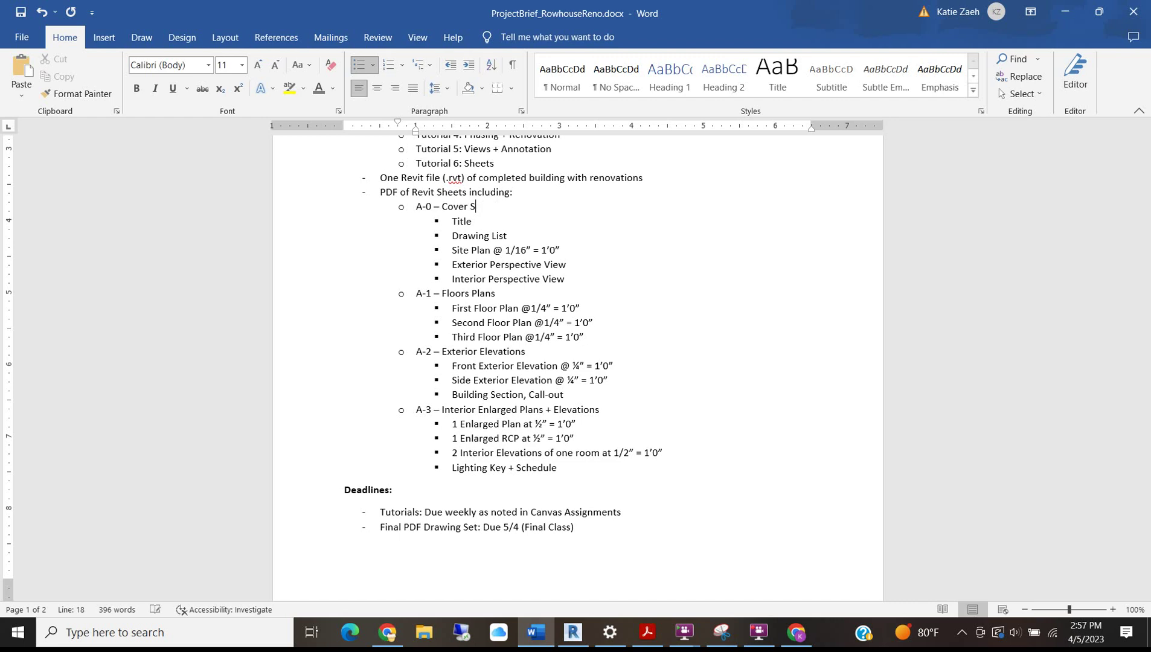
{"action": "left_click", "coordinate": [584, 249]}
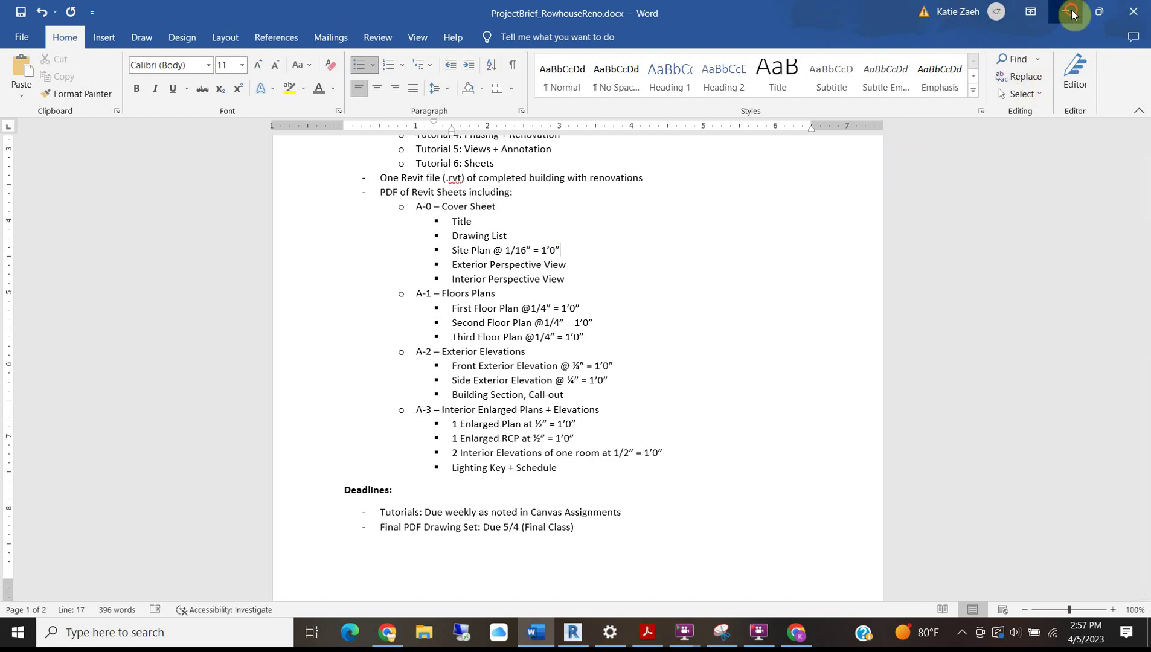
{"action": "left_click", "coordinate": [1072, 13]}
{"action": "left_click", "coordinate": [829, 497]}
Renumber the sheet to A-0 and name it Cover Sheet.
{"action": "left_click", "coordinate": [844, 499]}
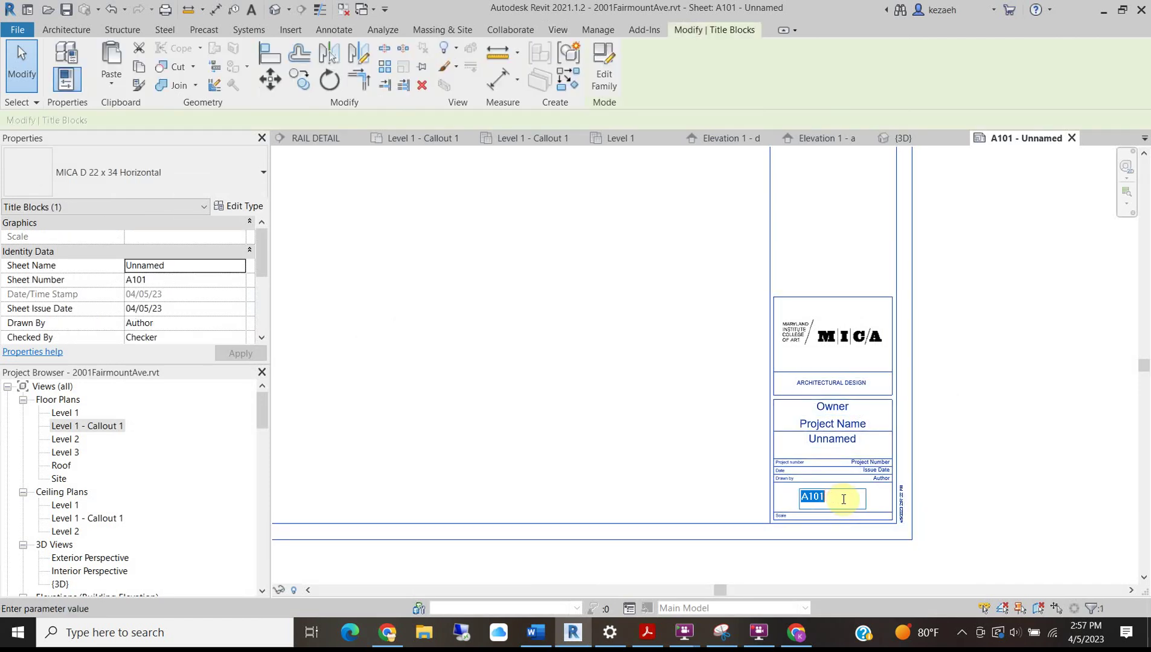
{"action": "key", "text": "Escape"}
{"action": "left_click", "coordinate": [834, 499]}
{"action": "type", "text": "A"}
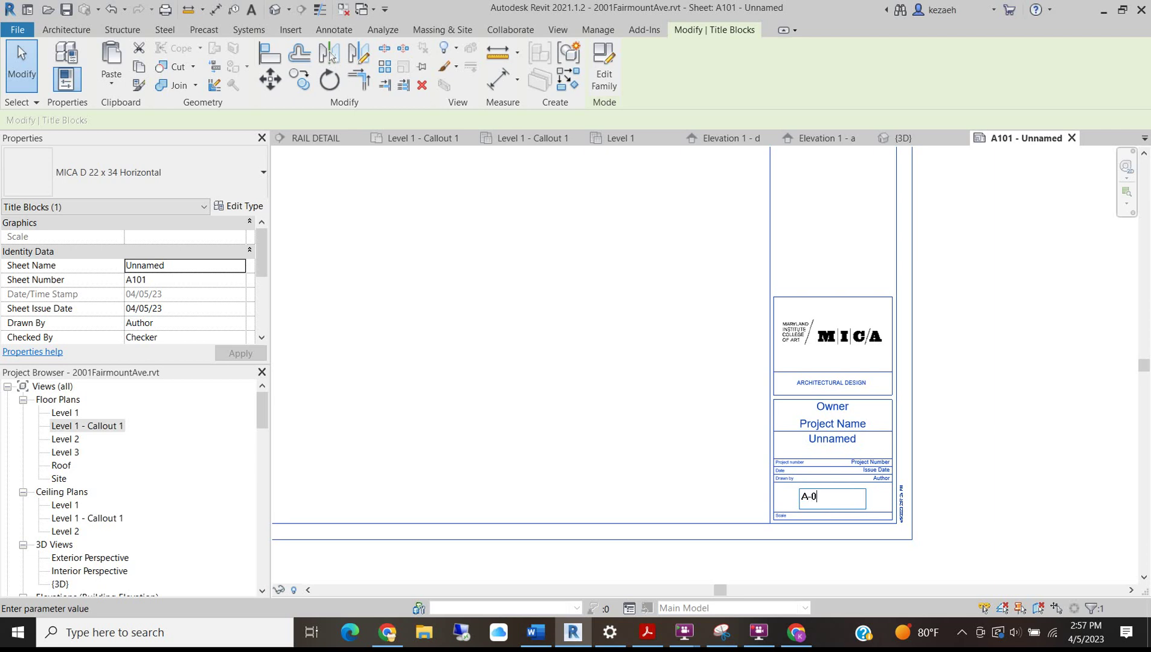
{"action": "left_click", "coordinate": [987, 303]}
{"action": "scroll", "coordinate": [829, 442], "scroll_direction": "up", "scroll_amount": 4}
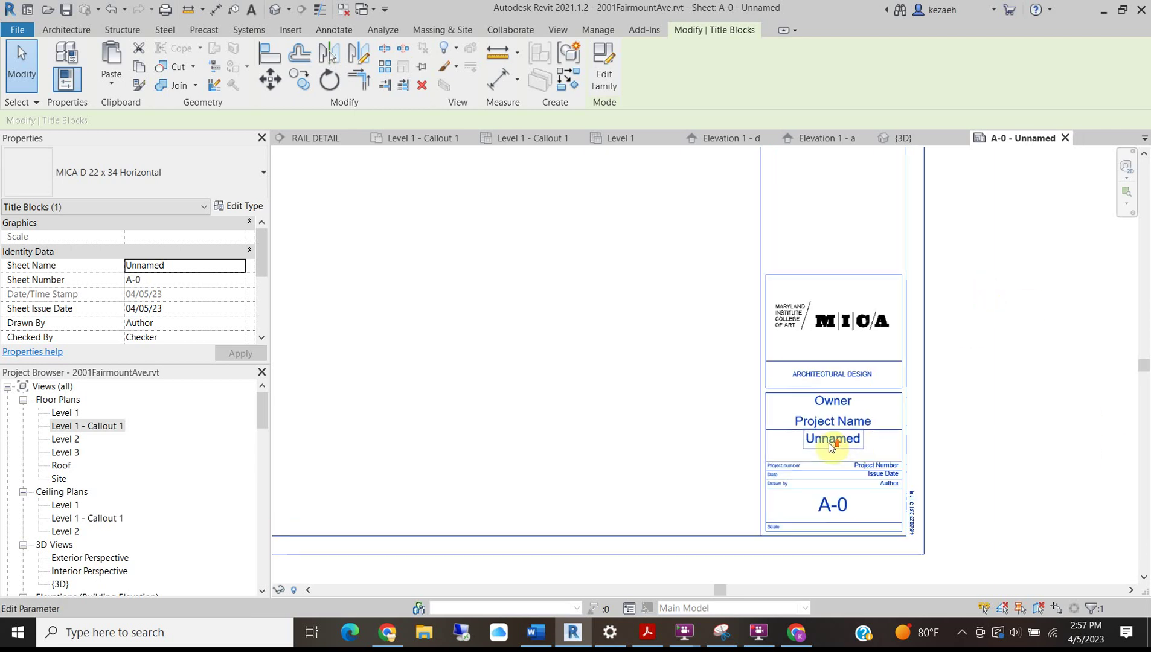
{"action": "left_click", "coordinate": [828, 443]}
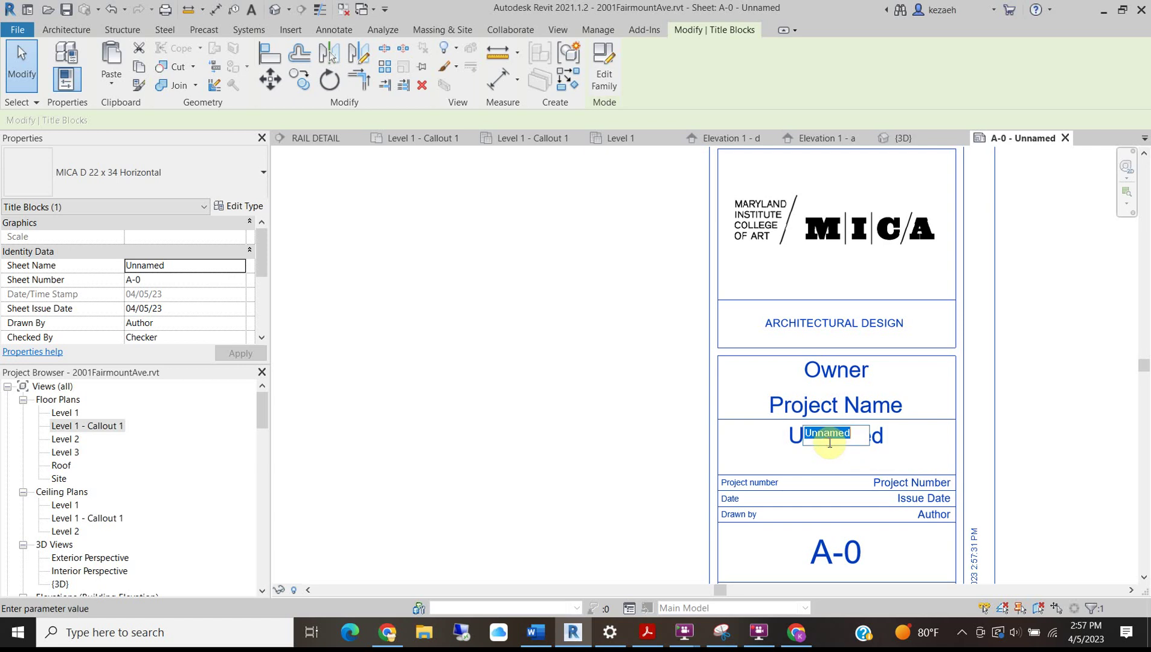
{"action": "type", "text": "C"}
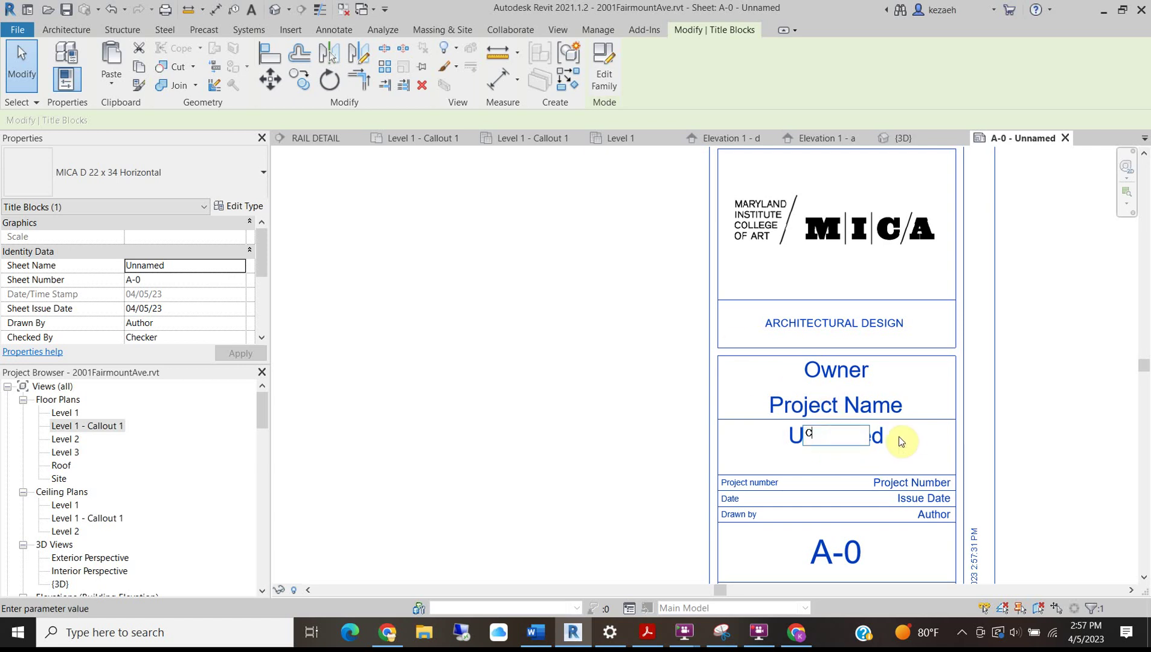
{"action": "type", "text": "over Sheet"}
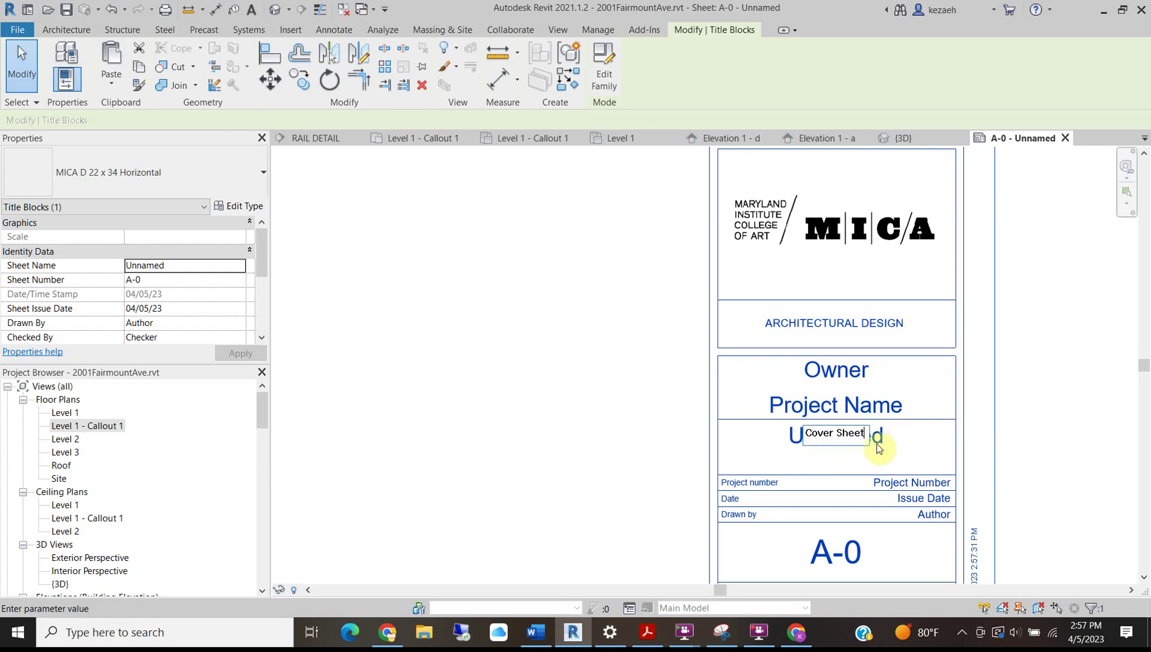
{"action": "left_click", "coordinate": [1051, 359]}
Set the project name to 'Rowhouse Renovation' and enter the owner's name.
{"action": "left_click", "coordinate": [846, 408]}
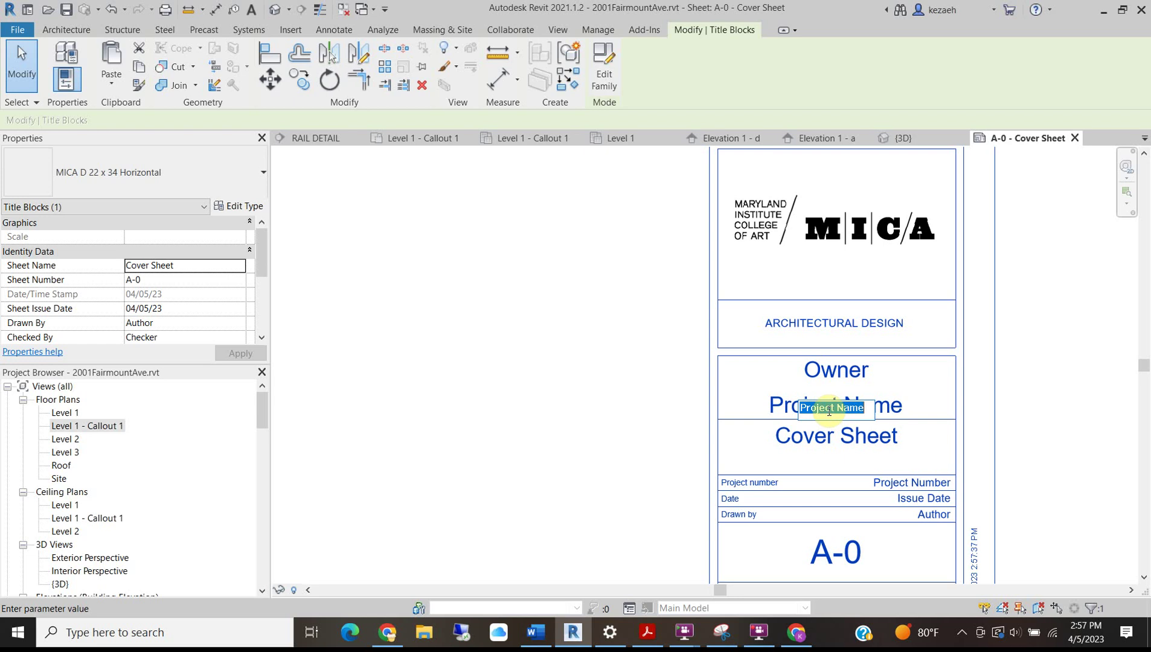
{"action": "type", "text": "R"}
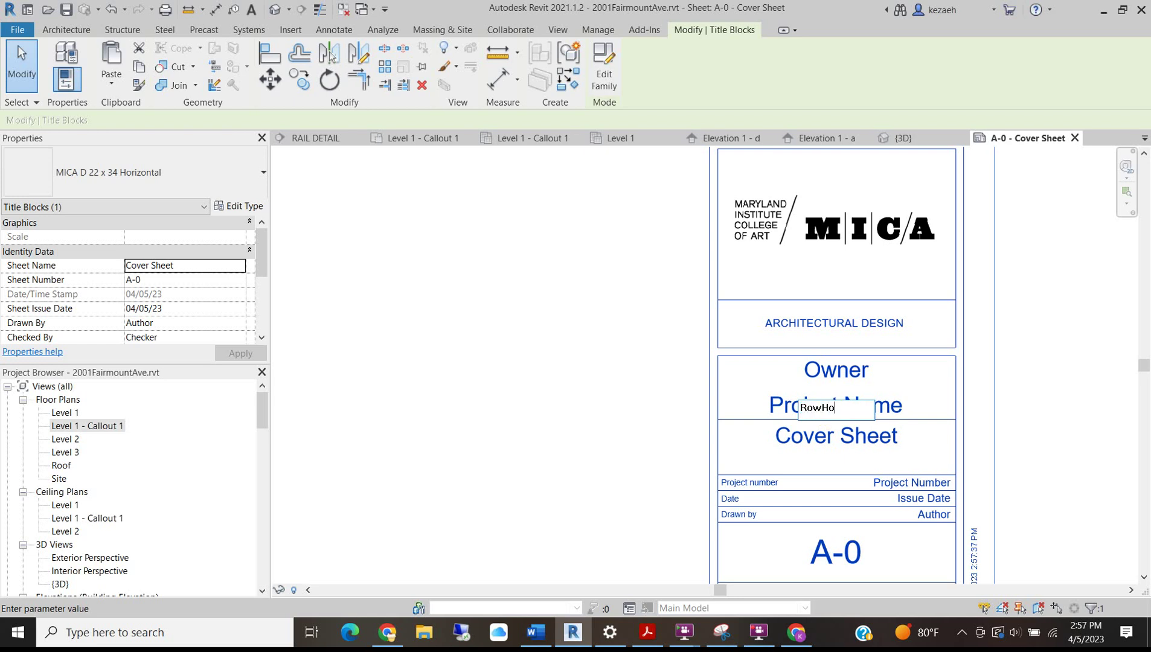
{"action": "type", "text": "owhouse Renovation"}
{"action": "left_click", "coordinate": [1037, 378]}
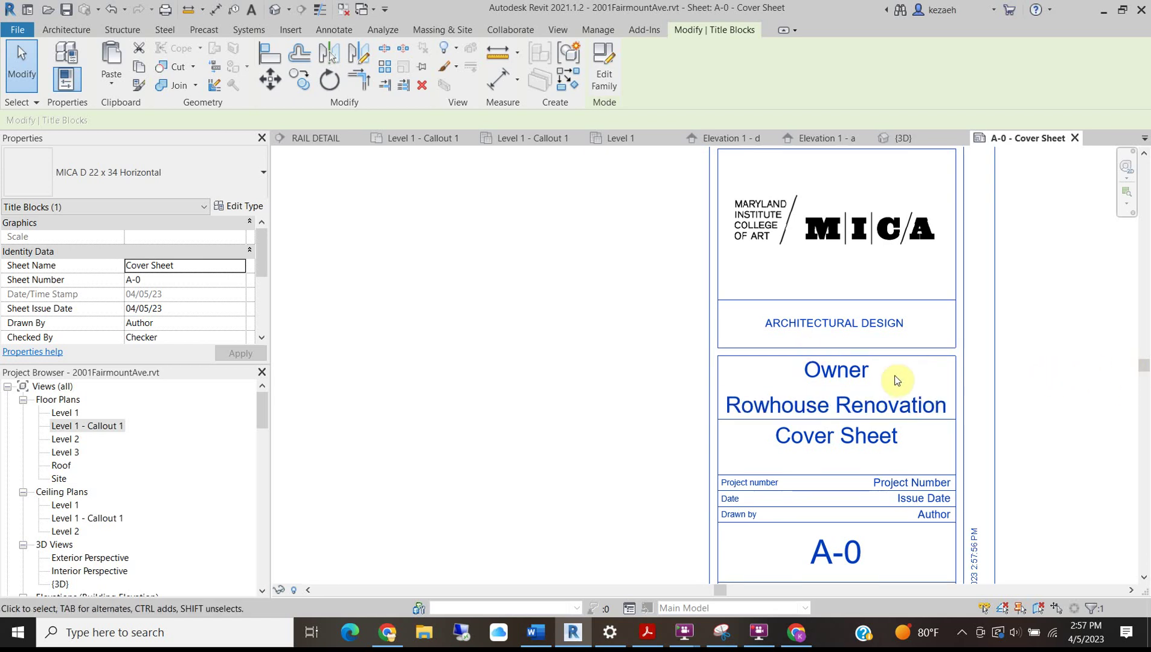
{"action": "left_click", "coordinate": [813, 368]}
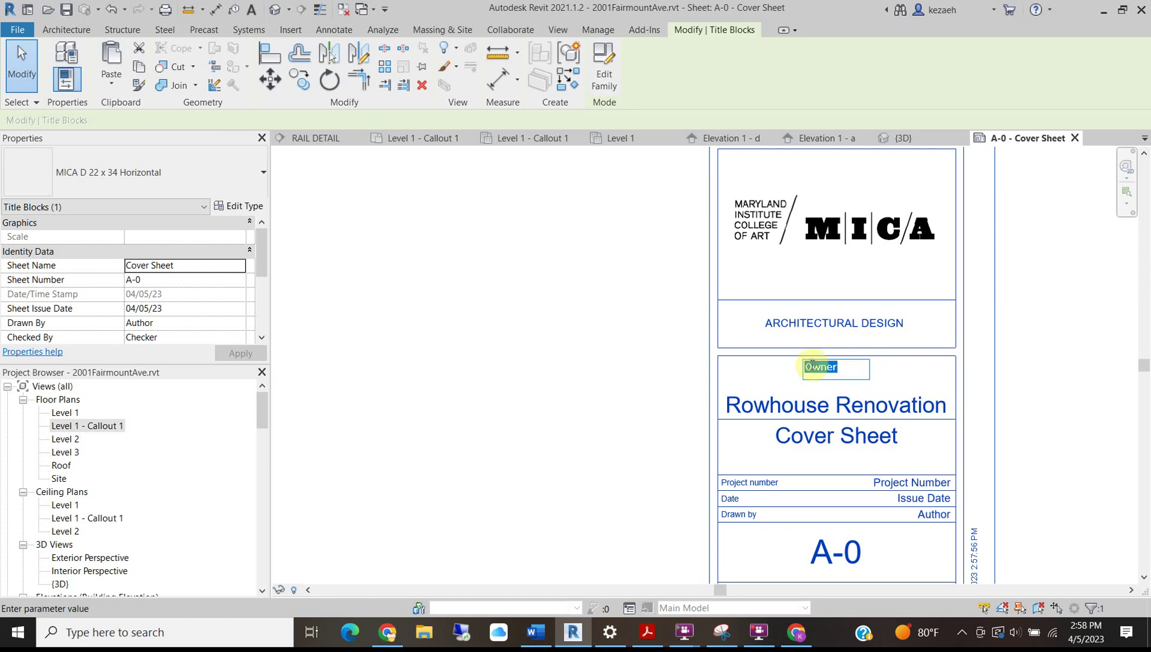
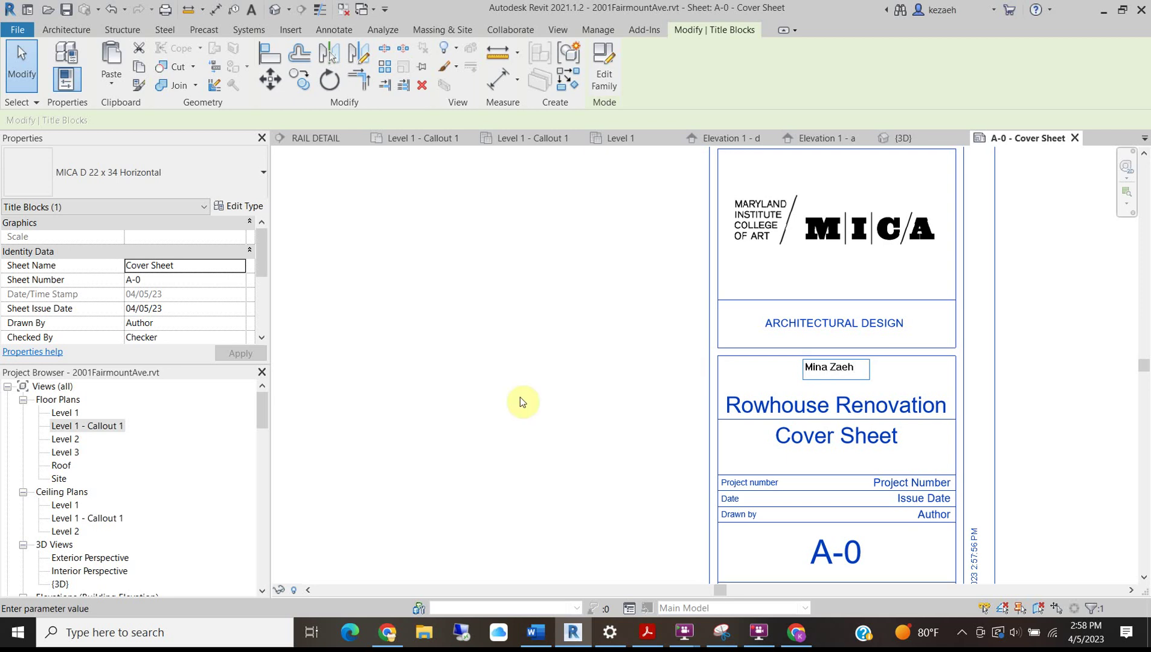
{"action": "left_click", "coordinate": [578, 367]}
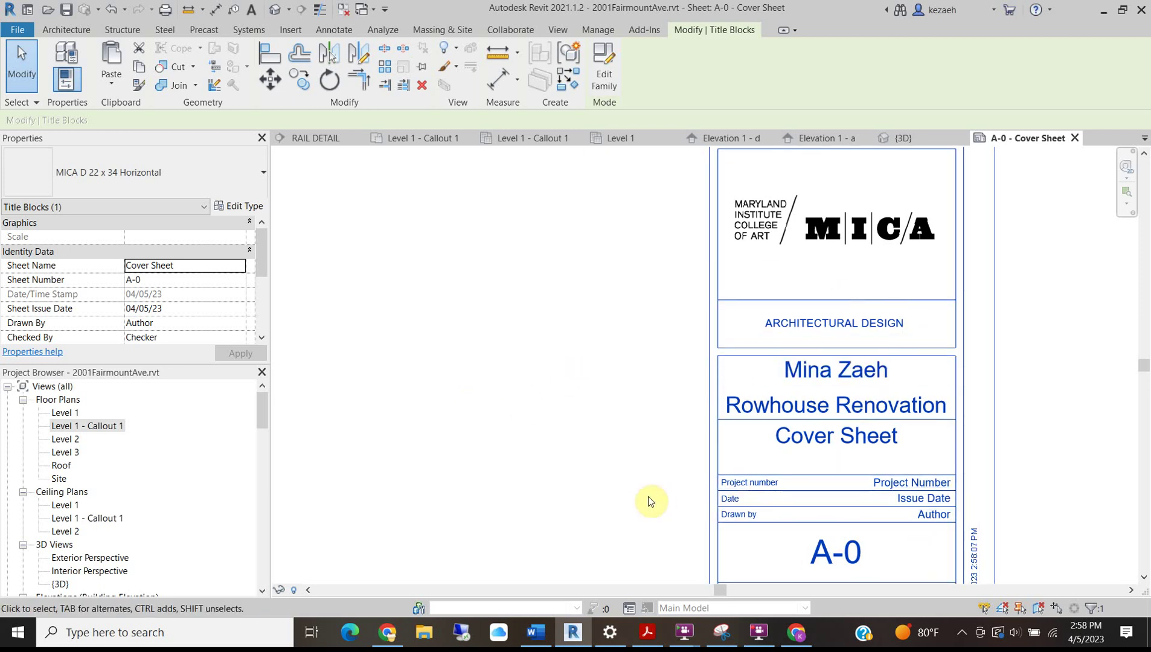
Enter the author's initials in the Drawn by field of the title block.
{"action": "left_click", "coordinate": [952, 513]}
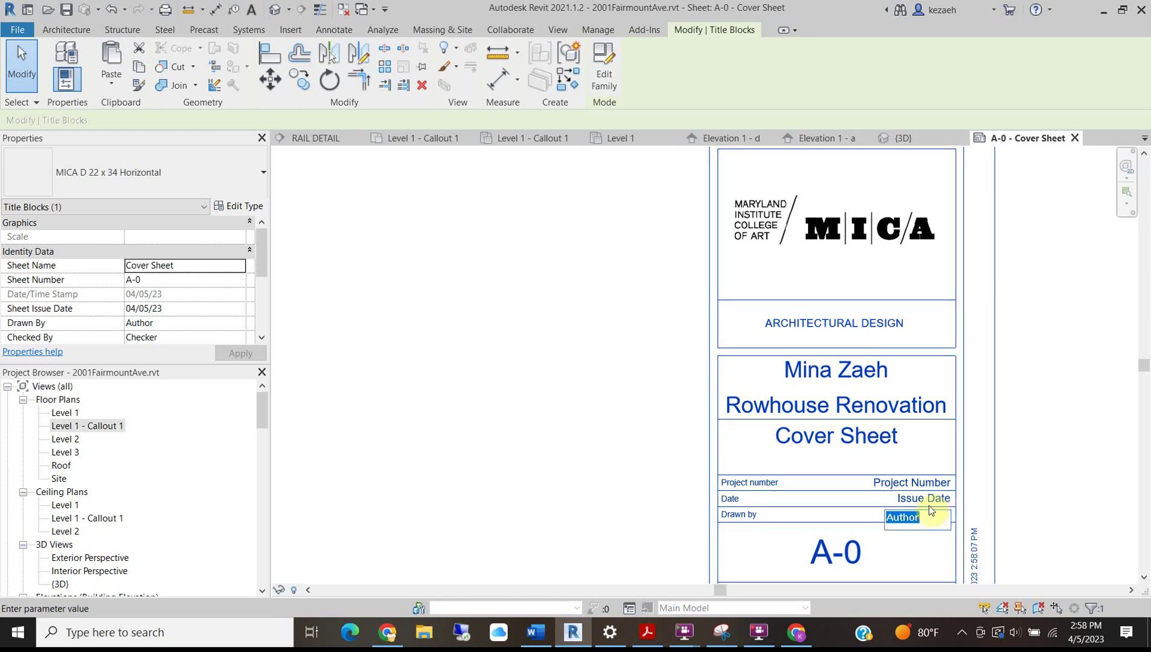
{"action": "type", "text": "K. Zaeh"}
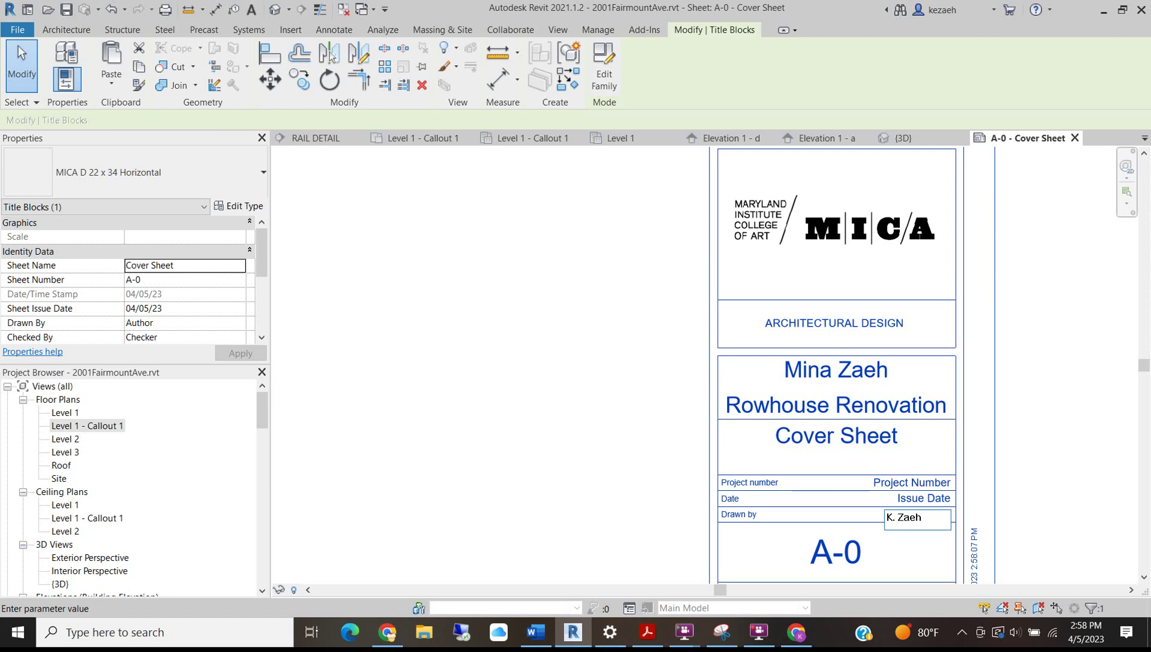
{"action": "key", "text": "Return"}
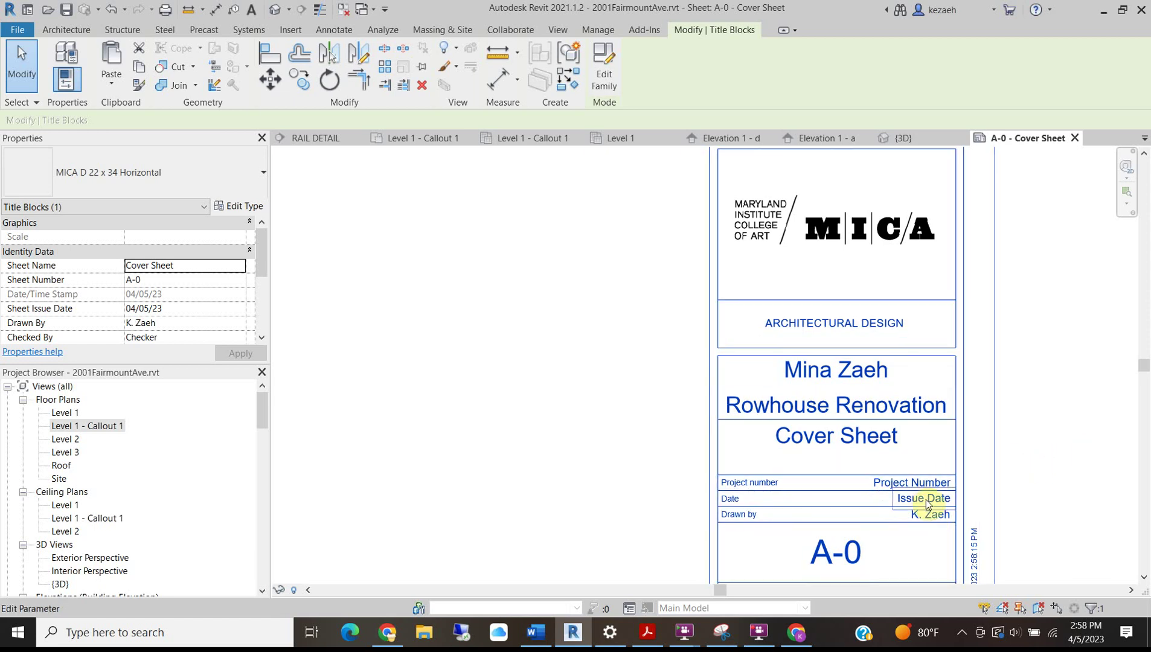
{"action": "left_click", "coordinate": [927, 501]}
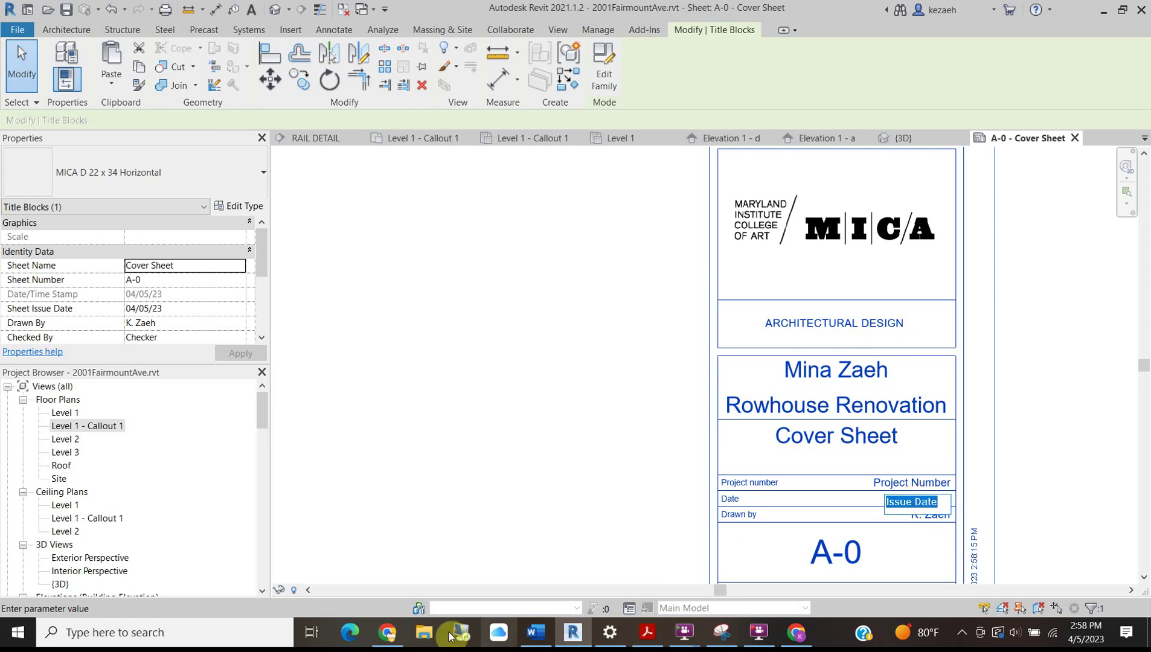
Scroll through the Word brief's Deliverables list, then go back to Revit.
{"action": "left_click", "coordinate": [536, 632]}
{"action": "scroll", "coordinate": [523, 218], "scroll_direction": "up", "scroll_amount": 4}
{"action": "scroll", "coordinate": [523, 217], "scroll_direction": "up", "scroll_amount": 3}
{"action": "scroll", "coordinate": [526, 218], "scroll_direction": "down", "scroll_amount": 3}
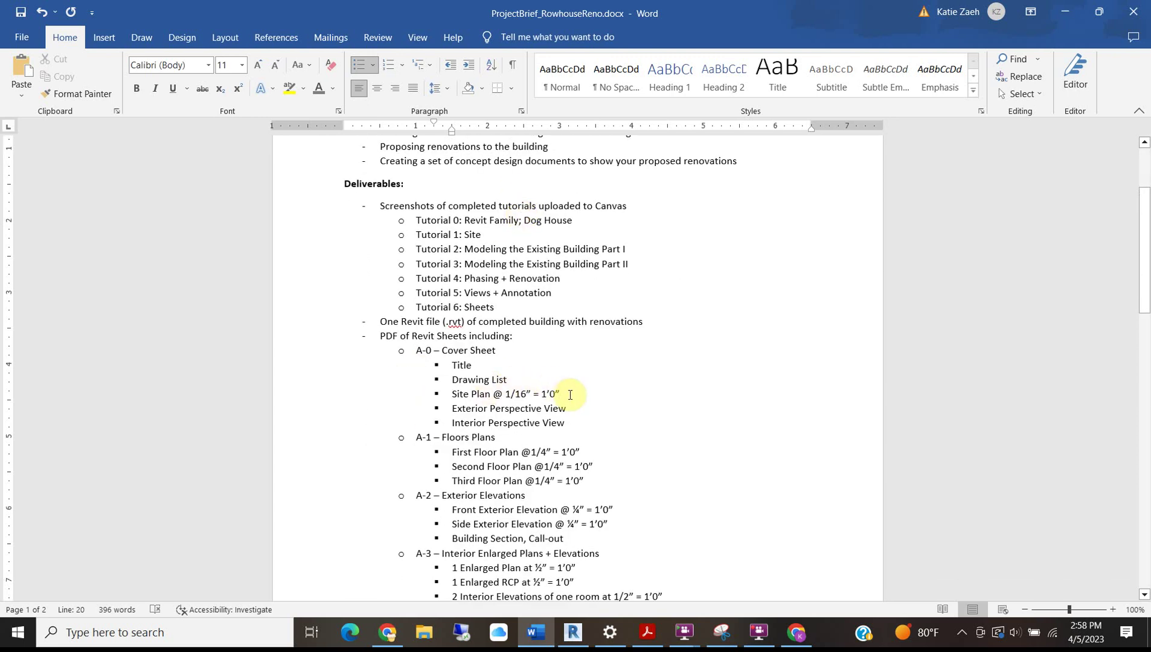
{"action": "scroll", "coordinate": [571, 396], "scroll_direction": "down", "scroll_amount": 3}
{"action": "scroll", "coordinate": [570, 423], "scroll_direction": "up", "scroll_amount": 6}
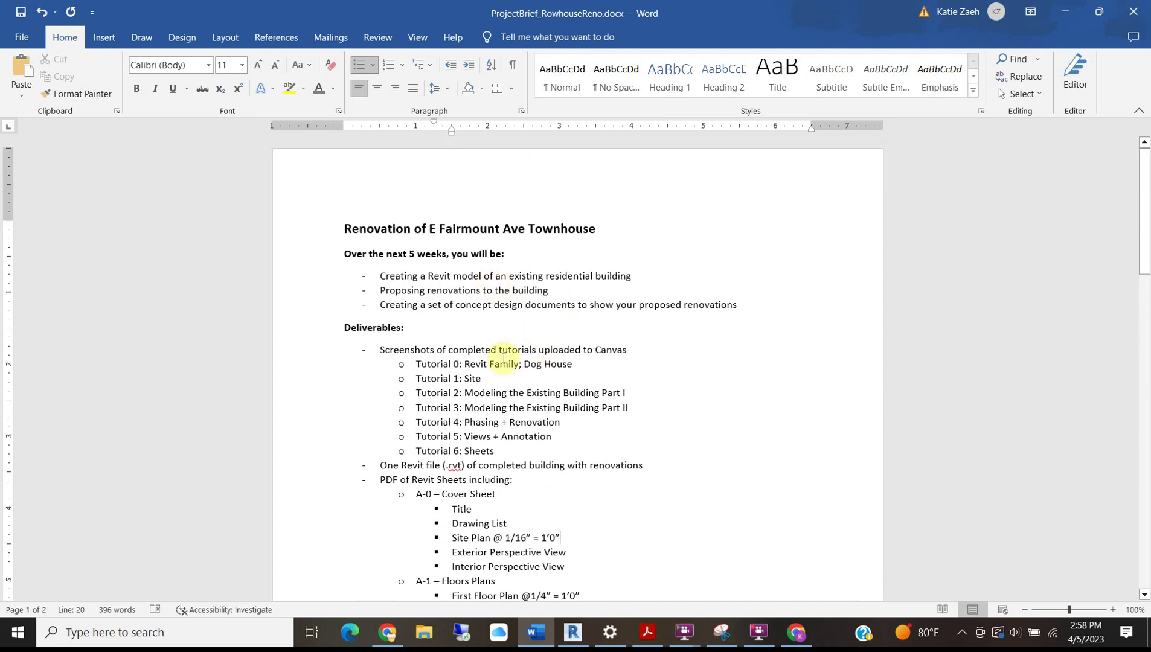
{"action": "scroll", "coordinate": [496, 357], "scroll_direction": "down", "scroll_amount": 6}
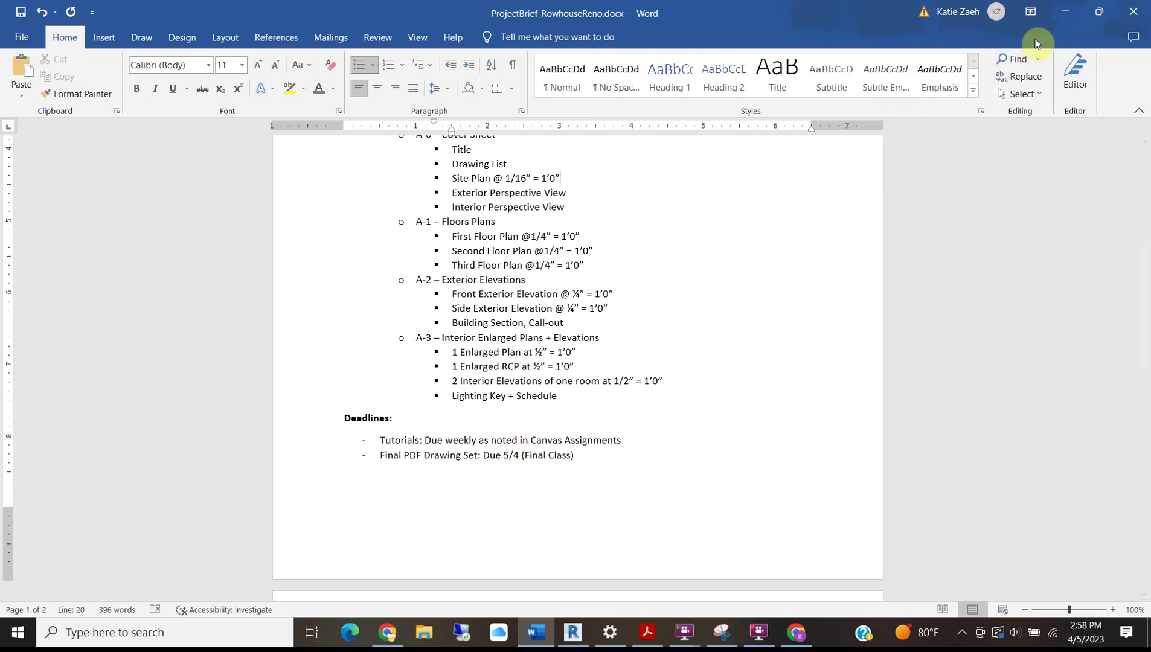
{"action": "left_click", "coordinate": [1065, 11]}
Replace the Issue Date placeholder on the cover sheet, starting with 'May'.
{"action": "left_click", "coordinate": [936, 502]}
{"action": "left_click_drag", "start_coordinate": [943, 500], "coordinate": [820, 502]}
{"action": "type", "text": "May 4, 2023"}
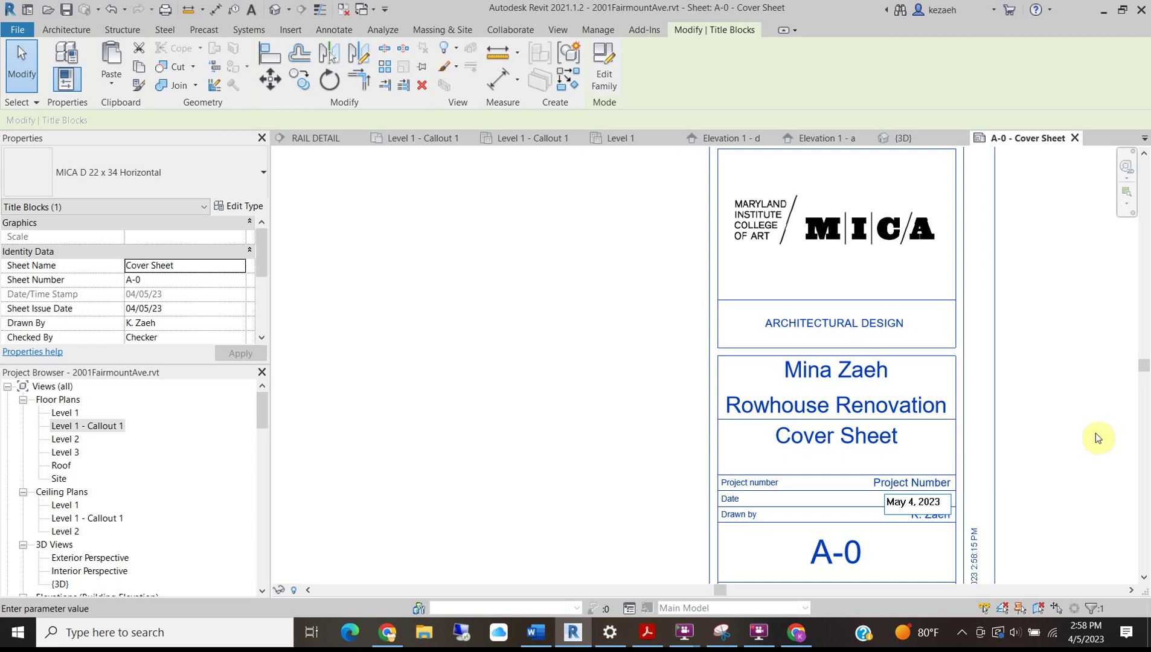
Set the issue date to May 4, 2023 and the project number to 23001.
{"action": "key", "text": "Return"}
{"action": "left_click", "coordinate": [929, 479]}
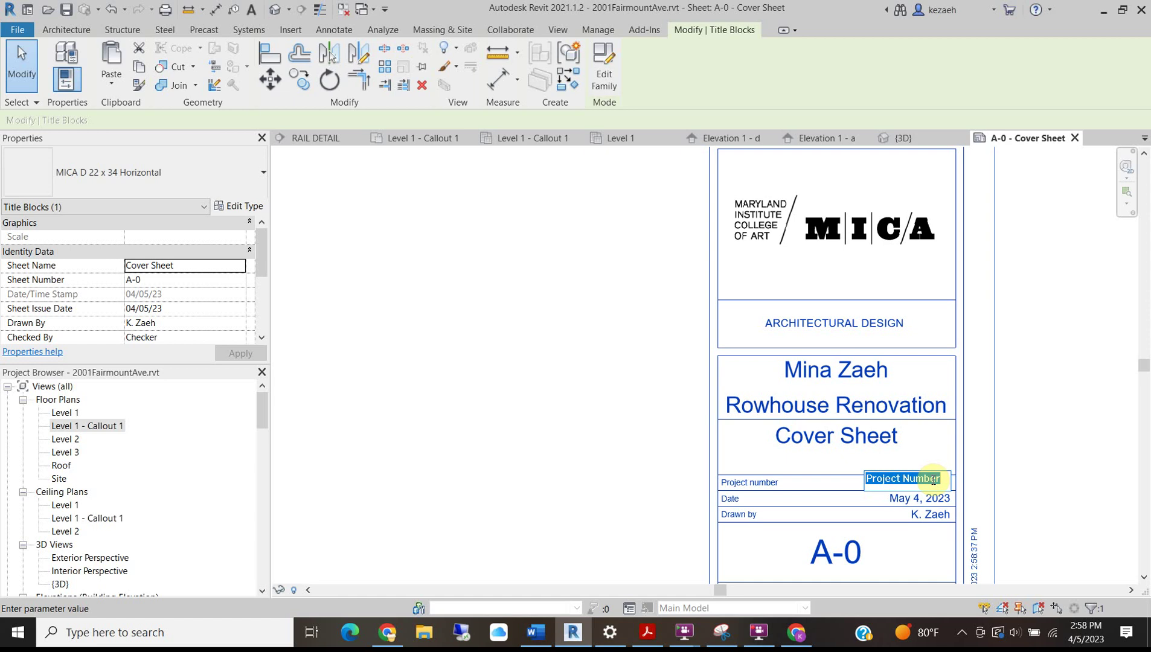
{"action": "type", "text": "23001"}
{"action": "key", "text": "Return"}
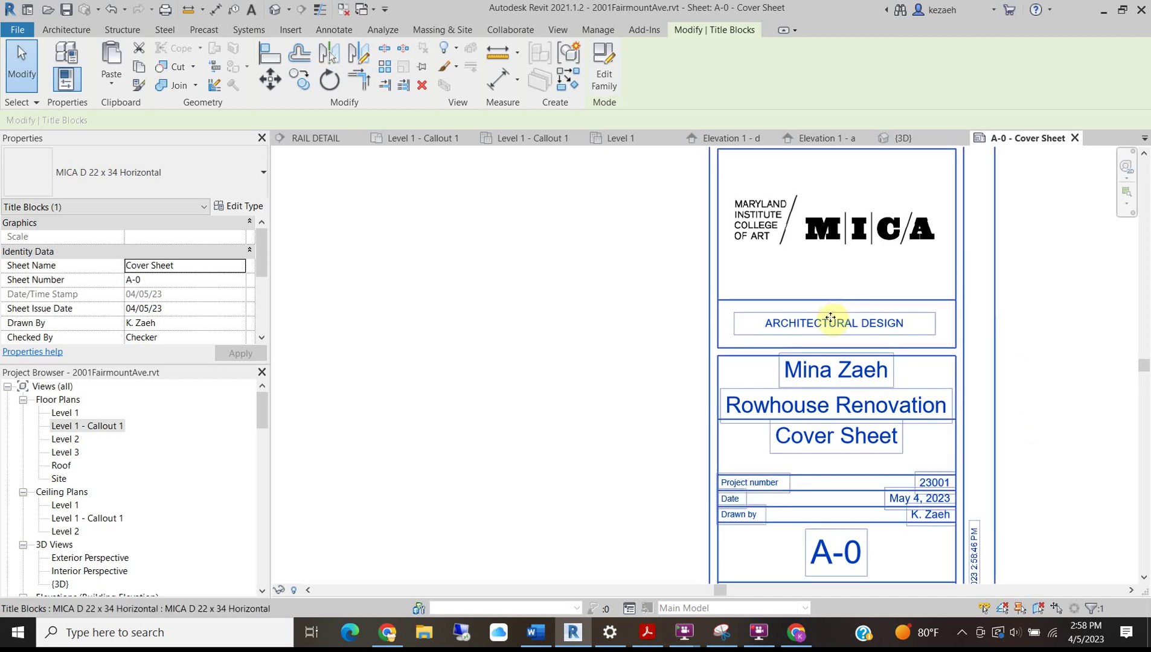
Pan and zoom around the cover sheet to review the filled-in title block.
{"action": "scroll", "coordinate": [614, 395], "scroll_direction": "down", "scroll_amount": 4}
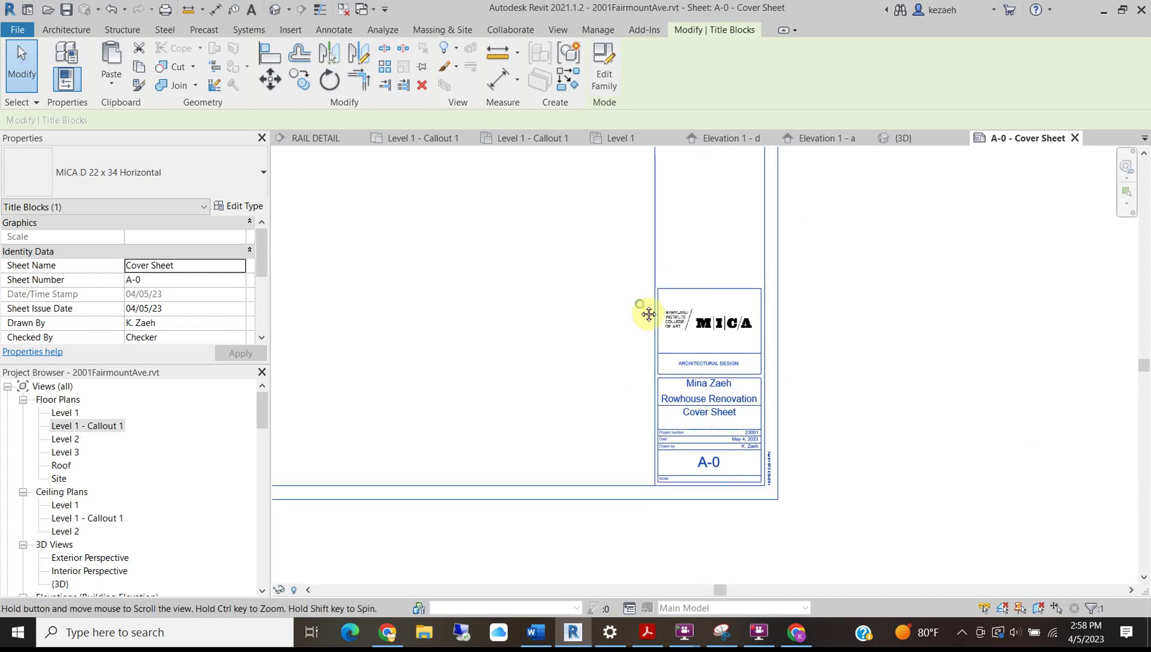
{"action": "middle_click_drag", "start_coordinate": [648, 314], "coordinate": [670, 393]}
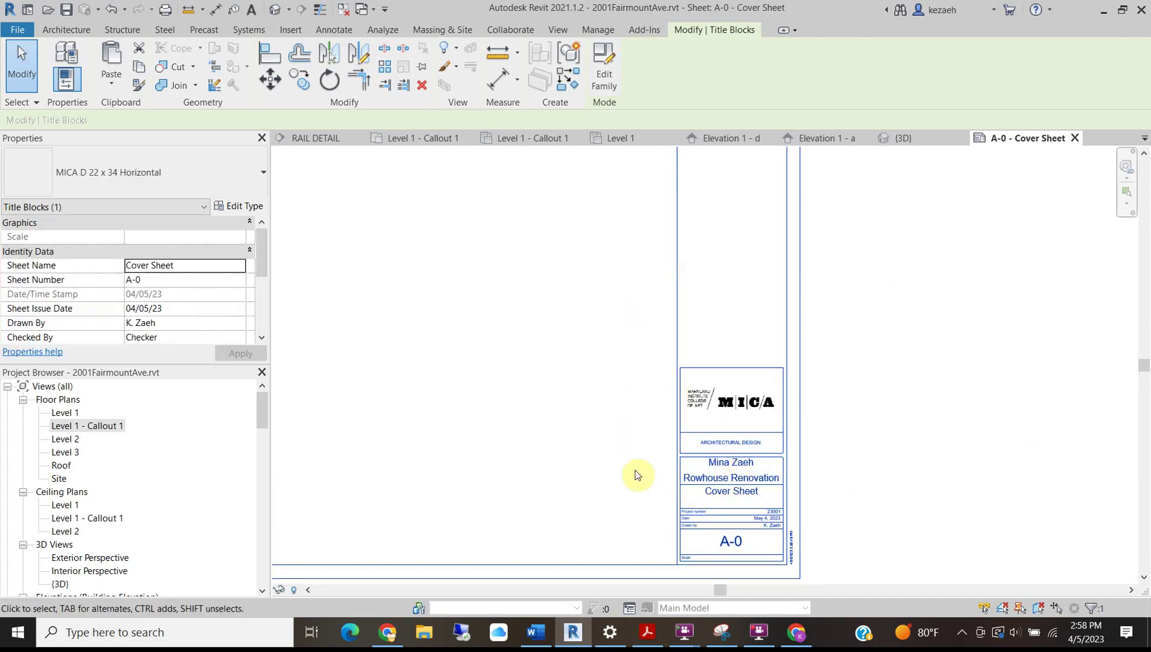
{"action": "middle_click_drag", "start_coordinate": [635, 476], "coordinate": [797, 458]}
{"action": "scroll", "coordinate": [533, 386], "scroll_direction": "down", "scroll_amount": 3}
{"action": "middle_click_drag", "start_coordinate": [463, 383], "coordinate": [506, 347]}
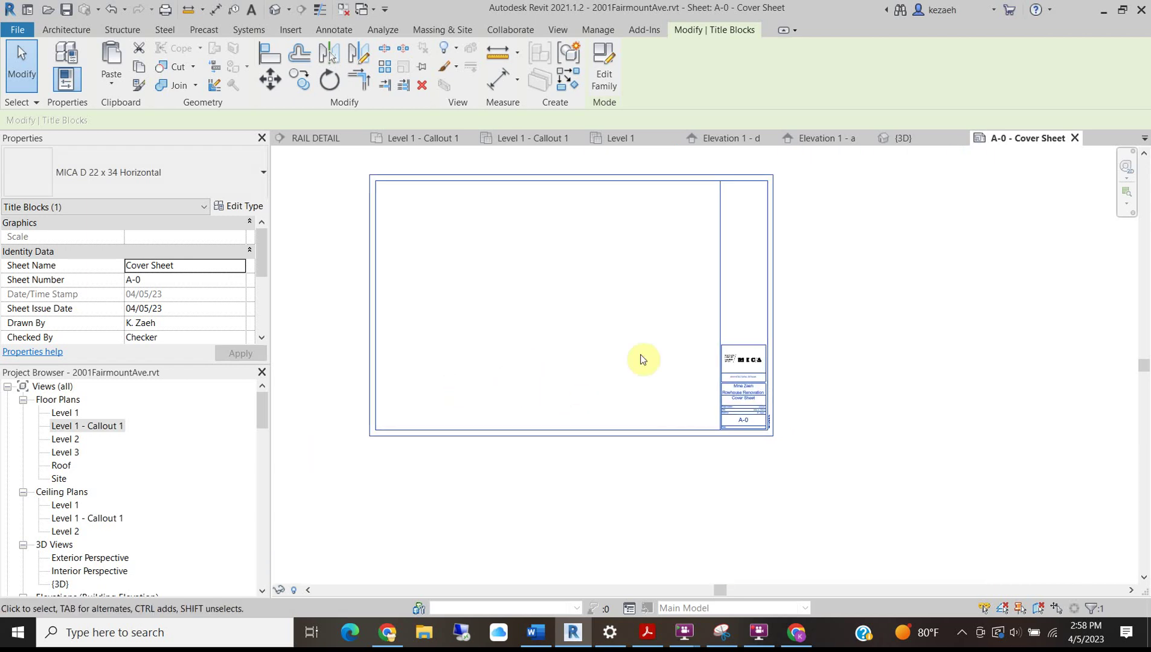
{"action": "scroll", "coordinate": [743, 326], "scroll_direction": "up", "scroll_amount": 3}
{"action": "scroll", "coordinate": [743, 432], "scroll_direction": "up", "scroll_amount": 3}
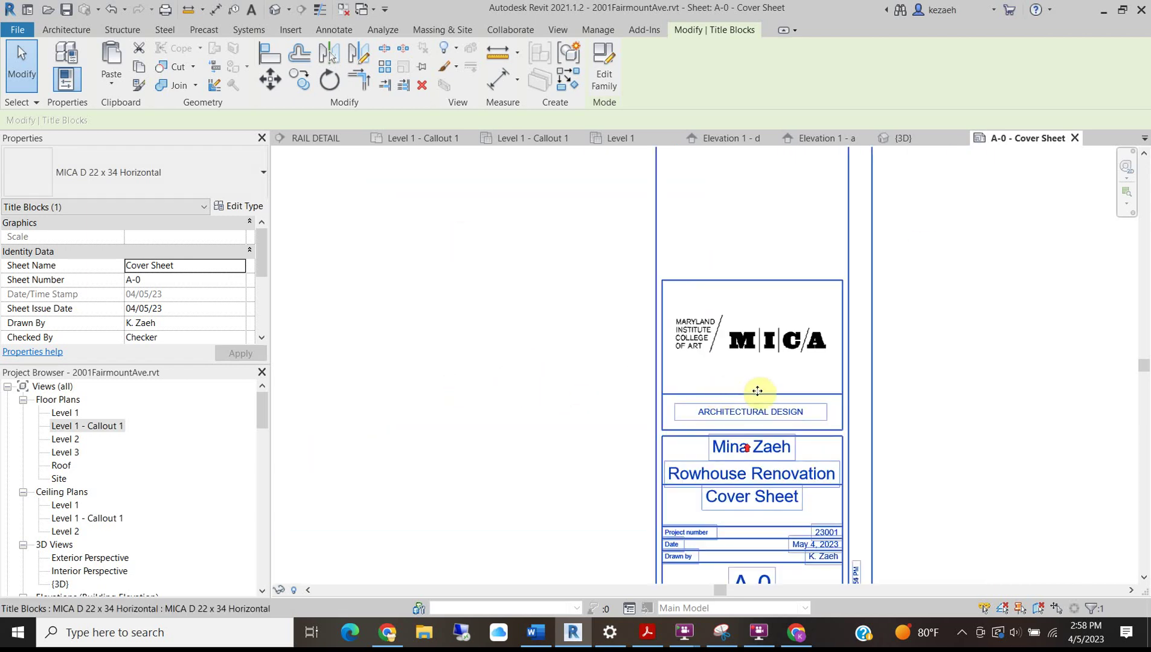
{"action": "scroll", "coordinate": [514, 321], "scroll_direction": "down", "scroll_amount": 5}
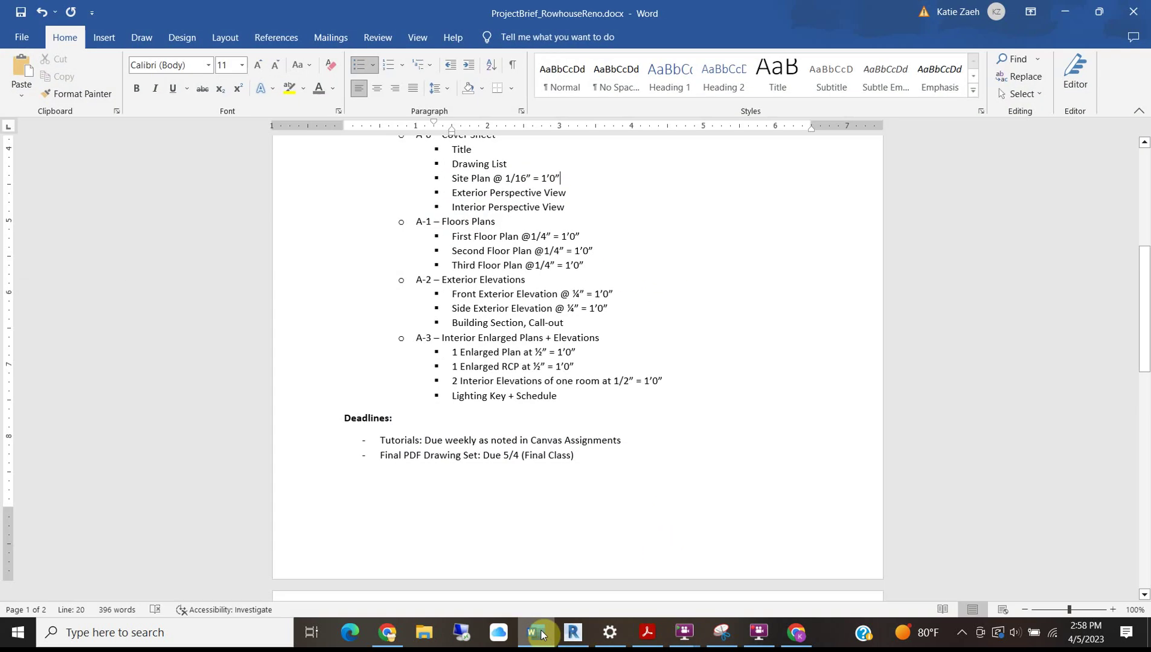
Reread the brief's A-0 items in Word, then return to the cover sheet and deselect.
{"action": "left_click", "coordinate": [536, 633]}
{"action": "scroll", "coordinate": [518, 223], "scroll_direction": "up", "scroll_amount": 1}
{"action": "scroll", "coordinate": [512, 294], "scroll_direction": "down", "scroll_amount": 1}
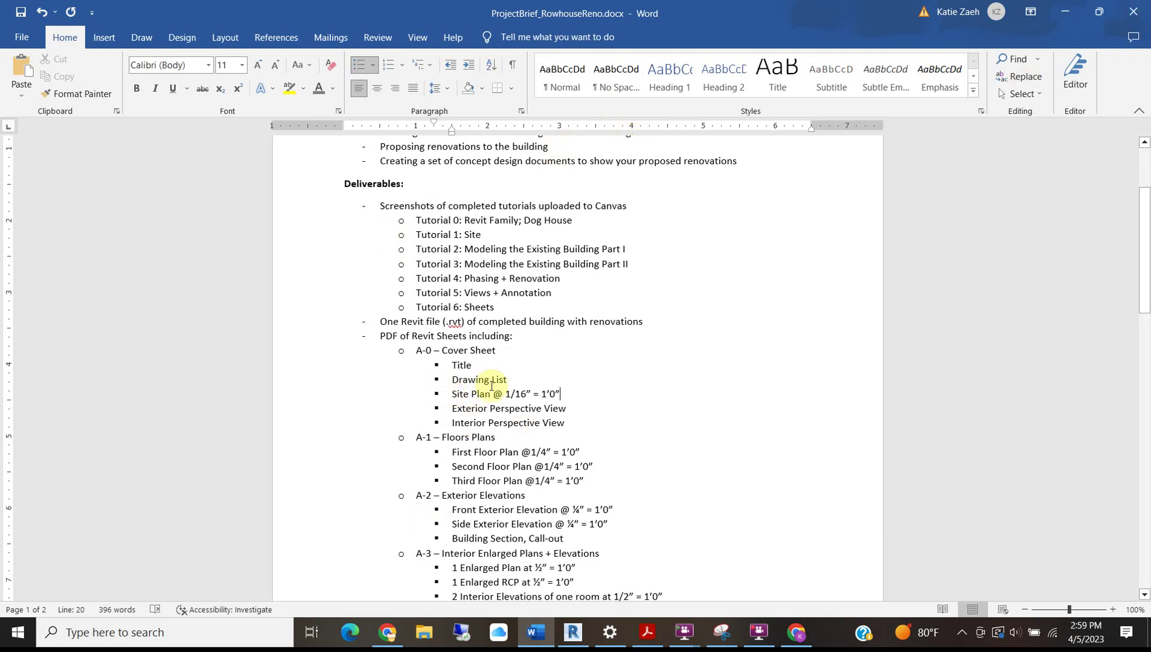
{"action": "key", "text": "alt+Tab"}
{"action": "left_click", "coordinate": [342, 314]}
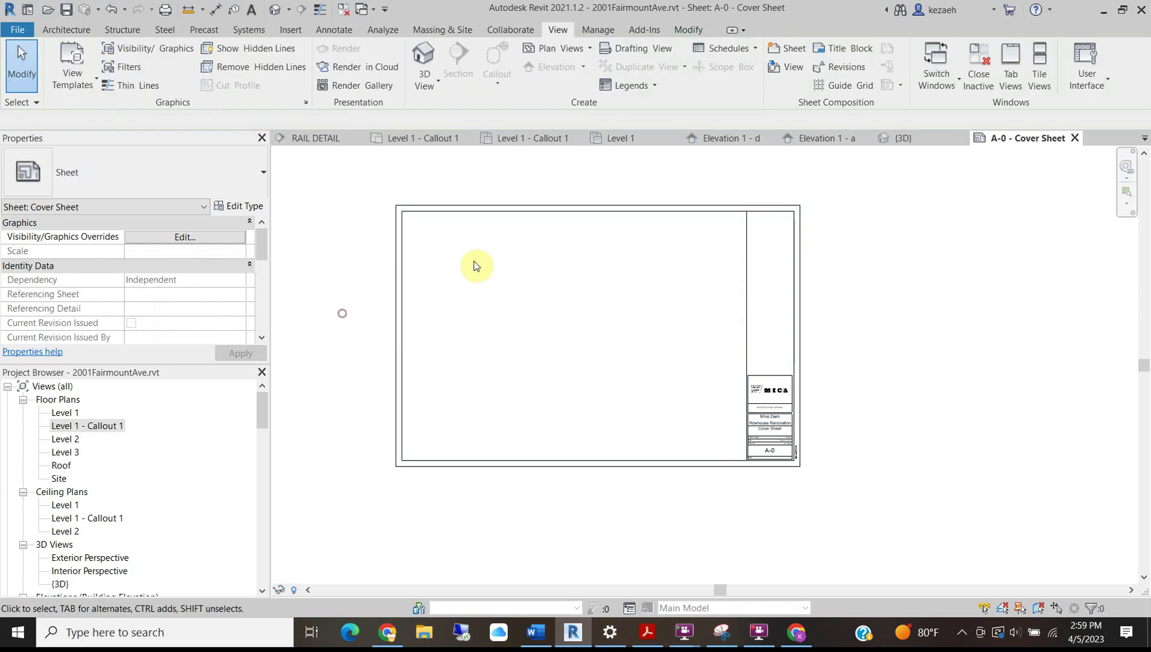
{"action": "scroll", "coordinate": [469, 269], "scroll_direction": "up", "scroll_amount": 3}
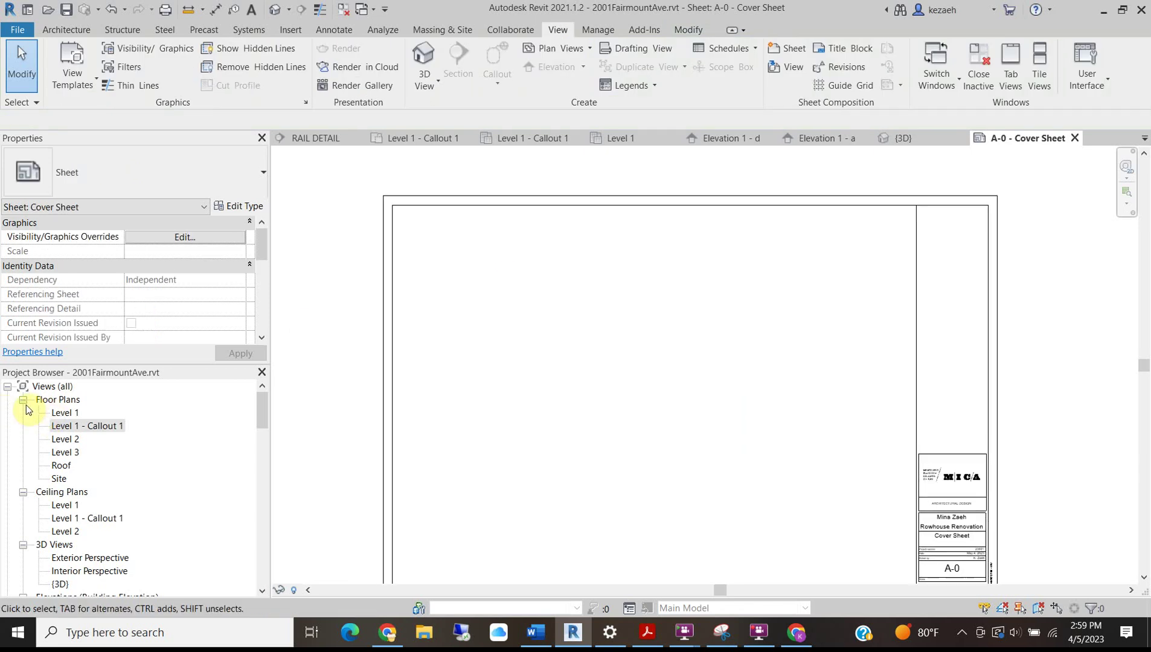
Place the Site plan at 1/16" = 1'-0" on A-0. Dragging it again triggers the already-placed warning.
{"action": "left_click", "coordinate": [56, 480]}
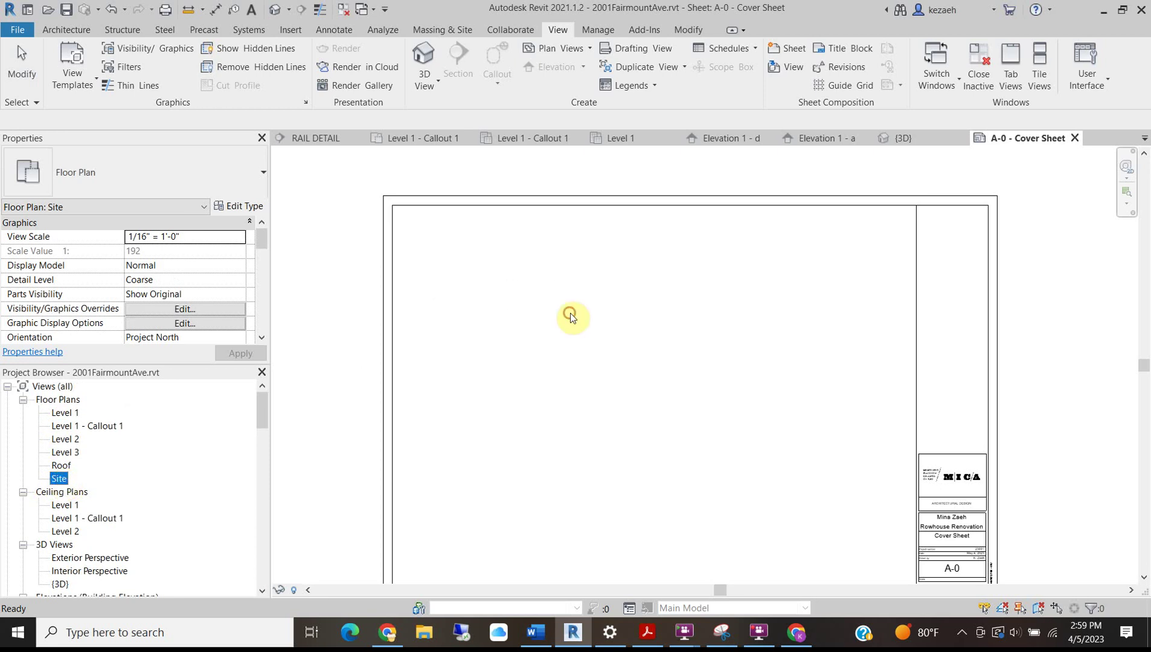
{"action": "left_click", "coordinate": [582, 391]}
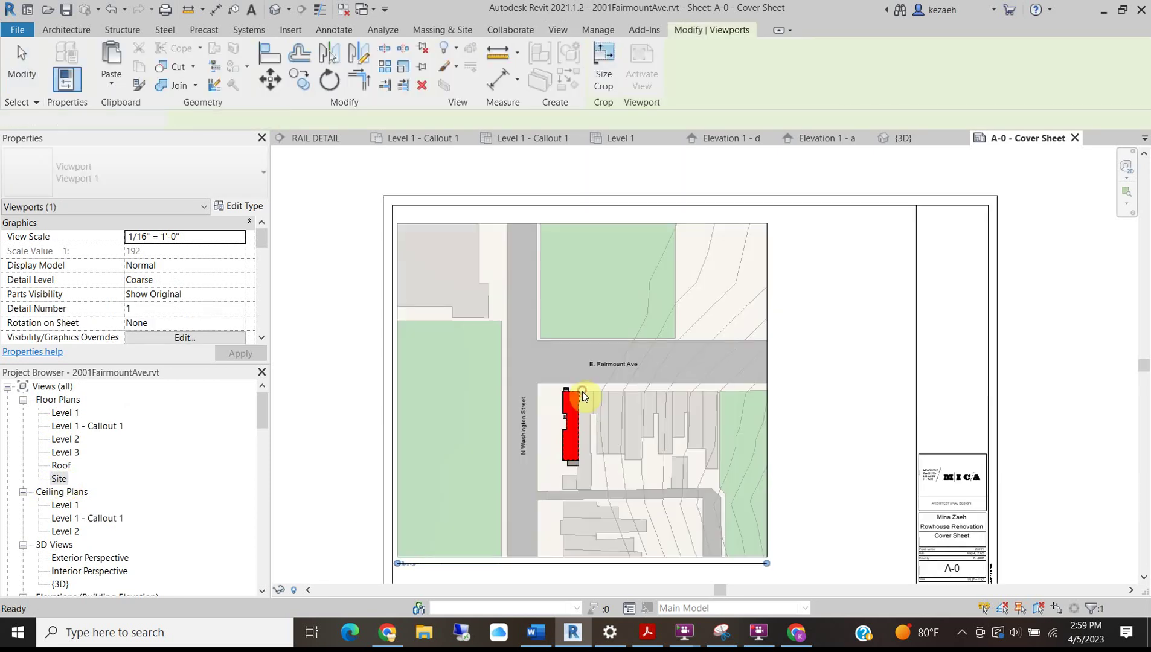
{"action": "left_click", "coordinate": [341, 293]}
{"action": "scroll", "coordinate": [423, 341], "scroll_direction": "down", "scroll_amount": 2}
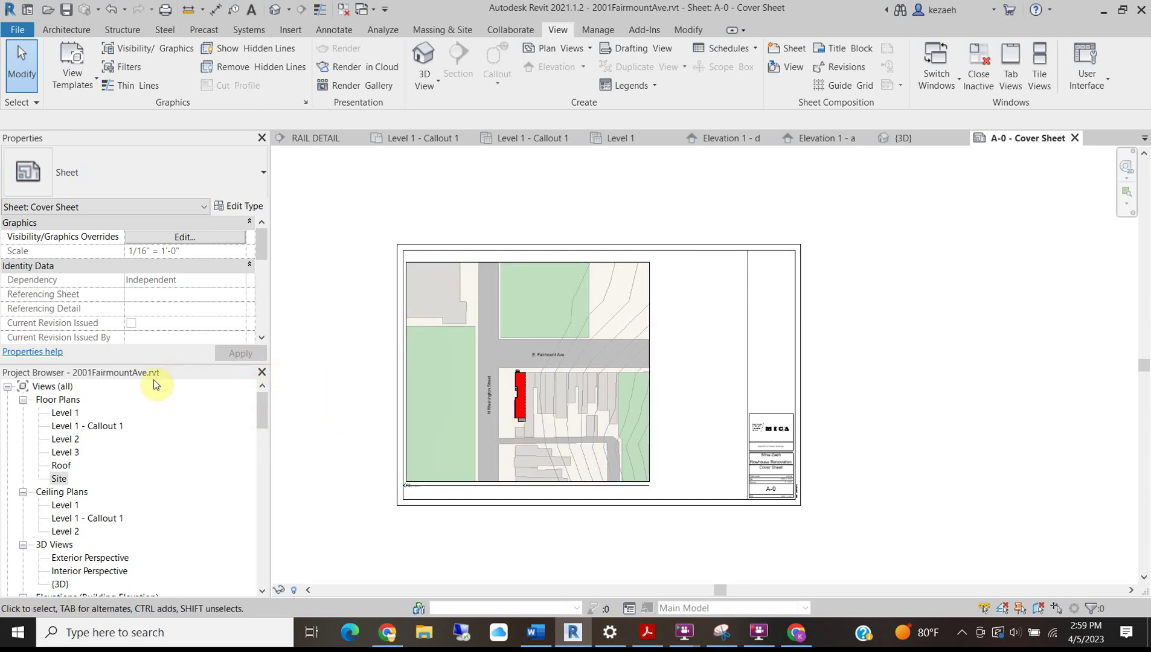
{"action": "left_click_drag", "start_coordinate": [59, 481], "coordinate": [547, 339]}
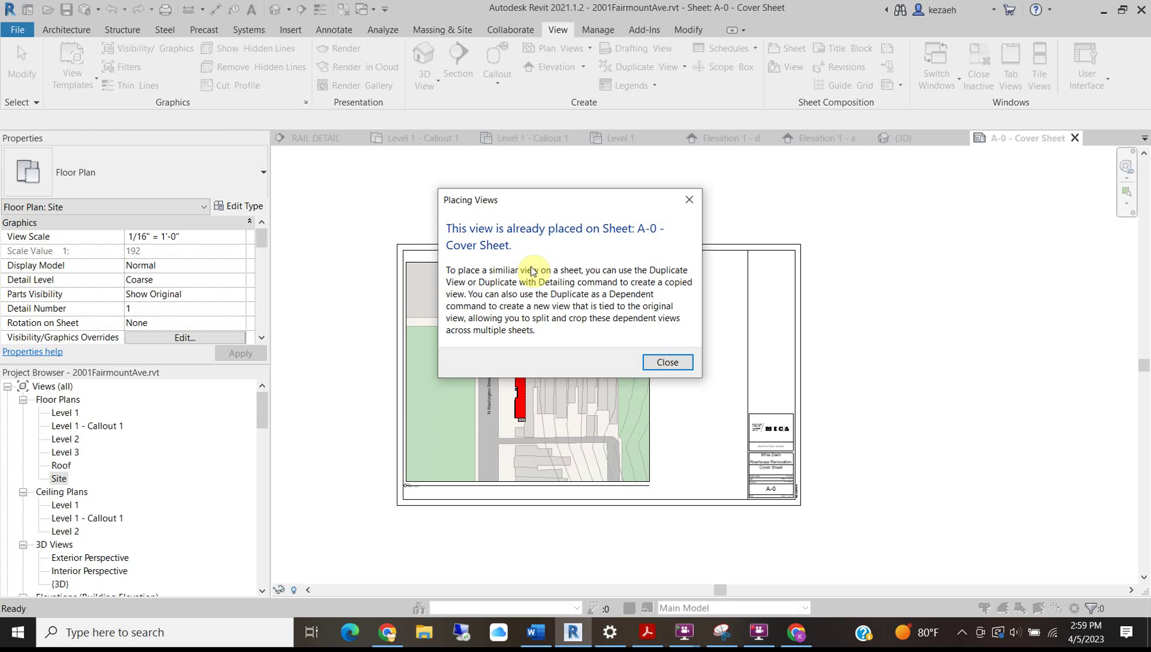
Dismiss the already-placed warning and duplicate the Site floor plan view.
{"action": "left_click", "coordinate": [668, 362]}
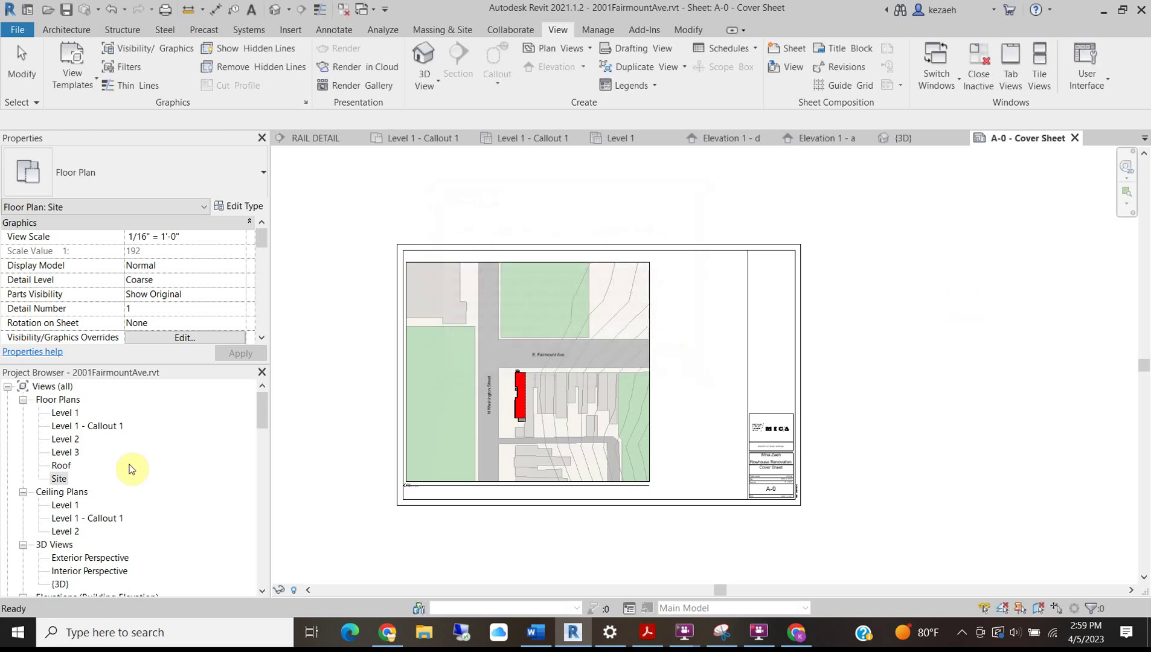
{"action": "right_click", "coordinate": [60, 480]}
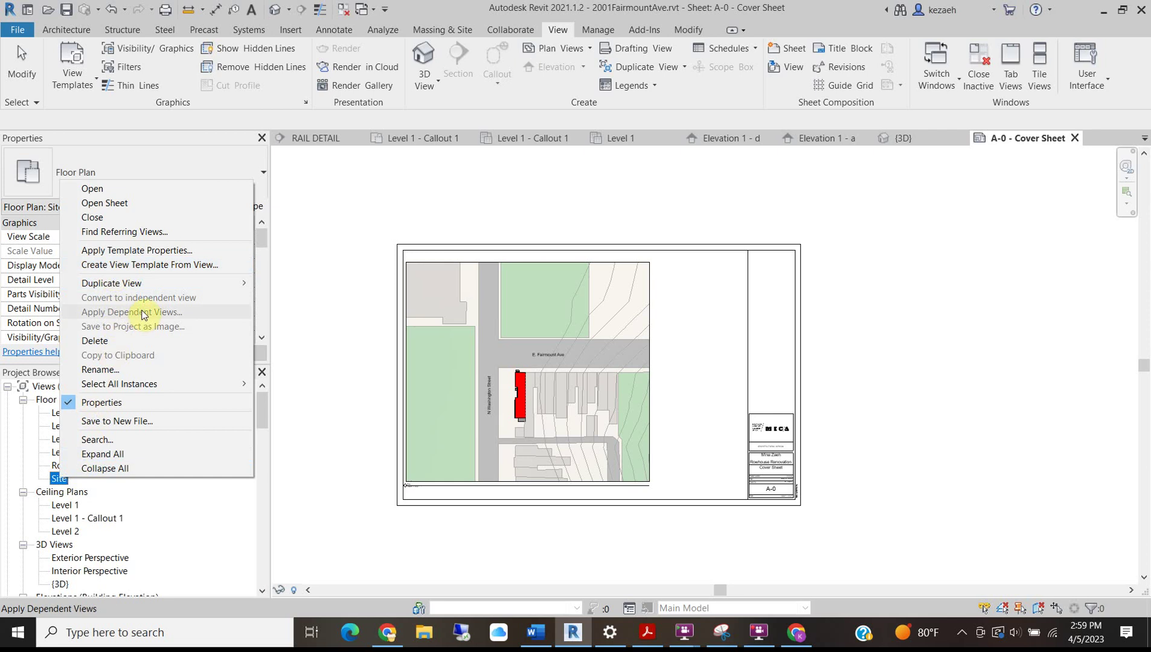
{"action": "mouse_move", "coordinate": [152, 287]}
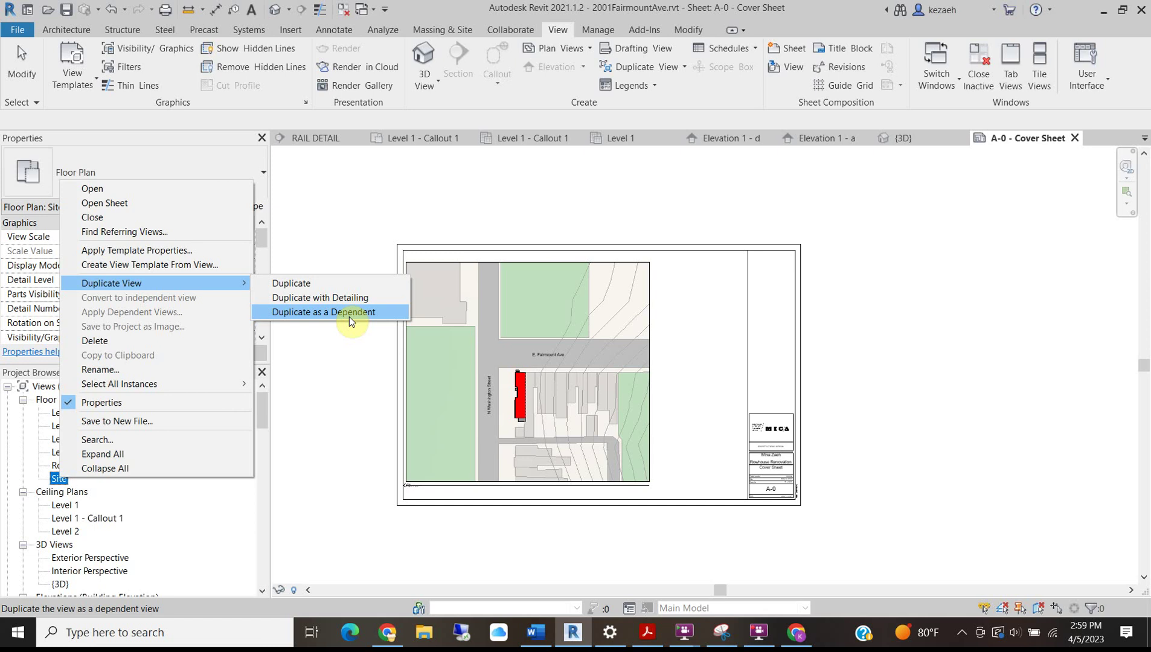
{"action": "left_click", "coordinate": [289, 282]}
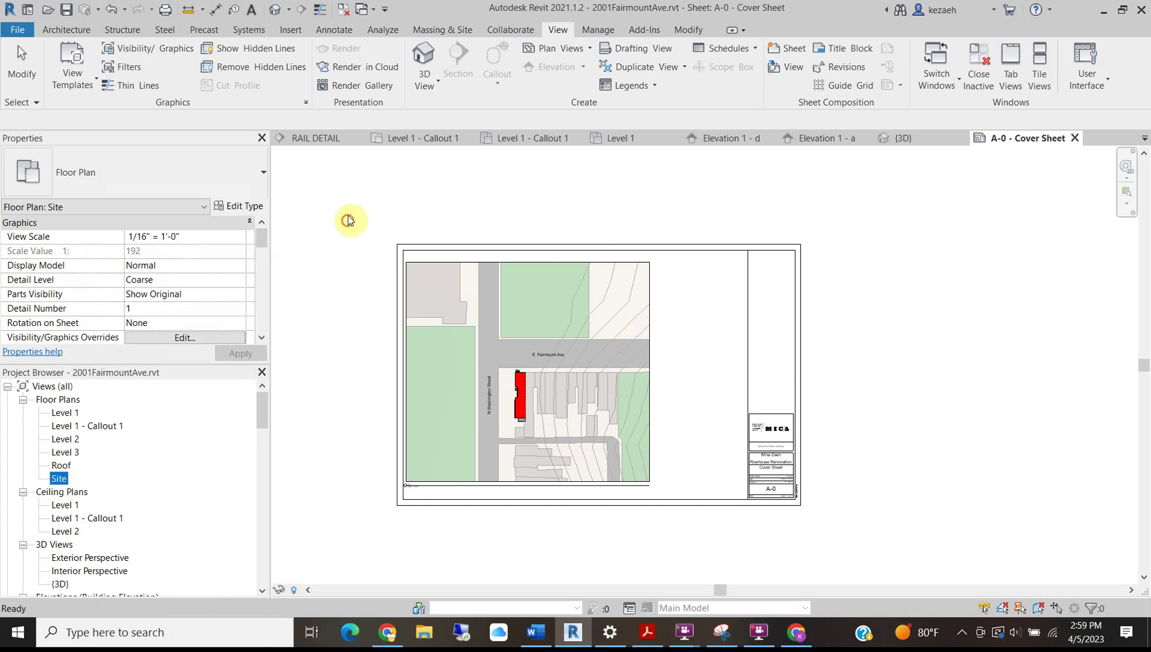
{"action": "scroll", "coordinate": [427, 477], "scroll_direction": "up", "scroll_amount": 5}
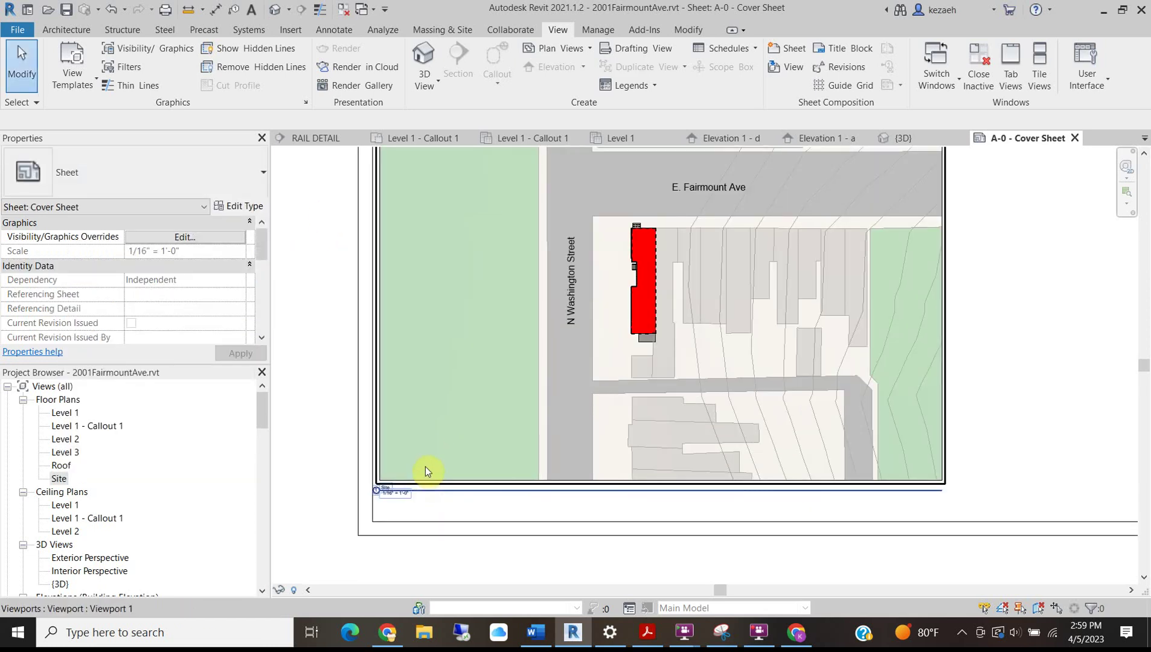
Glance at the Word brief, then zoom out to the full A-0 Cover Sheet.
{"action": "left_click", "coordinate": [536, 632]}
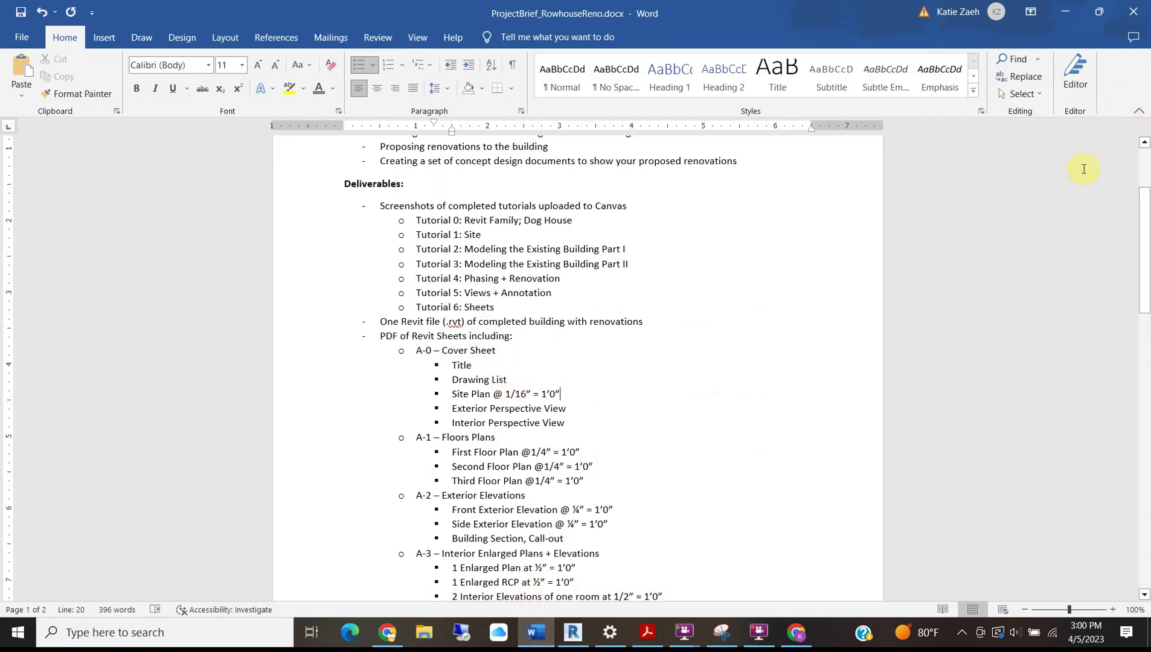
{"action": "left_click", "coordinate": [1066, 11]}
{"action": "scroll", "coordinate": [539, 332], "scroll_direction": "down", "scroll_amount": 4}
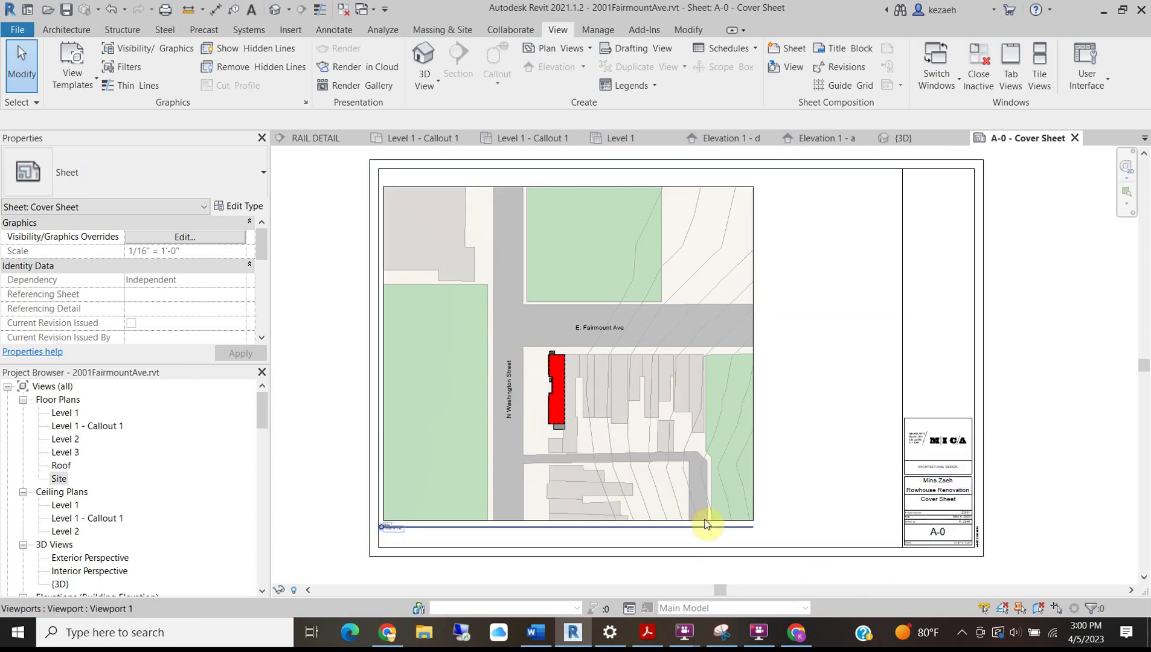
Trim the Site viewport's crop region on all four sides around the rowhouse; nudge the E. Fairmount Ave label.
{"action": "left_click", "coordinate": [561, 510]}
{"action": "double_click", "coordinate": [488, 498]}
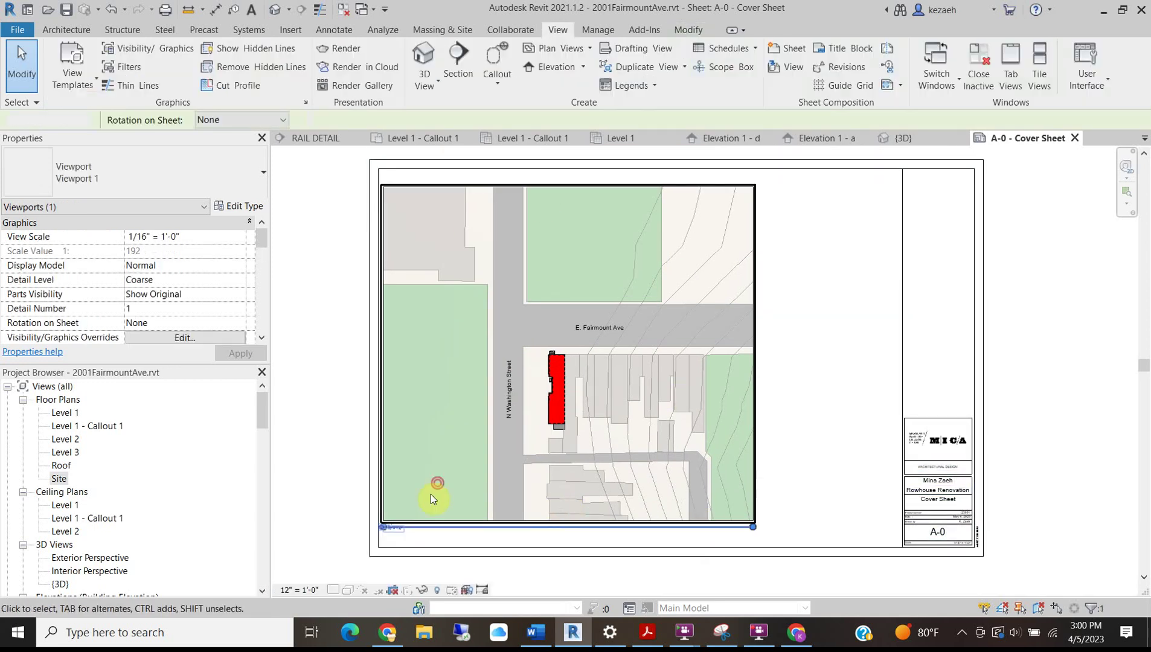
{"action": "left_click", "coordinate": [398, 523]}
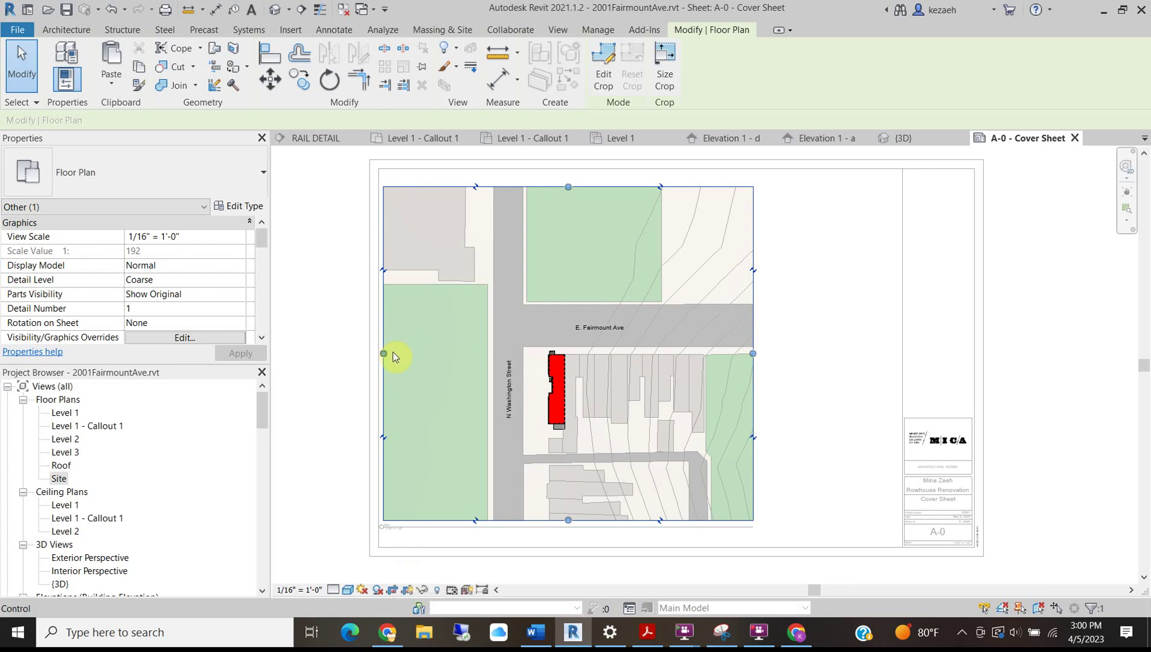
{"action": "left_click_drag", "start_coordinate": [383, 353], "coordinate": [451, 354]}
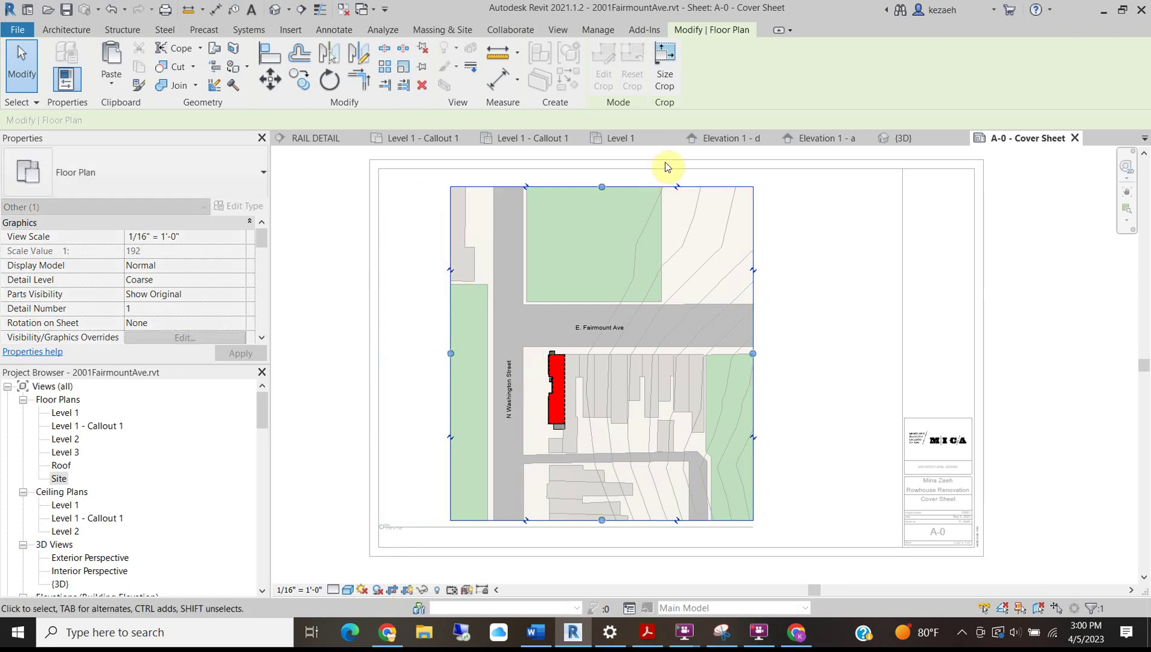
{"action": "left_click_drag", "start_coordinate": [603, 187], "coordinate": [589, 270]}
{"action": "left_click_drag", "start_coordinate": [602, 520], "coordinate": [586, 466]}
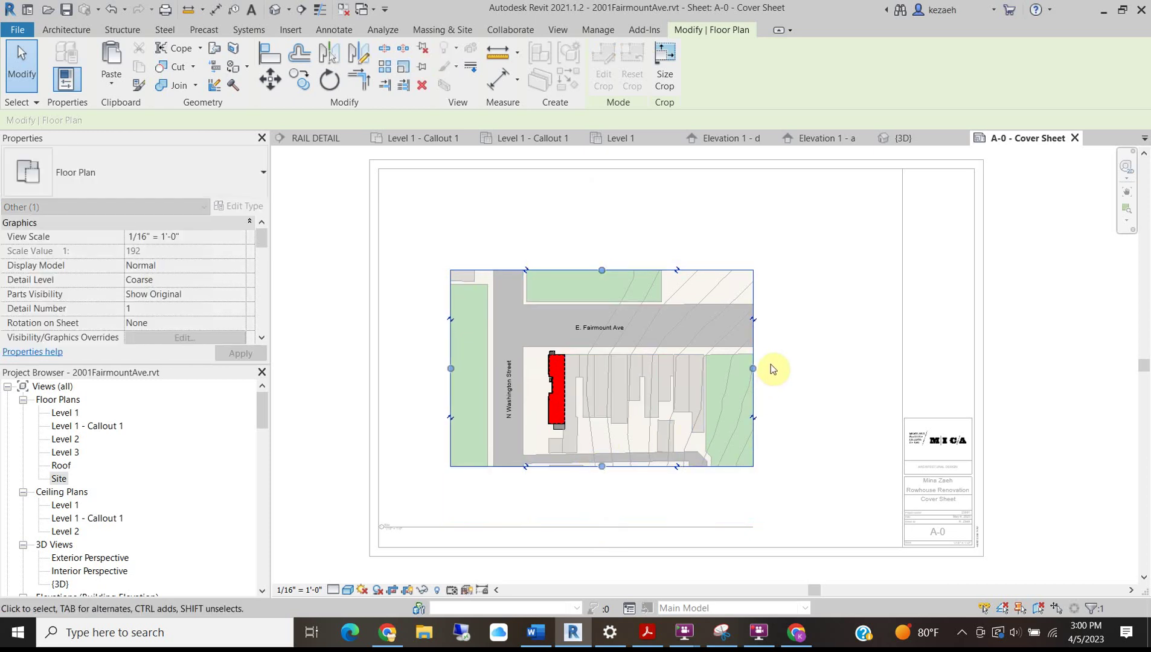
{"action": "left_click_drag", "start_coordinate": [752, 369], "coordinate": [630, 369]}
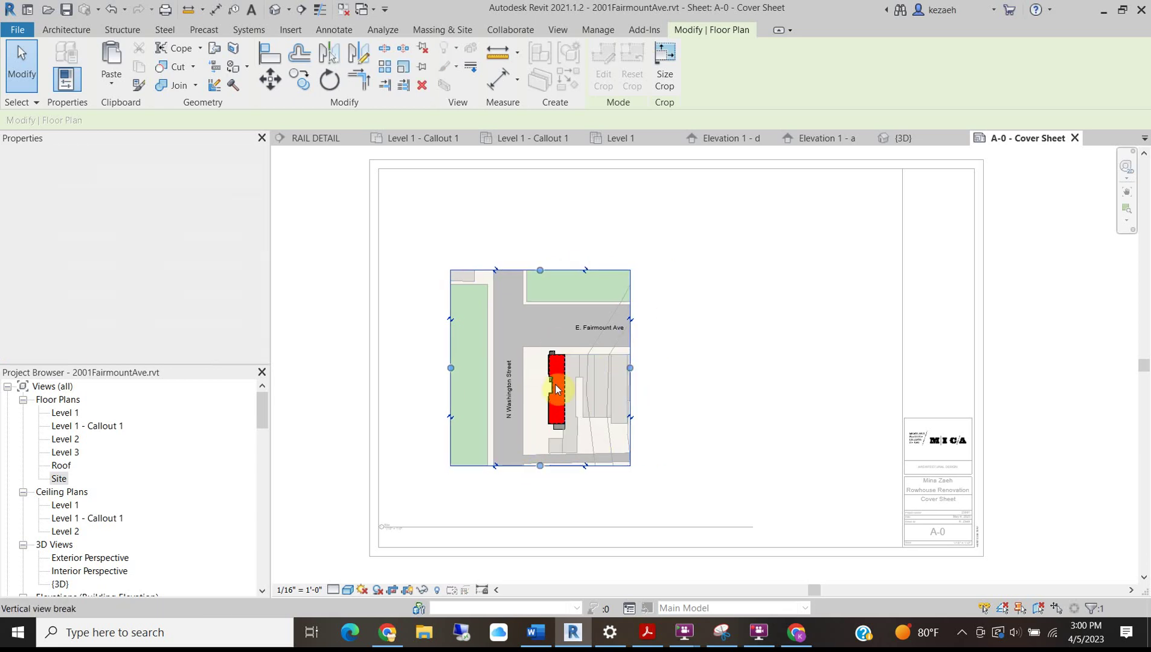
{"action": "left_click_drag", "start_coordinate": [540, 270], "coordinate": [540, 278]}
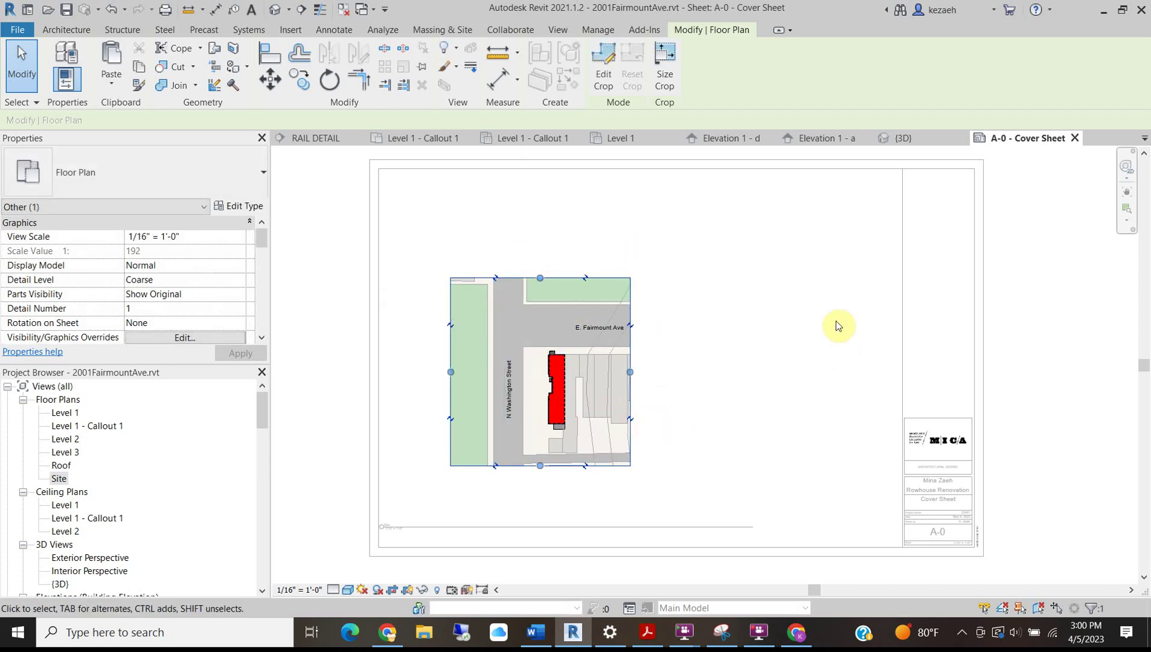
{"action": "left_click_drag", "start_coordinate": [630, 373], "coordinate": [644, 375]}
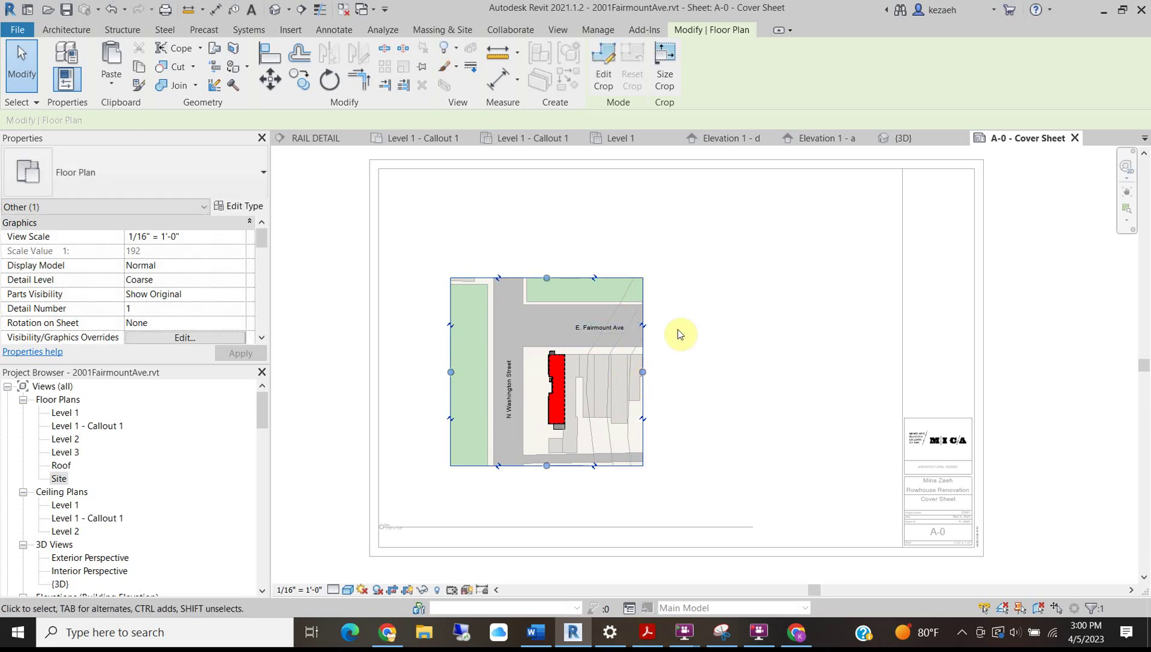
{"action": "left_click_drag", "start_coordinate": [590, 331], "coordinate": [555, 324]}
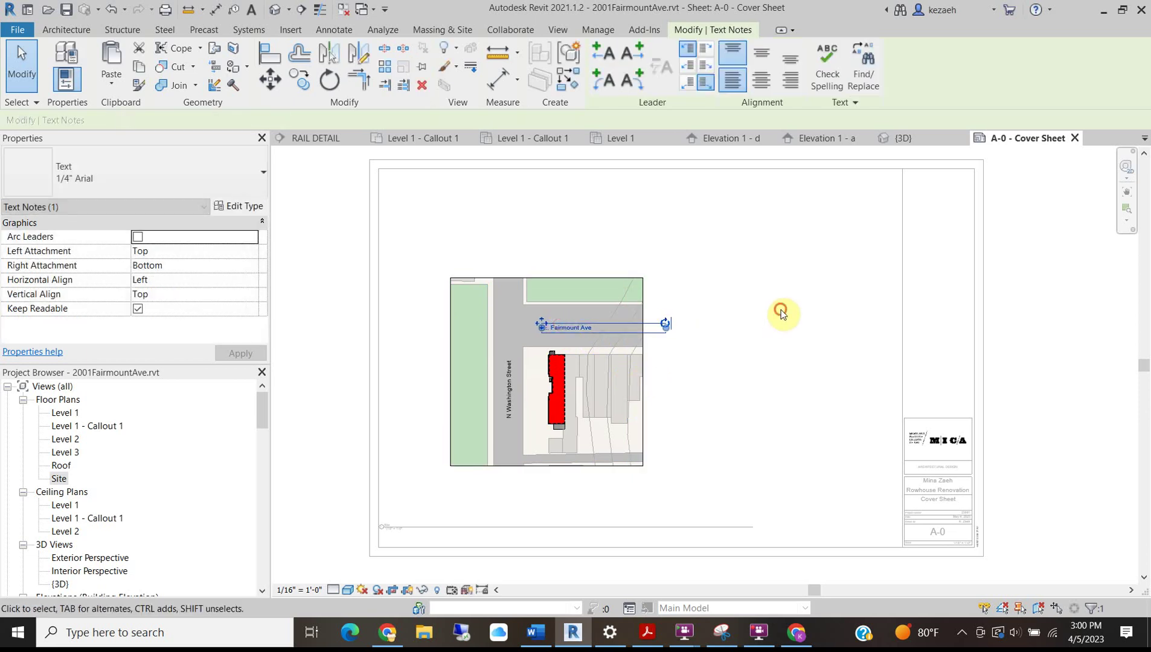
{"action": "left_click", "coordinate": [591, 578]}
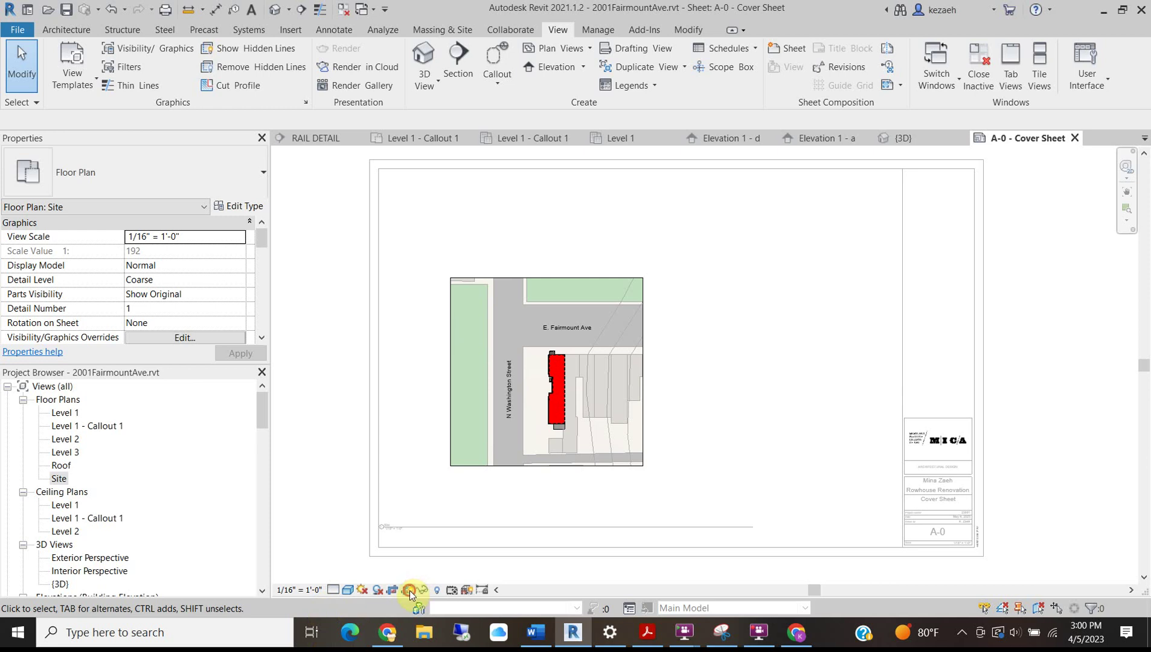
Deactivate the cropped Site viewport, ending back on the A-0 Cover Sheet.
{"action": "right_click", "coordinate": [331, 357]}
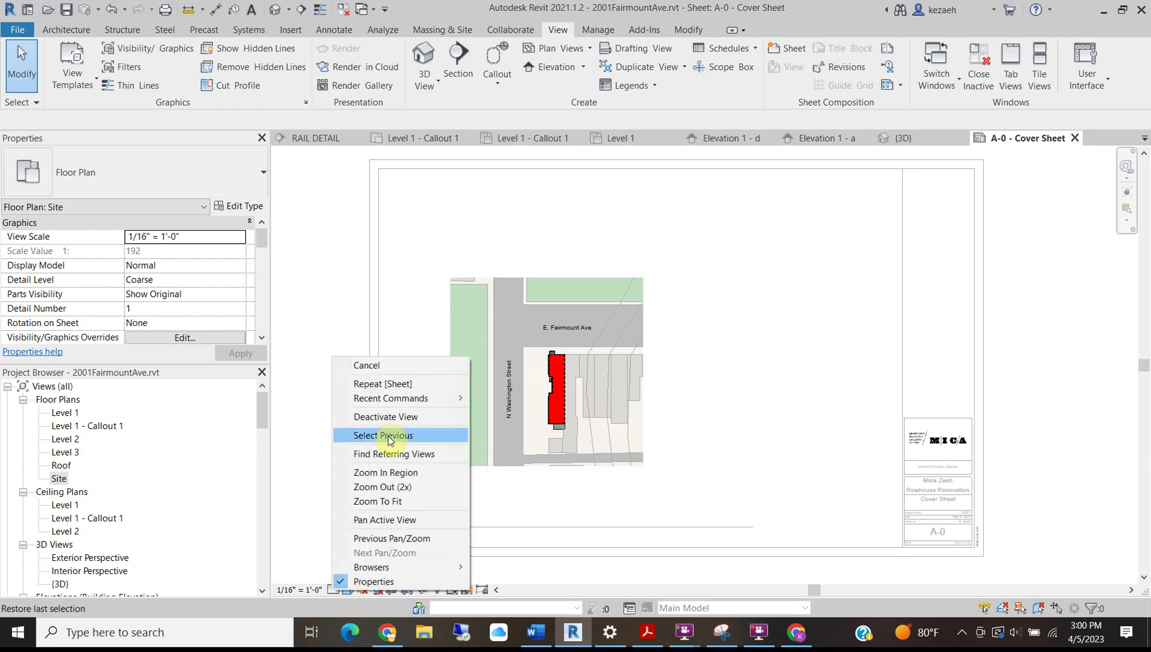
{"action": "left_click", "coordinate": [386, 418]}
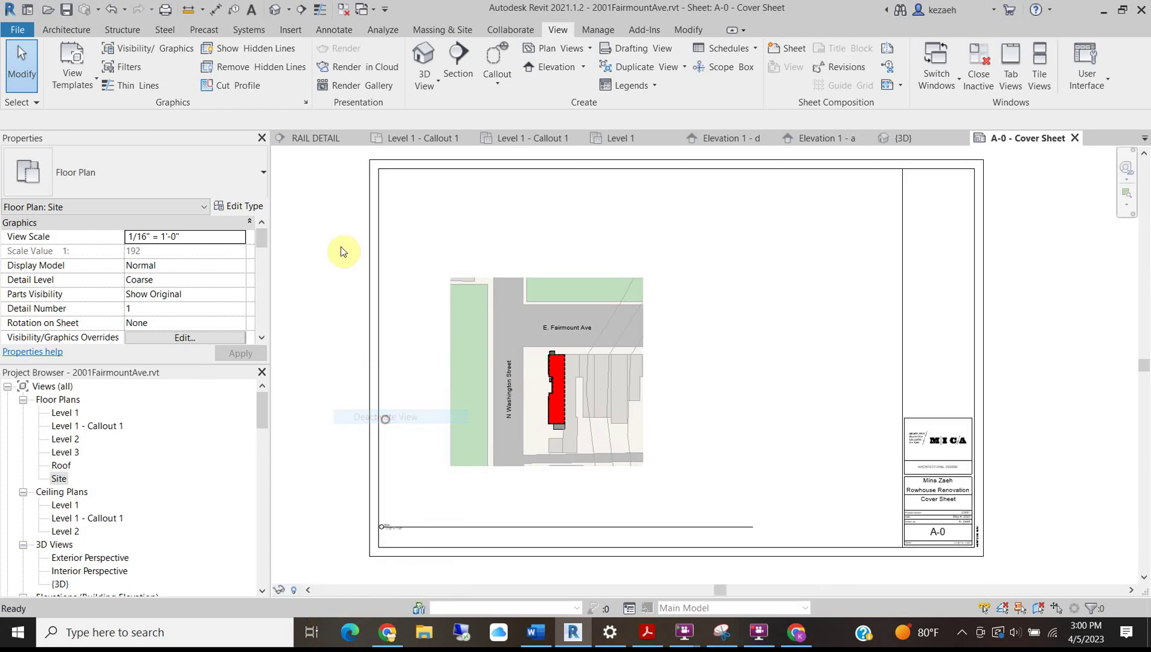
{"action": "double_click", "coordinate": [604, 393]}
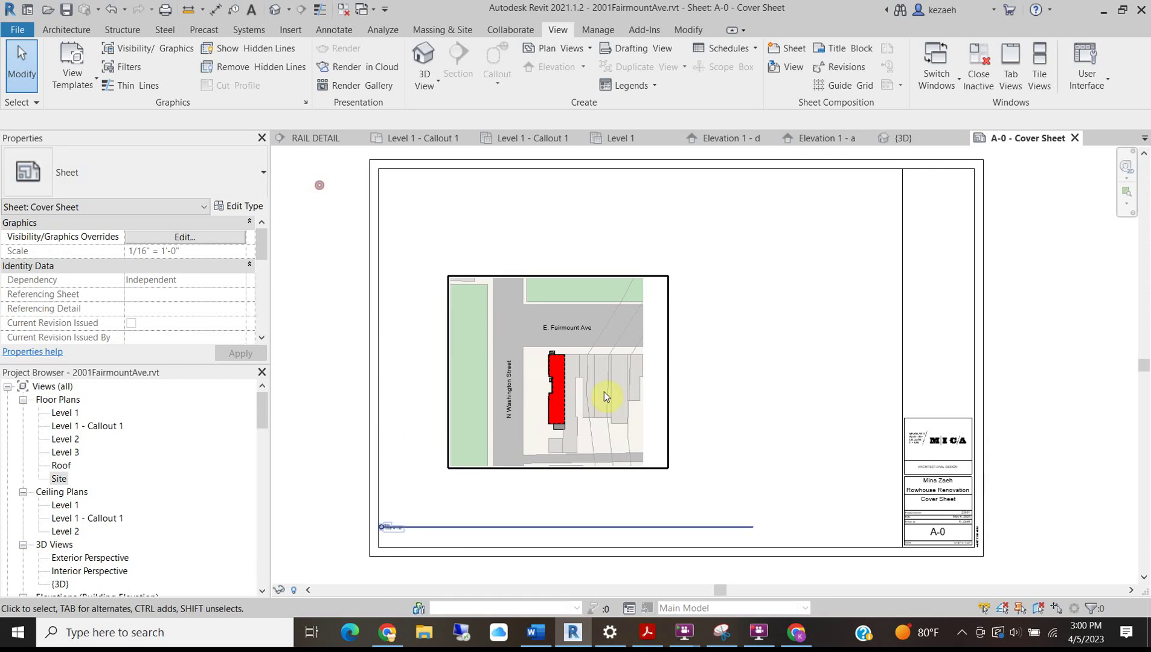
{"action": "double_click", "coordinate": [795, 376]}
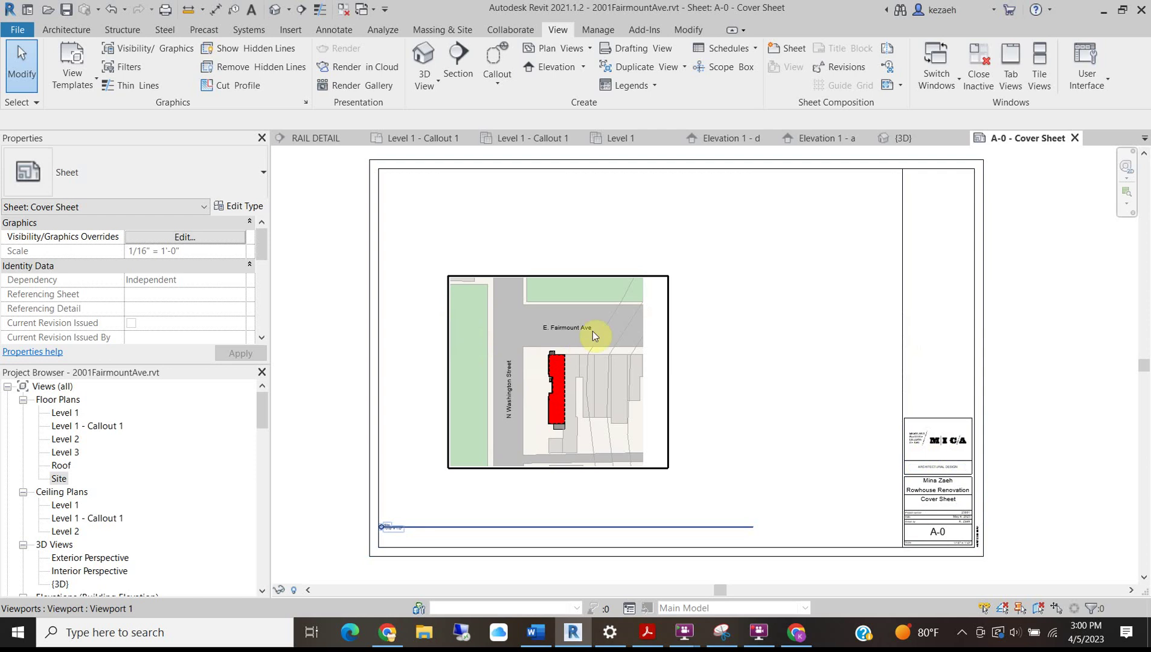
{"action": "double_click", "coordinate": [466, 309]}
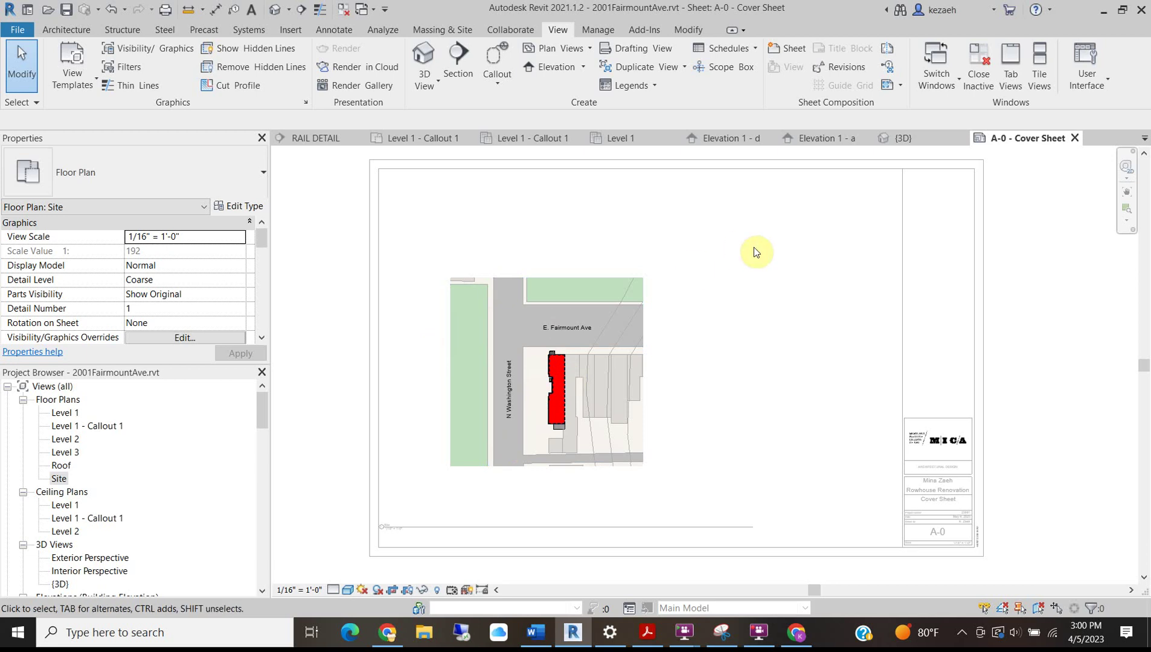
{"action": "double_click", "coordinate": [816, 276]}
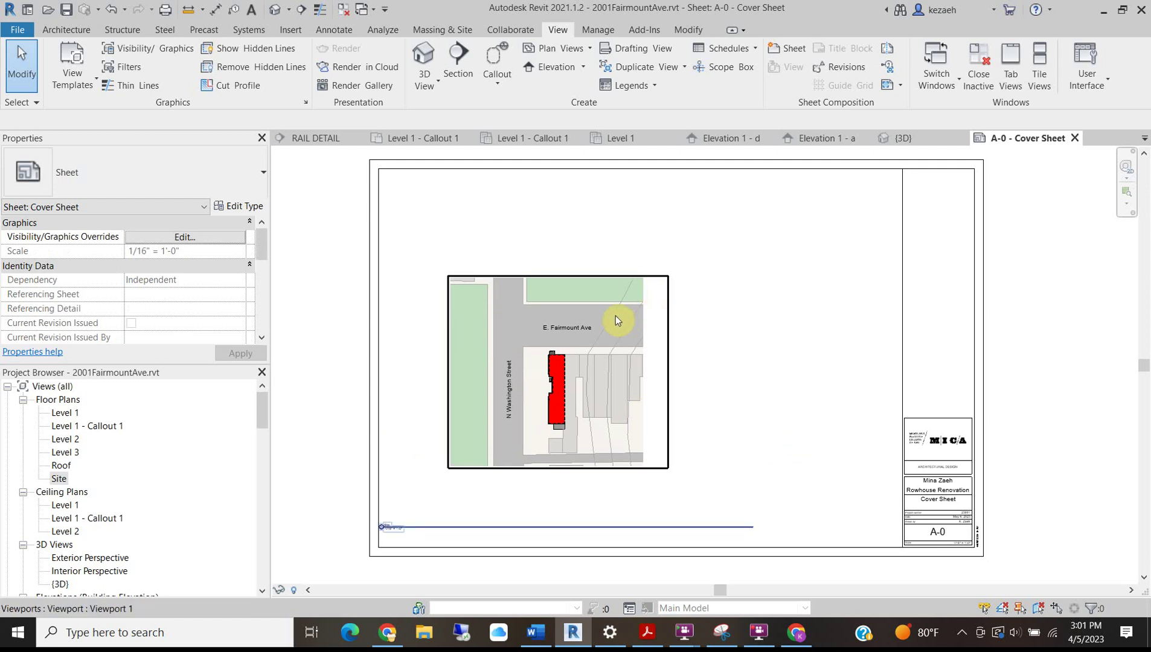
Move the site plan viewport up and shorten its title line to the plan's width.
{"action": "scroll", "coordinate": [386, 532], "scroll_direction": "up", "scroll_amount": 5}
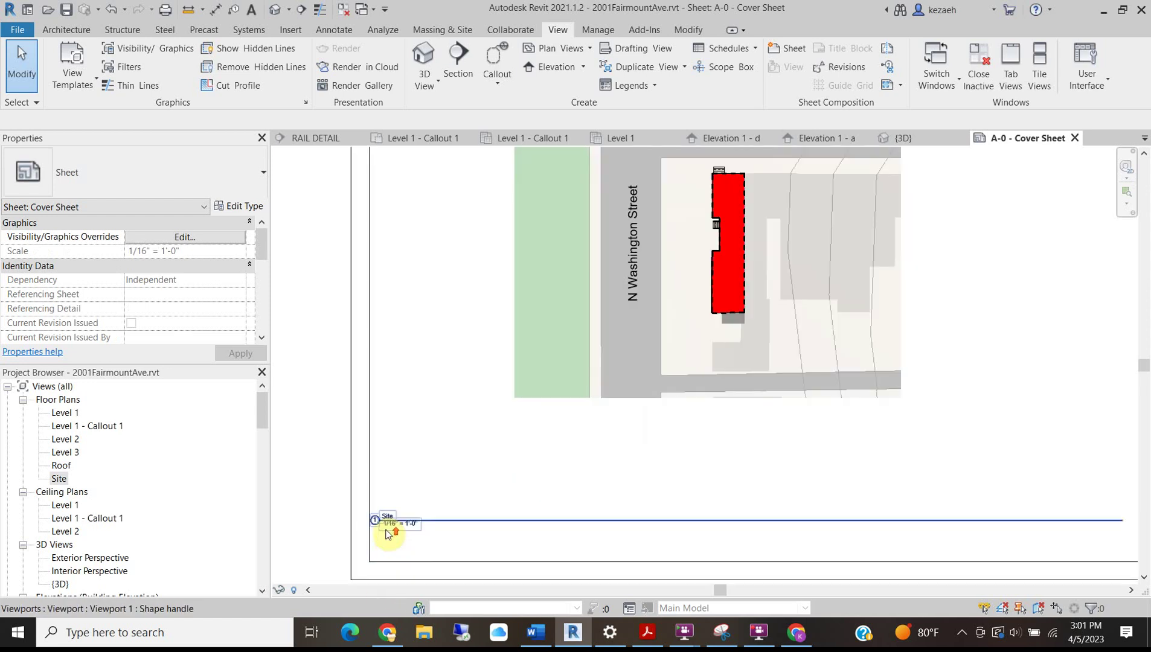
{"action": "scroll", "coordinate": [401, 514], "scroll_direction": "down", "scroll_amount": 4}
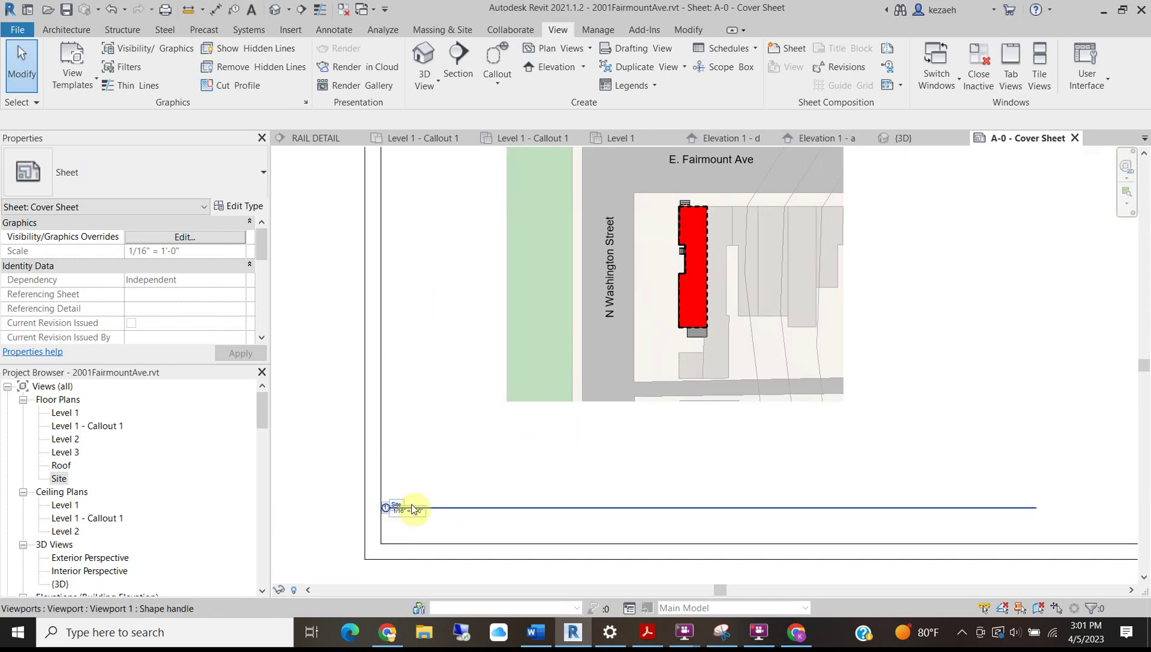
{"action": "left_click", "coordinate": [411, 504]}
{"action": "left_click_drag", "start_coordinate": [411, 504], "coordinate": [532, 421]}
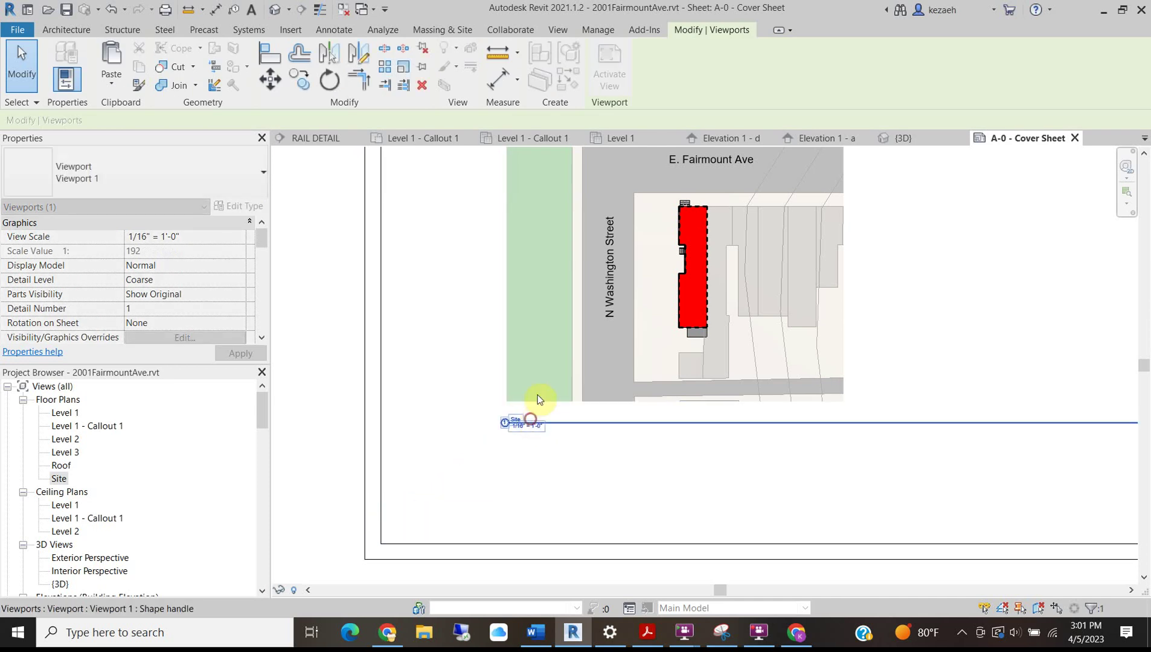
{"action": "left_click", "coordinate": [494, 477]}
{"action": "scroll", "coordinate": [491, 474], "scroll_direction": "down", "scroll_amount": 3}
{"action": "left_click", "coordinate": [564, 346]}
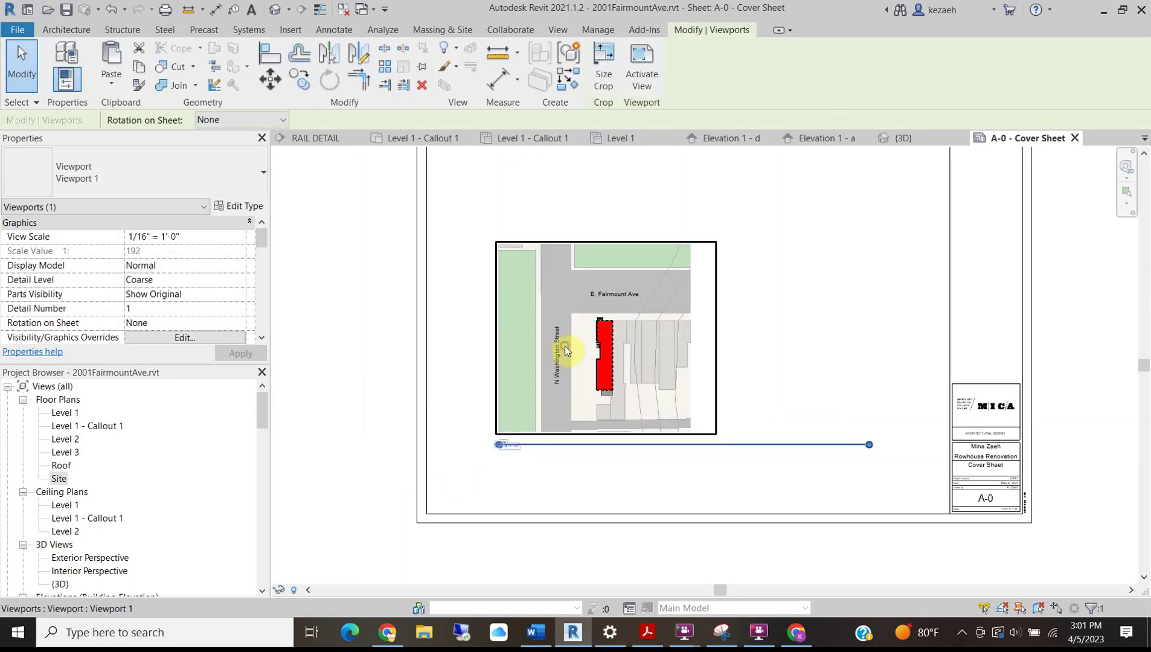
{"action": "left_click_drag", "start_coordinate": [870, 446], "coordinate": [696, 448]}
{"action": "left_click", "coordinate": [765, 448]}
Drag the site plan viewport into the cover sheet's upper-left corner.
{"action": "scroll", "coordinate": [567, 320], "scroll_direction": "up", "scroll_amount": 3}
{"action": "scroll", "coordinate": [568, 361], "scroll_direction": "down", "scroll_amount": 4}
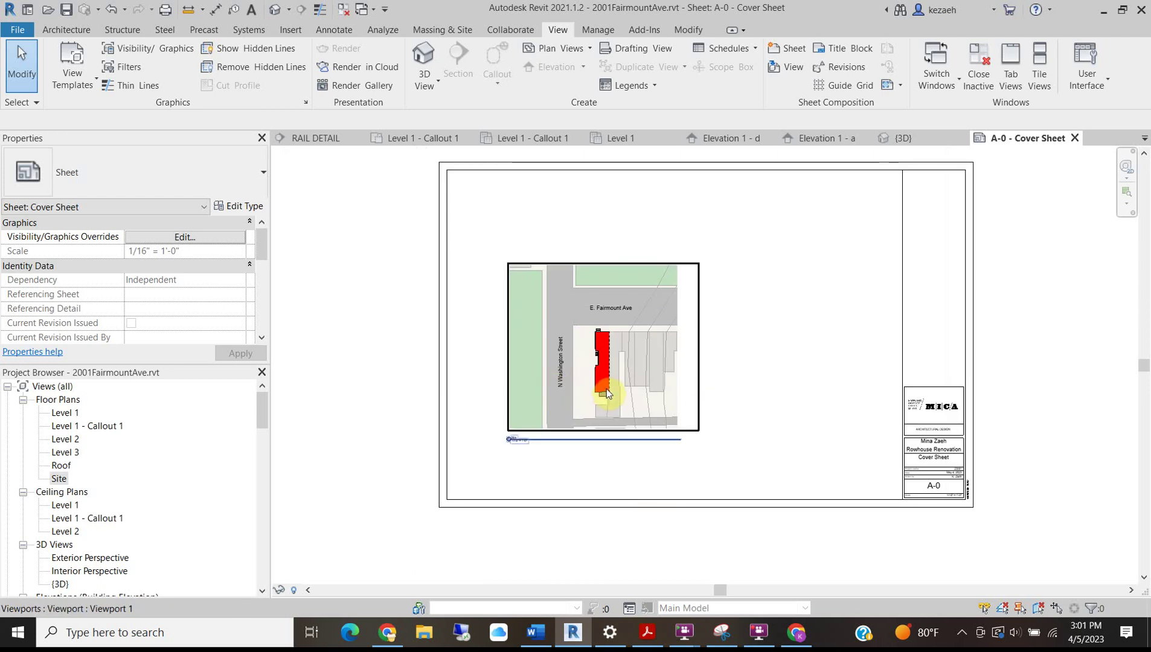
{"action": "left_click_drag", "start_coordinate": [601, 390], "coordinate": [548, 301]}
{"action": "left_click", "coordinate": [736, 353]}
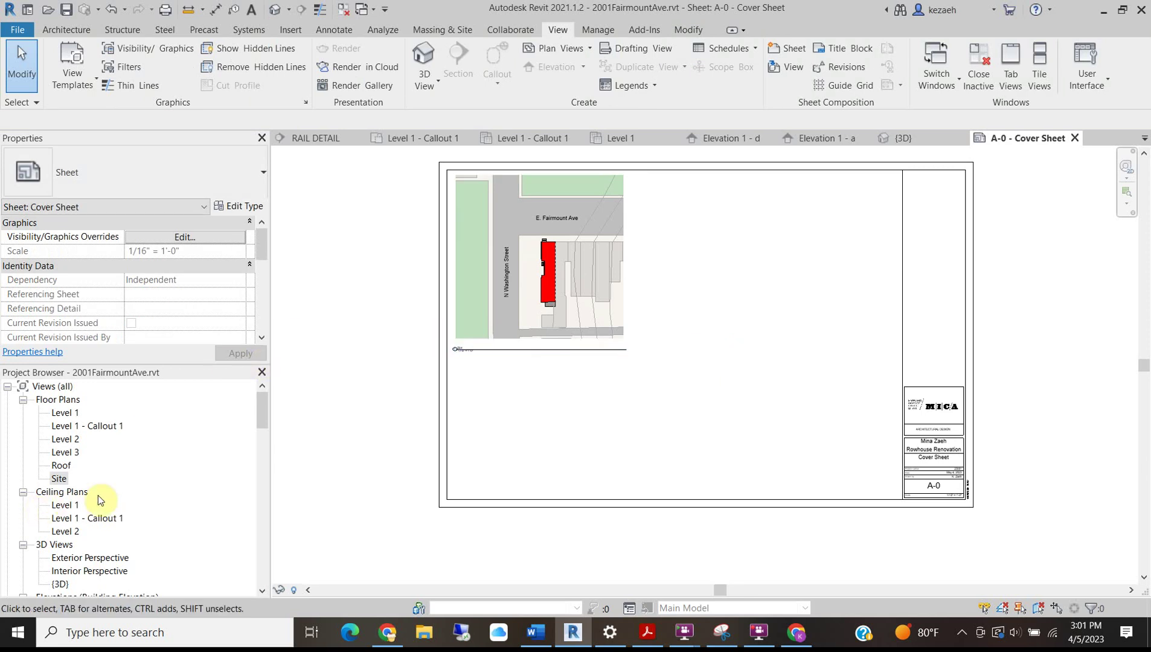
Place the Exterior Perspective and Interior Perspective views on the cover sheet.
{"action": "scroll", "coordinate": [67, 501], "scroll_direction": "down", "scroll_amount": 3}
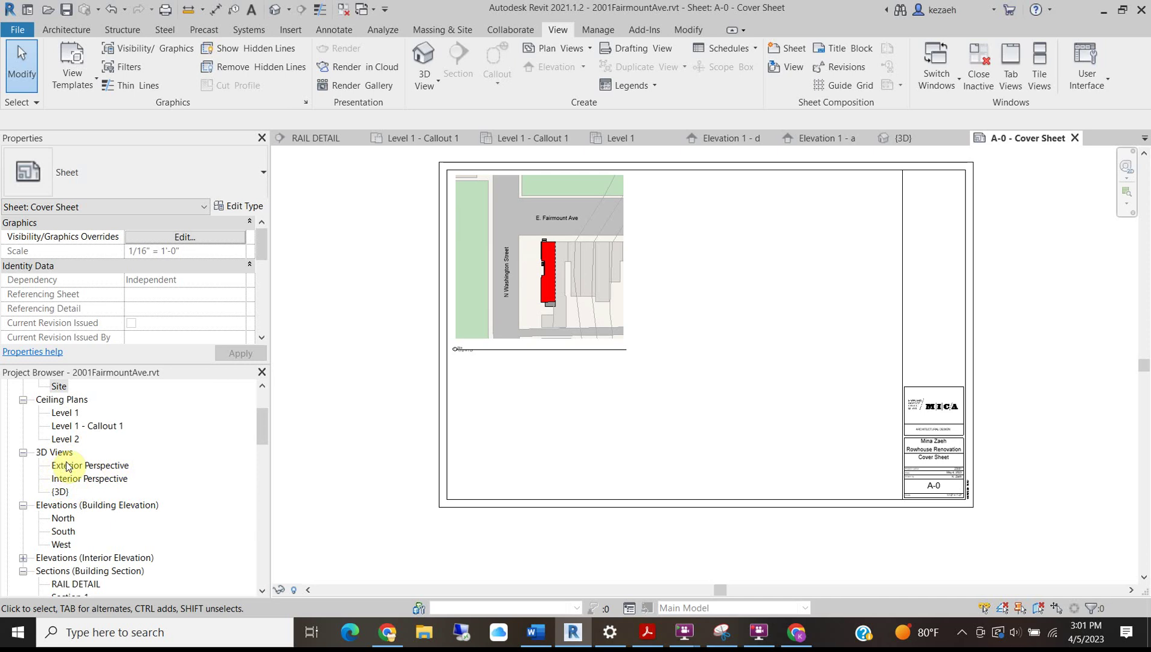
{"action": "left_click_drag", "start_coordinate": [52, 470], "coordinate": [201, 434]}
{"action": "left_click", "coordinate": [708, 229]}
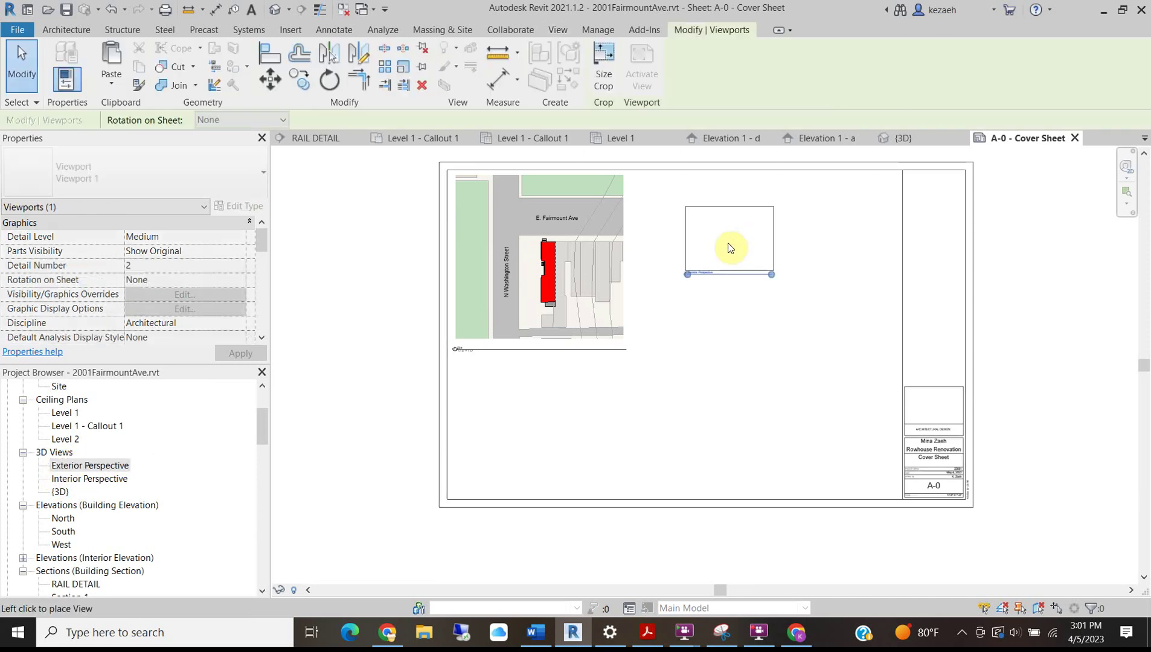
{"action": "left_click", "coordinate": [470, 358]}
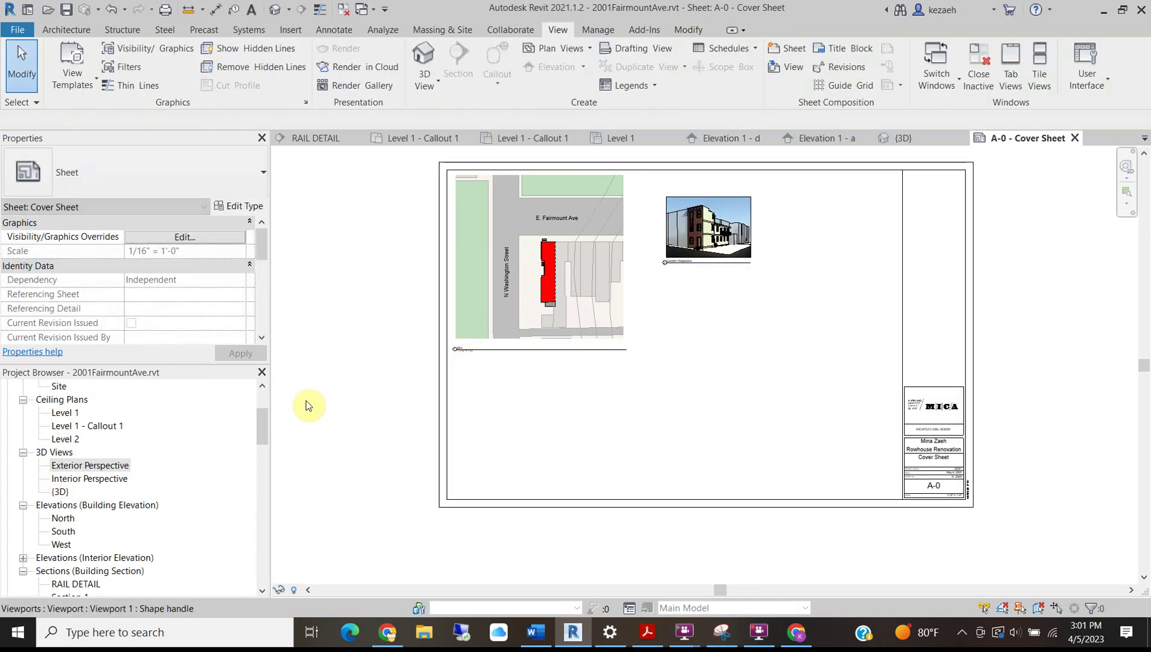
{"action": "left_click_drag", "start_coordinate": [79, 479], "coordinate": [786, 288]}
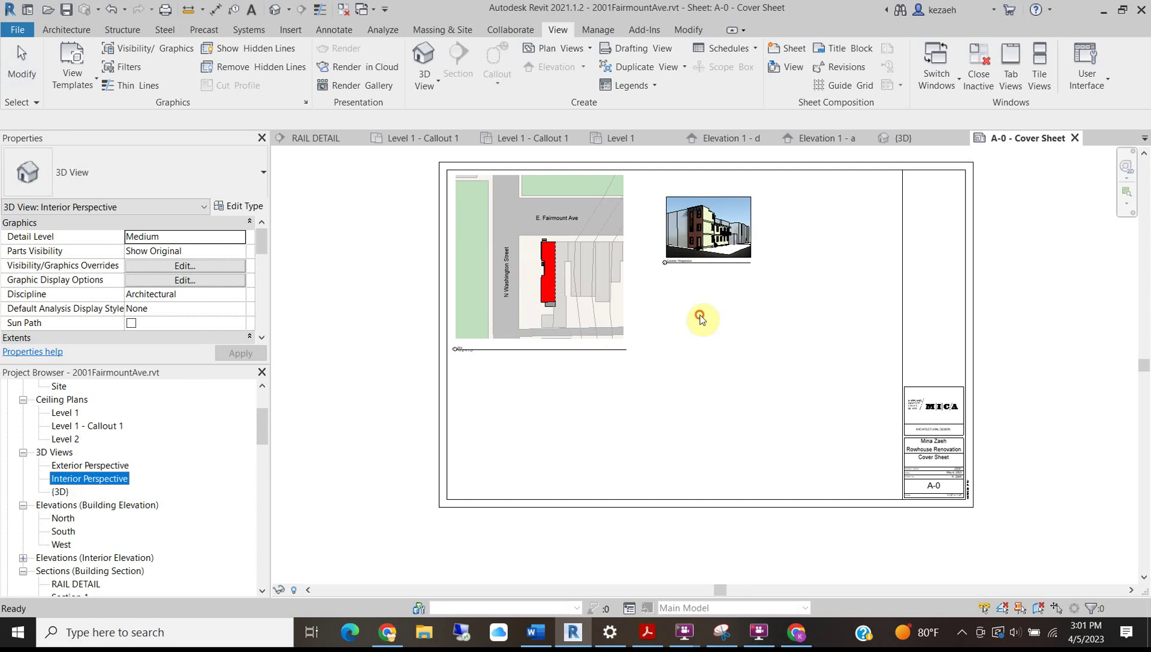
{"action": "left_click_drag", "start_coordinate": [700, 318], "coordinate": [699, 319]}
{"action": "left_click", "coordinate": [779, 347]}
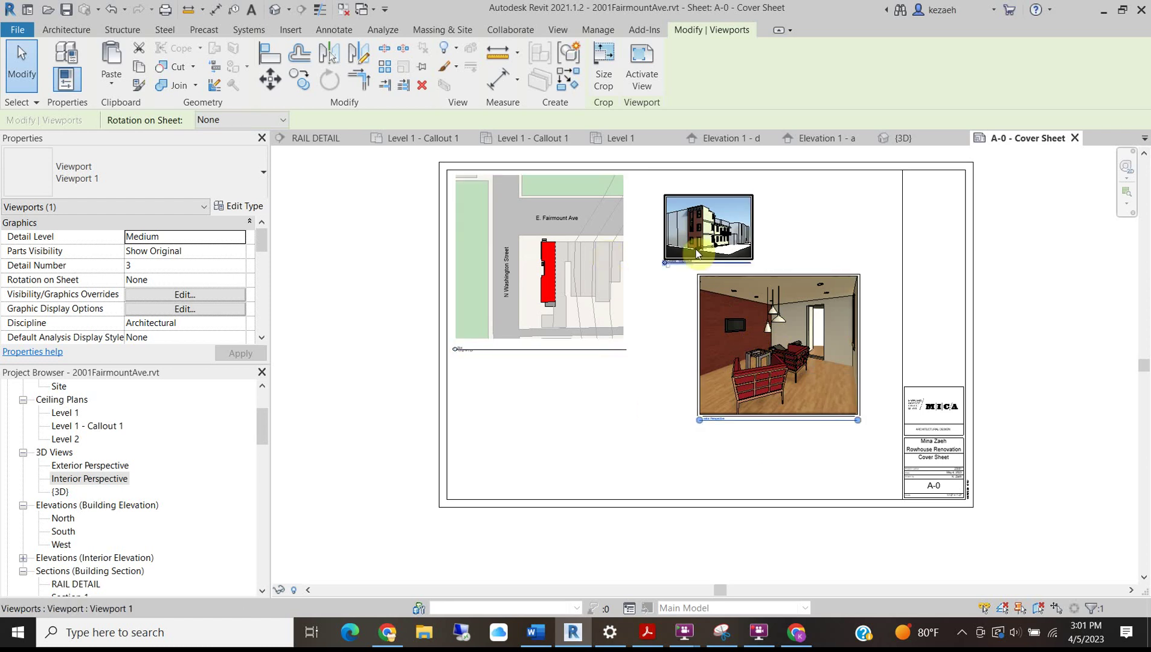
Move the Interior Perspective up beside the Exterior Perspective, shifting the Exterior one left and down.
{"action": "scroll", "coordinate": [665, 284], "scroll_direction": "up", "scroll_amount": 3}
{"action": "scroll", "coordinate": [658, 333], "scroll_direction": "down", "scroll_amount": 2}
{"action": "left_click_drag", "start_coordinate": [708, 427], "coordinate": [802, 304]}
{"action": "left_click_drag", "start_coordinate": [652, 301], "coordinate": [611, 340]}
{"action": "scroll", "coordinate": [622, 358], "scroll_direction": "down", "scroll_amount": 1}
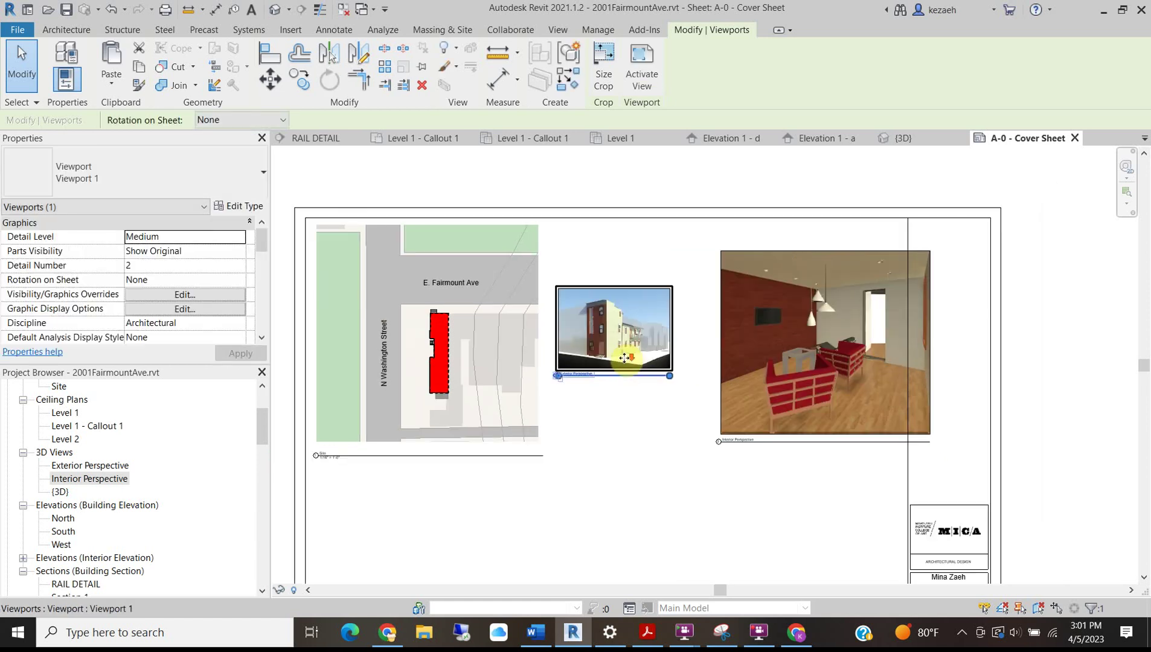
{"action": "scroll", "coordinate": [625, 358], "scroll_direction": "down", "scroll_amount": 2}
{"action": "left_click", "coordinate": [647, 438]}
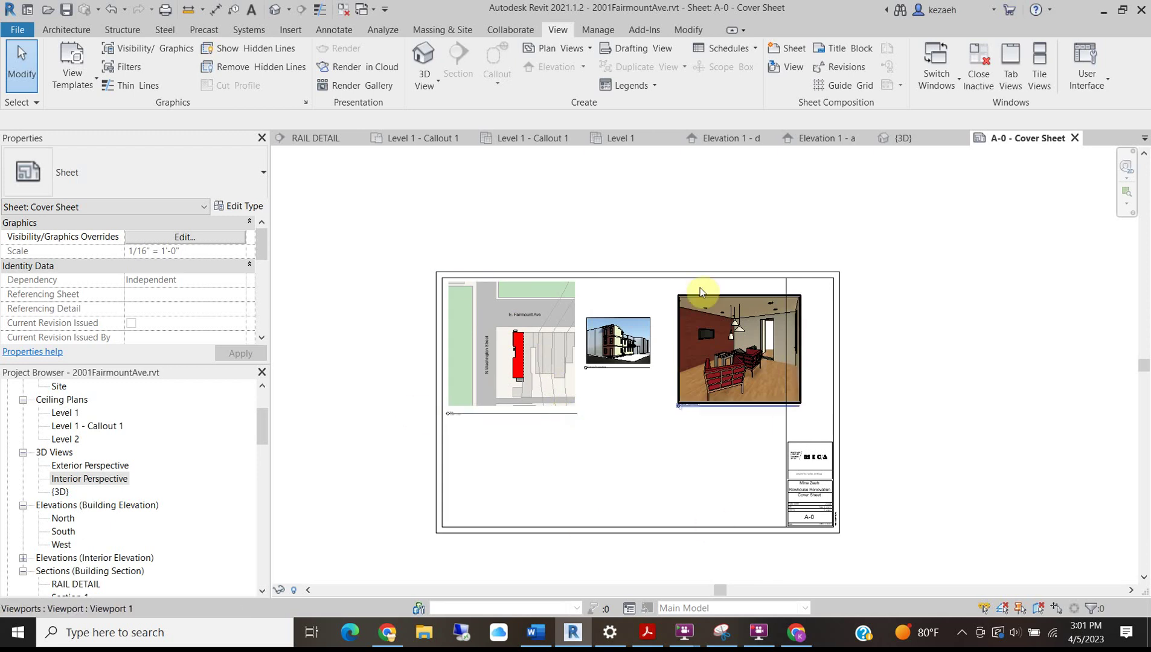
{"action": "scroll", "coordinate": [695, 390], "scroll_direction": "up", "scroll_amount": 3}
{"action": "left_click", "coordinate": [477, 307]}
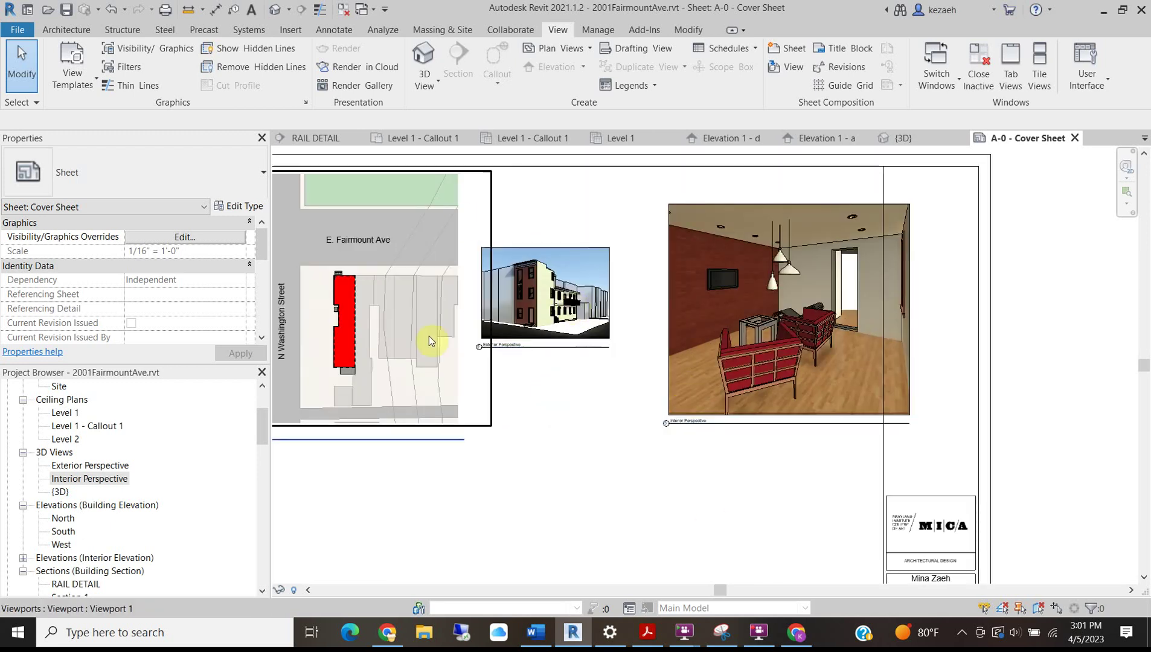
{"action": "left_click", "coordinate": [917, 348]}
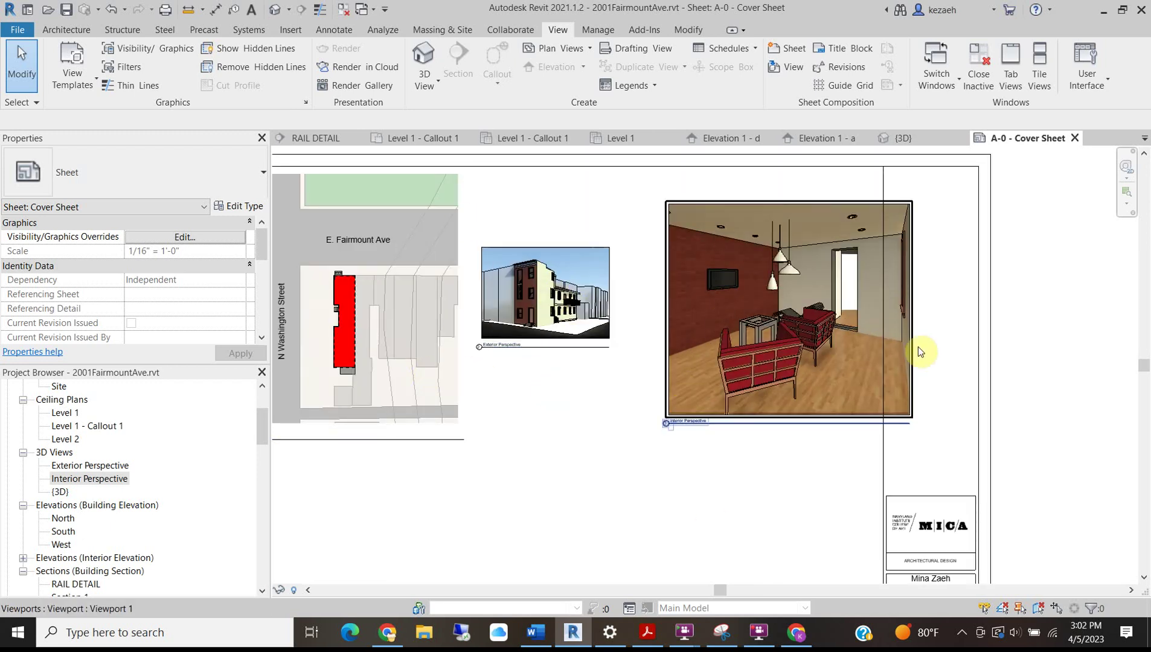
{"action": "left_click", "coordinate": [560, 398]}
{"action": "scroll", "coordinate": [501, 431], "scroll_direction": "down", "scroll_amount": 4}
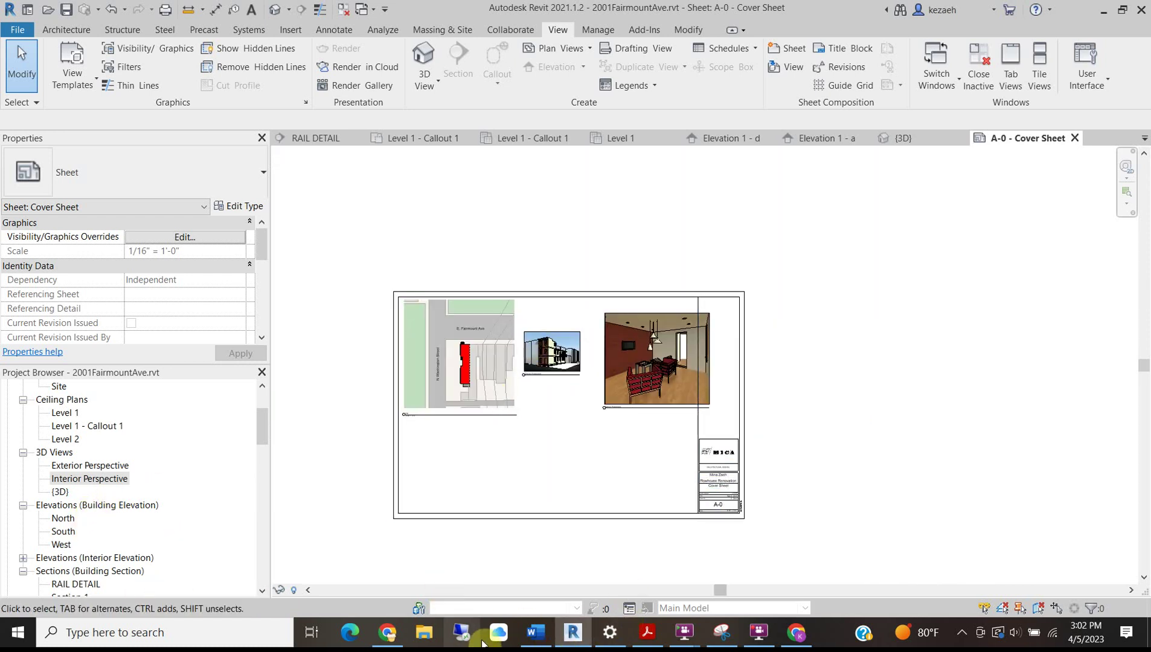
{"action": "mouse_move", "coordinate": [536, 632]}
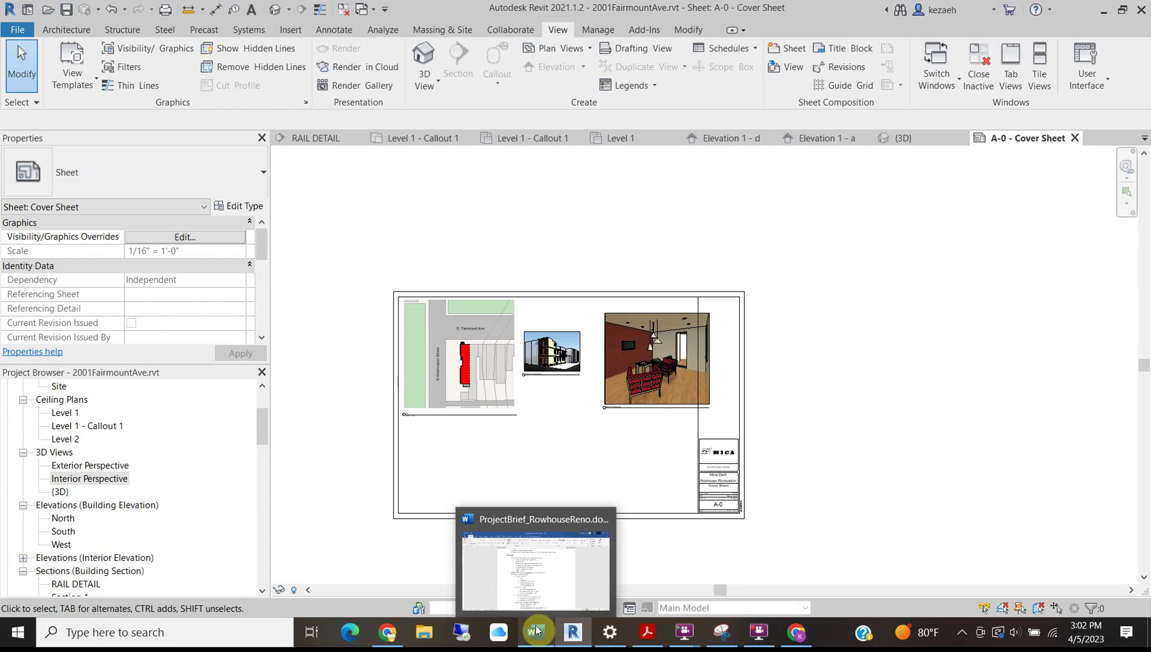
{"action": "mouse_move", "coordinate": [525, 577]}
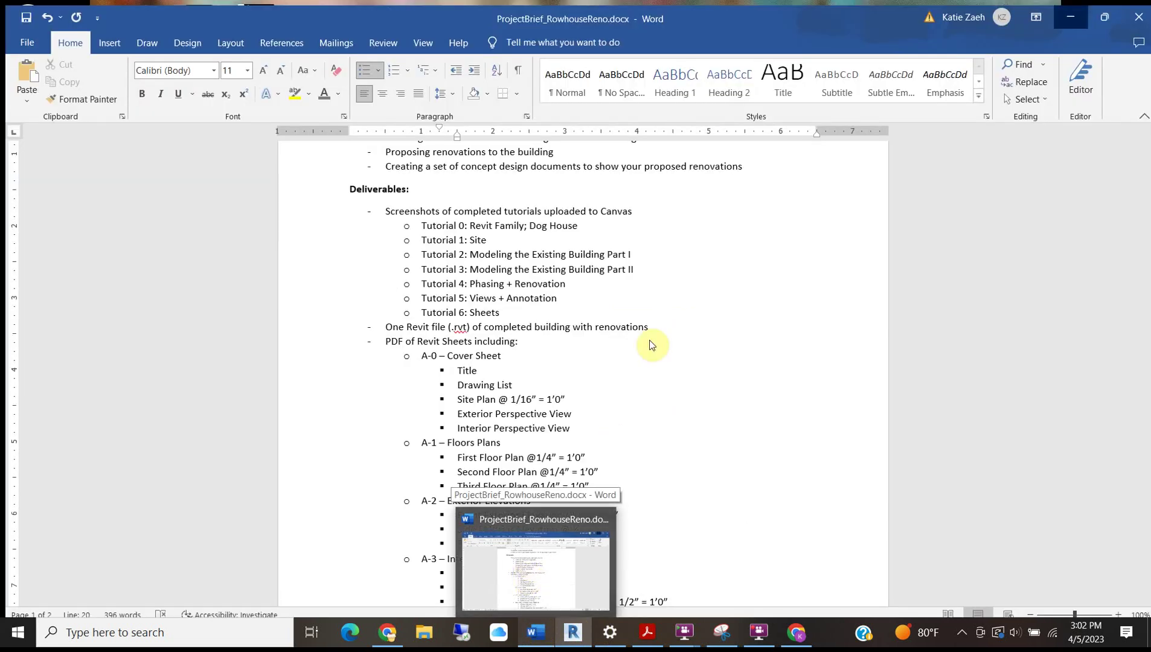
{"action": "scroll", "coordinate": [422, 497], "scroll_direction": "up", "scroll_amount": 4}
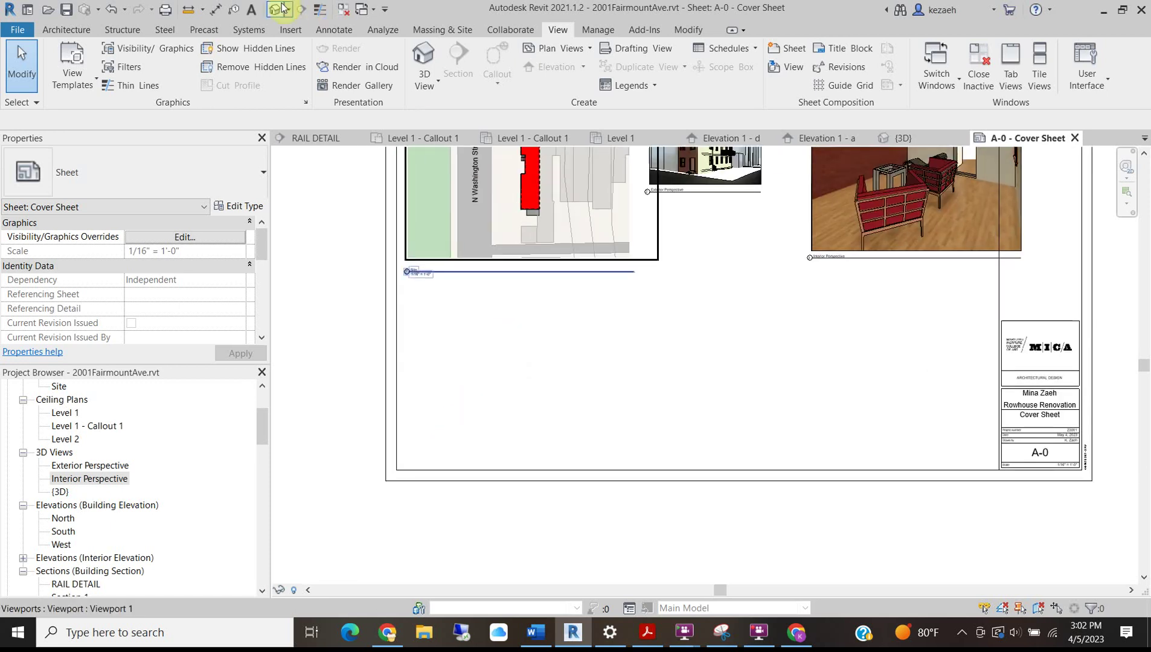
Start the Text tool, keeping the 3/32" Arial text type selected.
{"action": "left_click", "coordinate": [329, 29]}
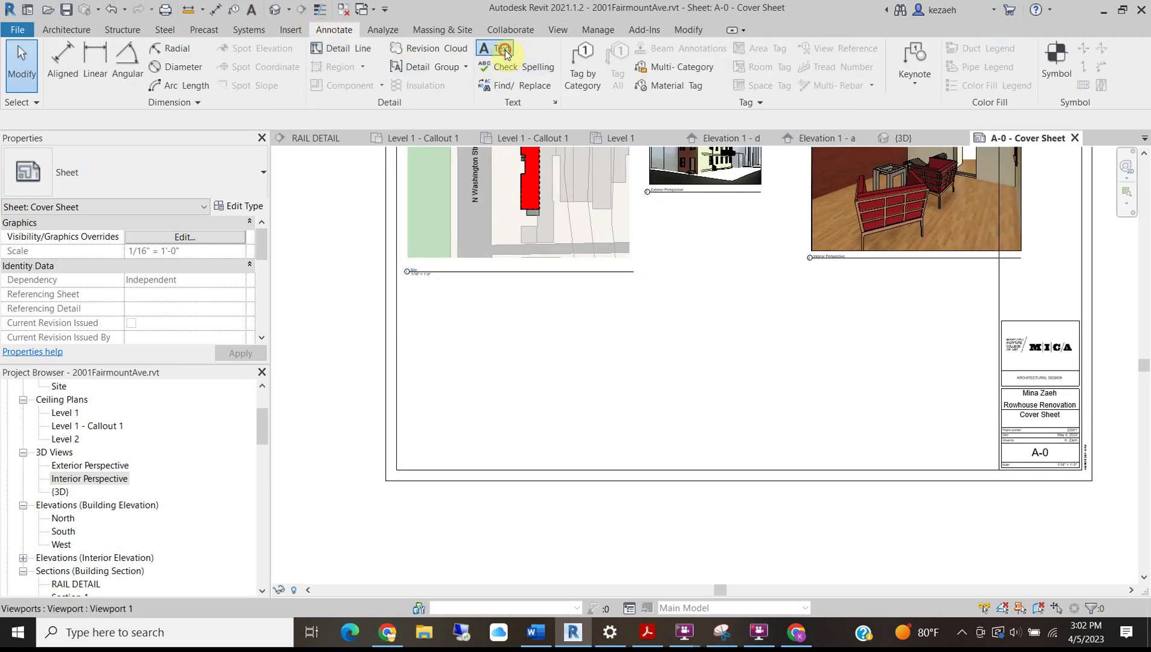
{"action": "left_click", "coordinate": [497, 51]}
{"action": "left_click", "coordinate": [108, 184]}
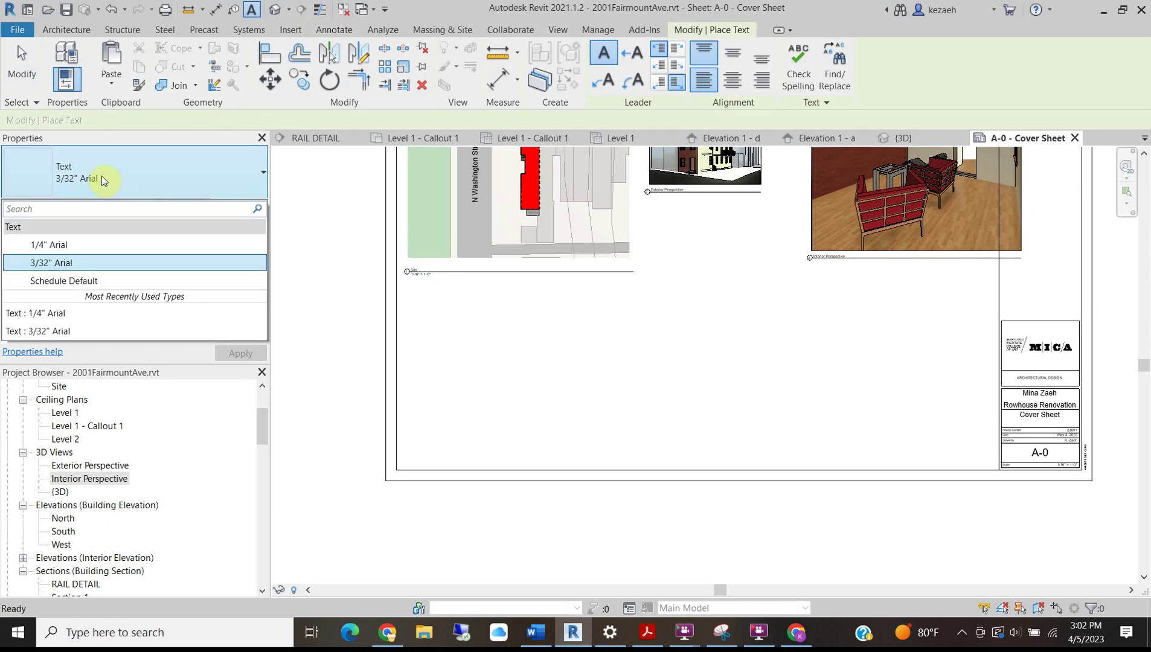
{"action": "left_click", "coordinate": [104, 180]}
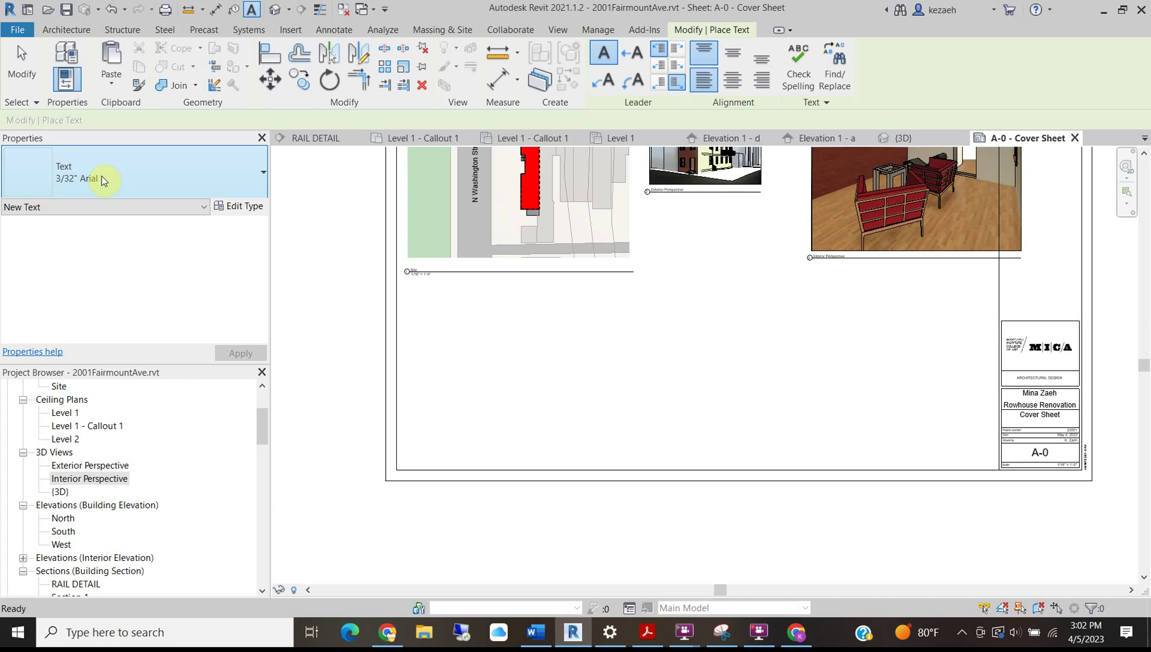
Duplicate it as a new '1" Arial' text type with 1" text size and bold.
{"action": "left_click", "coordinate": [242, 206]}
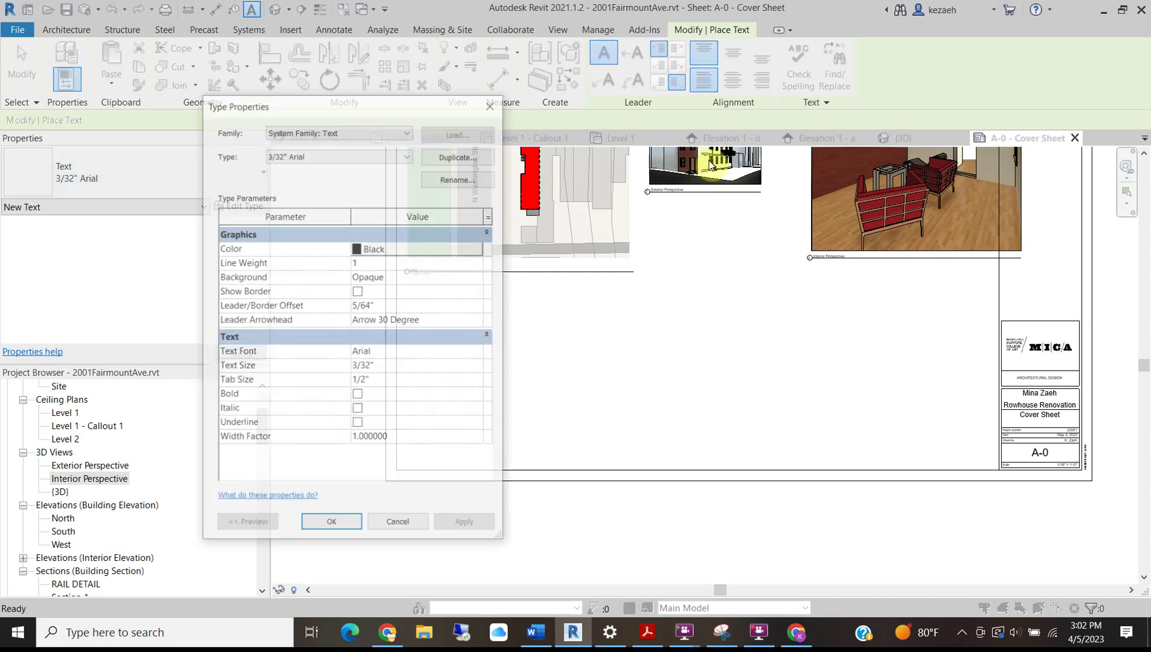
{"action": "left_click", "coordinate": [458, 155]}
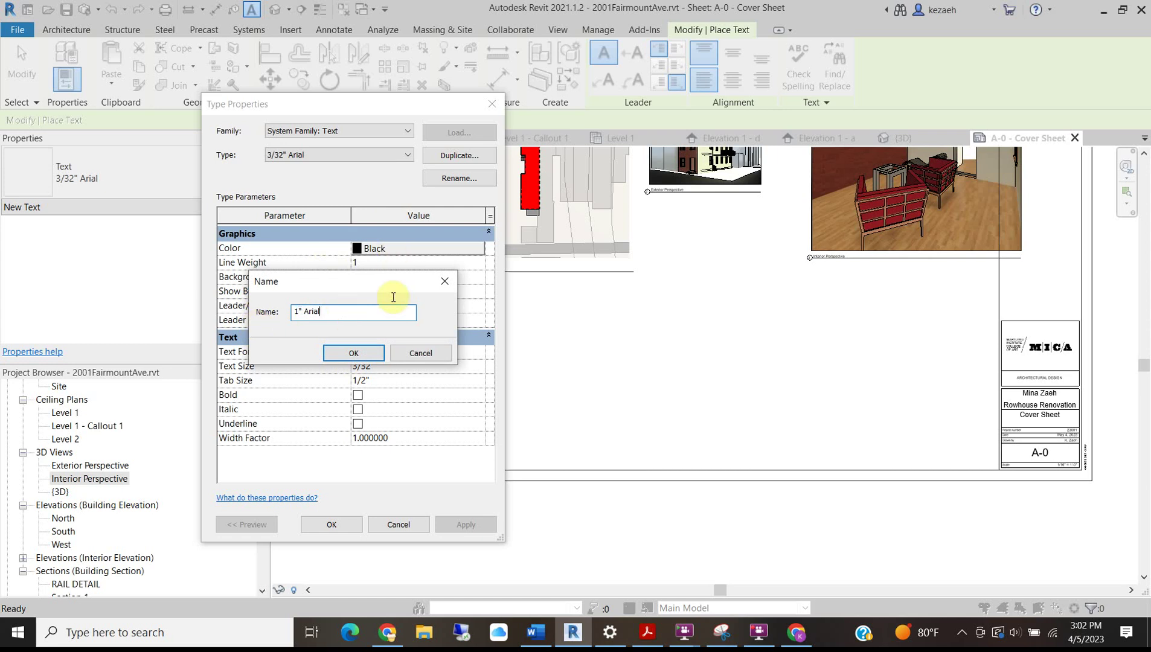
{"action": "left_click", "coordinate": [371, 351]}
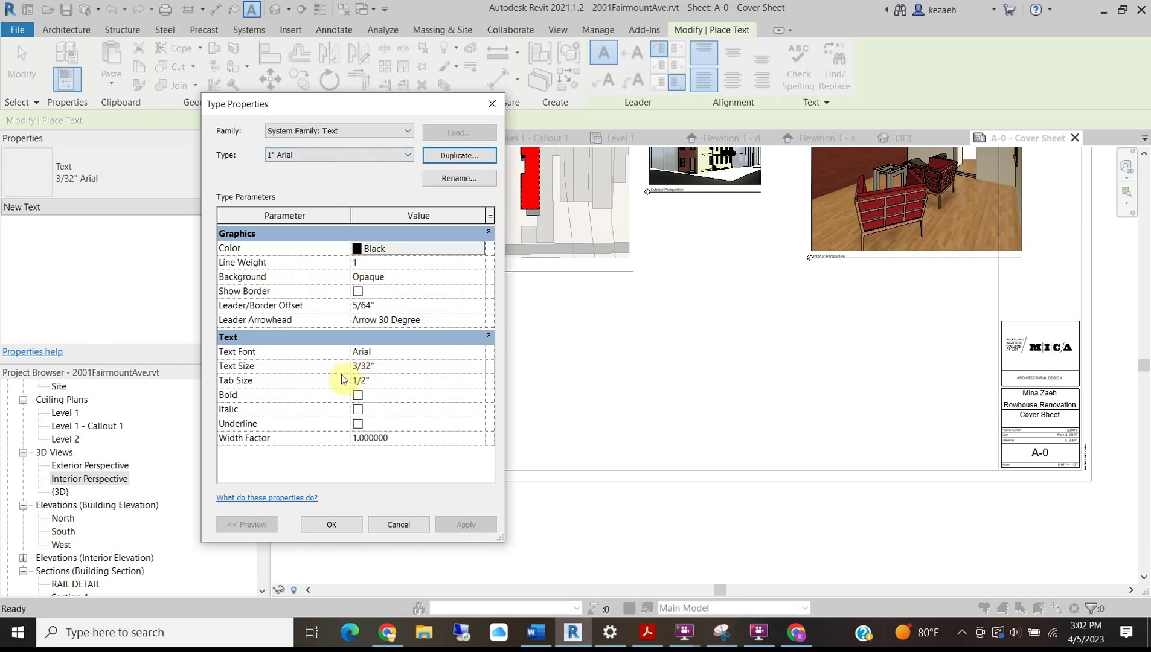
{"action": "left_click", "coordinate": [406, 366]}
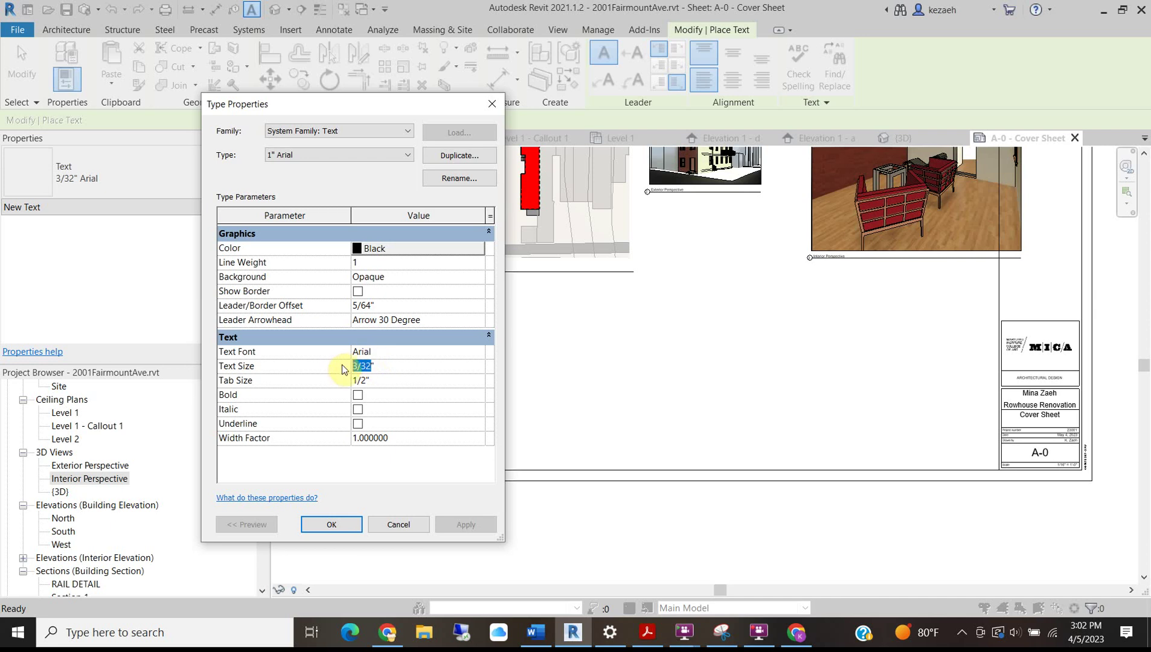
{"action": "key", "text": "Return"}
{"action": "left_click", "coordinate": [358, 395]}
{"action": "left_click", "coordinate": [332, 525]}
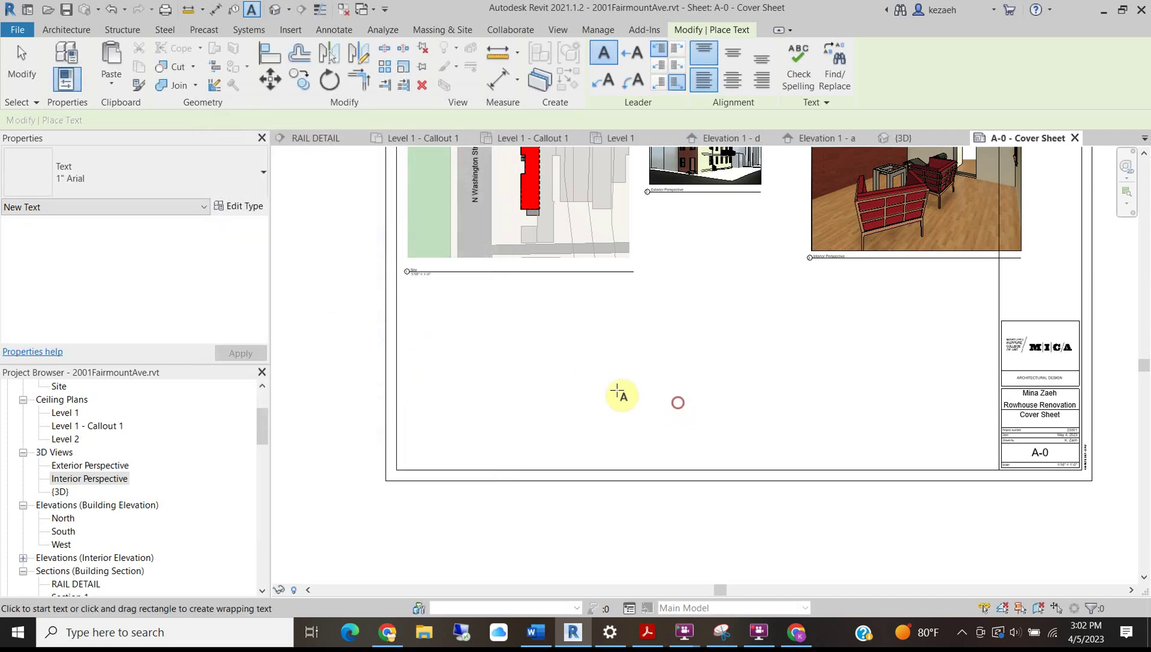
Place a text note reading the owner's name followed by 'Rowhouse Renovation'.
{"action": "left_click", "coordinate": [506, 363]}
{"action": "type", "text": "hu"}
{"action": "key", "text": "BackSpace"}
{"action": "key", "text": "BackSpace"}
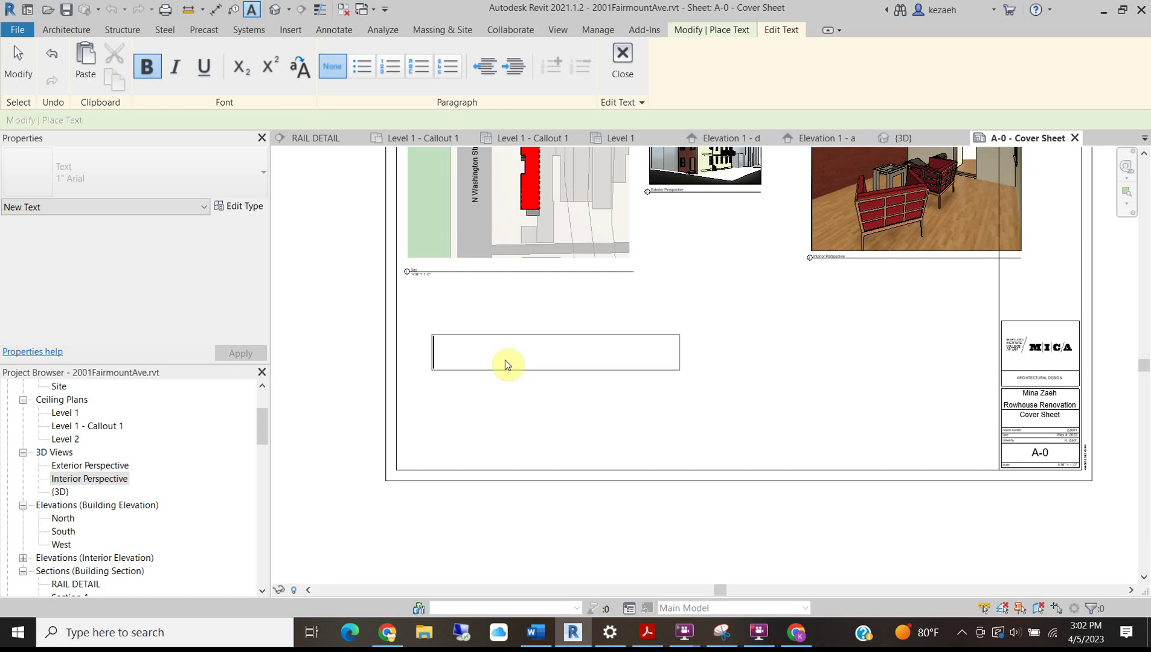
{"action": "type", "text": "Re"}
{"action": "key", "text": "BackSpace"}
{"action": "key", "text": "BackSpace"}
{"action": "type", "text": "Mina"}
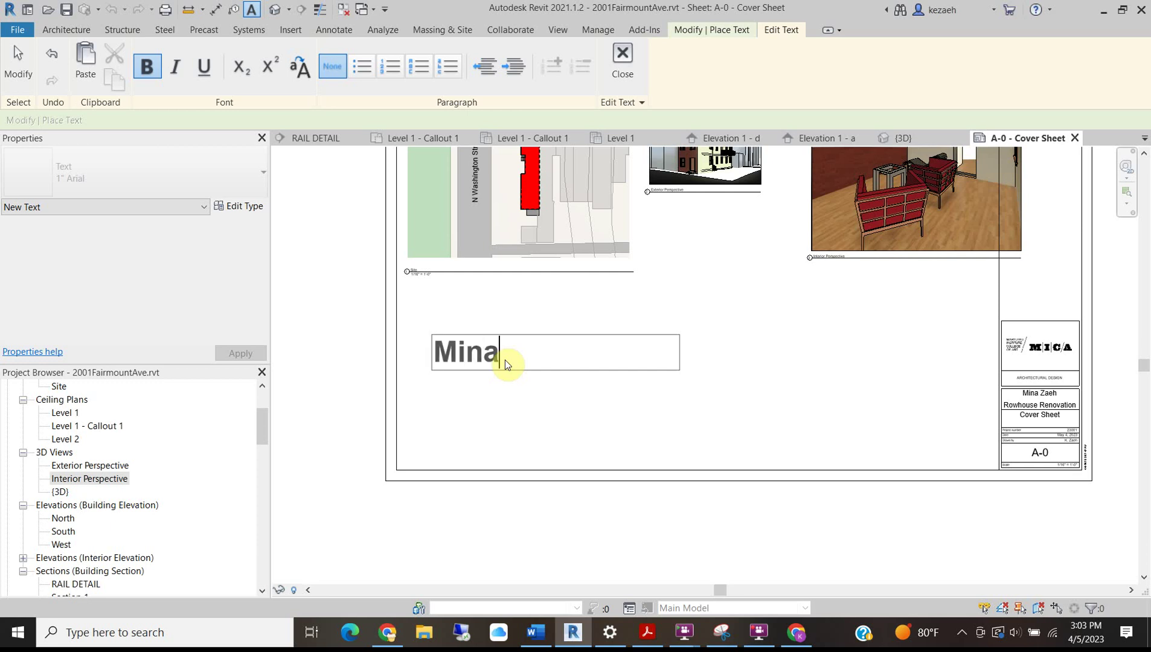
{"action": "type", "text": "'s Rowa"}
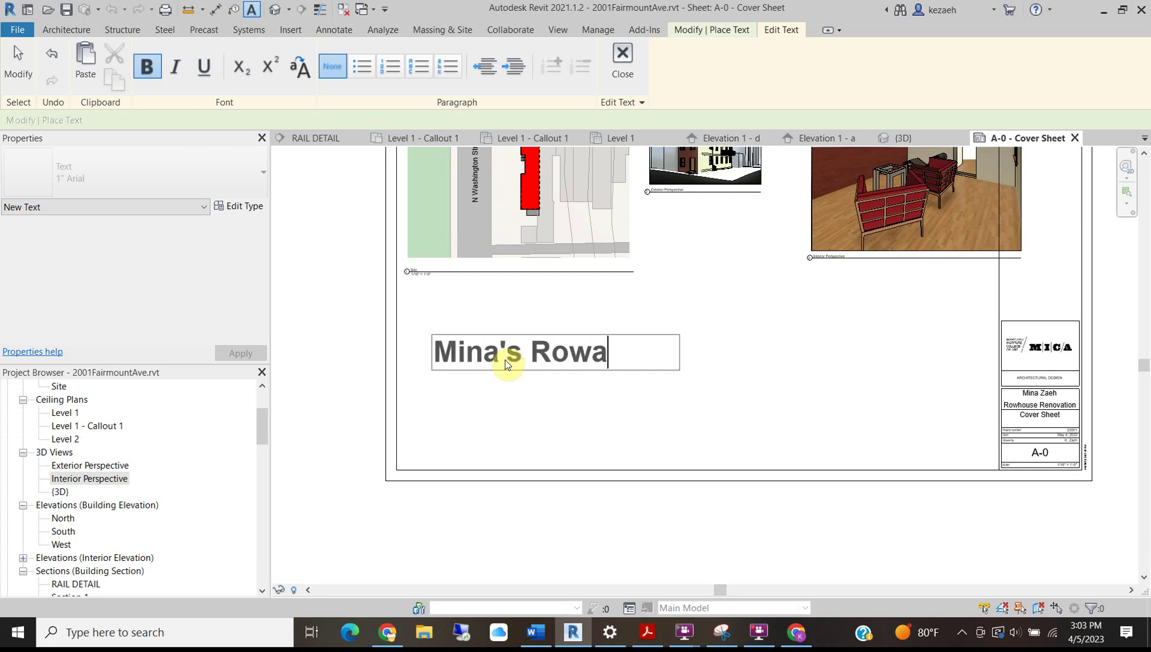
{"action": "key", "text": "BackSpace"}
{"action": "type", "text": "house R"}
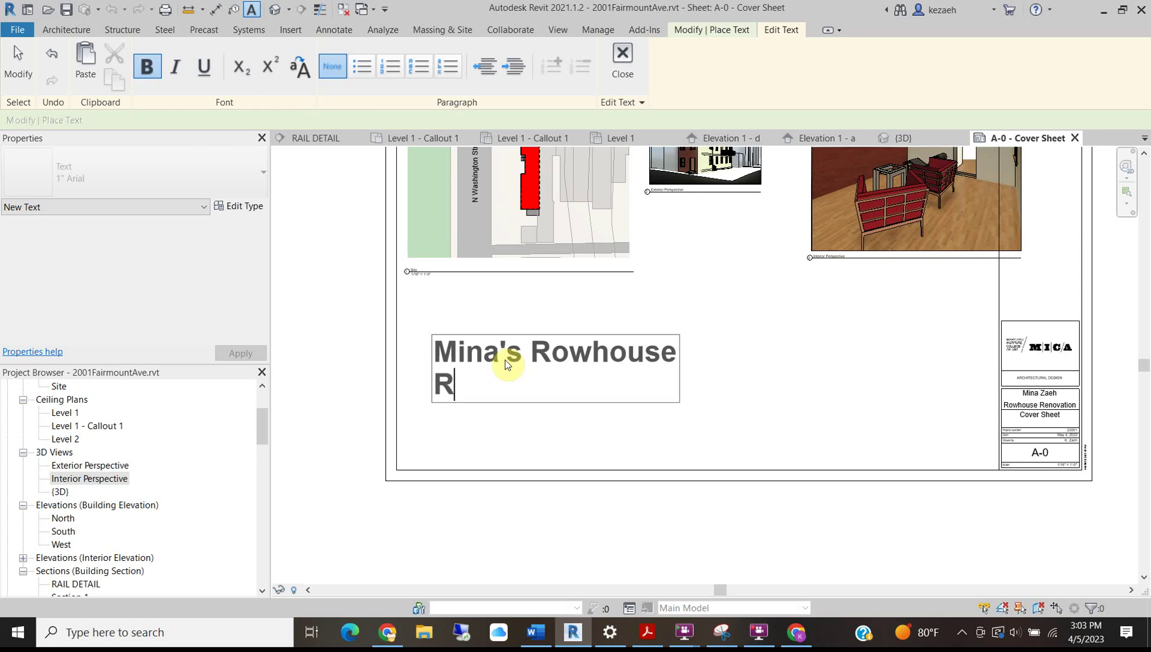
{"action": "type", "text": "enovation"}
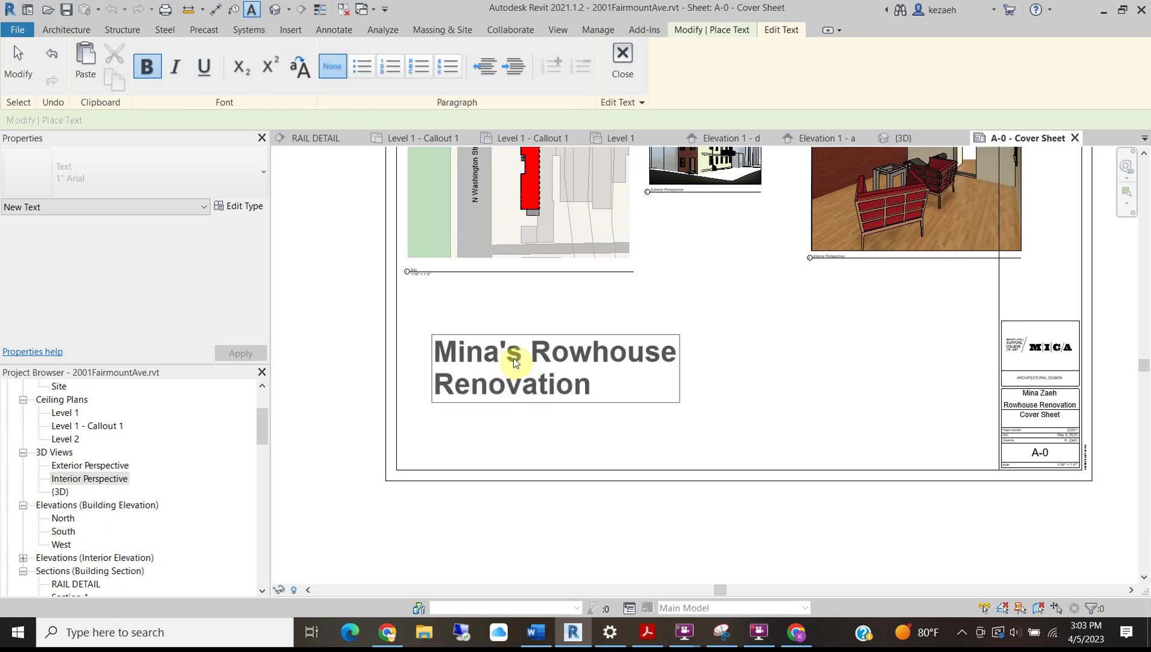
Widen the title box to fit one line and move it left under the site plan.
{"action": "left_click", "coordinate": [563, 302]}
{"action": "left_click_drag", "start_coordinate": [679, 369], "coordinate": [914, 370]}
{"action": "left_click_drag", "start_coordinate": [431, 334], "coordinate": [403, 305]}
{"action": "middle_click_drag", "start_coordinate": [445, 363], "coordinate": [443, 363]}
{"action": "middle_click_drag", "start_coordinate": [409, 281], "coordinate": [396, 297]}
{"action": "key", "text": "Escape"}
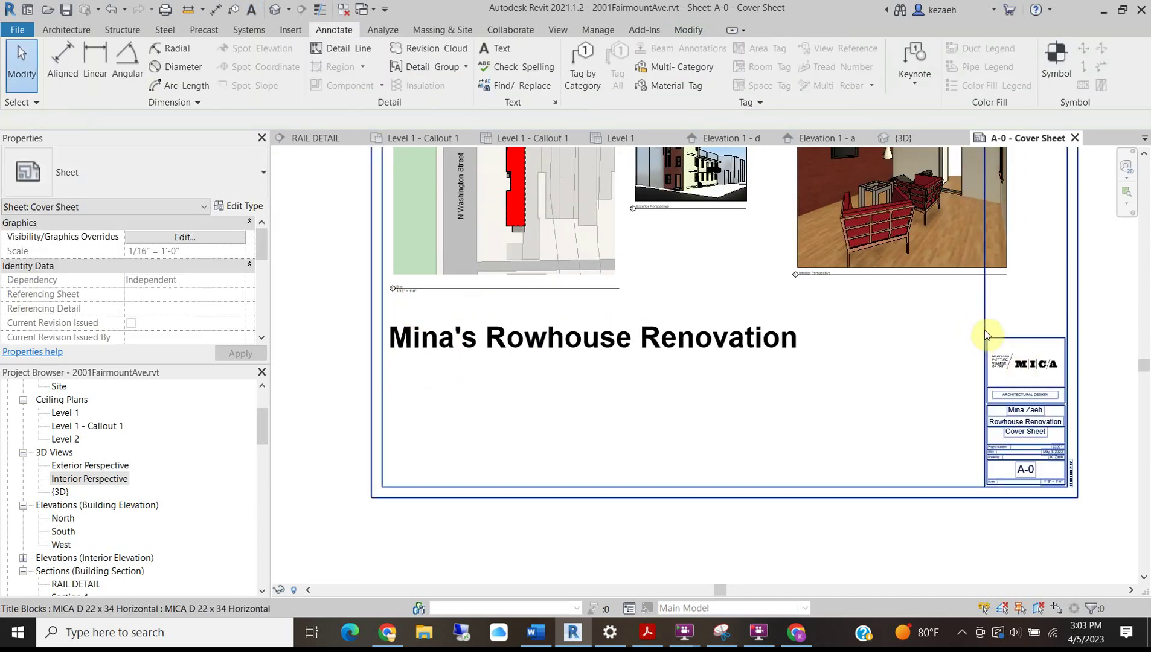
Draw a thin detail line from the title block corner to the title's left edge.
{"action": "key", "text": "d"}
{"action": "key", "text": "l"}
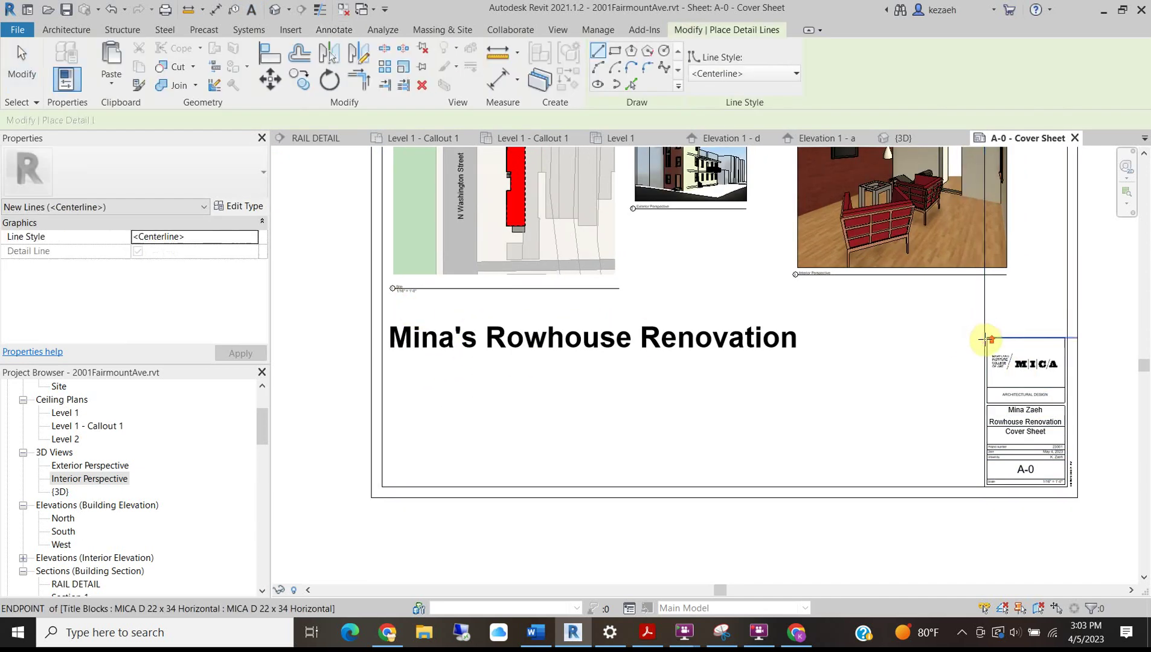
{"action": "scroll", "coordinate": [982, 329], "scroll_direction": "up", "scroll_amount": 2}
{"action": "left_click", "coordinate": [987, 336]}
{"action": "scroll", "coordinate": [876, 334], "scroll_direction": "down", "scroll_amount": 2}
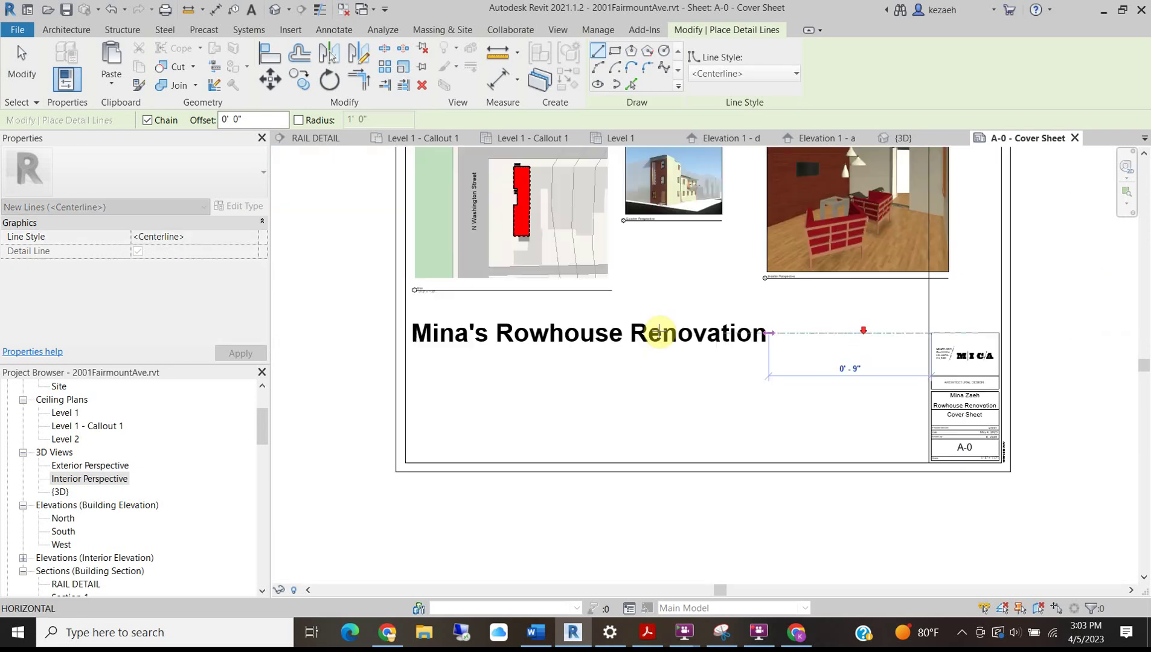
{"action": "left_click", "coordinate": [405, 334]}
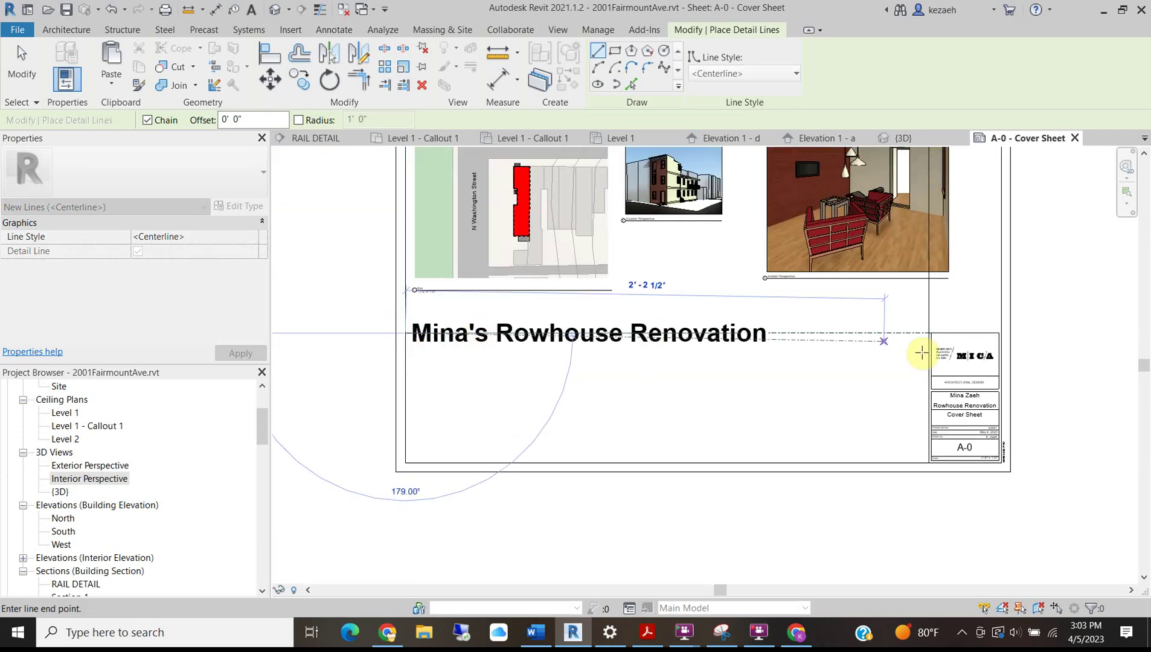
{"action": "key", "text": "Escape"}
{"action": "key", "text": "Escape"}
{"action": "scroll", "coordinate": [935, 337], "scroll_direction": "up", "scroll_amount": 3}
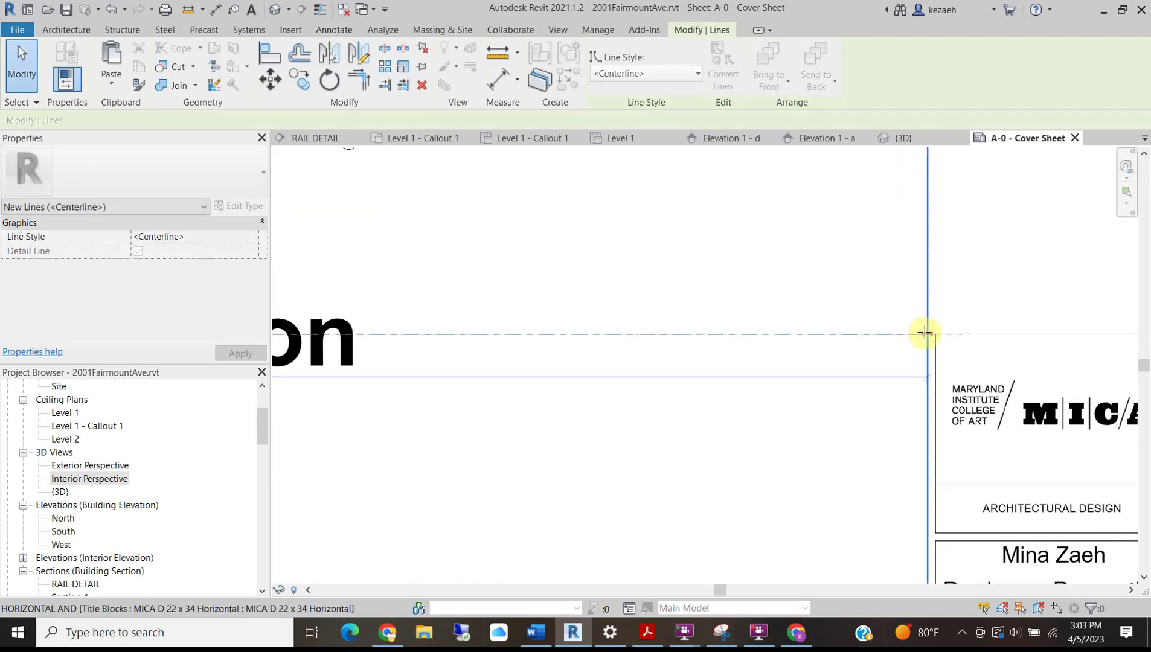
{"action": "left_click", "coordinate": [650, 73]}
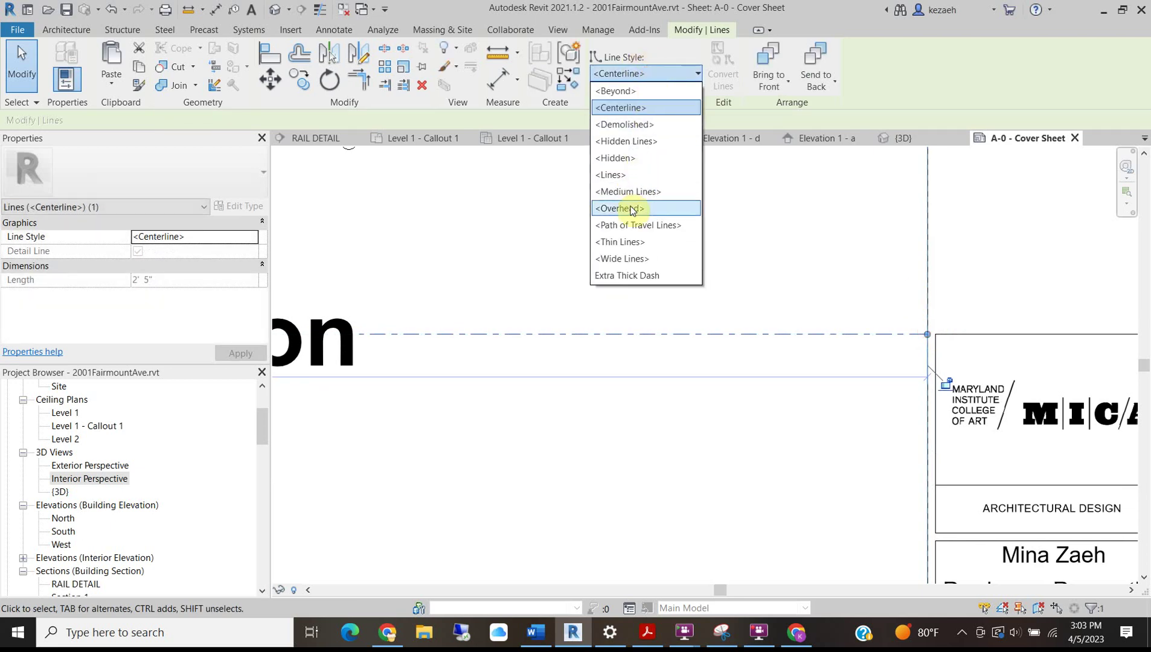
{"action": "left_click", "coordinate": [629, 241]}
{"action": "left_click", "coordinate": [783, 312]}
Move the project title text down below the new line.
{"action": "scroll", "coordinate": [783, 313], "scroll_direction": "down", "scroll_amount": 3}
{"action": "middle_click_drag", "start_coordinate": [640, 370], "coordinate": [857, 346]}
{"action": "left_click_drag", "start_coordinate": [567, 307], "coordinate": [573, 335]}
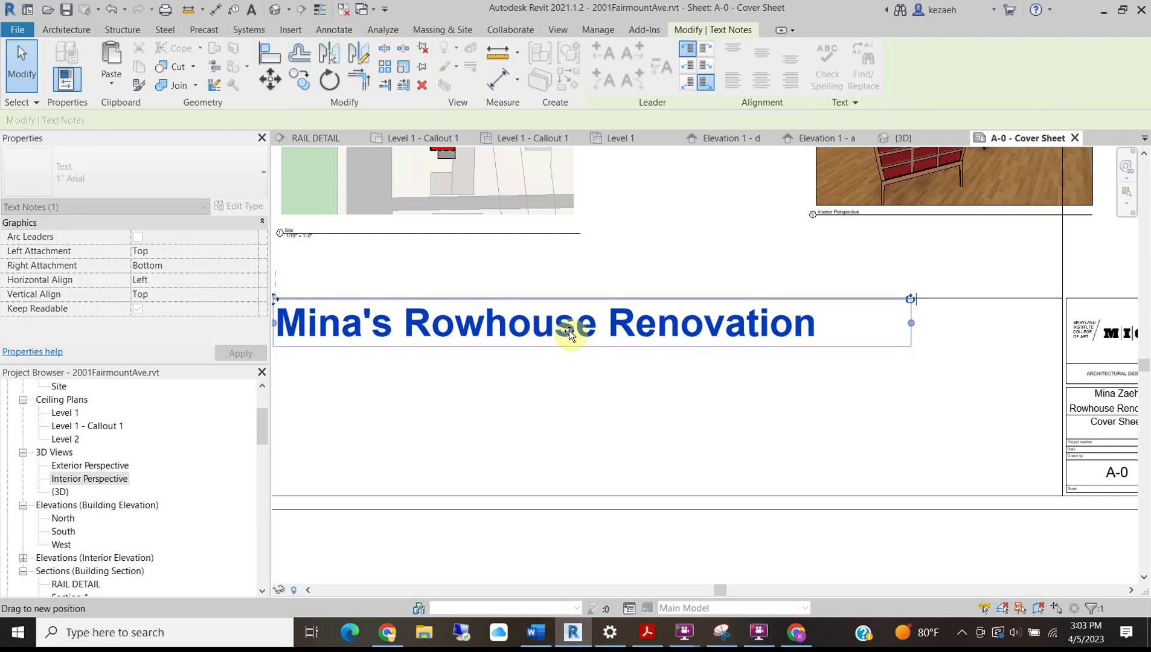
{"action": "scroll", "coordinate": [672, 402], "scroll_direction": "down", "scroll_amount": 2}
{"action": "key", "text": "Escape"}
{"action": "scroll", "coordinate": [514, 316], "scroll_direction": "up", "scroll_amount": 2}
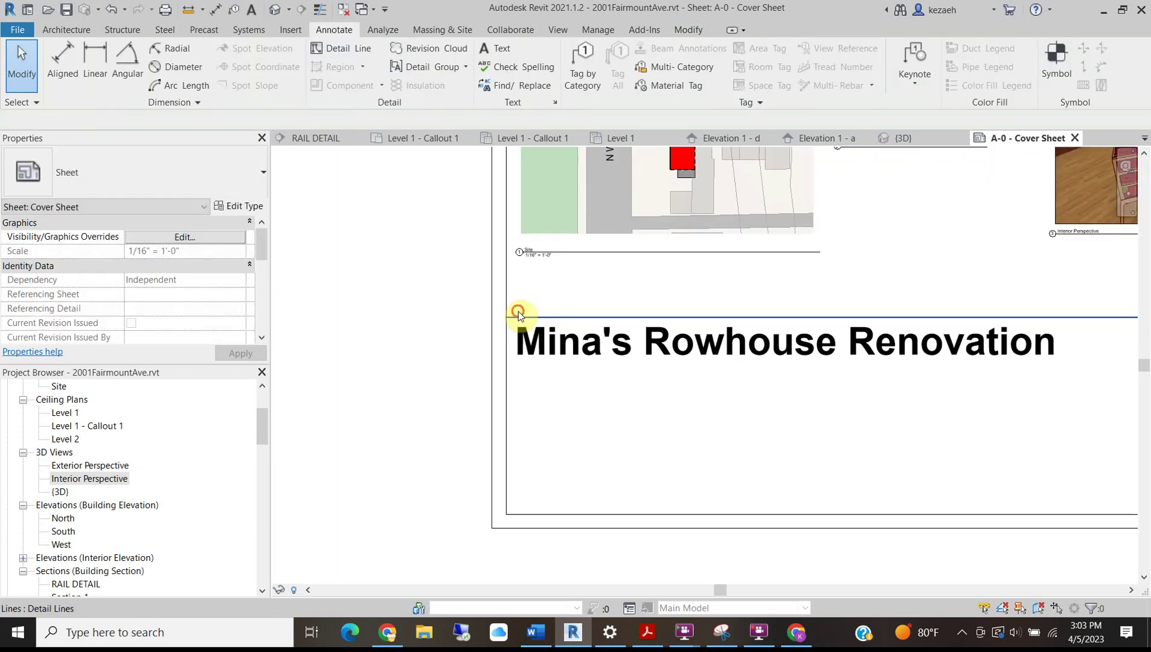
Copy the line above the title to a position below the title.
{"action": "left_click", "coordinate": [519, 313]}
{"action": "key", "text": "o"}
{"action": "scroll", "coordinate": [553, 247], "scroll_direction": "down", "scroll_amount": 2}
{"action": "middle_click_drag", "start_coordinate": [879, 301], "coordinate": [780, 305]}
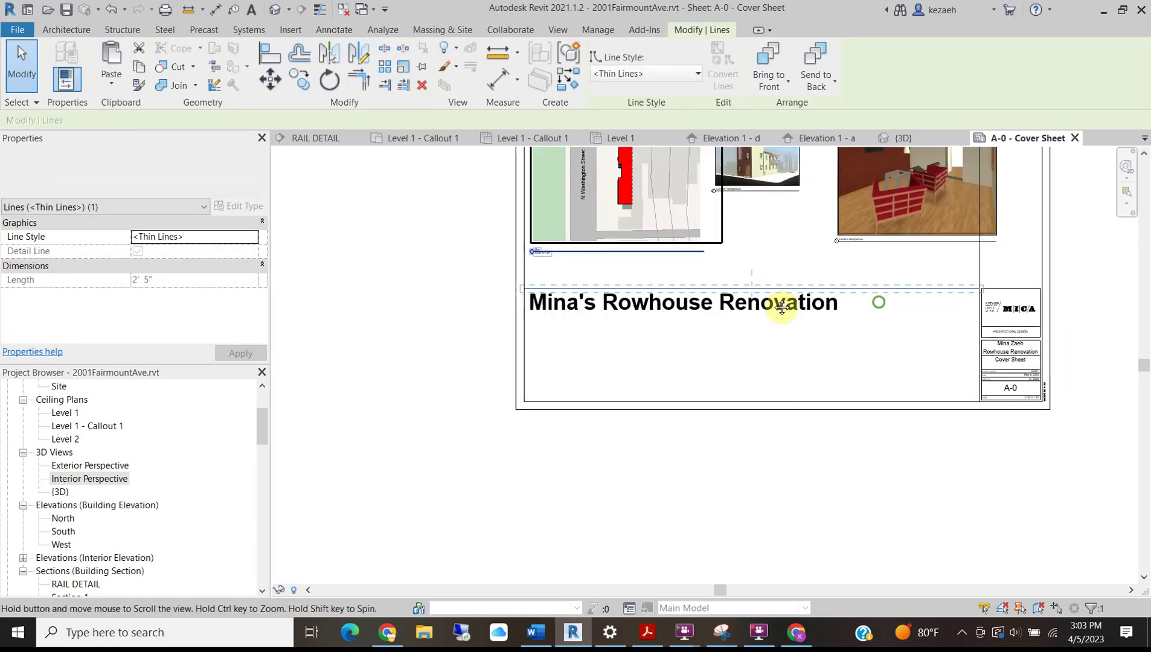
{"action": "scroll", "coordinate": [887, 289], "scroll_direction": "up", "scroll_amount": 2}
{"action": "left_click", "coordinate": [888, 288]}
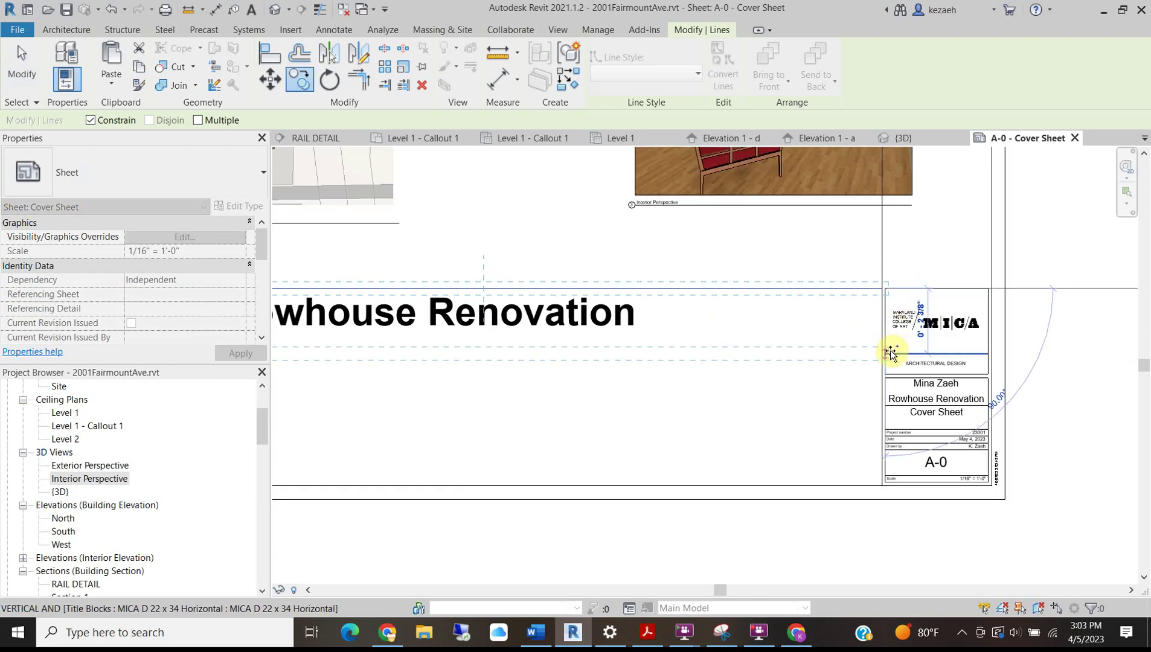
{"action": "left_click", "coordinate": [886, 354]}
{"action": "scroll", "coordinate": [591, 356], "scroll_direction": "down", "scroll_amount": 2}
{"action": "middle_click_drag", "start_coordinate": [586, 378], "coordinate": [855, 381]}
{"action": "key", "text": "Escape"}
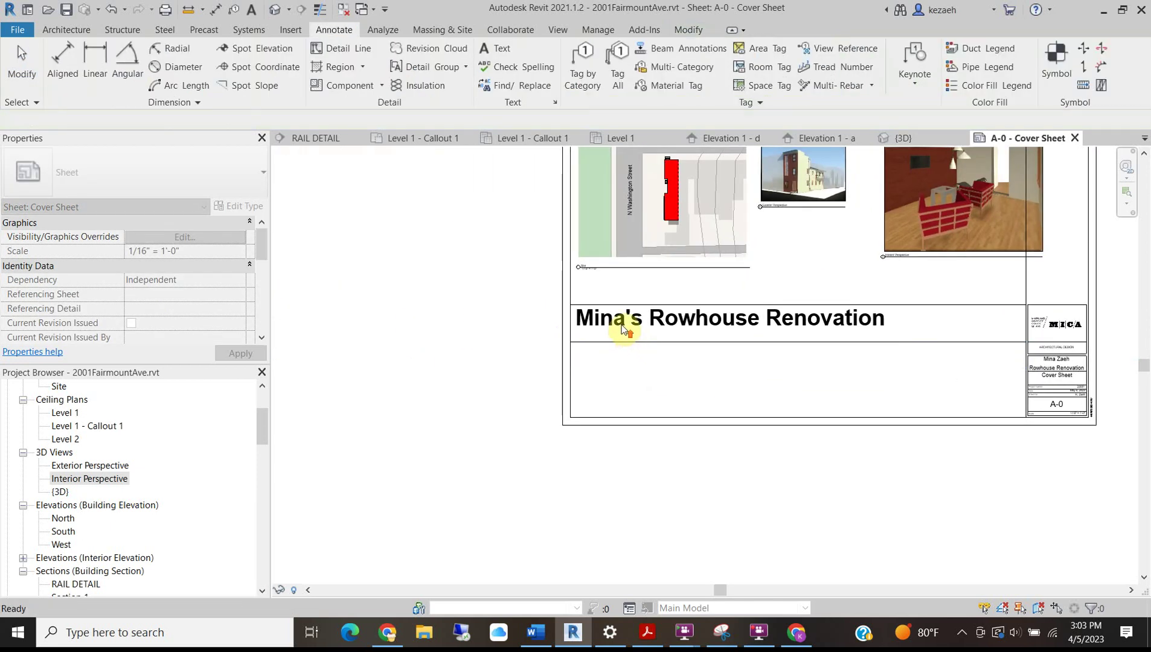
Move the title text down into the strip between the two lines.
{"action": "scroll", "coordinate": [622, 323], "scroll_direction": "up", "scroll_amount": 2}
{"action": "mouse_move", "coordinate": [621, 320]}
{"action": "left_mouse_down"}
{"action": "mouse_move", "coordinate": [622, 340]}
{"action": "mouse_move", "coordinate": [624, 328]}
{"action": "left_mouse_up"}
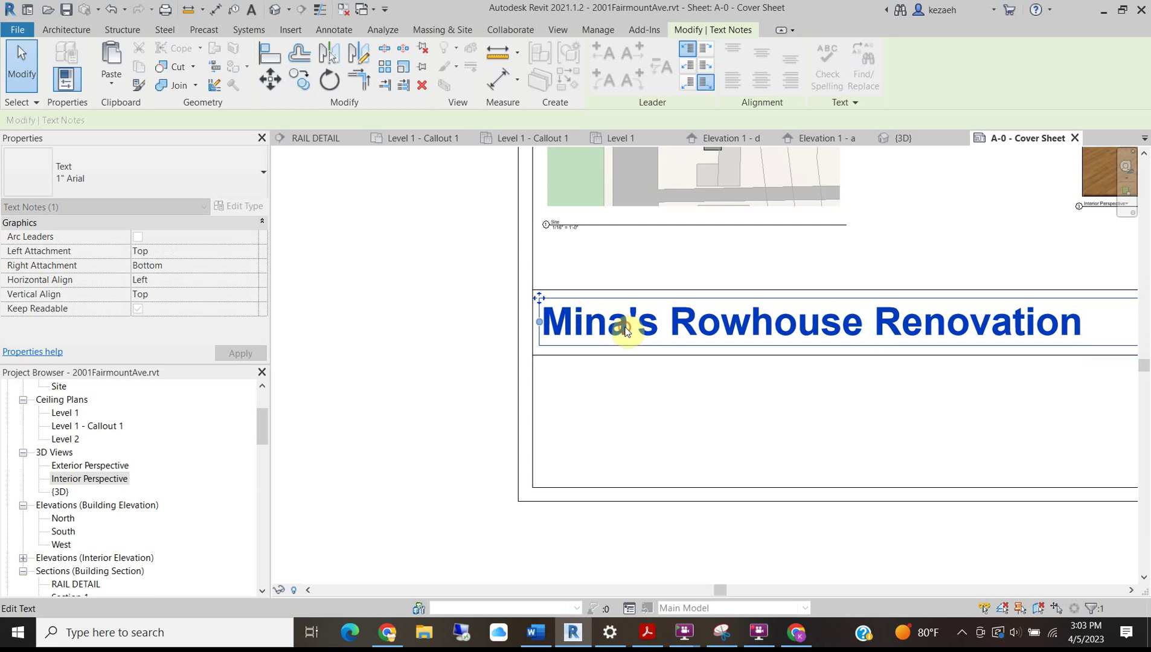
{"action": "key", "text": "Escape"}
{"action": "scroll", "coordinate": [641, 353], "scroll_direction": "down", "scroll_amount": 3}
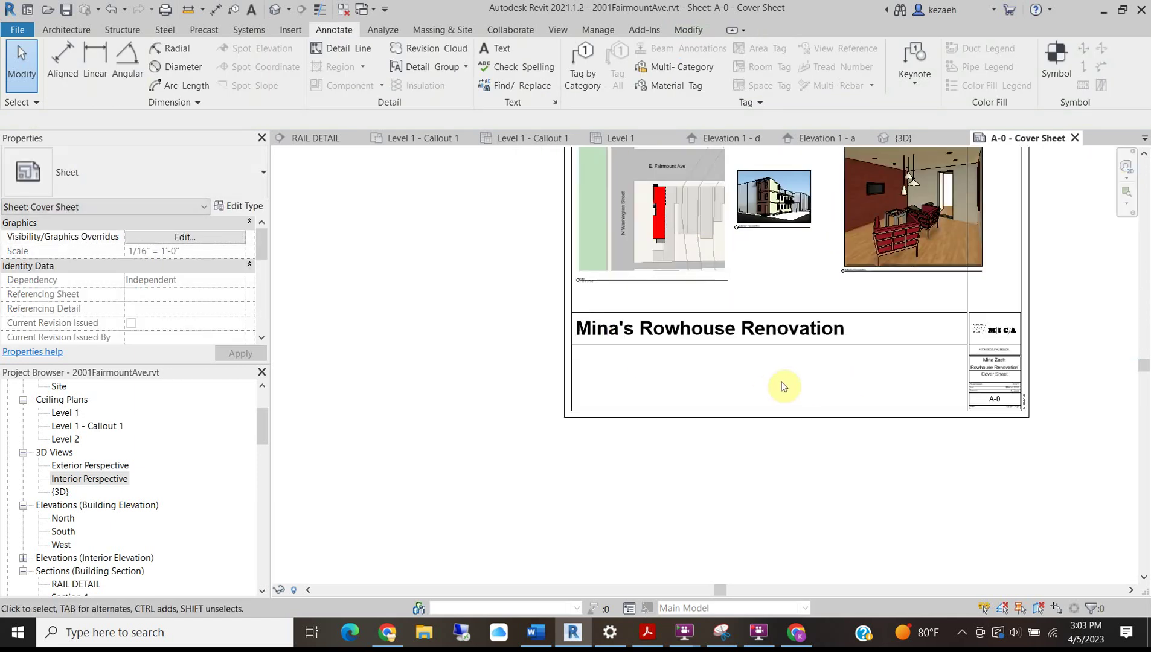
Pan the sheet to bring the title strip and Interior Perspective into view.
{"action": "middle_click_drag", "start_coordinate": [858, 314], "coordinate": [547, 447]}
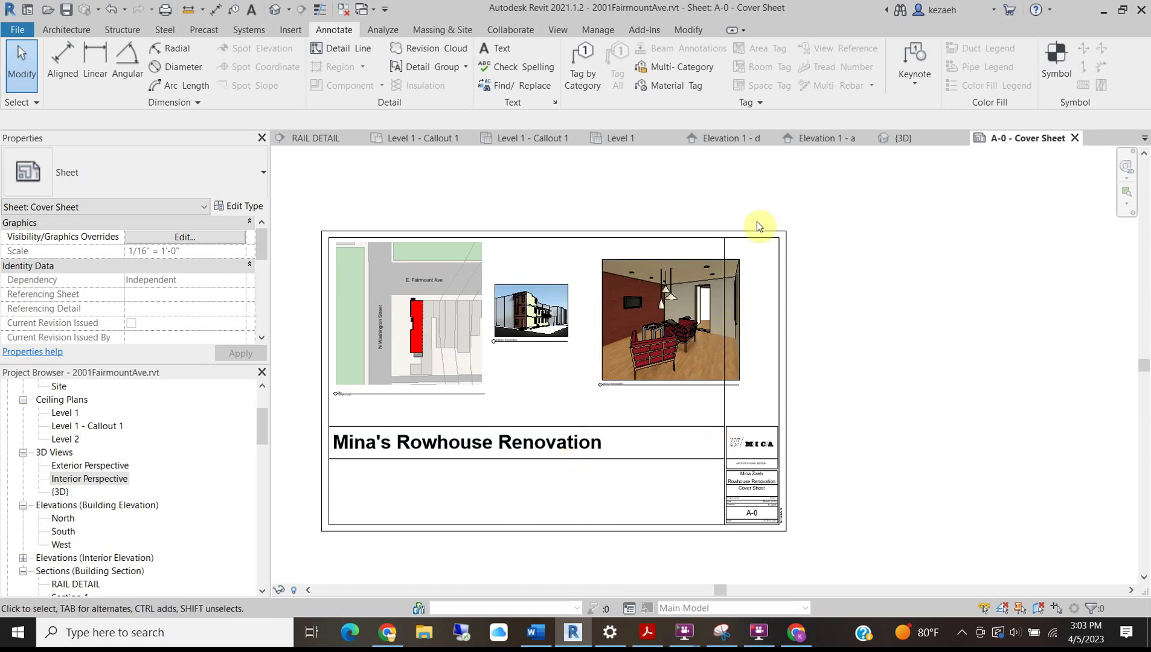
{"action": "scroll", "coordinate": [772, 246], "scroll_direction": "up", "scroll_amount": 2}
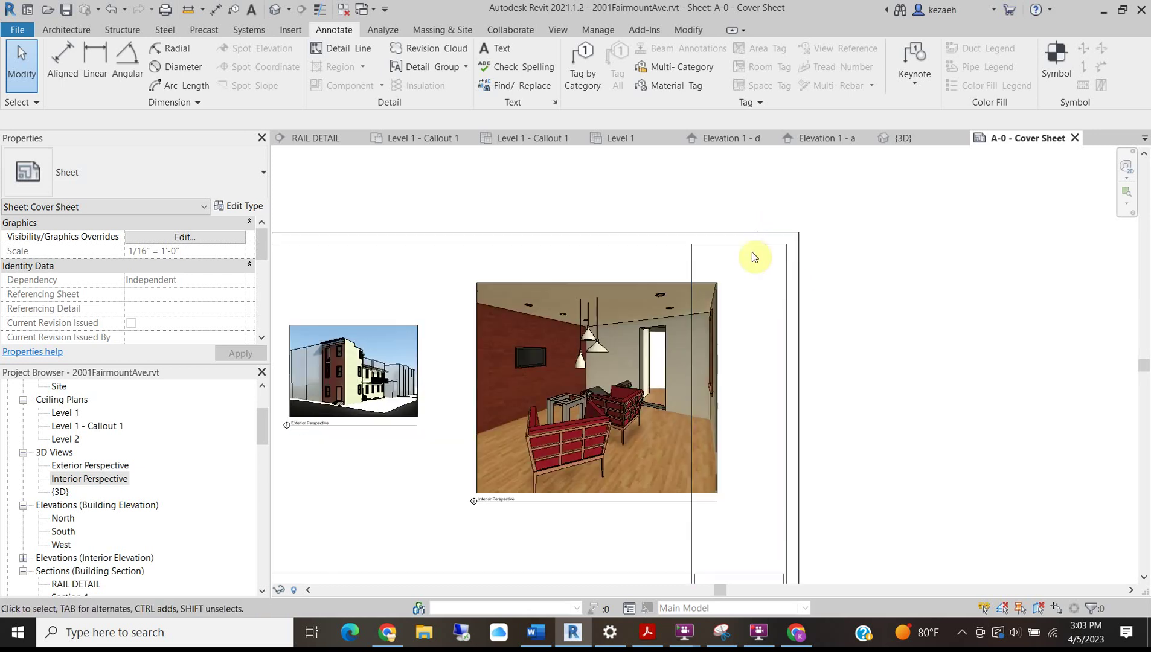
{"action": "middle_click_drag", "start_coordinate": [359, 568], "coordinate": [640, 375]}
{"action": "middle_click_drag", "start_coordinate": [865, 359], "coordinate": [322, 499]}
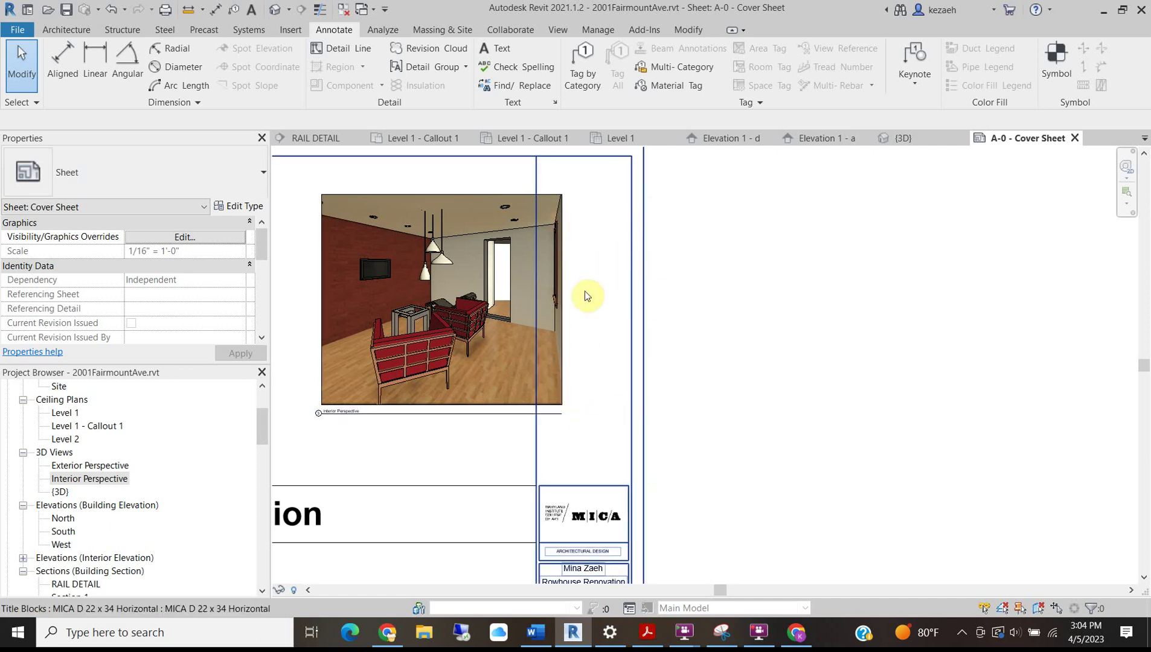
{"action": "scroll", "coordinate": [556, 540], "scroll_direction": "down", "scroll_amount": 4}
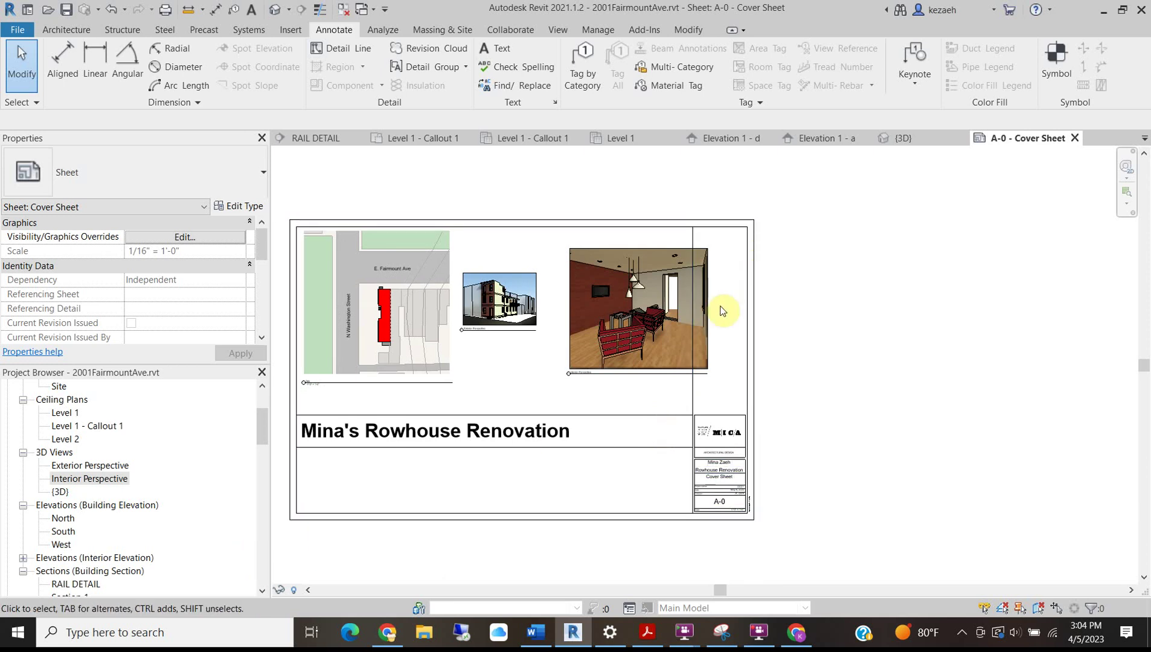
{"action": "scroll", "coordinate": [338, 474], "scroll_direction": "up", "scroll_amount": 4}
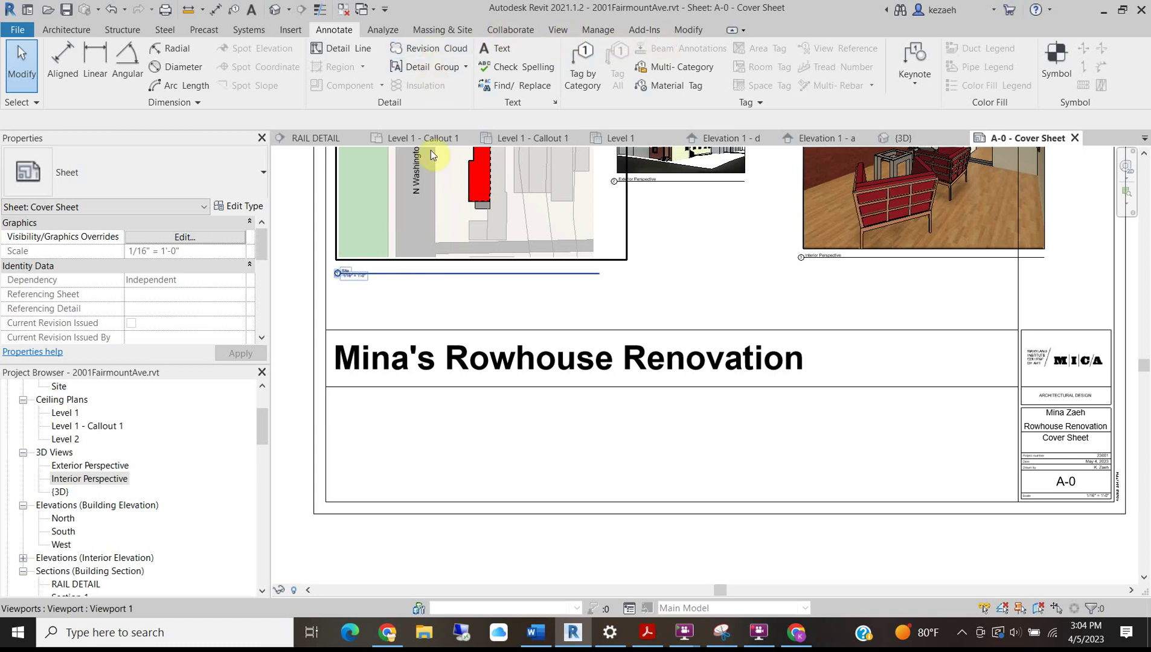
{"action": "scroll", "coordinate": [455, 427], "scroll_direction": "down", "scroll_amount": 3}
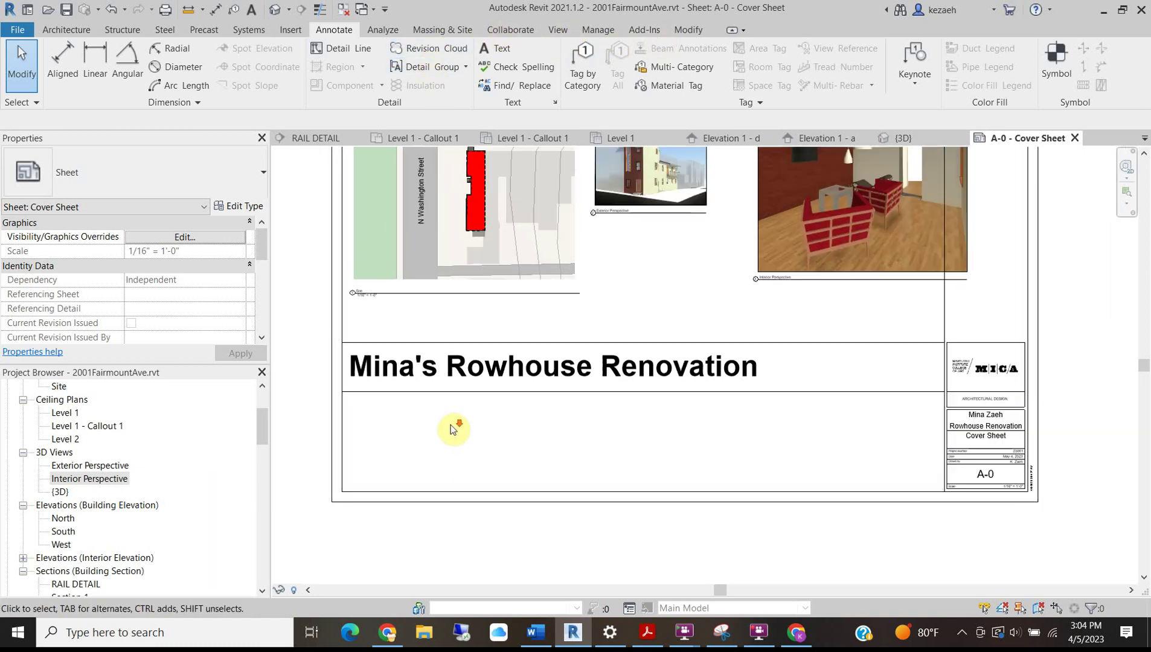
{"action": "scroll", "coordinate": [450, 425], "scroll_direction": "up", "scroll_amount": 2}
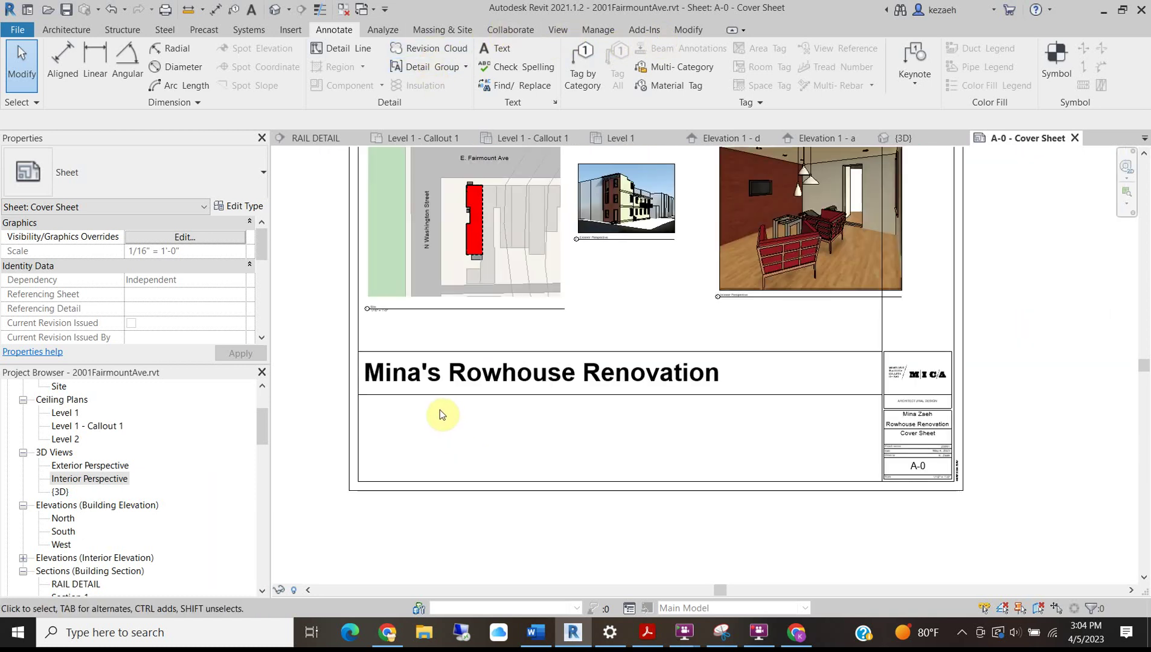
{"action": "middle_click_drag", "start_coordinate": [589, 326], "coordinate": [587, 387]}
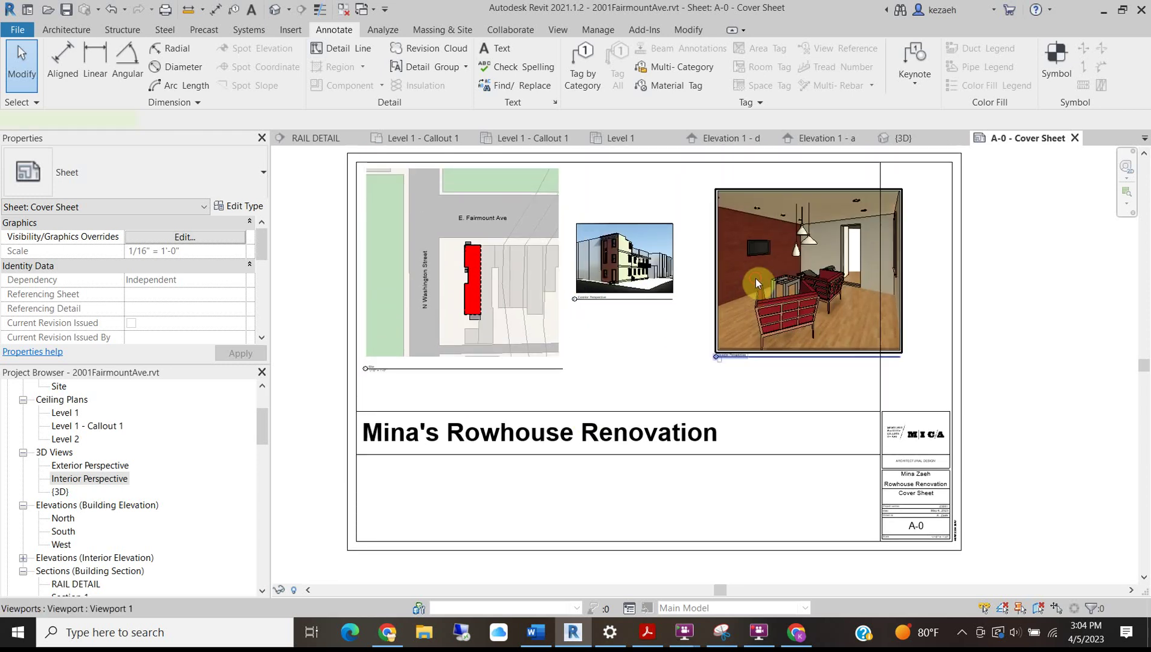
Drag the Interior Perspective viewport left inside the title block border.
{"action": "left_click", "coordinate": [756, 279]}
{"action": "left_click_drag", "start_coordinate": [728, 274], "coordinate": [728, 274]}
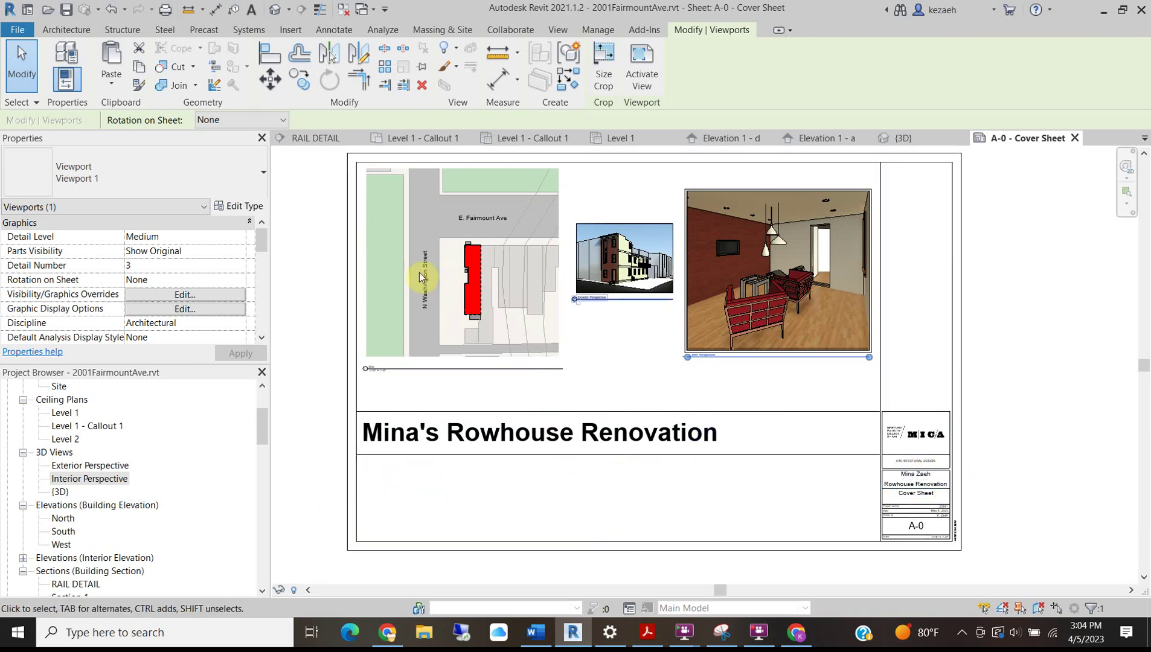
{"action": "scroll", "coordinate": [434, 344], "scroll_direction": "down", "scroll_amount": 1}
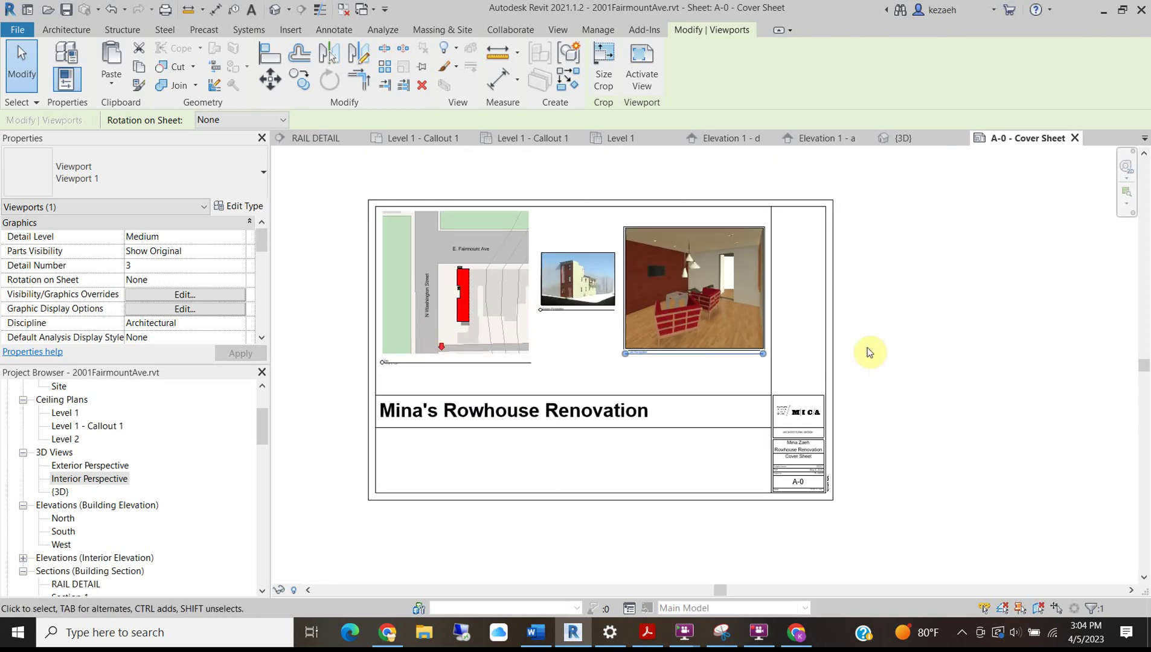
{"action": "left_click", "coordinate": [1034, 262]}
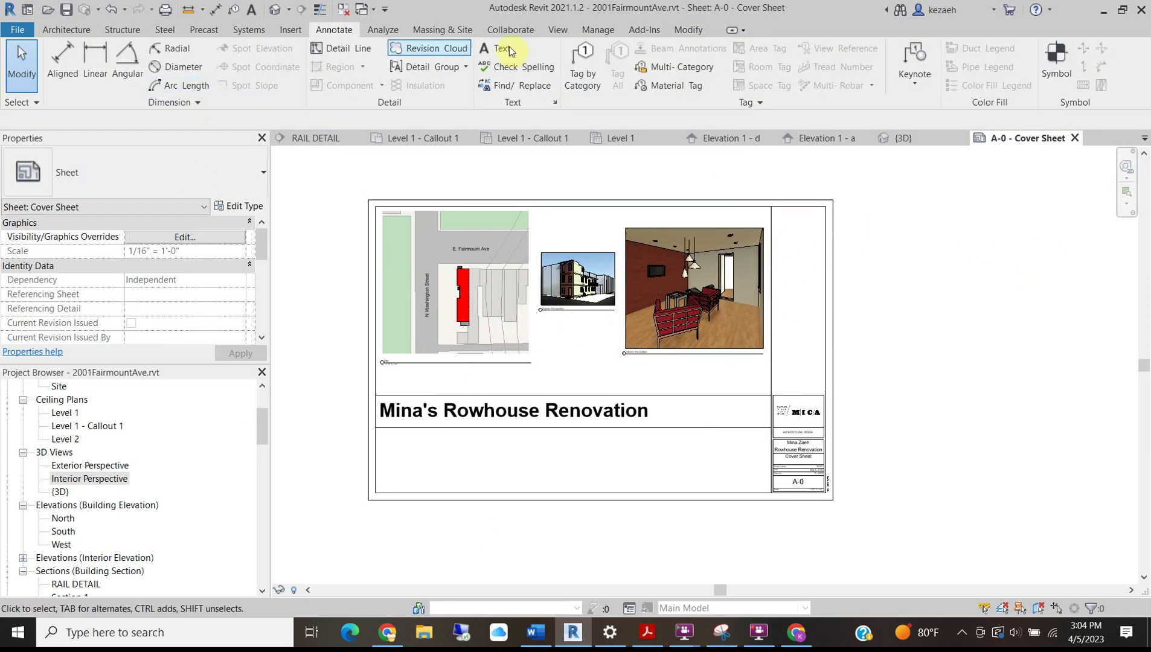
Add new sheet A-1 with the MICA D 22 x 34 Horizontal title block and zoom in.
{"action": "left_click", "coordinate": [556, 31]}
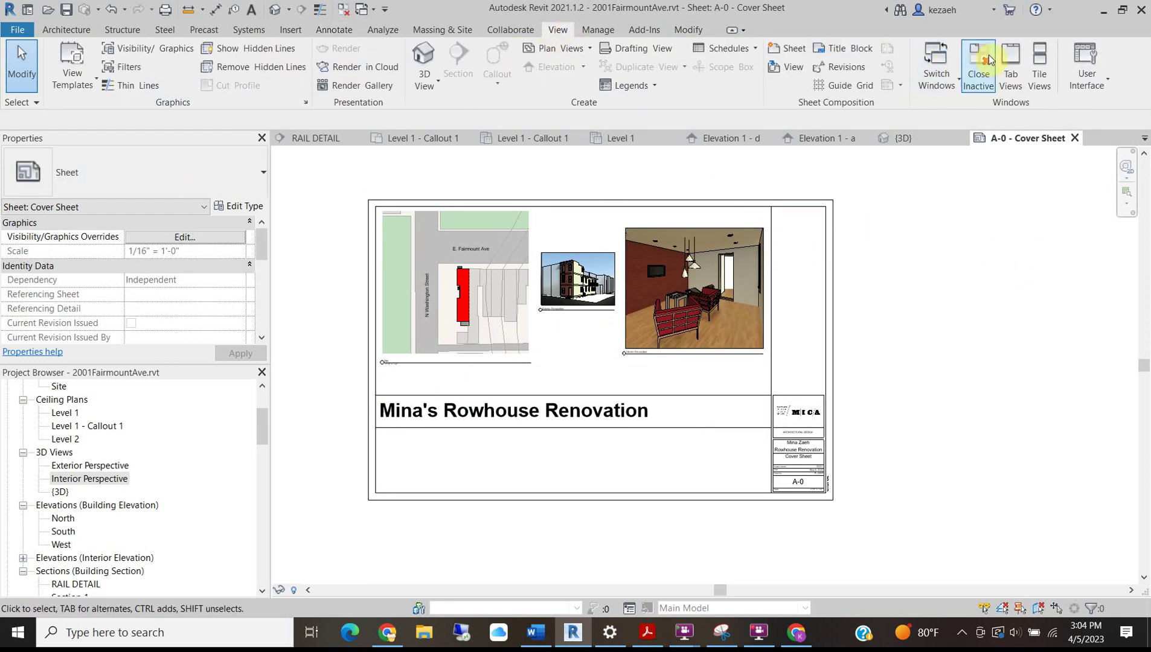
{"action": "left_click", "coordinate": [800, 50]}
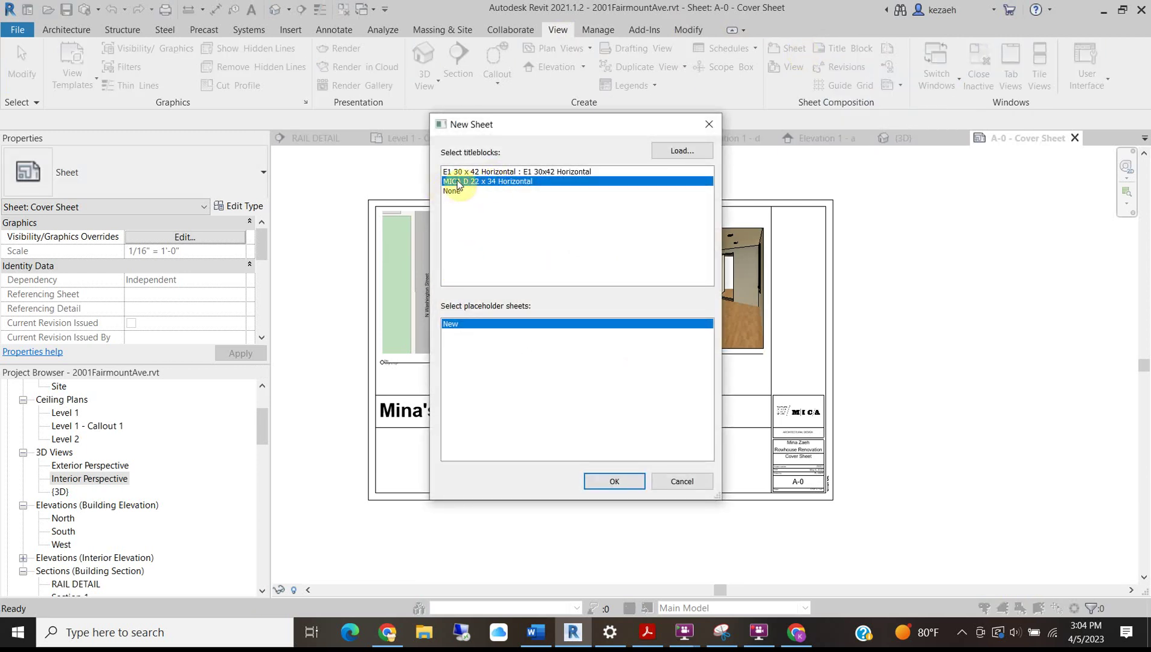
{"action": "left_click", "coordinate": [607, 479]}
{"action": "scroll", "coordinate": [988, 527], "scroll_direction": "up", "scroll_amount": 5}
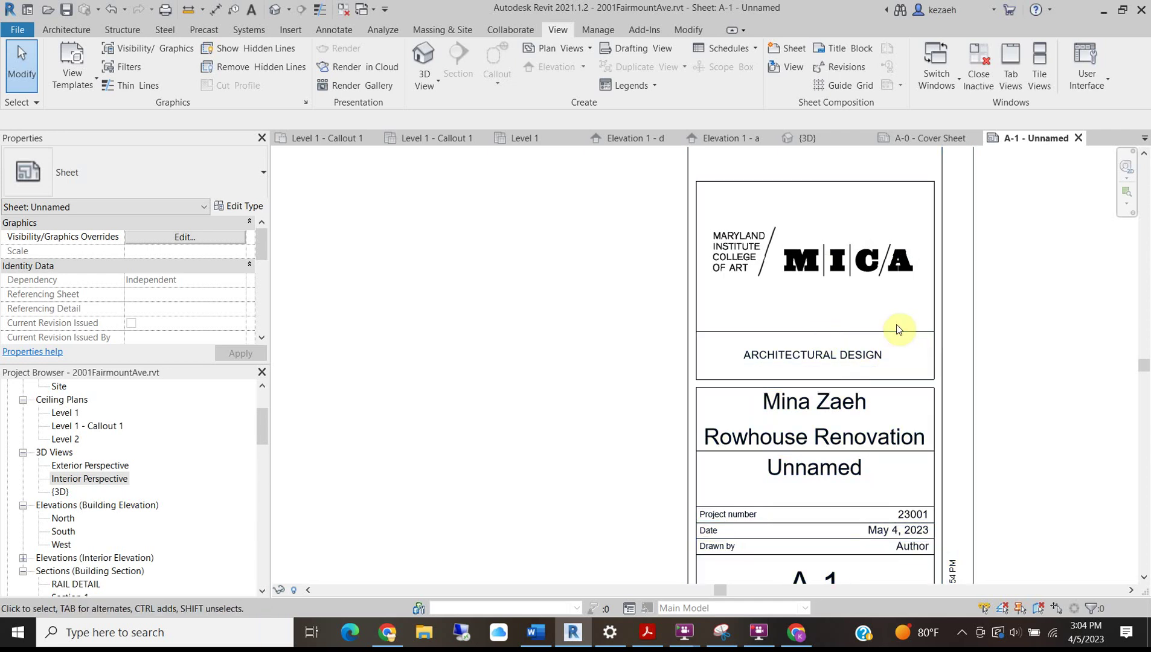
{"action": "scroll", "coordinate": [899, 330], "scroll_direction": "down", "scroll_amount": 2}
{"action": "scroll", "coordinate": [834, 423], "scroll_direction": "up", "scroll_amount": 1}
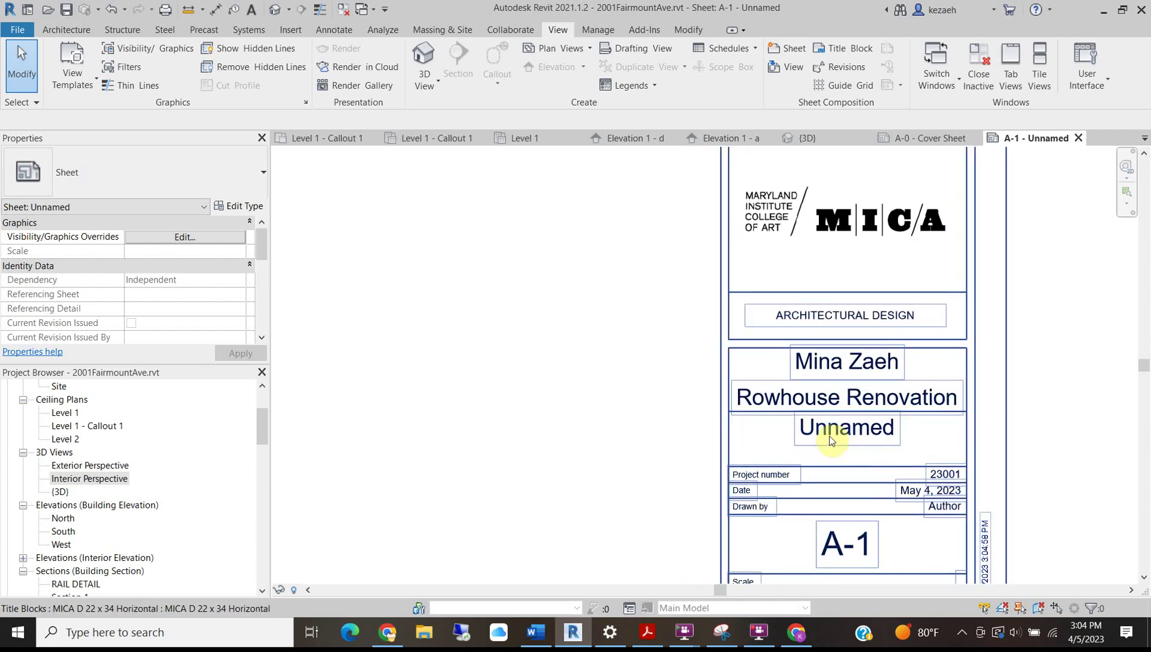
{"action": "scroll", "coordinate": [829, 436], "scroll_direction": "up", "scroll_amount": 1}
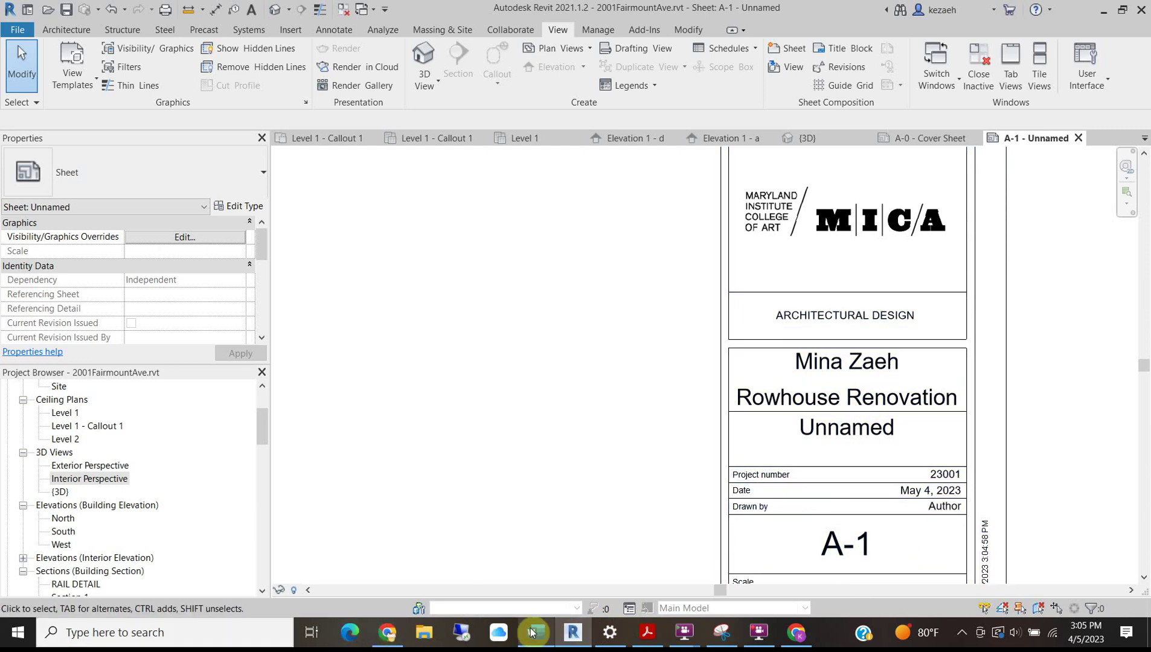
{"action": "mouse_move", "coordinate": [536, 633]}
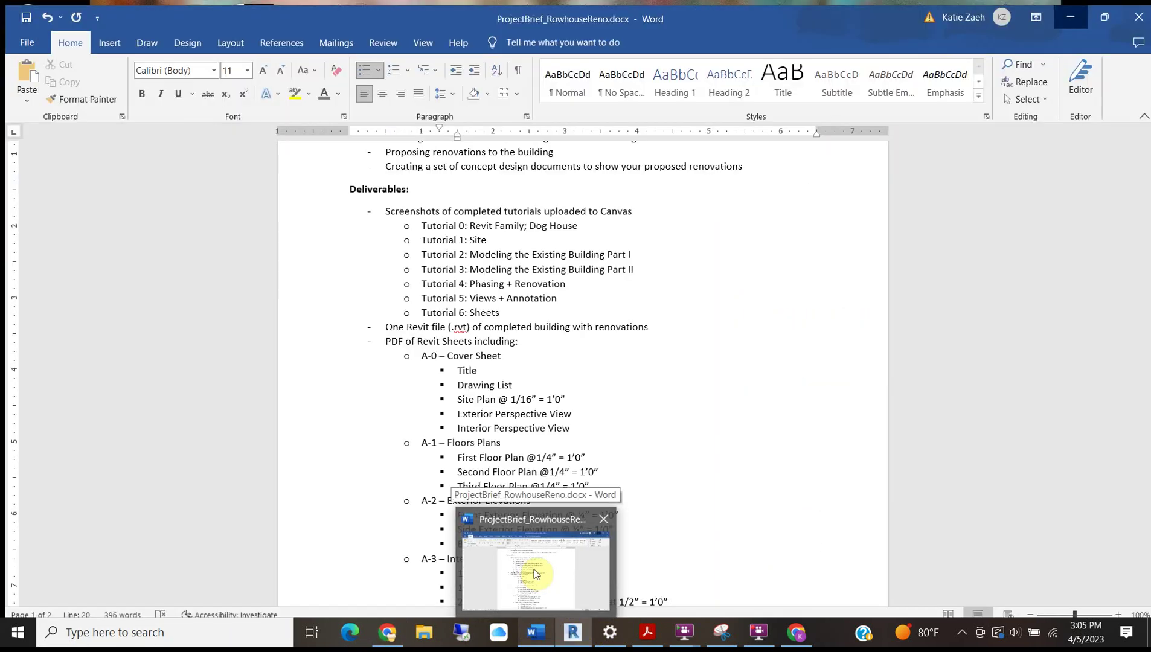
In the Word brief, change the A-1 entry from 'Floors Plans' to 'Floor Plans'.
{"action": "left_click", "coordinate": [534, 571]}
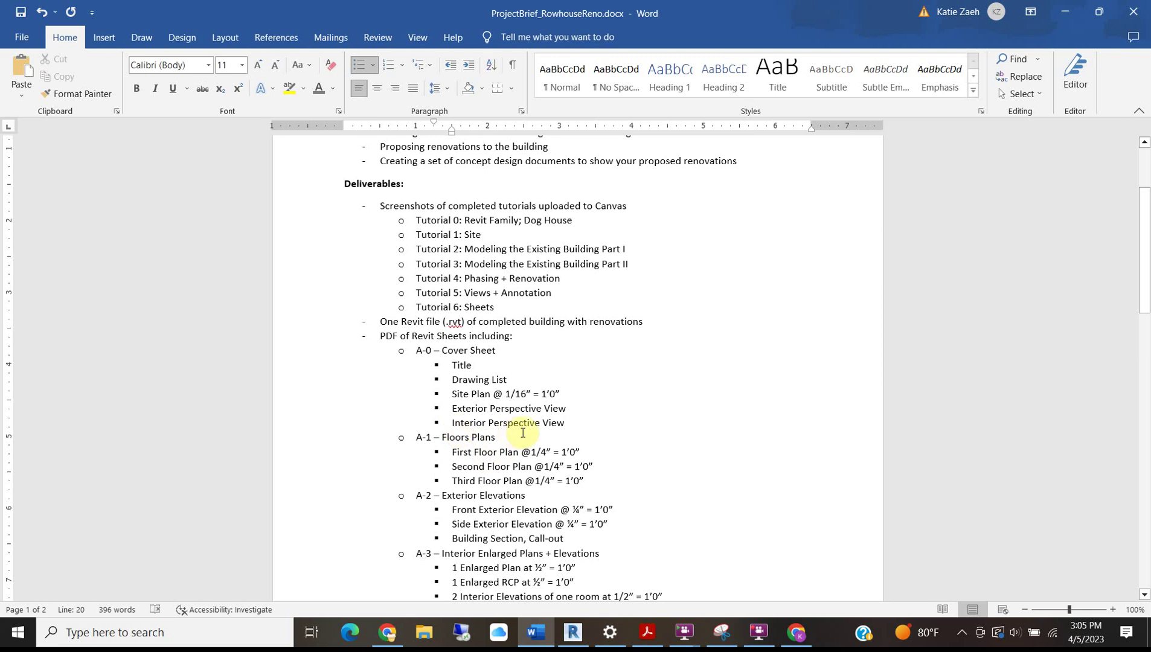
{"action": "left_click", "coordinate": [469, 439]}
{"action": "key", "text": "BackSpace"}
{"action": "scroll", "coordinate": [541, 477], "scroll_direction": "up", "scroll_amount": 3}
{"action": "scroll", "coordinate": [514, 480], "scroll_direction": "down", "scroll_amount": 3}
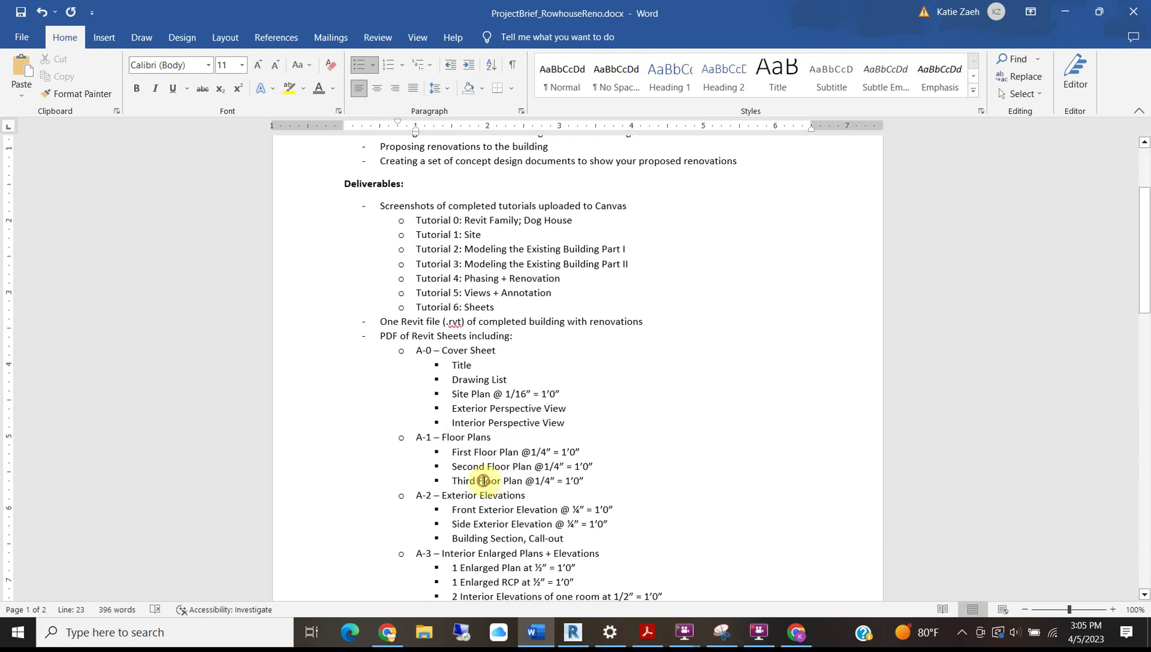
Back in Revit, rename sheet A-1 from Unnamed to 'New Work Floor Plans' in its title block.
{"action": "left_click", "coordinate": [1065, 12]}
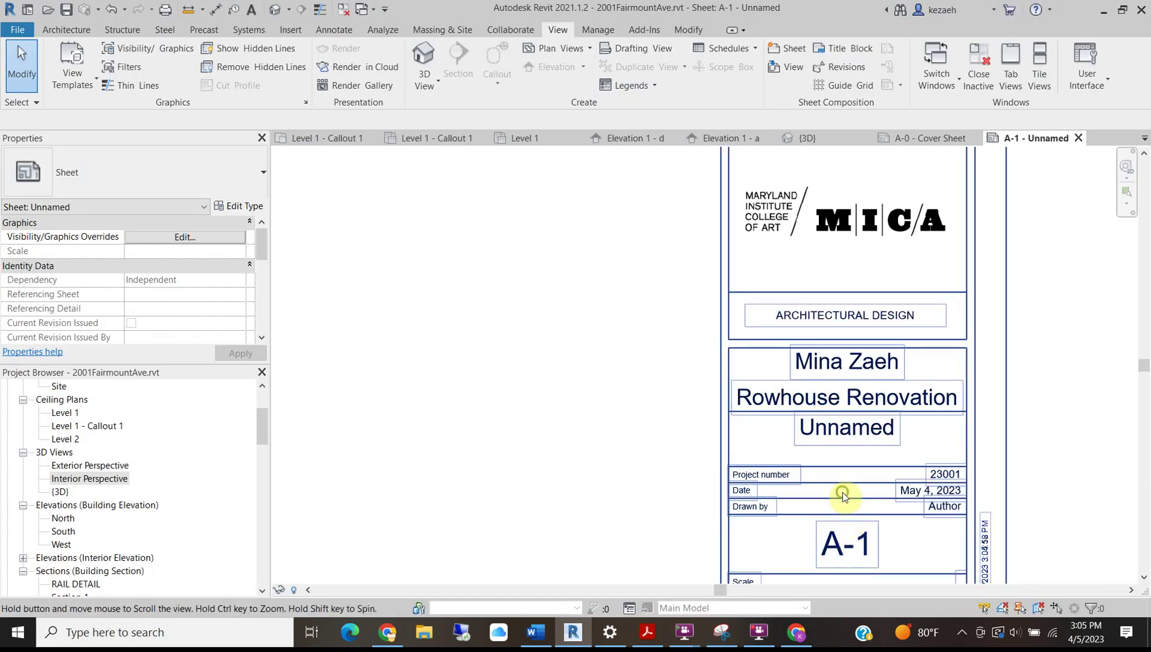
{"action": "middle_click_drag", "start_coordinate": [843, 492], "coordinate": [796, 437]}
{"action": "left_click", "coordinate": [791, 368]}
{"action": "left_click", "coordinate": [791, 368]}
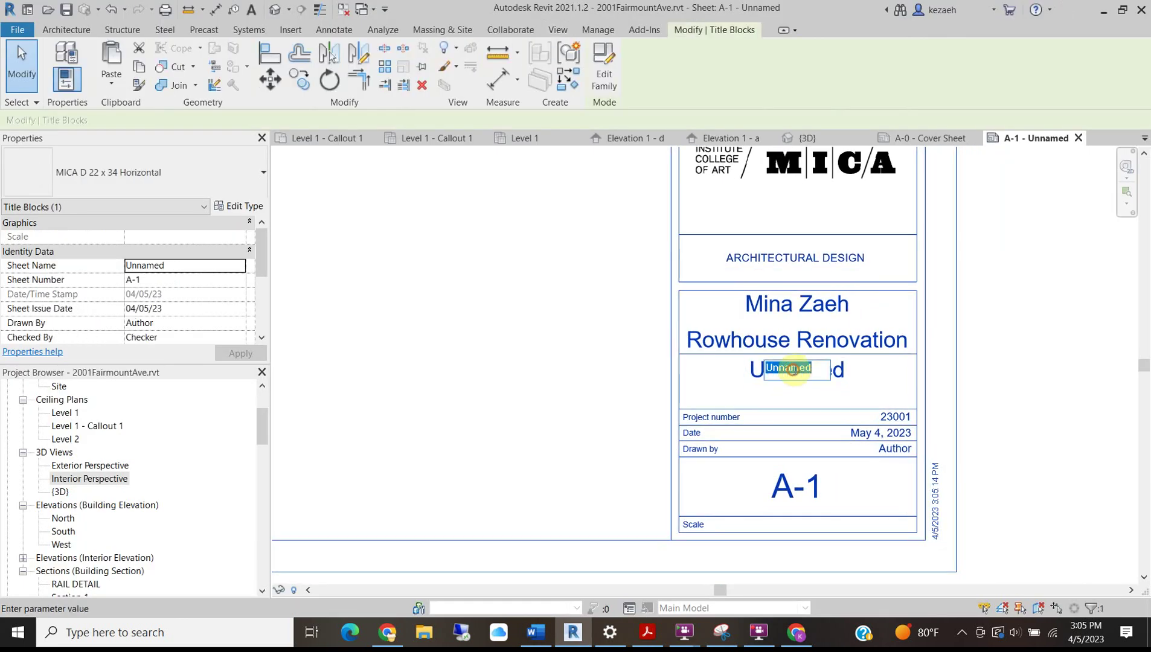
{"action": "type", "text": "N"}
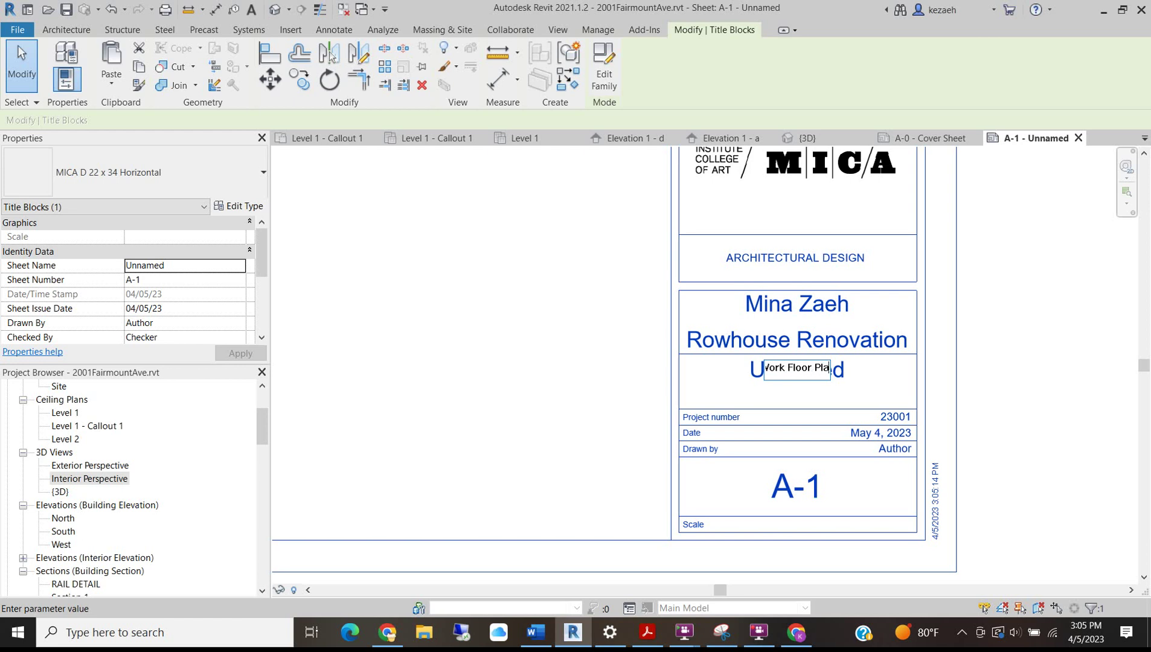
{"action": "key", "text": "Return"}
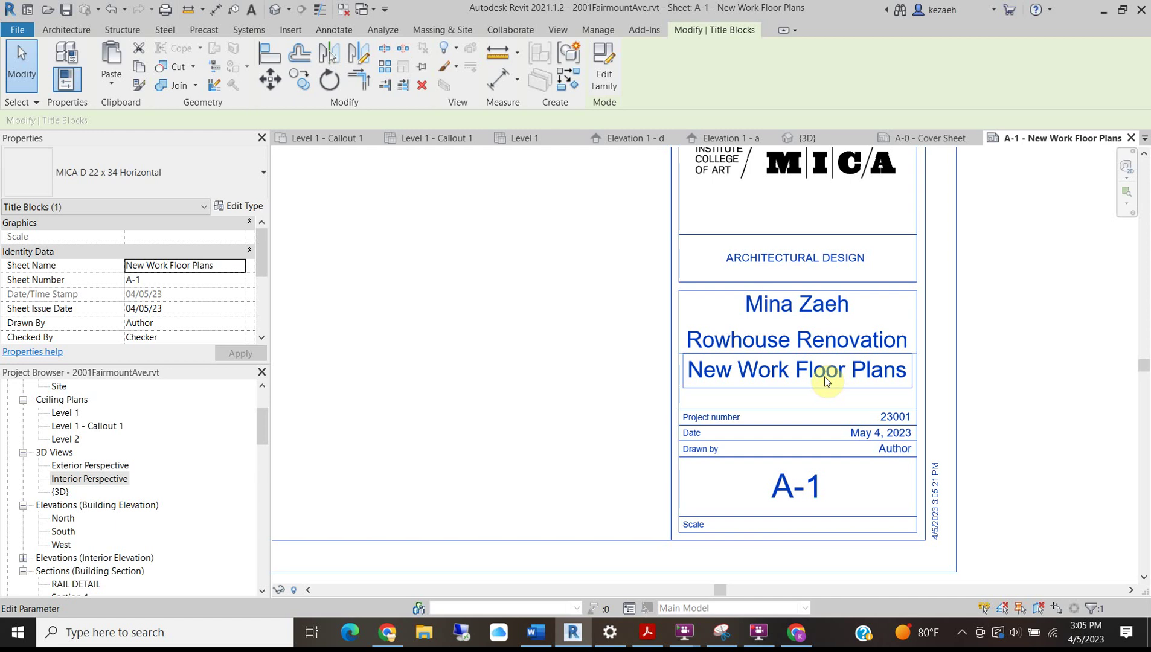
{"action": "scroll", "coordinate": [732, 256], "scroll_direction": "down", "scroll_amount": 2}
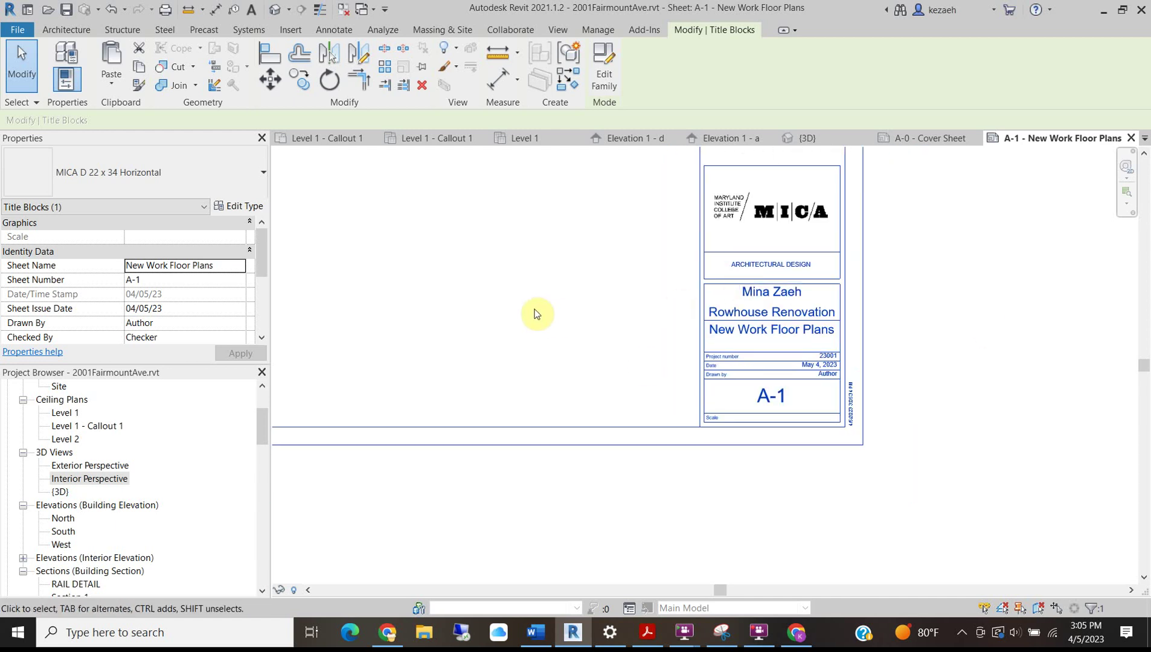
Place the Level 1 floor plan viewport on sheet A-1.
{"action": "middle_click_drag", "start_coordinate": [536, 304], "coordinate": [725, 399]}
{"action": "left_click", "coordinate": [705, 362]}
{"action": "scroll", "coordinate": [652, 423], "scroll_direction": "down", "scroll_amount": 3}
{"action": "middle_click_drag", "start_coordinate": [571, 361], "coordinate": [596, 384]}
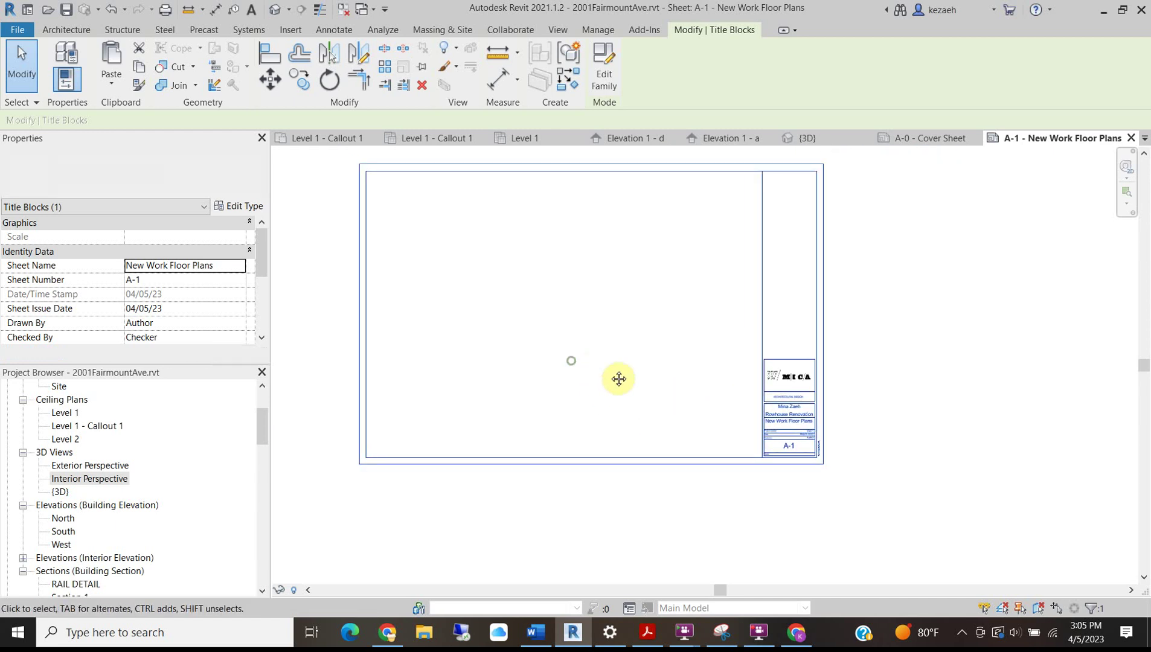
{"action": "left_click", "coordinate": [1043, 313]}
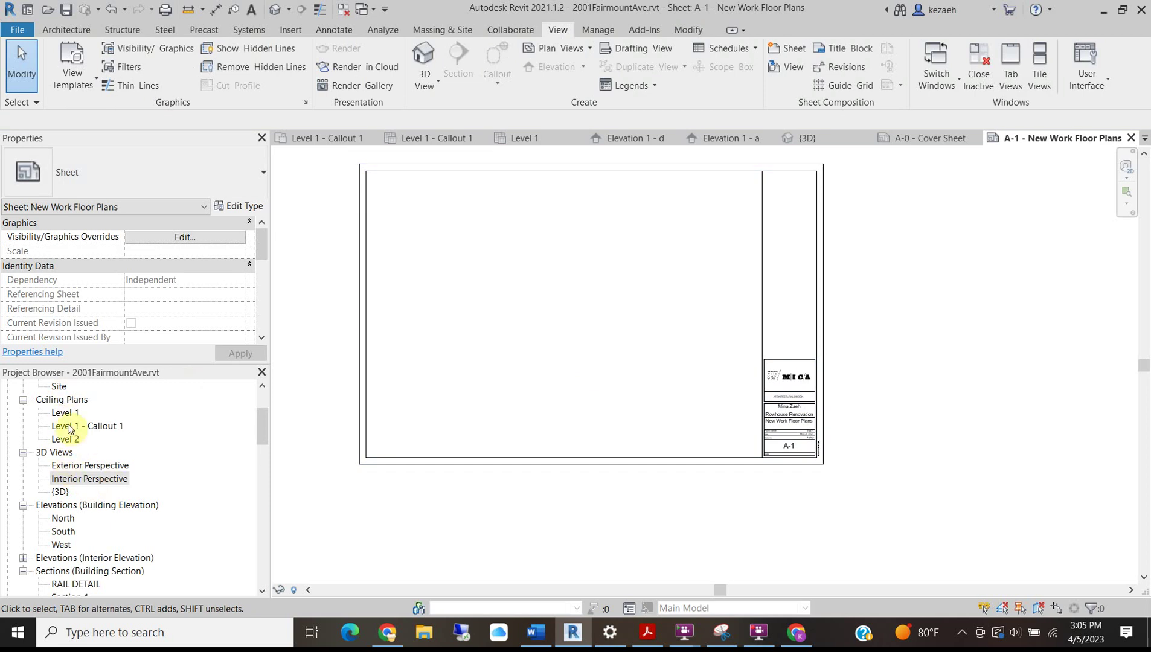
{"action": "scroll", "coordinate": [67, 429], "scroll_direction": "up", "scroll_amount": 2}
{"action": "scroll", "coordinate": [68, 427], "scroll_direction": "up", "scroll_amount": 1}
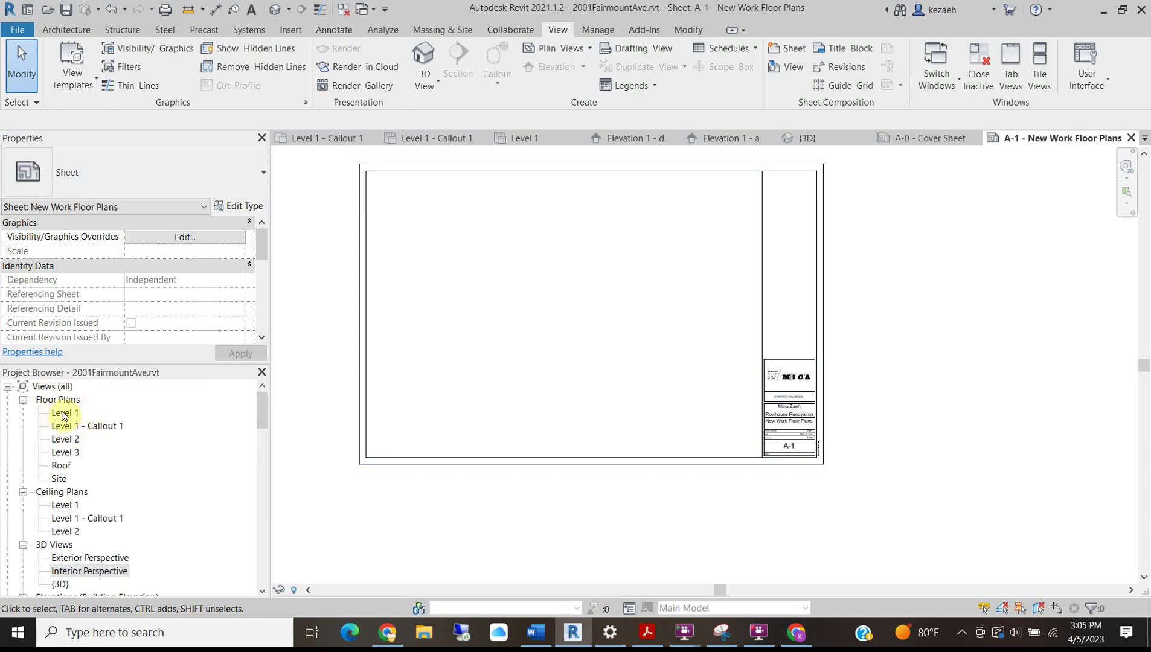
{"action": "left_click_drag", "start_coordinate": [63, 416], "coordinate": [148, 403]}
{"action": "left_click_drag", "start_coordinate": [405, 286], "coordinate": [442, 328]}
Place the Level 2 and Level 3 floor plans to the right, aligned with Level 1.
{"action": "left_click_drag", "start_coordinate": [65, 439], "coordinate": [593, 292]}
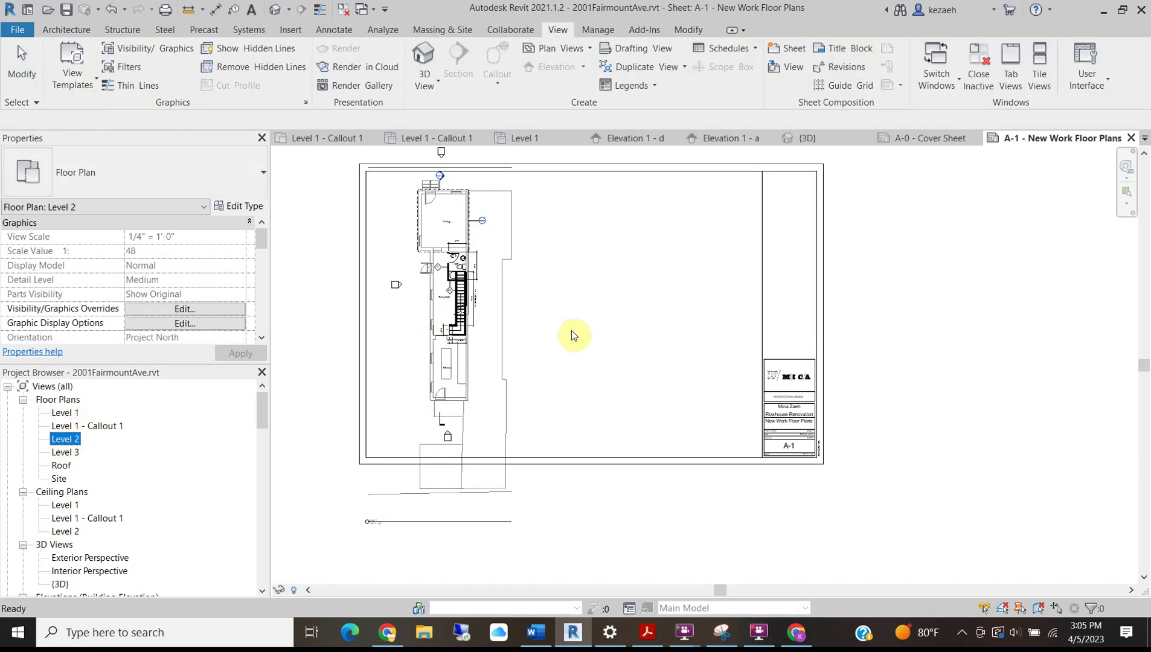
{"action": "left_click", "coordinate": [583, 312]}
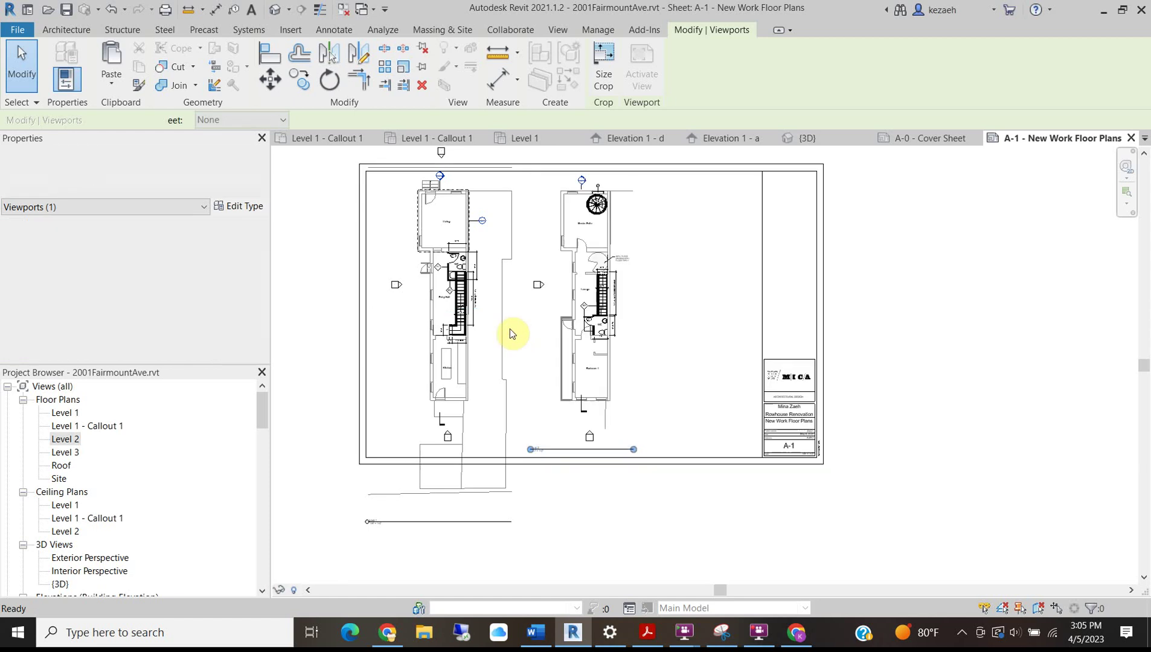
{"action": "left_click", "coordinate": [66, 453]}
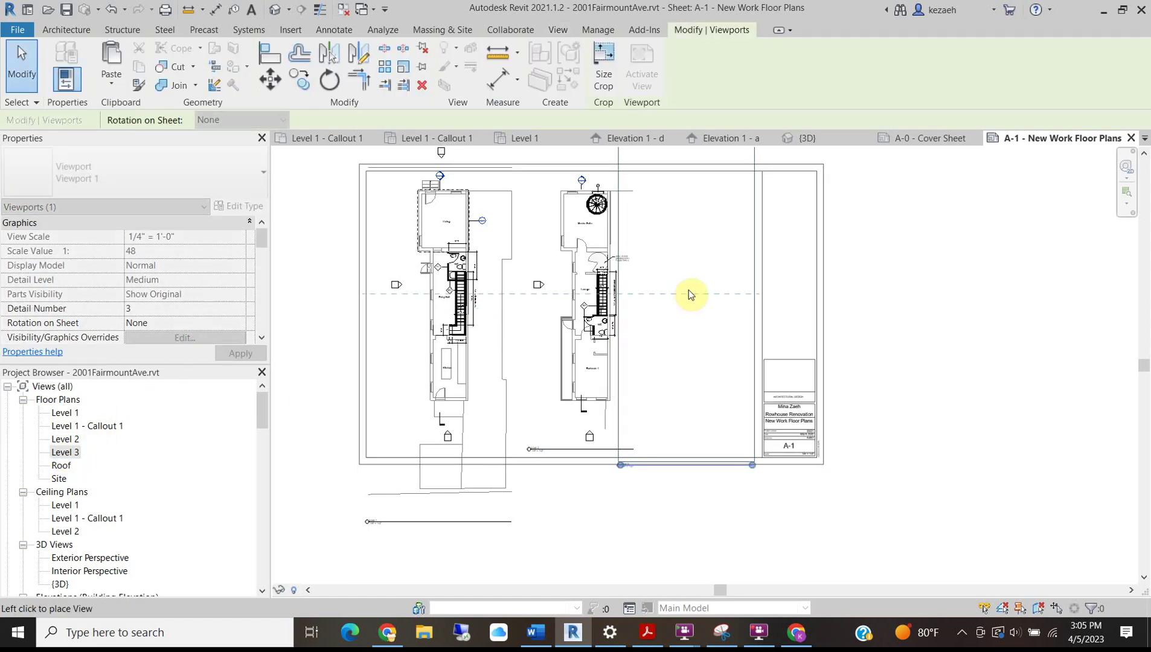
{"action": "left_click", "coordinate": [696, 296]}
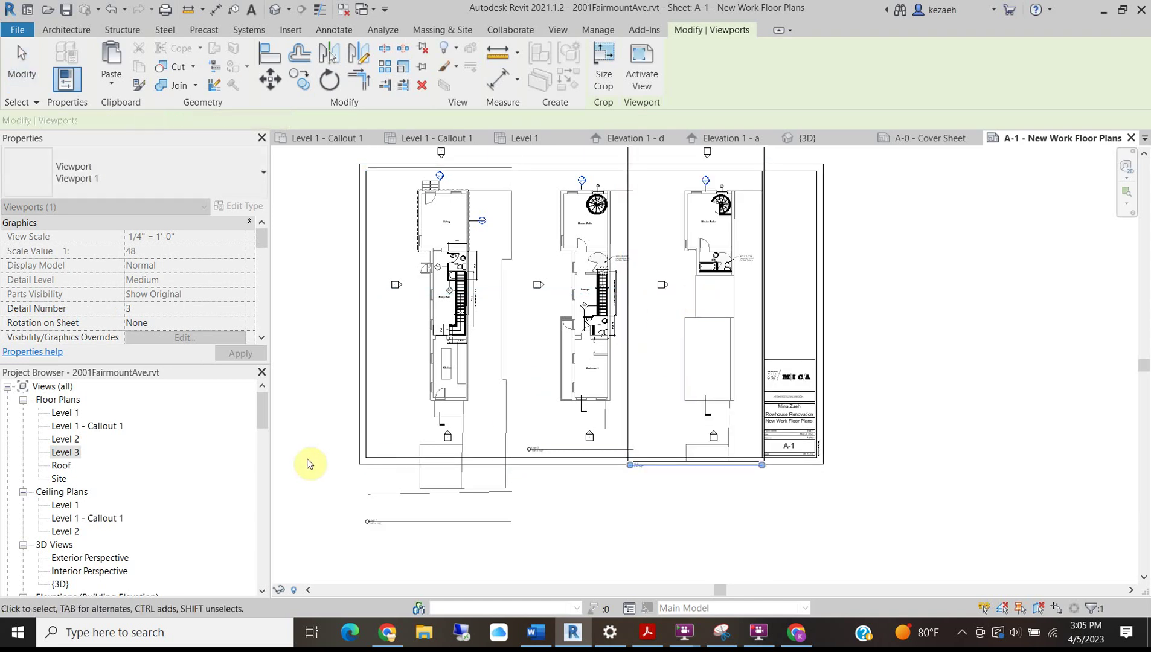
{"action": "middle_click_drag", "start_coordinate": [400, 469], "coordinate": [497, 469]}
{"action": "scroll", "coordinate": [552, 334], "scroll_direction": "up", "scroll_amount": 1}
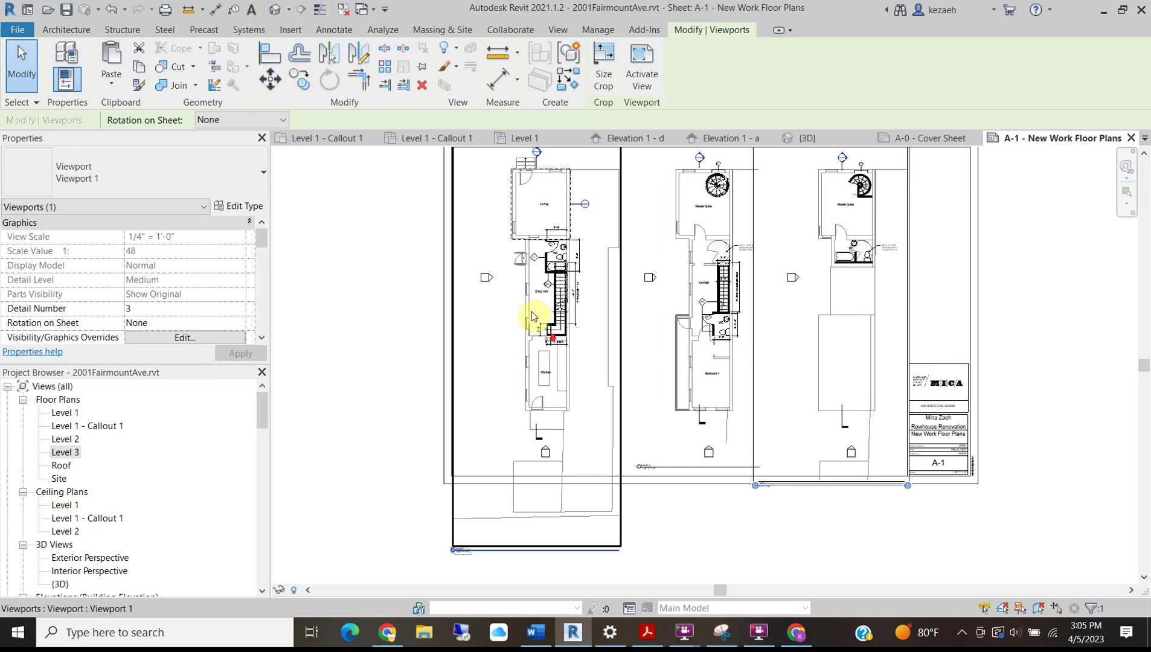
{"action": "middle_click_drag", "start_coordinate": [530, 434], "coordinate": [534, 568]}
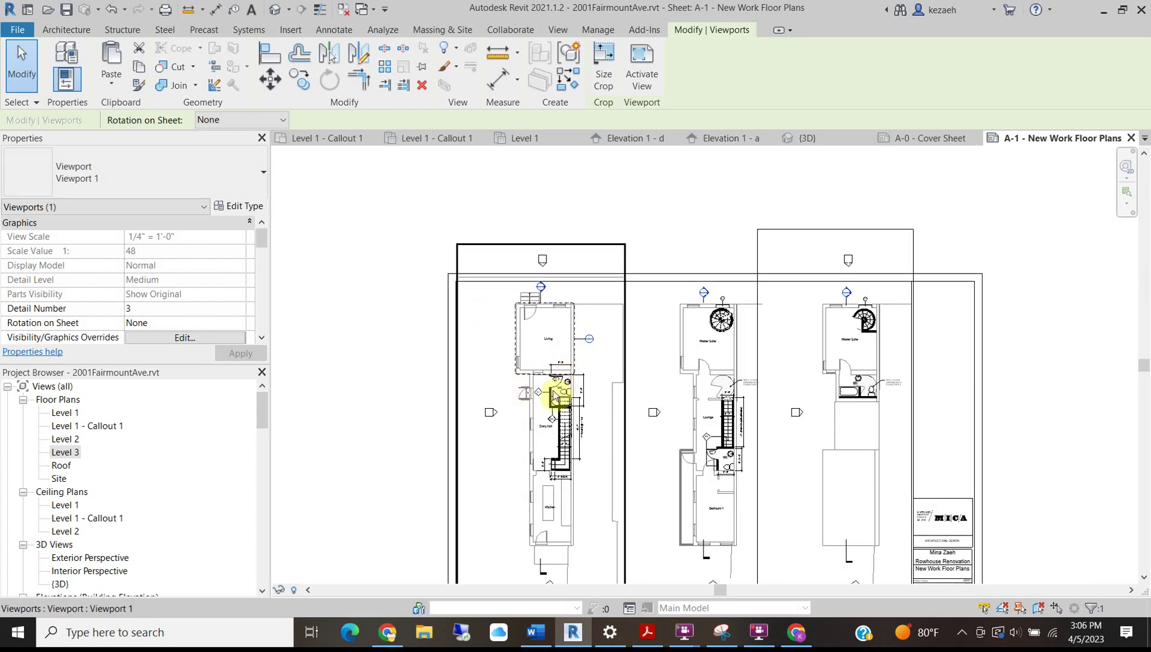
{"action": "middle_click_drag", "start_coordinate": [559, 387], "coordinate": [487, 238]}
{"action": "scroll", "coordinate": [466, 410], "scroll_direction": "up", "scroll_amount": 3}
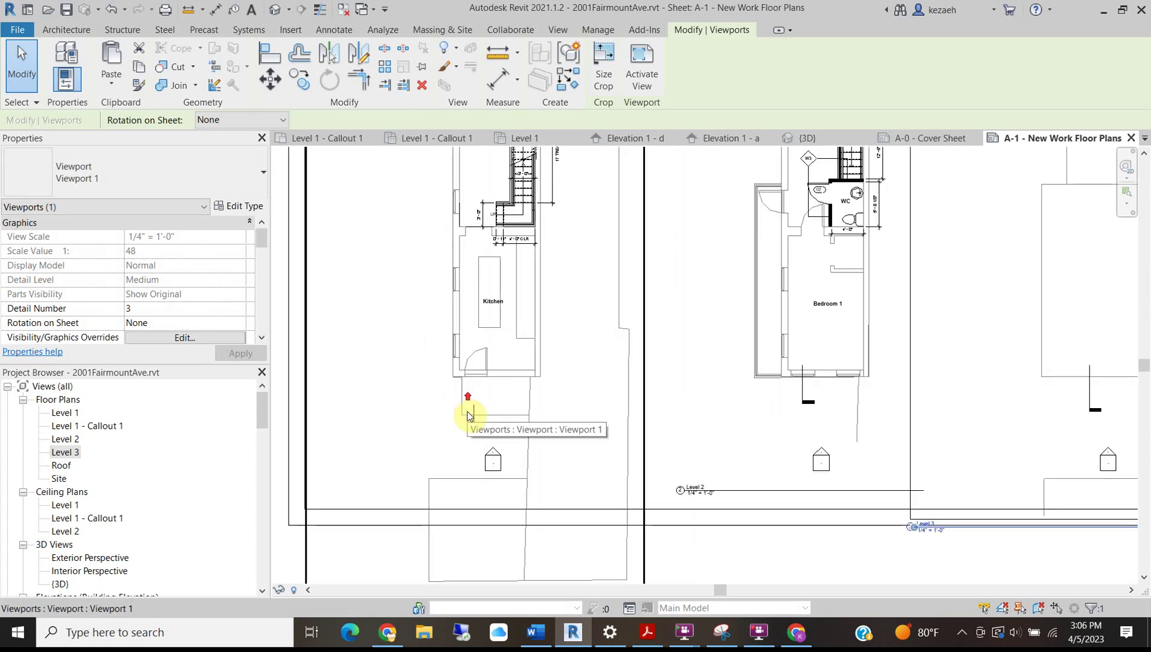
{"action": "scroll", "coordinate": [470, 415], "scroll_direction": "down", "scroll_amount": 3}
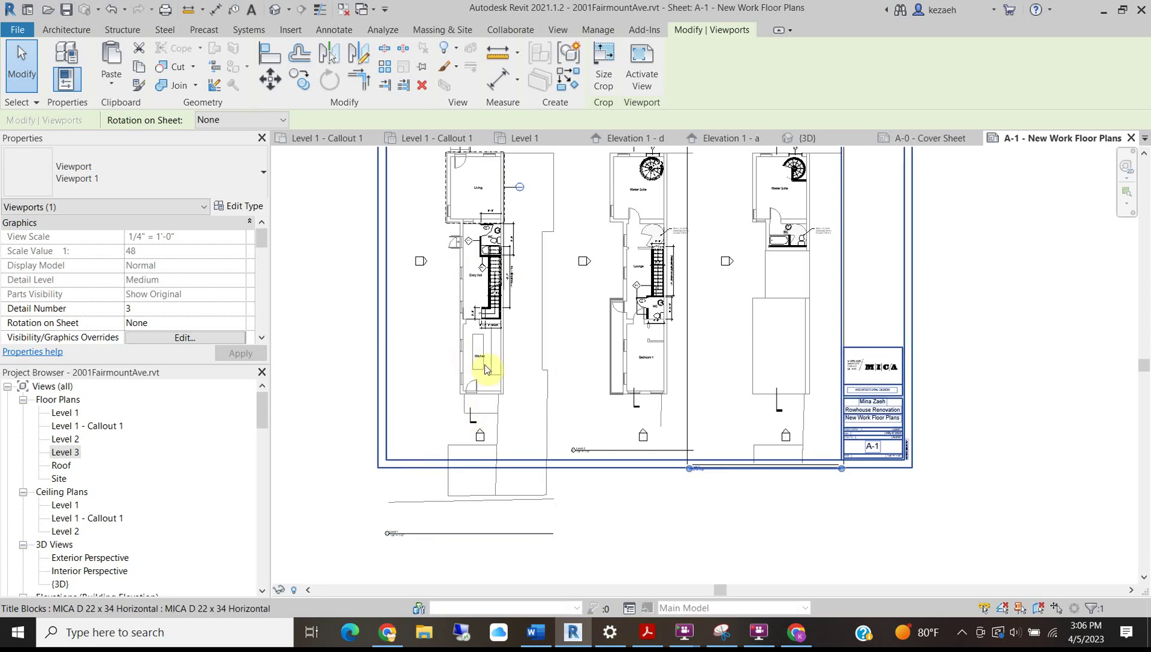
{"action": "middle_click_drag", "start_coordinate": [452, 318], "coordinate": [447, 417]}
{"action": "scroll", "coordinate": [453, 316], "scroll_direction": "up", "scroll_amount": 1}
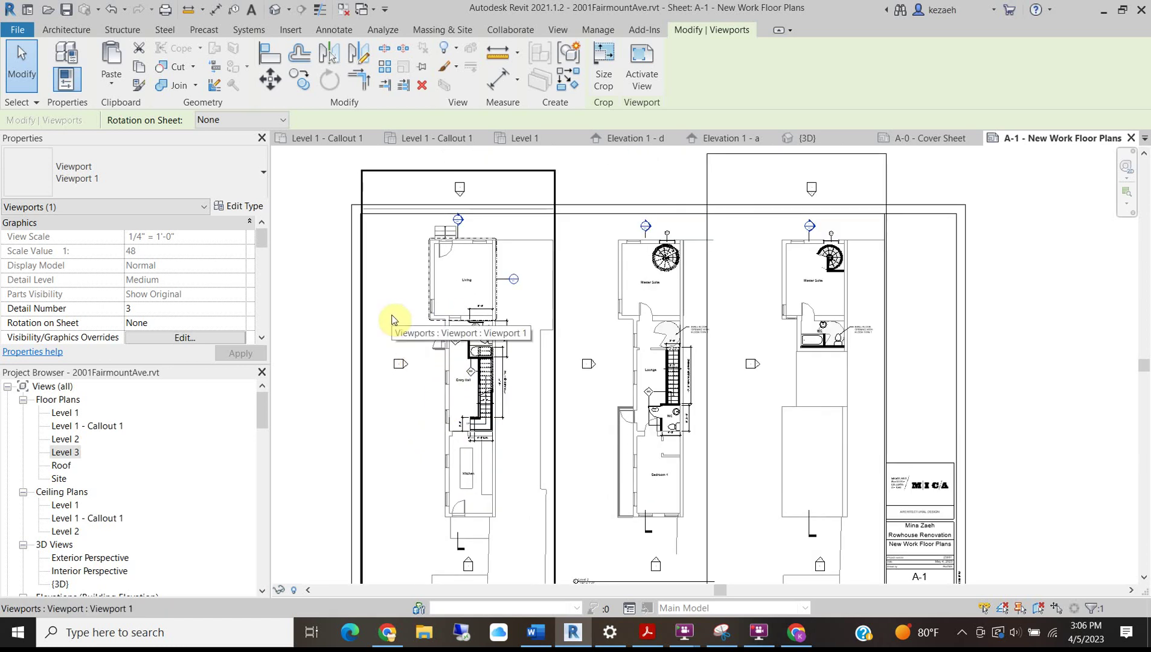
Activate the Level 1 viewport, show its crop region and pull the top edge down.
{"action": "double_click", "coordinate": [392, 320]}
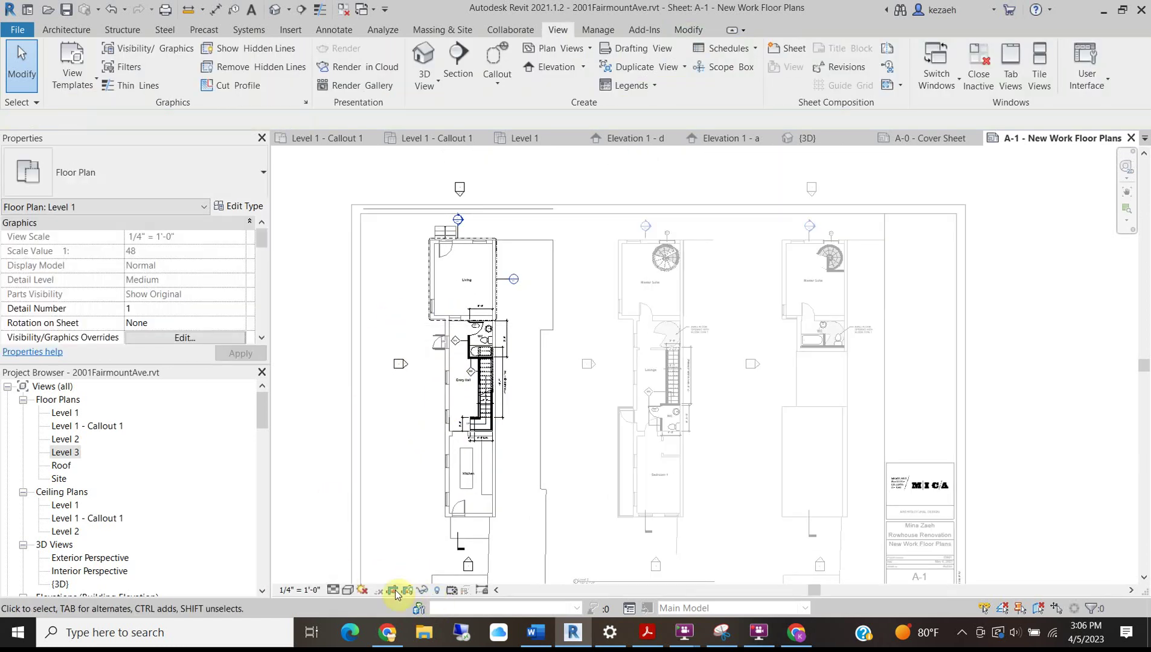
{"action": "left_click", "coordinate": [405, 594]}
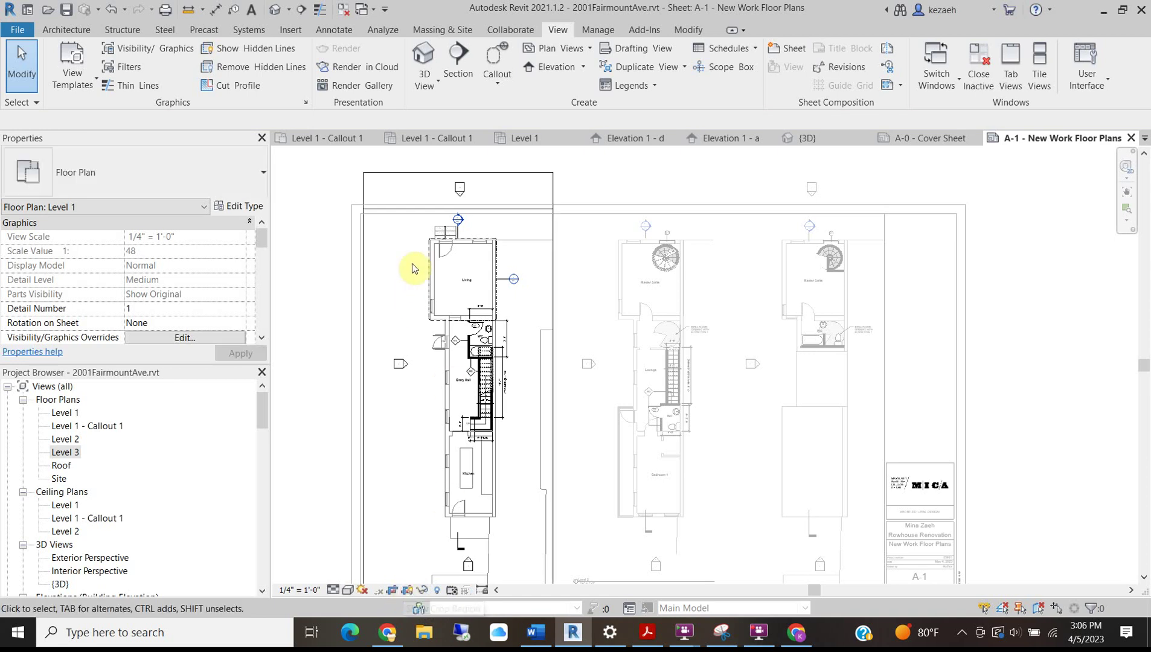
{"action": "left_click", "coordinate": [412, 171]}
{"action": "scroll", "coordinate": [455, 175], "scroll_direction": "up", "scroll_amount": 4}
{"action": "left_click_drag", "start_coordinate": [452, 175], "coordinate": [451, 187]}
{"action": "middle_click_drag", "start_coordinate": [350, 418], "coordinate": [421, 217]}
{"action": "scroll", "coordinate": [434, 223], "scroll_direction": "down", "scroll_amount": 1}
{"action": "scroll", "coordinate": [387, 374], "scroll_direction": "down", "scroll_amount": 3}
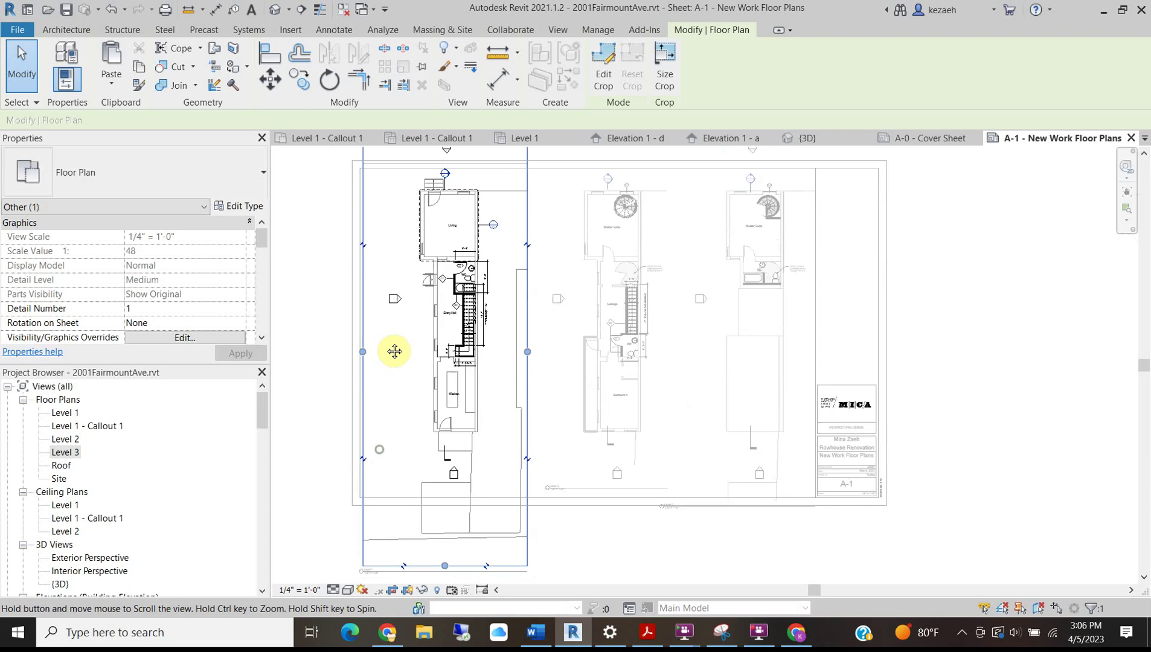
Tighten the bottom, right and top crop edges around the building, then deselect.
{"action": "left_click_drag", "start_coordinate": [443, 568], "coordinate": [462, 469]}
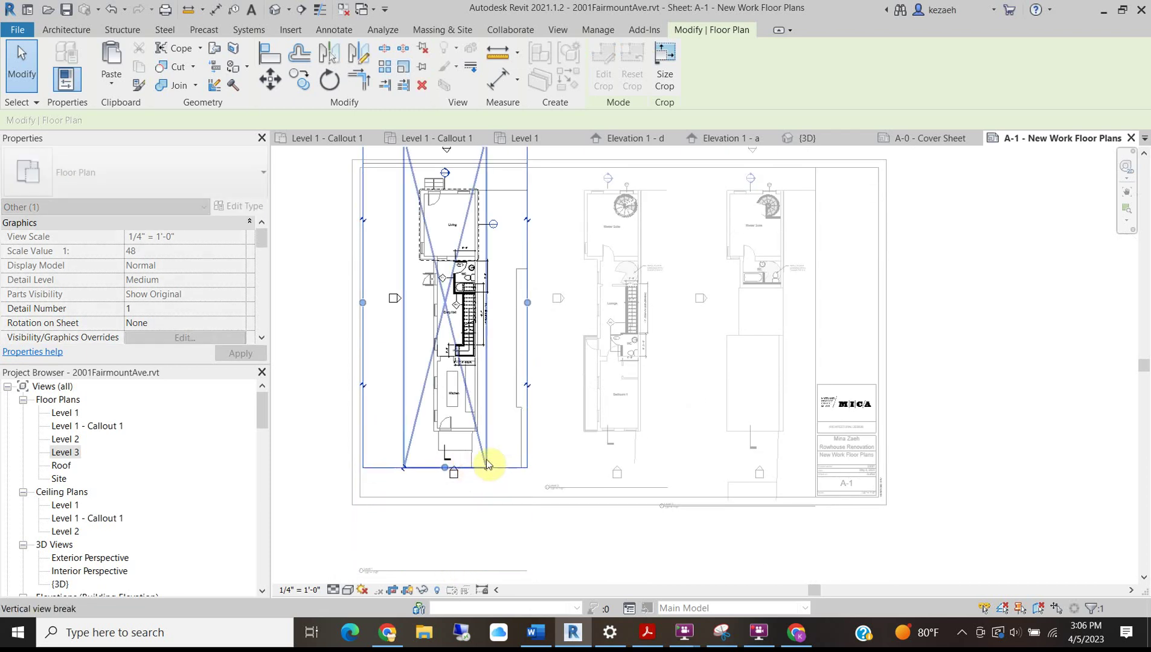
{"action": "left_click_drag", "start_coordinate": [379, 304], "coordinate": [382, 301]}
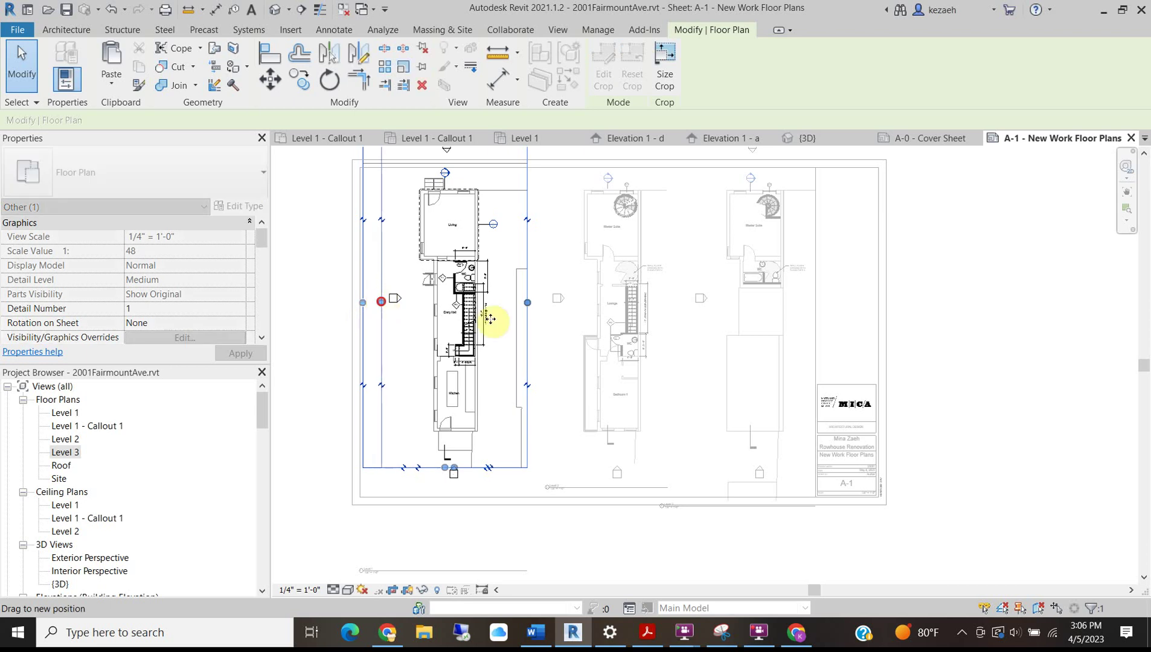
{"action": "left_click_drag", "start_coordinate": [506, 307], "coordinate": [507, 305]}
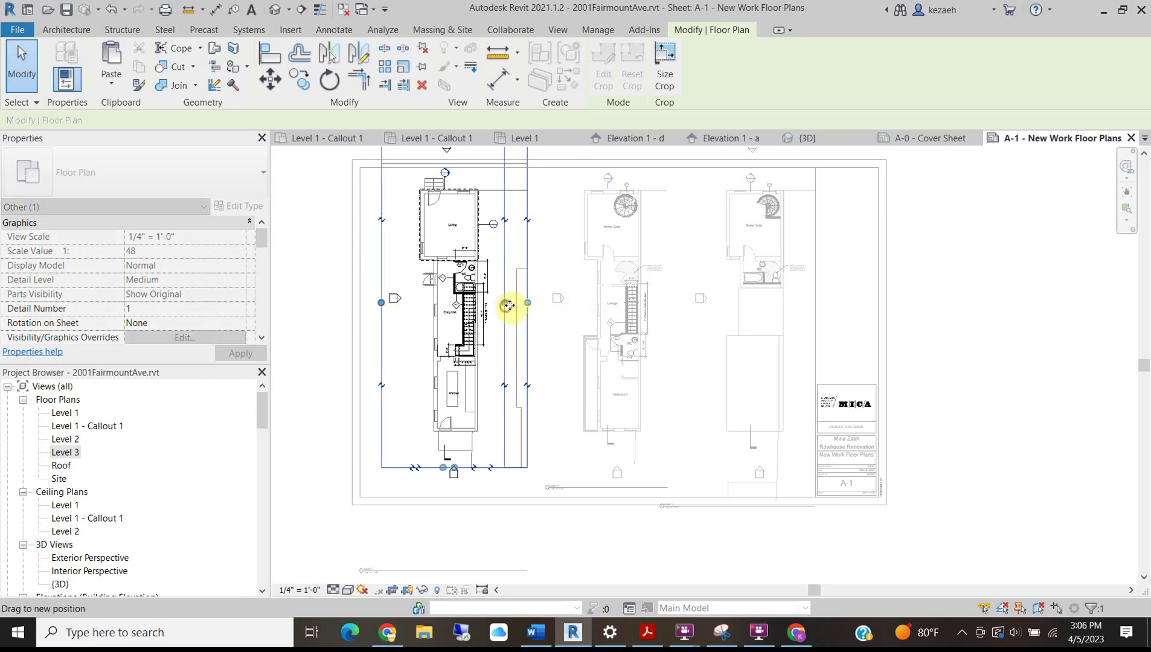
{"action": "middle_click_drag", "start_coordinate": [531, 212], "coordinate": [539, 339]}
{"action": "scroll", "coordinate": [457, 270], "scroll_direction": "up", "scroll_amount": 2}
{"action": "left_click_drag", "start_coordinate": [450, 265], "coordinate": [478, 301]}
{"action": "scroll", "coordinate": [336, 349], "scroll_direction": "down", "scroll_amount": 1}
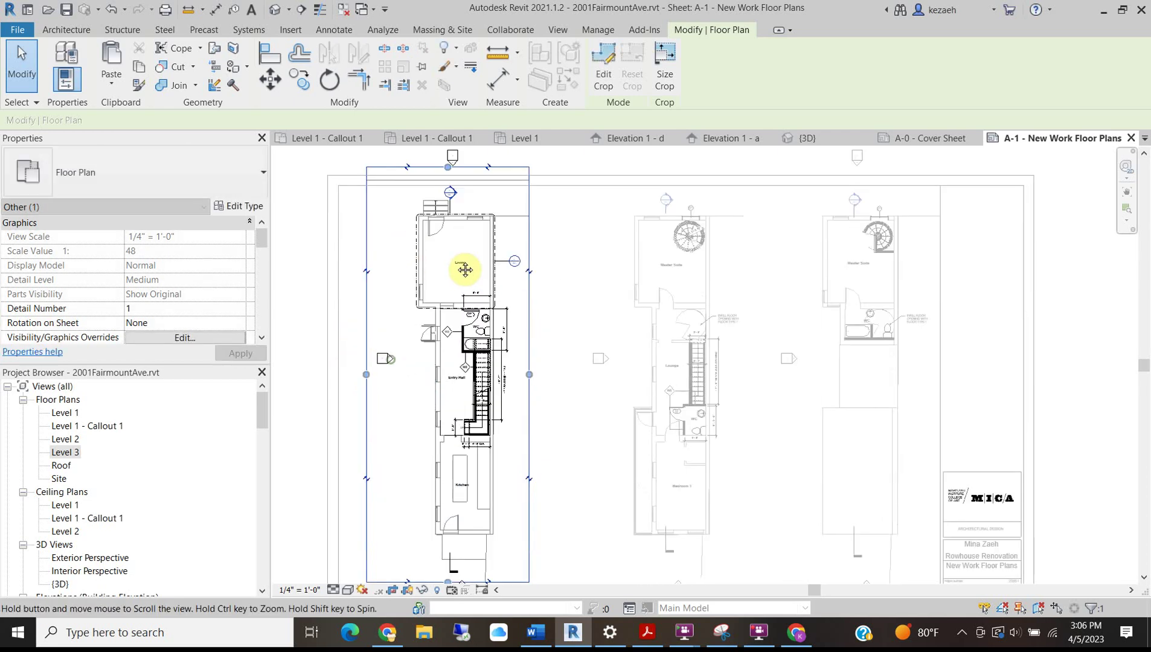
{"action": "scroll", "coordinate": [450, 444], "scroll_direction": "down", "scroll_amount": 1}
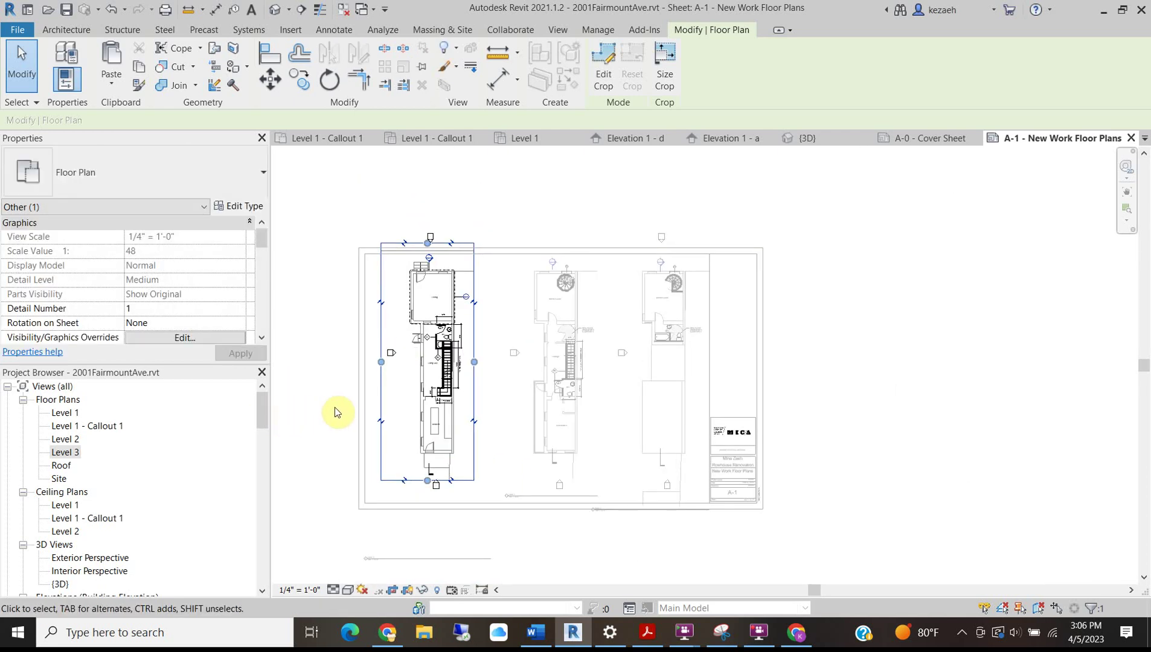
{"action": "left_click", "coordinate": [320, 310]}
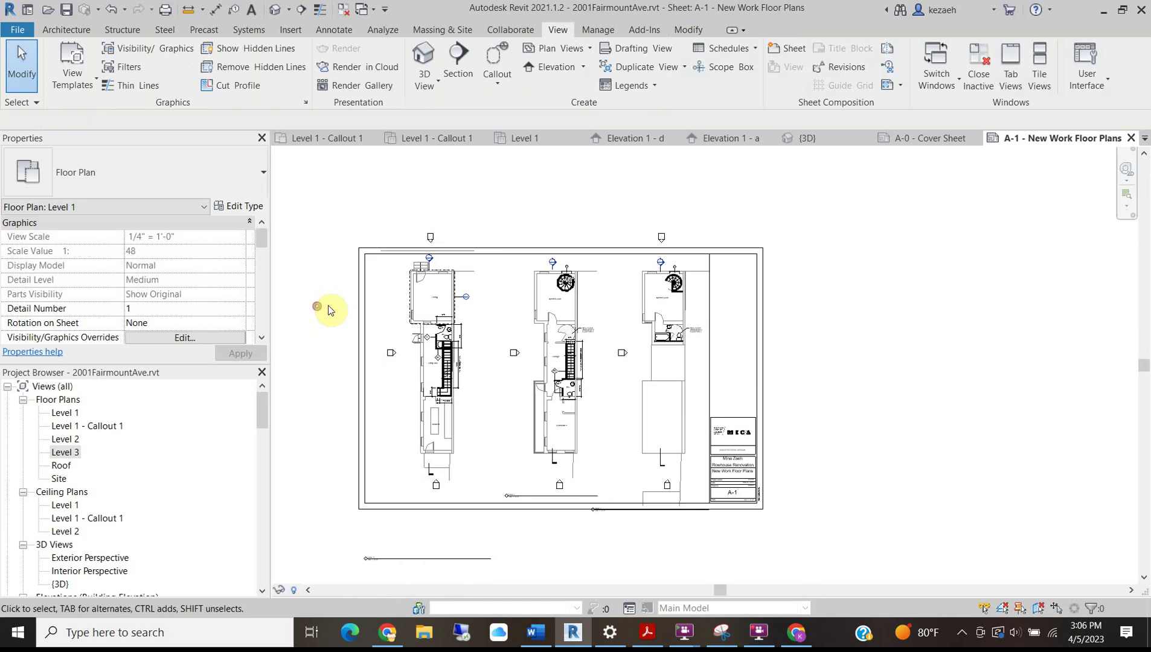
Move the Level 1 viewport down and left on the sheet.
{"action": "scroll", "coordinate": [387, 308], "scroll_direction": "up", "scroll_amount": 2}
{"action": "scroll", "coordinate": [445, 305], "scroll_direction": "up", "scroll_amount": 1}
{"action": "left_click_drag", "start_coordinate": [454, 293], "coordinate": [442, 336]}
{"action": "scroll", "coordinate": [528, 281], "scroll_direction": "down", "scroll_amount": 3}
{"action": "middle_click_drag", "start_coordinate": [510, 445], "coordinate": [512, 382]}
{"action": "scroll", "coordinate": [502, 496], "scroll_direction": "up", "scroll_amount": 1}
{"action": "scroll", "coordinate": [502, 495], "scroll_direction": "up", "scroll_amount": 2}
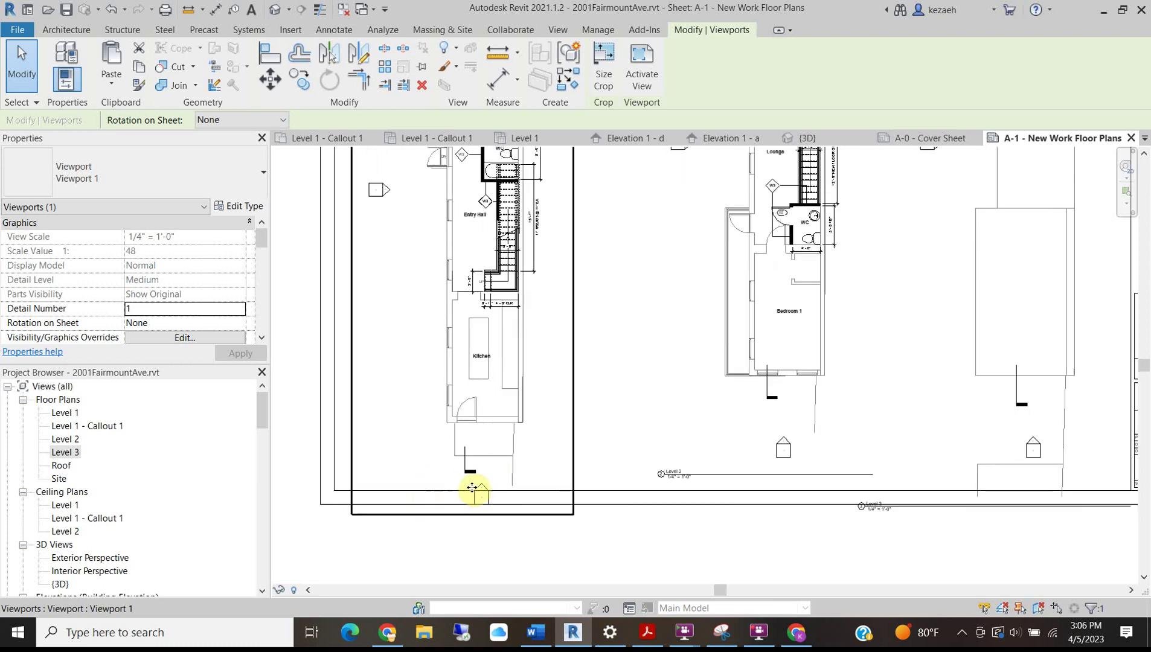
{"action": "middle_click_drag", "start_coordinate": [489, 441], "coordinate": [466, 267]}
{"action": "scroll", "coordinate": [452, 247], "scroll_direction": "up", "scroll_amount": 2}
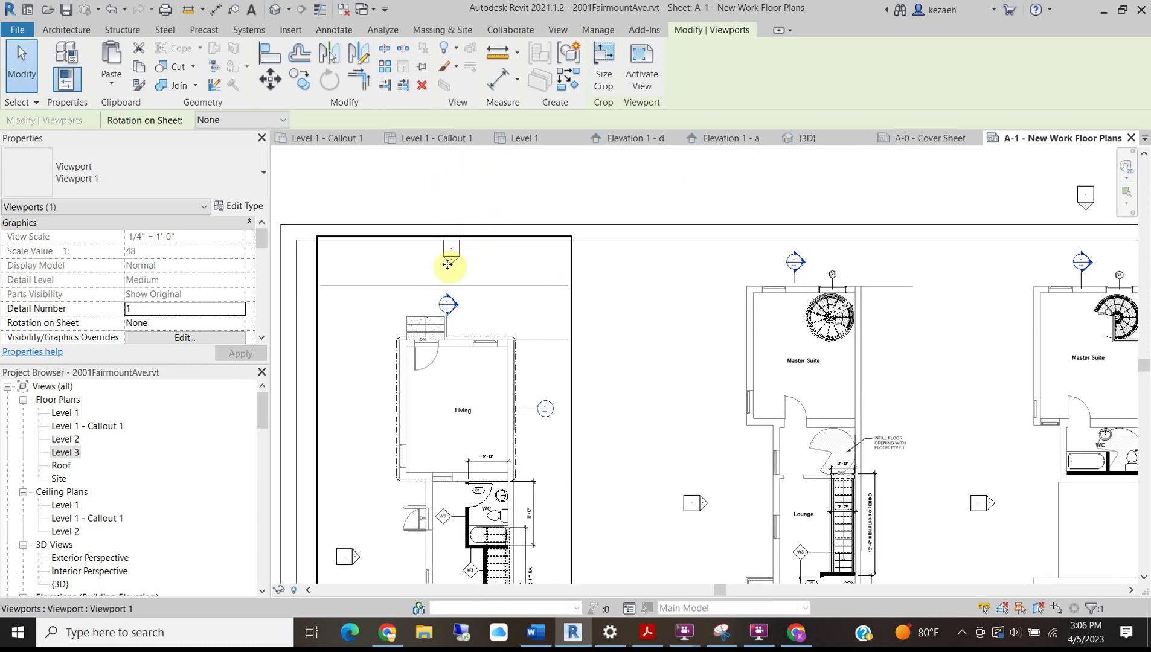
Within the Level 1 viewport, nudge the elevation marker above the Living room slightly.
{"action": "double_click", "coordinate": [462, 239]}
{"action": "scroll", "coordinate": [464, 245], "scroll_direction": "up", "scroll_amount": 2}
{"action": "left_click", "coordinate": [463, 272]}
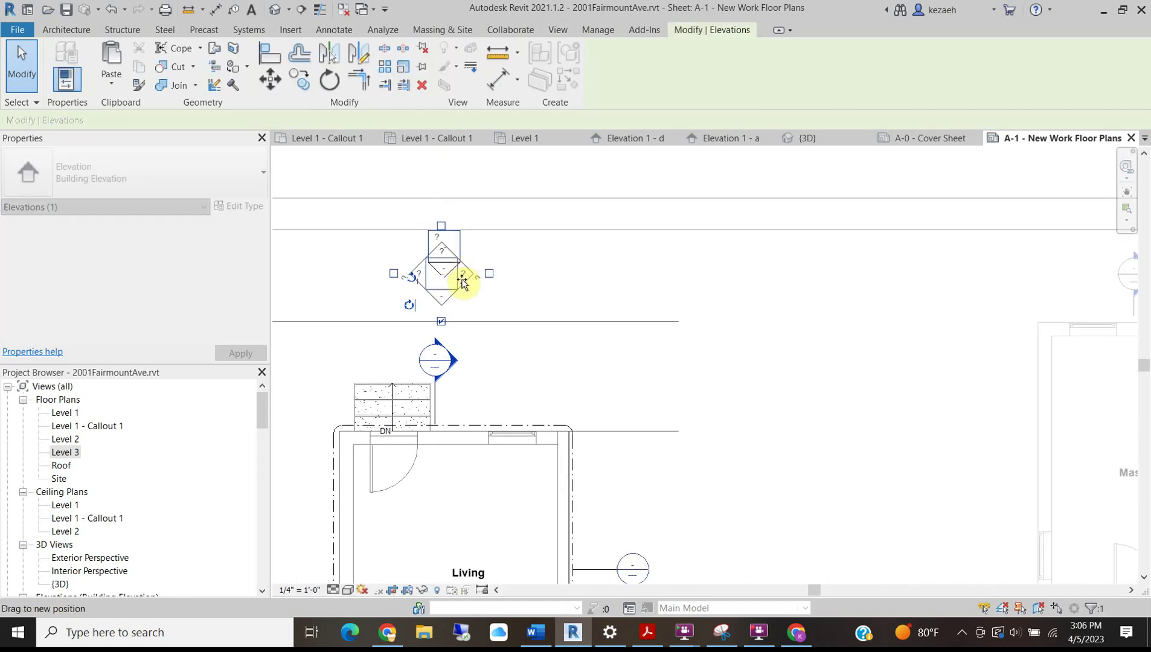
{"action": "scroll", "coordinate": [462, 283], "scroll_direction": "down", "scroll_amount": 5}
{"action": "middle_click_drag", "start_coordinate": [478, 442], "coordinate": [527, 226]}
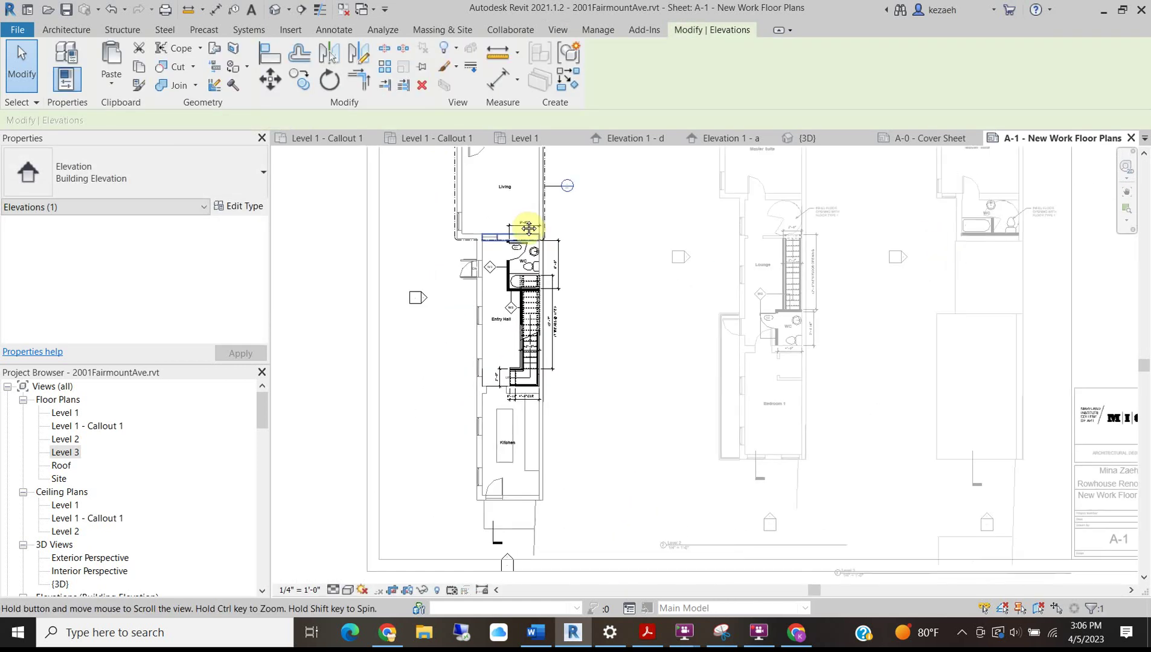
{"action": "scroll", "coordinate": [508, 504], "scroll_direction": "up", "scroll_amount": 3}
{"action": "left_click_drag", "start_coordinate": [517, 444], "coordinate": [514, 444]}
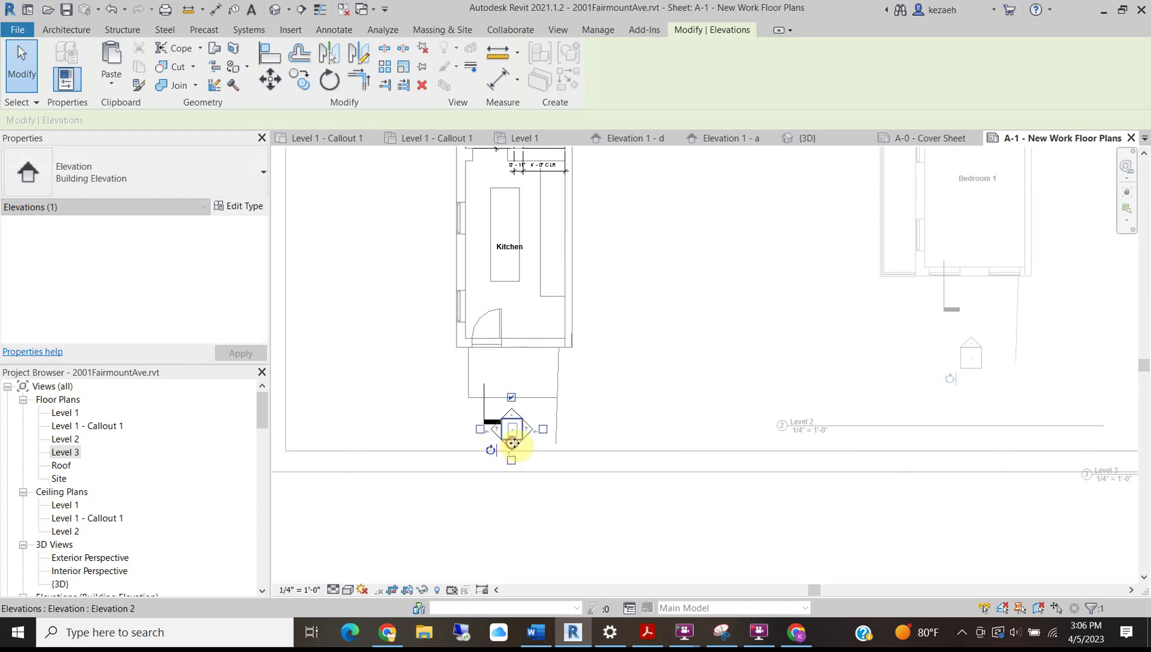
{"action": "left_click", "coordinate": [606, 428]}
Delete the South elevation below the Kitchen, confirming the warning, and the leftover elevation marker.
{"action": "left_click", "coordinate": [520, 417]}
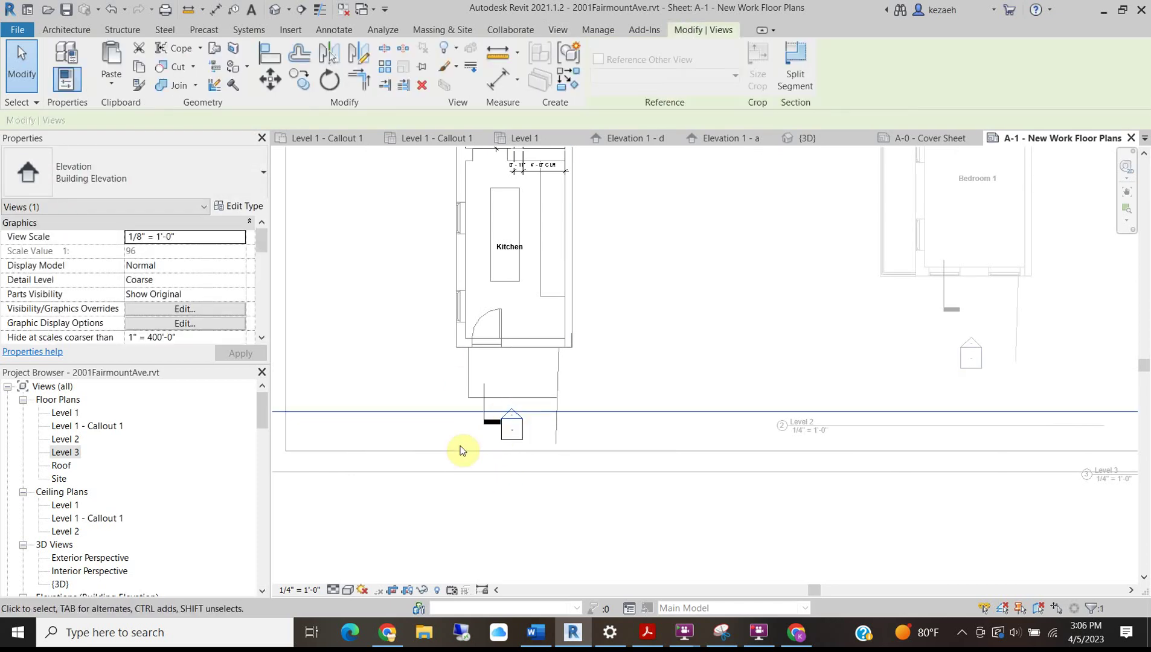
{"action": "scroll", "coordinate": [461, 450], "scroll_direction": "down", "scroll_amount": 3}
{"action": "key", "text": "Delete"}
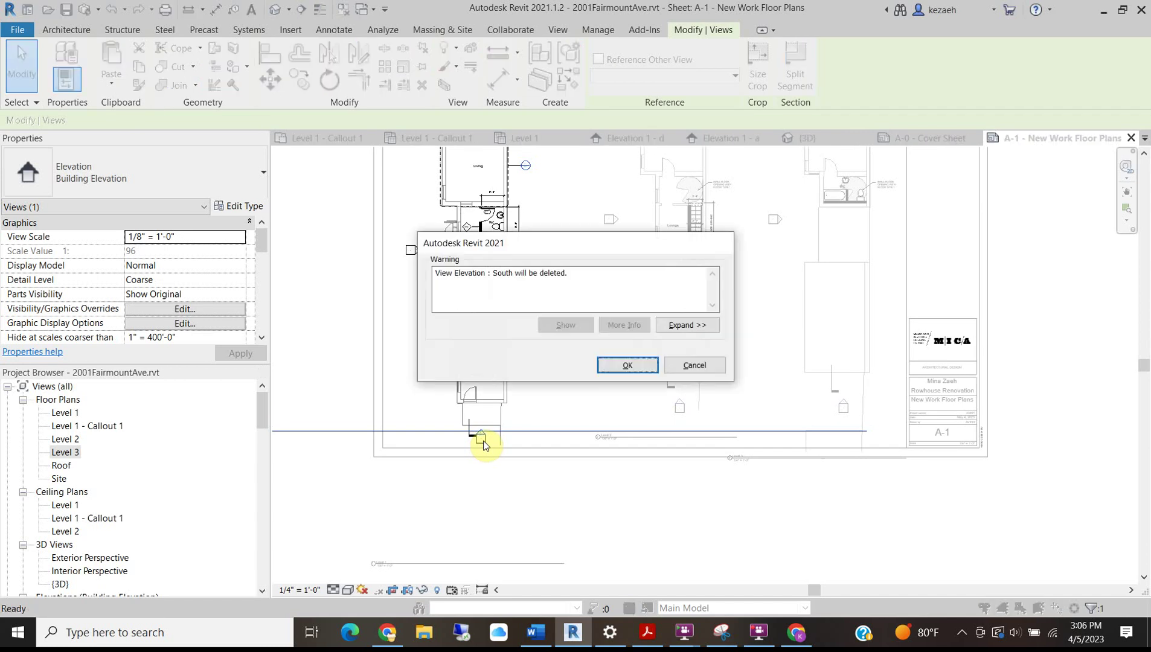
{"action": "left_click", "coordinate": [629, 366]}
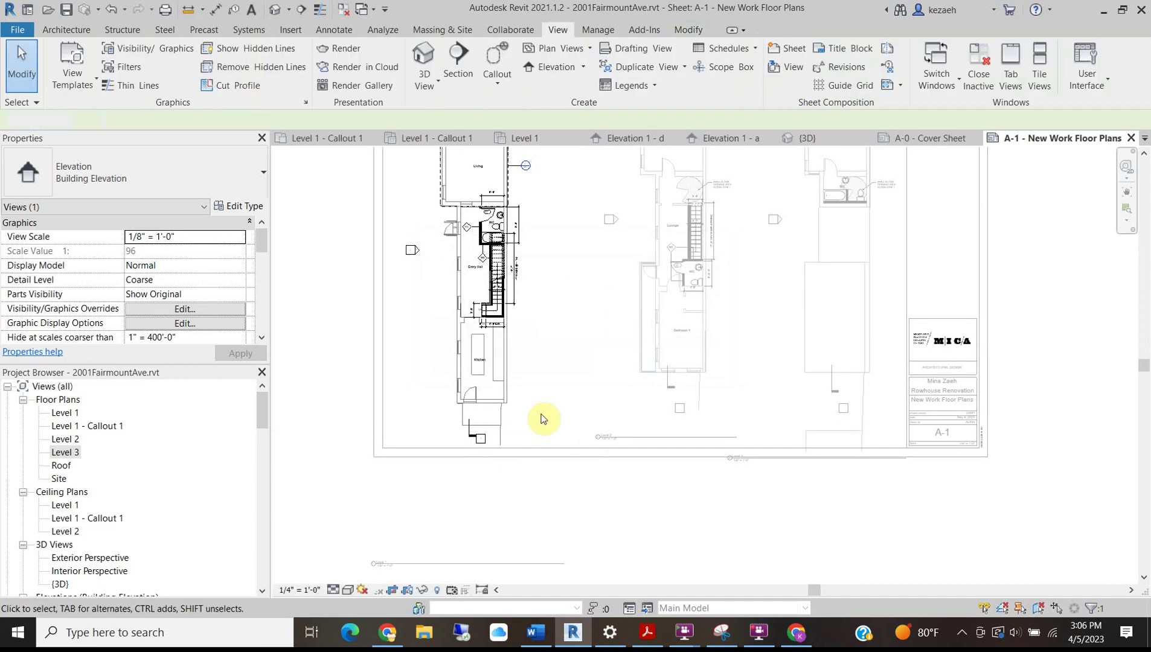
{"action": "left_click", "coordinate": [493, 446]}
{"action": "left_click", "coordinate": [489, 447]}
{"action": "key", "text": "Delete"}
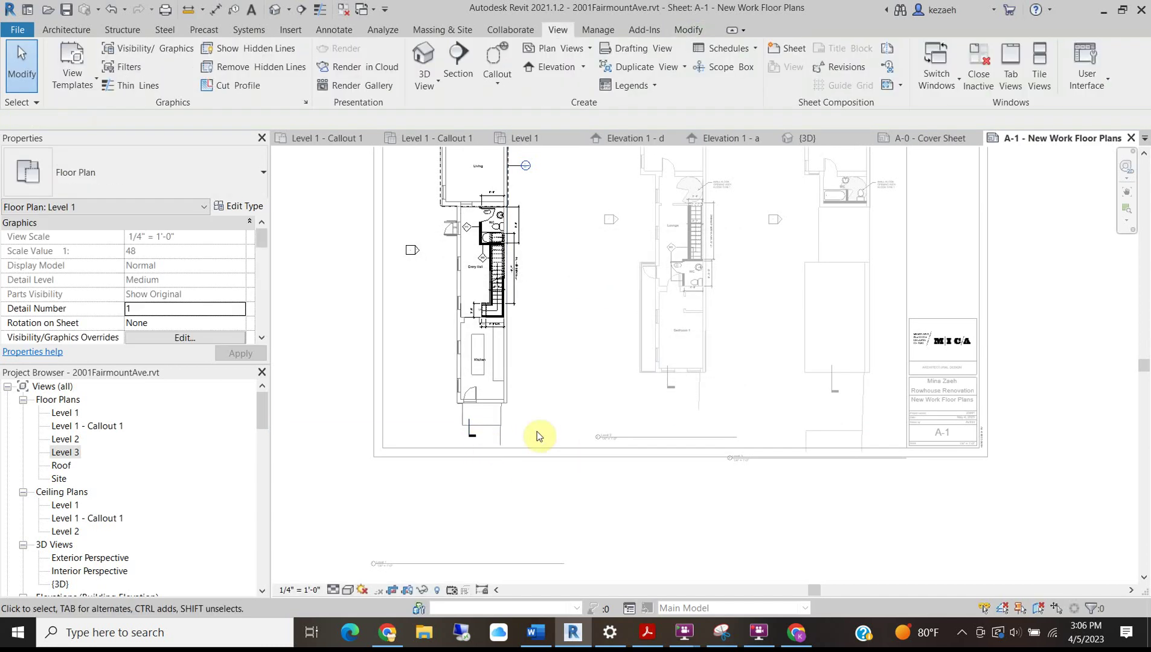
Check the elevation marker above the Level 1 plan, then deselect it.
{"action": "scroll", "coordinate": [499, 432], "scroll_direction": "up", "scroll_amount": 5}
{"action": "scroll", "coordinate": [445, 440], "scroll_direction": "down", "scroll_amount": 3}
{"action": "scroll", "coordinate": [433, 378], "scroll_direction": "down", "scroll_amount": 1}
{"action": "middle_click_drag", "start_coordinate": [436, 297], "coordinate": [432, 555]}
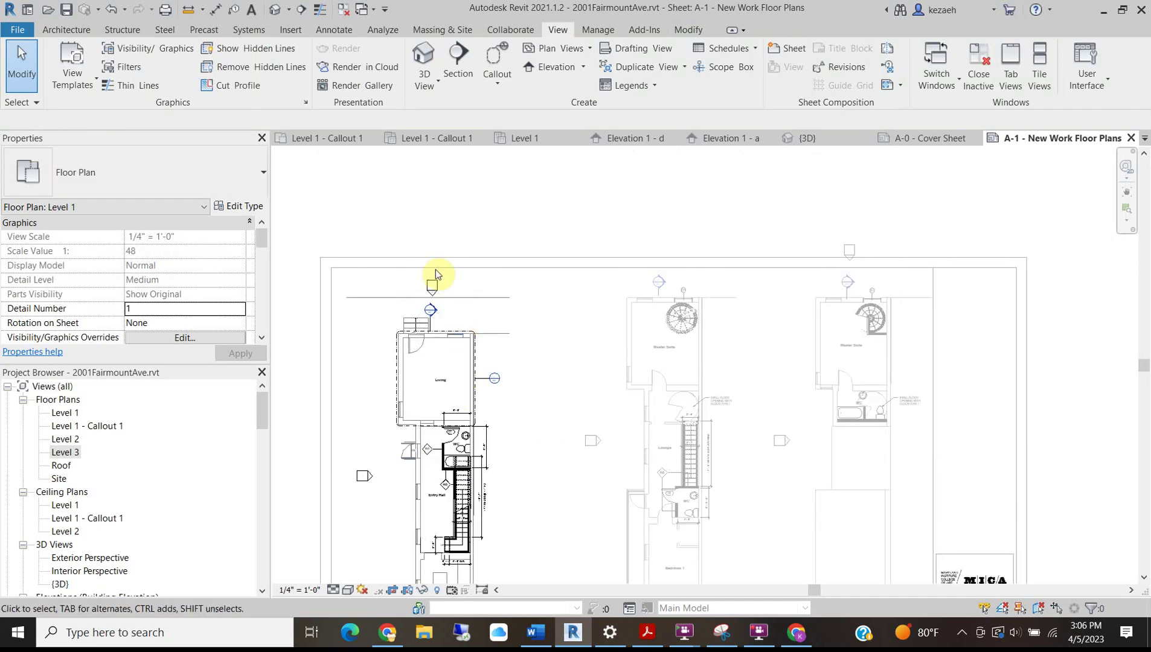
{"action": "scroll", "coordinate": [439, 286], "scroll_direction": "up", "scroll_amount": 5}
{"action": "left_click", "coordinate": [440, 267]}
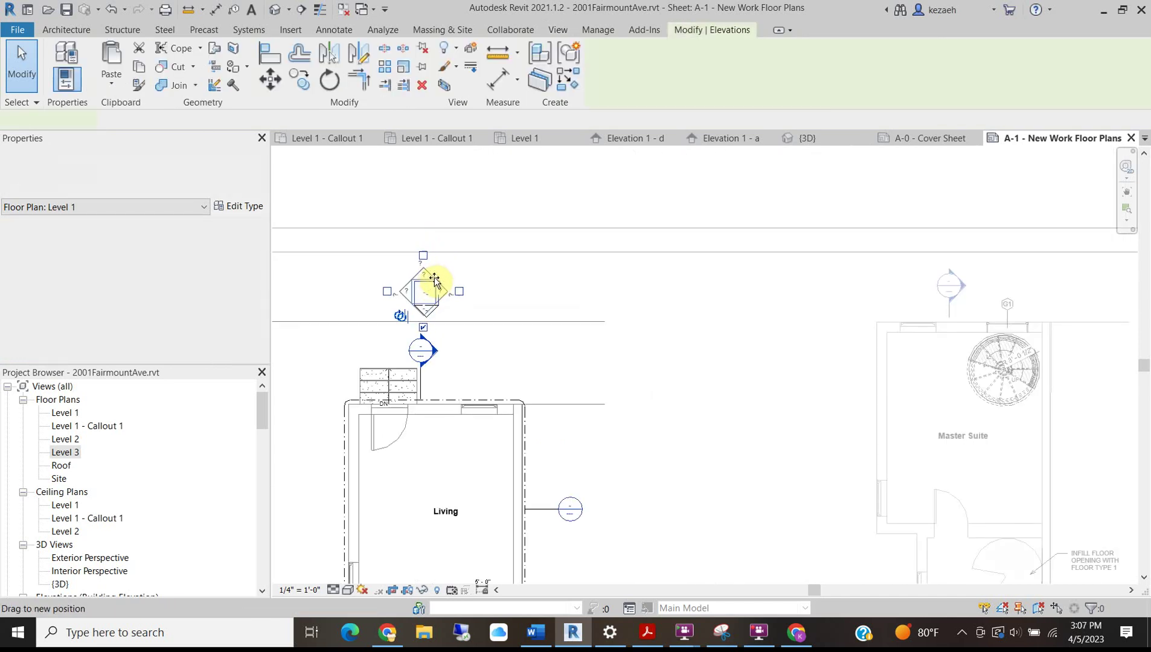
{"action": "scroll", "coordinate": [483, 452], "scroll_direction": "down", "scroll_amount": 6}
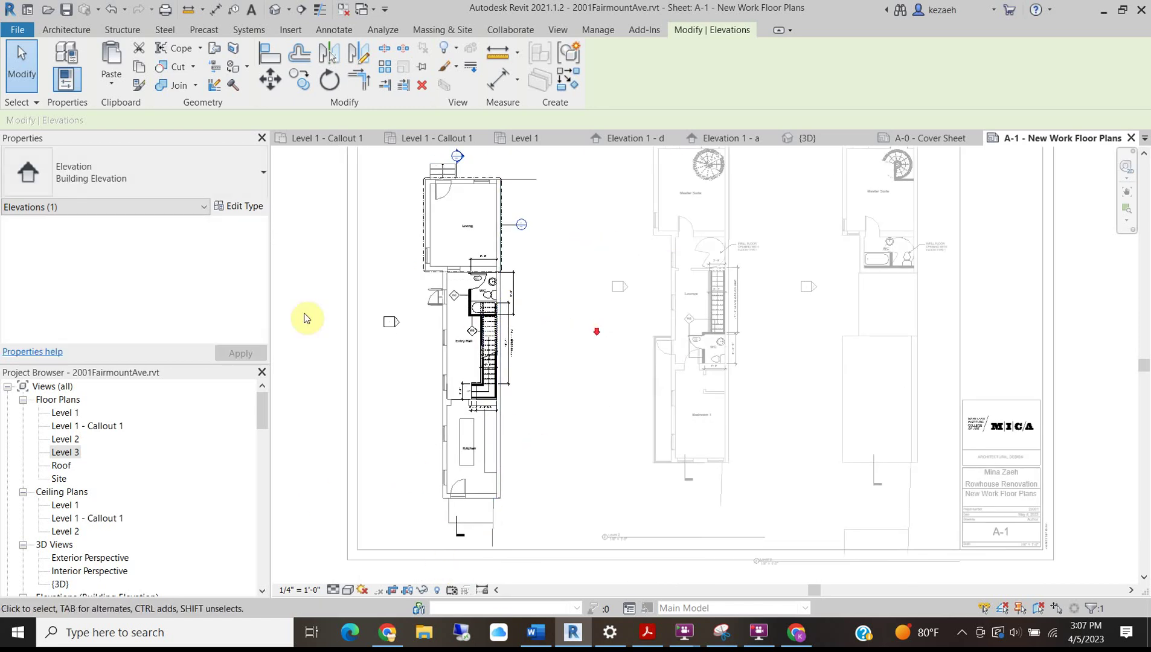
{"action": "scroll", "coordinate": [554, 328], "scroll_direction": "down", "scroll_amount": 2}
{"action": "left_click", "coordinate": [360, 403]}
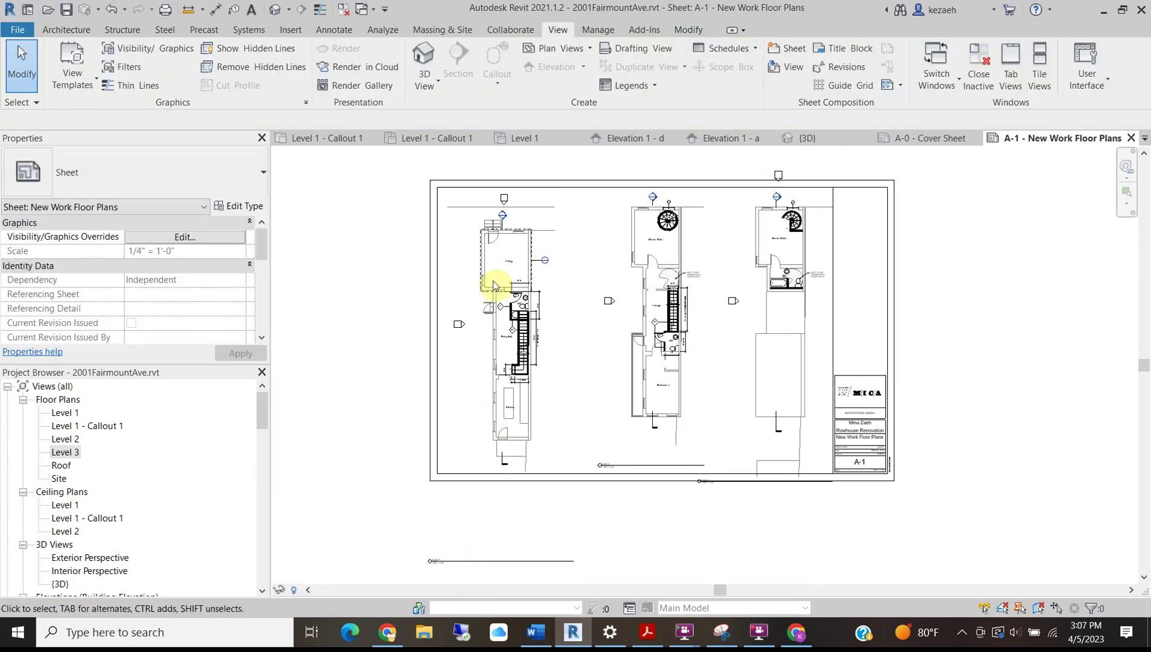
Move the Level 1 title up under its plan and shorten its line to the plan's width.
{"action": "left_click_drag", "start_coordinate": [462, 569], "coordinate": [425, 476]}
{"action": "scroll", "coordinate": [478, 469], "scroll_direction": "up", "scroll_amount": 3}
{"action": "scroll", "coordinate": [456, 470], "scroll_direction": "up", "scroll_amount": 3}
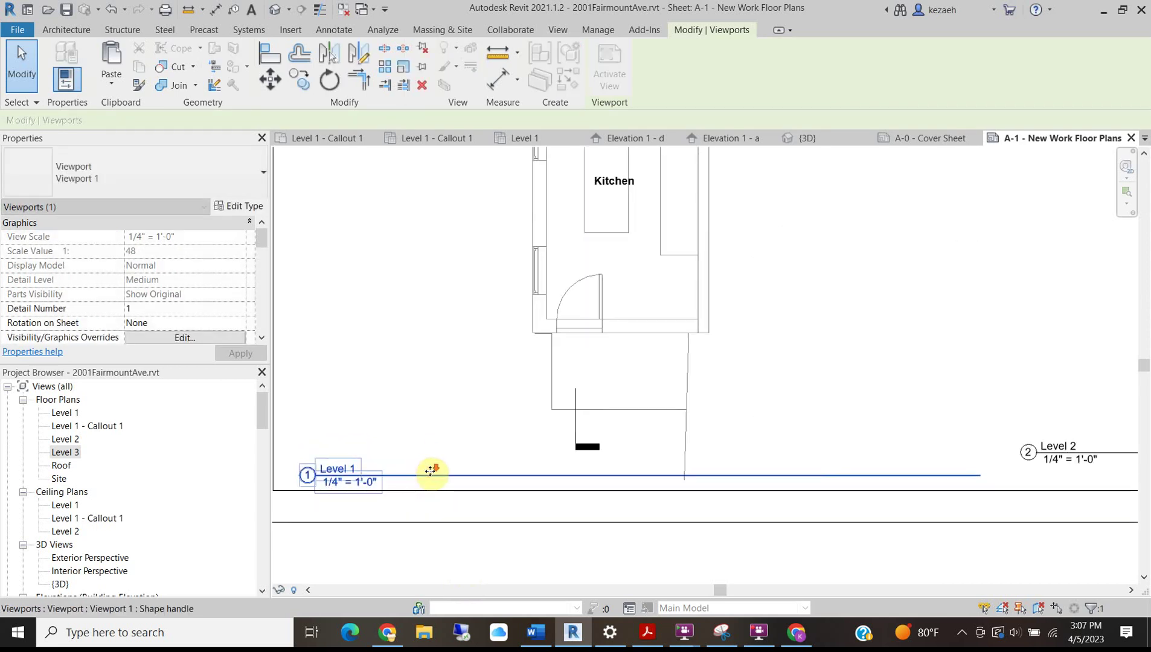
{"action": "scroll", "coordinate": [430, 470], "scroll_direction": "down", "scroll_amount": 3}
{"action": "left_click_drag", "start_coordinate": [666, 475], "coordinate": [601, 482]}
{"action": "left_click", "coordinate": [569, 518]}
{"action": "scroll", "coordinate": [567, 519], "scroll_direction": "down", "scroll_amount": 2}
{"action": "middle_click_drag", "start_coordinate": [721, 335], "coordinate": [642, 367]}
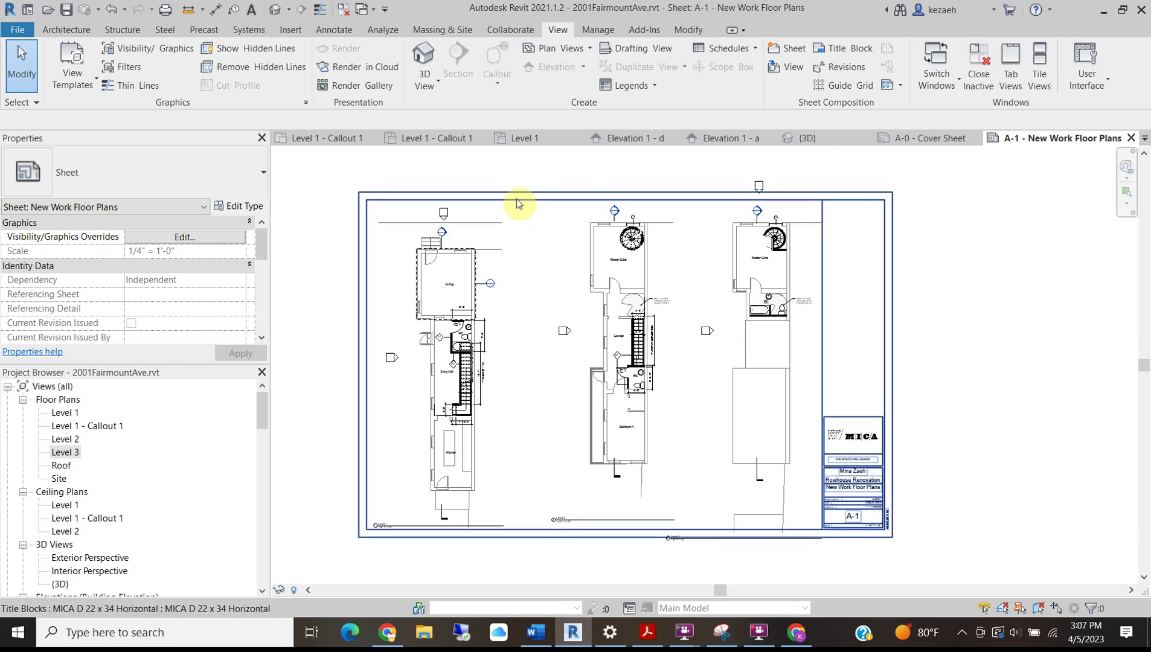
Draw two vertical <Thin Lines> detail lines from the top border to the bottom border with DL.
{"action": "key", "text": "d"}
{"action": "key", "text": "l"}
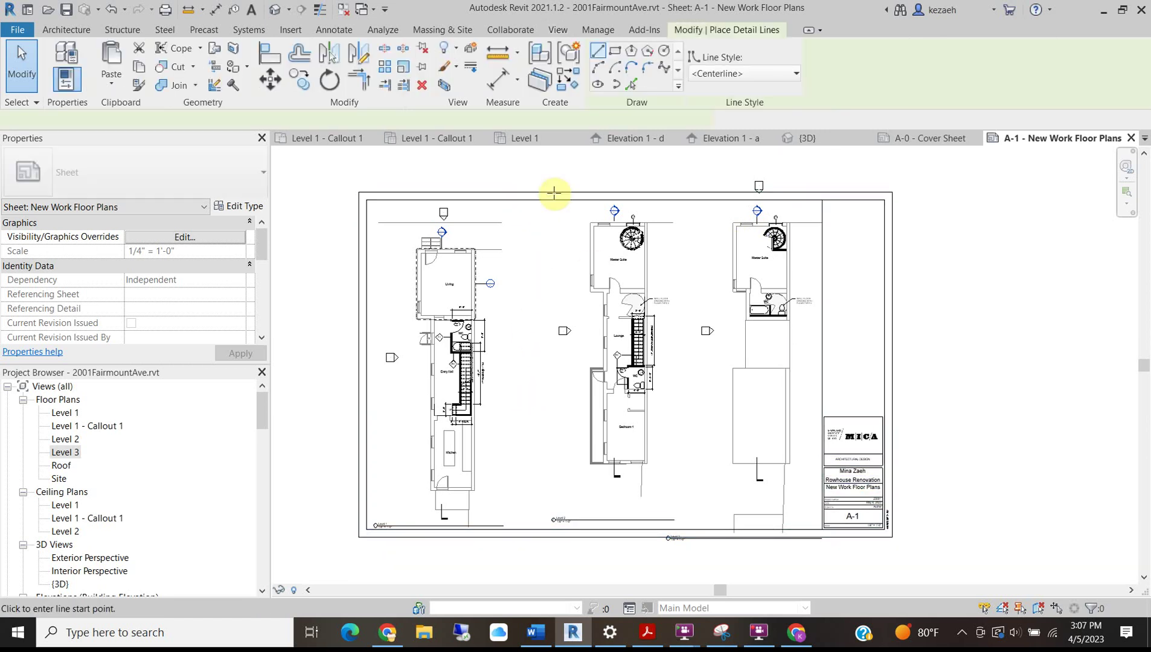
{"action": "left_click", "coordinate": [711, 73]}
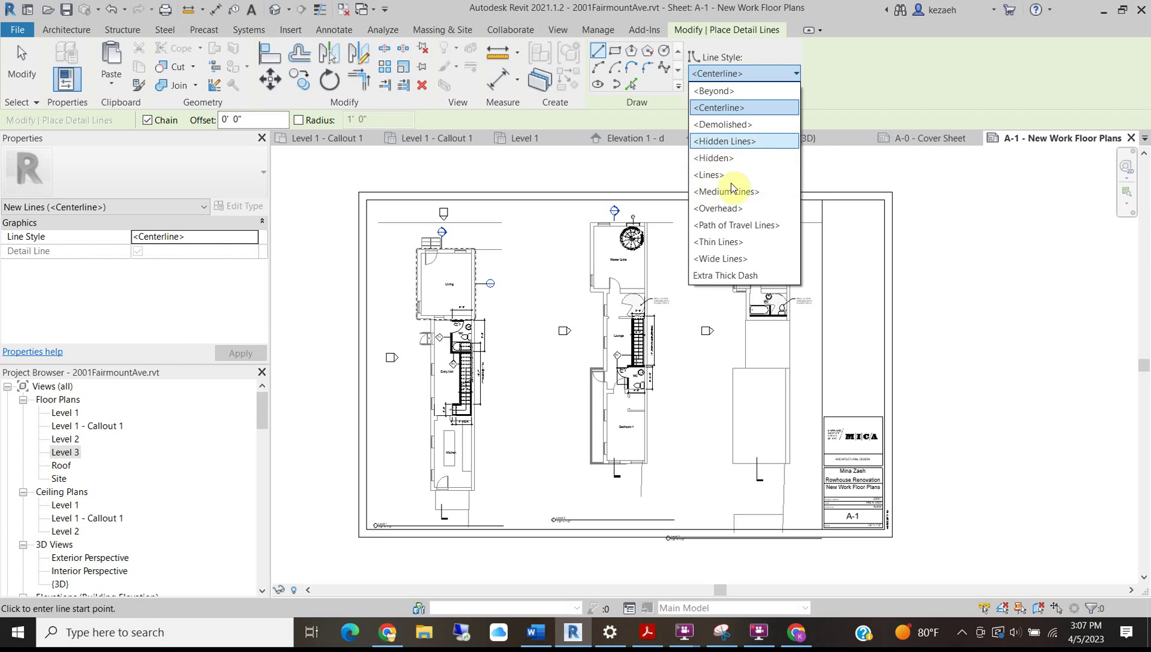
{"action": "left_click", "coordinate": [729, 242]}
{"action": "left_click", "coordinate": [527, 200]}
{"action": "left_click", "coordinate": [526, 530]}
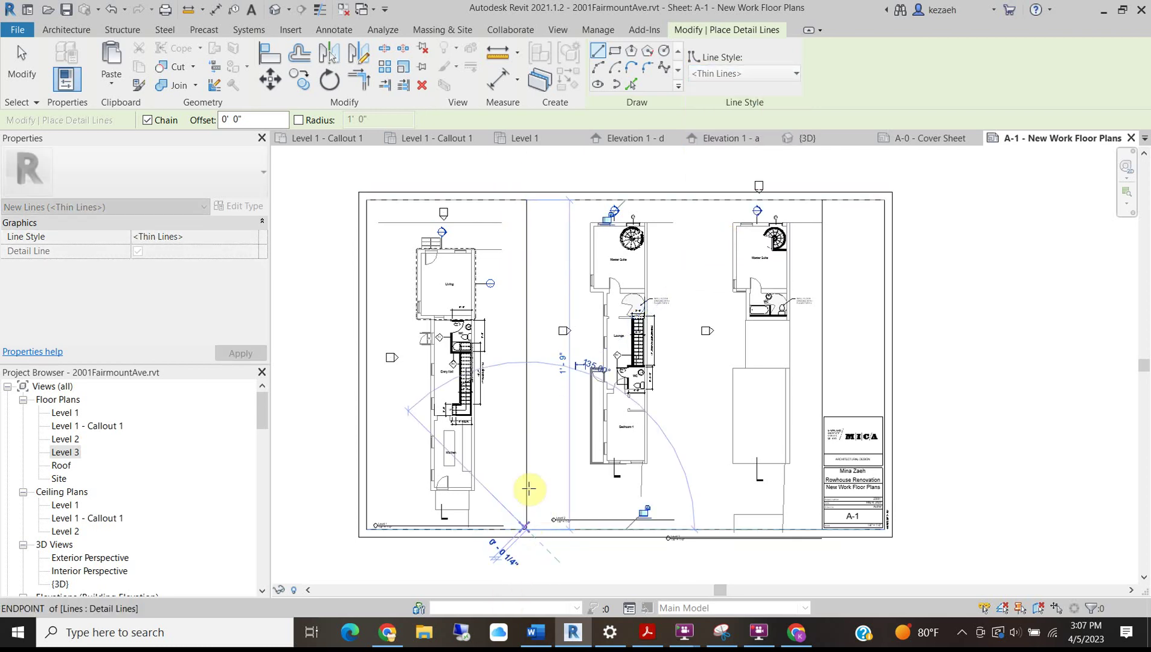
{"action": "left_click", "coordinate": [690, 199]}
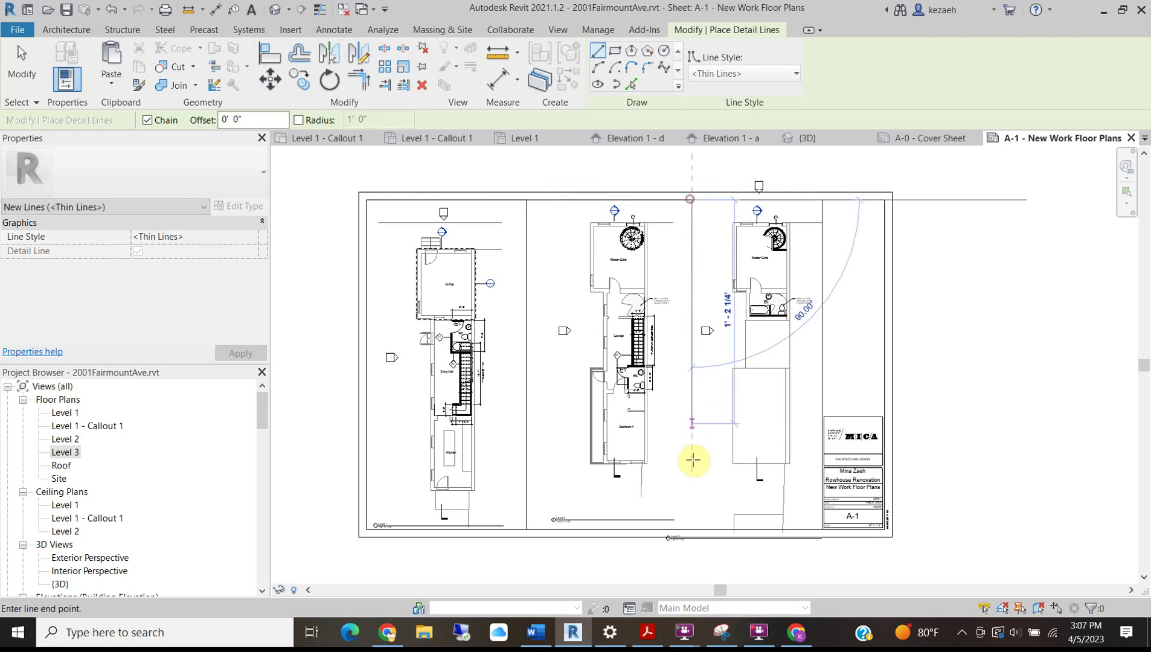
{"action": "left_click", "coordinate": [696, 526]}
{"action": "key", "text": "Escape"}
{"action": "key", "text": "Escape"}
{"action": "middle_click_drag", "start_coordinate": [717, 379], "coordinate": [704, 451]}
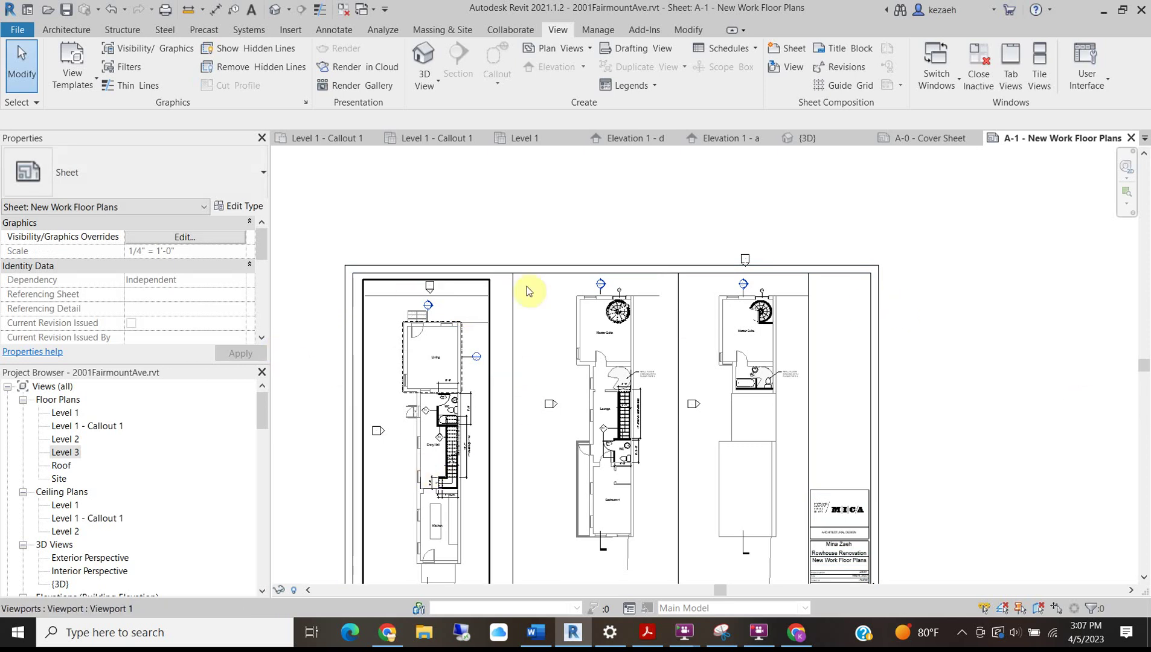
{"action": "scroll", "coordinate": [450, 320], "scroll_direction": "down", "scroll_amount": 2}
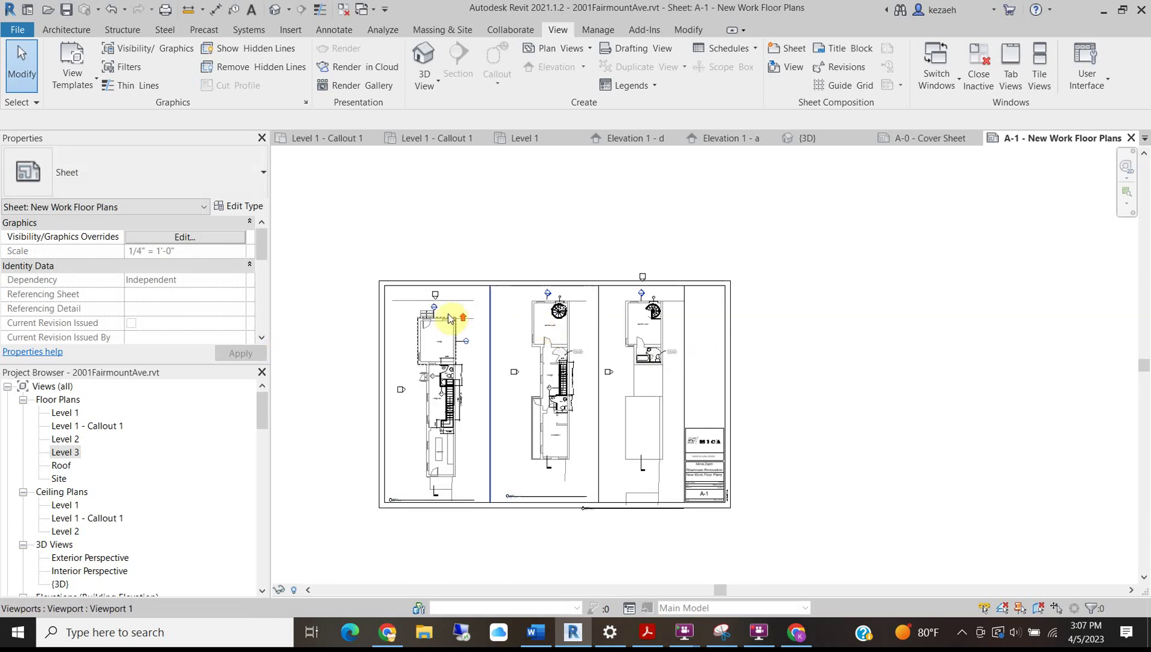
Equalize the dividers with an EQ aligned dimension across the border, then delete the dimension.
{"action": "key", "text": "i"}
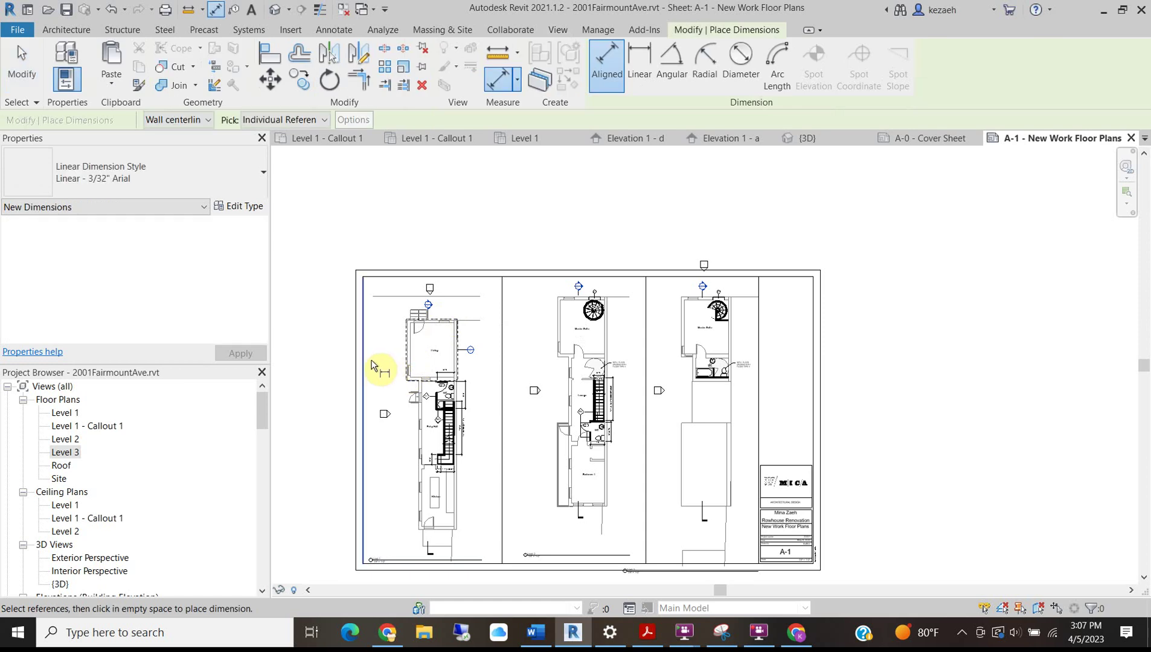
{"action": "left_click", "coordinate": [364, 363]}
{"action": "left_click", "coordinate": [501, 314]}
{"action": "left_click", "coordinate": [645, 295]}
{"action": "left_click", "coordinate": [758, 287]}
{"action": "left_click", "coordinate": [657, 223]}
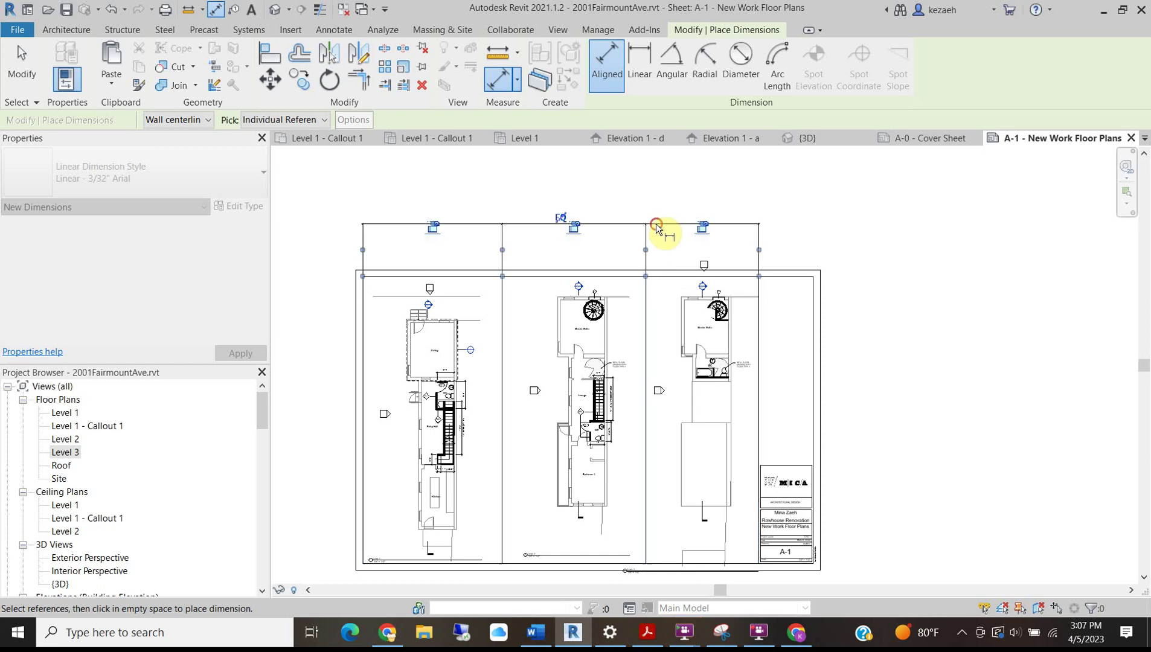
{"action": "left_click", "coordinate": [563, 219]}
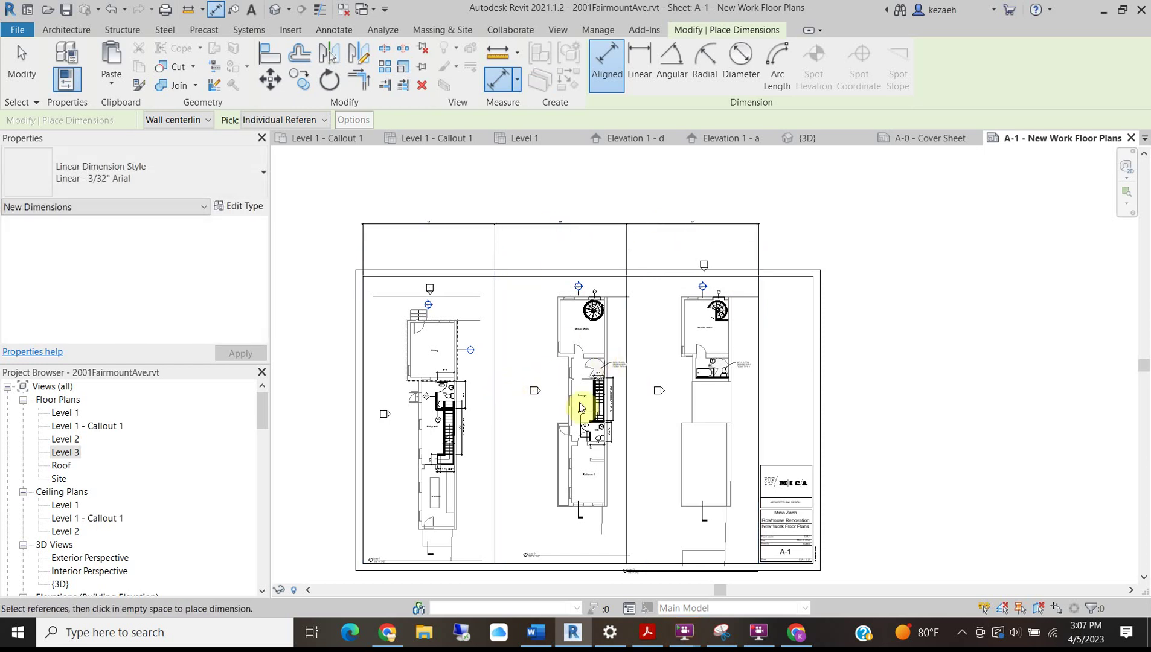
{"action": "key", "text": "Escape"}
{"action": "key", "text": "Escape"}
{"action": "left_click", "coordinate": [462, 228]}
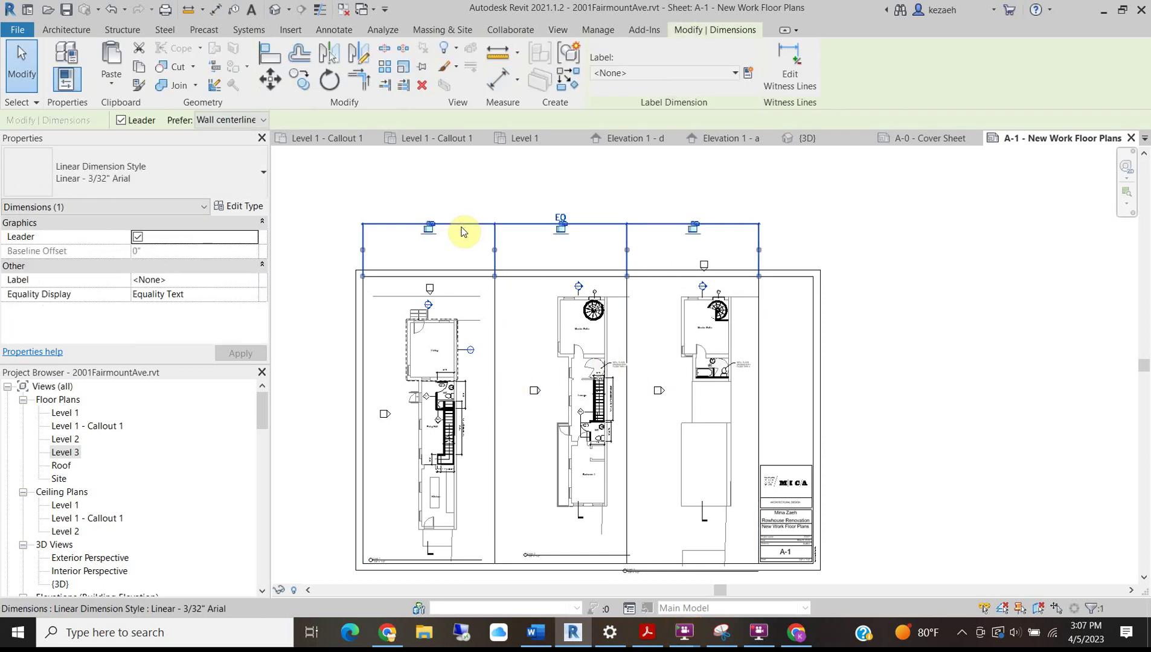
{"action": "key", "text": "Delete"}
{"action": "left_click", "coordinate": [897, 599]}
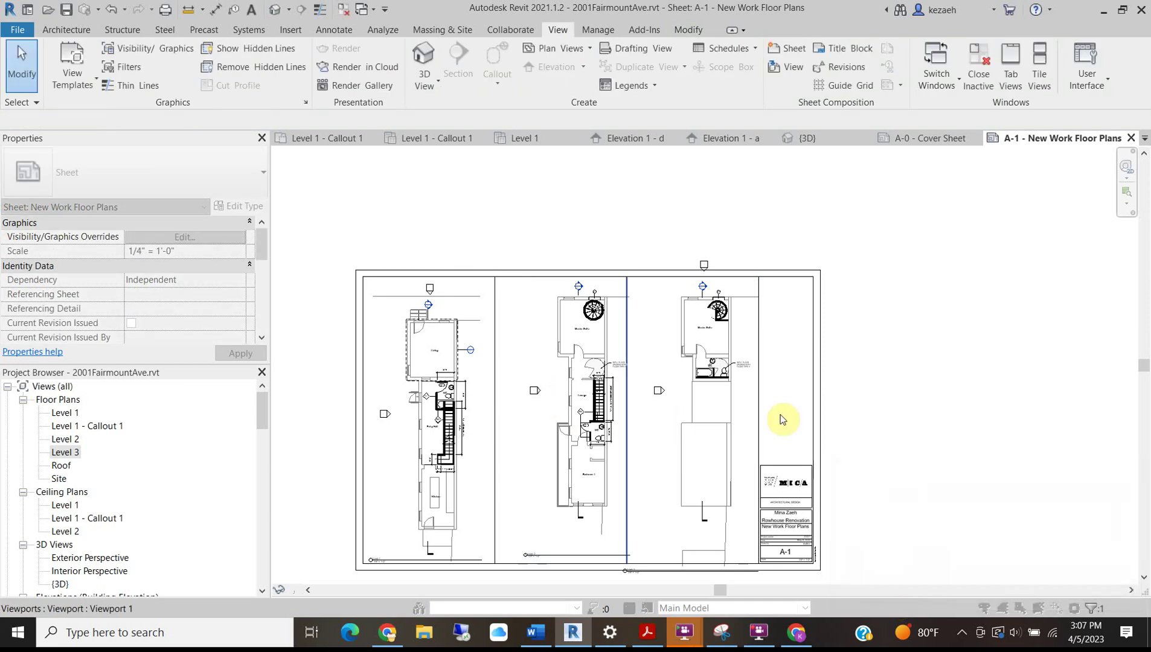
Nudge the Level 1 viewport left to center it in its panel.
{"action": "scroll", "coordinate": [411, 381], "scroll_direction": "up", "scroll_amount": 3}
{"action": "scroll", "coordinate": [479, 313], "scroll_direction": "down", "scroll_amount": 2}
{"action": "middle_click_drag", "start_coordinate": [479, 313], "coordinate": [506, 282]}
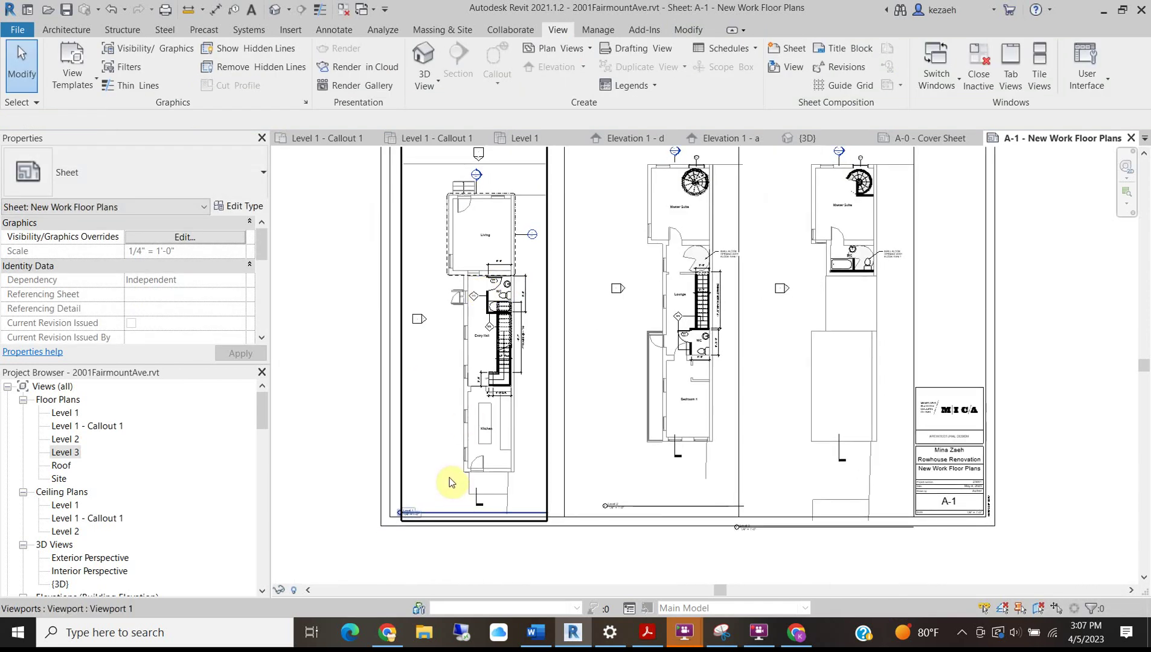
{"action": "left_click", "coordinate": [467, 454]}
{"action": "key", "text": "Left"}
{"action": "key", "text": "Left"}
{"action": "key", "text": "Left"}
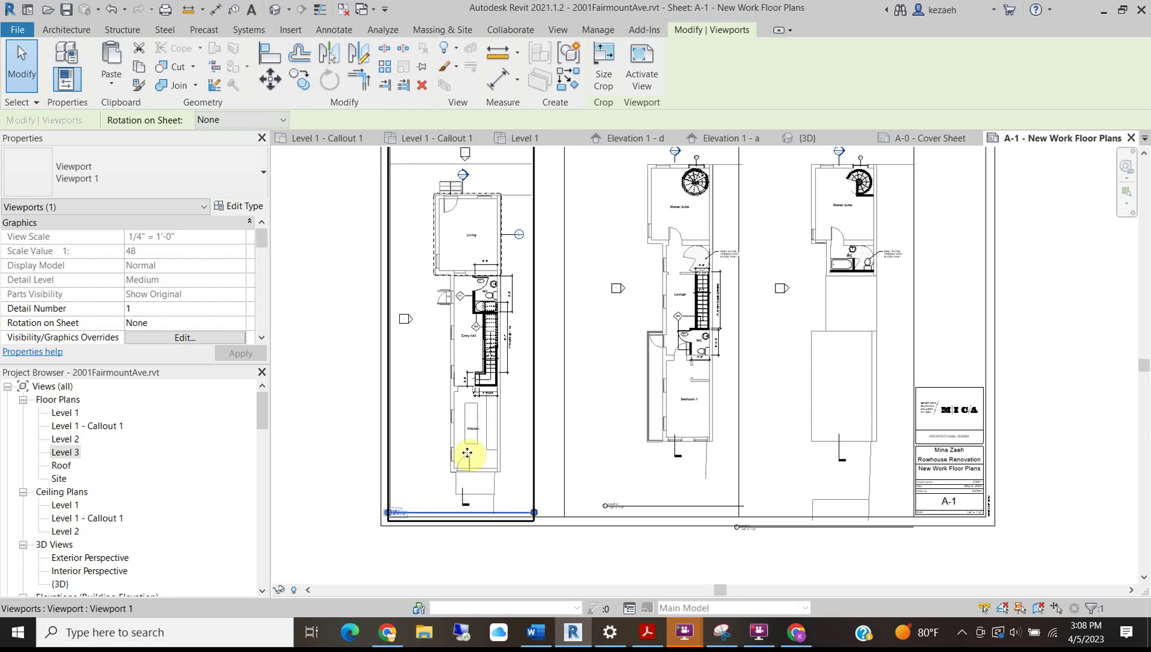
{"action": "left_click", "coordinate": [315, 502]}
{"action": "scroll", "coordinate": [399, 511], "scroll_direction": "up", "scroll_amount": 2}
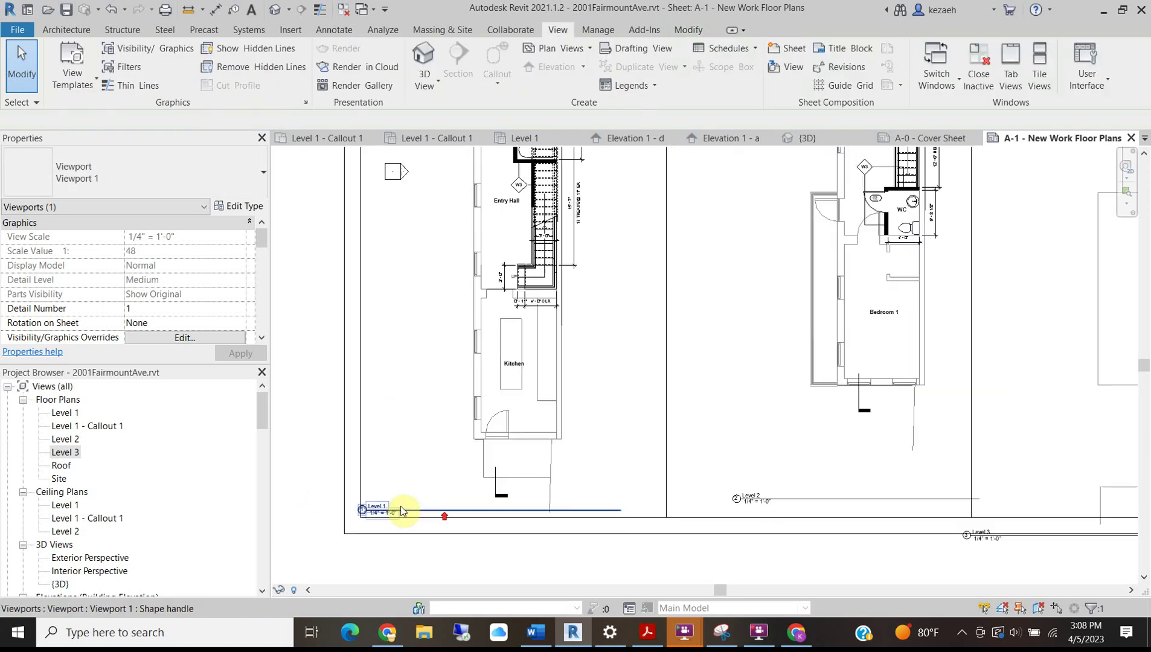
{"action": "left_click", "coordinate": [411, 508]}
{"action": "left_click", "coordinate": [313, 441]}
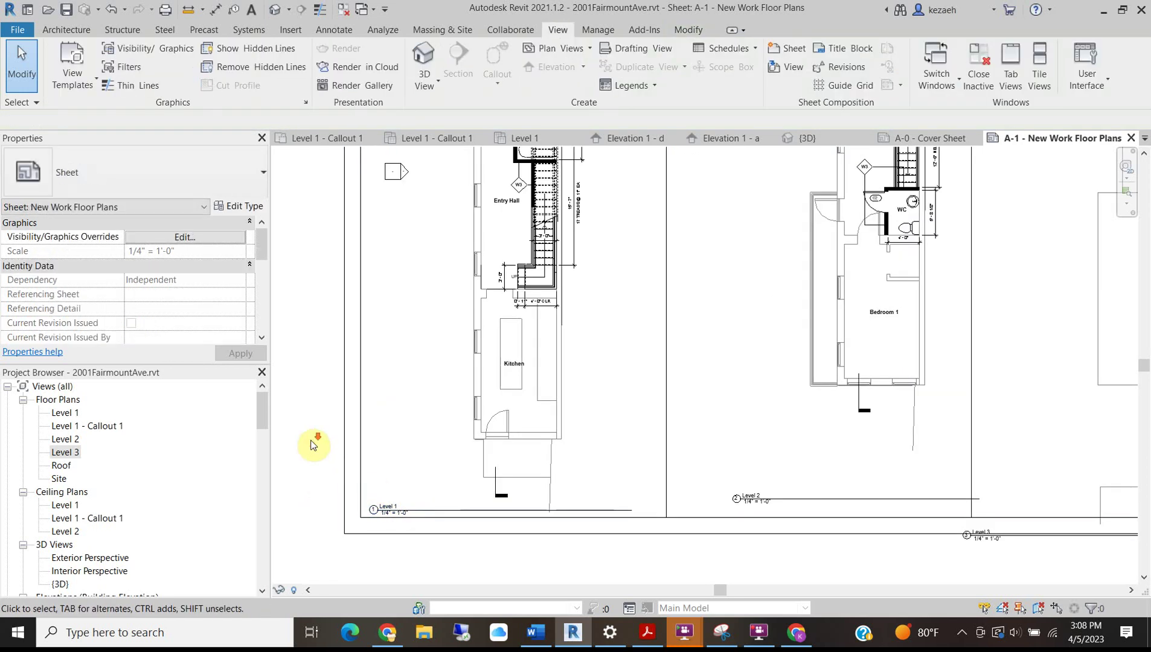
{"action": "scroll", "coordinate": [566, 431], "scroll_direction": "down", "scroll_amount": 3}
Center the Level 2 viewport in its panel, move its title under the plan and resize the title line.
{"action": "middle_click_drag", "start_coordinate": [596, 357], "coordinate": [571, 433]}
{"action": "left_click_drag", "start_coordinate": [592, 271], "coordinate": [571, 295]}
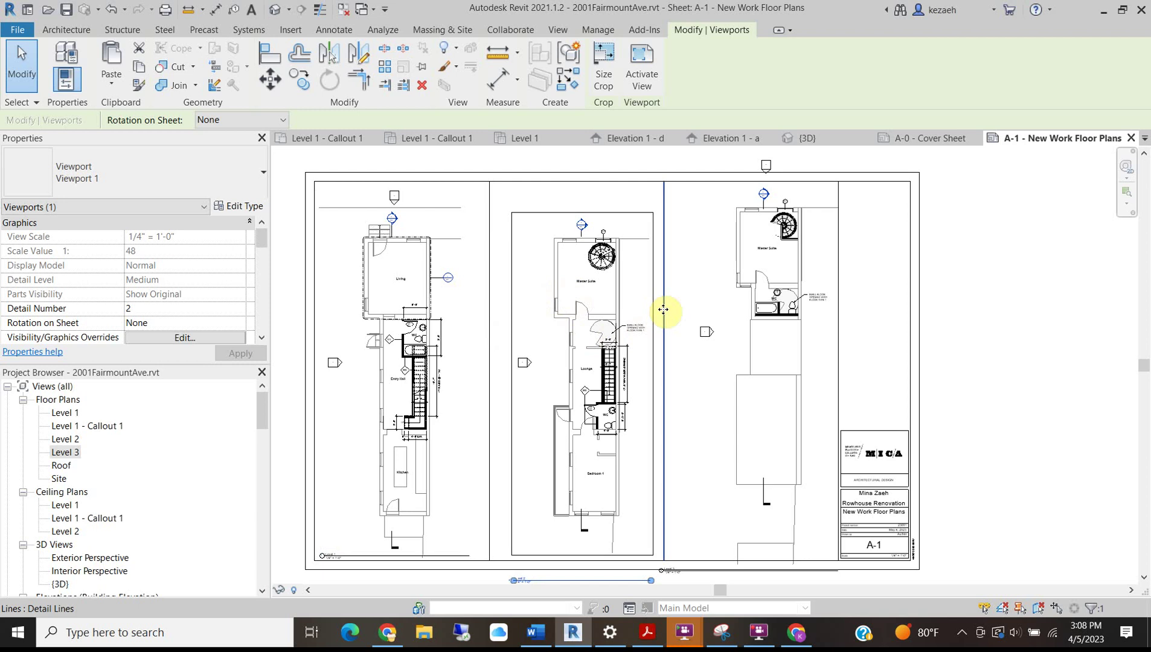
{"action": "key", "text": "Left"}
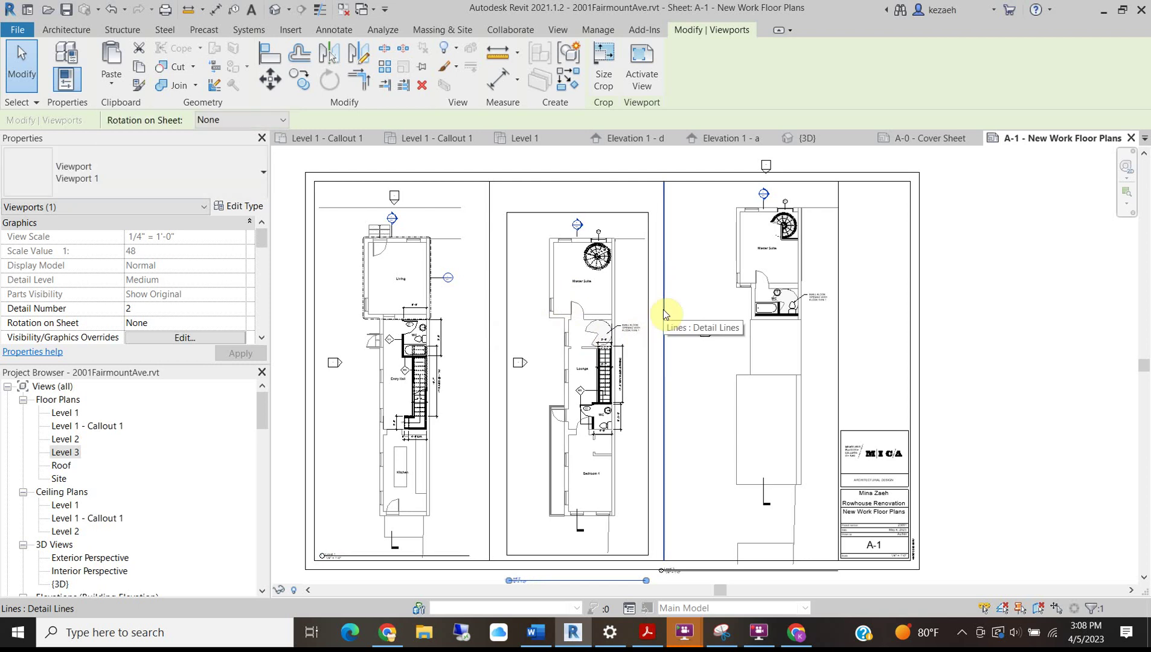
{"action": "left_click", "coordinate": [937, 267]}
{"action": "middle_click_drag", "start_coordinate": [705, 396], "coordinate": [706, 290]}
{"action": "scroll", "coordinate": [541, 470], "scroll_direction": "up", "scroll_amount": 2}
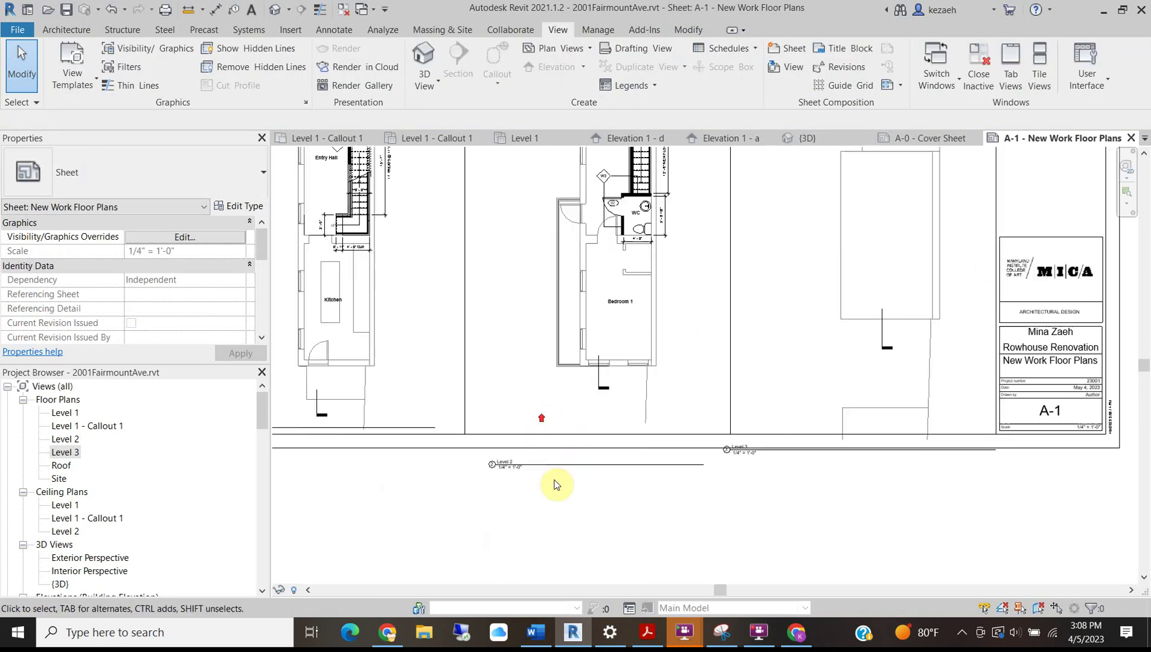
{"action": "left_click_drag", "start_coordinate": [539, 468], "coordinate": [526, 432]}
{"action": "scroll", "coordinate": [522, 424], "scroll_direction": "up", "scroll_amount": 3}
{"action": "scroll", "coordinate": [445, 437], "scroll_direction": "down", "scroll_amount": 4}
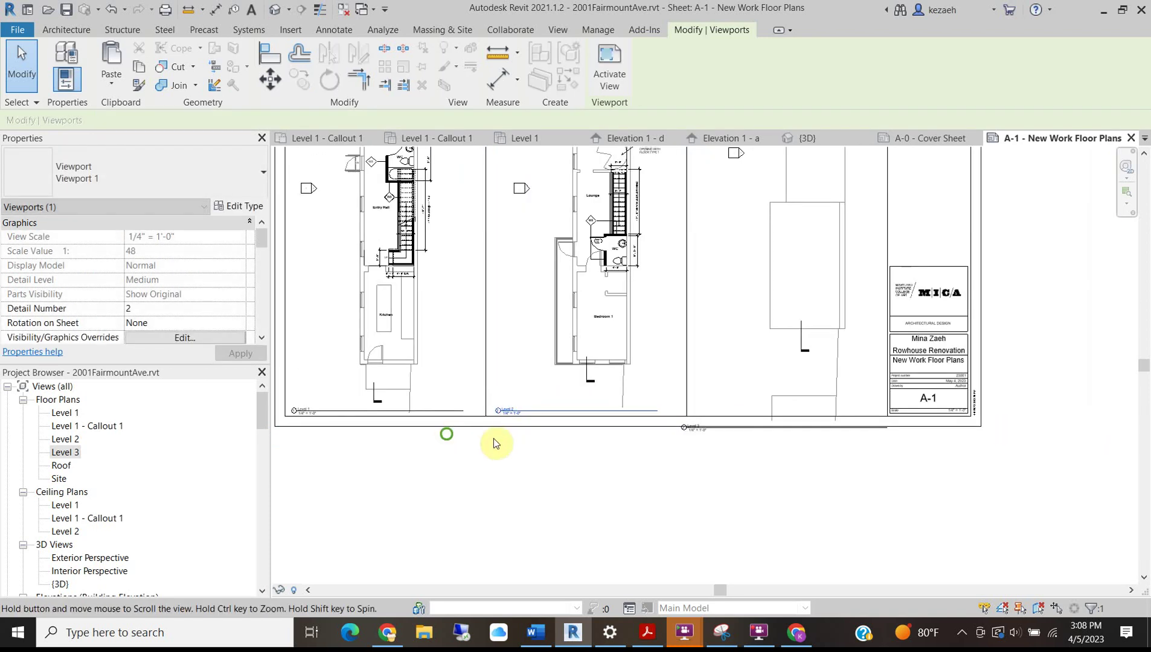
{"action": "left_click", "coordinate": [676, 347]}
{"action": "scroll", "coordinate": [719, 414], "scroll_direction": "up", "scroll_amount": 3}
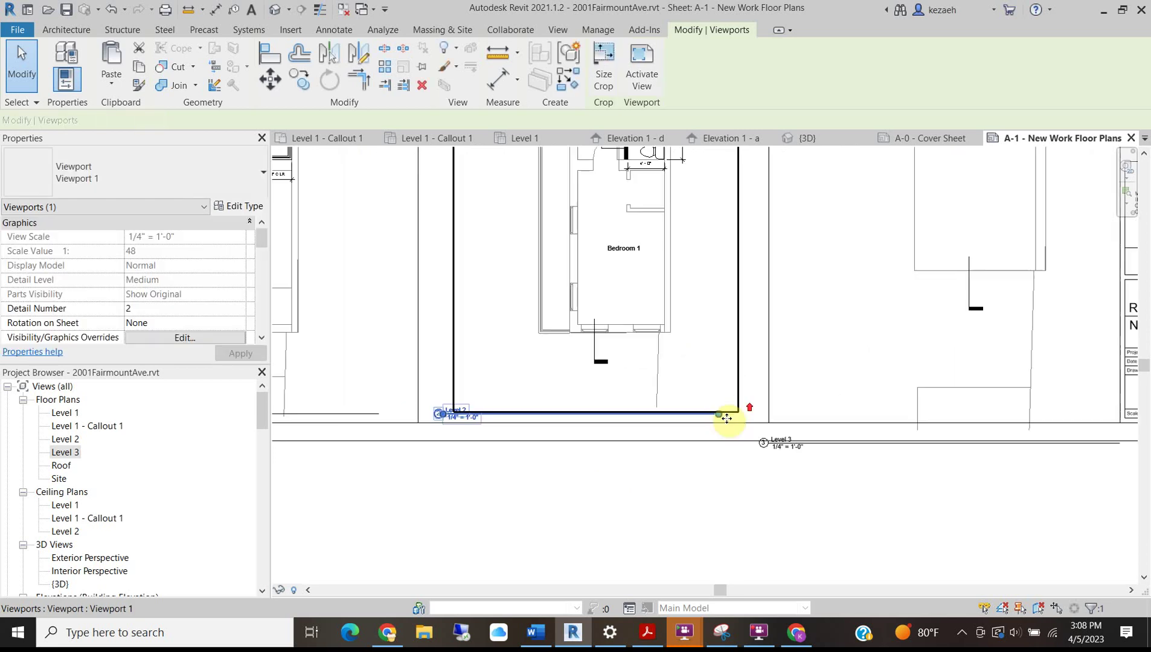
{"action": "left_click_drag", "start_coordinate": [716, 418], "coordinate": [750, 422]}
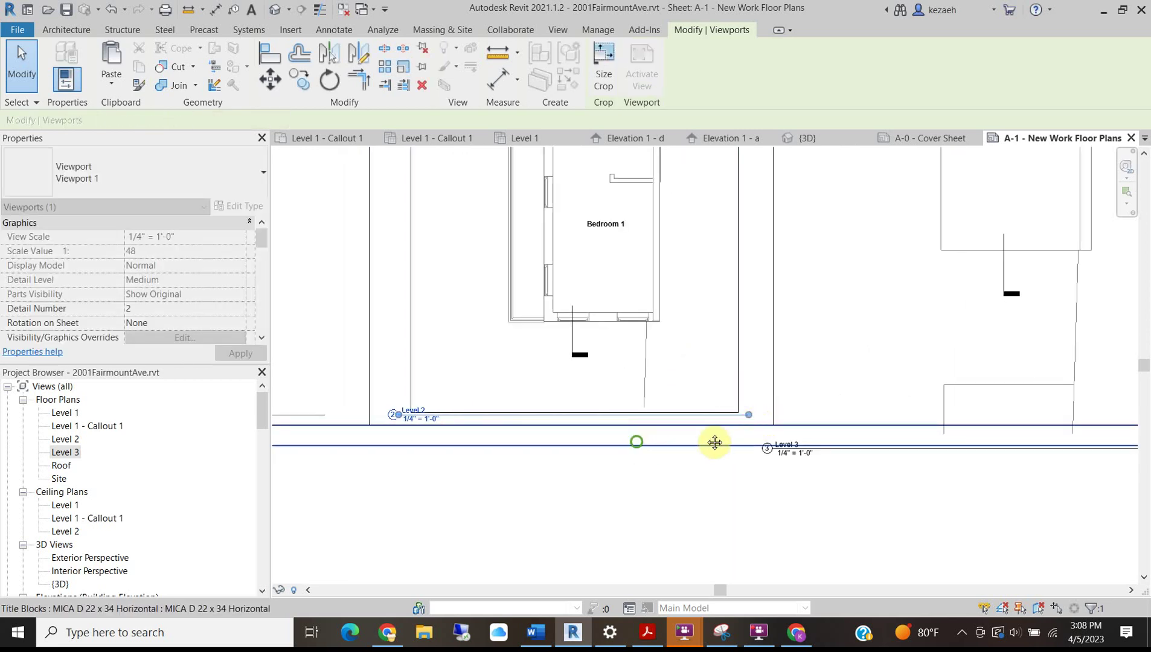
Move the Level 3 viewport into its panel, lining it up with Level 2.
{"action": "scroll", "coordinate": [432, 319], "scroll_direction": "left", "scroll_amount": 3, "text": "shift"}
{"action": "left_click", "coordinate": [536, 404]}
{"action": "scroll", "coordinate": [538, 405], "scroll_direction": "down", "scroll_amount": 4}
{"action": "left_click", "coordinate": [475, 523]}
{"action": "middle_click_drag", "start_coordinate": [802, 344], "coordinate": [690, 451]}
{"action": "mouse_move", "coordinate": [736, 278]}
{"action": "left_mouse_down"}
{"action": "mouse_move", "coordinate": [726, 303]}
{"action": "mouse_move", "coordinate": [738, 267]}
{"action": "left_mouse_up"}
{"action": "middle_click_drag", "start_coordinate": [737, 267], "coordinate": [691, 326]}
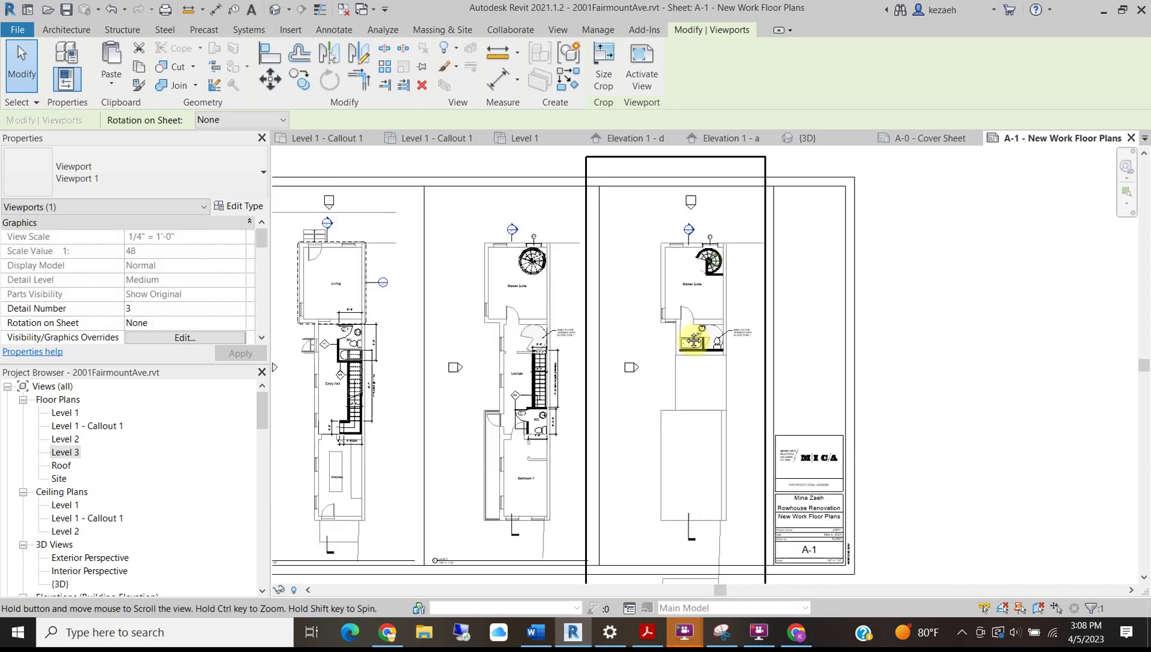
Nudge the Level 3 viewport slightly left on sheet A-1 and deselect it.
{"action": "key", "text": "Left"}
{"action": "key", "text": "Left"}
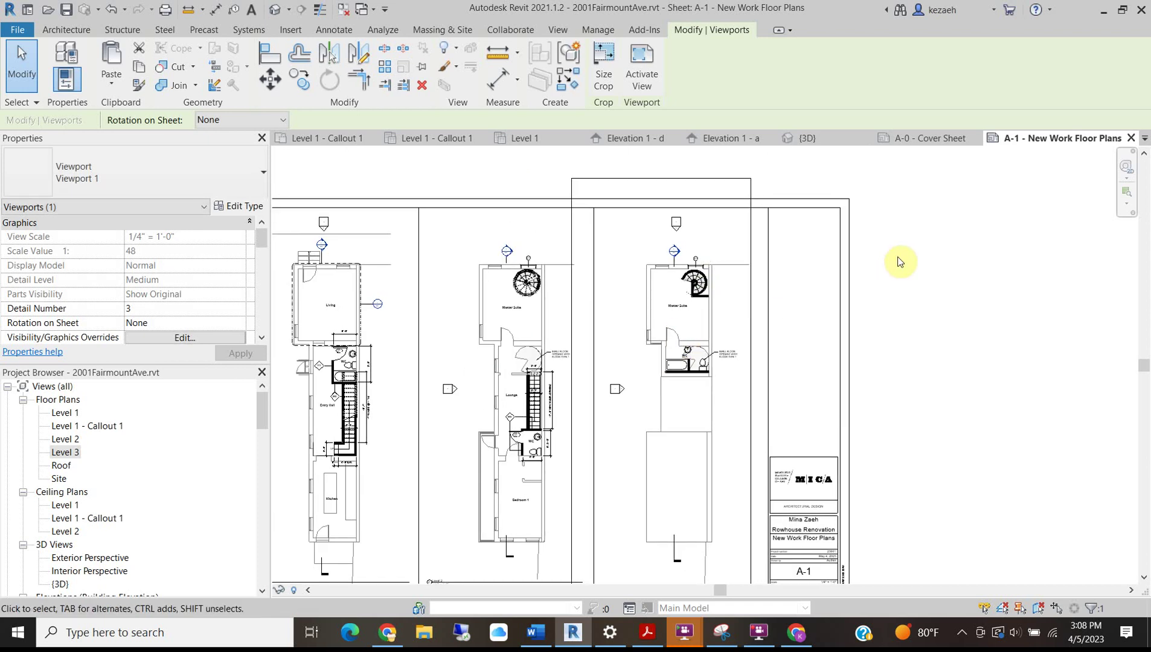
{"action": "key", "text": "Escape"}
{"action": "scroll", "coordinate": [910, 318], "scroll_direction": "down", "scroll_amount": 3}
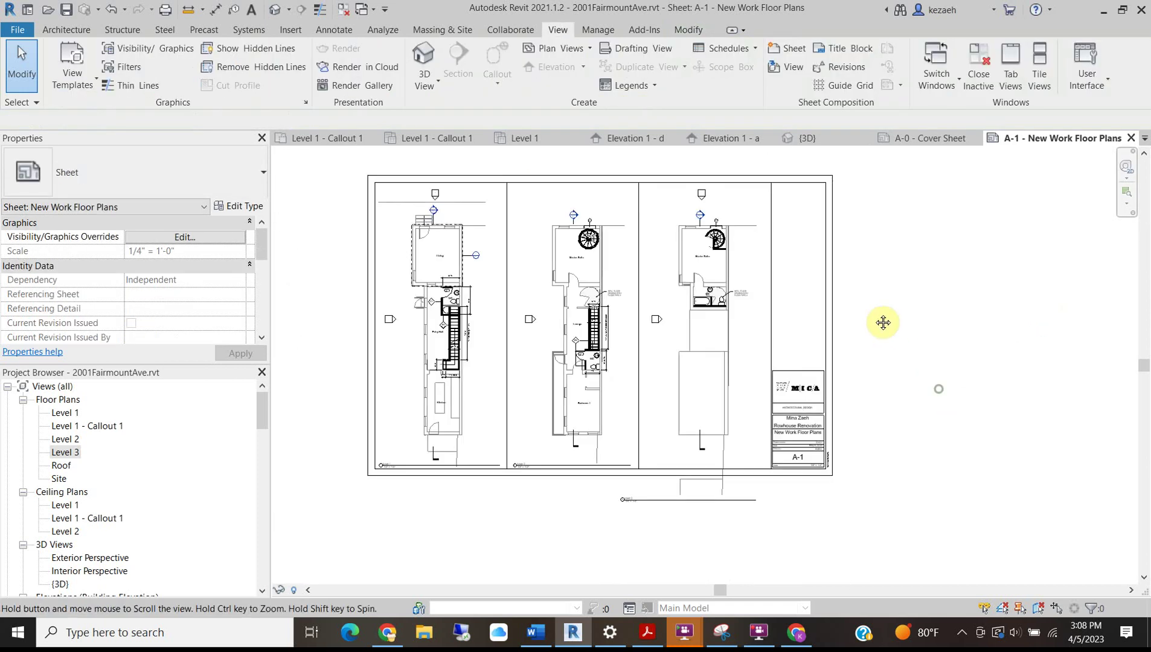
{"action": "scroll", "coordinate": [735, 373], "scroll_direction": "up", "scroll_amount": 4}
Tighten the Level 3 crop: raise the bottom edge, shift the side right, lower the top.
{"action": "double_click", "coordinate": [741, 344]}
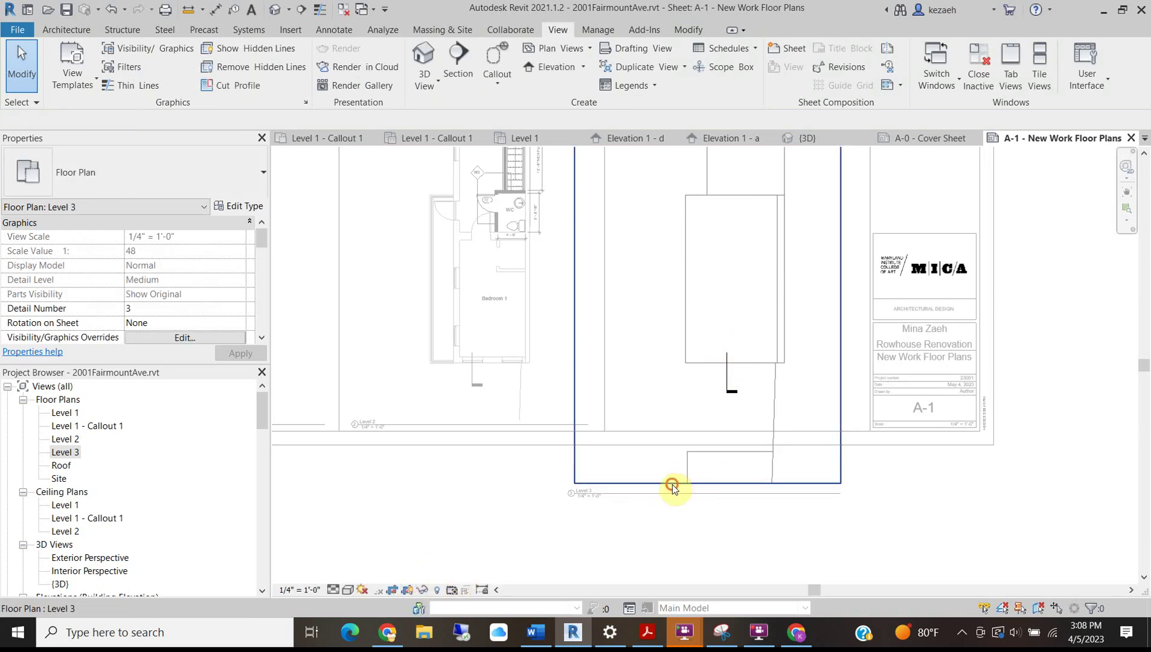
{"action": "left_click", "coordinate": [673, 485]}
{"action": "left_click_drag", "start_coordinate": [708, 484], "coordinate": [722, 412]}
{"action": "middle_click_drag", "start_coordinate": [577, 426], "coordinate": [494, 627]}
{"action": "left_click_drag", "start_coordinate": [531, 312], "coordinate": [546, 311]}
{"action": "middle_click_drag", "start_coordinate": [604, 244], "coordinate": [557, 458]}
{"action": "left_click_drag", "start_coordinate": [603, 226], "coordinate": [597, 271]}
{"action": "scroll", "coordinate": [681, 437], "scroll_direction": "down", "scroll_amount": 3}
{"action": "middle_click_drag", "start_coordinate": [680, 437], "coordinate": [629, 367]}
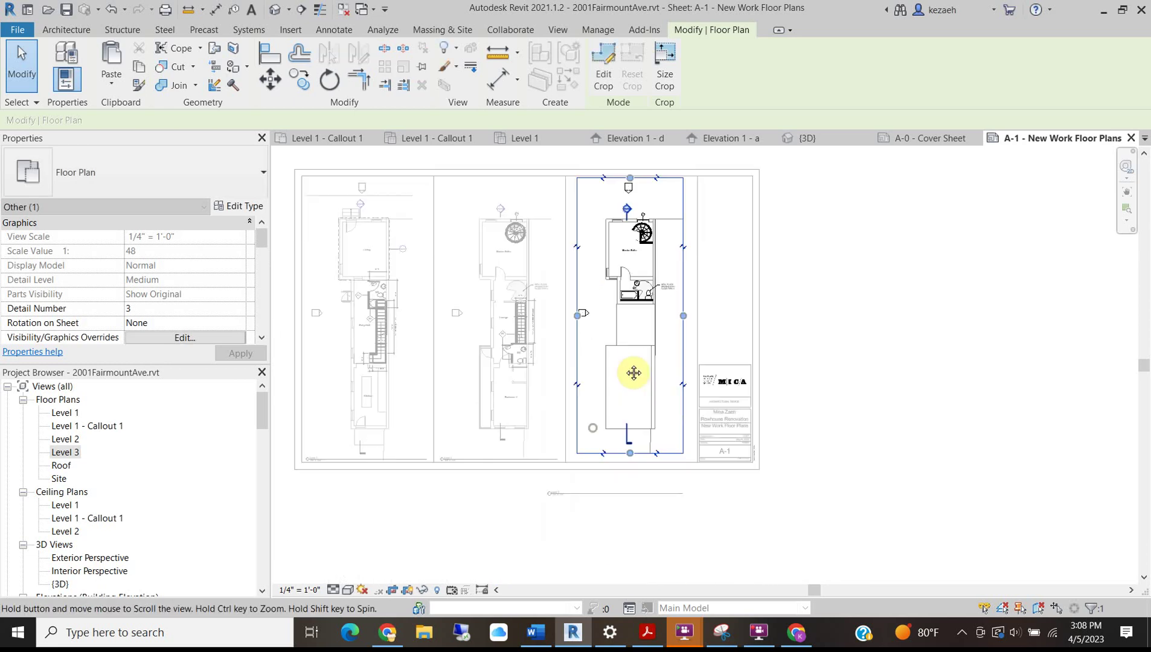
{"action": "double_click", "coordinate": [904, 365]}
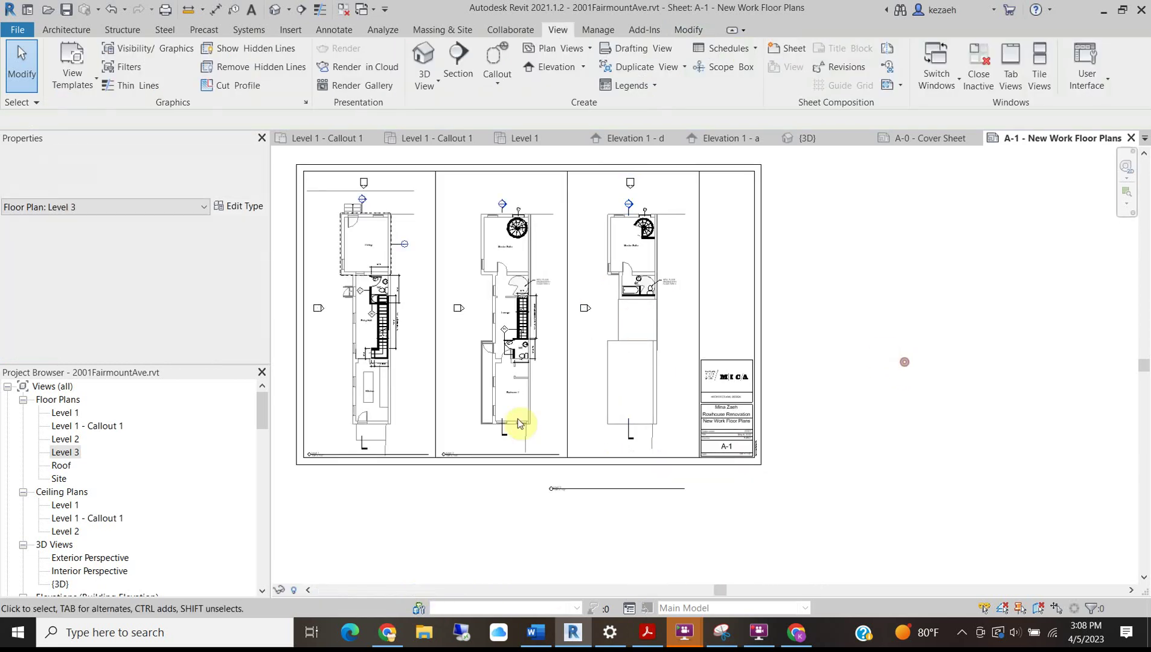
{"action": "scroll", "coordinate": [575, 494], "scroll_direction": "up", "scroll_amount": 2}
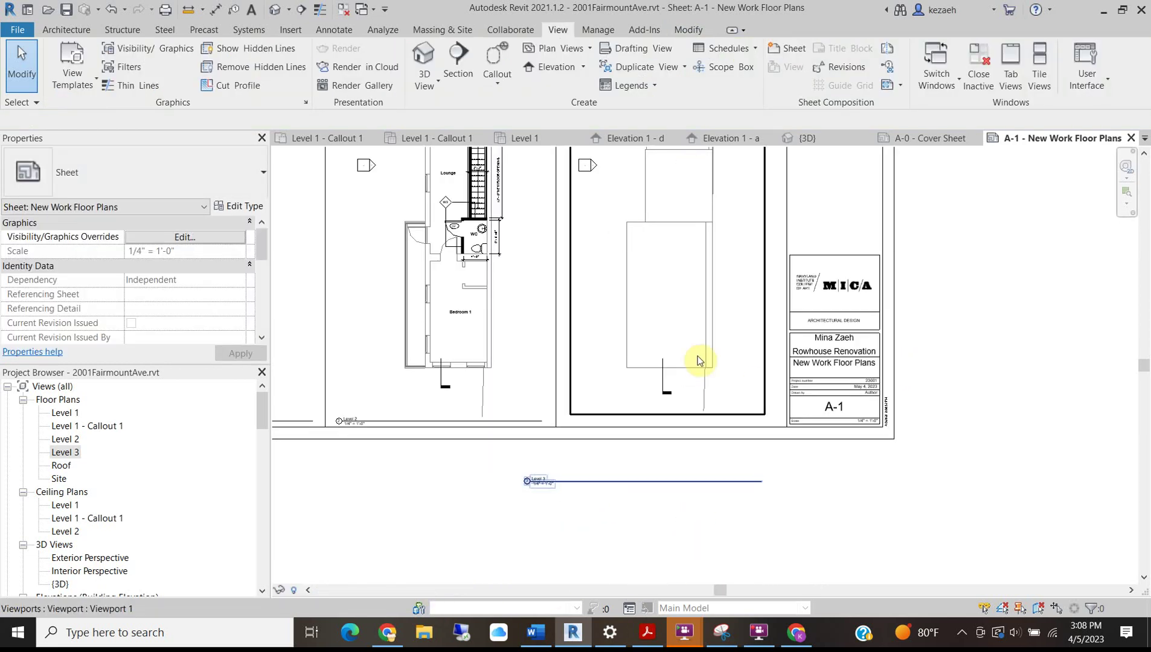
Move the Level 3 viewport title up and shorten its title line.
{"action": "left_click_drag", "start_coordinate": [563, 489], "coordinate": [607, 429]}
{"action": "left_click_drag", "start_coordinate": [805, 422], "coordinate": [769, 424]}
{"action": "left_click", "coordinate": [969, 388]}
{"action": "scroll", "coordinate": [553, 411], "scroll_direction": "down", "scroll_amount": 4}
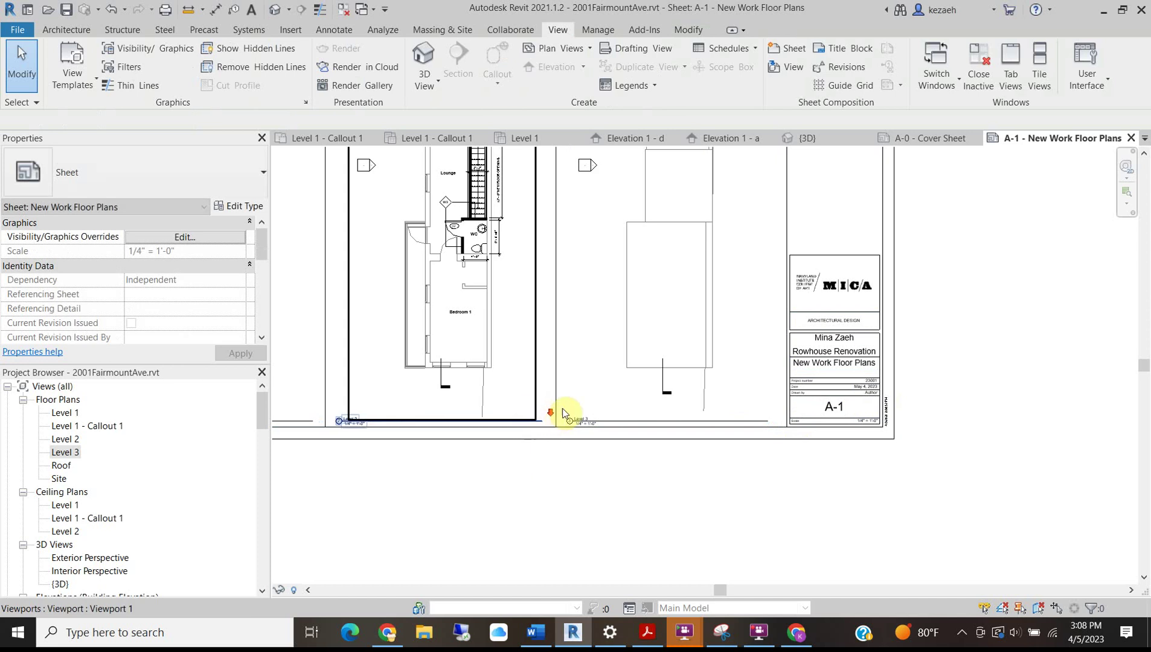
{"action": "scroll", "coordinate": [310, 380], "scroll_direction": "up", "scroll_amount": 3}
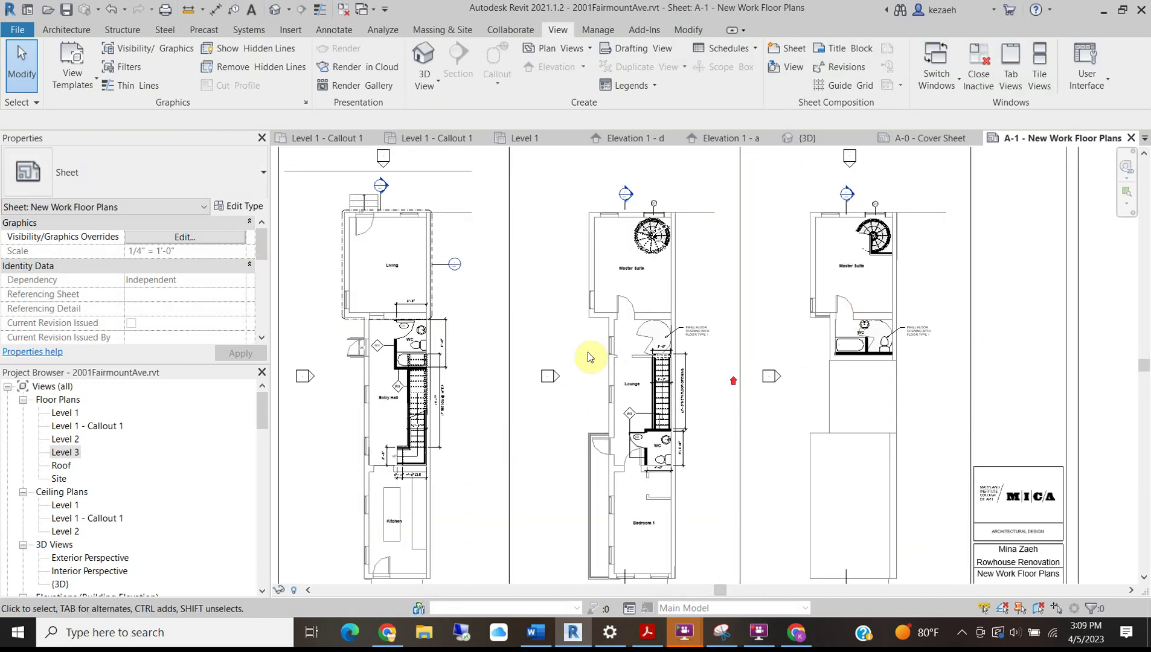
{"action": "scroll", "coordinate": [590, 349], "scroll_direction": "up", "scroll_amount": 5}
{"action": "scroll", "coordinate": [647, 267], "scroll_direction": "down", "scroll_amount": 3}
Activate the Level 3 plan to inspect the WC and infill floor areas, then deactivate it.
{"action": "middle_click_drag", "start_coordinate": [727, 437], "coordinate": [563, 462]}
{"action": "double_click", "coordinate": [762, 454]}
{"action": "scroll", "coordinate": [695, 336], "scroll_direction": "up", "scroll_amount": 3}
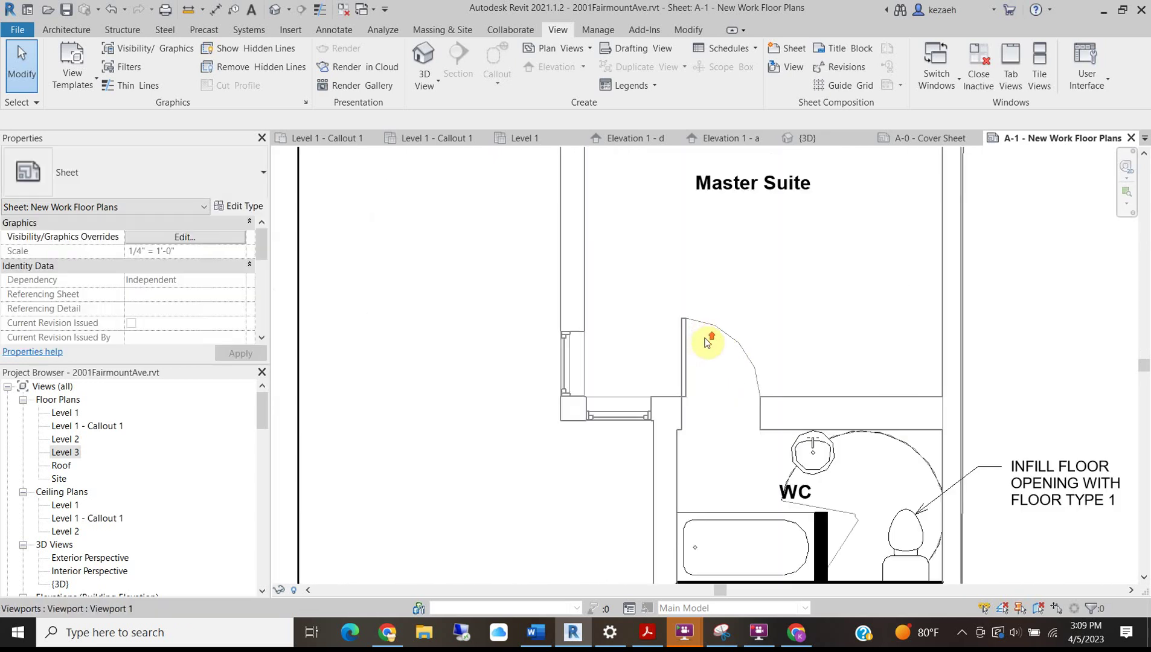
{"action": "scroll", "coordinate": [698, 375], "scroll_direction": "up", "scroll_amount": 1}
{"action": "scroll", "coordinate": [698, 376], "scroll_direction": "down", "scroll_amount": 3}
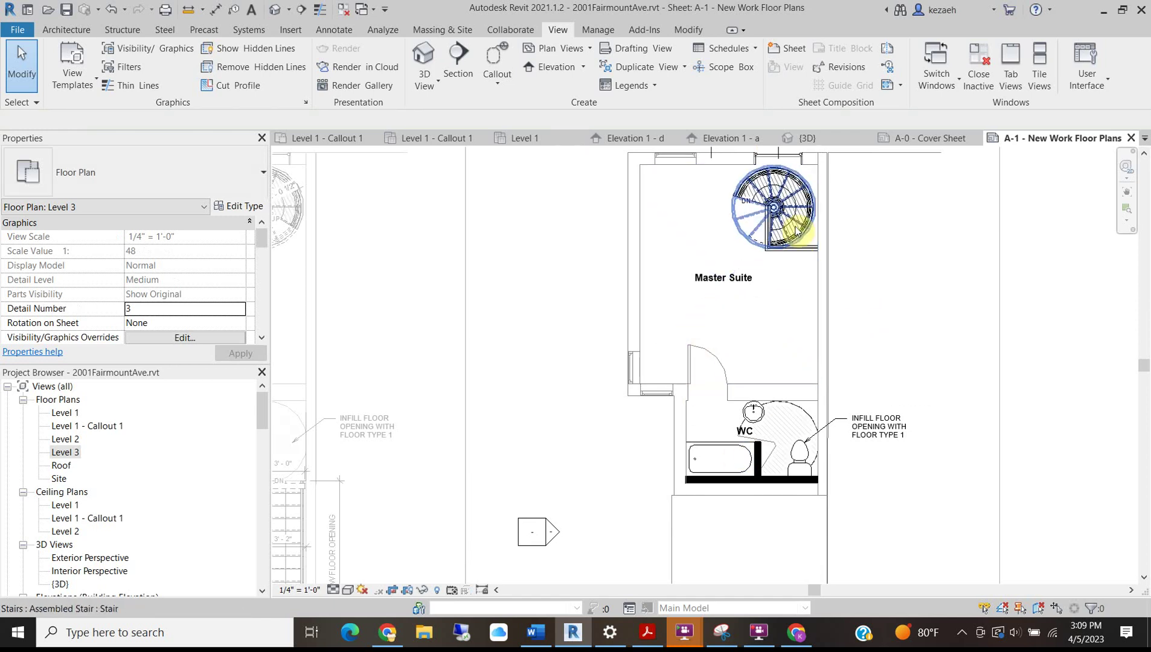
{"action": "scroll", "coordinate": [583, 306], "scroll_direction": "down", "scroll_amount": 2}
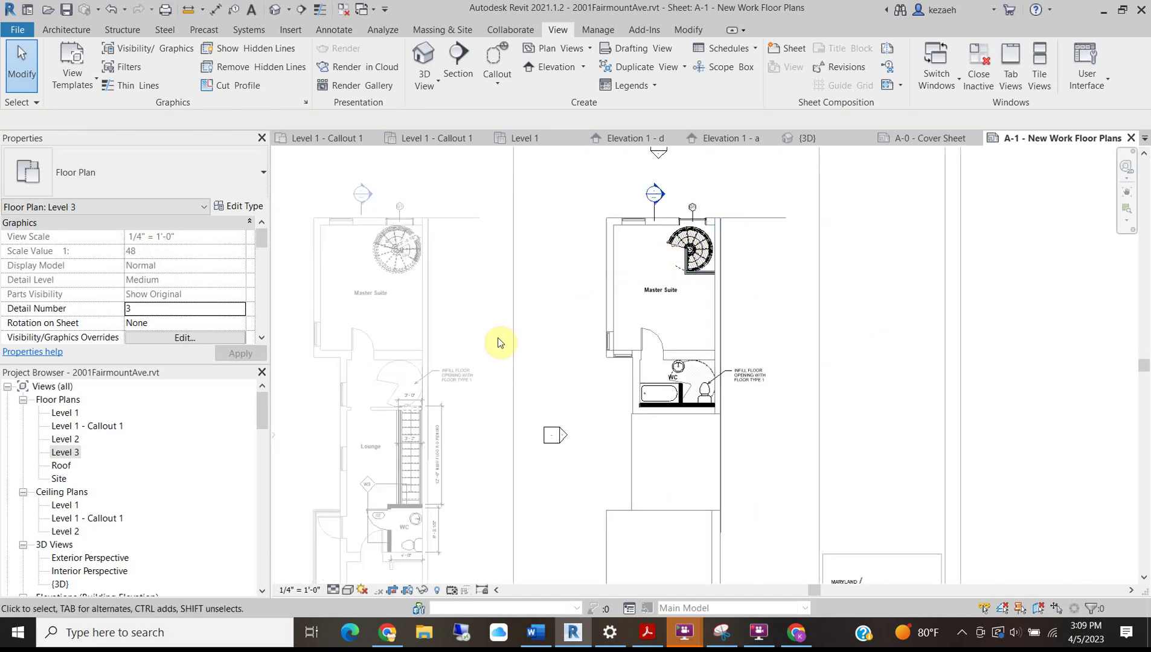
{"action": "middle_click_drag", "start_coordinate": [490, 339], "coordinate": [576, 340]}
{"action": "double_click", "coordinate": [945, 265]}
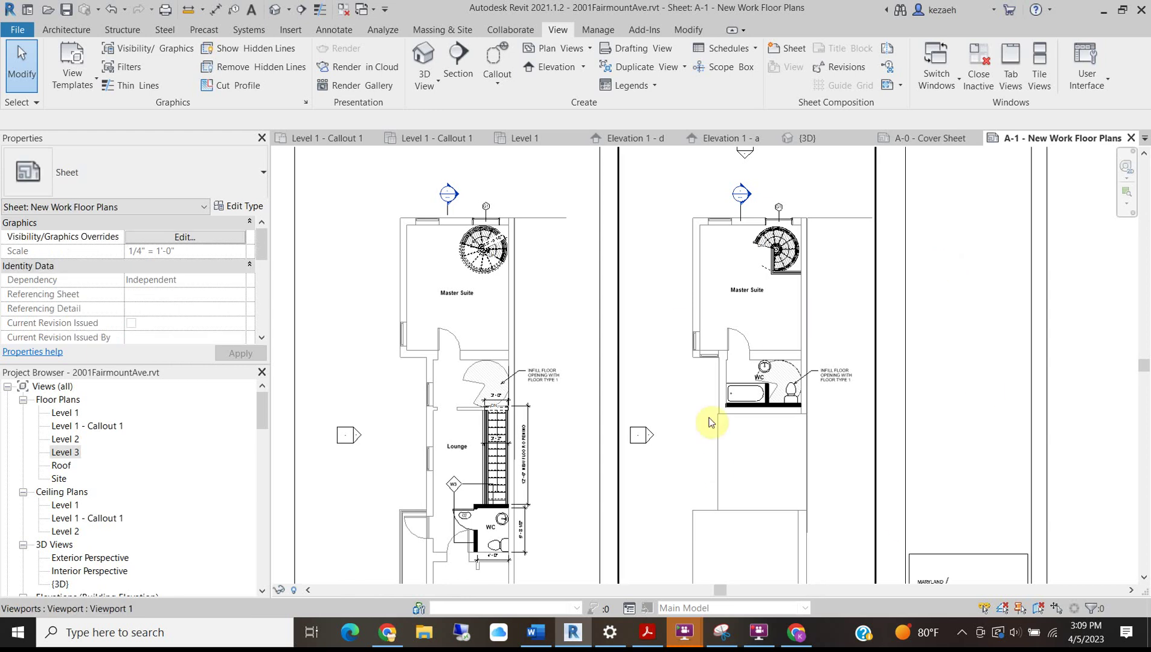
{"action": "middle_click_drag", "start_coordinate": [711, 324], "coordinate": [676, 256]}
{"action": "scroll", "coordinate": [676, 256], "scroll_direction": "down", "scroll_amount": 2}
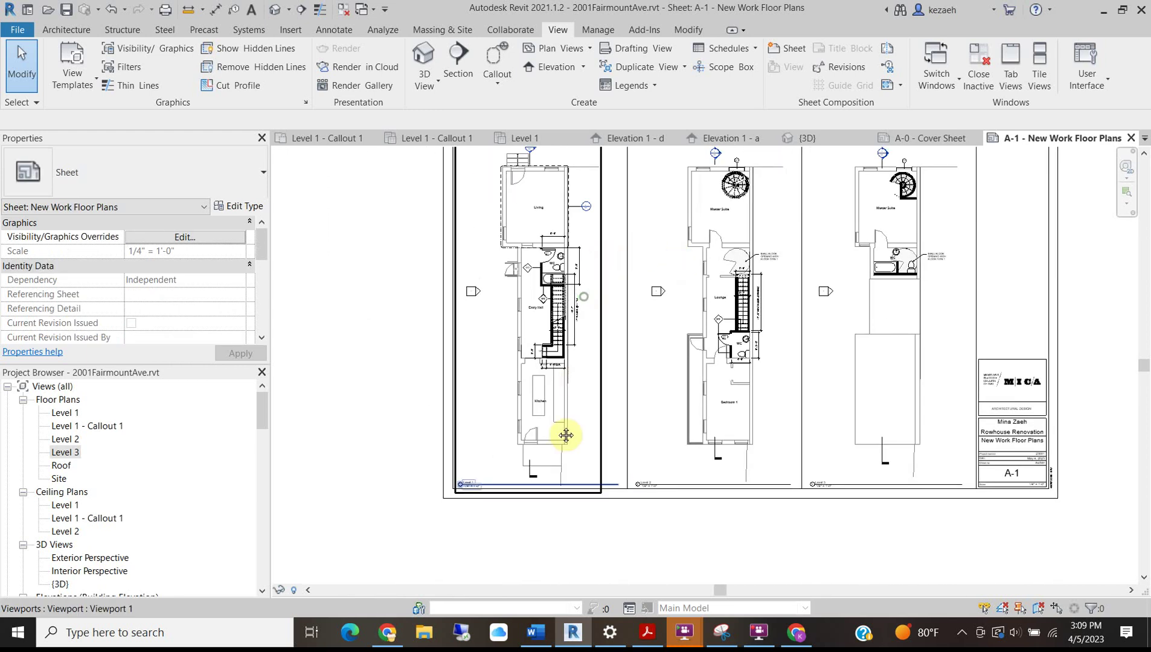
{"action": "scroll", "coordinate": [521, 280], "scroll_direction": "down", "scroll_amount": 2}
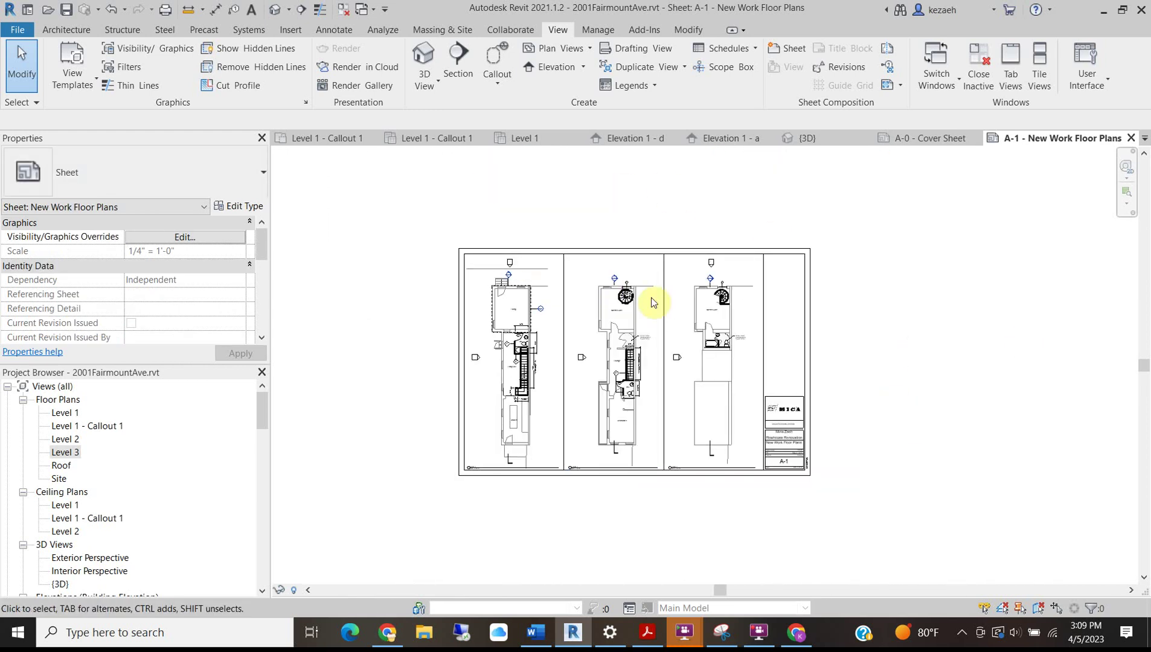
Save the project and create sheet A-2 with the MICA D 22 x 34 Horizontal title block.
{"action": "left_click", "coordinate": [67, 10]}
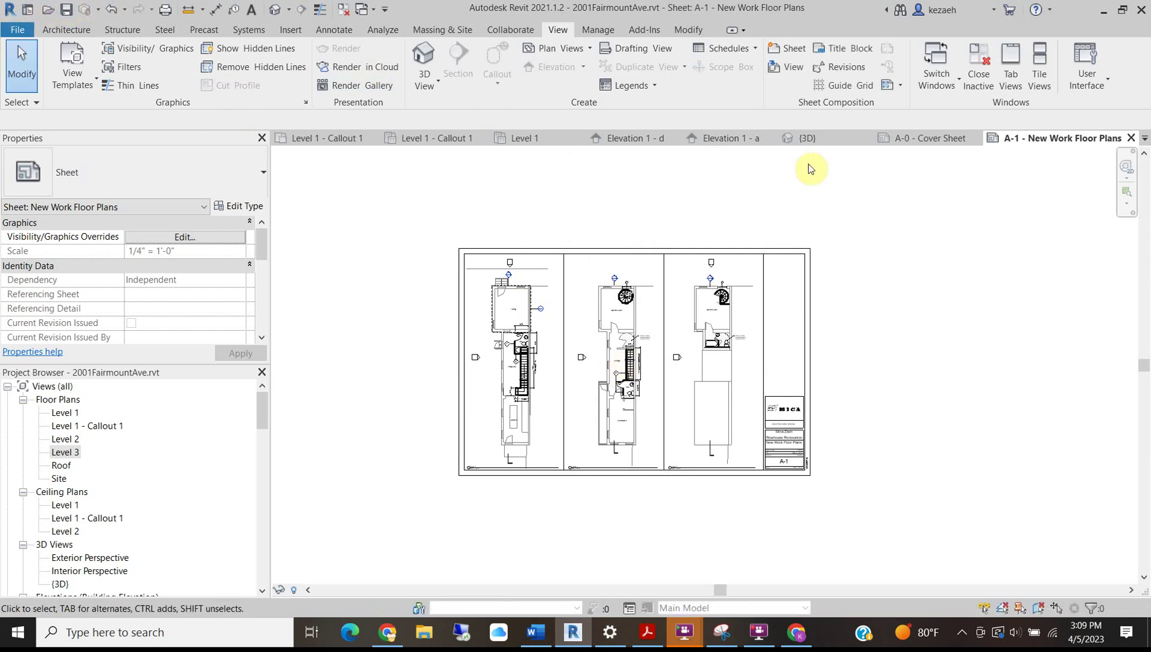
{"action": "left_click", "coordinate": [783, 48]}
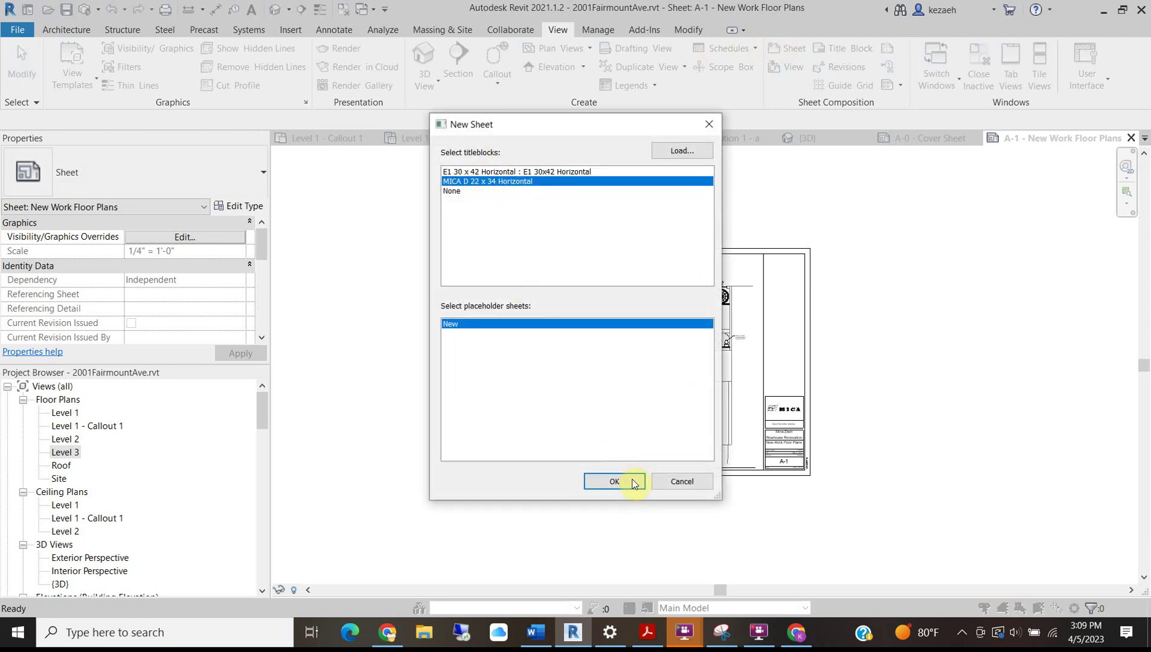
{"action": "left_click", "coordinate": [628, 483]}
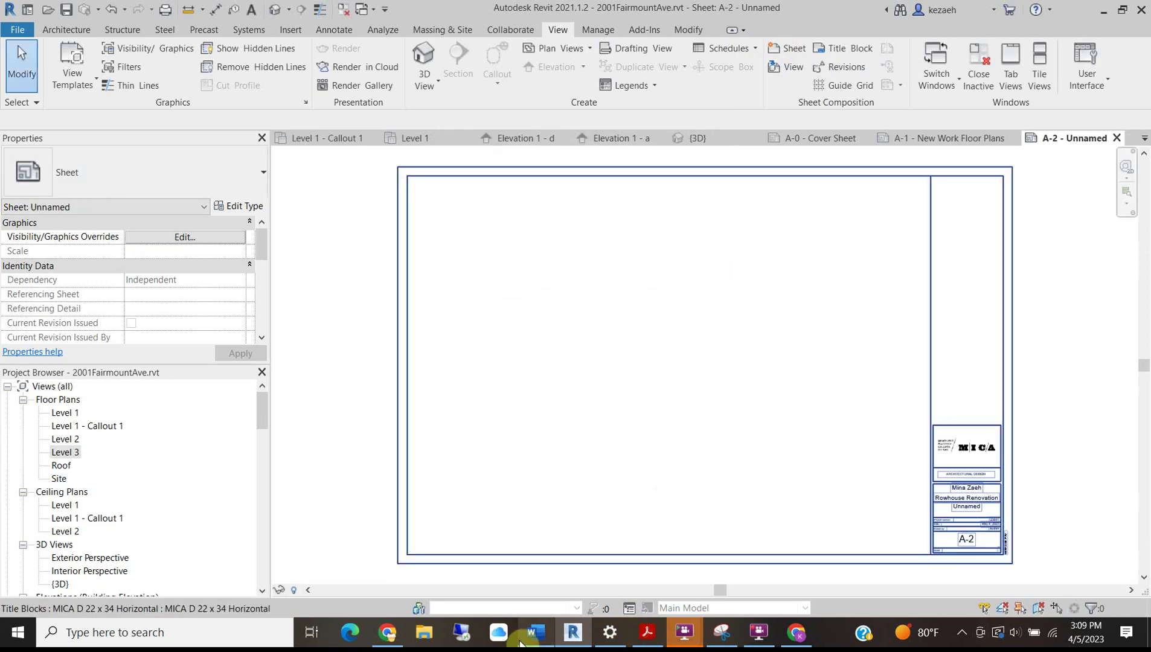
Check the project brief in Word, then return to Revit.
{"action": "left_click", "coordinate": [538, 635]}
{"action": "scroll", "coordinate": [493, 494], "scroll_direction": "down", "scroll_amount": 2}
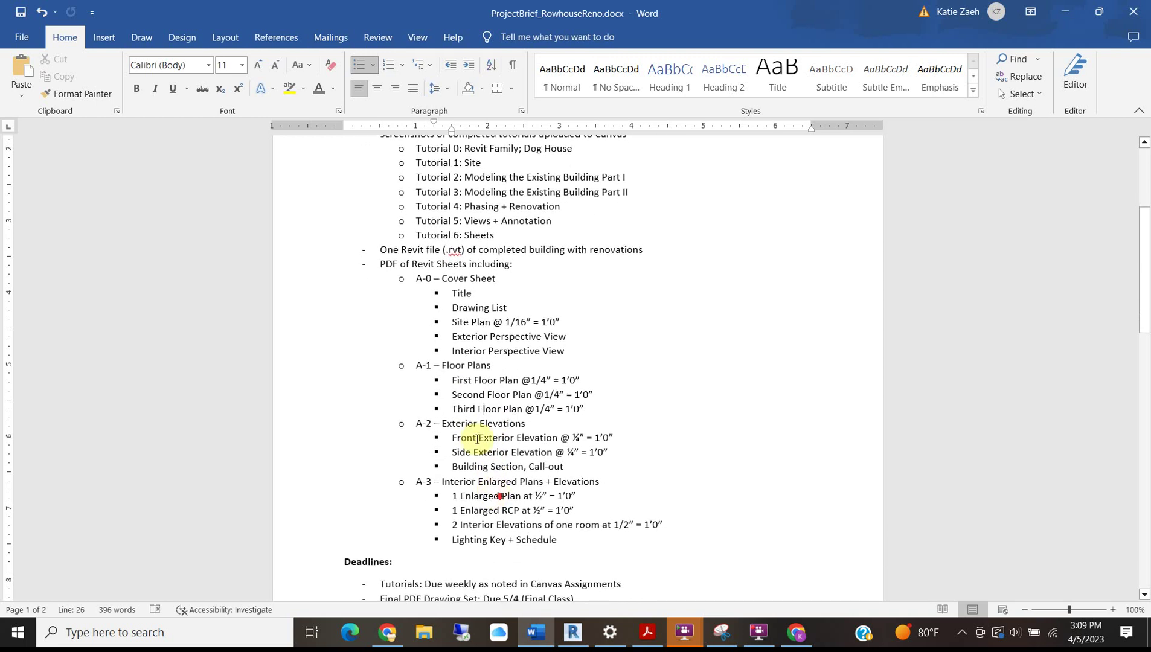
{"action": "left_click", "coordinate": [1063, 11]}
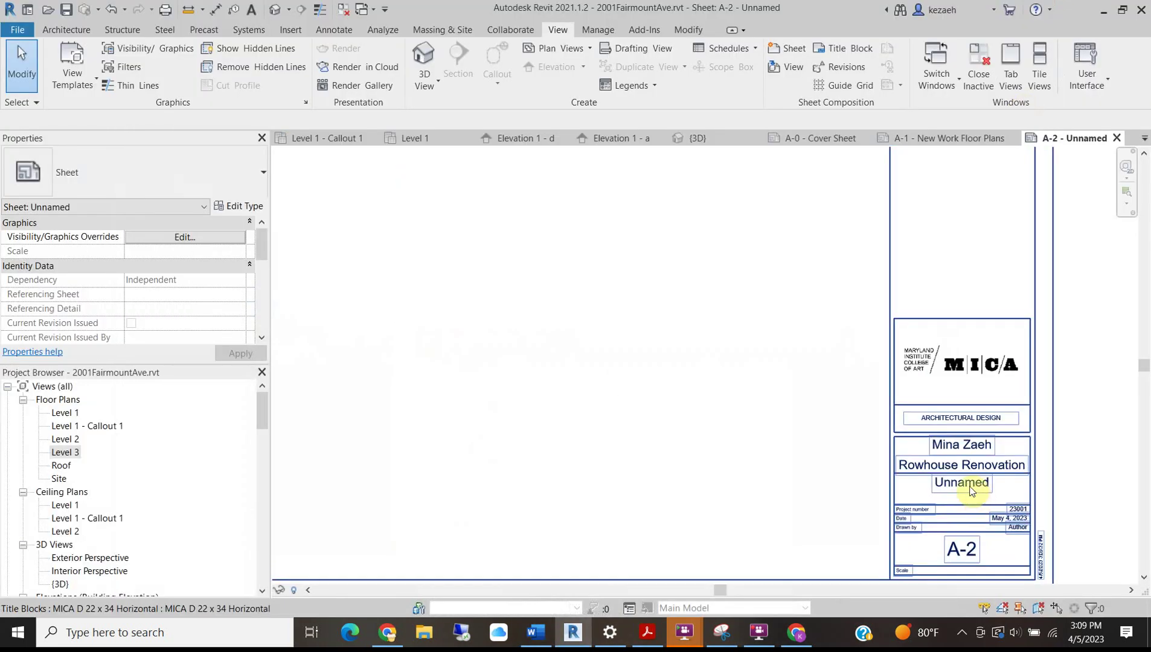
Name sheet A-2 'Exterior Elevations' in its title block.
{"action": "scroll", "coordinate": [969, 495], "scroll_direction": "up", "scroll_amount": 4}
{"action": "left_click", "coordinate": [966, 481]}
{"action": "left_click", "coordinate": [966, 481]}
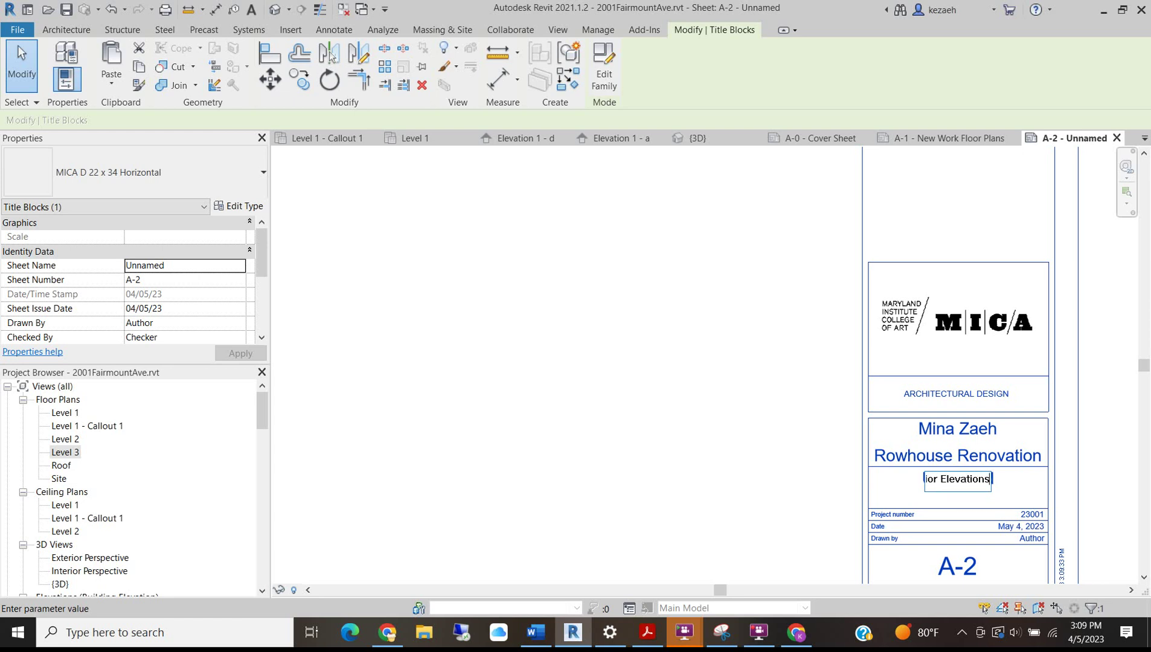
{"action": "left_click", "coordinate": [855, 485]}
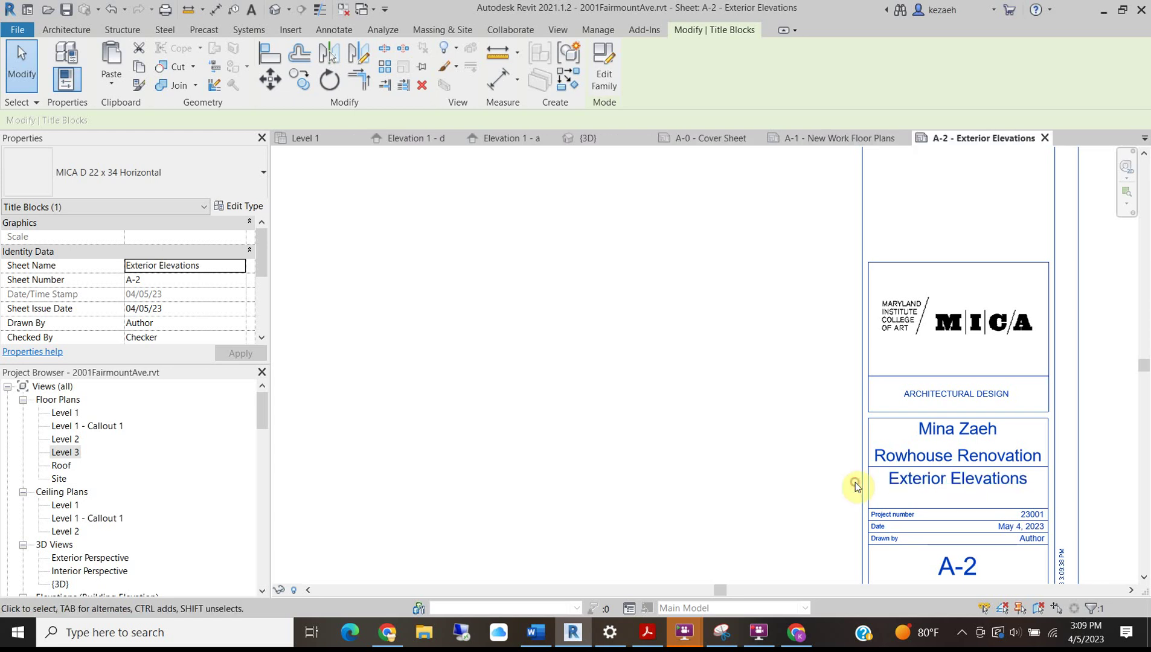
Zoom out to show the whole A-2 sheet, then bring up the project brief in Word.
{"action": "scroll", "coordinate": [708, 403], "scroll_direction": "down", "scroll_amount": 2}
{"action": "scroll", "coordinate": [707, 404], "scroll_direction": "down", "scroll_amount": 2}
{"action": "scroll", "coordinate": [515, 458], "scroll_direction": "down", "scroll_amount": 2}
{"action": "middle_click_drag", "start_coordinate": [488, 367], "coordinate": [545, 353]}
{"action": "mouse_move", "coordinate": [548, 629]}
{"action": "left_click", "coordinate": [539, 561]}
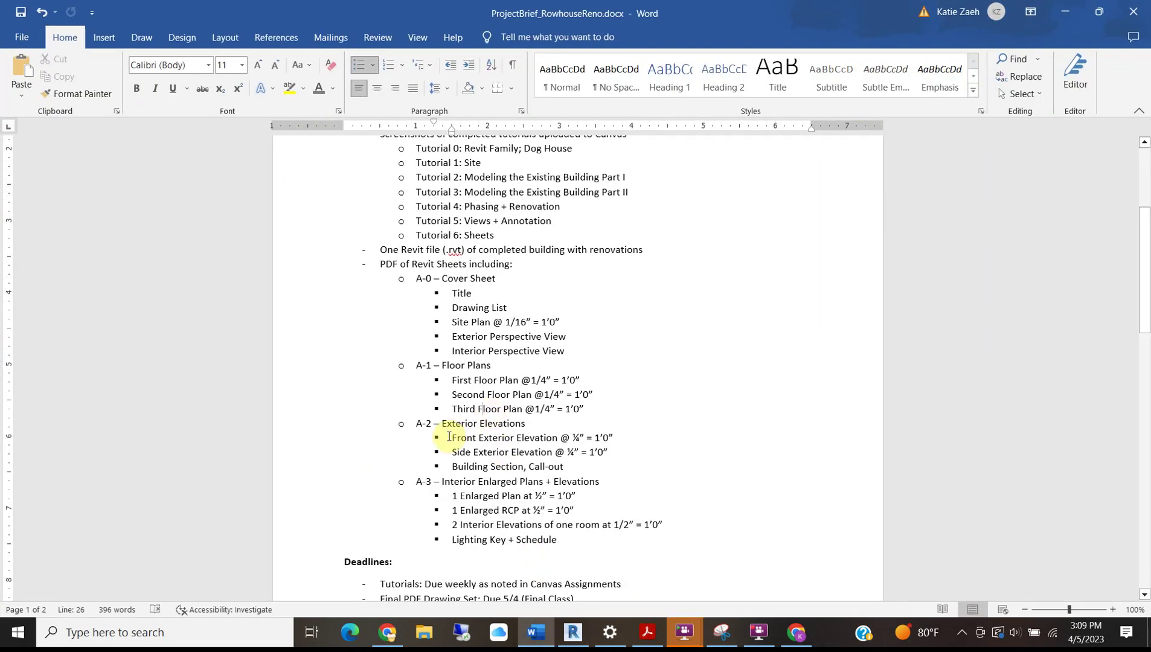
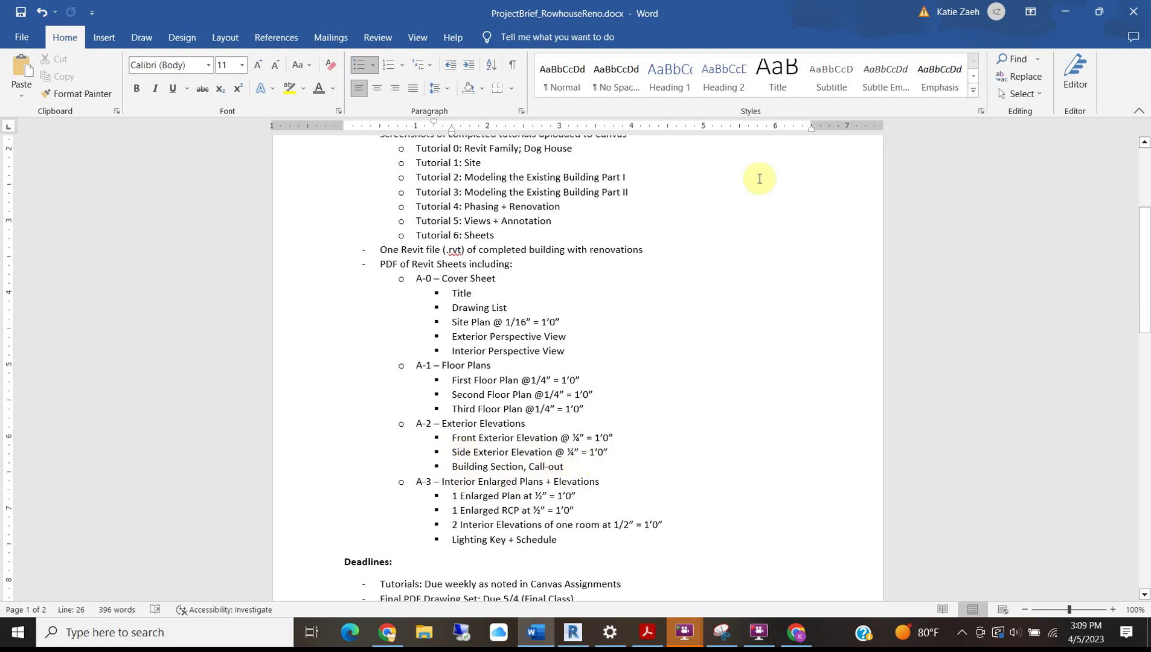
Minimize the Word project brief to return to the A-2 sheet in Revit.
{"action": "left_click", "coordinate": [1071, 13]}
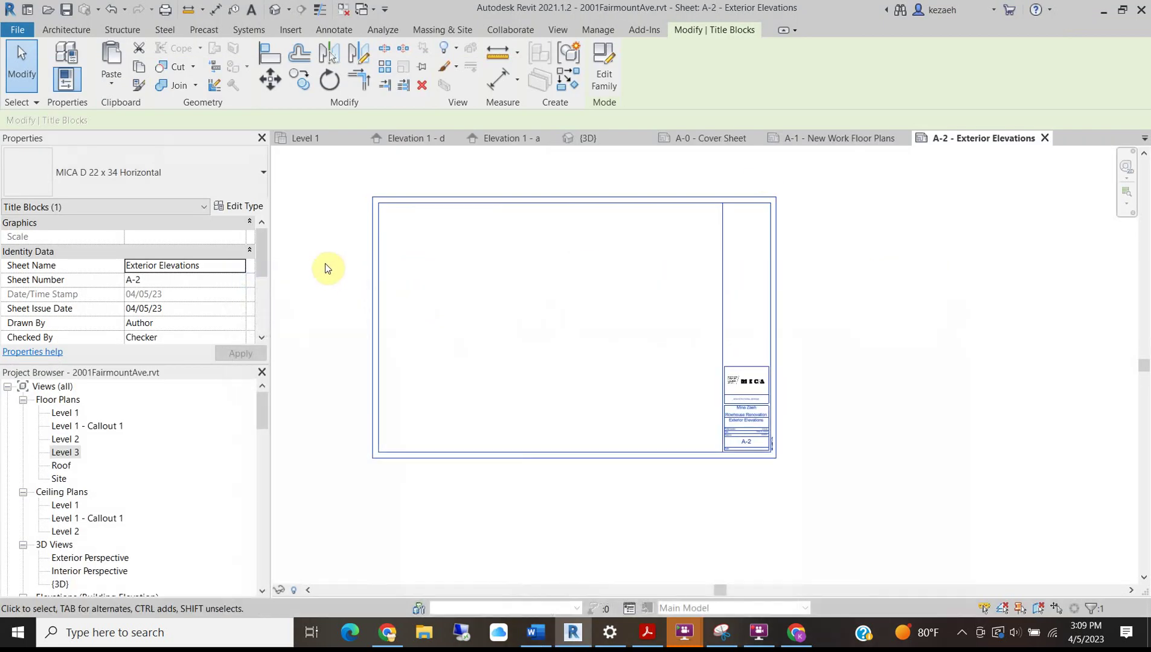
Place the North and West elevations side by side on sheet A-2, then show the Word brief.
{"action": "left_click", "coordinate": [335, 271]}
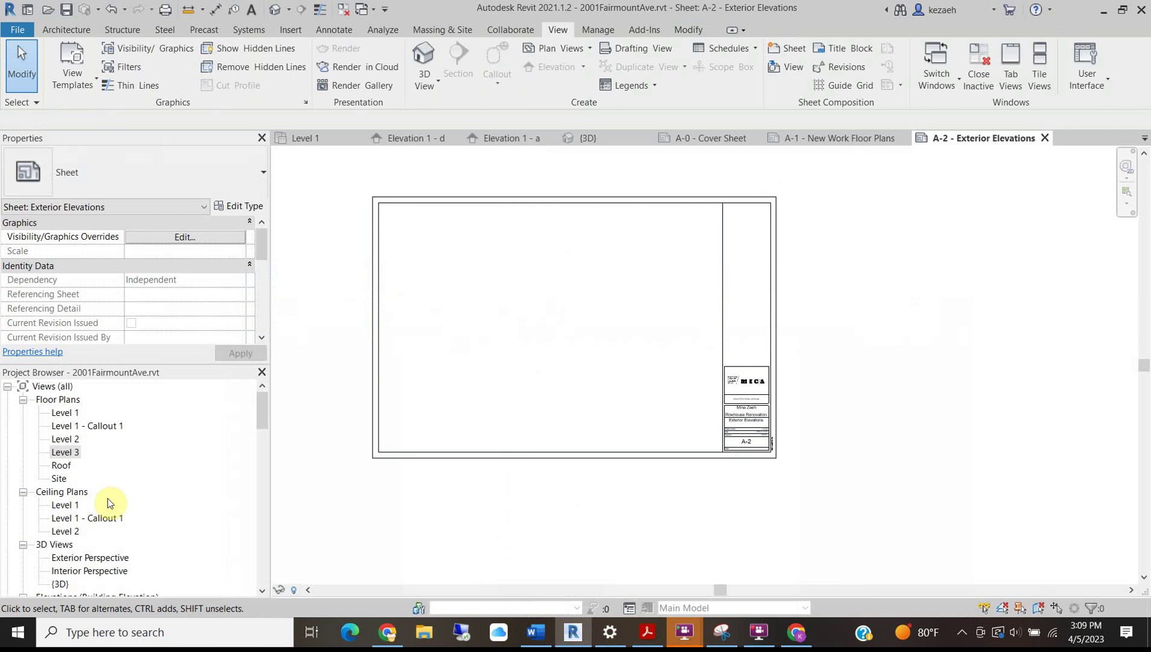
{"action": "left_click", "coordinate": [69, 414]}
{"action": "scroll", "coordinate": [56, 498], "scroll_direction": "down", "scroll_amount": 3}
{"action": "left_click_drag", "start_coordinate": [63, 484], "coordinate": [307, 363]}
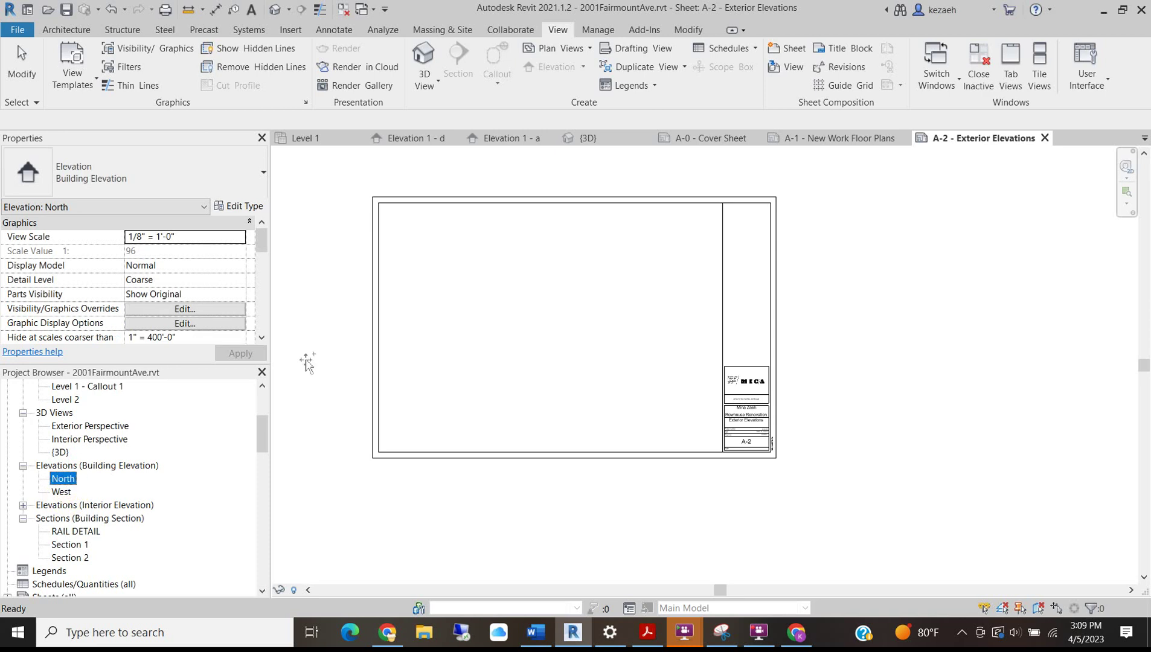
{"action": "left_click", "coordinate": [429, 272]}
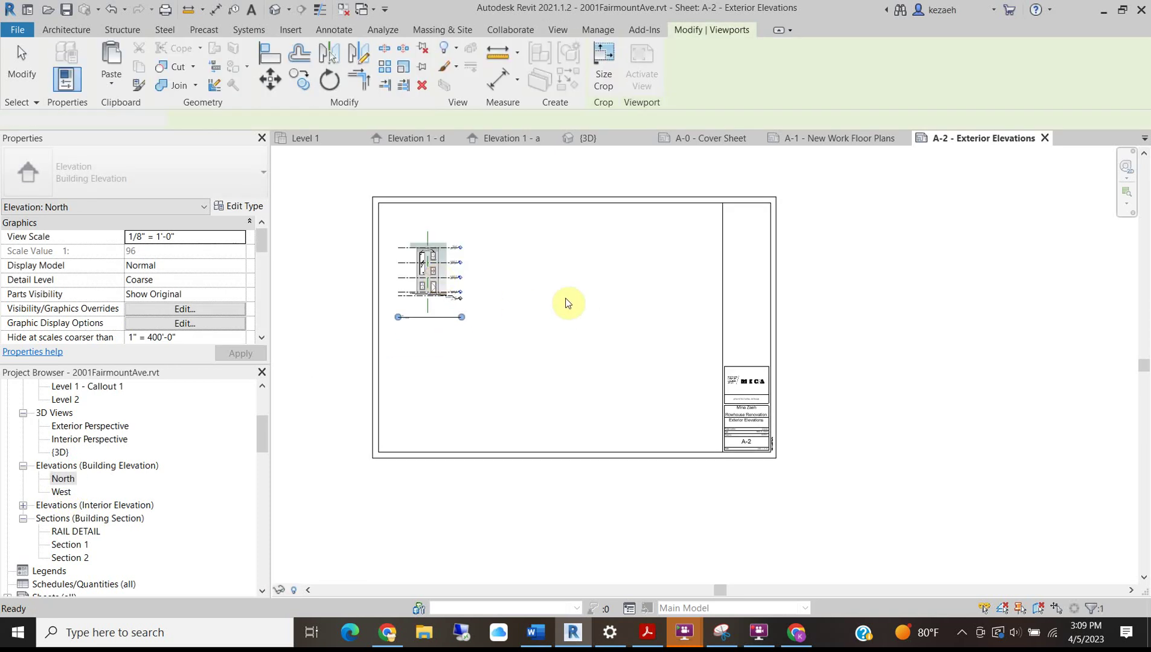
{"action": "left_click_drag", "start_coordinate": [59, 493], "coordinate": [233, 409]}
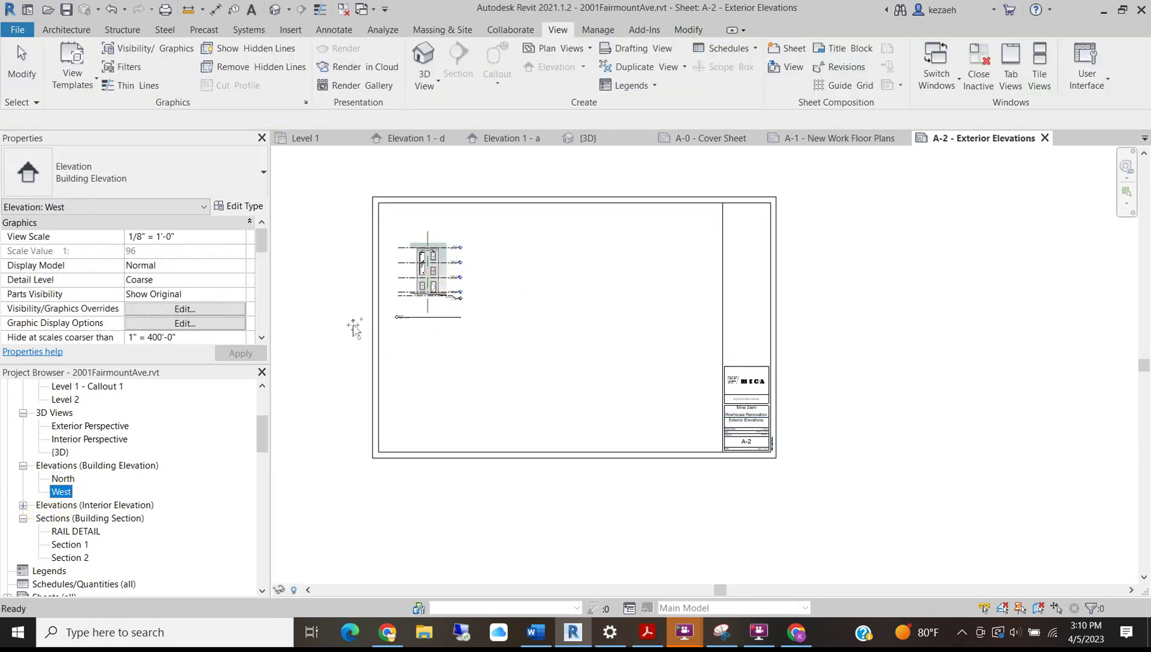
{"action": "left_click", "coordinate": [553, 271]}
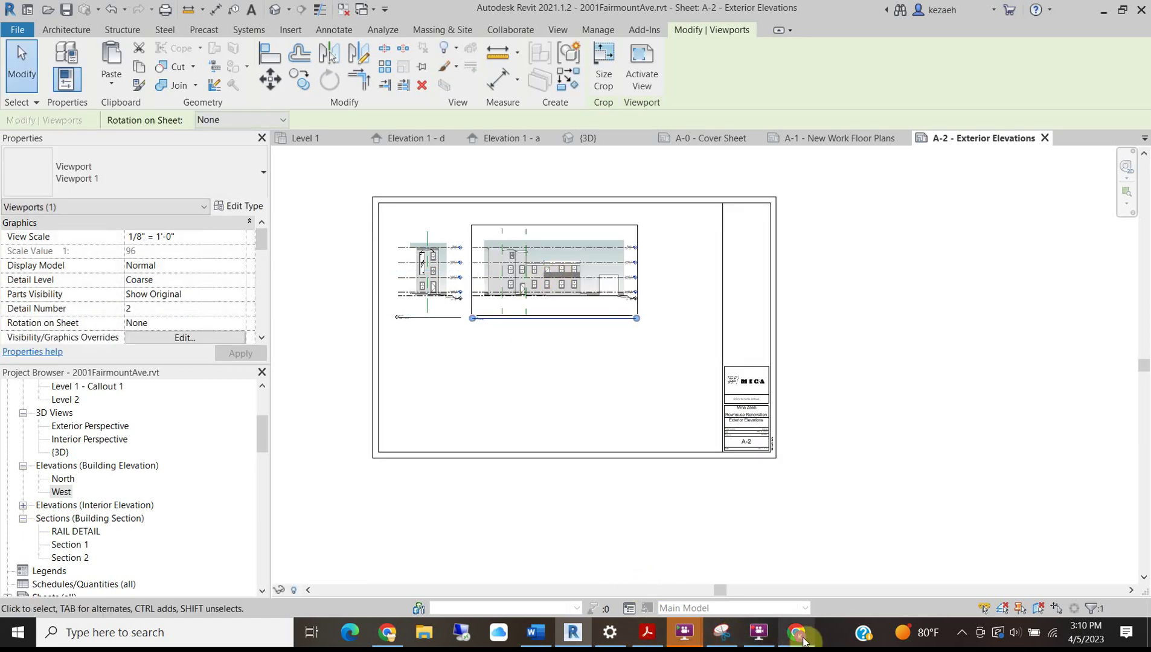
{"action": "mouse_move", "coordinate": [535, 632]}
{"action": "left_click", "coordinate": [541, 579]}
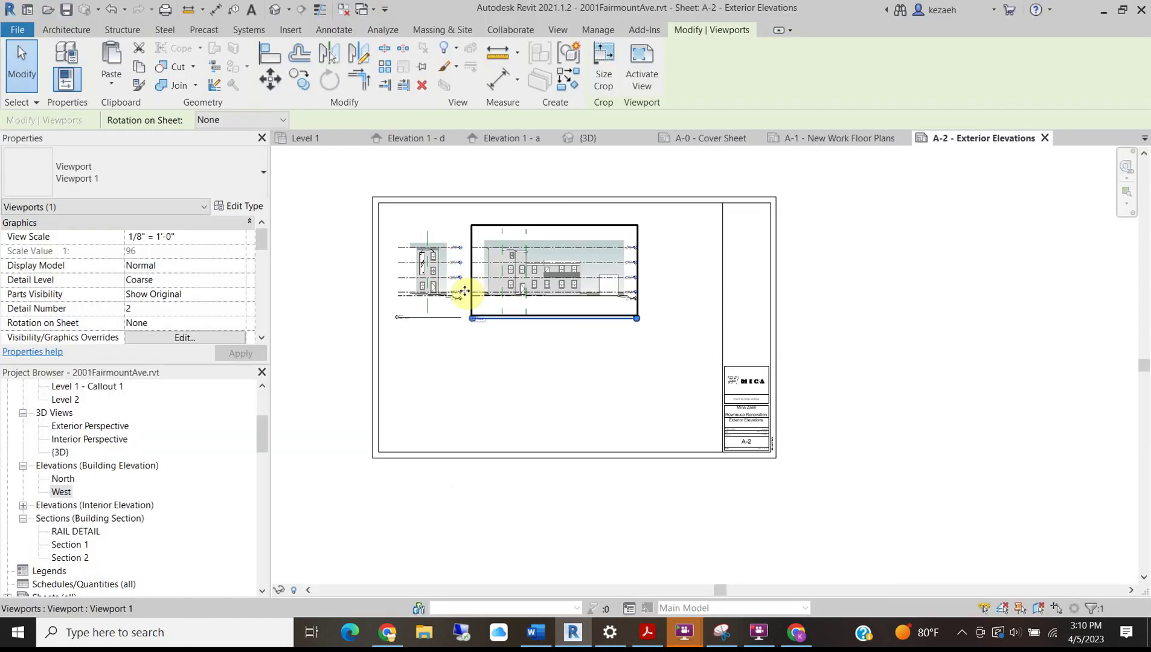
Set the North elevation viewport to 1/4" = 1'-0" and move it lower-left on the sheet.
{"action": "left_click", "coordinate": [420, 283]}
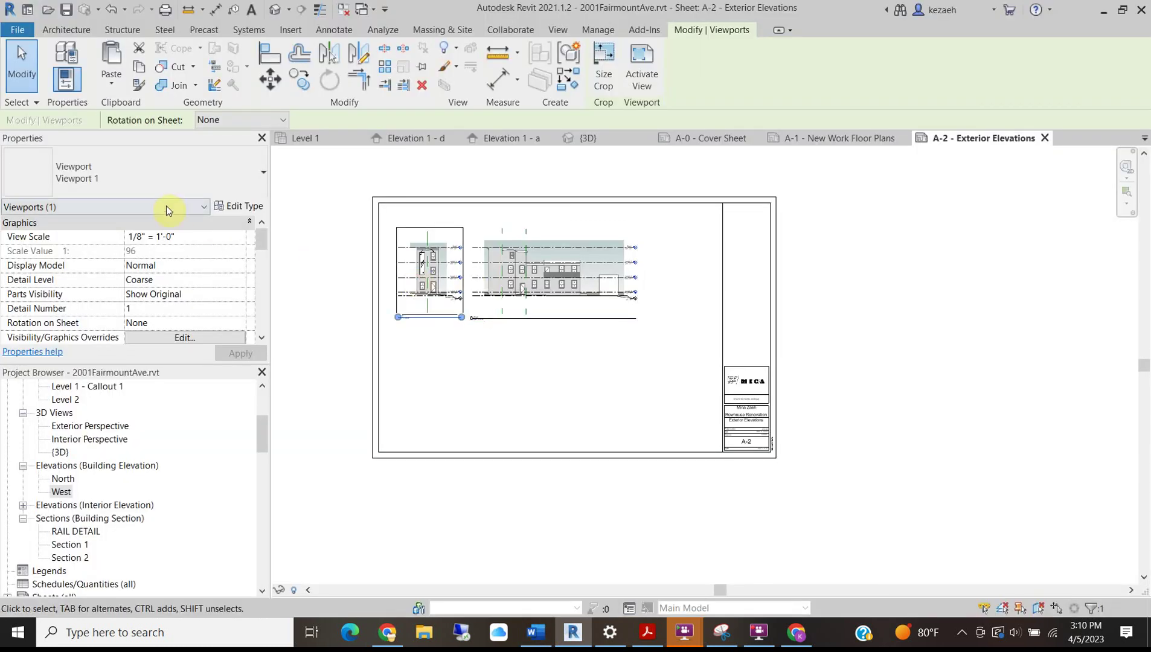
{"action": "left_click", "coordinate": [245, 240]}
{"action": "left_click", "coordinate": [143, 288]}
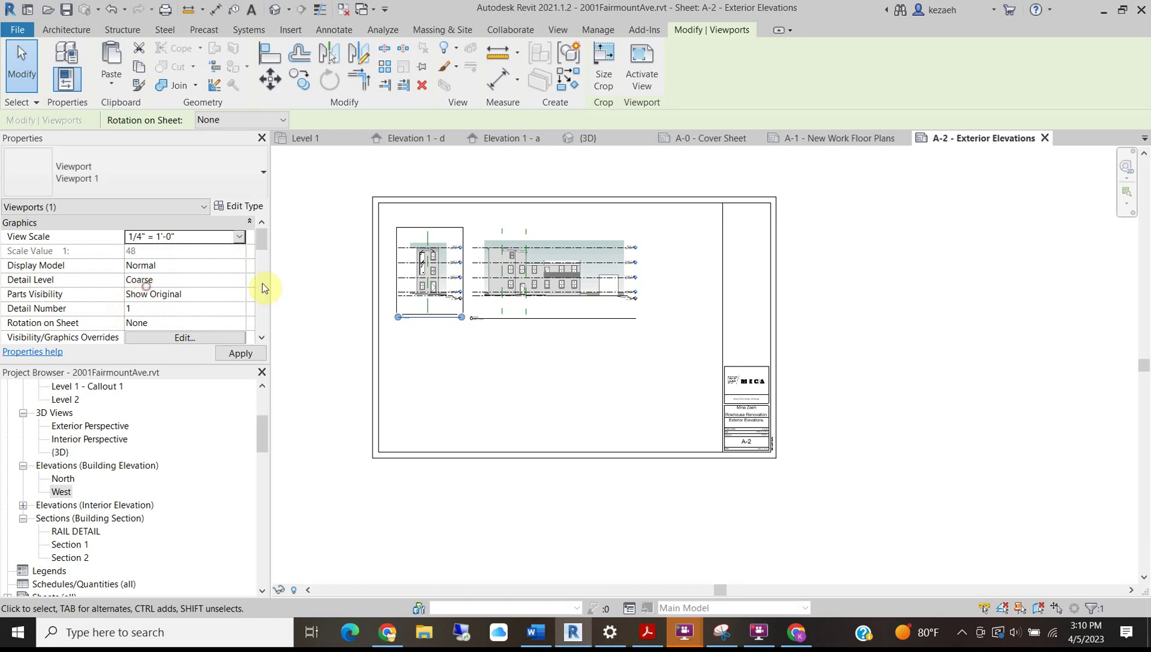
{"action": "left_click_drag", "start_coordinate": [450, 236], "coordinate": [392, 352]}
{"action": "left_click", "coordinate": [547, 357]}
Set the West elevation viewport to 1/4" = 1'-0" and move it down-left on the sheet.
{"action": "left_click", "coordinate": [527, 259]}
{"action": "left_click", "coordinate": [240, 237]}
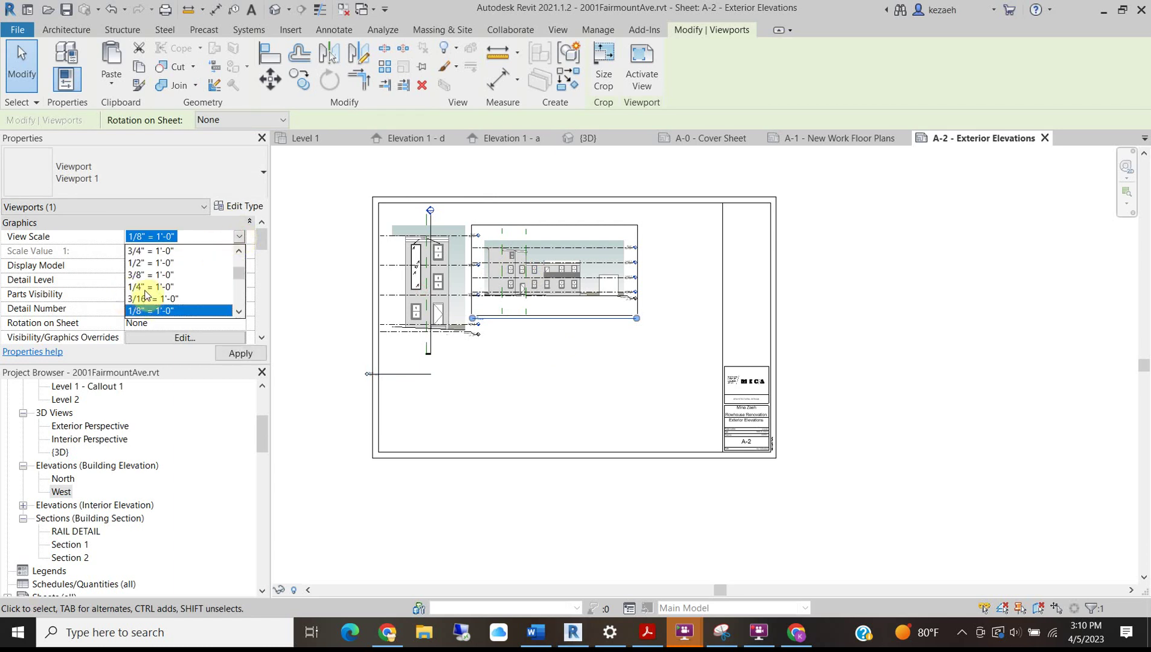
{"action": "left_click", "coordinate": [149, 287]}
{"action": "left_click_drag", "start_coordinate": [579, 266], "coordinate": [532, 379]}
{"action": "left_click", "coordinate": [303, 252]}
{"action": "scroll", "coordinate": [411, 257], "scroll_direction": "up", "scroll_amount": 4}
{"action": "scroll", "coordinate": [411, 257], "scroll_direction": "down", "scroll_amount": 2}
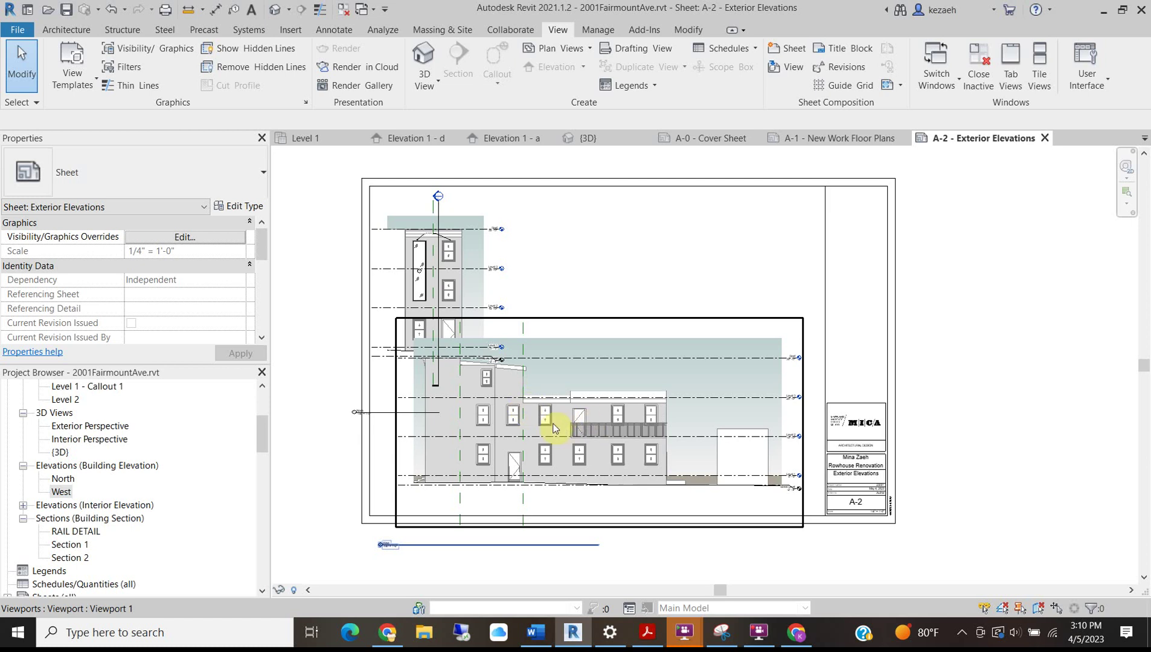
Reposition the North elevation higher and shift the West elevation left on sheet A-2.
{"action": "scroll", "coordinate": [463, 257], "scroll_direction": "up", "scroll_amount": 4}
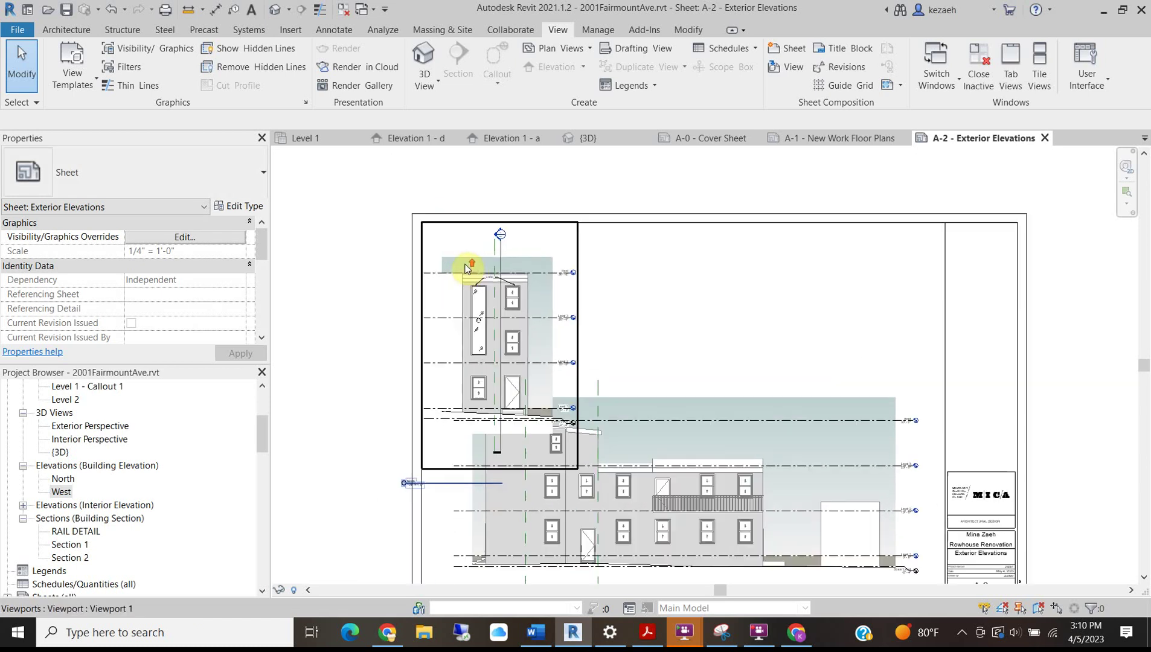
{"action": "left_click", "coordinate": [475, 243]}
{"action": "mouse_move", "coordinate": [467, 262]}
{"action": "left_mouse_down"}
{"action": "mouse_move", "coordinate": [465, 234]}
{"action": "mouse_move", "coordinate": [466, 261]}
{"action": "left_mouse_up"}
{"action": "scroll", "coordinate": [465, 260], "scroll_direction": "down", "scroll_amount": 1}
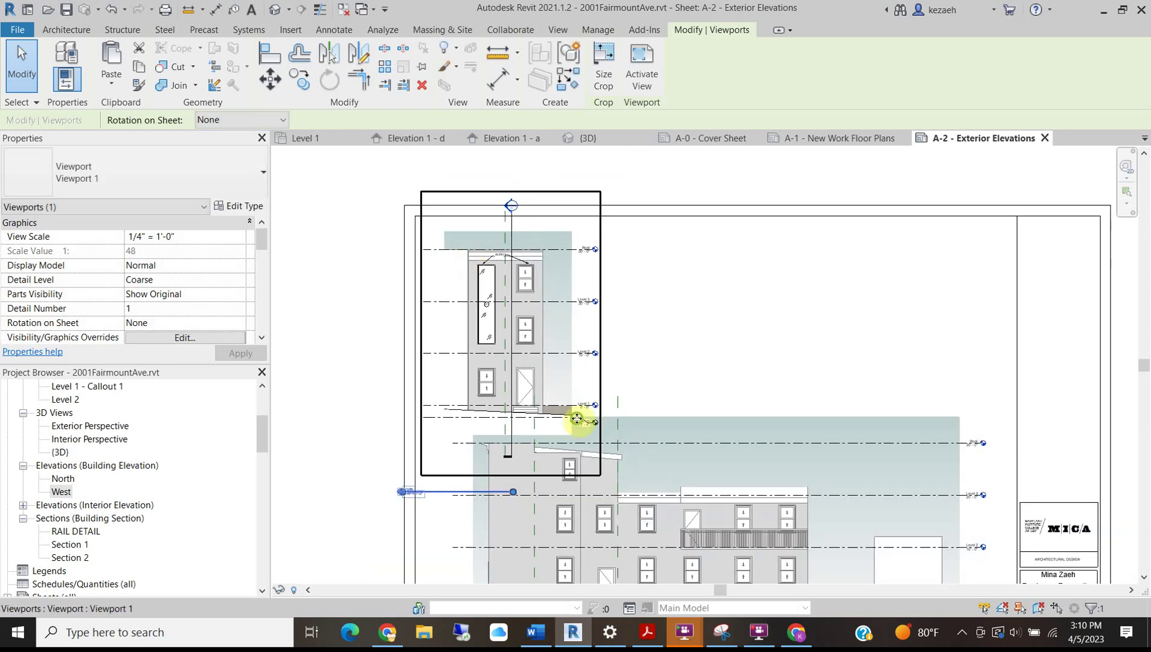
{"action": "middle_click_drag", "start_coordinate": [579, 417], "coordinate": [584, 252]}
{"action": "left_click", "coordinate": [318, 435]}
{"action": "left_click", "coordinate": [643, 415]}
{"action": "left_click_drag", "start_coordinate": [643, 415], "coordinate": [612, 416]}
{"action": "left_click", "coordinate": [725, 219]}
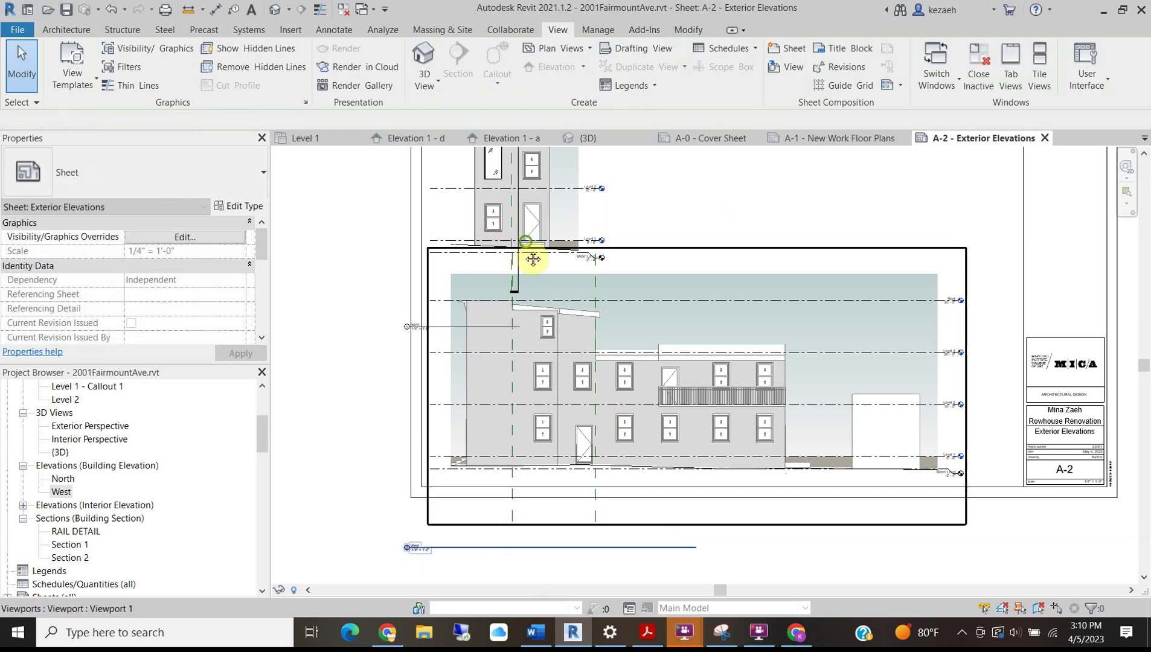
Nudge the upper North elevation slightly up and check the stacked layout against the title block.
{"action": "middle_click_drag", "start_coordinate": [388, 367], "coordinate": [377, 476]}
{"action": "left_click_drag", "start_coordinate": [457, 236], "coordinate": [458, 232]}
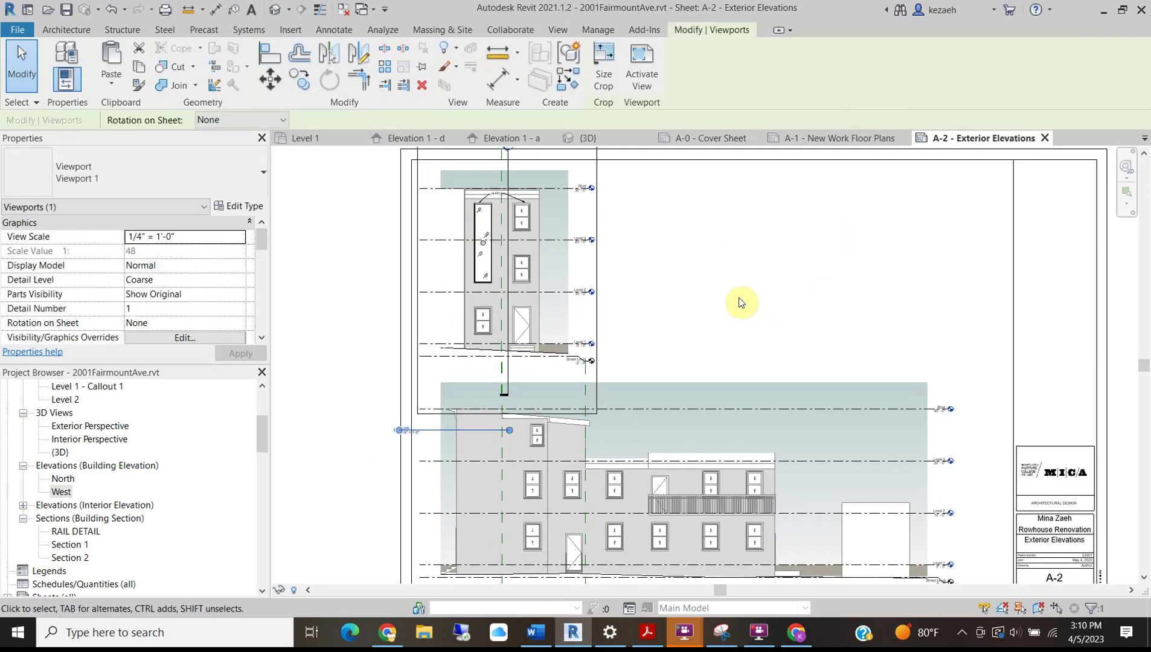
{"action": "scroll", "coordinate": [736, 287], "scroll_direction": "down", "scroll_amount": 3}
{"action": "left_click", "coordinate": [736, 288]}
{"action": "scroll", "coordinate": [577, 232], "scroll_direction": "up", "scroll_amount": 4}
{"action": "scroll", "coordinate": [577, 232], "scroll_direction": "up", "scroll_amount": 2}
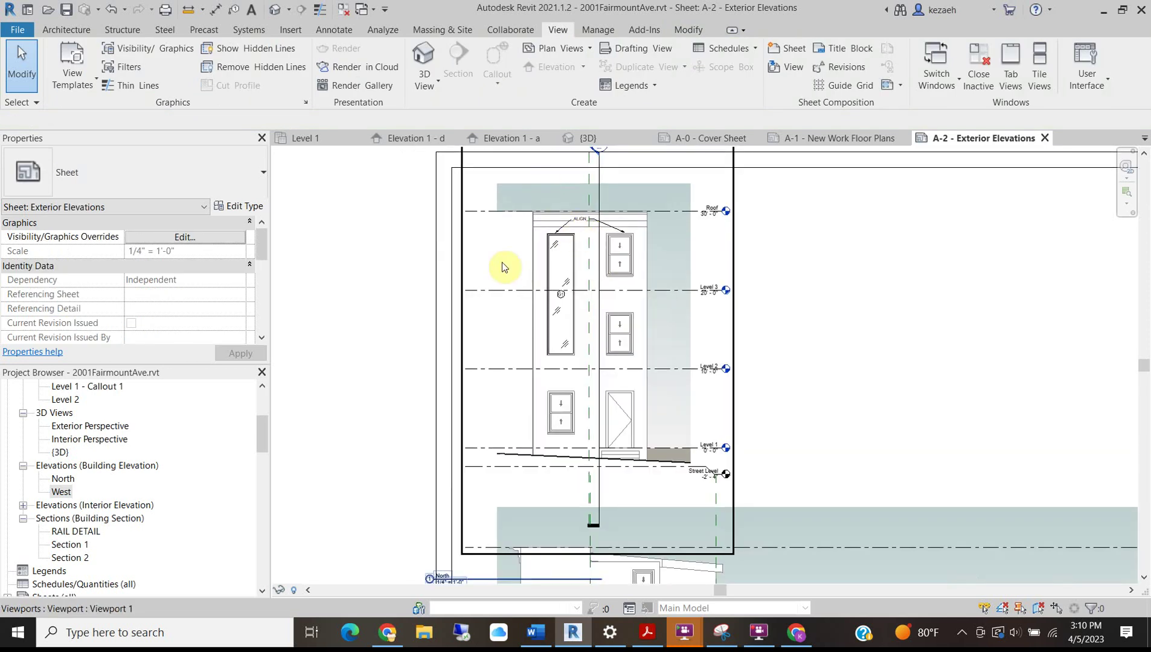
{"action": "scroll", "coordinate": [604, 505], "scroll_direction": "down", "scroll_amount": 2}
{"action": "middle_click_drag", "start_coordinate": [663, 514], "coordinate": [616, 336]}
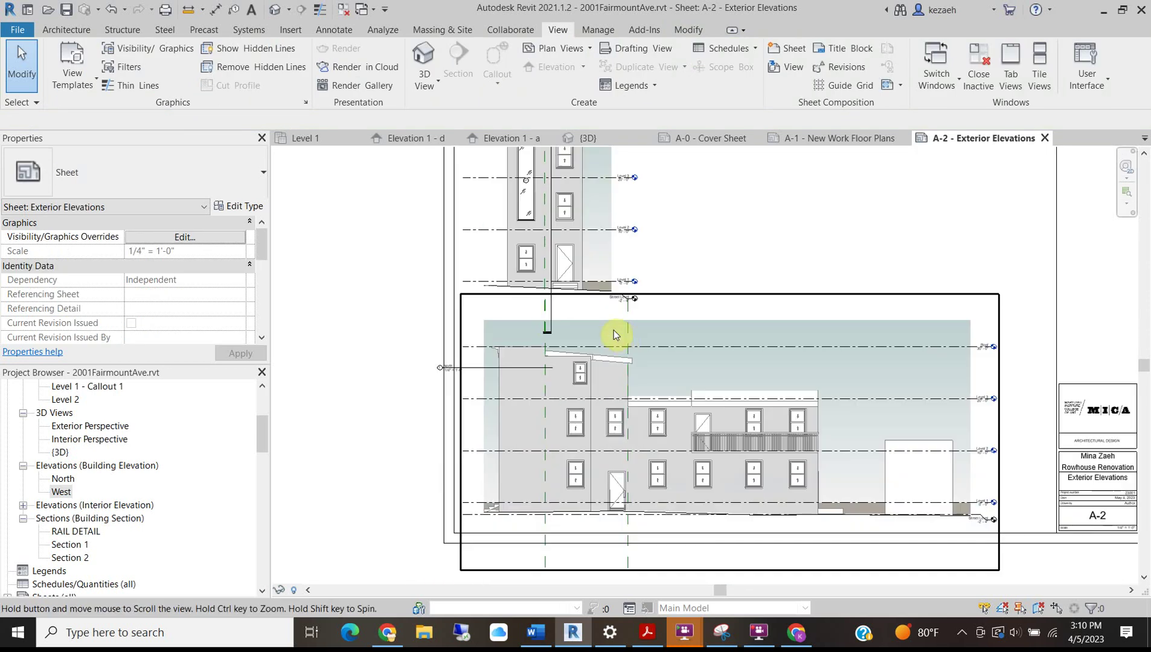
{"action": "scroll", "coordinate": [610, 195], "scroll_direction": "up", "scroll_amount": 5}
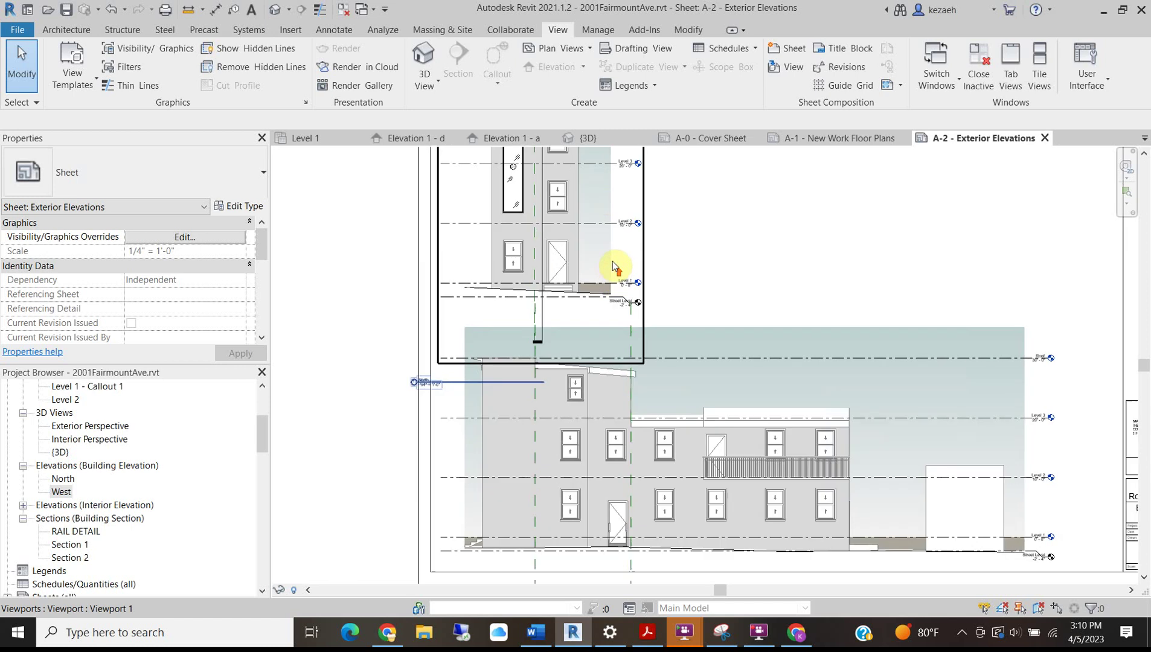
{"action": "scroll", "coordinate": [550, 302], "scroll_direction": "down", "scroll_amount": 3}
{"action": "middle_click_drag", "start_coordinate": [542, 201], "coordinate": [548, 552]}
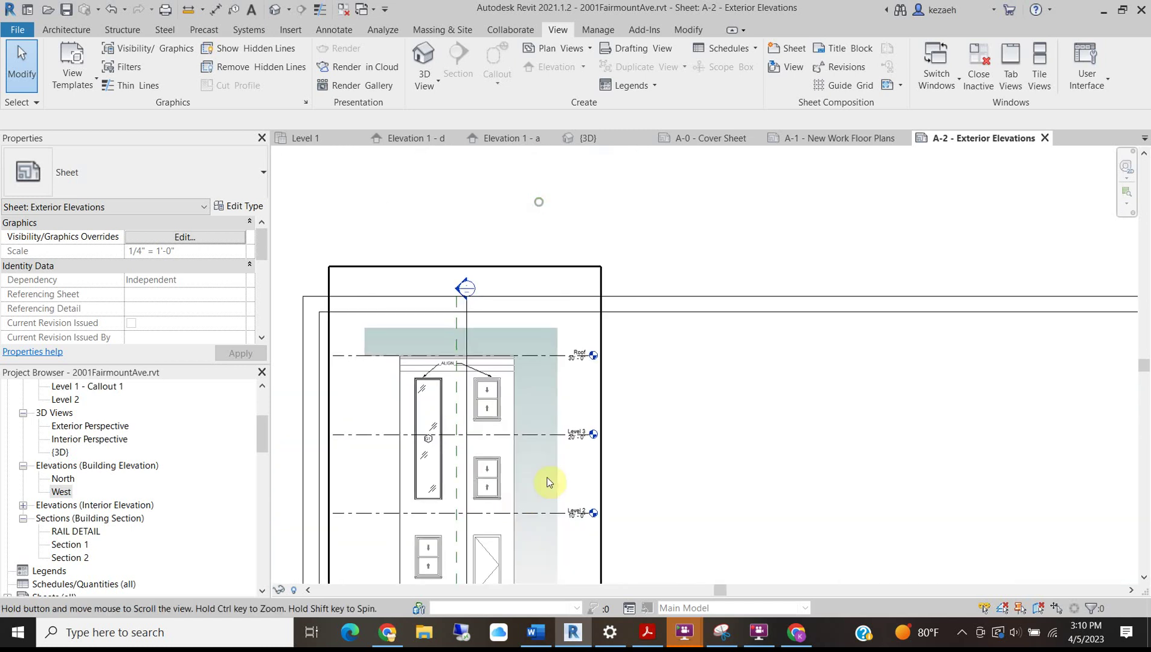
Activate the North elevation viewport and pull its crop region's top and left edges inward.
{"action": "double_click", "coordinate": [440, 345]}
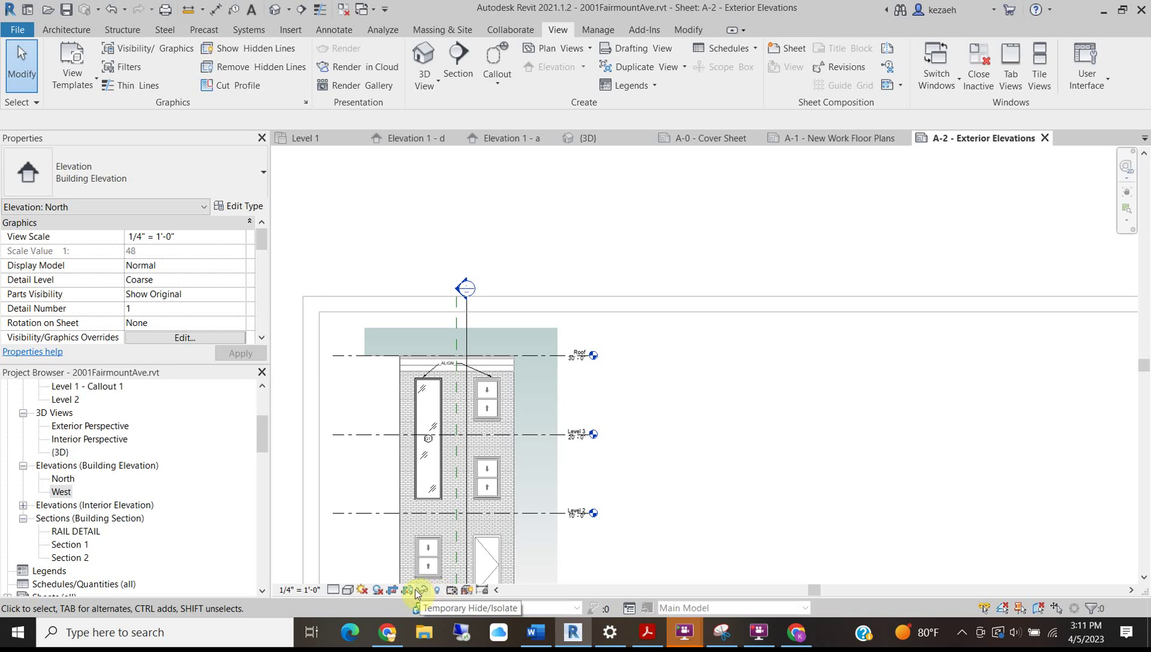
{"action": "left_click", "coordinate": [456, 328]}
{"action": "left_click_drag", "start_coordinate": [460, 327], "coordinate": [460, 335]}
{"action": "left_click_drag", "start_coordinate": [365, 488], "coordinate": [375, 488]}
{"action": "middle_click_drag", "start_coordinate": [374, 496], "coordinate": [375, 280]}
{"action": "scroll", "coordinate": [488, 459], "scroll_direction": "up", "scroll_amount": 2}
Shorten the section line's bottom end and bring its top end down to just above the roof.
{"action": "mouse_move", "coordinate": [458, 403]}
{"action": "left_mouse_down"}
{"action": "mouse_move", "coordinate": [457, 378]}
{"action": "mouse_move", "coordinate": [462, 424]}
{"action": "mouse_move", "coordinate": [455, 390]}
{"action": "left_mouse_up"}
{"action": "scroll", "coordinate": [463, 390], "scroll_direction": "down", "scroll_amount": 3}
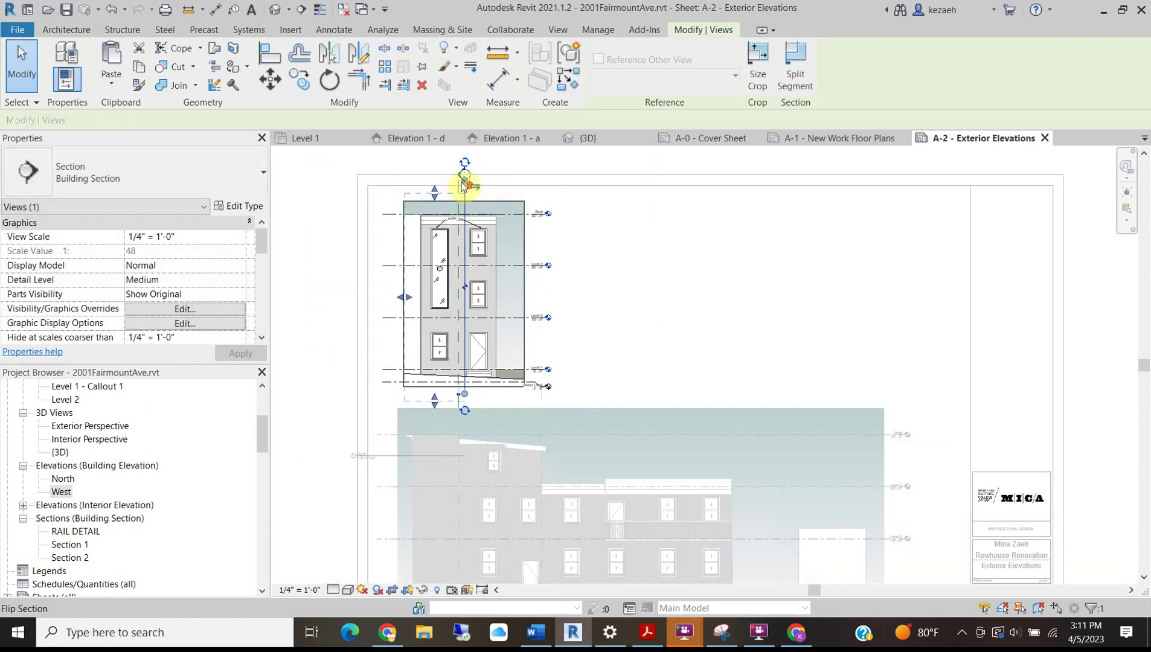
{"action": "scroll", "coordinate": [494, 194], "scroll_direction": "up", "scroll_amount": 3}
{"action": "left_click_drag", "start_coordinate": [462, 209], "coordinate": [460, 218]}
{"action": "scroll", "coordinate": [465, 215], "scroll_direction": "down", "scroll_amount": 3}
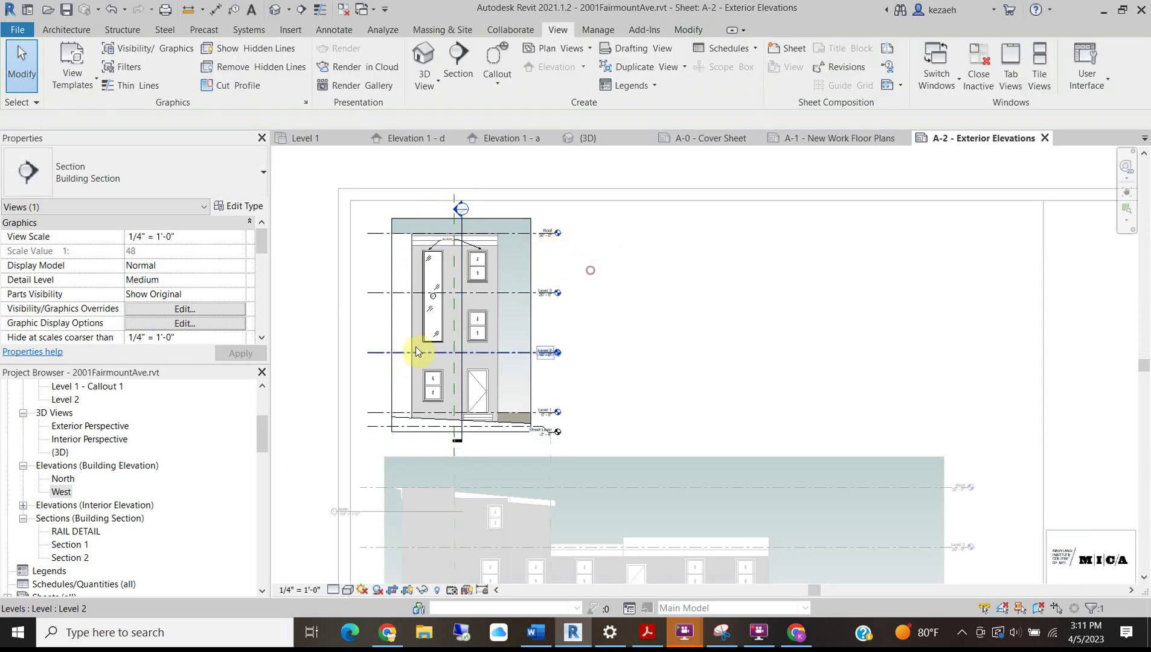
{"action": "left_click", "coordinate": [414, 352]}
{"action": "scroll", "coordinate": [457, 226], "scroll_direction": "up", "scroll_amount": 3}
Adjust the upper and lower section segment ends to ground level, then hide the crop region.
{"action": "left_click", "coordinate": [464, 432]}
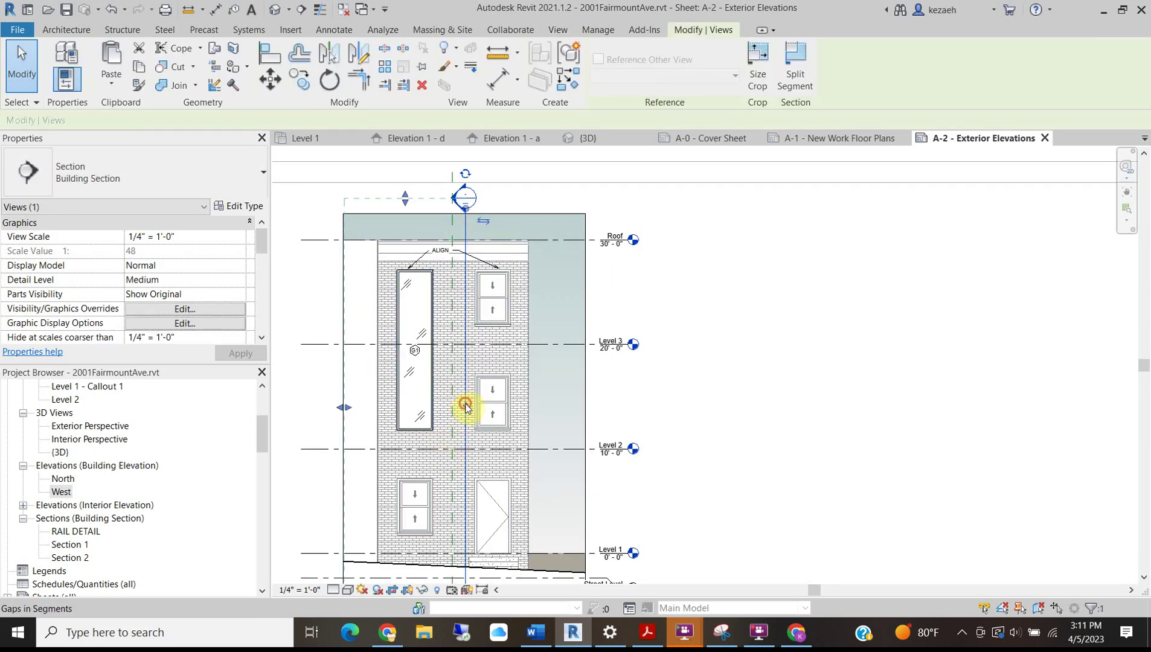
{"action": "left_click_drag", "start_coordinate": [471, 225], "coordinate": [469, 237]}
{"action": "middle_click_drag", "start_coordinate": [520, 480], "coordinate": [519, 348]}
{"action": "left_click_drag", "start_coordinate": [466, 339], "coordinate": [465, 362]}
{"action": "left_click_drag", "start_coordinate": [477, 445], "coordinate": [475, 443]}
{"action": "scroll", "coordinate": [469, 432], "scroll_direction": "down", "scroll_amount": 3}
{"action": "left_click", "coordinate": [619, 340]}
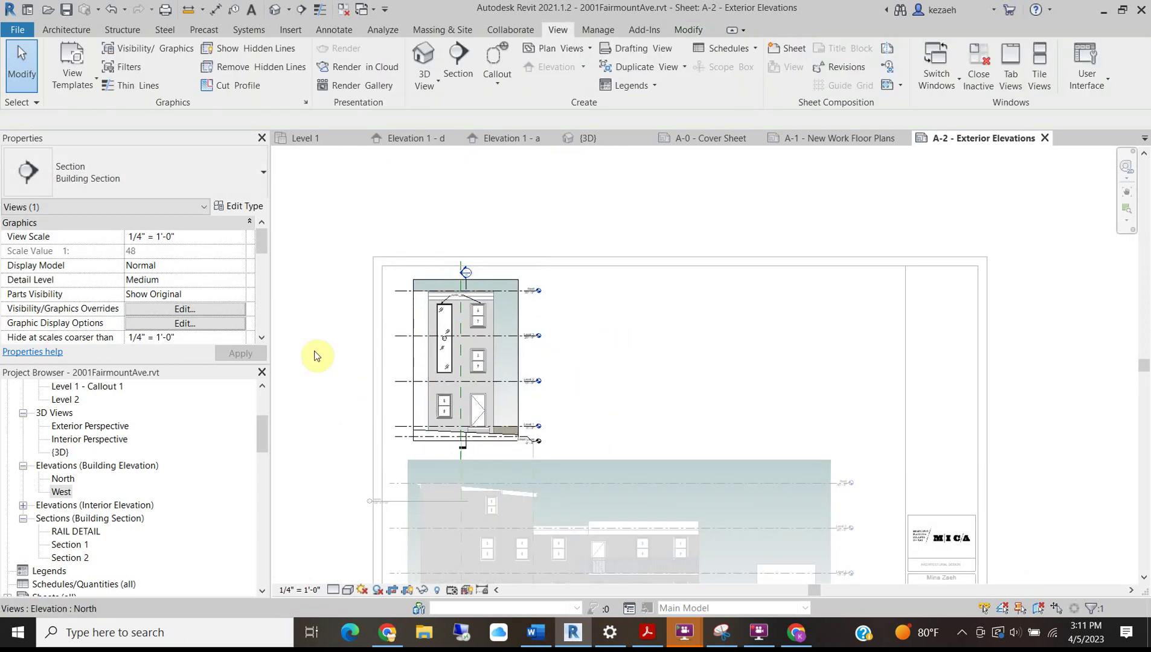
{"action": "key", "text": "Escape"}
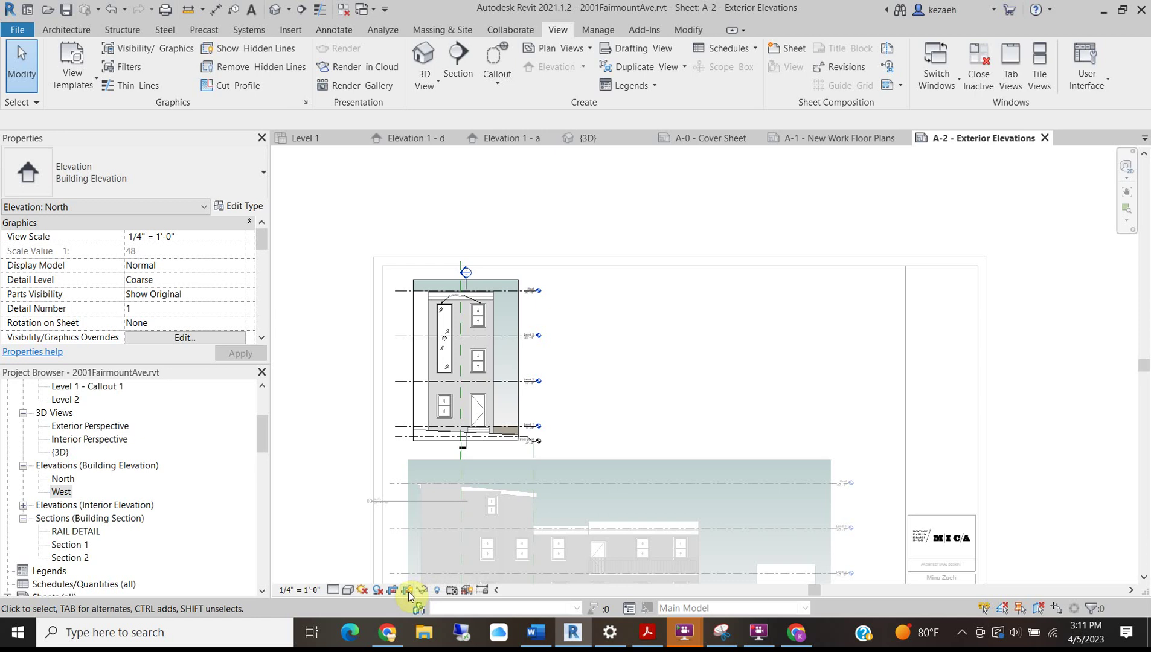
{"action": "left_click", "coordinate": [409, 595]}
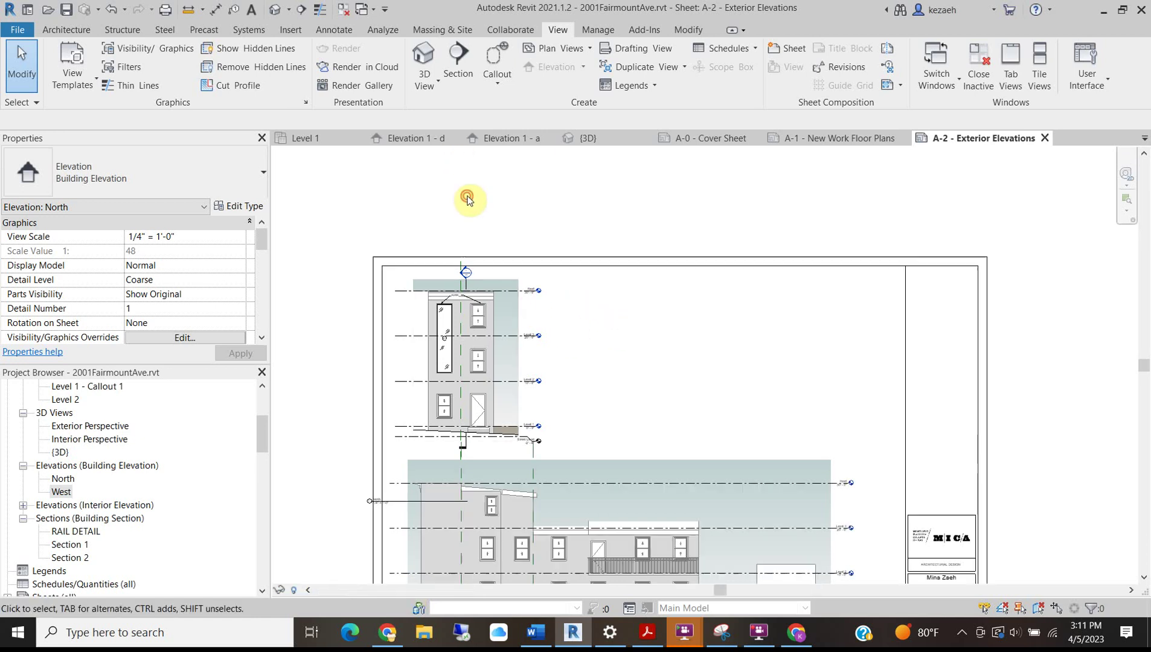
Deactivate the view and move the North elevation's title directly beneath it.
{"action": "double_click", "coordinate": [370, 503]}
{"action": "scroll", "coordinate": [369, 504], "scroll_direction": "up", "scroll_amount": 4}
{"action": "left_click_drag", "start_coordinate": [418, 504], "coordinate": [468, 416]}
{"action": "left_click", "coordinate": [326, 416]}
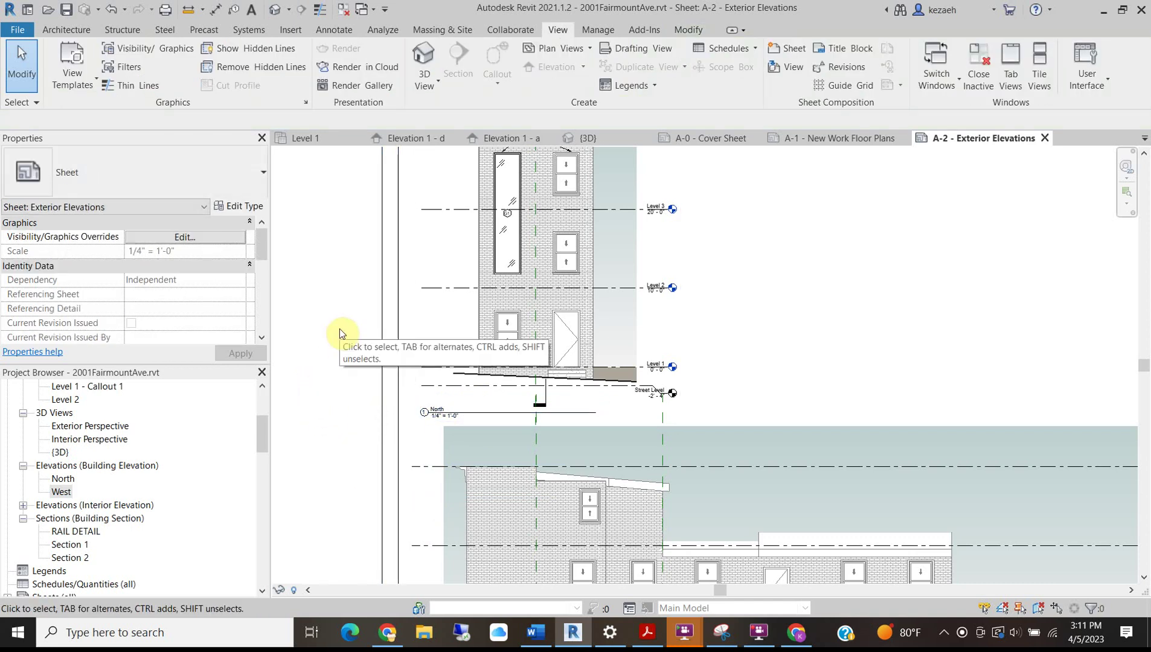
Draw a horizontal detail line (DL) across sheet A-2 between the two elevations.
{"action": "key", "text": "d"}
{"action": "key", "text": "l"}
{"action": "left_click", "coordinate": [396, 421]}
{"action": "scroll", "coordinate": [622, 416], "scroll_direction": "down", "scroll_amount": 4}
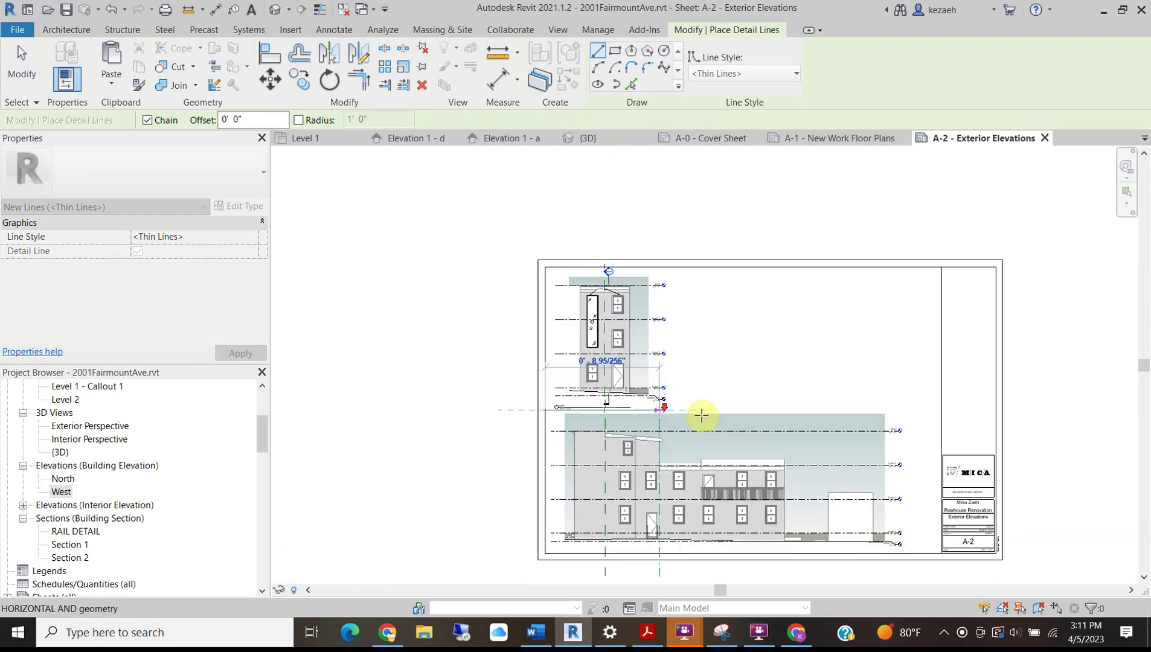
{"action": "left_click", "coordinate": [941, 409]}
{"action": "key", "text": "Escape"}
{"action": "key", "text": "Escape"}
{"action": "scroll", "coordinate": [572, 356], "scroll_direction": "up", "scroll_amount": 6}
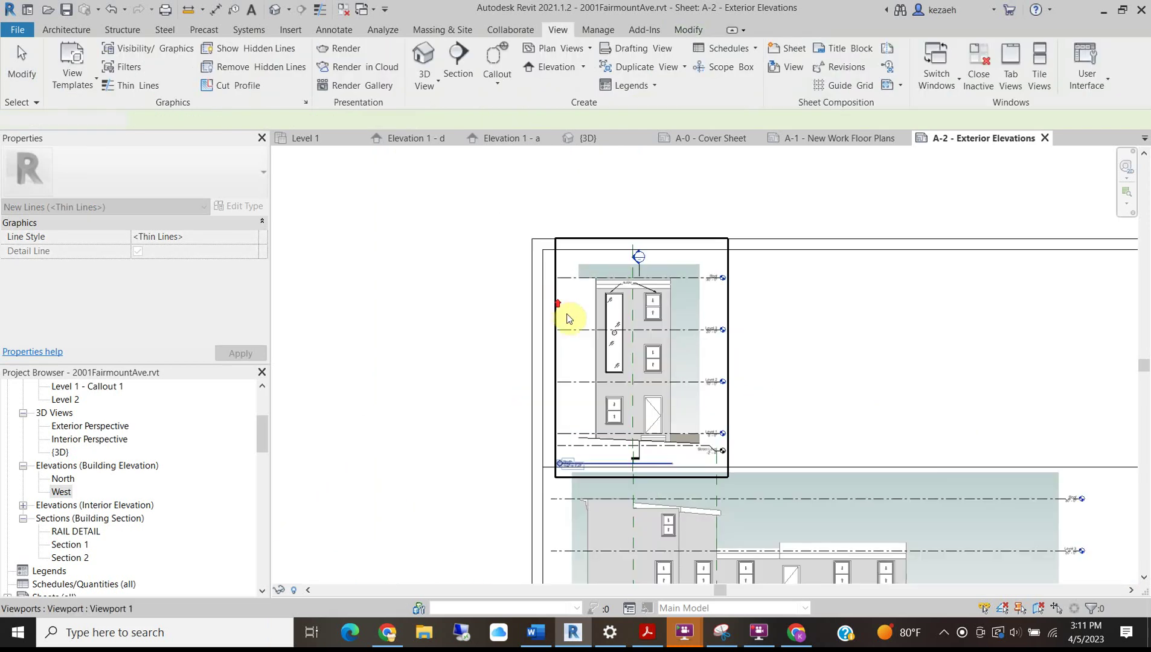
{"action": "scroll", "coordinate": [634, 423], "scroll_direction": "down", "scroll_amount": 3}
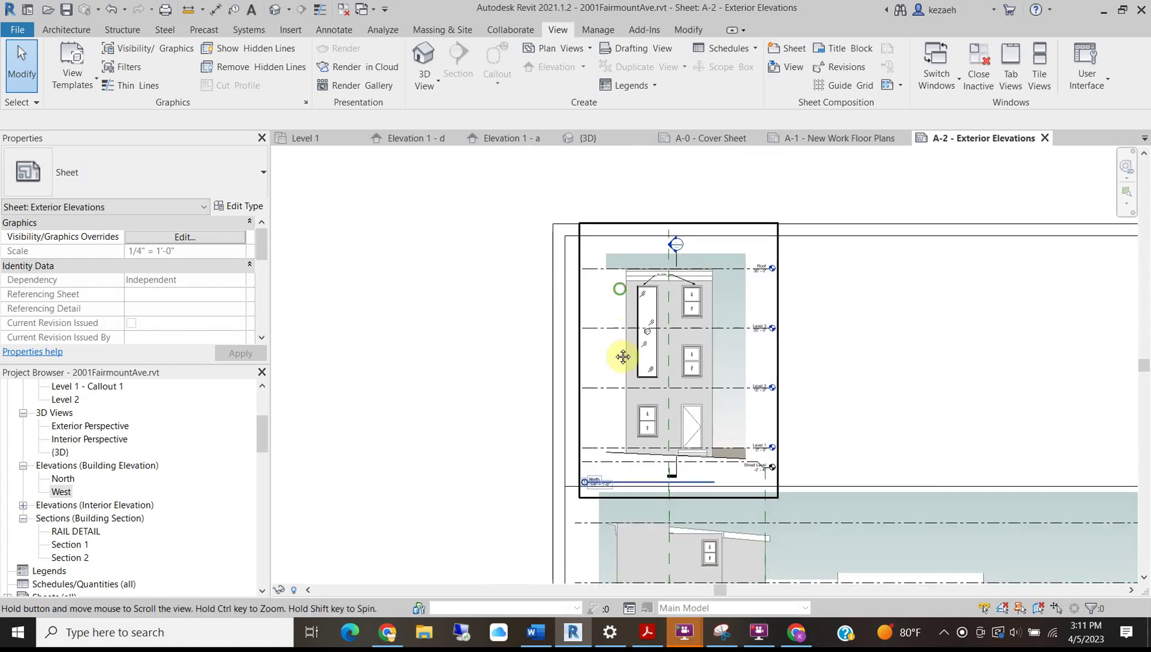
{"action": "left_click", "coordinate": [631, 331]}
Activate the North elevation viewport and lower the section head along its line.
{"action": "scroll", "coordinate": [658, 278], "scroll_direction": "up", "scroll_amount": 2}
{"action": "double_click", "coordinate": [697, 316]}
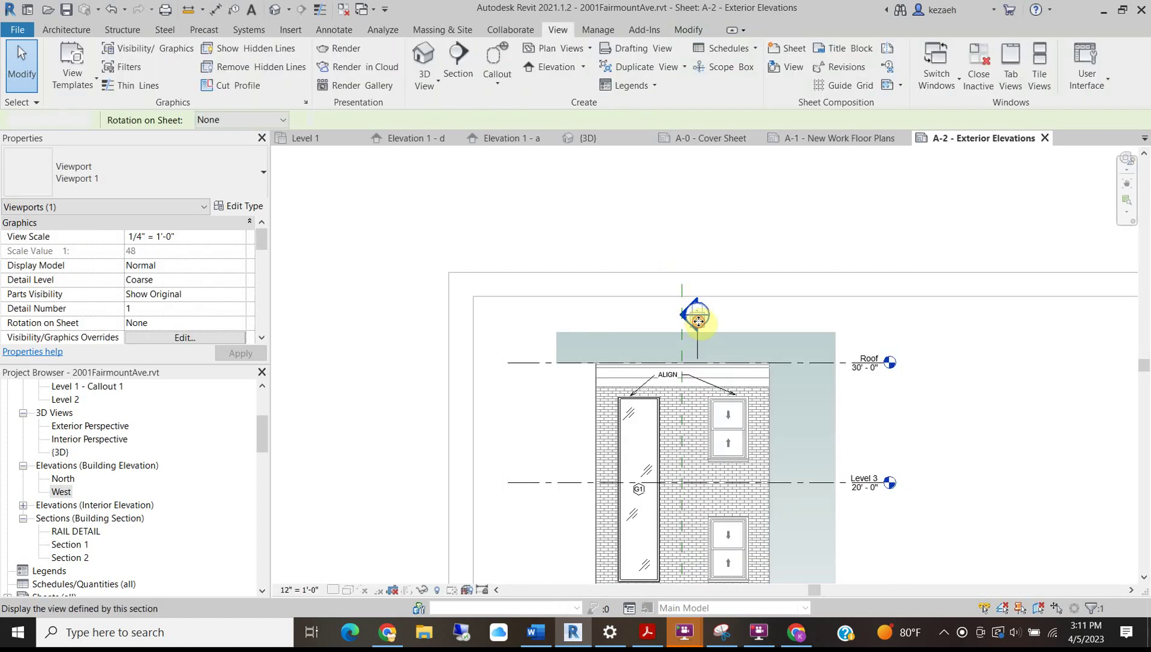
{"action": "left_click", "coordinate": [697, 343]}
{"action": "scroll", "coordinate": [696, 343], "scroll_direction": "up", "scroll_amount": 2}
{"action": "left_click_drag", "start_coordinate": [697, 349], "coordinate": [696, 355]}
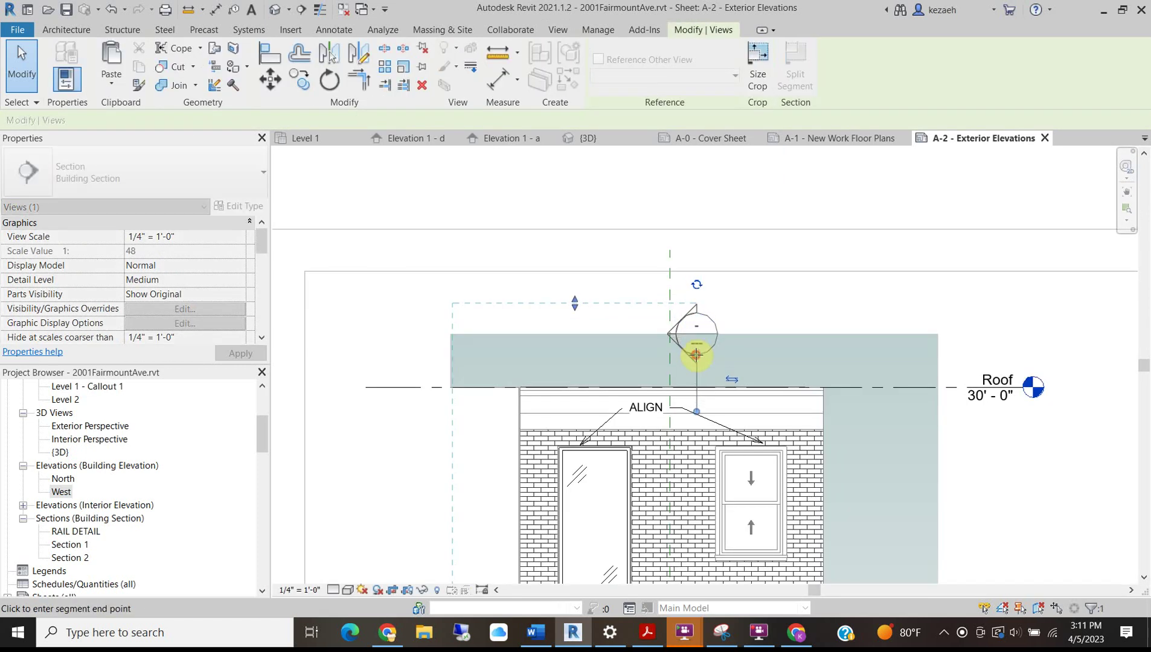
{"action": "left_click", "coordinate": [742, 291]}
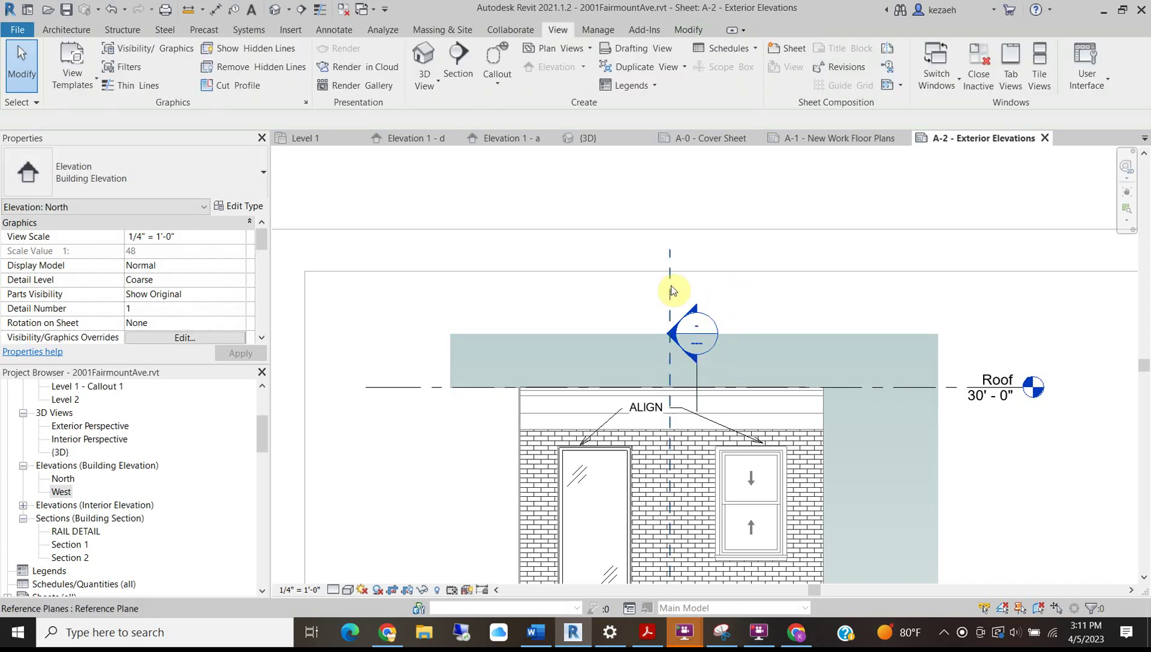
Hide the vertical reference plane in the North elevation view.
{"action": "left_click", "coordinate": [670, 249]}
{"action": "right_click", "coordinate": [671, 246]}
{"action": "mouse_move", "coordinate": [778, 372]}
{"action": "left_click", "coordinate": [846, 373]}
{"action": "scroll", "coordinate": [547, 278], "scroll_direction": "down", "scroll_amount": 2}
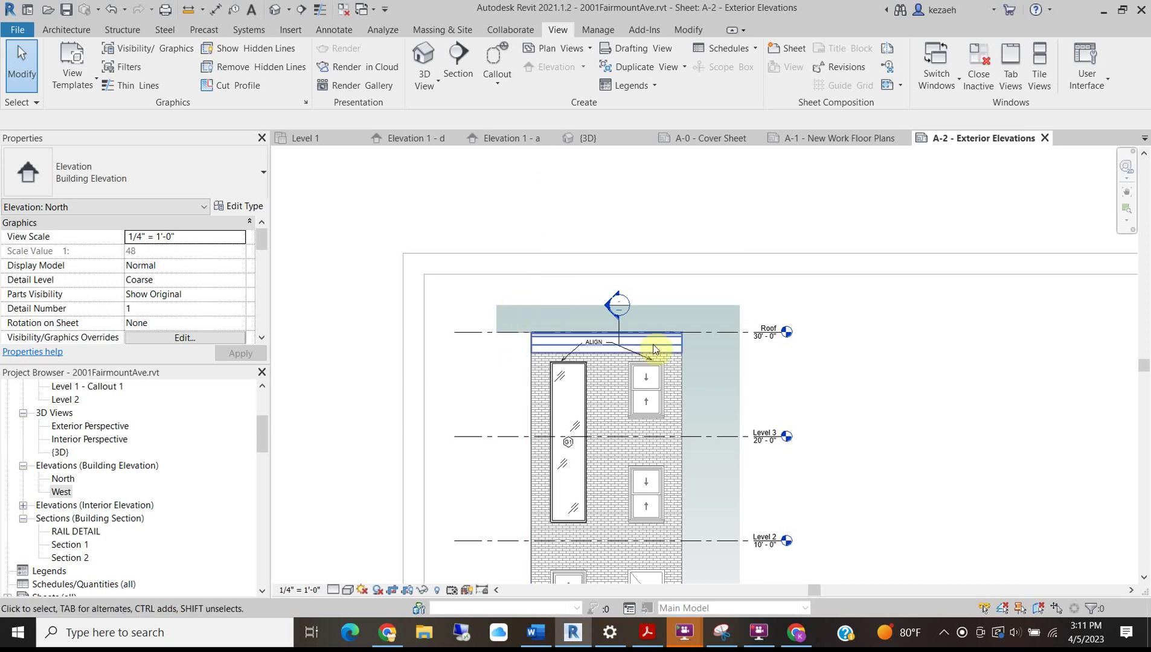
{"action": "scroll", "coordinate": [515, 329], "scroll_direction": "up", "scroll_amount": 2}
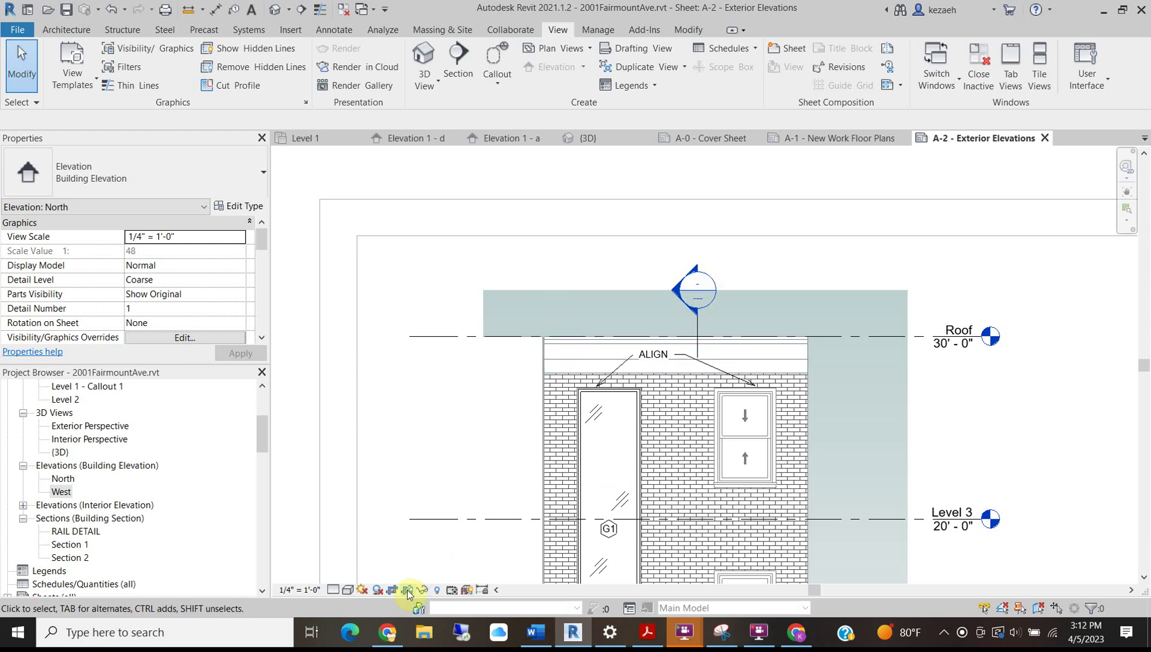
Select the crop region, section head and section line in turn to check their positions.
{"action": "left_click", "coordinate": [758, 285]}
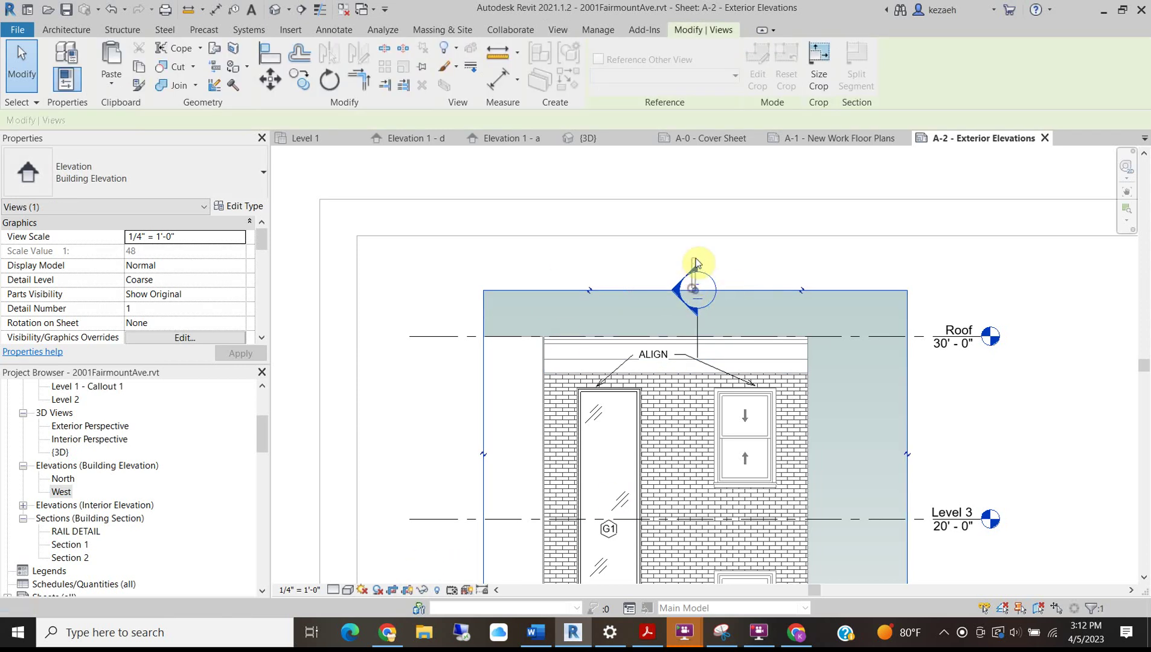
{"action": "left_click", "coordinate": [696, 284]}
{"action": "left_click", "coordinate": [704, 291]}
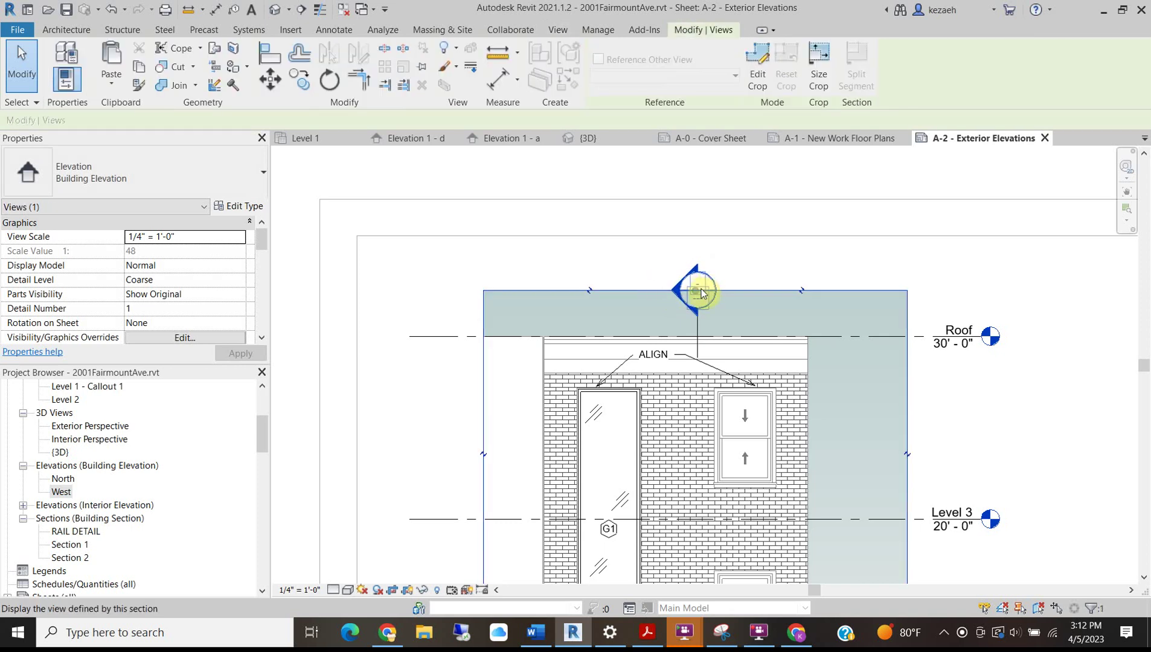
{"action": "left_click", "coordinate": [694, 260]}
{"action": "left_click", "coordinate": [698, 292]}
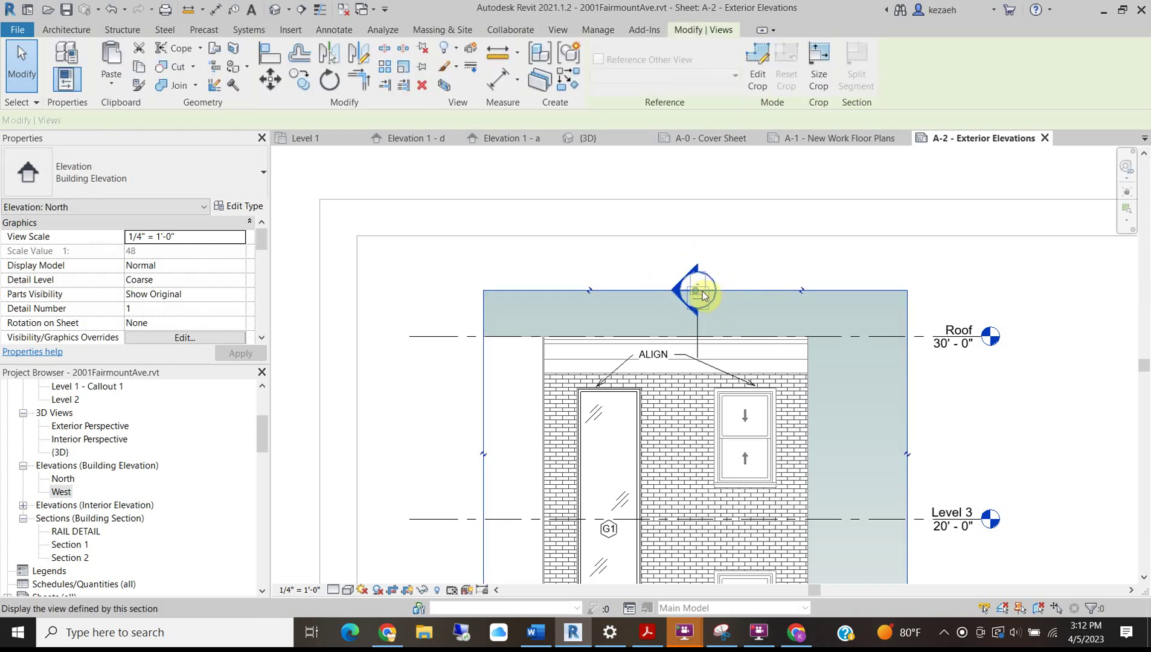
{"action": "left_click", "coordinate": [697, 322]}
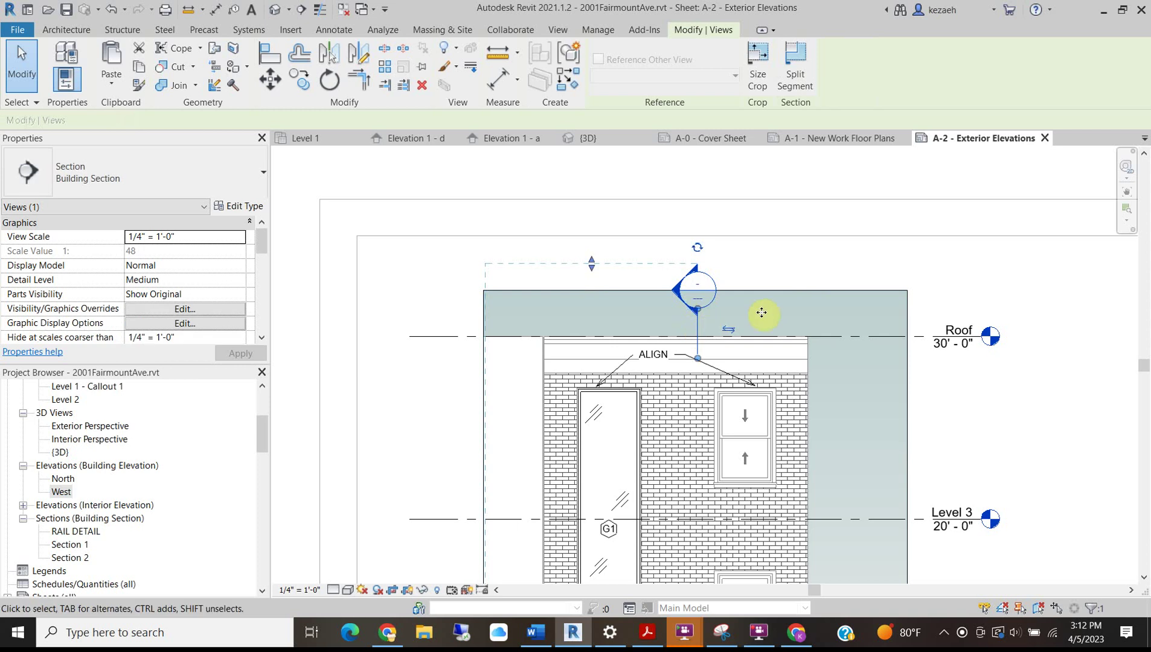
{"action": "left_click", "coordinate": [775, 309]}
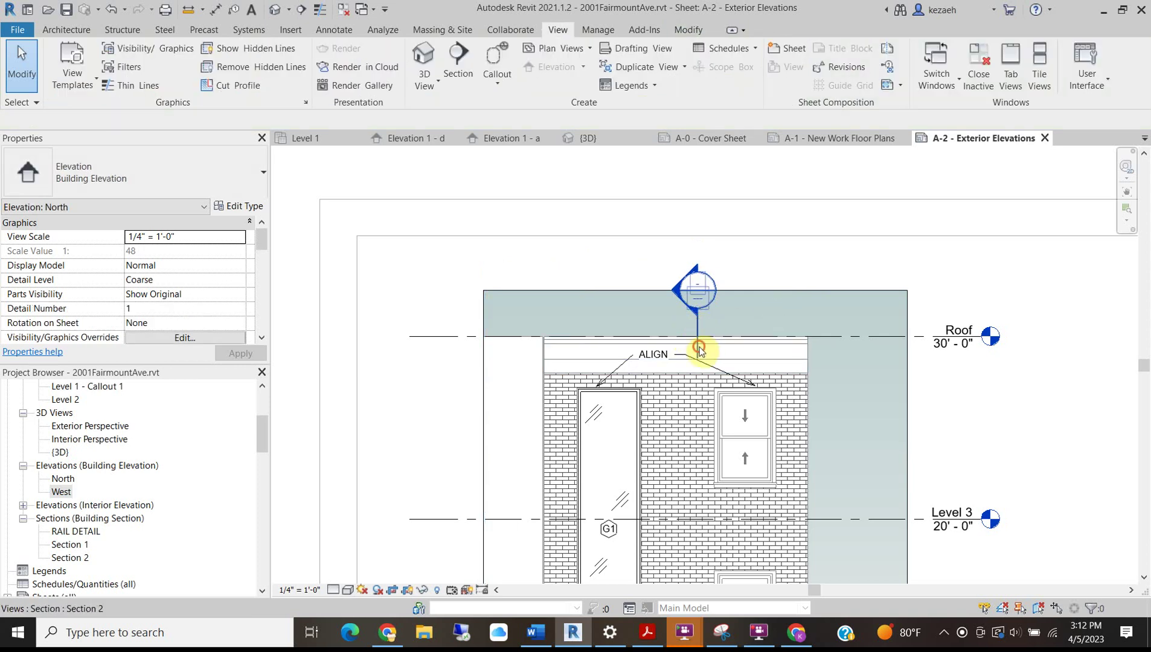
{"action": "left_click", "coordinate": [700, 352]}
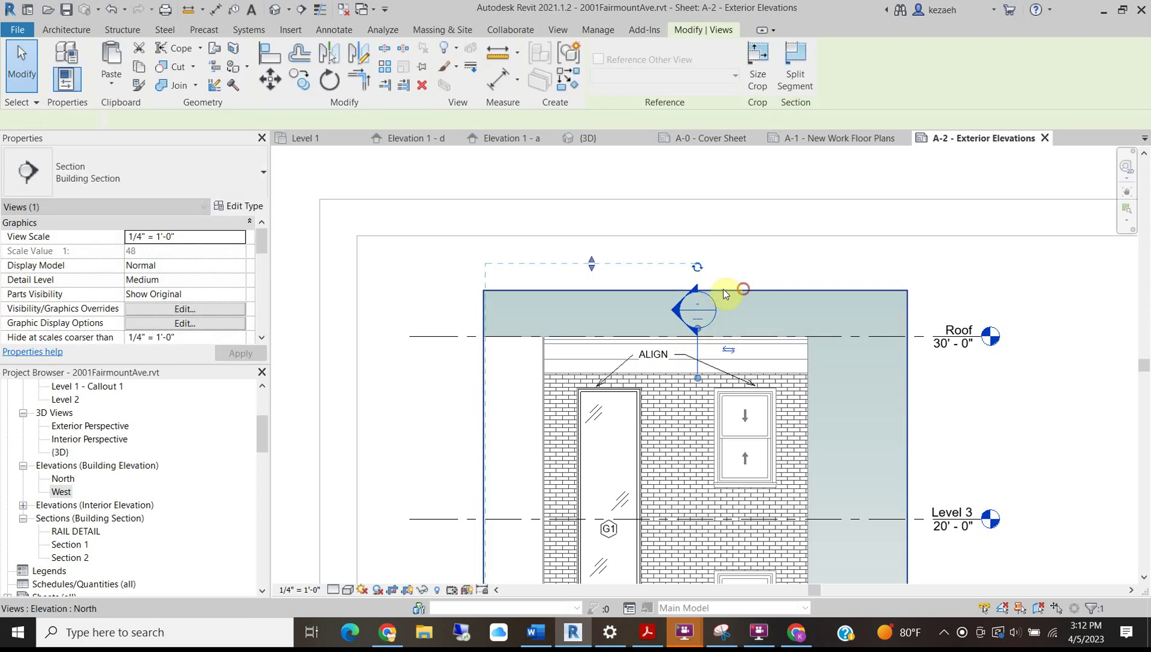
{"action": "left_click", "coordinate": [743, 294]}
{"action": "scroll", "coordinate": [688, 299], "scroll_direction": "up", "scroll_amount": 5}
{"action": "scroll", "coordinate": [671, 314], "scroll_direction": "down", "scroll_amount": 4}
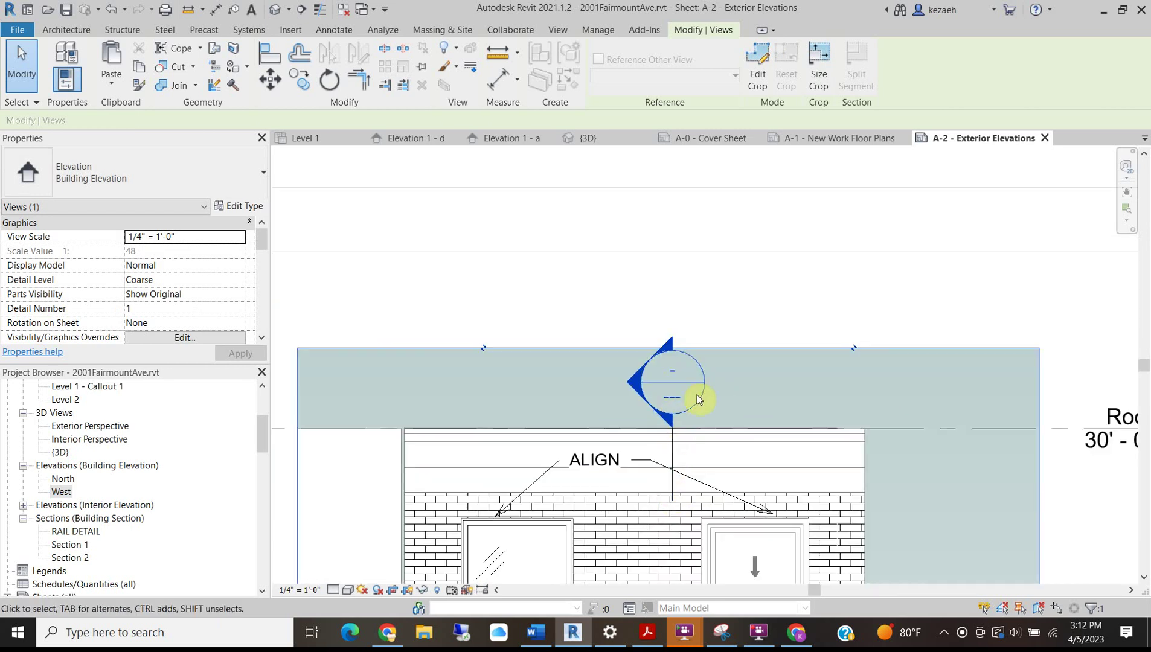
{"action": "key", "text": "Escape"}
Extend the crop region's top edge upward and move the Section 2 head above the roof.
{"action": "left_click", "coordinate": [672, 459]}
{"action": "left_click_drag", "start_coordinate": [673, 420], "coordinate": [672, 469]}
{"action": "left_click", "coordinate": [713, 347]}
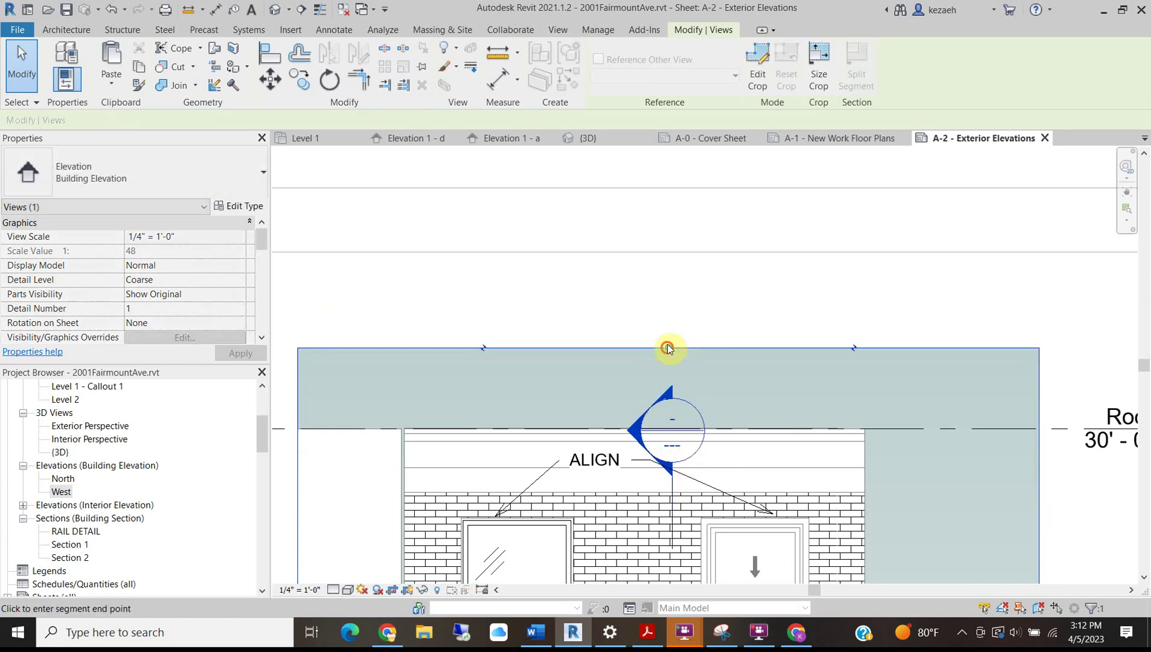
{"action": "left_click_drag", "start_coordinate": [668, 345], "coordinate": [667, 303]}
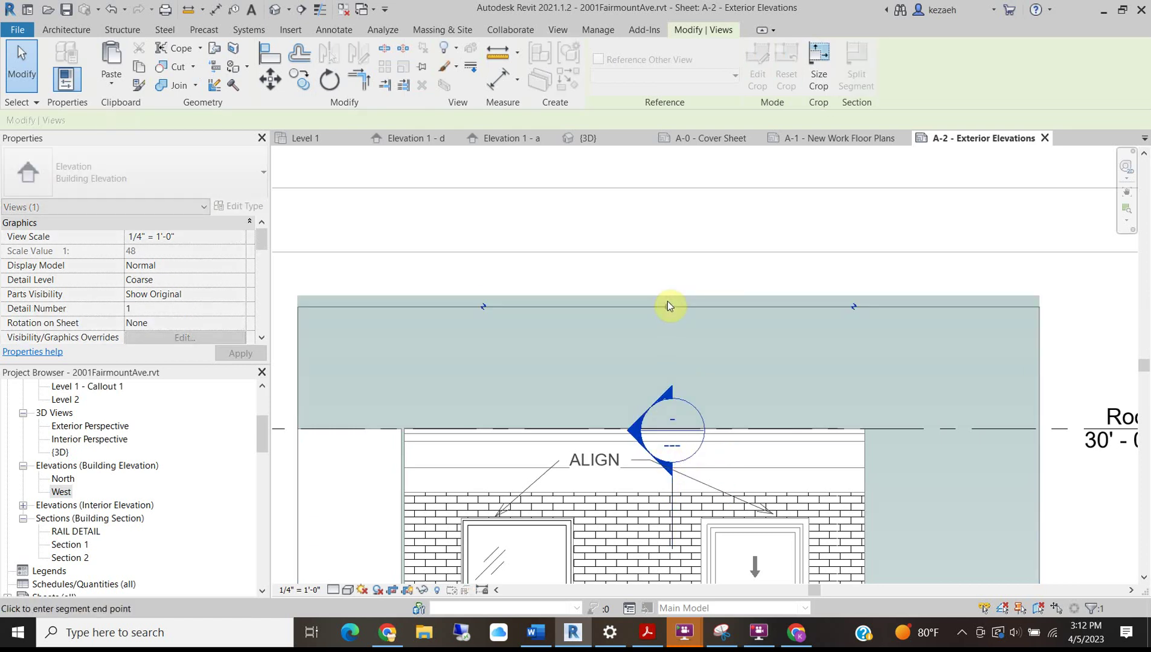
{"action": "left_click", "coordinate": [673, 490]}
{"action": "left_click_drag", "start_coordinate": [672, 463], "coordinate": [671, 385]}
Deactivate the North elevation view to return to sheet A-2.
{"action": "scroll", "coordinate": [642, 320], "scroll_direction": "down", "scroll_amount": 5}
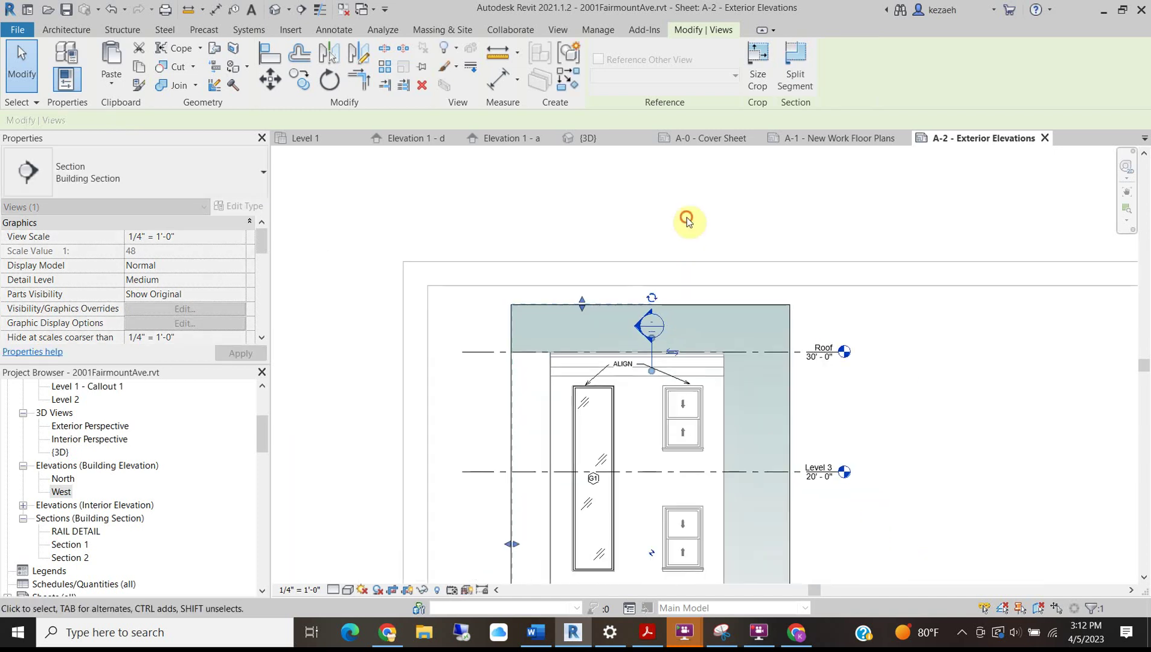
{"action": "double_click", "coordinate": [625, 454]}
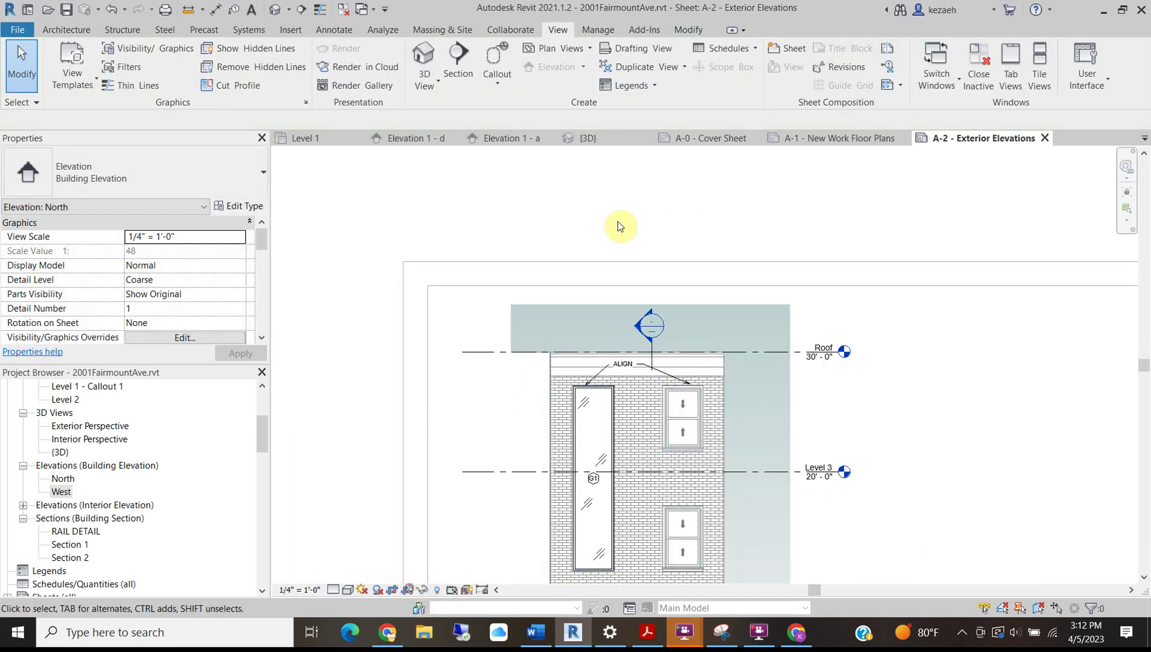
{"action": "scroll", "coordinate": [578, 245], "scroll_direction": "down", "scroll_amount": 3}
{"action": "right_click", "coordinate": [589, 198]}
{"action": "left_click", "coordinate": [624, 258]}
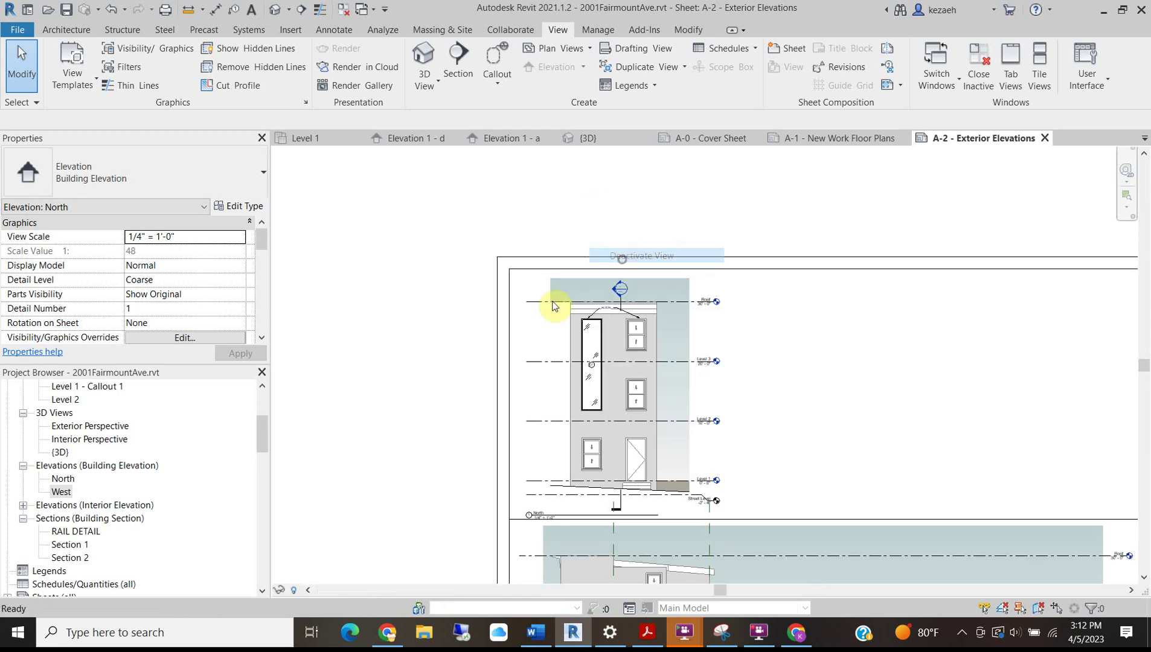
Nudge the North elevation viewport upward and reposition it on sheet A-2.
{"action": "left_click", "coordinate": [553, 301]}
{"action": "key", "text": "Up"}
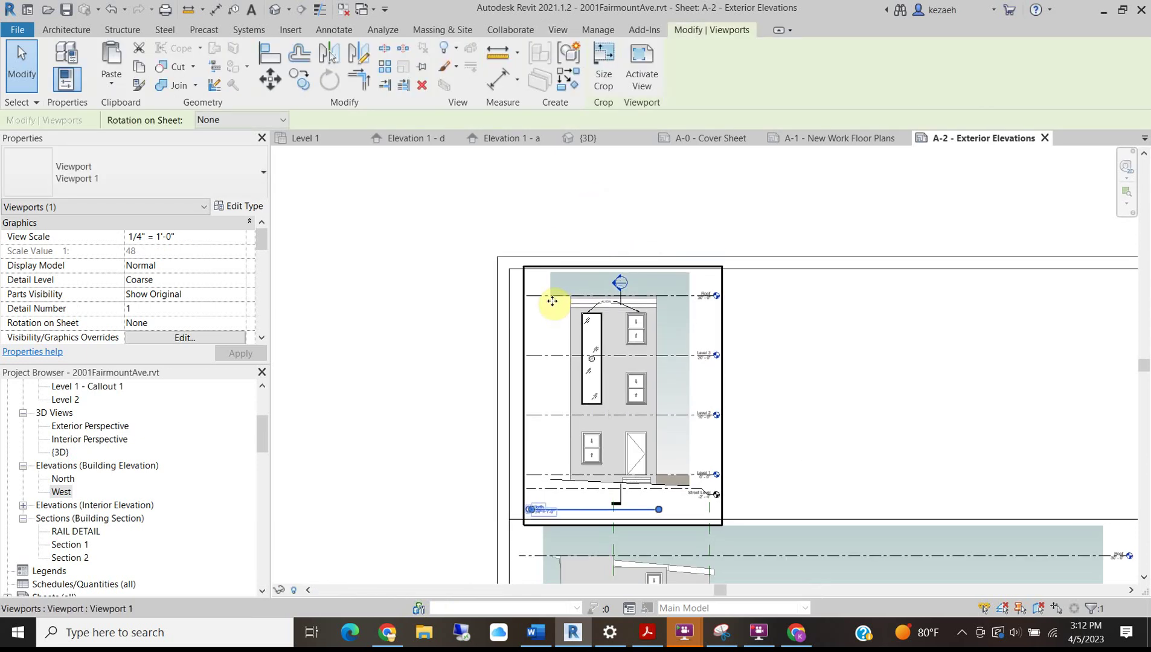
{"action": "left_click", "coordinate": [427, 374]}
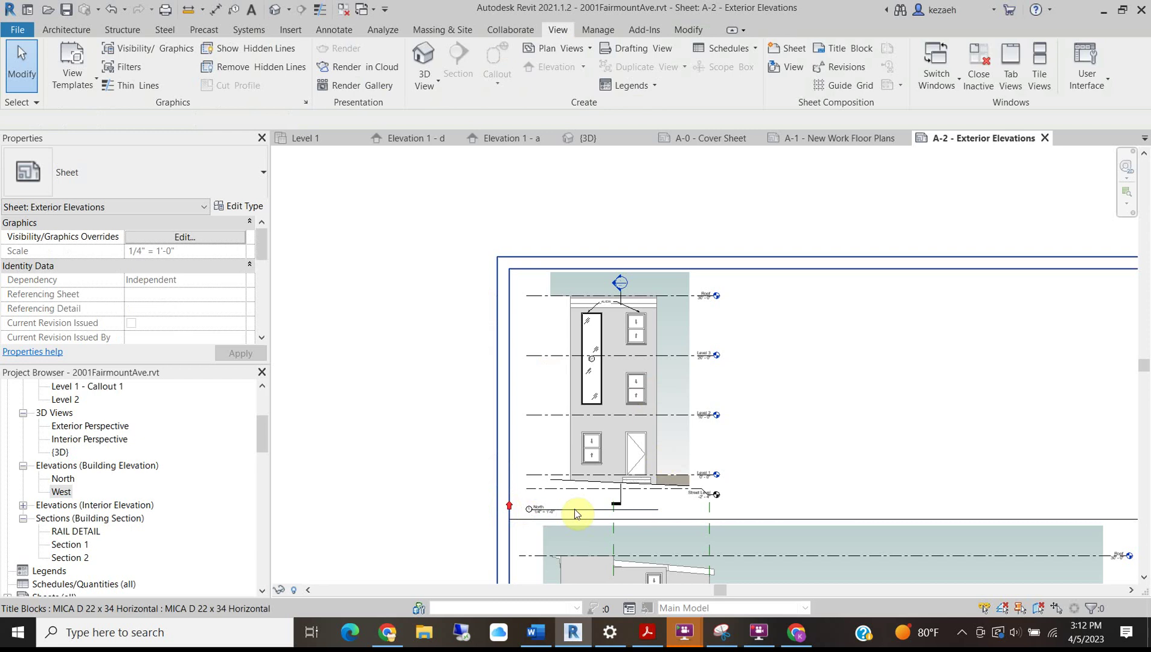
{"action": "scroll", "coordinate": [596, 514], "scroll_direction": "up", "scroll_amount": 3}
{"action": "mouse_move", "coordinate": [527, 511]}
{"action": "left_mouse_down"}
{"action": "mouse_move", "coordinate": [511, 478]}
{"action": "mouse_move", "coordinate": [527, 488]}
{"action": "left_mouse_up"}
{"action": "scroll", "coordinate": [520, 471], "scroll_direction": "down", "scroll_amount": 4}
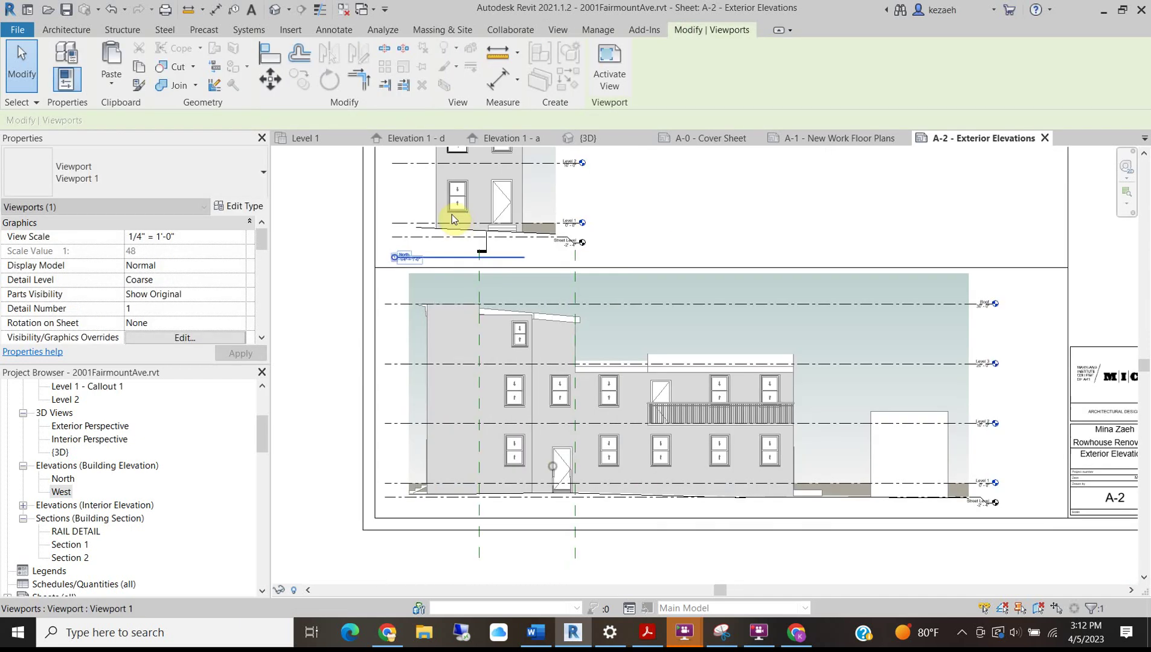
Inside the West elevation viewport, drag the section line's crop down near the top.
{"action": "double_click", "coordinate": [465, 285]}
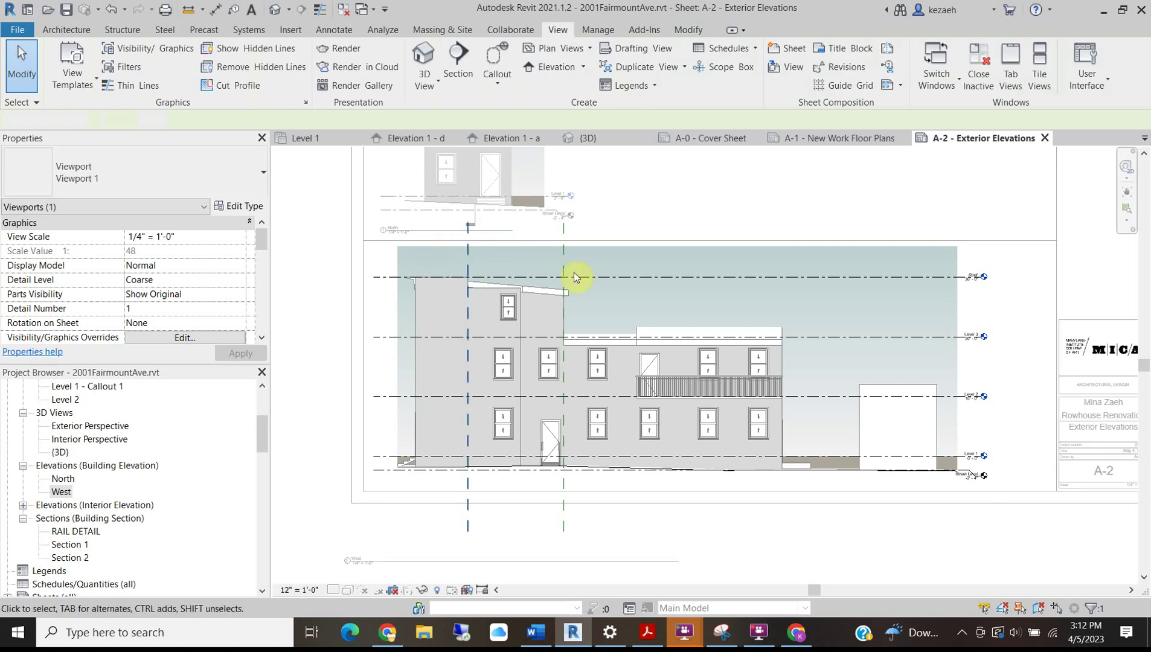
{"action": "scroll", "coordinate": [495, 248], "scroll_direction": "up", "scroll_amount": 3}
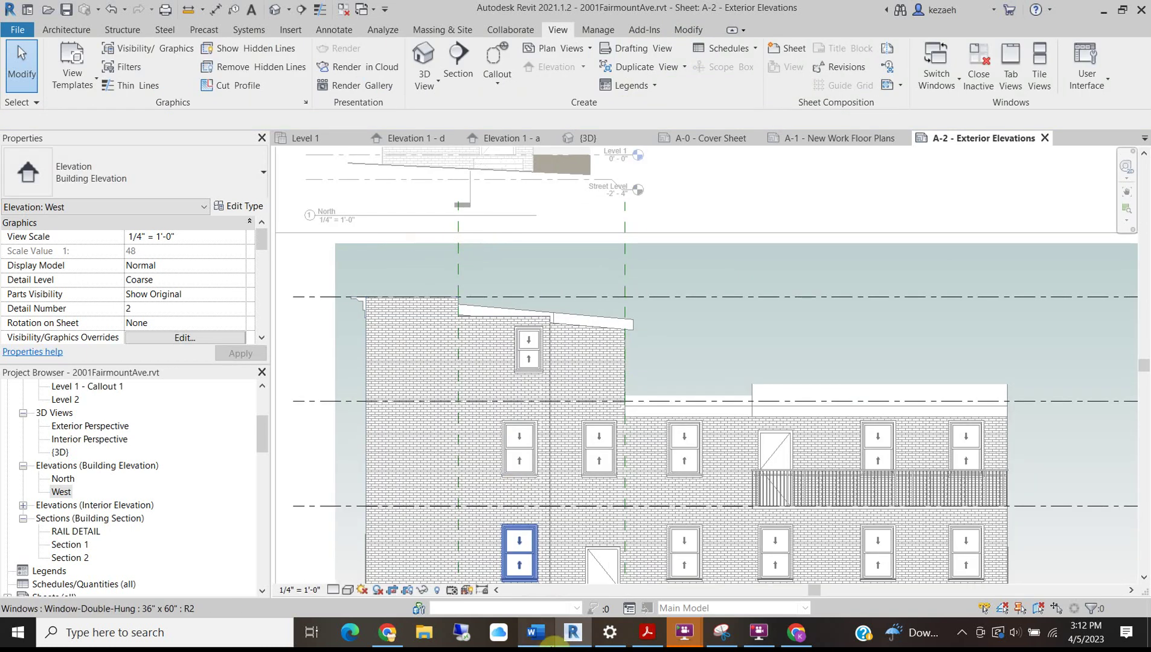
{"action": "left_click", "coordinate": [516, 242]}
{"action": "middle_click_drag", "start_coordinate": [829, 248], "coordinate": [747, 254]}
{"action": "left_click_drag", "start_coordinate": [745, 250], "coordinate": [743, 272]}
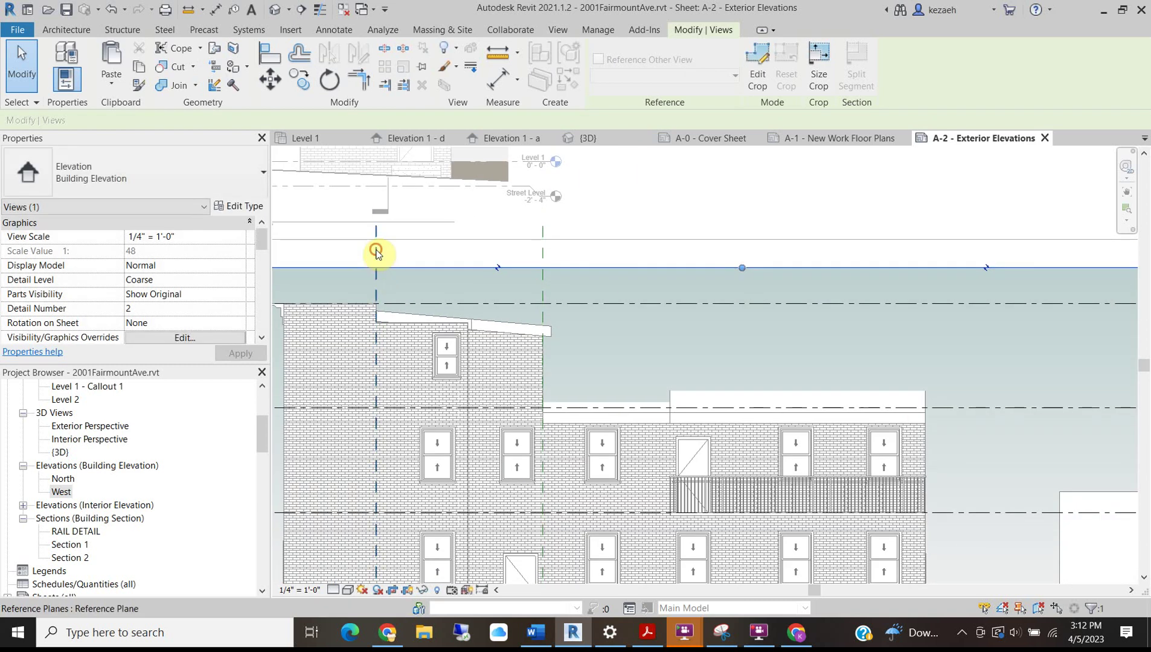
Hide all reference planes in the West view by category, then return to the sheet.
{"action": "left_click", "coordinate": [376, 250]}
{"action": "right_click", "coordinate": [372, 257]}
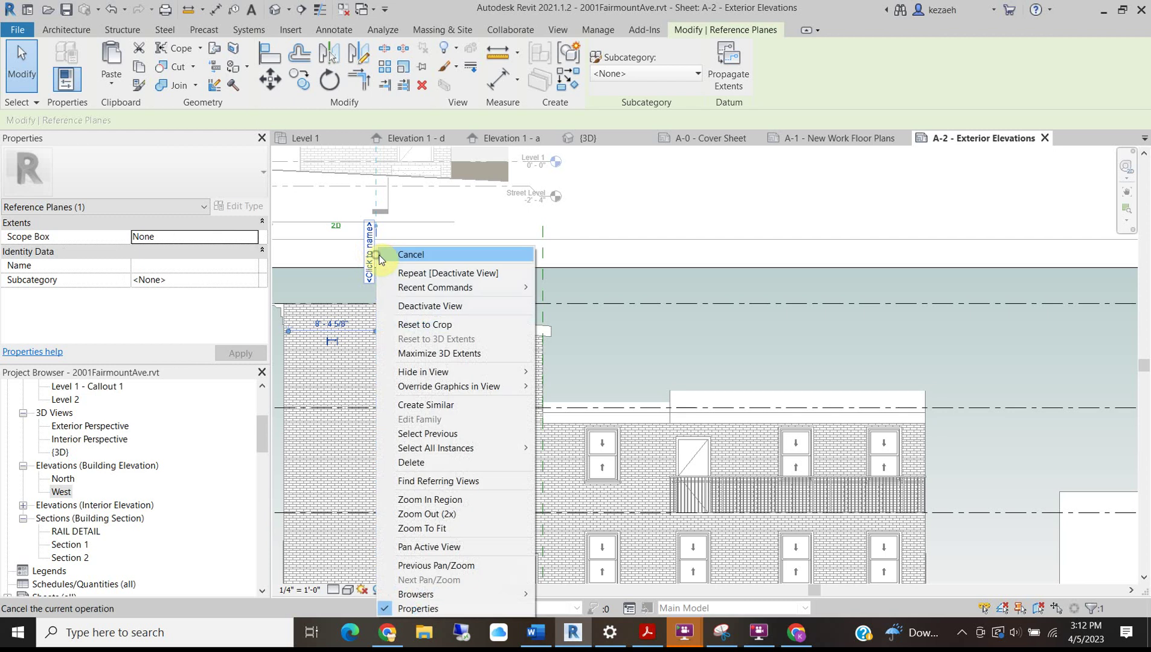
{"action": "mouse_move", "coordinate": [489, 287]}
{"action": "mouse_move", "coordinate": [495, 373]}
{"action": "left_click", "coordinate": [601, 386]}
{"action": "scroll", "coordinate": [396, 303], "scroll_direction": "down", "scroll_amount": 3}
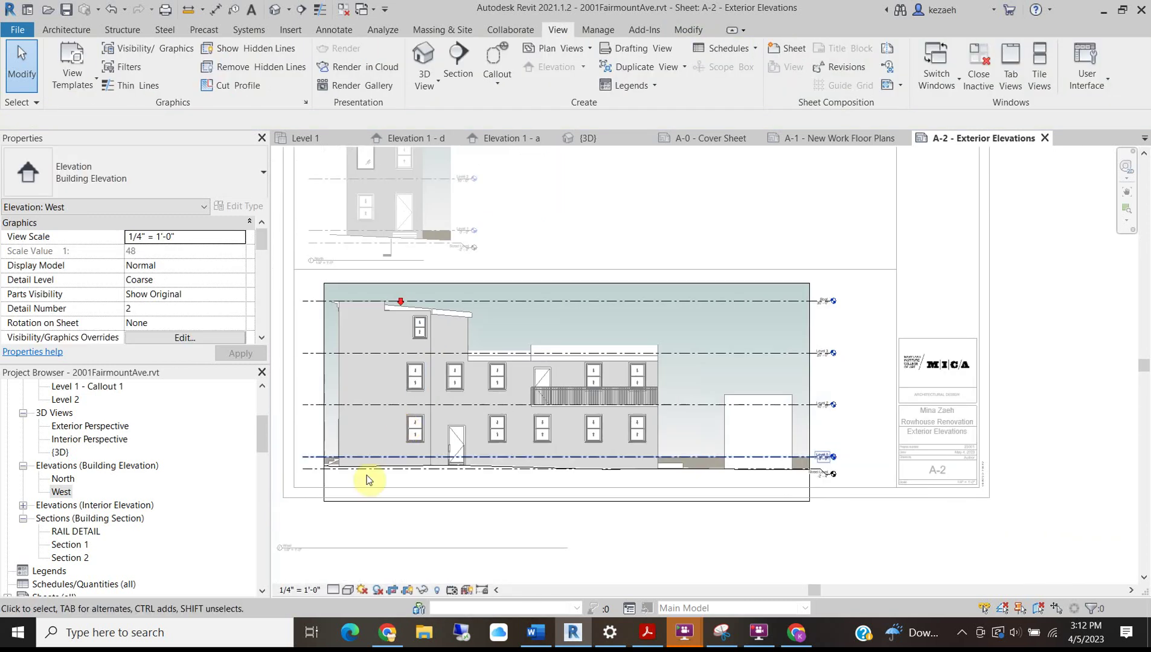
{"action": "right_click", "coordinate": [380, 557]}
{"action": "left_click", "coordinate": [435, 373]}
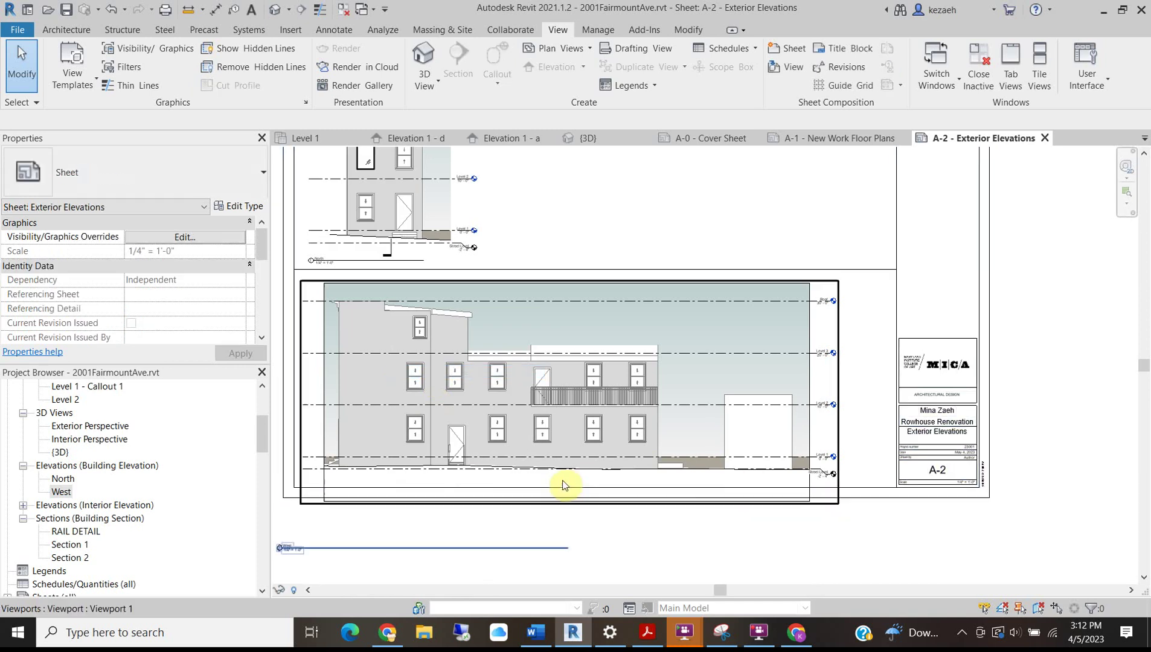
Raise the West crop region's bottom edge, adjust its left edge, and hide the crop boundary.
{"action": "double_click", "coordinate": [531, 476]}
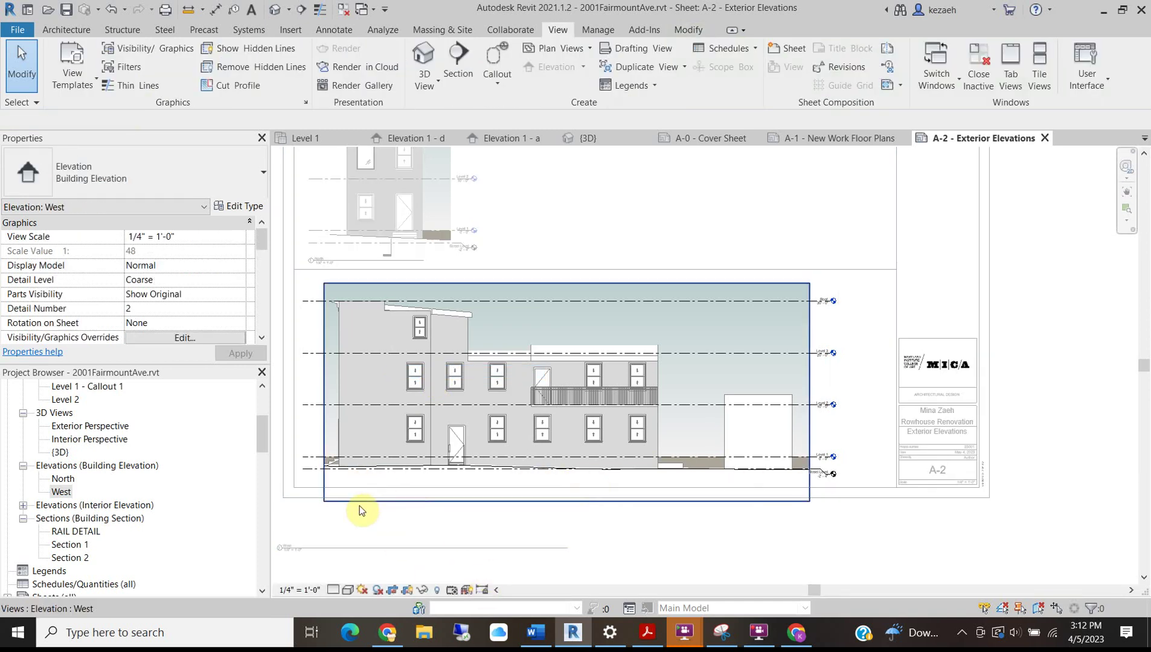
{"action": "left_click", "coordinate": [547, 502]}
{"action": "left_click_drag", "start_coordinate": [566, 501], "coordinate": [562, 479]}
{"action": "middle_click_drag", "start_coordinate": [331, 385], "coordinate": [391, 383]}
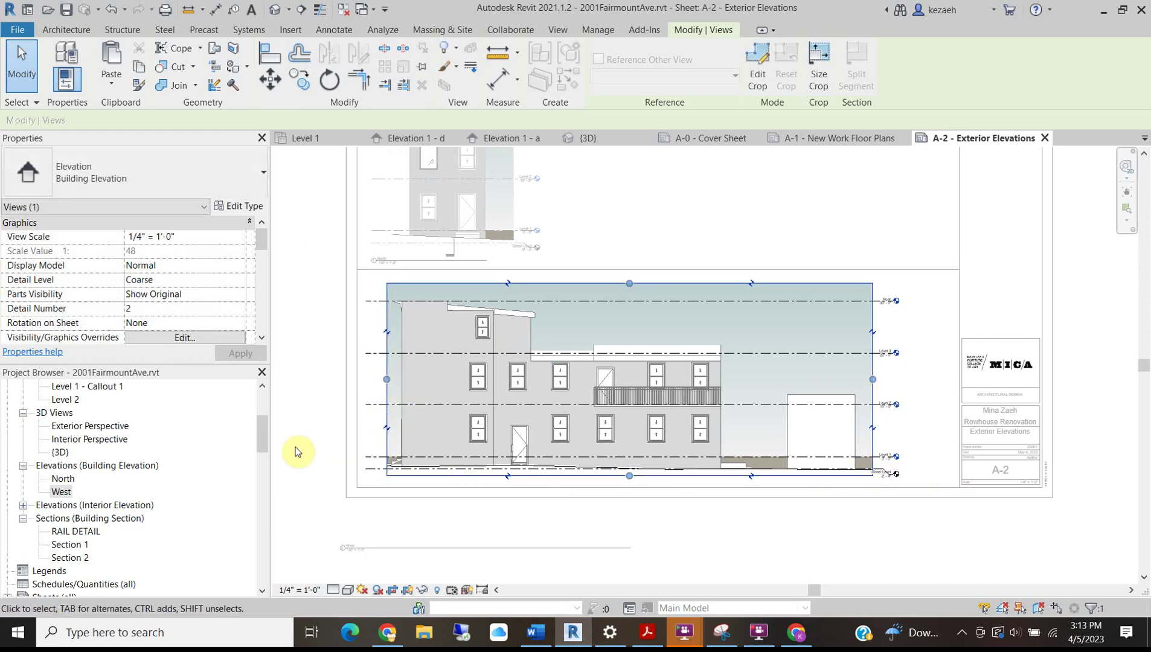
{"action": "scroll", "coordinate": [377, 454], "scroll_direction": "up", "scroll_amount": 3}
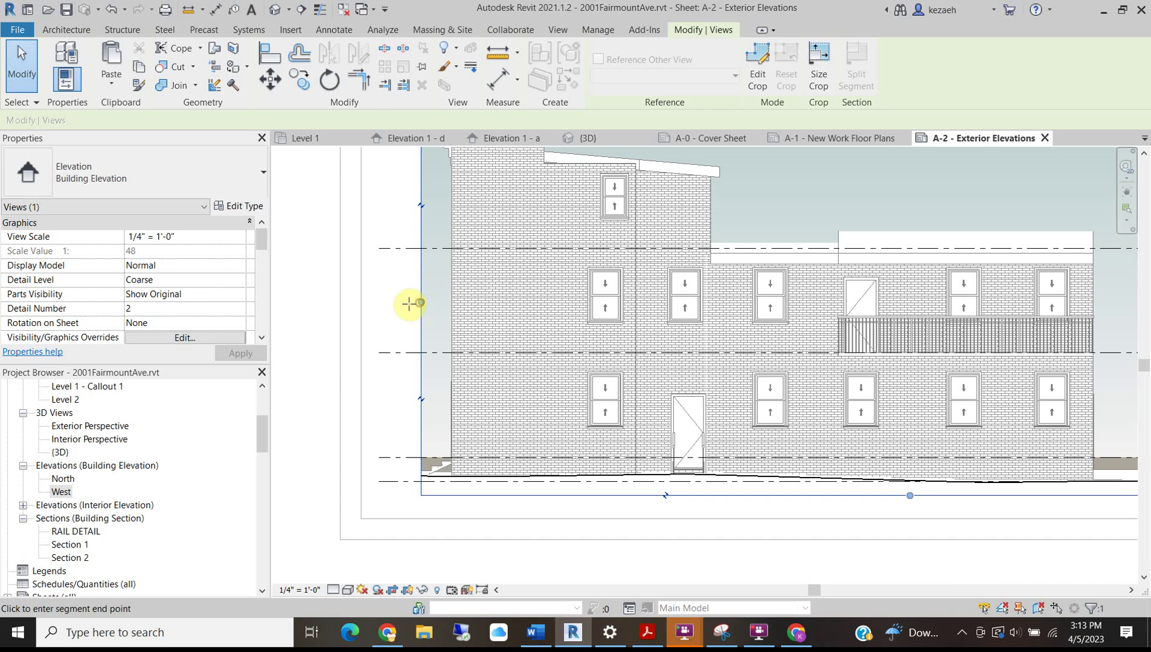
{"action": "left_click", "coordinate": [409, 304]}
{"action": "scroll", "coordinate": [462, 380], "scroll_direction": "down", "scroll_amount": 4}
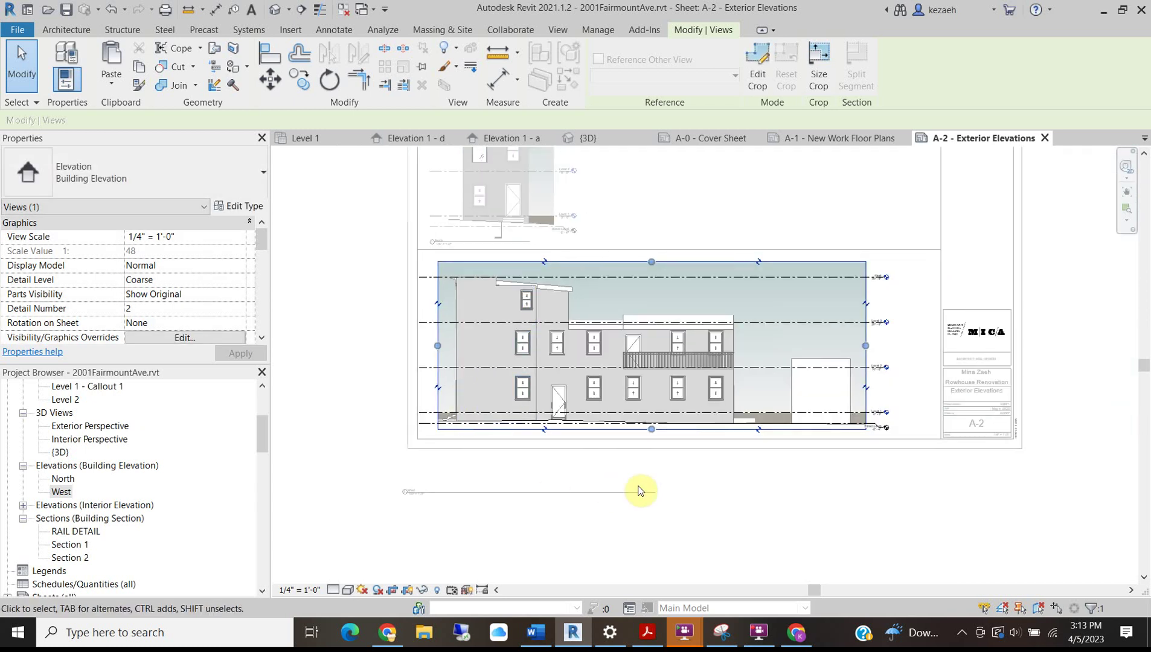
{"action": "left_click", "coordinate": [640, 486]}
{"action": "left_click", "coordinate": [410, 591]}
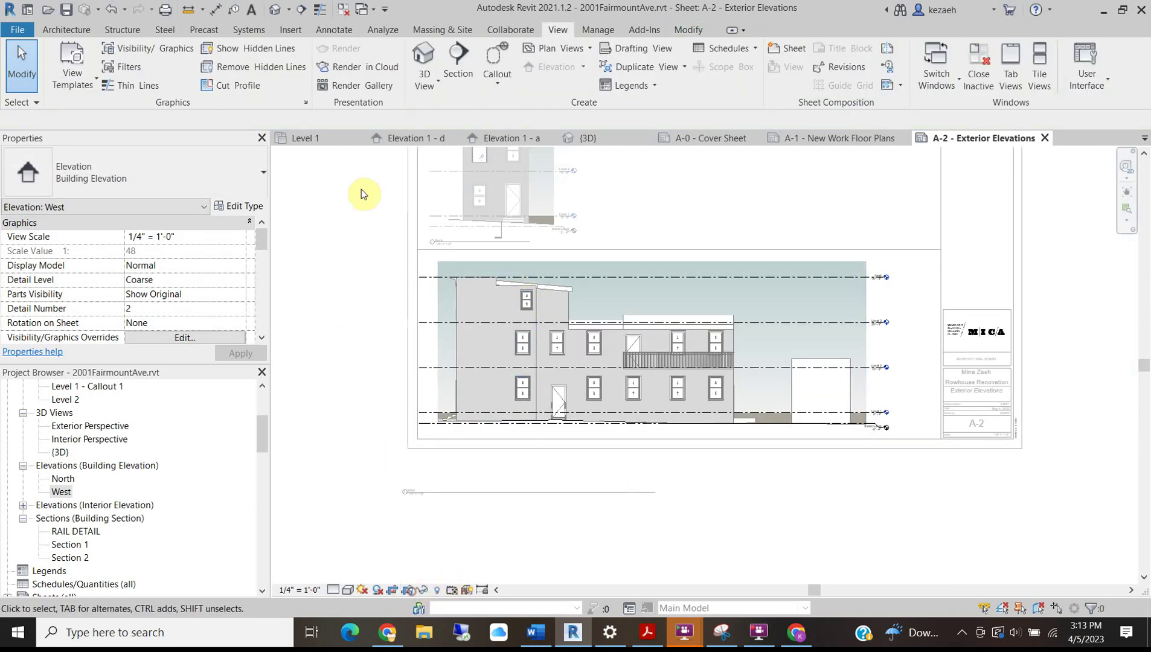
Move the West view title up to sit directly beneath the drawing.
{"action": "double_click", "coordinate": [330, 245]}
{"action": "scroll", "coordinate": [451, 472], "scroll_direction": "up", "scroll_amount": 2}
{"action": "left_click_drag", "start_coordinate": [465, 506], "coordinate": [491, 416]}
{"action": "scroll", "coordinate": [492, 415], "scroll_direction": "down", "scroll_amount": 3}
{"action": "middle_click_drag", "start_coordinate": [431, 328], "coordinate": [399, 516]}
{"action": "scroll", "coordinate": [416, 357], "scroll_direction": "down", "scroll_amount": 2}
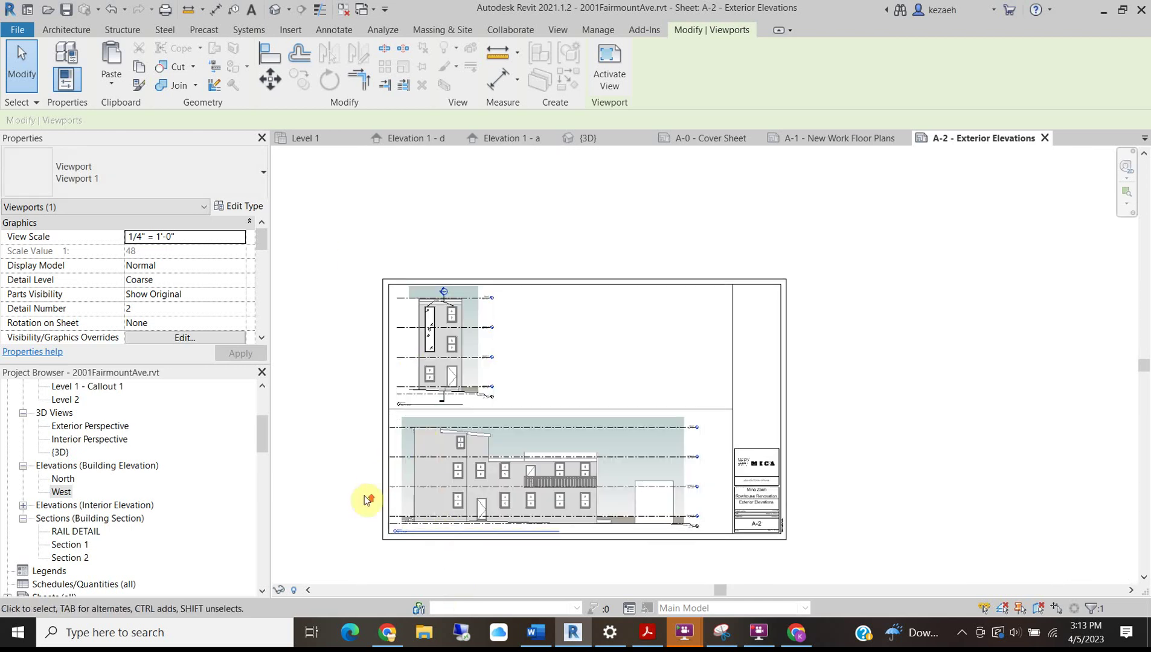
{"action": "scroll", "coordinate": [429, 193], "scroll_direction": "up", "scroll_amount": 2}
Pull the North elevation's Level 3 line end inward to match, then return to the sheet.
{"action": "scroll", "coordinate": [419, 305], "scroll_direction": "up", "scroll_amount": 5}
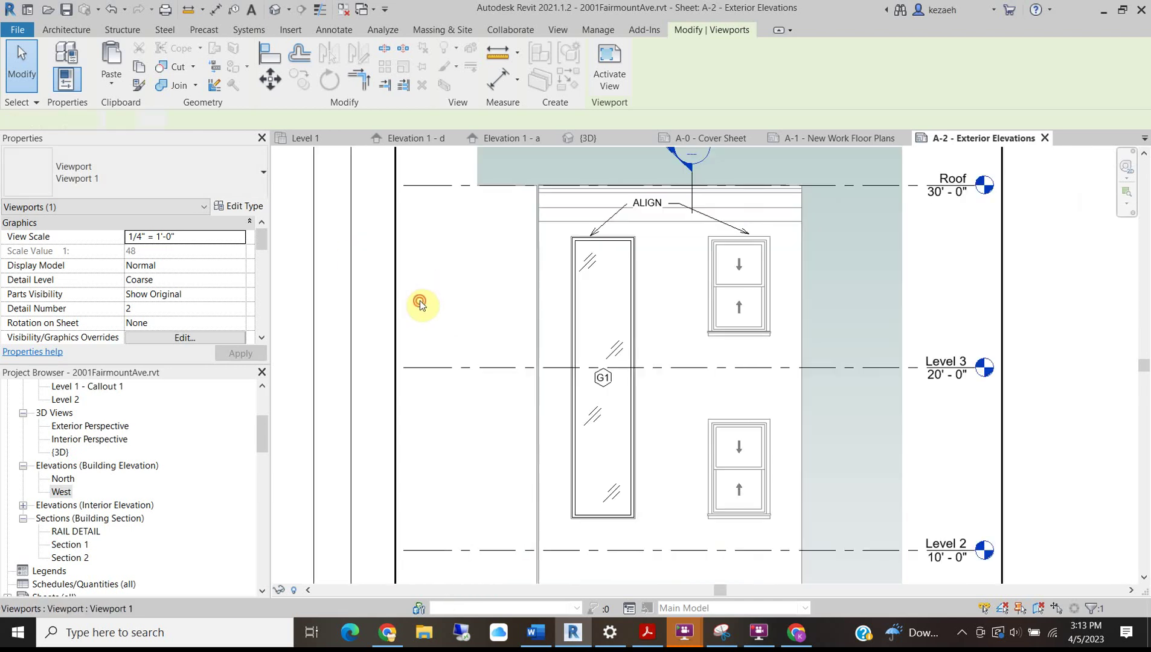
{"action": "double_click", "coordinate": [420, 304]}
{"action": "left_click", "coordinate": [404, 368]}
{"action": "left_click_drag", "start_coordinate": [481, 369], "coordinate": [470, 365]}
{"action": "scroll", "coordinate": [438, 317], "scroll_direction": "down", "scroll_amount": 3}
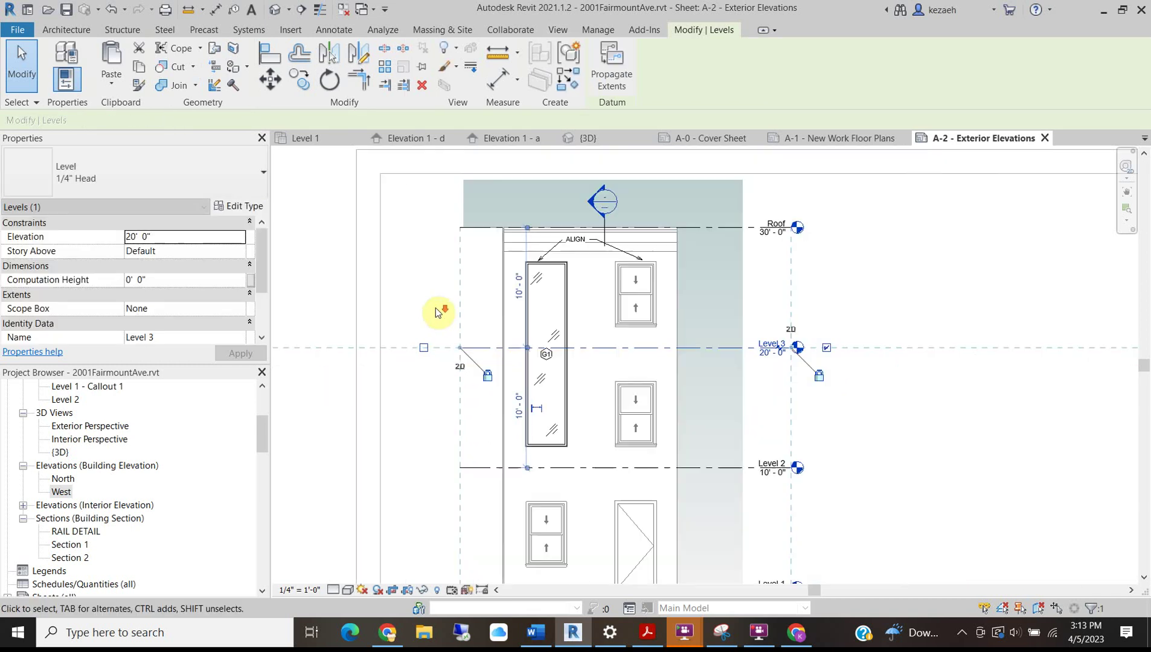
{"action": "left_click", "coordinate": [405, 405]}
{"action": "middle_click_drag", "start_coordinate": [405, 400], "coordinate": [404, 296]}
{"action": "right_click", "coordinate": [764, 265]}
{"action": "left_click", "coordinate": [804, 331]}
Nudge the North viewport left and shift its view title to the right.
{"action": "left_click", "coordinate": [484, 324]}
{"action": "key", "text": "Left"}
{"action": "key", "text": "Left"}
{"action": "key", "text": "Left"}
{"action": "key", "text": "Left"}
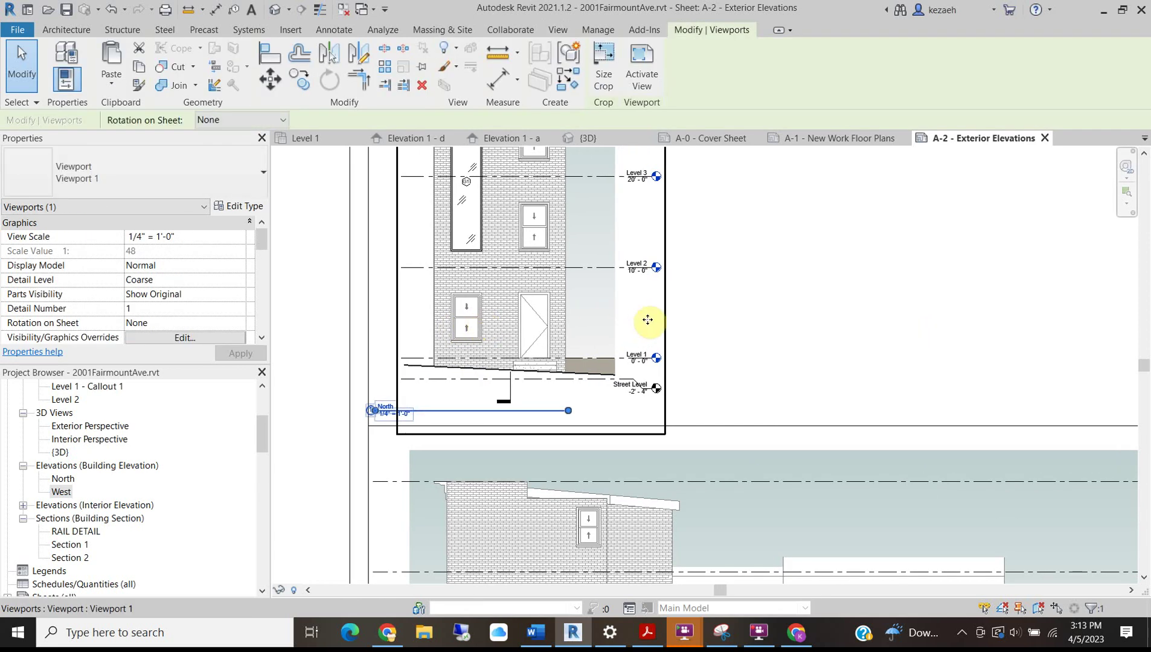
{"action": "left_click", "coordinate": [802, 319]}
{"action": "mouse_move", "coordinate": [432, 413]}
{"action": "left_mouse_down"}
{"action": "mouse_move", "coordinate": [459, 414]}
{"action": "mouse_move", "coordinate": [447, 414]}
{"action": "left_mouse_up"}
{"action": "scroll", "coordinate": [447, 414], "scroll_direction": "down", "scroll_amount": 3}
{"action": "scroll", "coordinate": [414, 414], "scroll_direction": "up", "scroll_amount": 2}
Inside the West viewport, check the Level 2 line and show the crop region.
{"action": "double_click", "coordinate": [412, 414]}
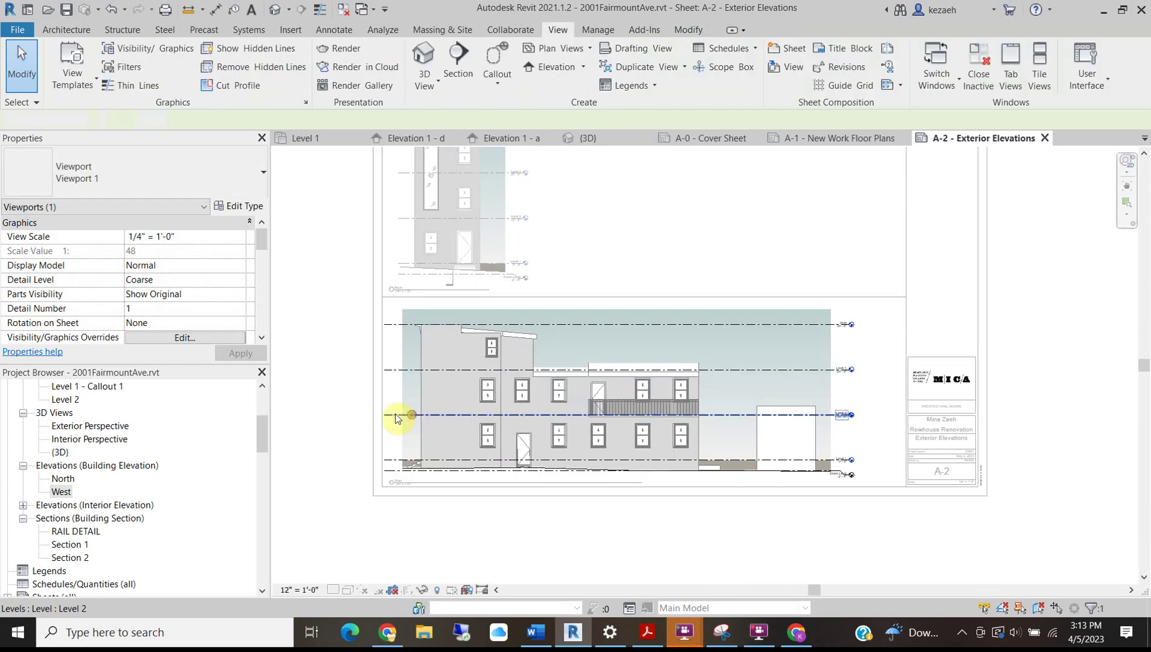
{"action": "scroll", "coordinate": [397, 417], "scroll_direction": "up", "scroll_amount": 2}
{"action": "left_click", "coordinate": [381, 416]}
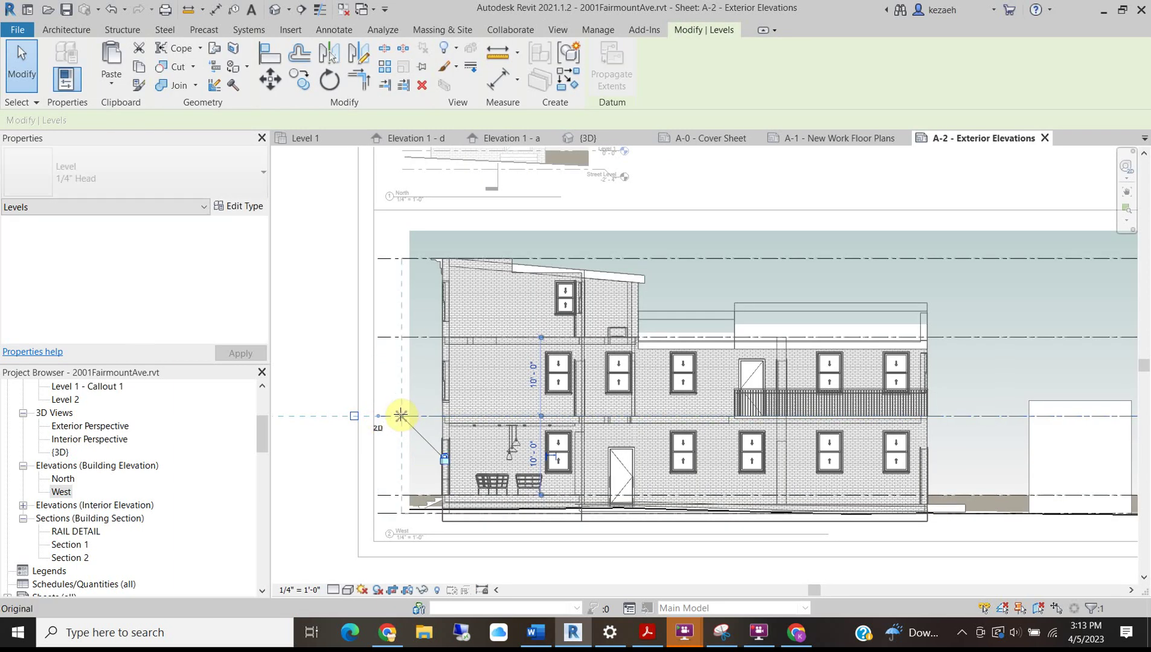
{"action": "left_click", "coordinate": [315, 336]}
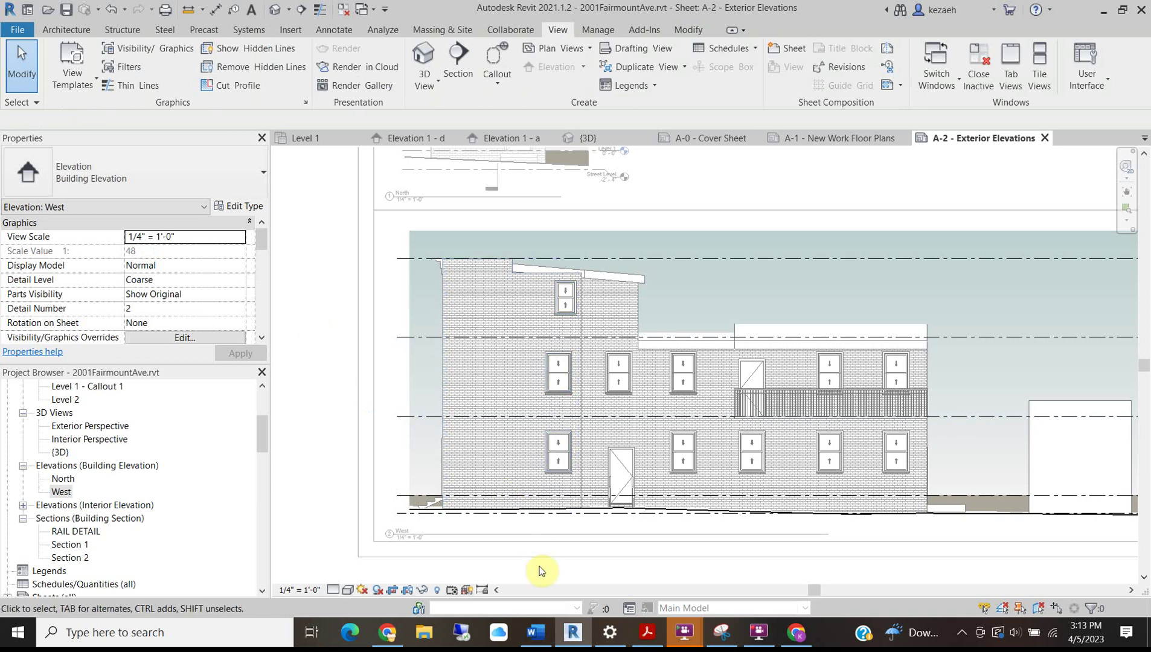
{"action": "left_click", "coordinate": [407, 591]}
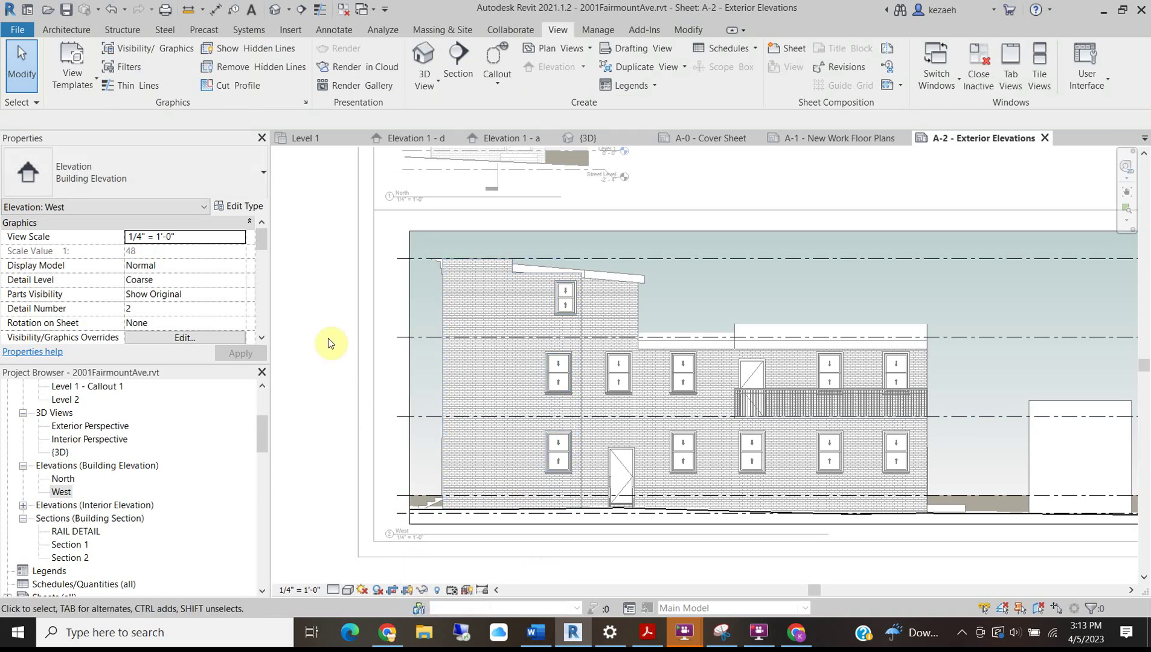
{"action": "double_click", "coordinate": [308, 386]}
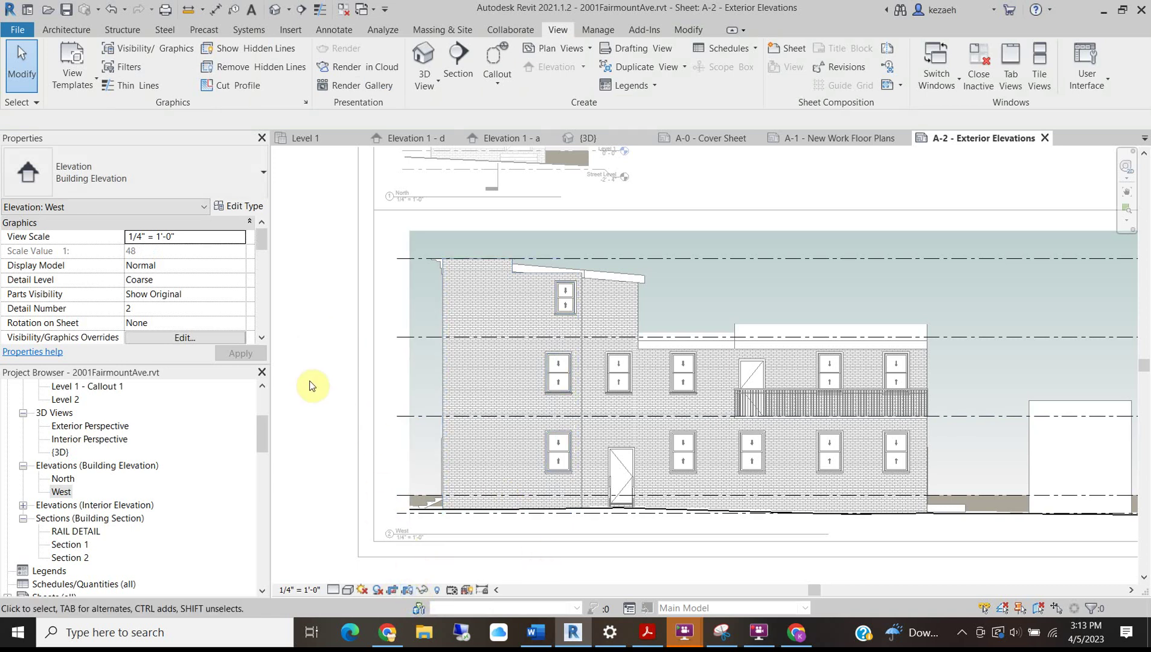
Nudge the West viewport left and drag its view title to the right.
{"action": "left_click", "coordinate": [431, 417]}
{"action": "key", "text": "Left"}
{"action": "key", "text": "Left"}
{"action": "key", "text": "Left"}
{"action": "key", "text": "Left"}
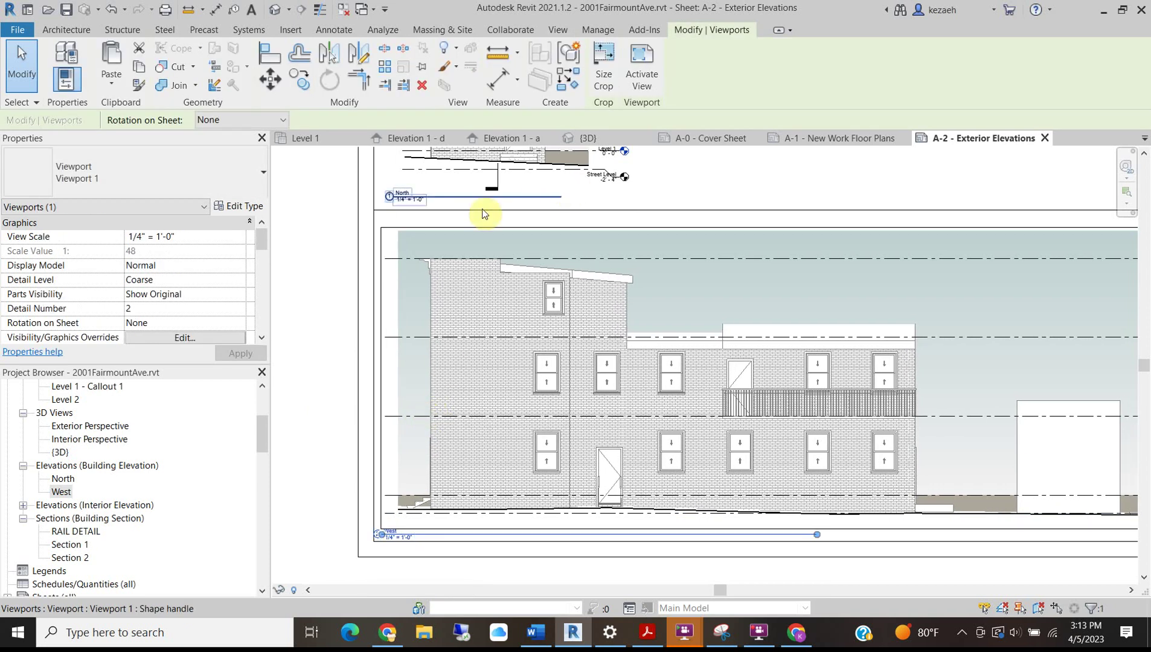
{"action": "scroll", "coordinate": [474, 196], "scroll_direction": "down", "scroll_amount": 2}
{"action": "middle_click_drag", "start_coordinate": [447, 236], "coordinate": [440, 357]}
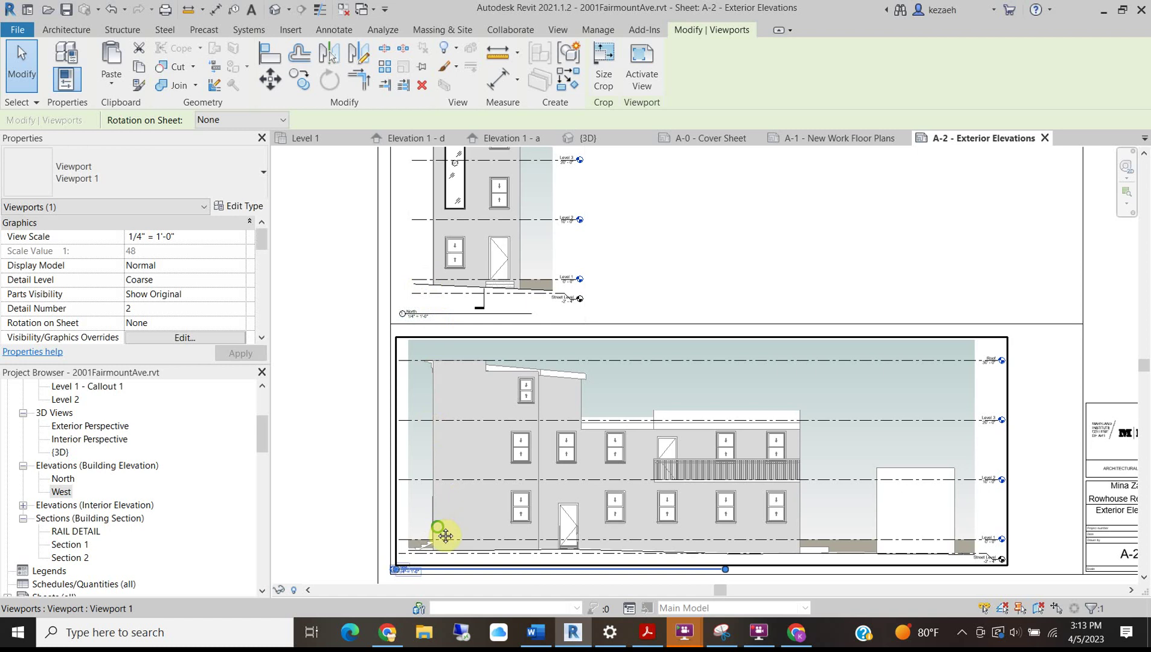
{"action": "middle_click_drag", "start_coordinate": [436, 526], "coordinate": [434, 420]}
{"action": "left_click", "coordinate": [340, 417]}
{"action": "scroll", "coordinate": [371, 461], "scroll_direction": "up", "scroll_amount": 3}
{"action": "left_click", "coordinate": [459, 468]}
{"action": "mouse_move", "coordinate": [459, 470]}
{"action": "left_mouse_down"}
{"action": "mouse_move", "coordinate": [493, 466]}
{"action": "mouse_move", "coordinate": [477, 464]}
{"action": "left_mouse_up"}
{"action": "scroll", "coordinate": [477, 462], "scroll_direction": "down", "scroll_amount": 5}
{"action": "middle_click_drag", "start_coordinate": [600, 521], "coordinate": [403, 535]}
{"action": "left_click", "coordinate": [476, 524]}
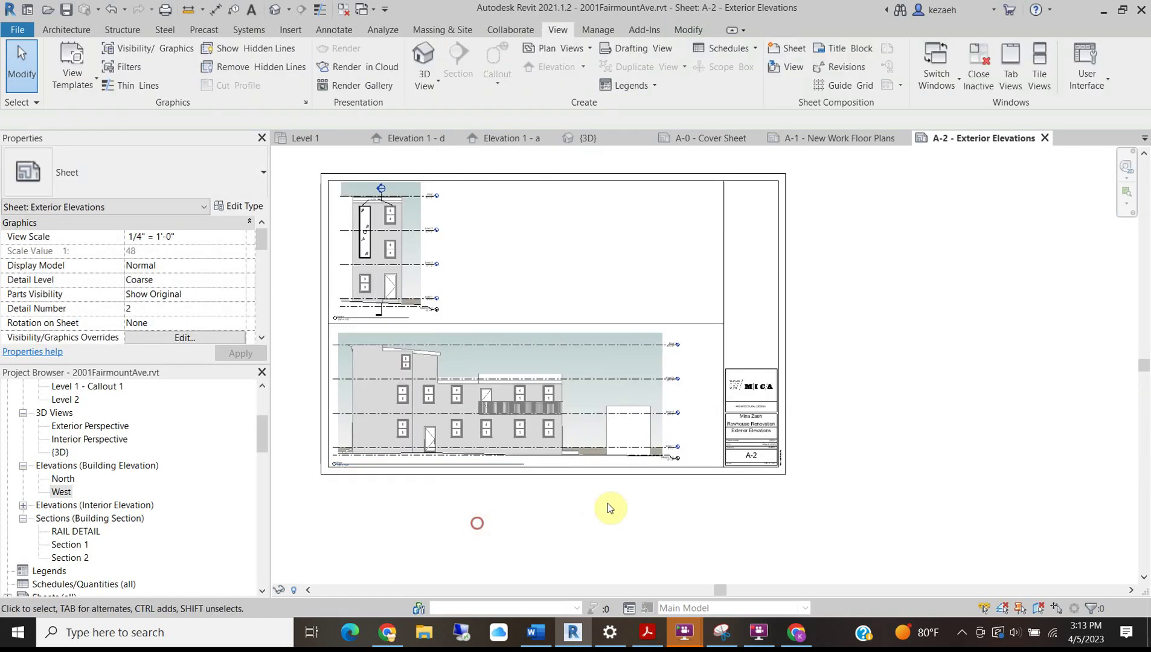
{"action": "scroll", "coordinate": [378, 289], "scroll_direction": "up", "scroll_amount": 3}
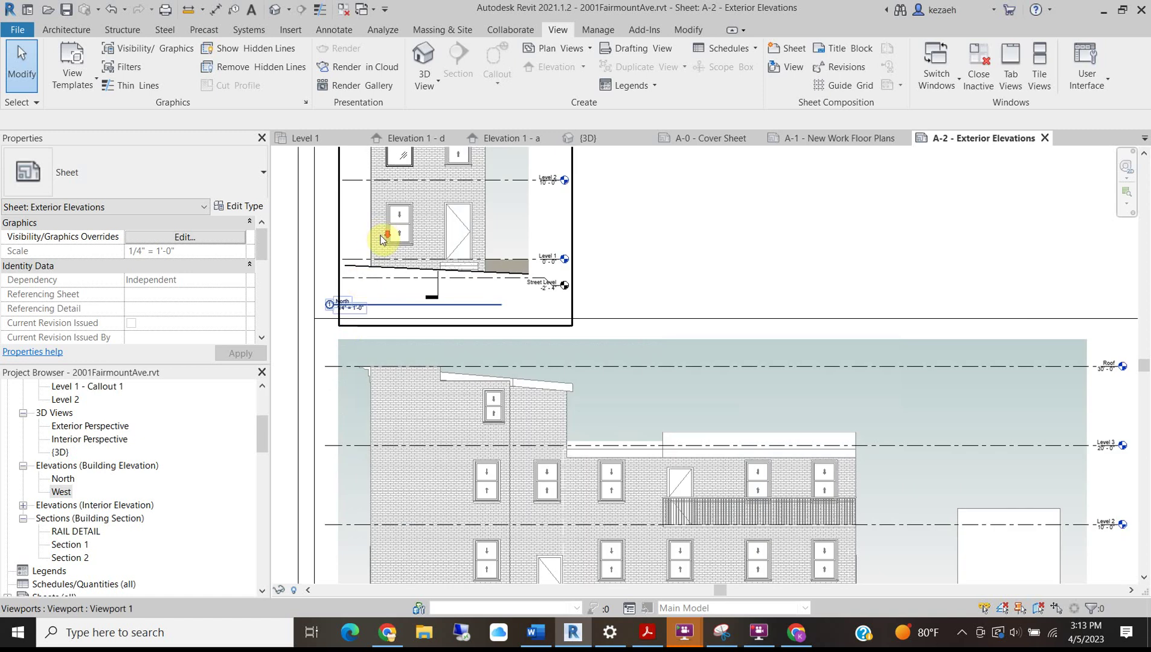
Rename the West elevation view to 'West Elevation'.
{"action": "scroll", "coordinate": [386, 236], "scroll_direction": "down", "scroll_amount": 1}
{"action": "scroll", "coordinate": [373, 463], "scroll_direction": "up", "scroll_amount": 3}
{"action": "scroll", "coordinate": [373, 463], "scroll_direction": "up", "scroll_amount": 2}
{"action": "left_click", "coordinate": [382, 449]}
{"action": "scroll", "coordinate": [382, 448], "scroll_direction": "up", "scroll_amount": 3}
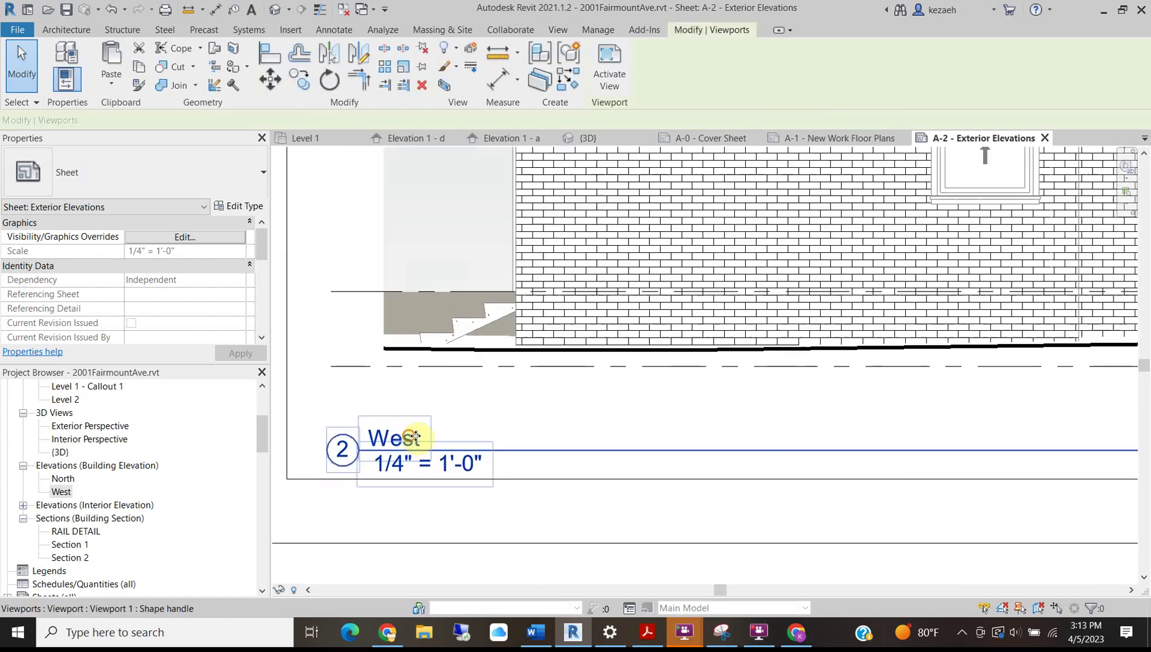
{"action": "scroll", "coordinate": [207, 294], "scroll_direction": "down", "scroll_amount": 5}
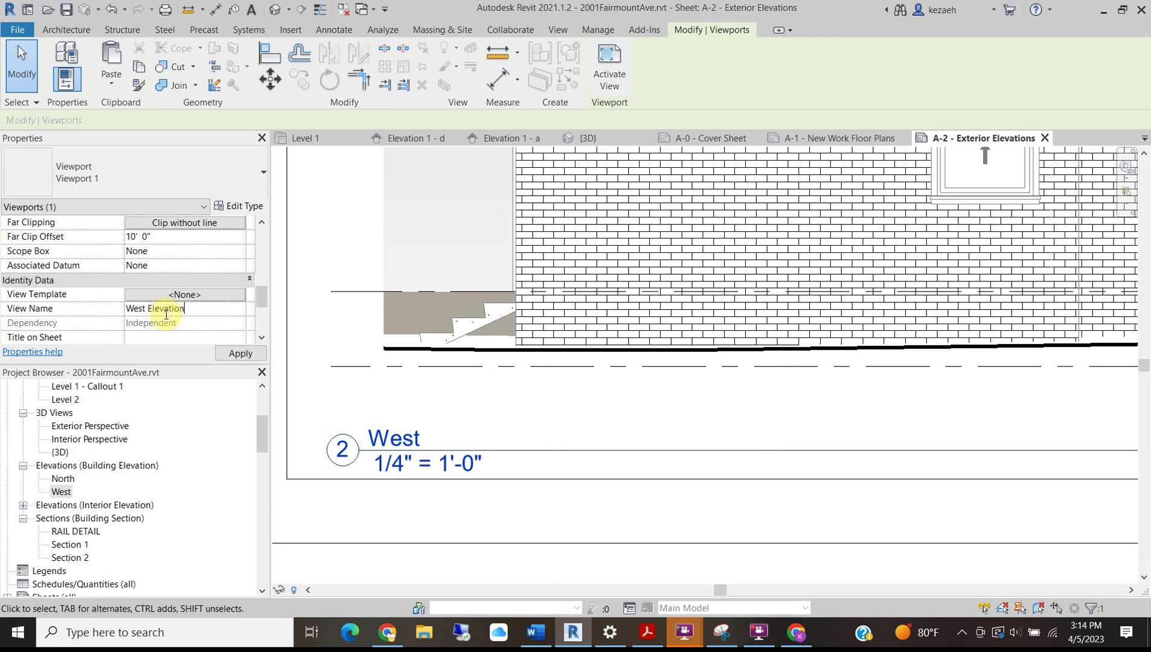
{"action": "left_click", "coordinate": [523, 507]}
{"action": "scroll", "coordinate": [468, 459], "scroll_direction": "down", "scroll_amount": 3}
Rename the North elevation view to 'North Elevation'.
{"action": "middle_click_drag", "start_coordinate": [534, 243], "coordinate": [478, 519]}
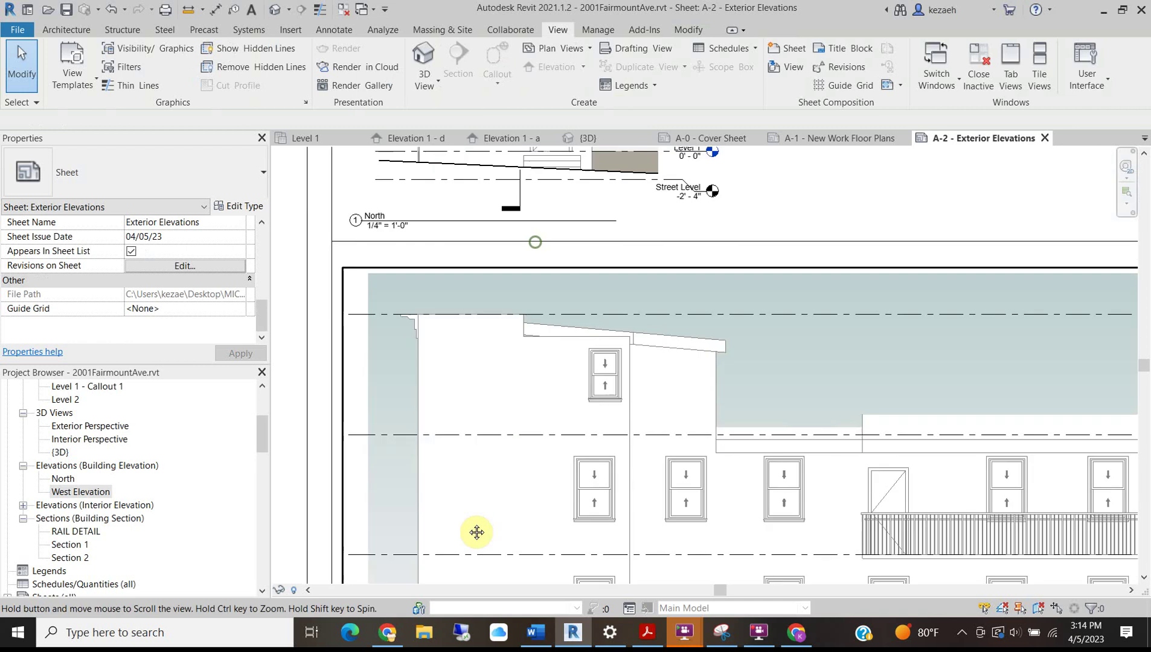
{"action": "scroll", "coordinate": [326, 218], "scroll_direction": "up", "scroll_amount": 2}
{"action": "left_click", "coordinate": [404, 221]}
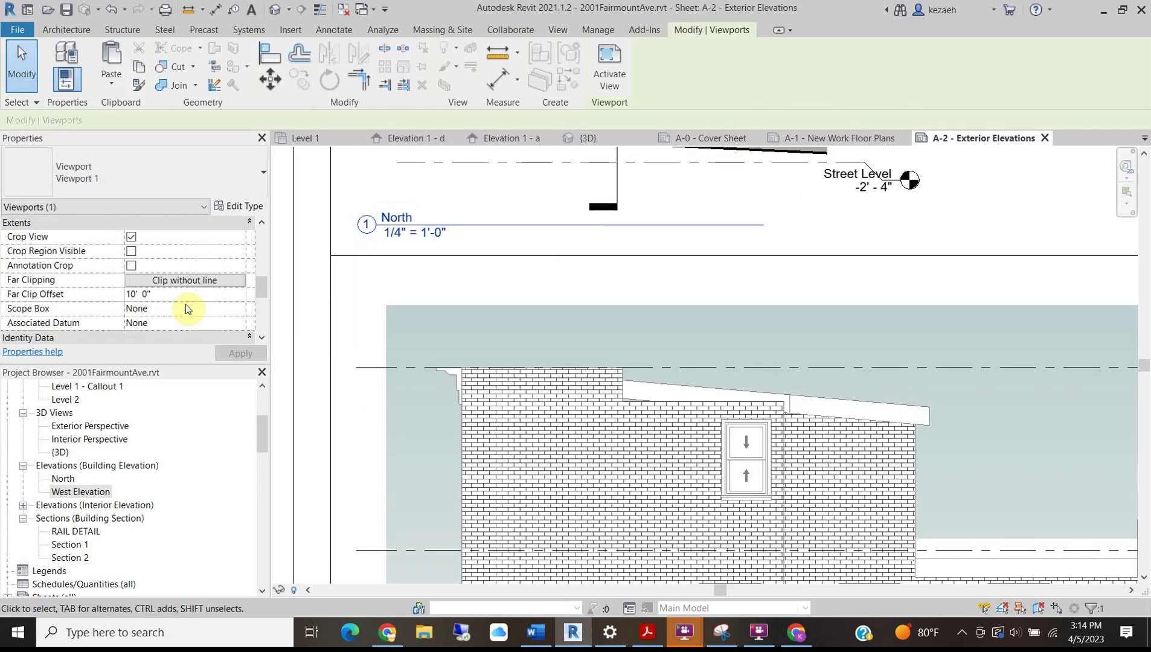
{"action": "scroll", "coordinate": [160, 318], "scroll_direction": "down", "scroll_amount": 3}
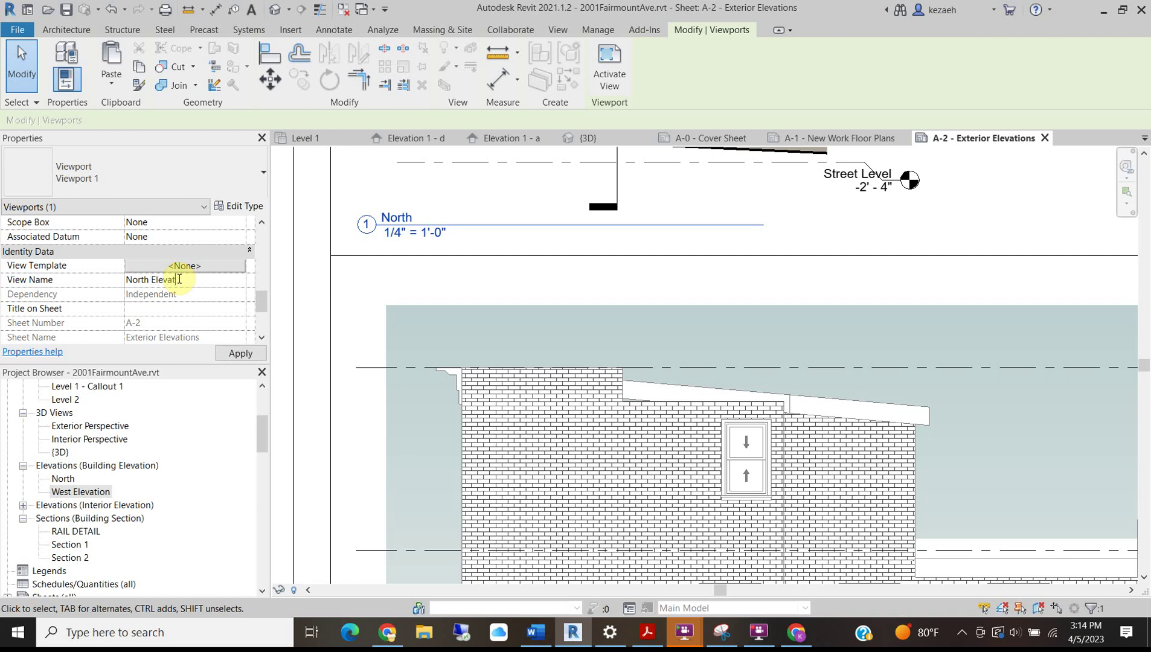
{"action": "scroll", "coordinate": [511, 280], "scroll_direction": "down", "scroll_amount": 3}
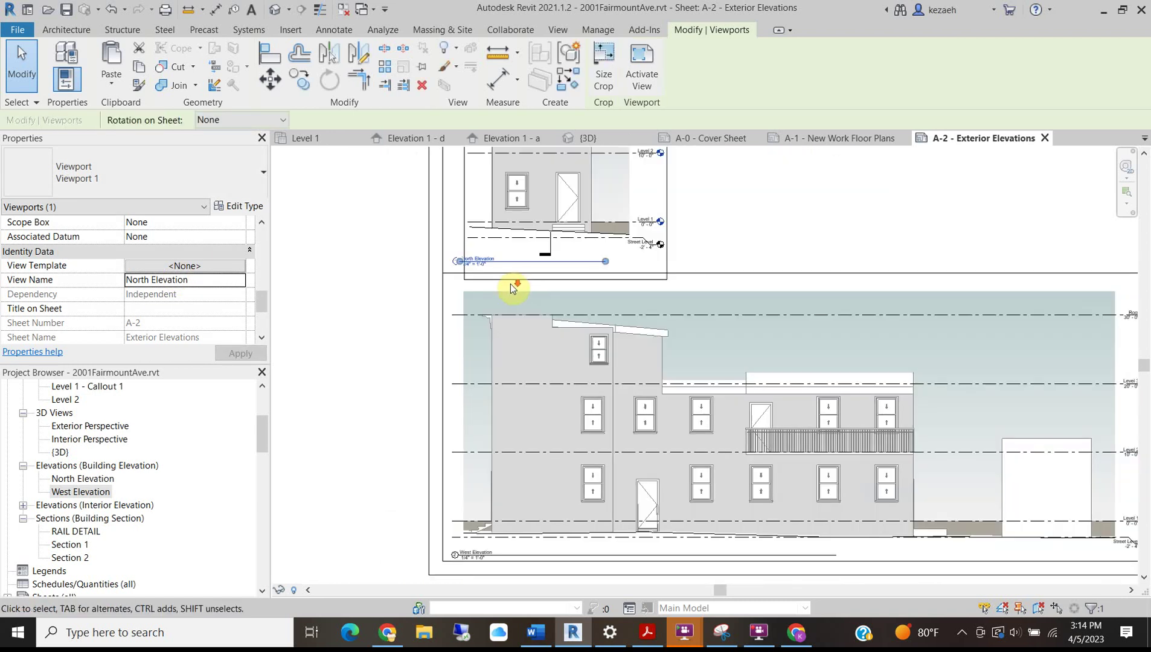
{"action": "left_click", "coordinate": [326, 236]}
{"action": "middle_click_drag", "start_coordinate": [667, 381], "coordinate": [607, 426]}
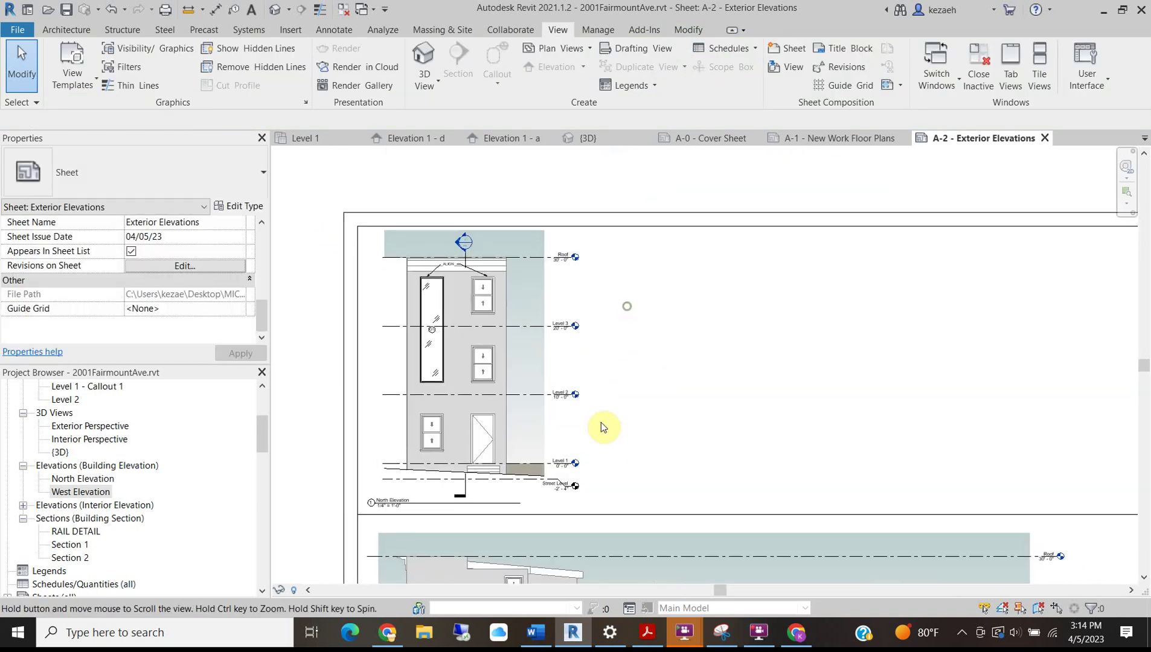
Draw a vertical detail line (DL) beside the North viewport from the top border to the divider.
{"action": "key", "text": "d"}
{"action": "key", "text": "l"}
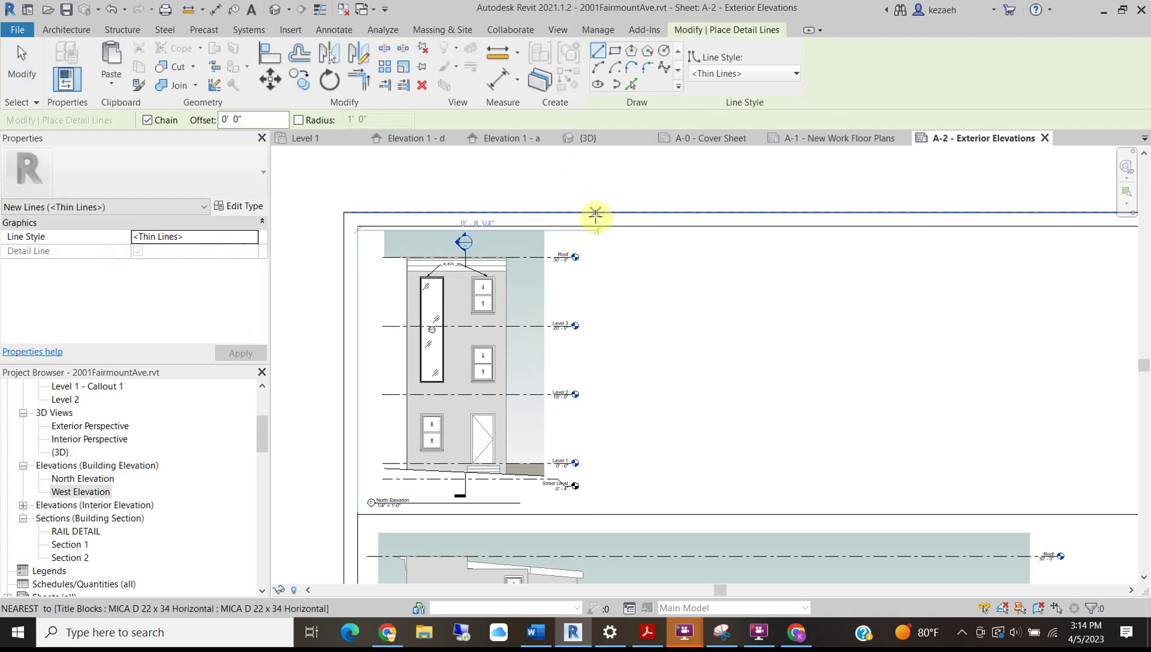
{"action": "left_click", "coordinate": [592, 228]}
{"action": "left_click", "coordinate": [594, 514]}
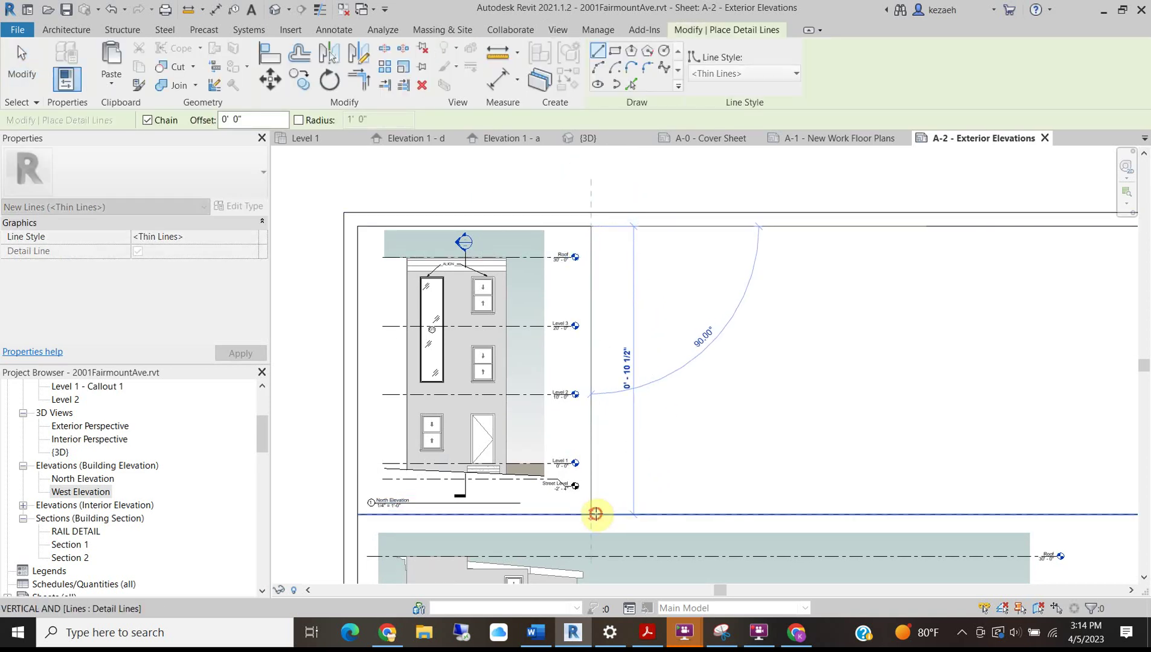
{"action": "key", "text": "Escape"}
{"action": "key", "text": "Escape"}
Check the project brief in Word, then minimize it to return to Revit.
{"action": "scroll", "coordinate": [540, 320], "scroll_direction": "down", "scroll_amount": 4}
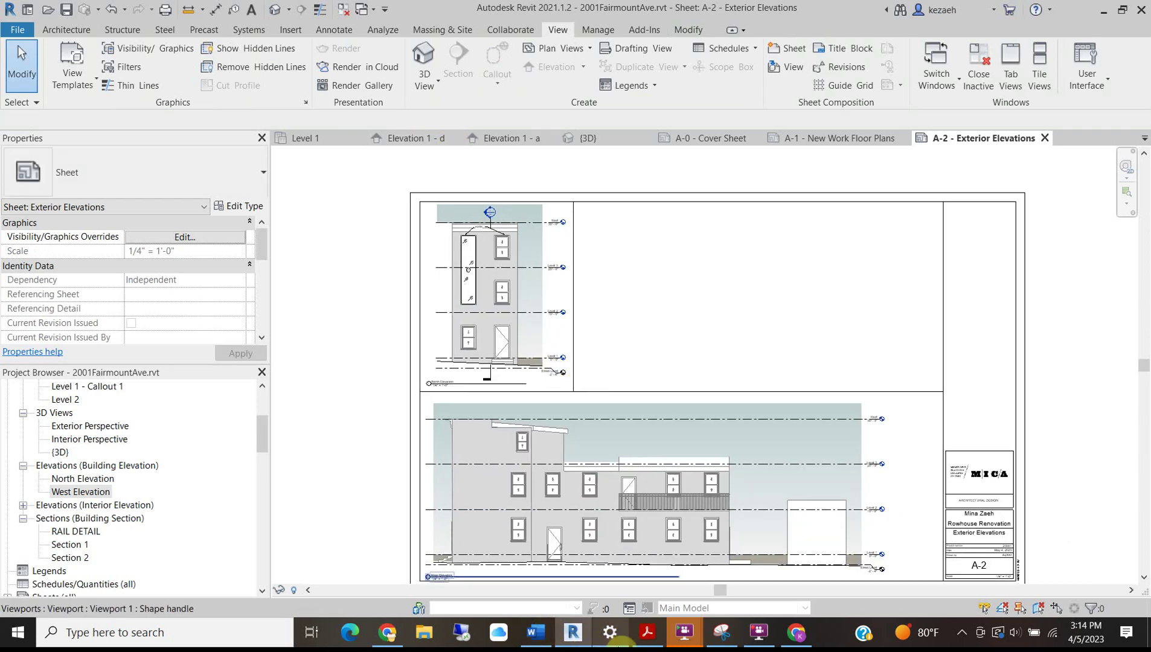
{"action": "left_click", "coordinate": [534, 633]}
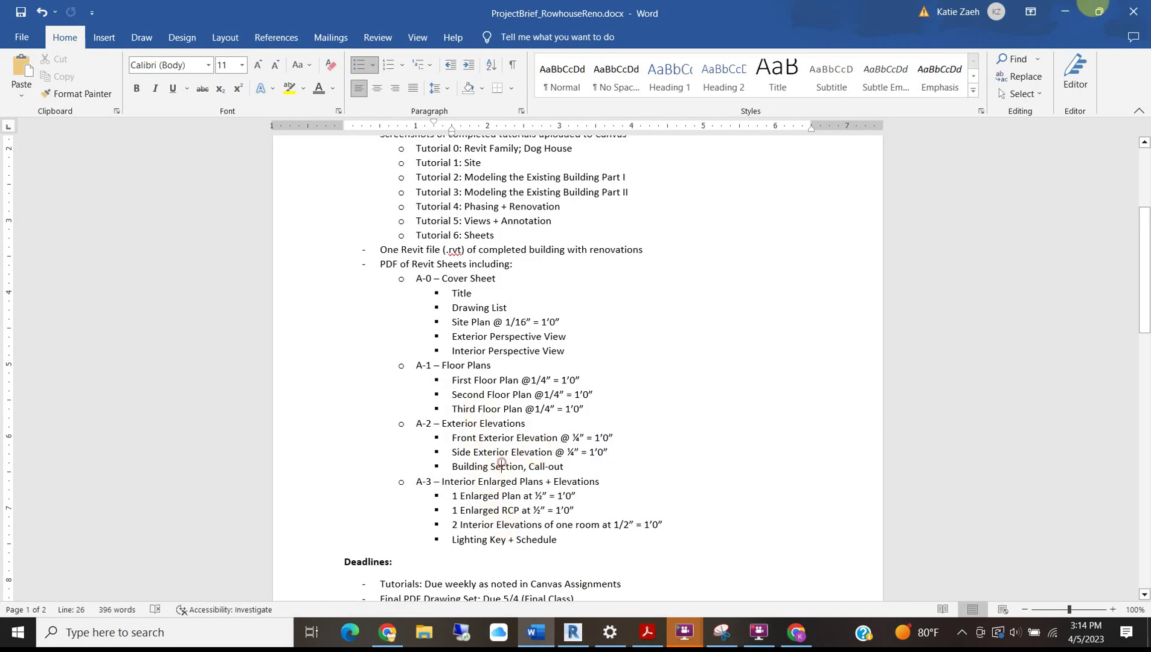
{"action": "left_click", "coordinate": [1065, 11]}
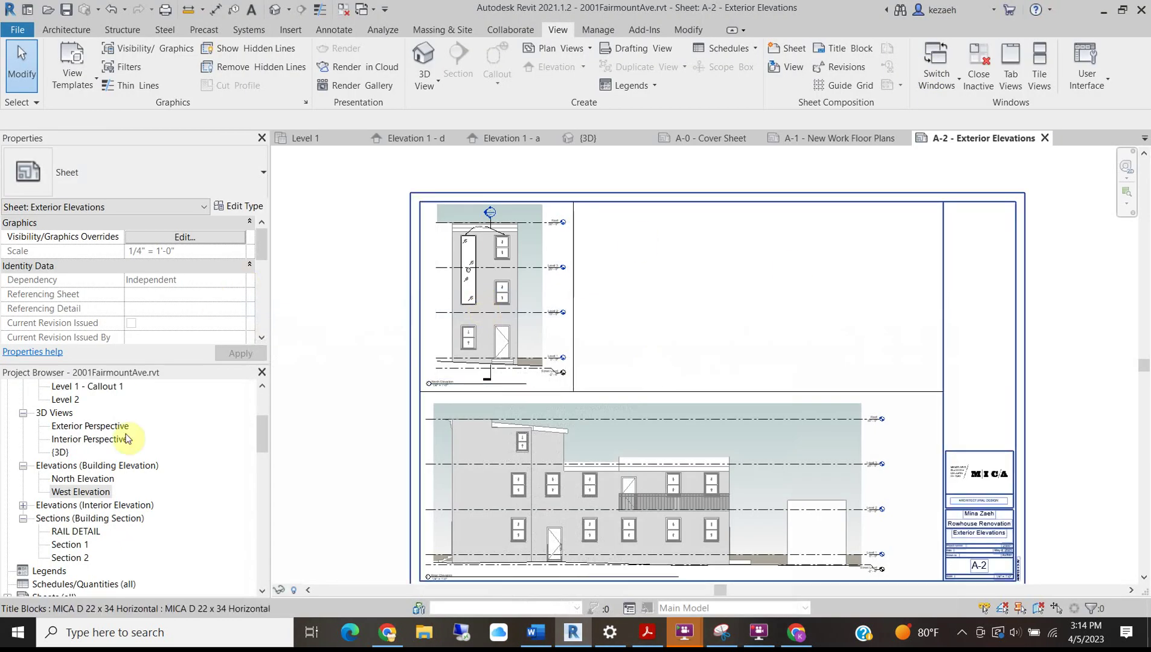
{"action": "scroll", "coordinate": [72, 503], "scroll_direction": "up", "scroll_amount": 4}
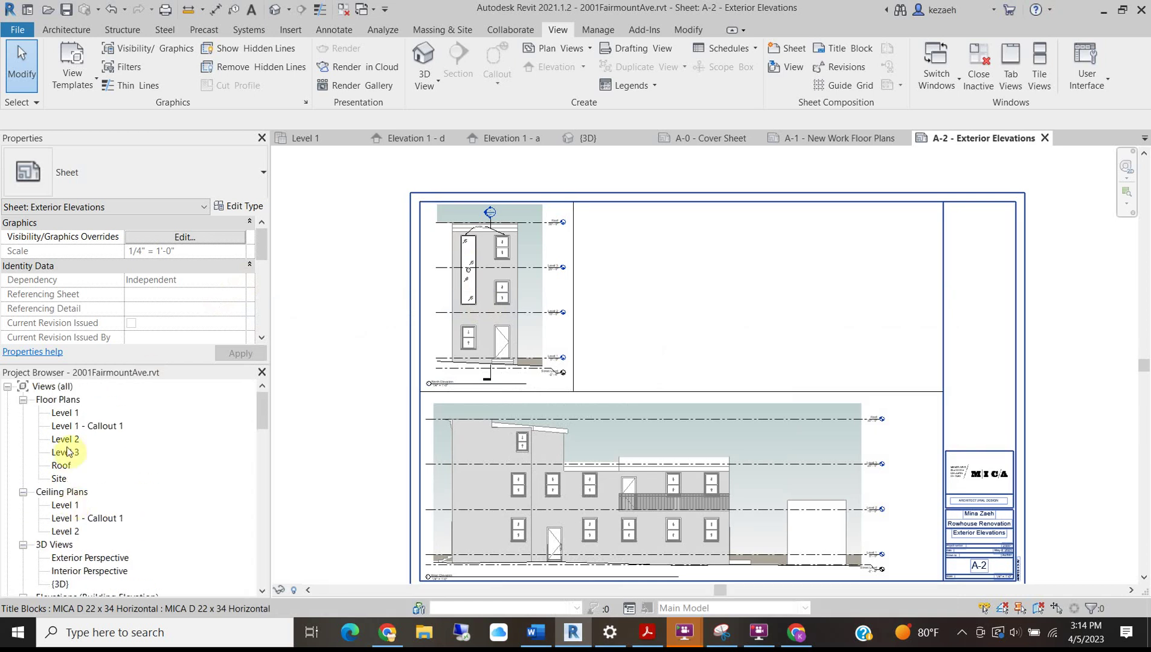
{"action": "scroll", "coordinate": [68, 452], "scroll_direction": "down", "scroll_amount": 5}
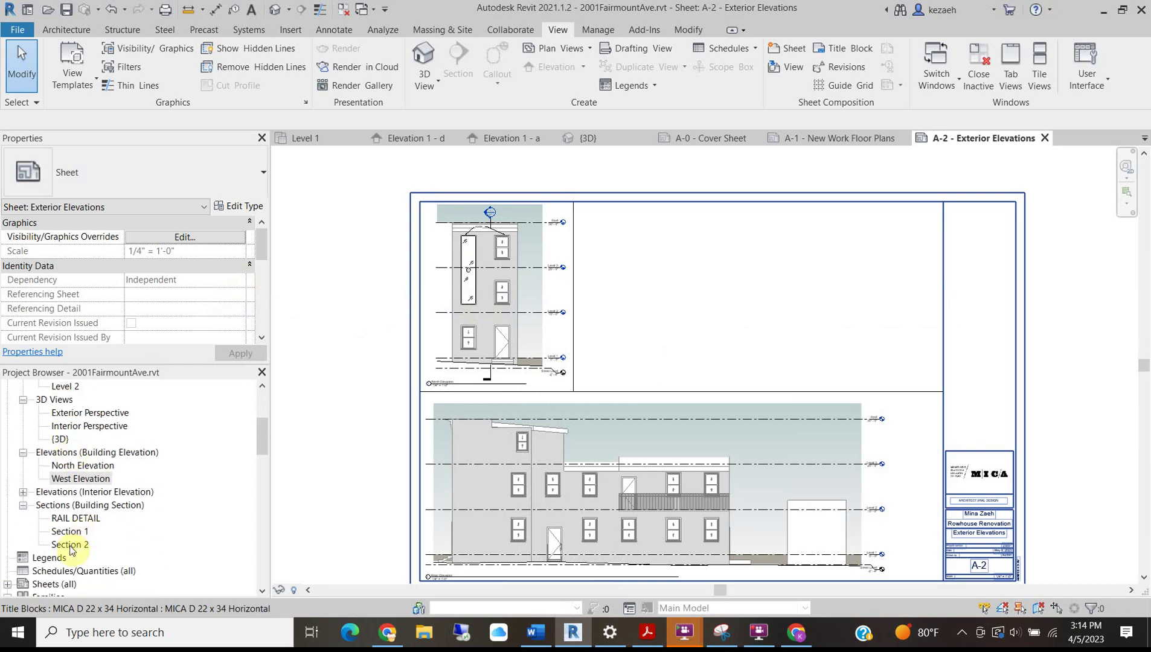
{"action": "left_click", "coordinate": [71, 547]}
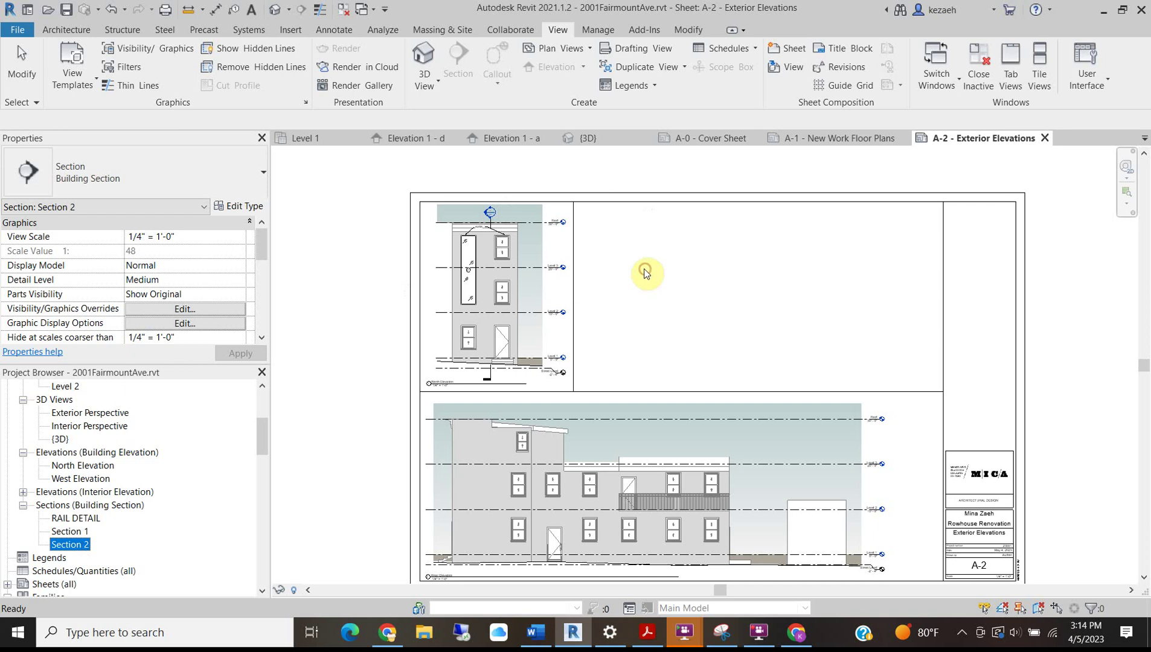
{"action": "left_click", "coordinate": [776, 266]}
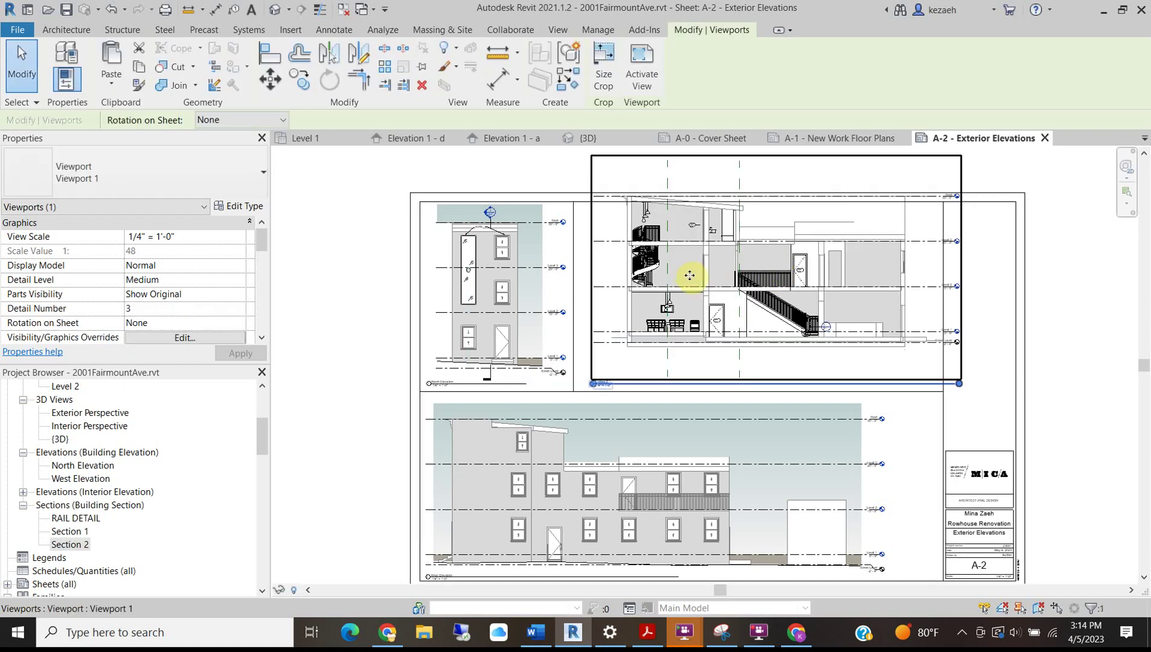
{"action": "left_click_drag", "start_coordinate": [690, 284], "coordinate": [681, 299]}
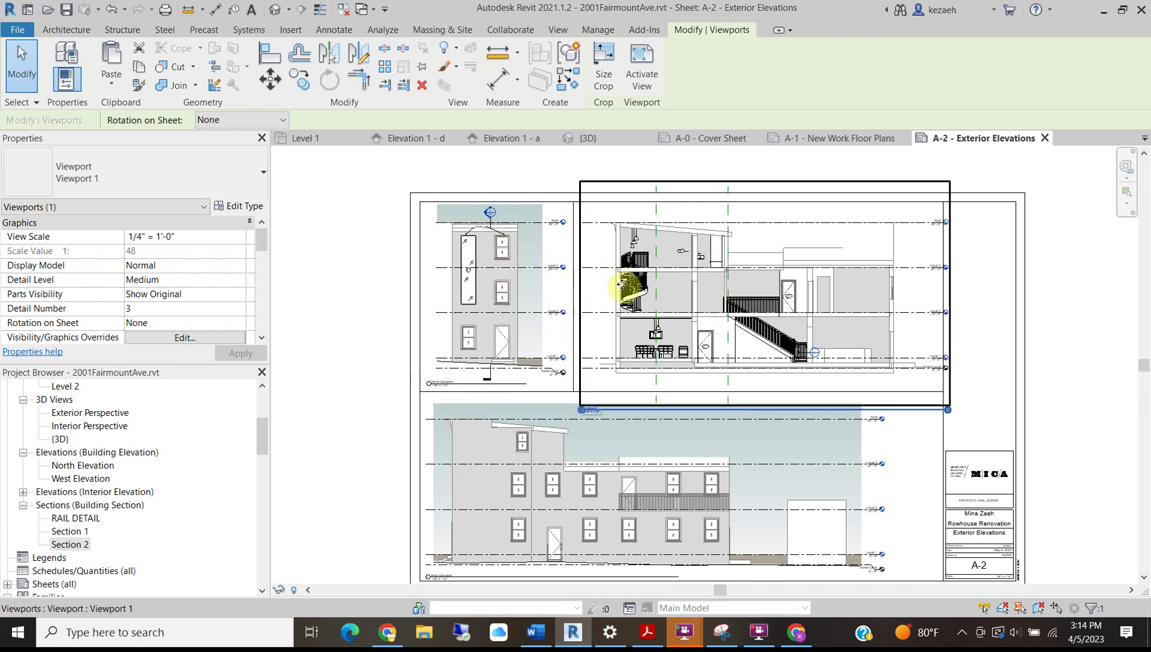
{"action": "scroll", "coordinate": [593, 267], "scroll_direction": "up", "scroll_amount": 2}
{"action": "middle_click_drag", "start_coordinate": [764, 312], "coordinate": [416, 293]}
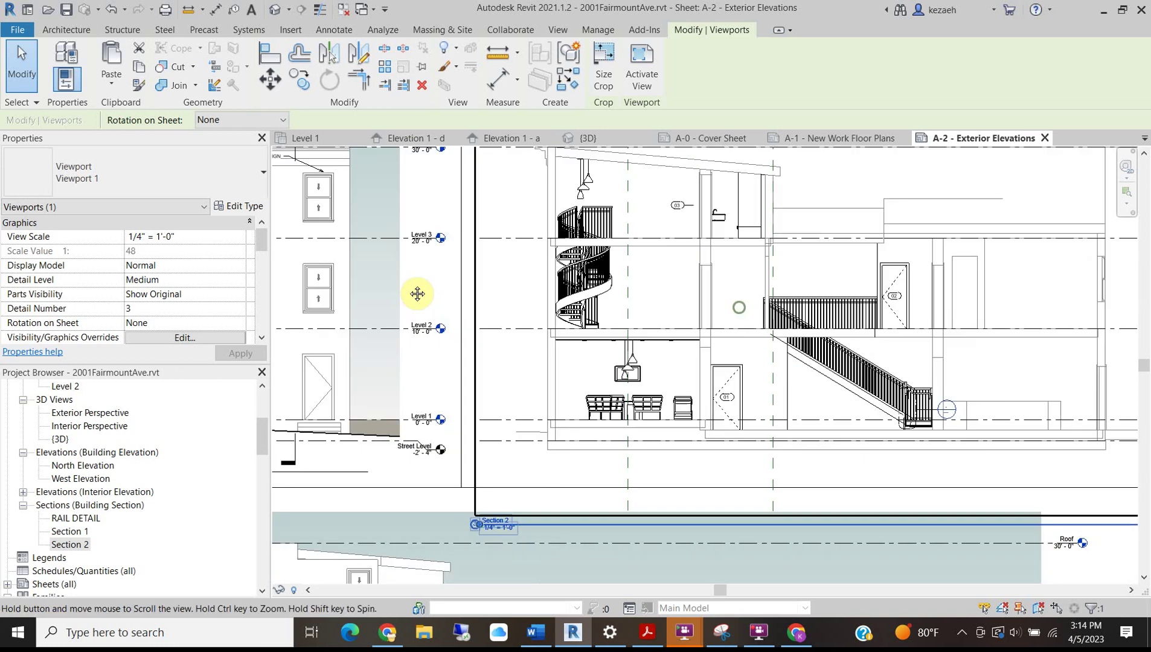
{"action": "scroll", "coordinate": [665, 336], "scroll_direction": "down", "scroll_amount": 2}
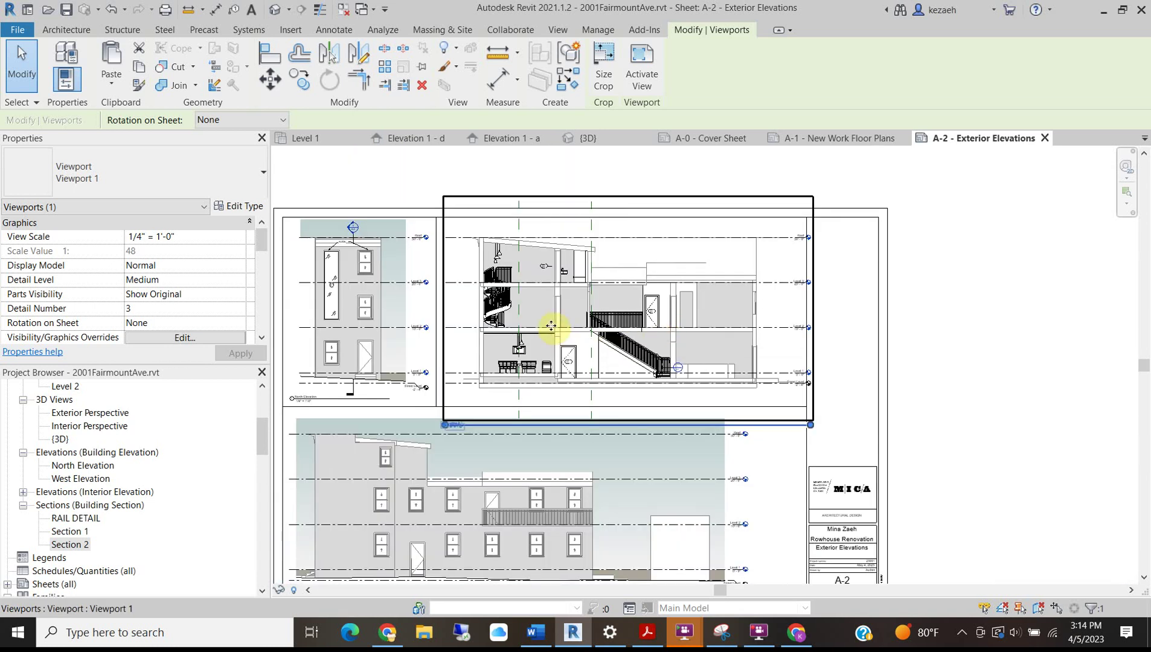
{"action": "scroll", "coordinate": [366, 322], "scroll_direction": "up", "scroll_amount": 1}
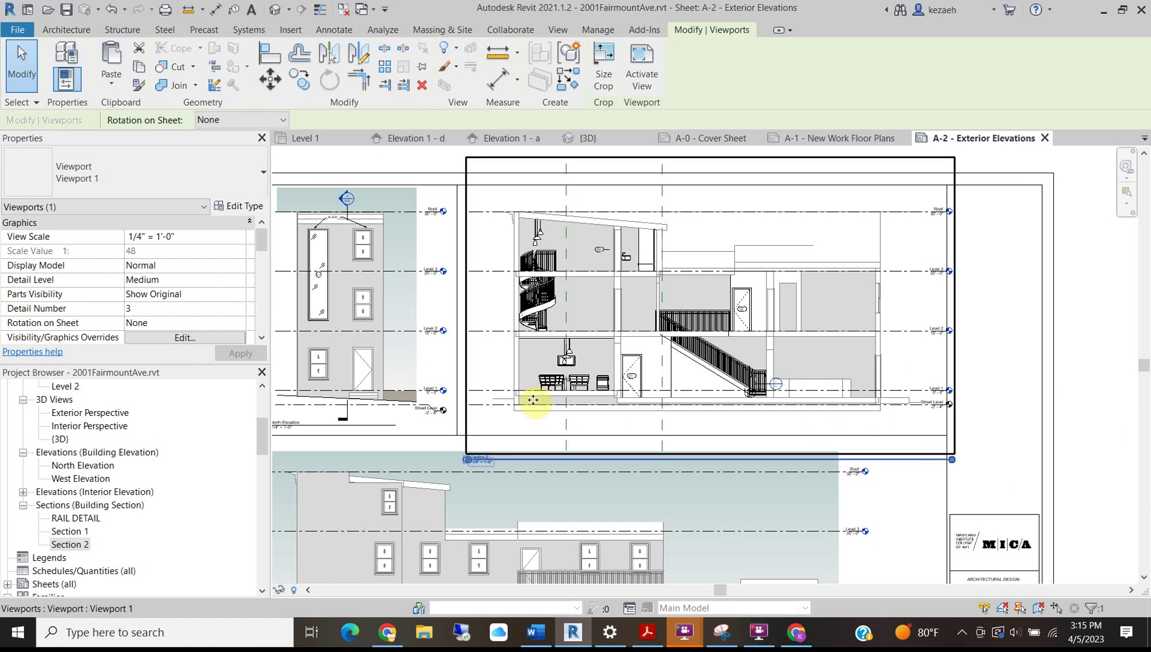
{"action": "scroll", "coordinate": [488, 381], "scroll_direction": "up", "scroll_amount": 3}
{"action": "middle_click_drag", "start_coordinate": [791, 283], "coordinate": [639, 342]}
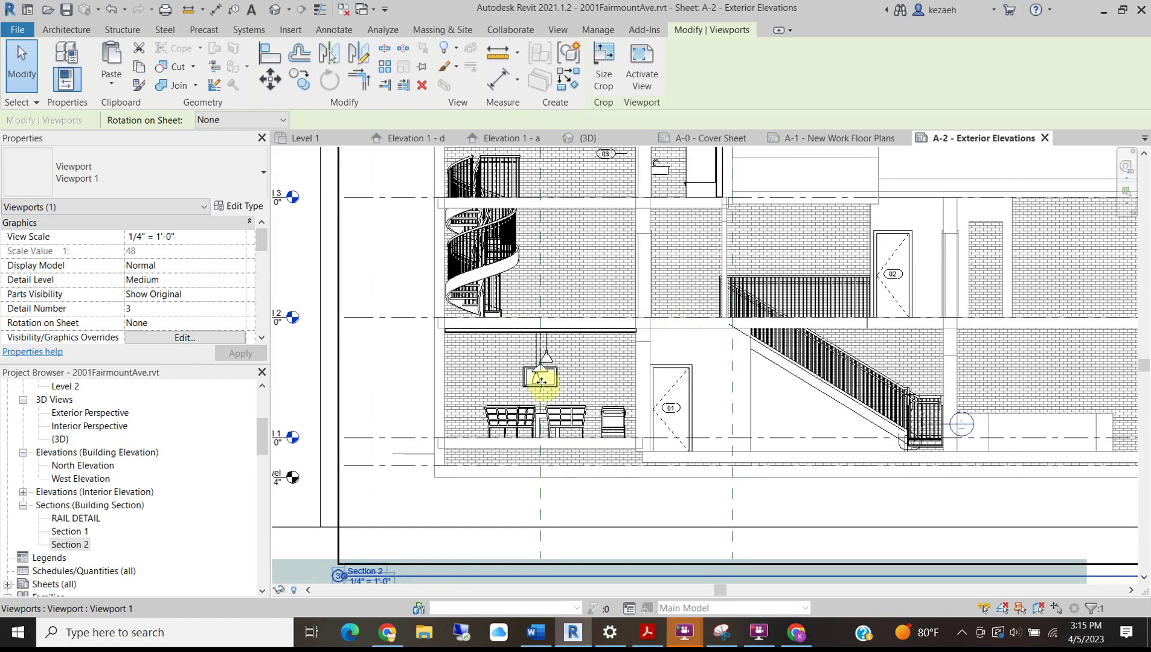
{"action": "scroll", "coordinate": [748, 449], "scroll_direction": "down", "scroll_amount": 3}
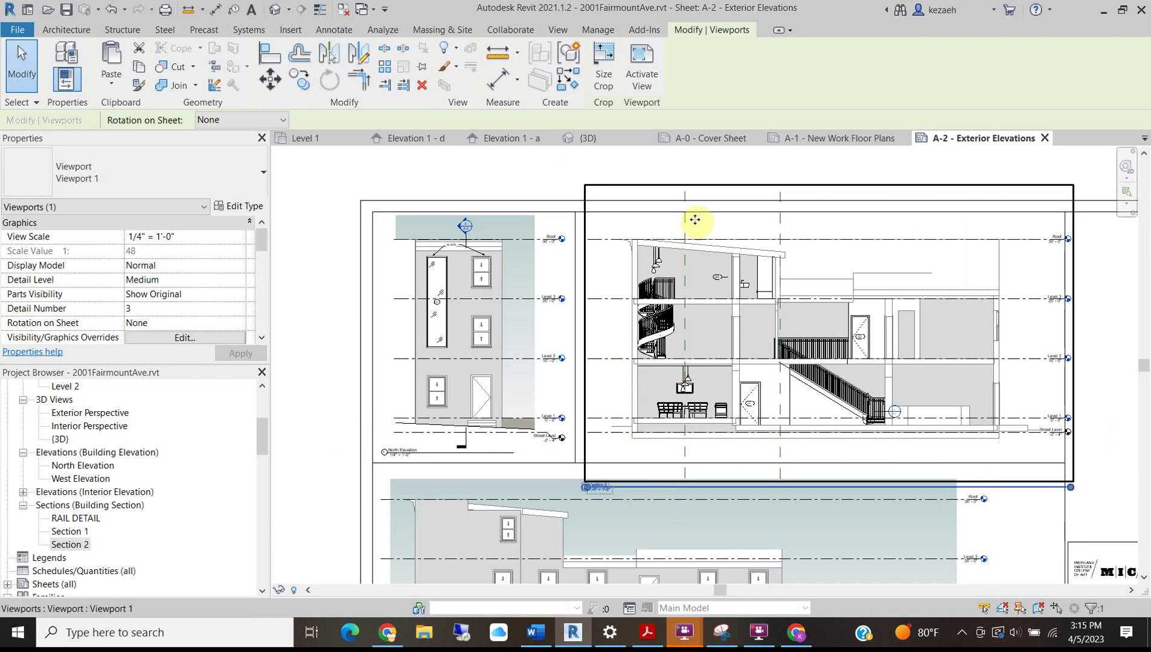
Inside the Section 2 viewport, pull the Roof level line ends in toward the building.
{"action": "double_click", "coordinate": [634, 241]}
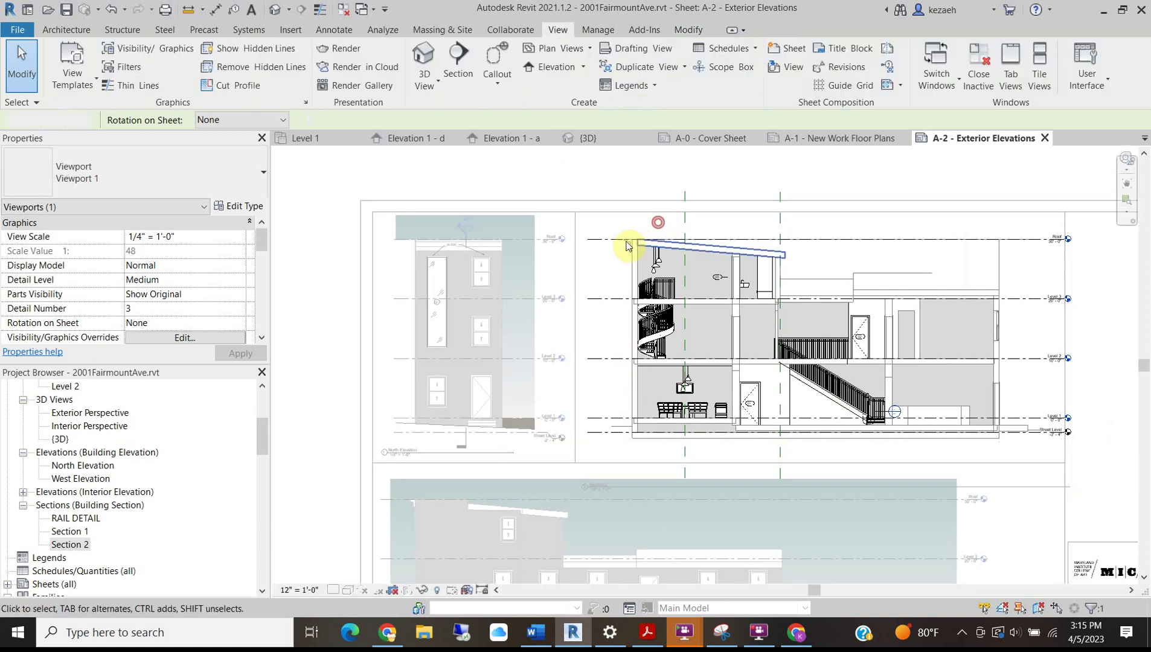
{"action": "left_click", "coordinate": [598, 240]}
{"action": "left_click_drag", "start_coordinate": [588, 240], "coordinate": [618, 240]}
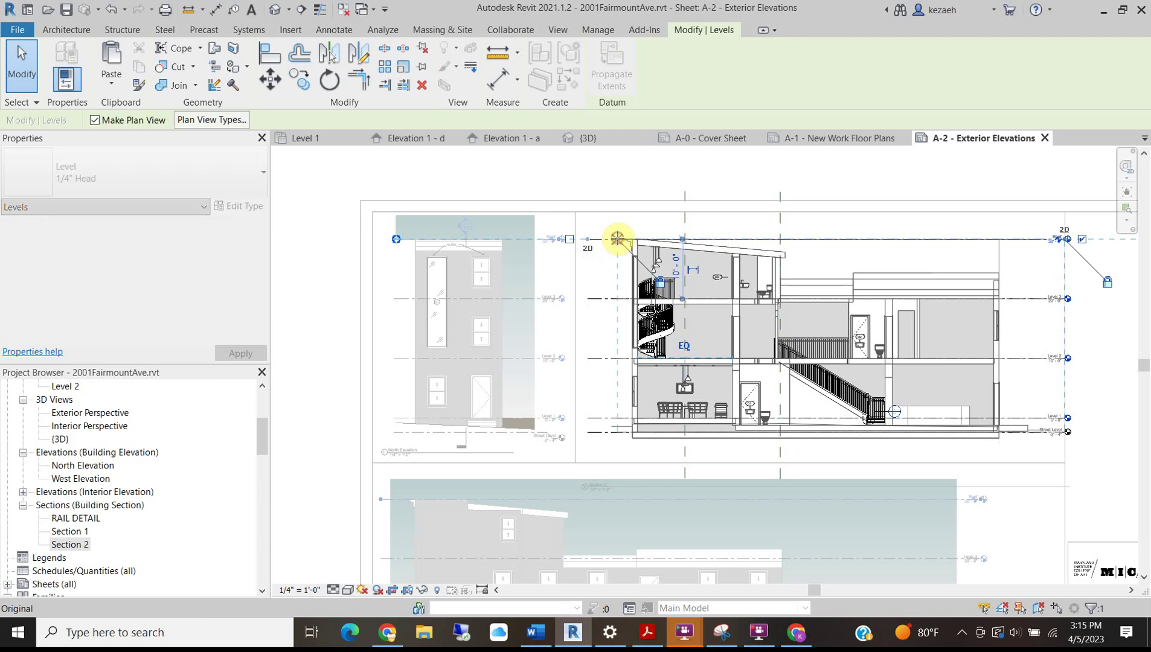
Hide all reference planes in the section view by category.
{"action": "left_click", "coordinate": [685, 452]}
{"action": "right_click", "coordinate": [685, 452]}
{"action": "mouse_move", "coordinate": [789, 205]}
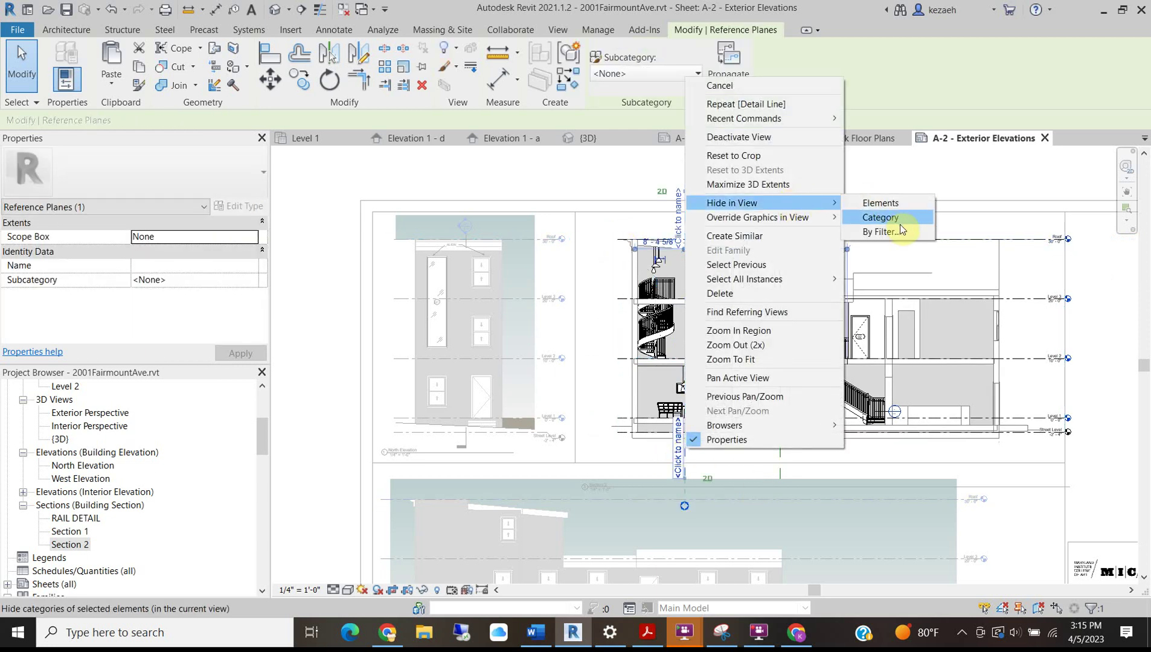
{"action": "left_click", "coordinate": [887, 232]}
{"action": "left_click", "coordinate": [996, 510]}
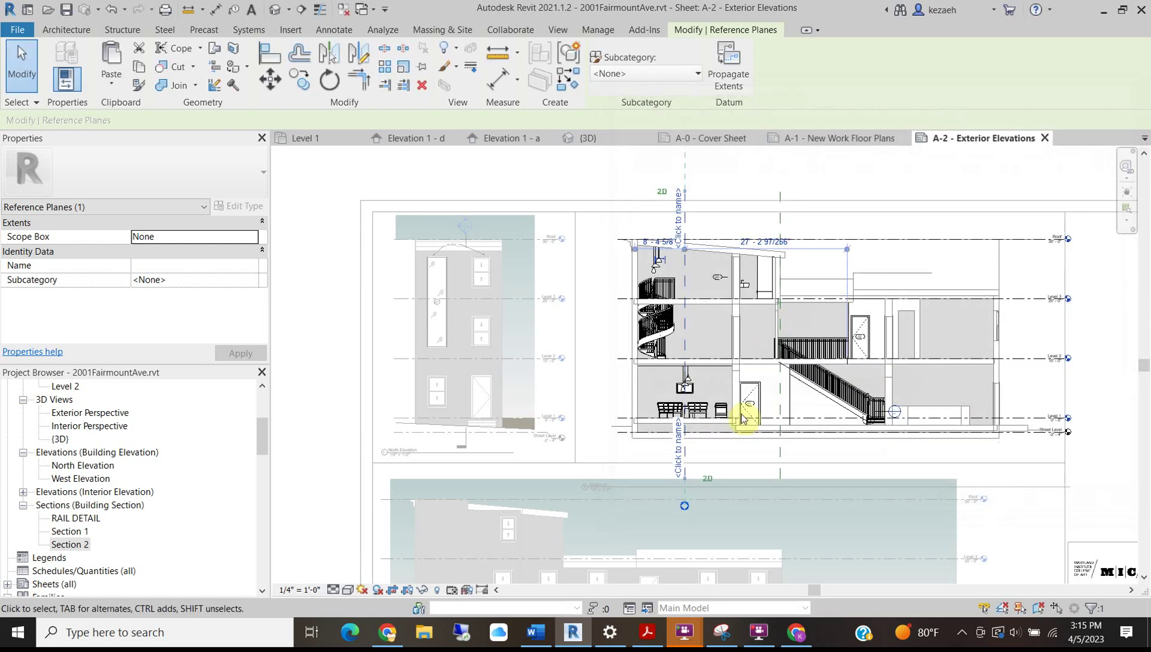
{"action": "right_click", "coordinate": [685, 457]}
{"action": "mouse_move", "coordinate": [743, 209]}
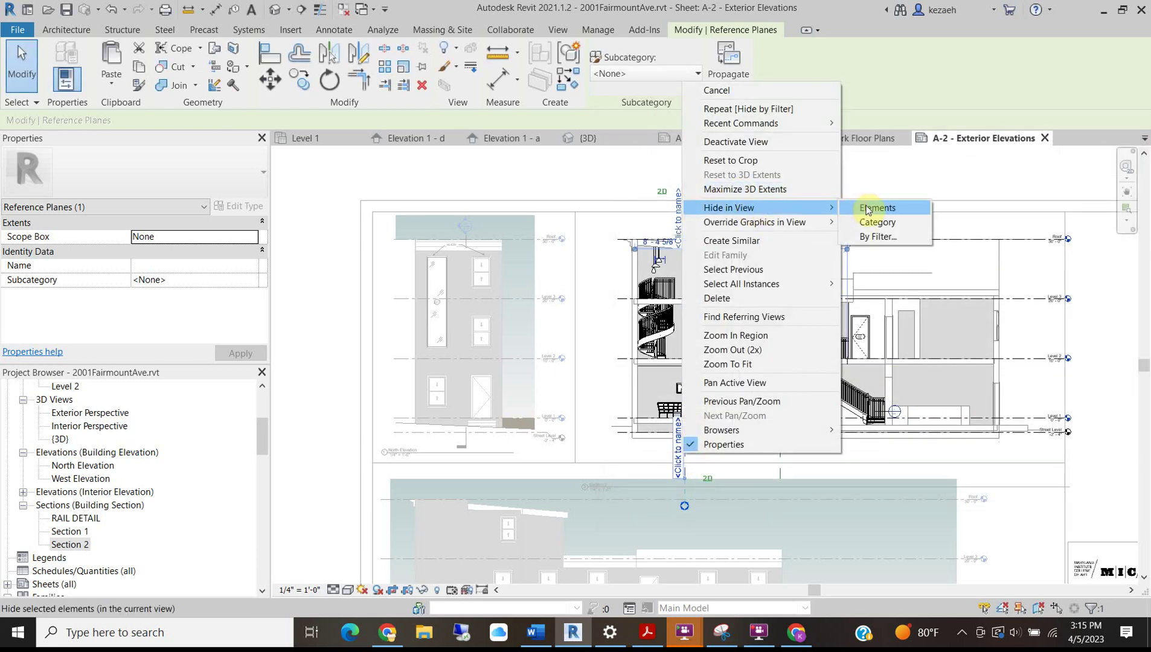
{"action": "left_click", "coordinate": [883, 222]}
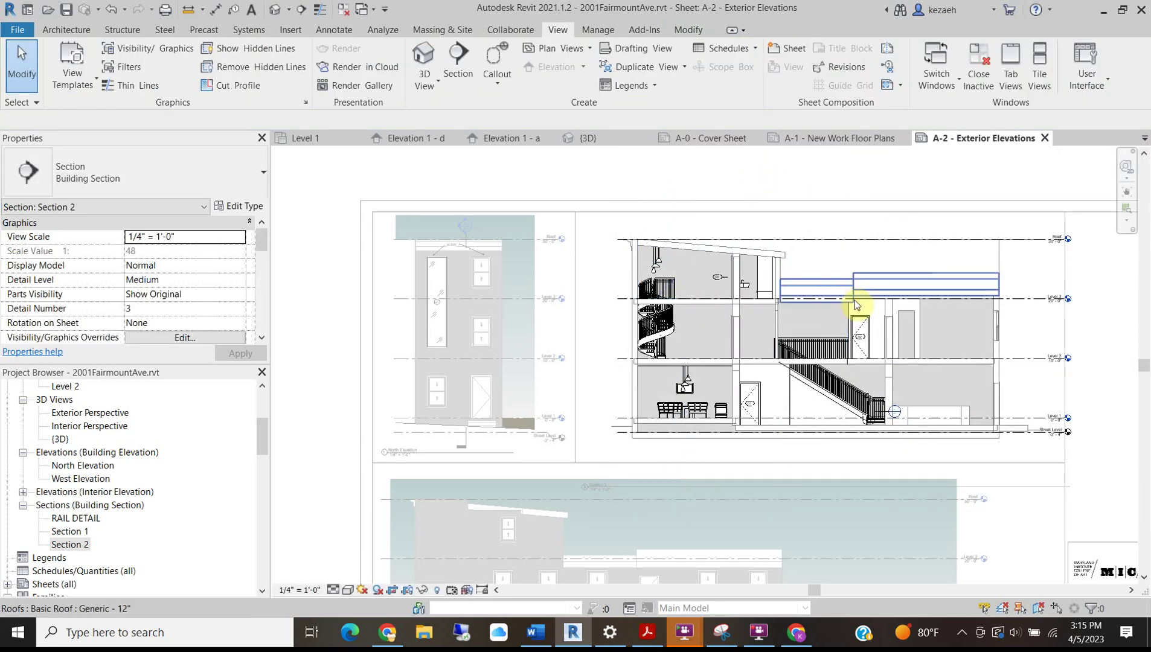
Delete door tag 103 and recenter the full section in view.
{"action": "scroll", "coordinate": [728, 269], "scroll_direction": "up", "scroll_amount": 5}
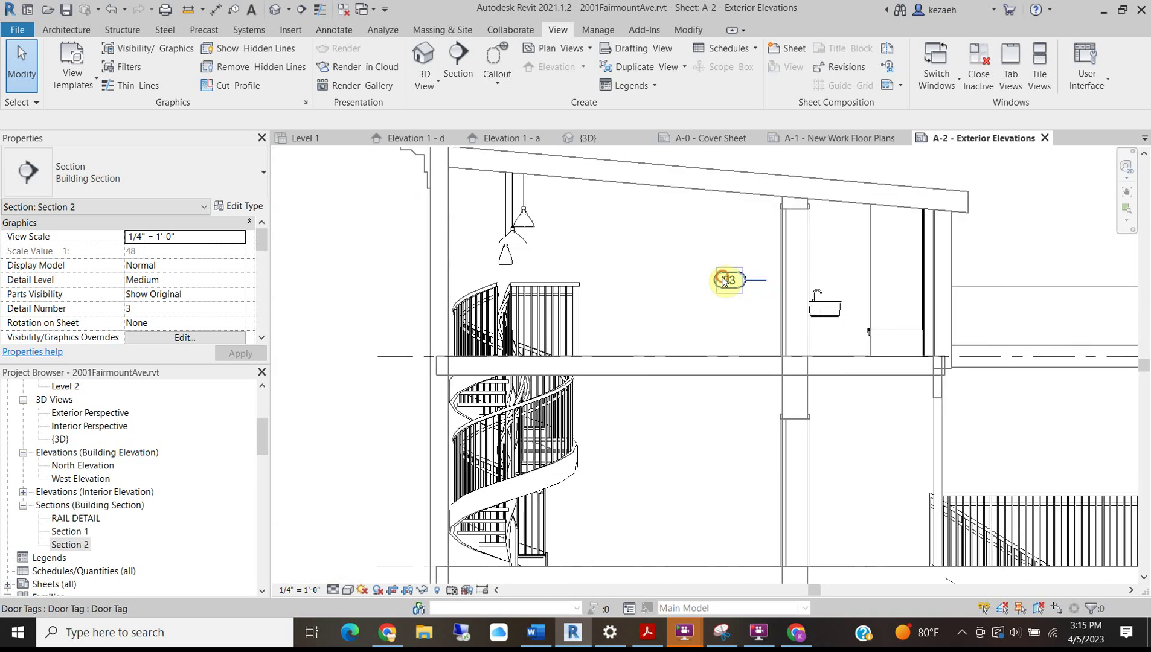
{"action": "left_click", "coordinate": [723, 279]}
{"action": "key", "text": "Delete"}
{"action": "scroll", "coordinate": [667, 359], "scroll_direction": "down", "scroll_amount": 3}
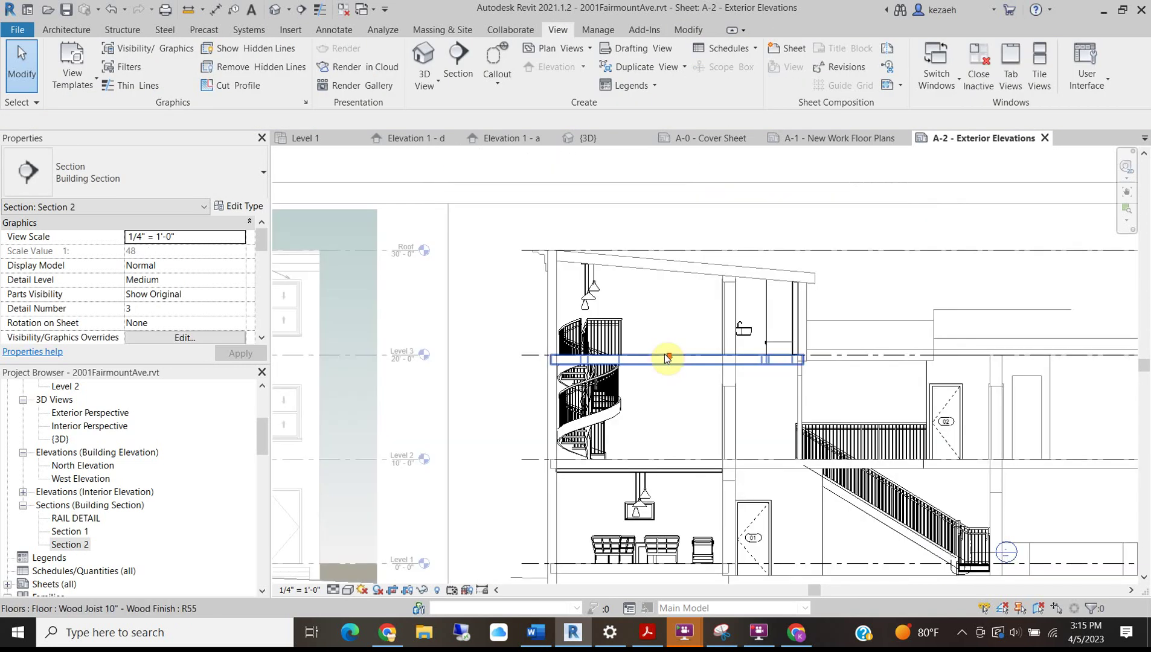
{"action": "middle_click_drag", "start_coordinate": [681, 426], "coordinate": [605, 358]}
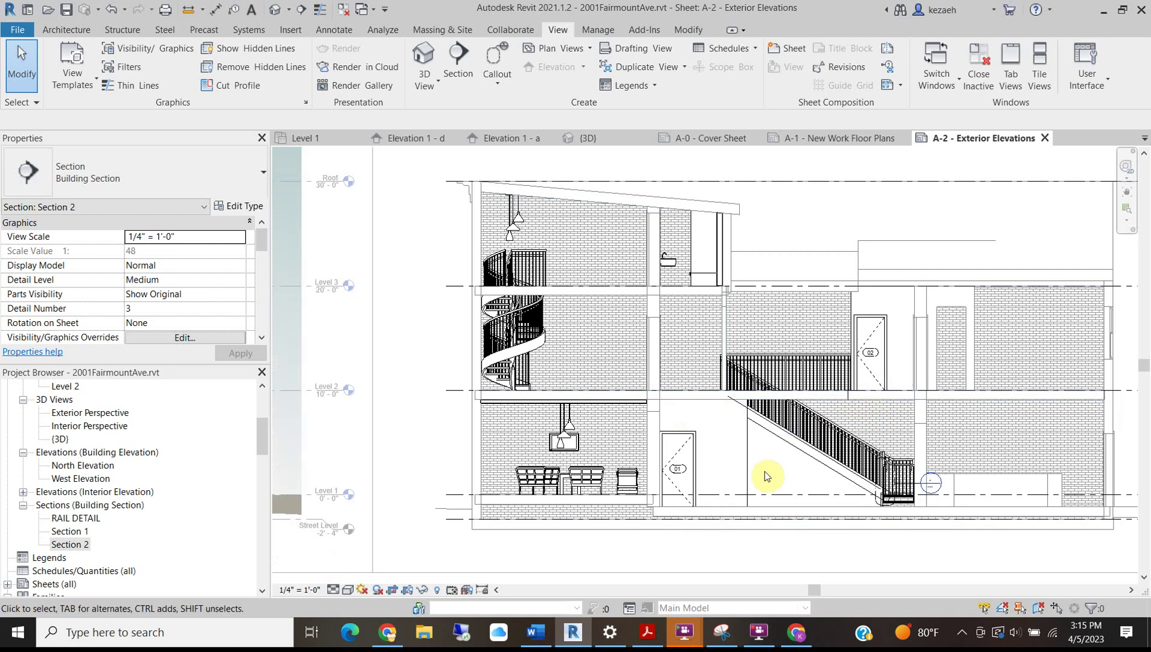
{"action": "scroll", "coordinate": [619, 391], "scroll_direction": "down", "scroll_amount": 2}
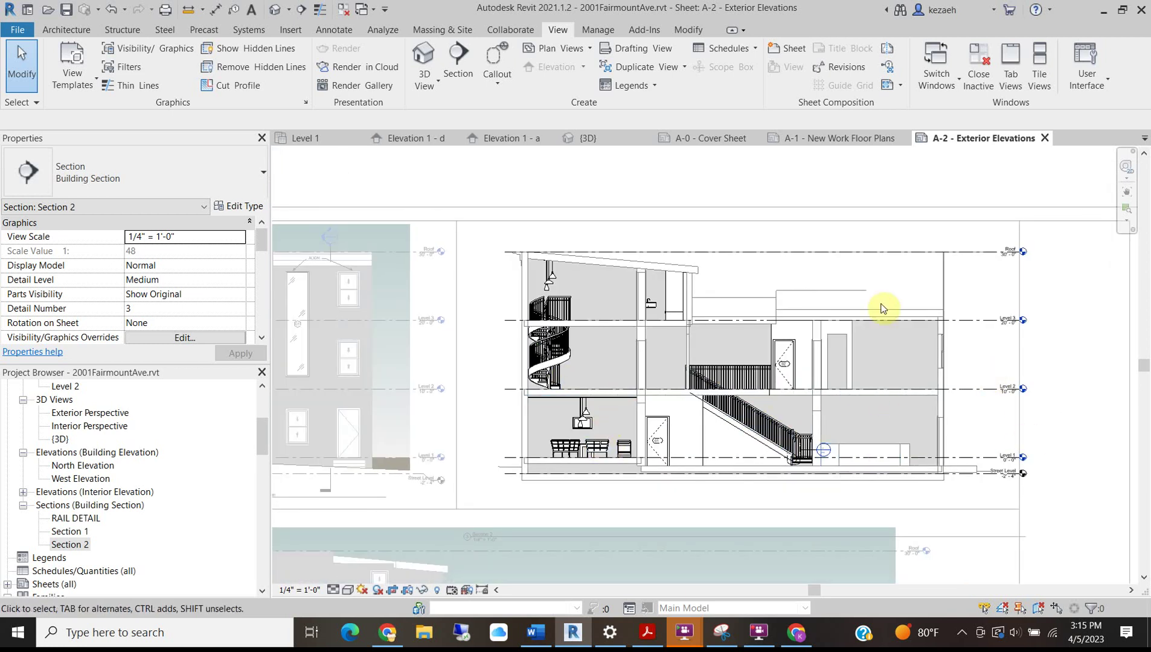
{"action": "middle_click_drag", "start_coordinate": [506, 349], "coordinate": [605, 345]}
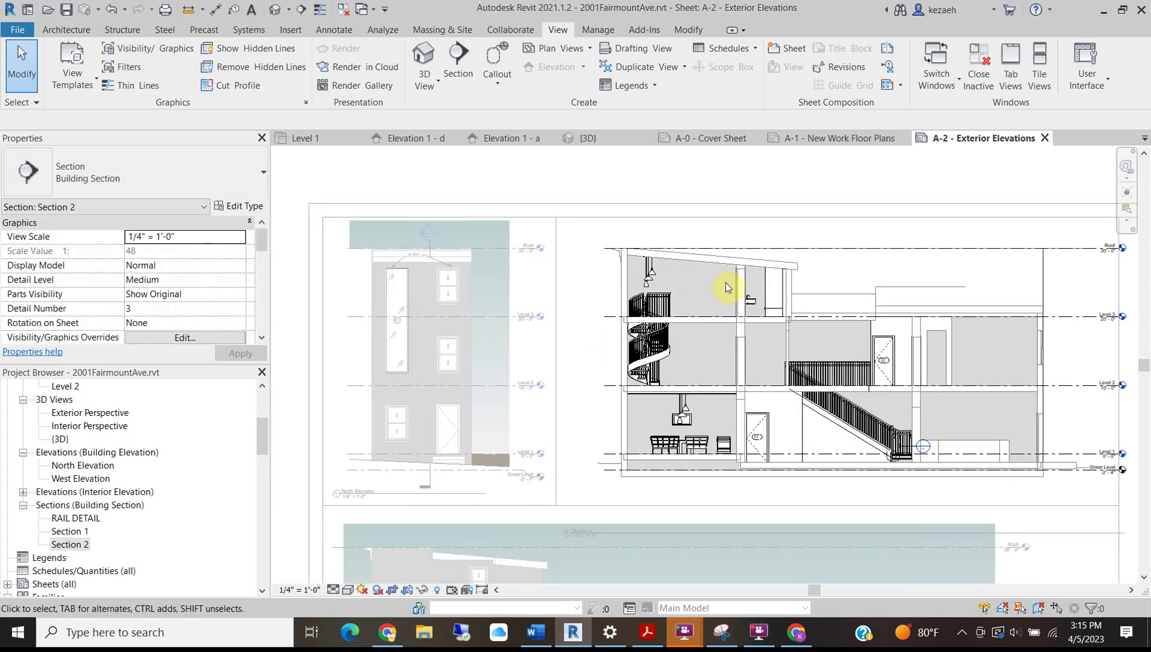
Start Tag Room and tag the Master Suite, Living and Entry Hall rooms.
{"action": "key", "text": "g"}
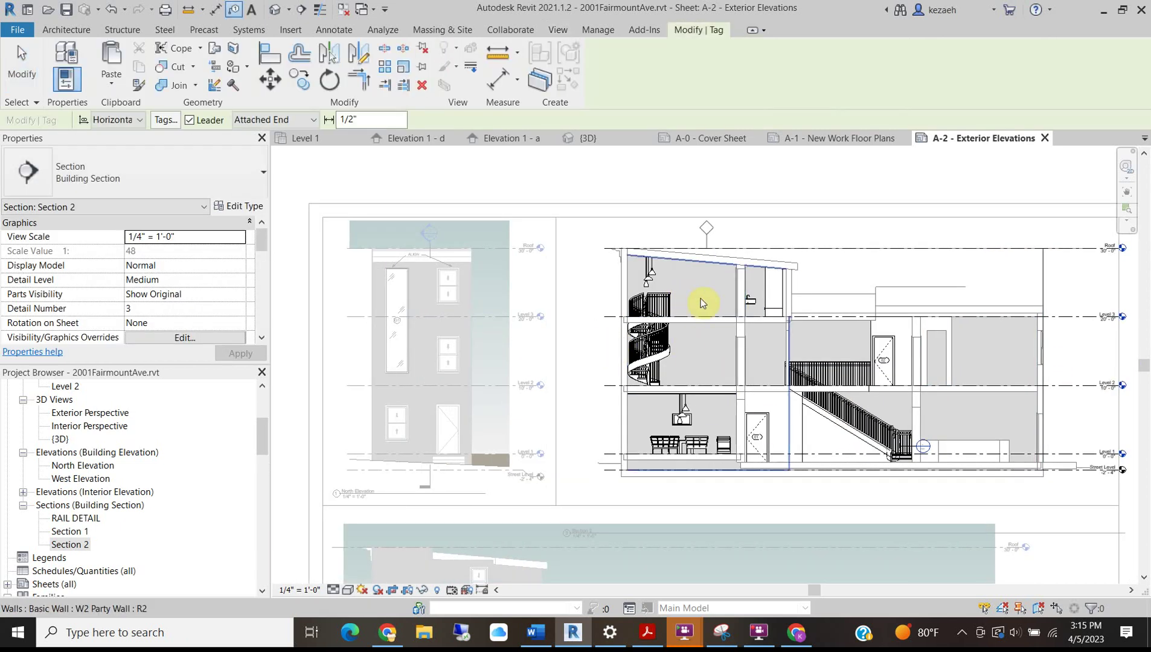
{"action": "scroll", "coordinate": [693, 302], "scroll_direction": "up", "scroll_amount": 3}
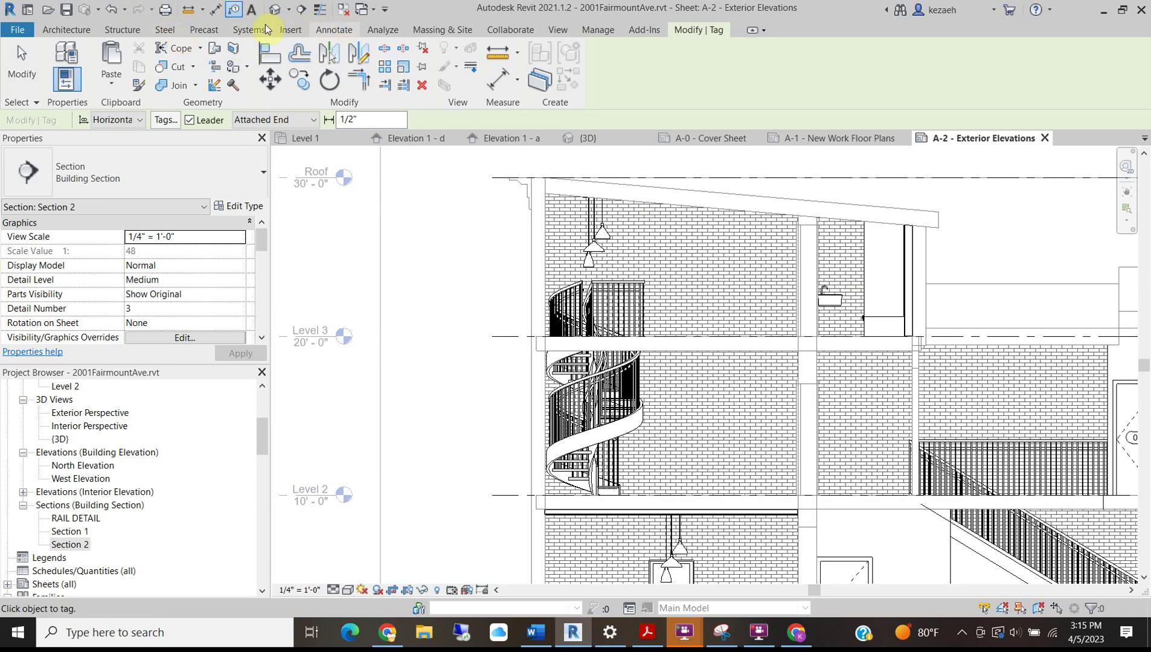
{"action": "left_click", "coordinate": [76, 30]}
{"action": "left_click", "coordinate": [776, 57]}
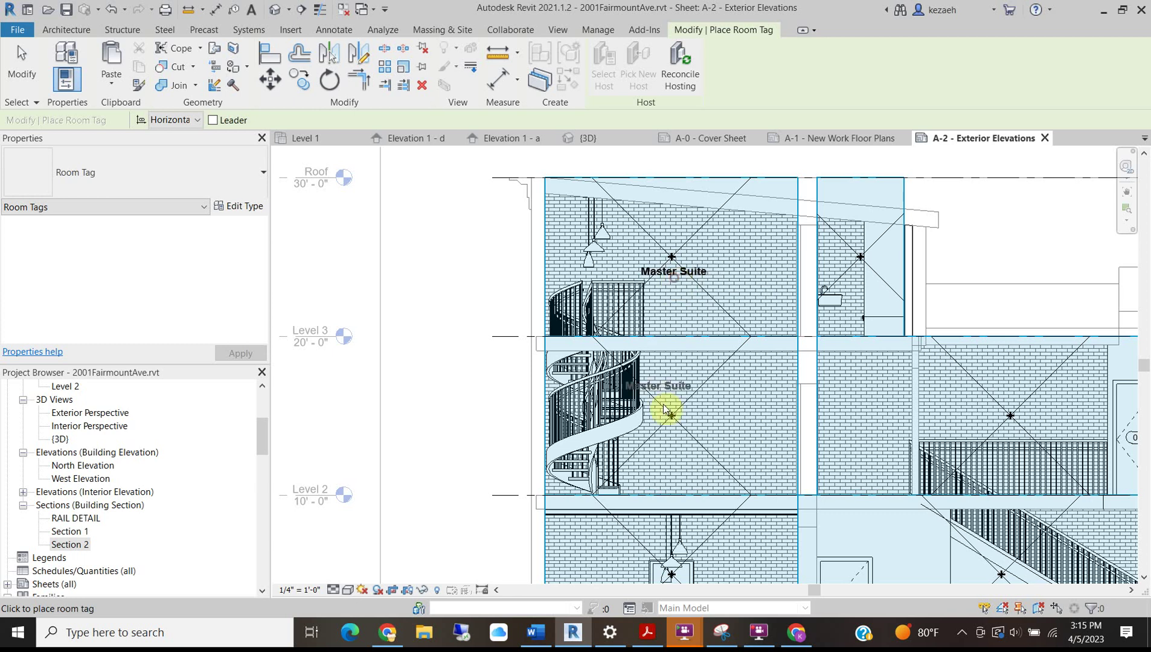
{"action": "left_click", "coordinate": [678, 446]}
{"action": "middle_click_drag", "start_coordinate": [677, 445], "coordinate": [602, 258]}
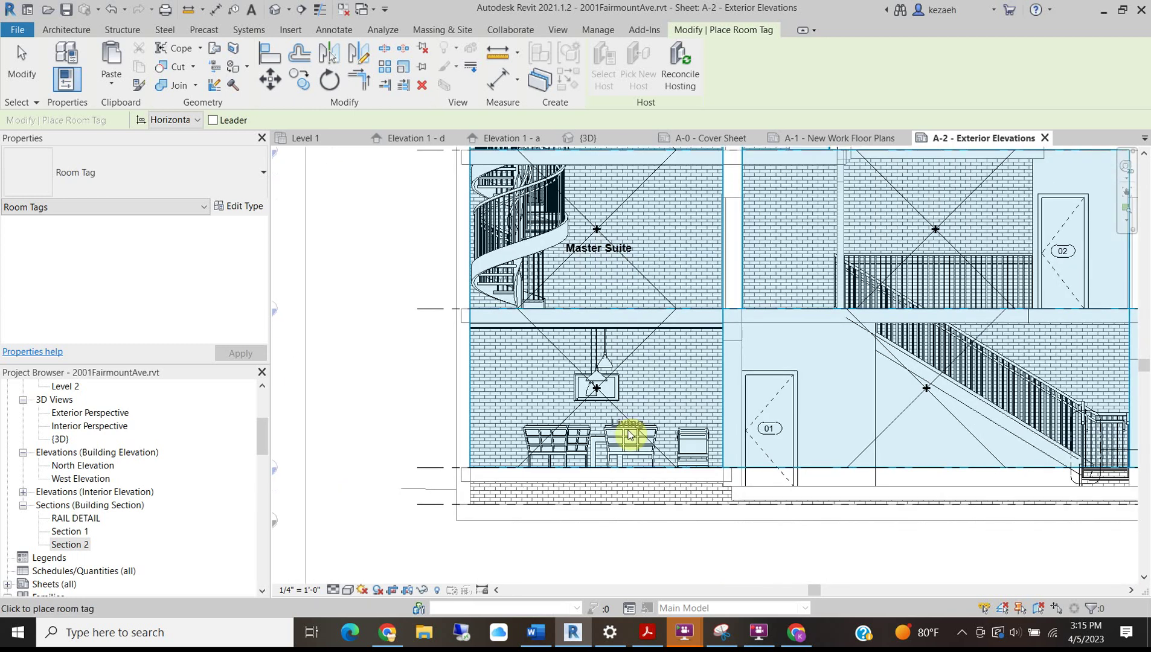
{"action": "left_click", "coordinate": [658, 409]}
{"action": "middle_click_drag", "start_coordinate": [658, 409], "coordinate": [589, 380]}
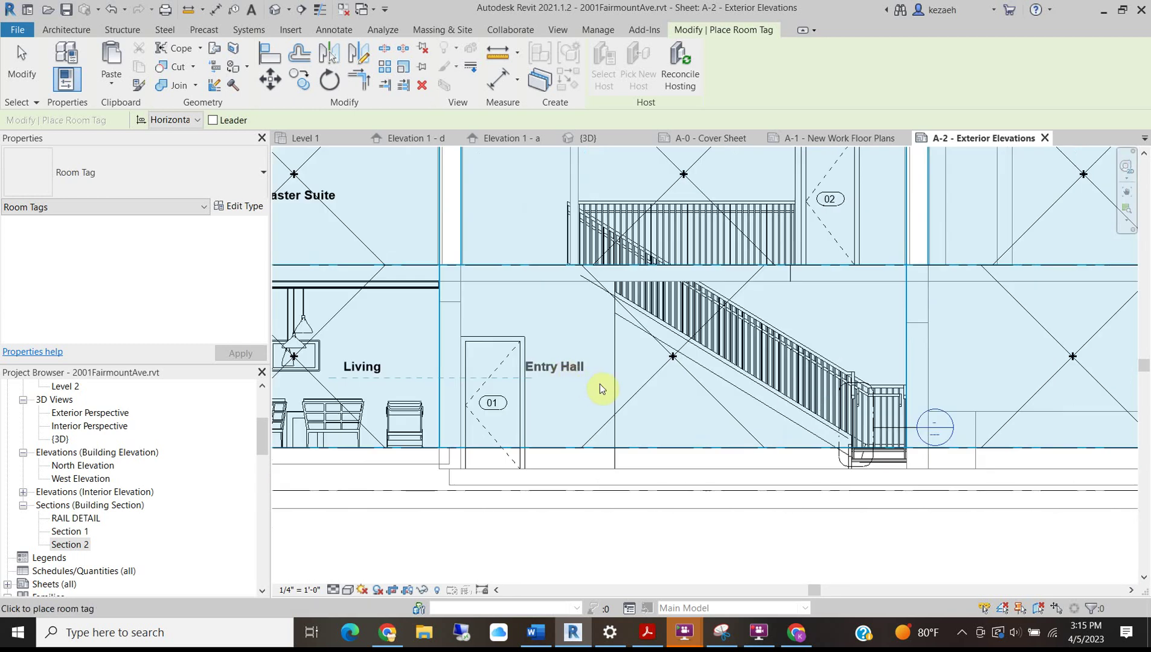
{"action": "left_click", "coordinate": [599, 380]}
Tag the Bedroom 1, Lounge and WC rooms, then finish tagging.
{"action": "middle_click_drag", "start_coordinate": [879, 383], "coordinate": [636, 362]}
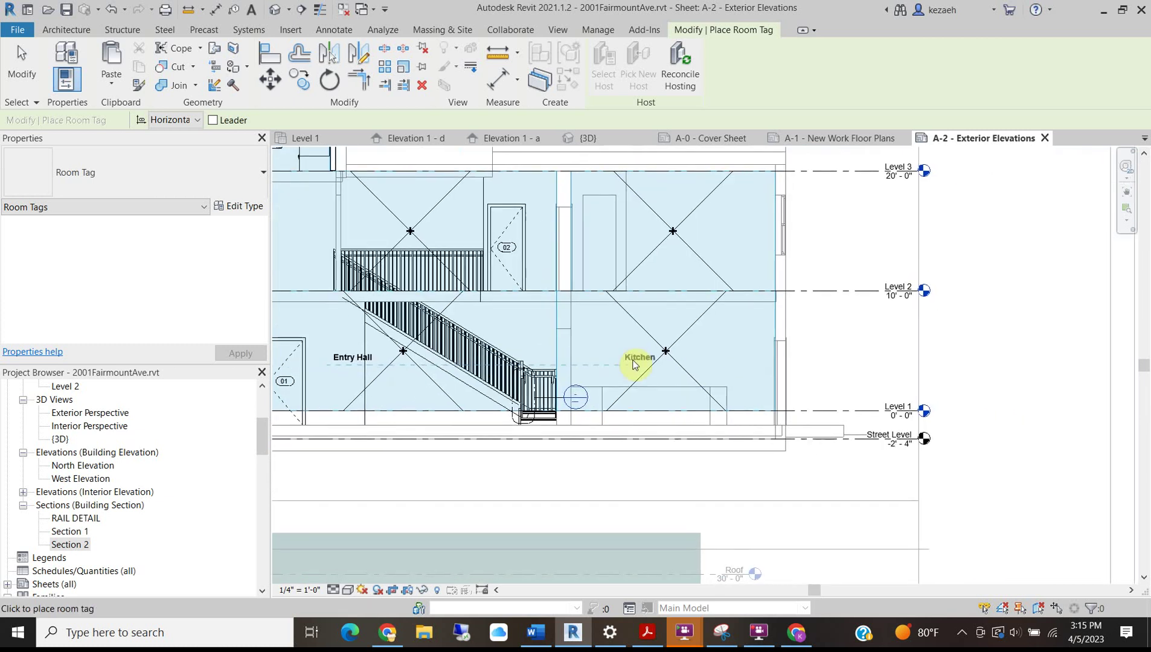
{"action": "left_click", "coordinate": [677, 252]}
{"action": "middle_click_drag", "start_coordinate": [572, 279], "coordinate": [859, 348]}
{"action": "scroll", "coordinate": [641, 307], "scroll_direction": "up", "scroll_amount": 2}
{"action": "left_click", "coordinate": [682, 302]}
{"action": "scroll", "coordinate": [610, 293], "scroll_direction": "down", "scroll_amount": 2}
{"action": "middle_click_drag", "start_coordinate": [600, 238], "coordinate": [612, 324]}
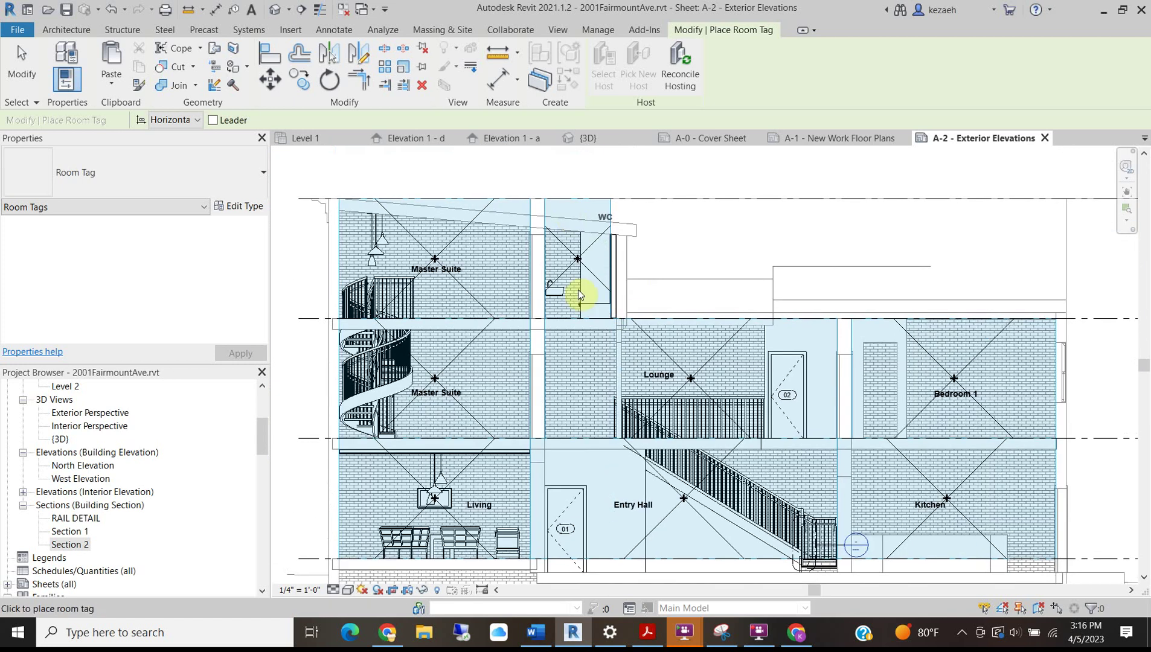
{"action": "scroll", "coordinate": [563, 278], "scroll_direction": "up", "scroll_amount": 2}
{"action": "left_click", "coordinate": [566, 278]}
{"action": "scroll", "coordinate": [521, 260], "scroll_direction": "down", "scroll_amount": 2}
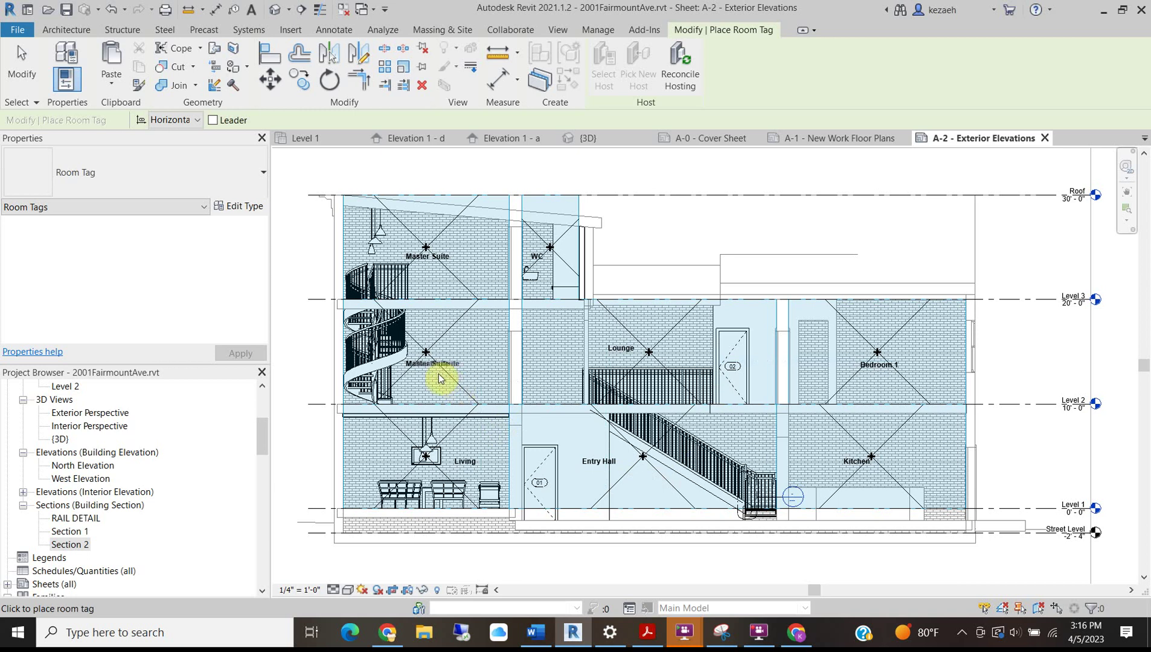
{"action": "key", "text": "Escape"}
{"action": "key", "text": "Escape"}
Drag the Level 3 head extent left to shorten the level lines toward the building.
{"action": "scroll", "coordinate": [483, 486], "scroll_direction": "down", "scroll_amount": 2}
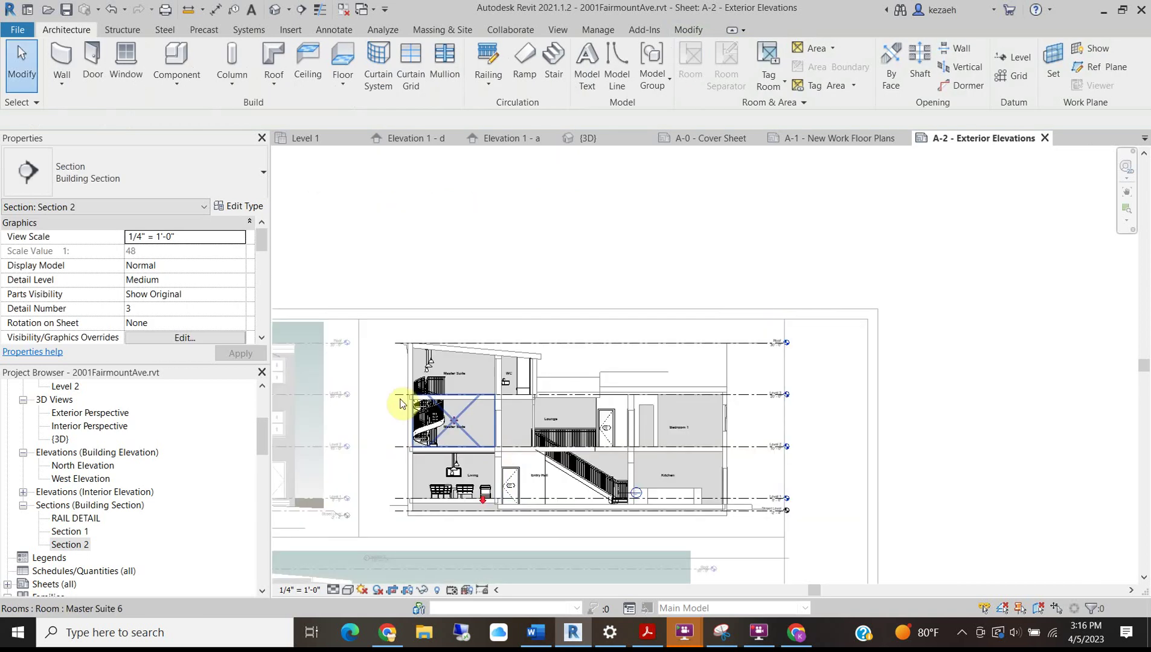
{"action": "scroll", "coordinate": [822, 396], "scroll_direction": "up", "scroll_amount": 1}
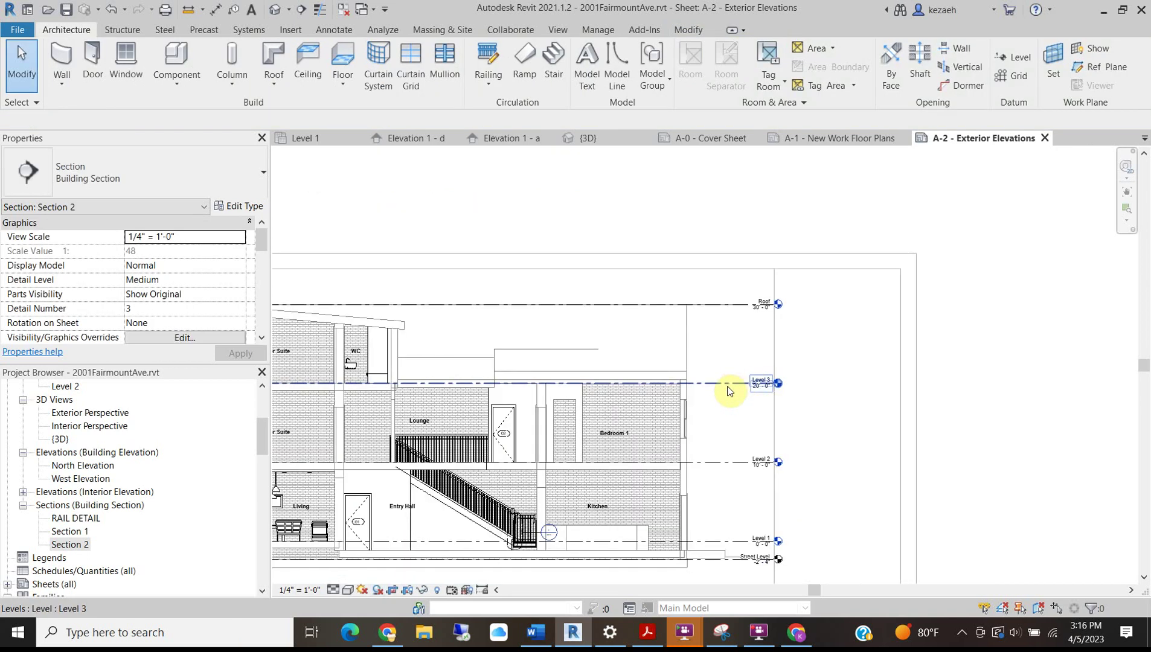
{"action": "left_click", "coordinate": [785, 394]}
{"action": "scroll", "coordinate": [785, 393], "scroll_direction": "up", "scroll_amount": 3}
{"action": "left_click_drag", "start_coordinate": [797, 388], "coordinate": [688, 380]}
{"action": "scroll", "coordinate": [716, 384], "scroll_direction": "down", "scroll_amount": 4}
{"action": "middle_click_drag", "start_coordinate": [789, 473], "coordinate": [887, 437]}
{"action": "middle_click_drag", "start_coordinate": [339, 487], "coordinate": [518, 453]}
{"action": "left_click", "coordinate": [411, 189]}
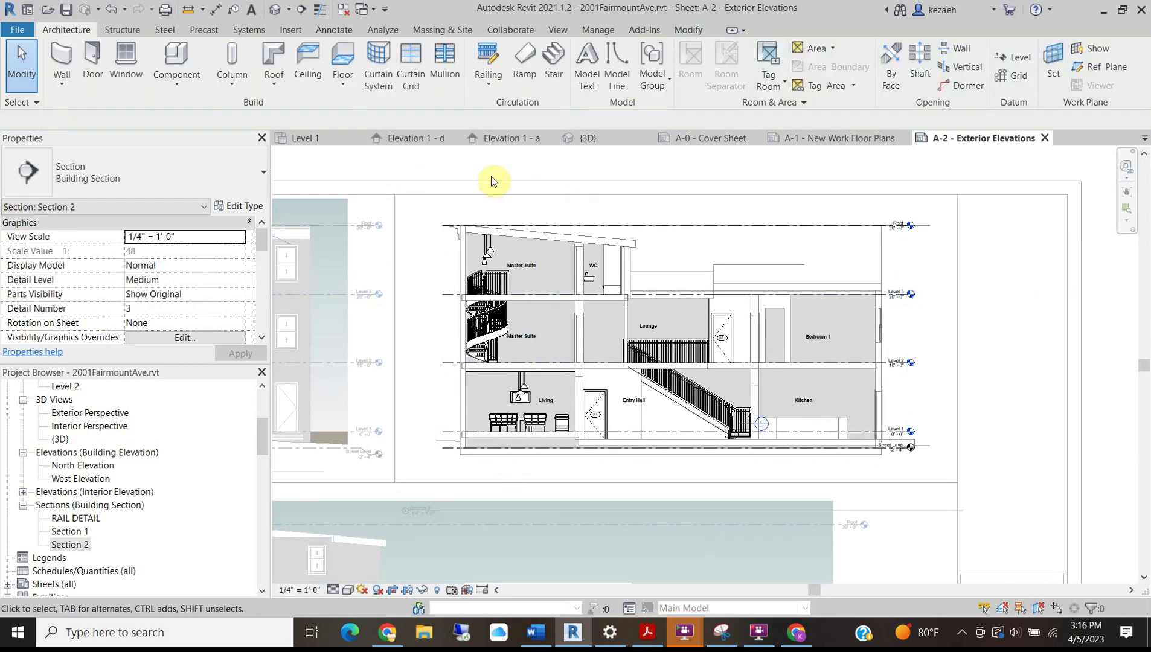
Deactivate the Section 2 view and select its viewport on sheet A-2.
{"action": "right_click", "coordinate": [488, 174]}
{"action": "left_click", "coordinate": [519, 234]}
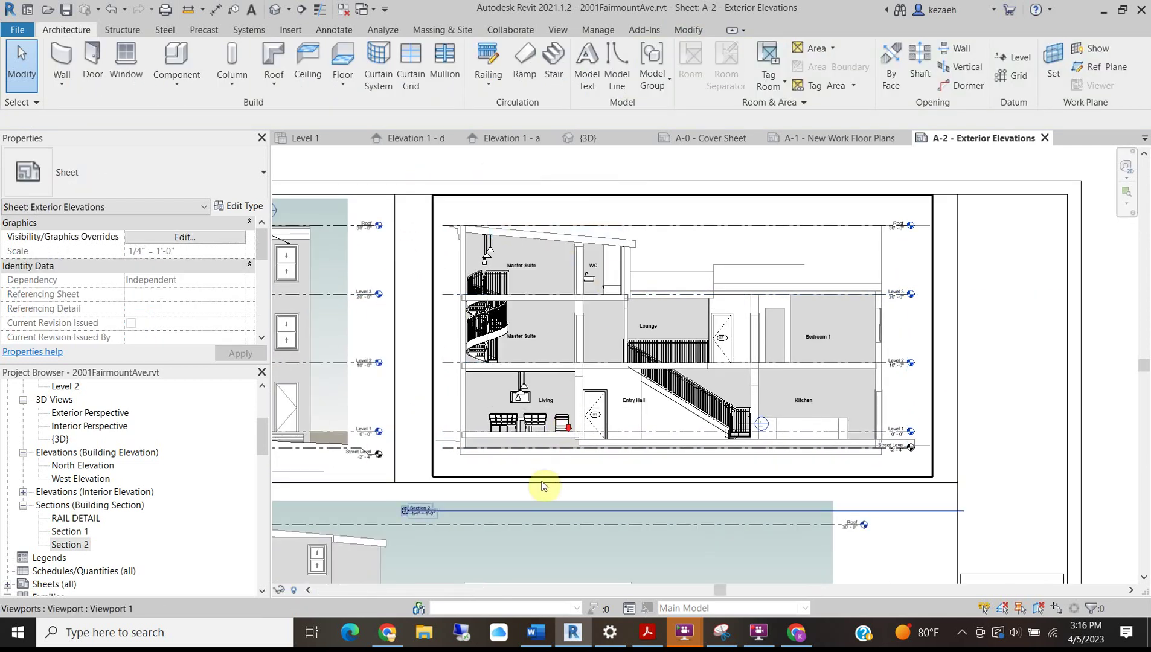
{"action": "scroll", "coordinate": [532, 471], "scroll_direction": "down", "scroll_amount": 3}
{"action": "left_click", "coordinate": [484, 485]}
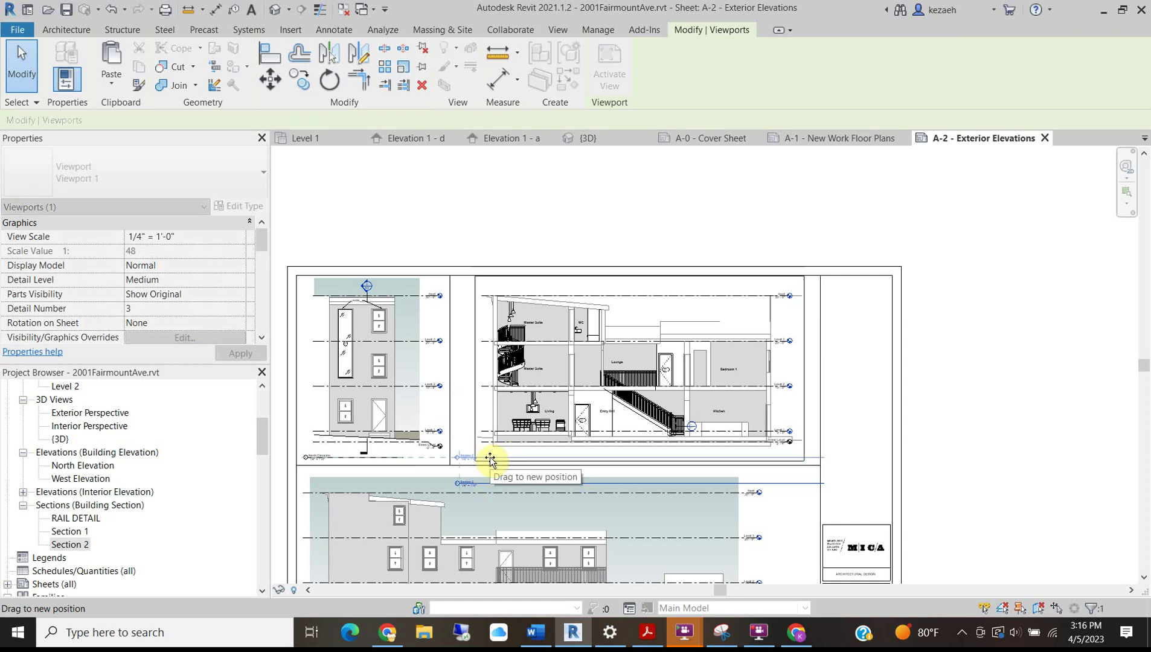
{"action": "left_click", "coordinate": [744, 196]}
Reselect the Section 2 viewport and zoom out to see the full A-2 sheet.
{"action": "scroll", "coordinate": [610, 388], "scroll_direction": "down", "scroll_amount": 2}
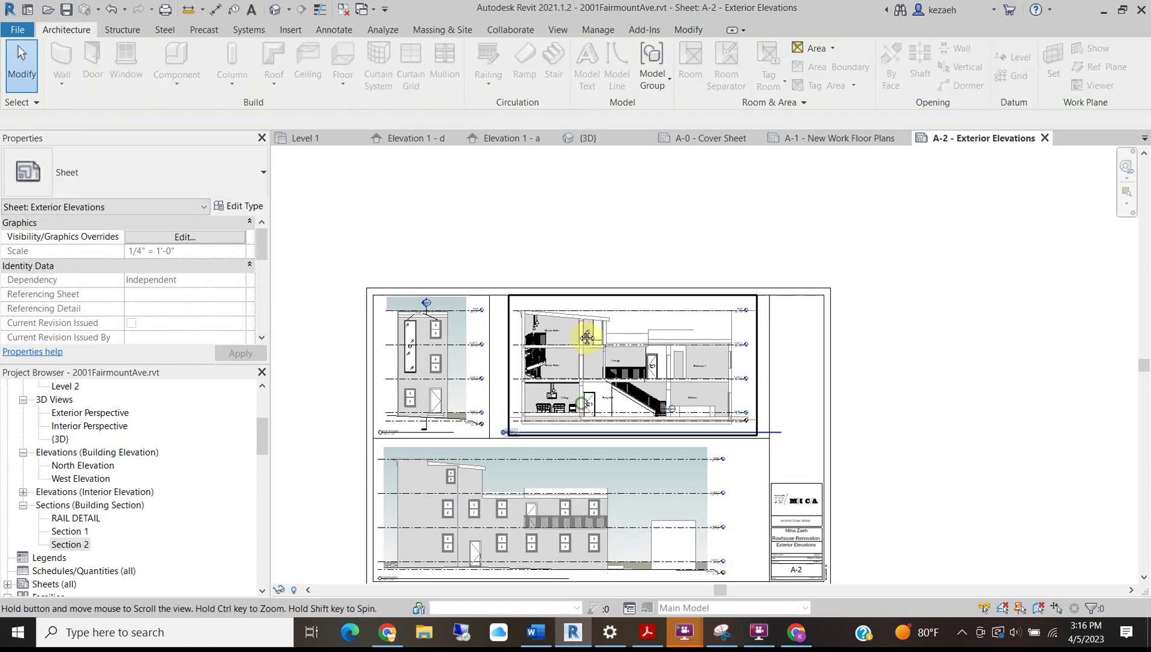
{"action": "scroll", "coordinate": [755, 379], "scroll_direction": "up", "scroll_amount": 3}
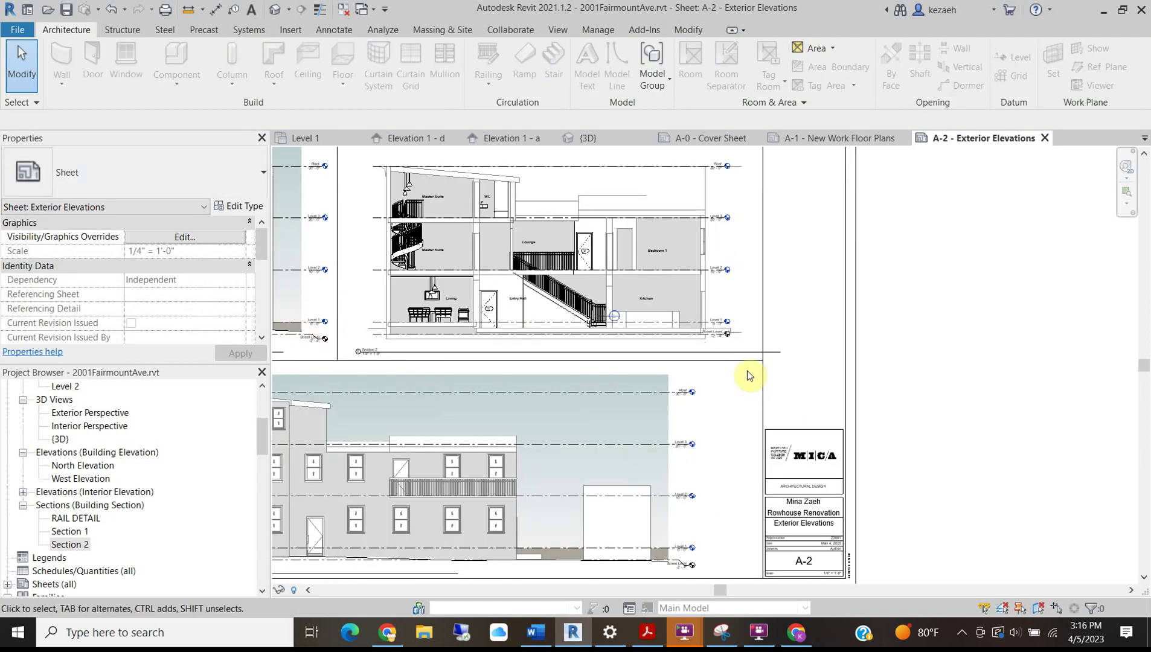
{"action": "scroll", "coordinate": [642, 386], "scroll_direction": "down", "scroll_amount": 1}
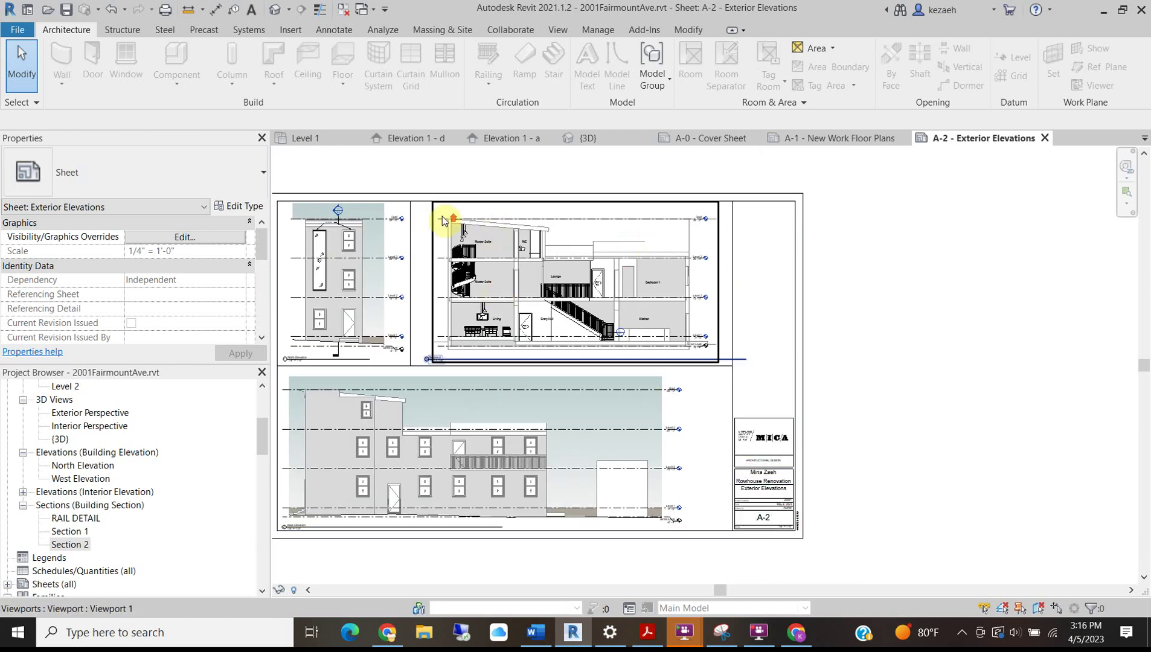
{"action": "scroll", "coordinate": [443, 220], "scroll_direction": "up", "scroll_amount": 3}
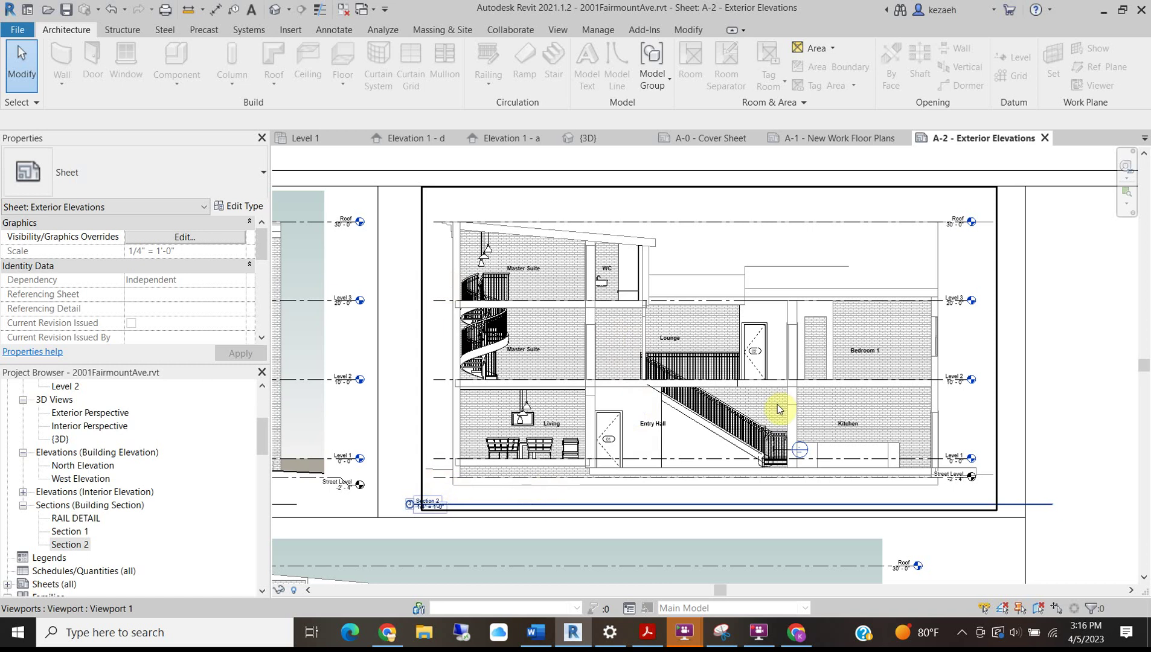
{"action": "left_click", "coordinate": [709, 447]}
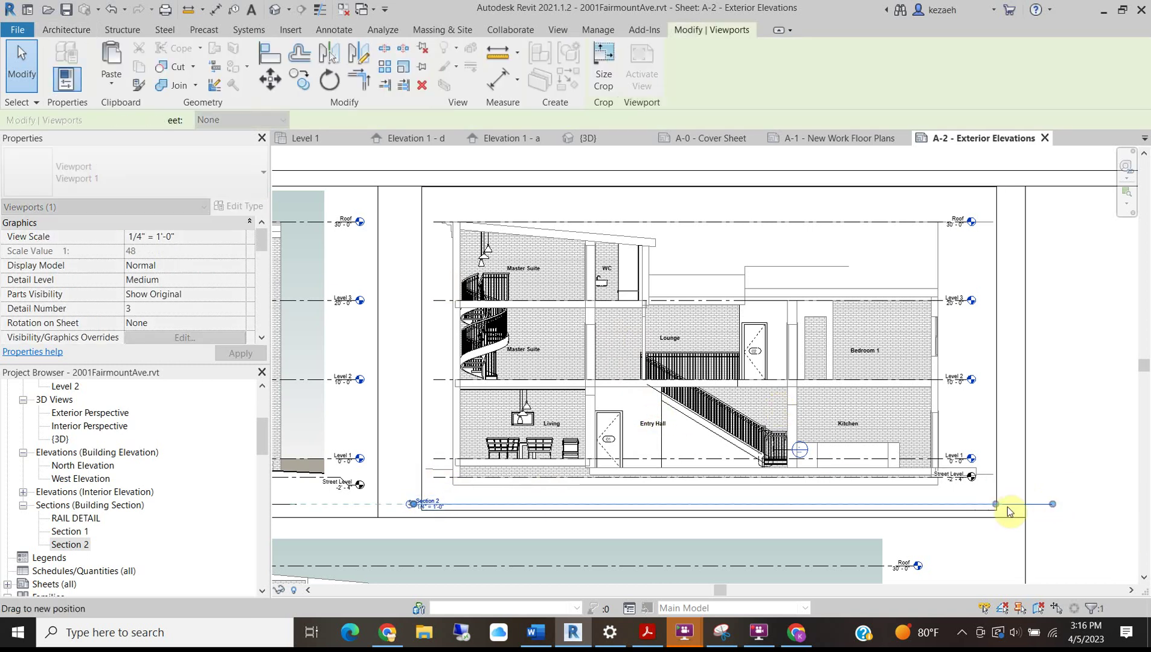
{"action": "scroll", "coordinate": [791, 370], "scroll_direction": "down", "scroll_amount": 3}
{"action": "middle_click_drag", "start_coordinate": [712, 536], "coordinate": [682, 440]}
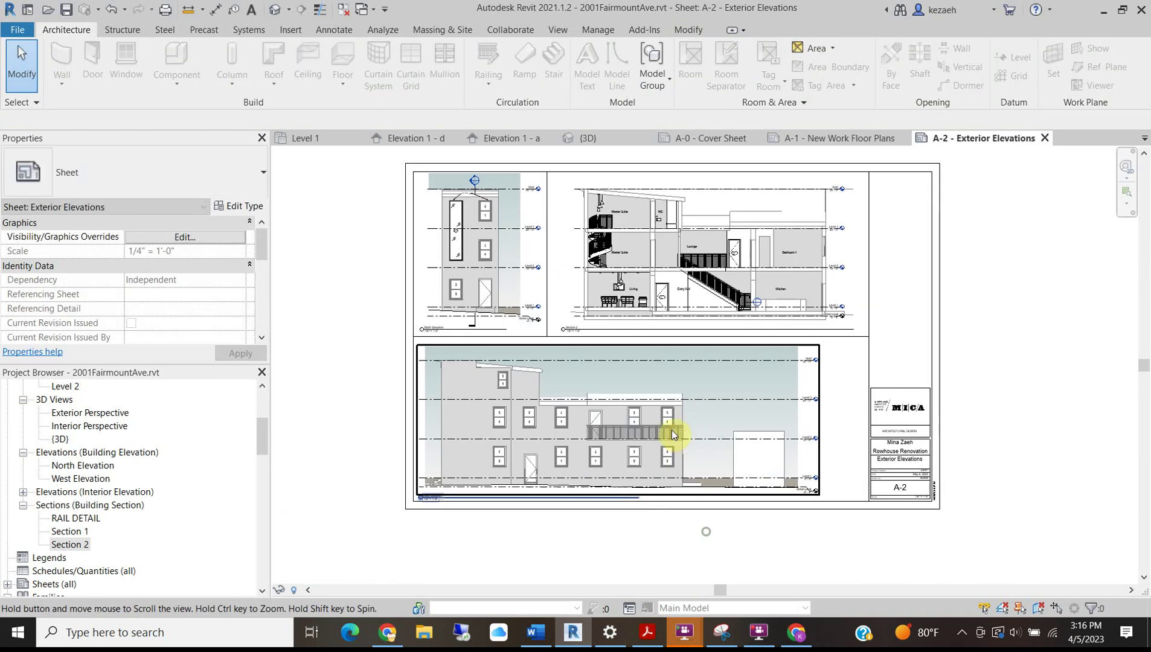
Drag the RAIL DETAIL section onto sheet A-2 and position it on the right side.
{"action": "scroll", "coordinate": [92, 464], "scroll_direction": "up", "scroll_amount": 5}
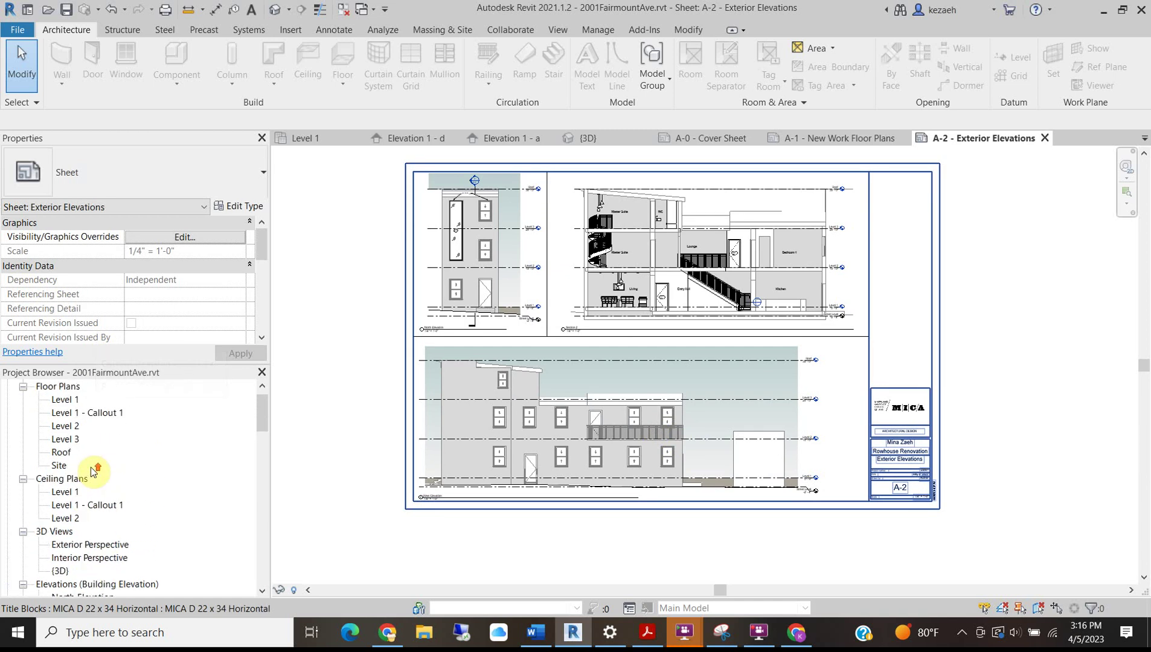
{"action": "scroll", "coordinate": [93, 471], "scroll_direction": "down", "scroll_amount": 4}
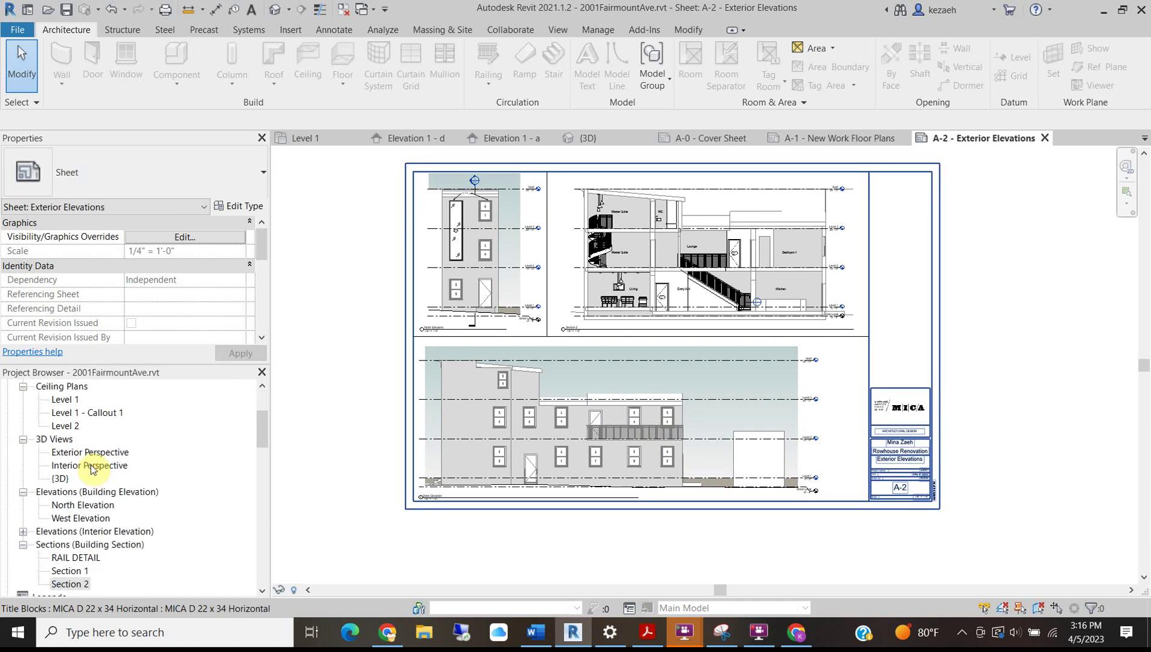
{"action": "scroll", "coordinate": [91, 469], "scroll_direction": "down", "scroll_amount": 2}
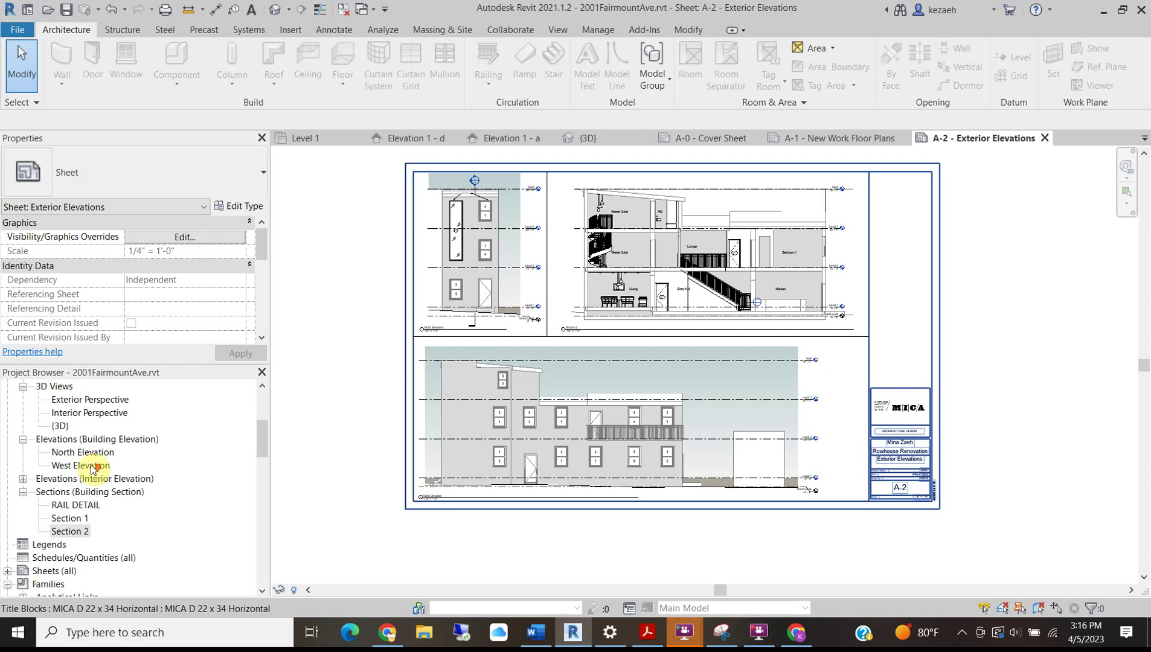
{"action": "left_click", "coordinate": [77, 506]}
{"action": "left_click_drag", "start_coordinate": [837, 337], "coordinate": [848, 389]}
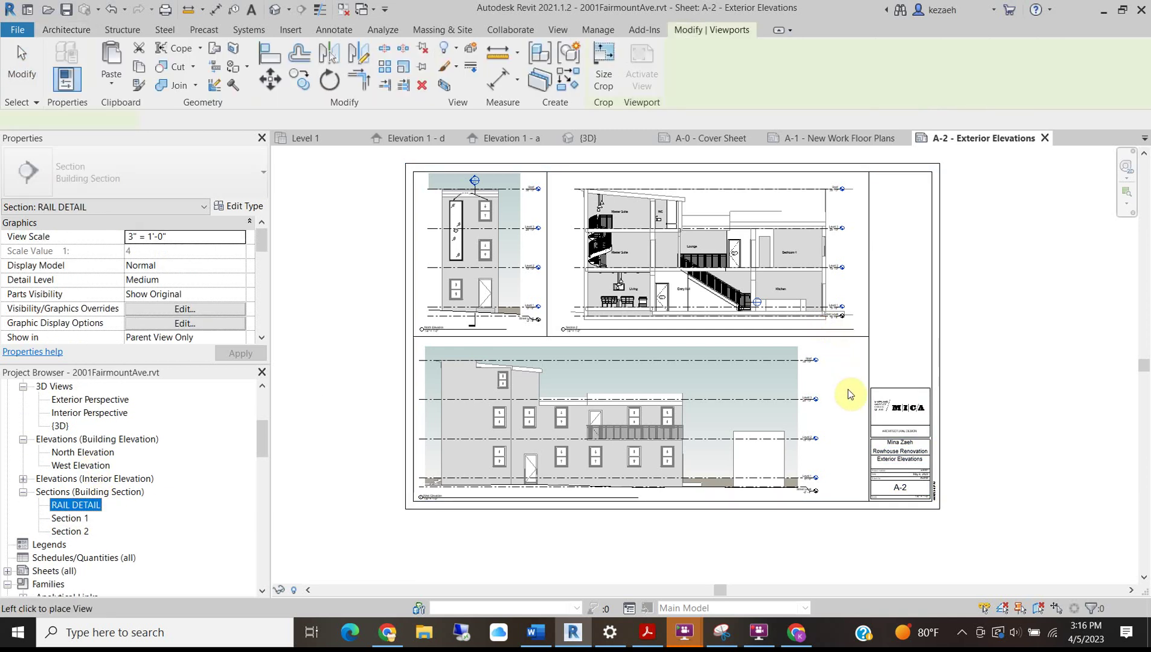
{"action": "left_click", "coordinate": [925, 290]}
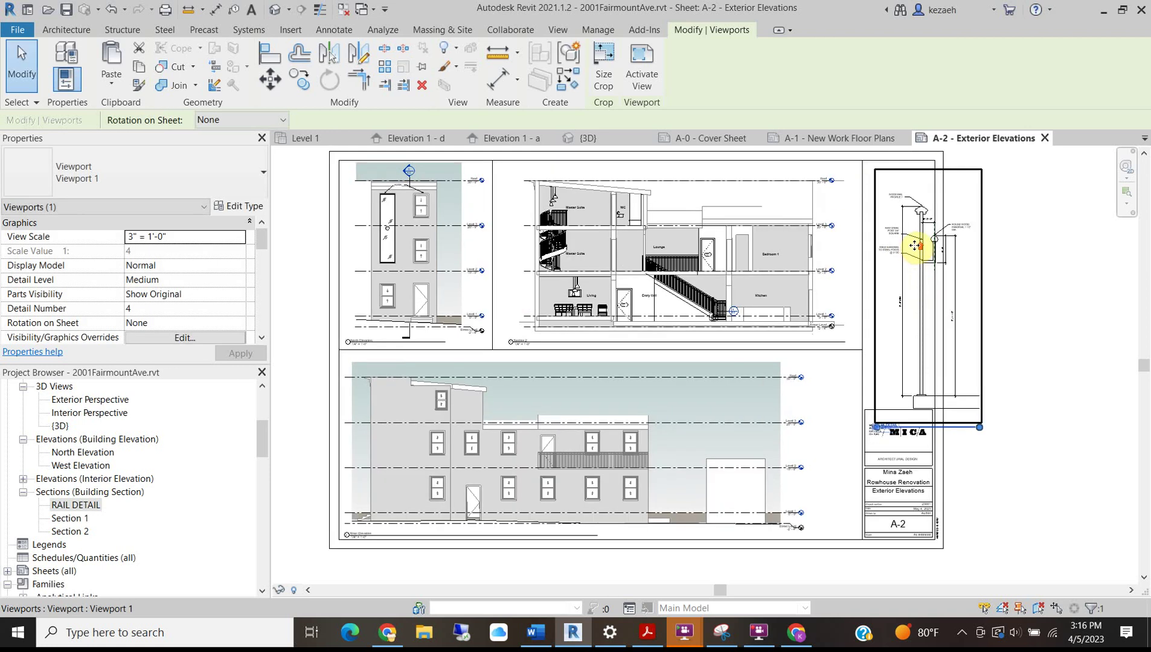
{"action": "scroll", "coordinate": [924, 289], "scroll_direction": "up", "scroll_amount": 5}
{"action": "scroll", "coordinate": [867, 275], "scroll_direction": "down", "scroll_amount": 3}
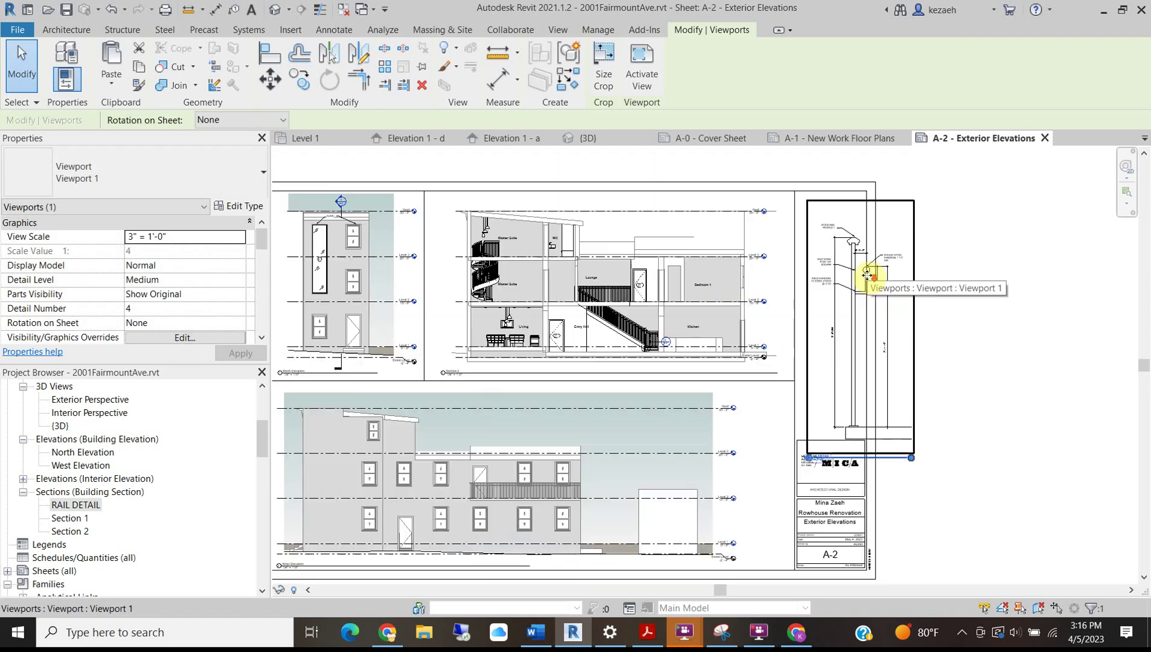
{"action": "scroll", "coordinate": [895, 248], "scroll_direction": "up", "scroll_amount": 3}
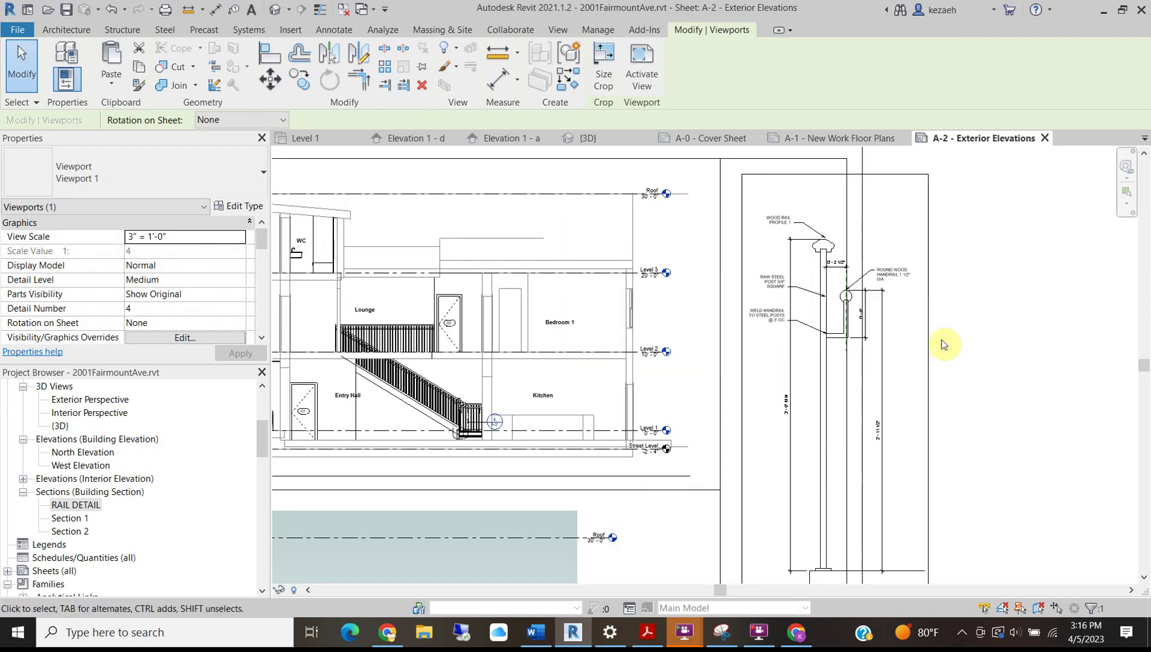
{"action": "middle_click_drag", "start_coordinate": [862, 325], "coordinate": [607, 295]}
{"action": "left_click_drag", "start_coordinate": [539, 290], "coordinate": [727, 300]}
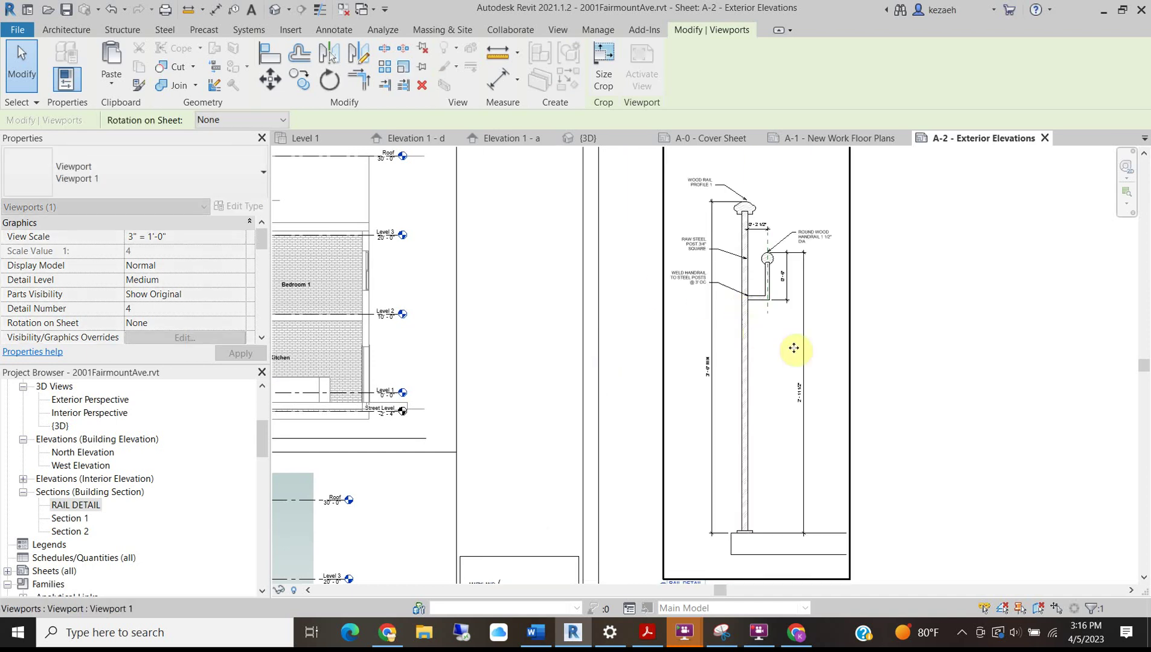
Set the RAIL DETAIL viewport's View Scale to 1 1/2" = 1'-0".
{"action": "left_click", "coordinate": [240, 239]}
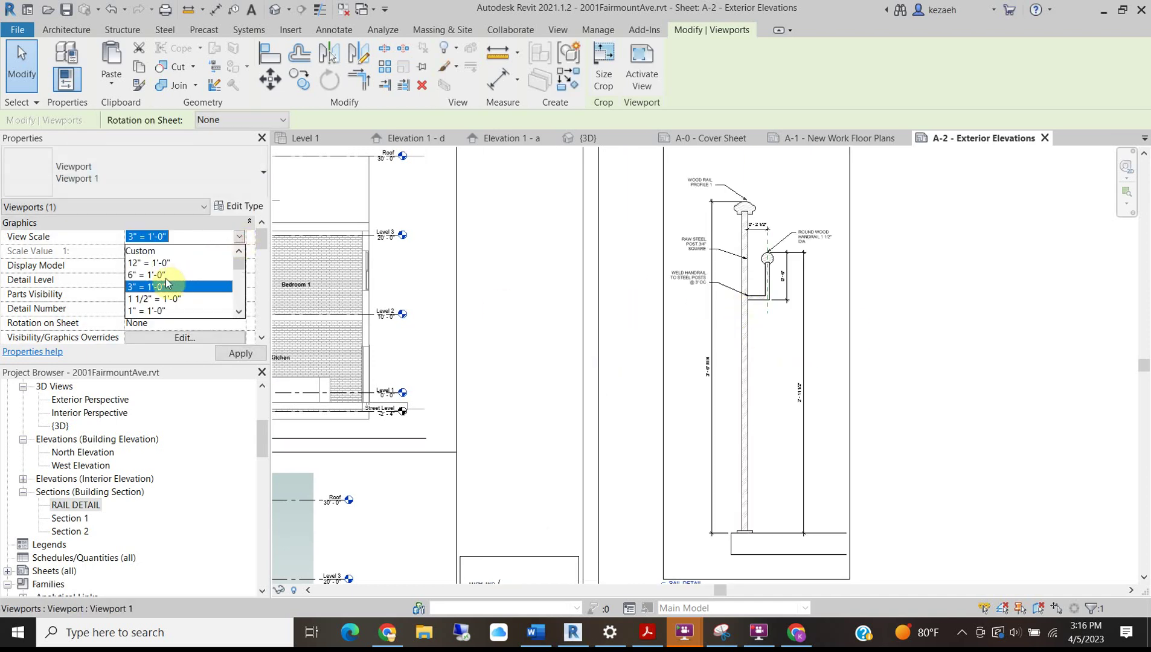
{"action": "left_click", "coordinate": [164, 296]}
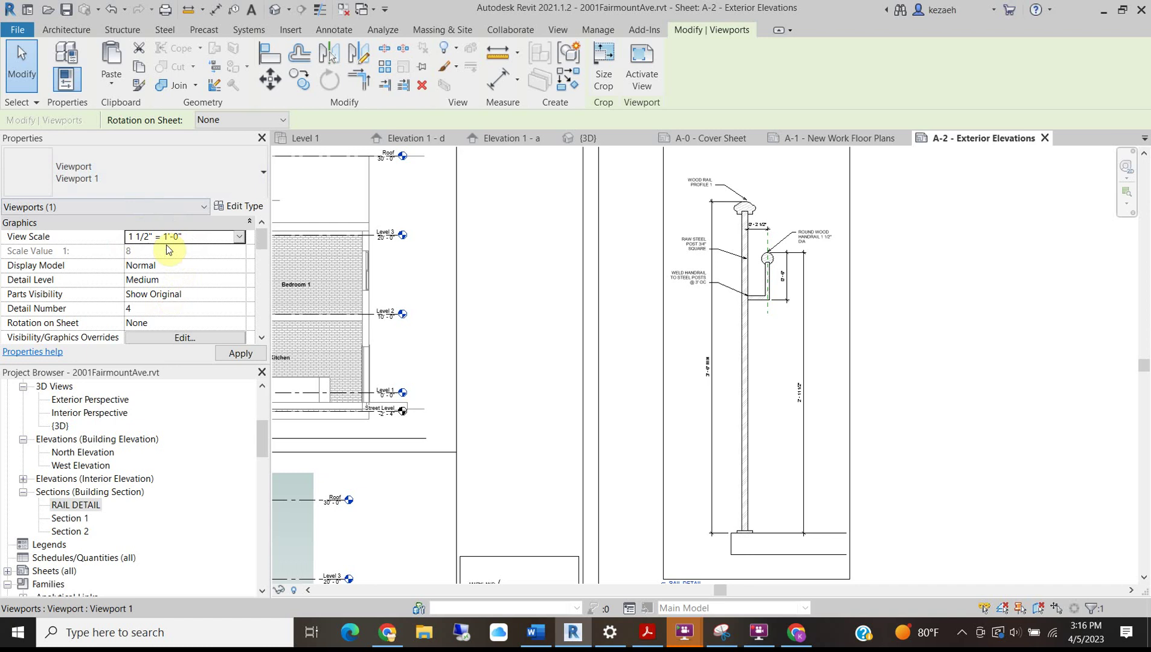
{"action": "scroll", "coordinate": [725, 411], "scroll_direction": "down", "scroll_amount": 5}
{"action": "left_click", "coordinate": [987, 446]}
{"action": "scroll", "coordinate": [765, 307], "scroll_direction": "up", "scroll_amount": 5}
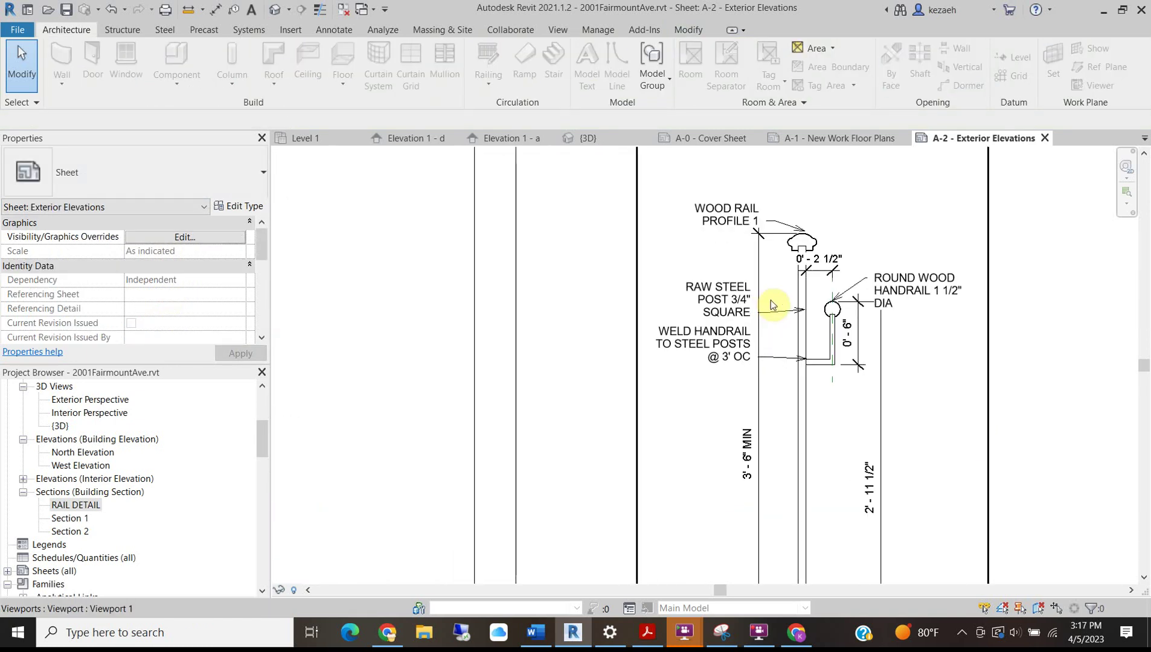
{"action": "scroll", "coordinate": [823, 239], "scroll_direction": "up", "scroll_amount": 2}
Inside the rail detail, raise the 0' - 2 1/2" dimension above the rail profile.
{"action": "double_click", "coordinate": [821, 264]}
{"action": "left_click_drag", "start_coordinate": [819, 275], "coordinate": [810, 183]}
{"action": "middle_click_drag", "start_coordinate": [862, 232], "coordinate": [791, 252]}
{"action": "left_click", "coordinate": [837, 253]}
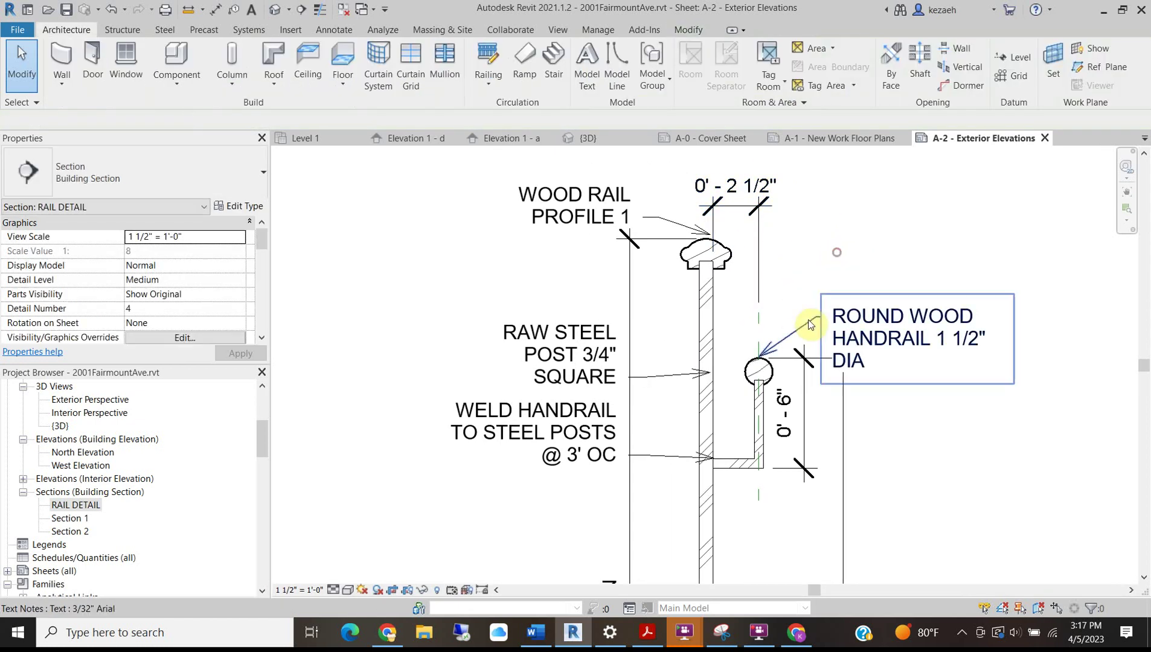
Add a centerline symbol and give the dashed handrail axis the <Centerline> line style.
{"action": "left_click", "coordinate": [335, 27]}
{"action": "left_click", "coordinate": [1056, 58]}
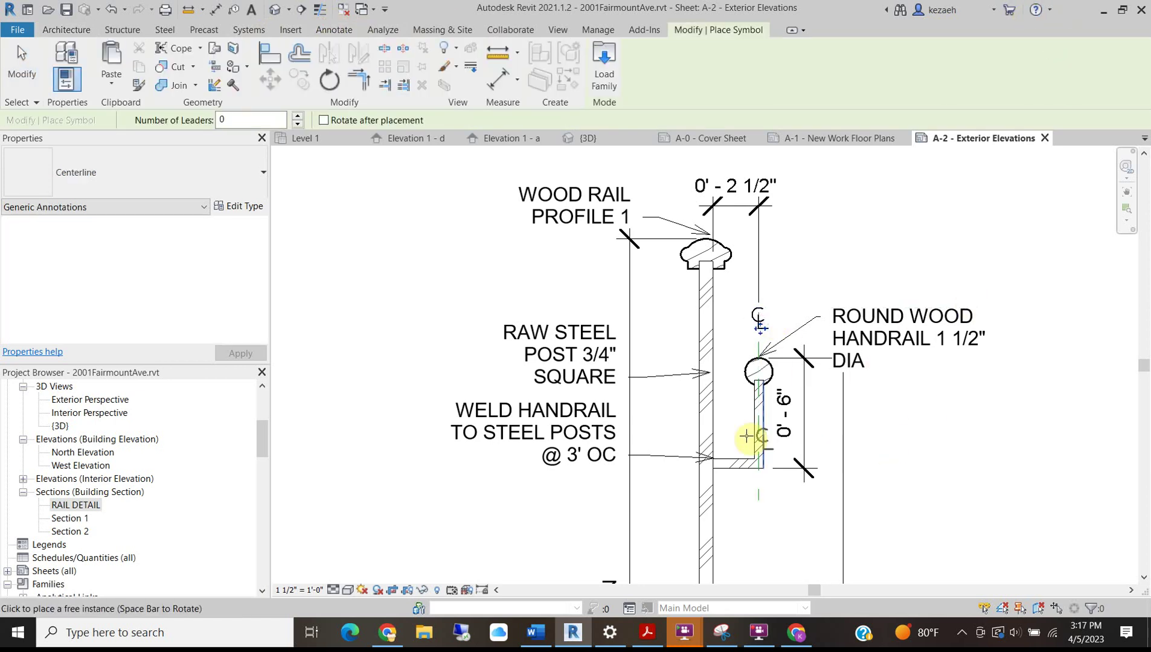
{"action": "key", "text": "Escape"}
{"action": "key", "text": "Escape"}
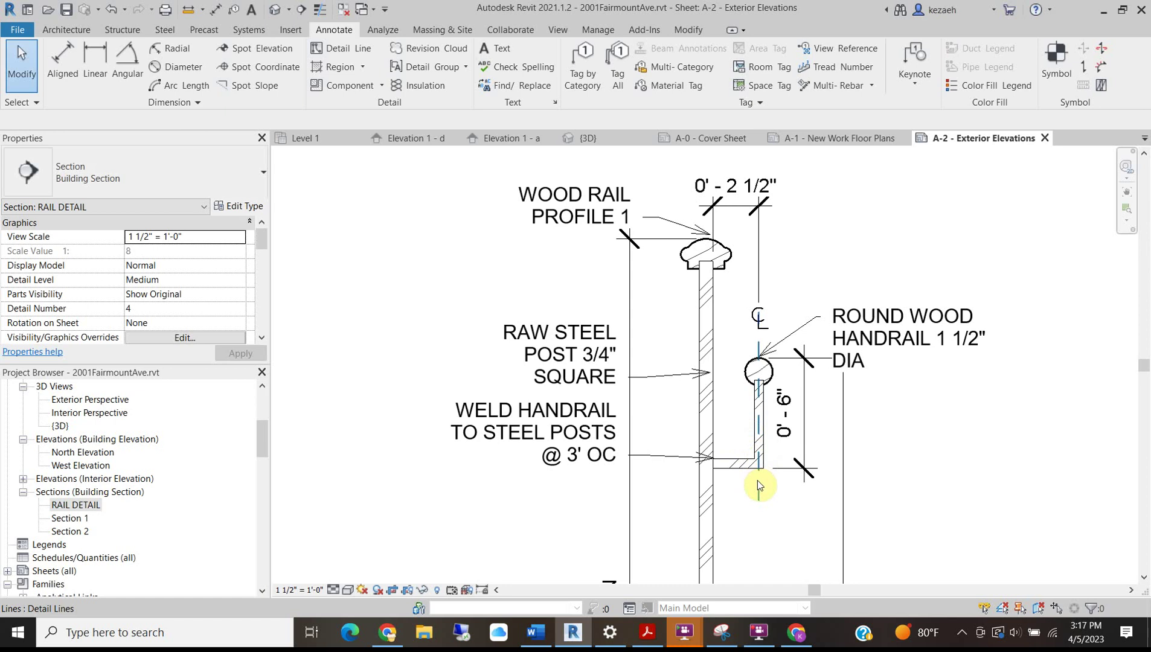
{"action": "left_click", "coordinate": [759, 492]}
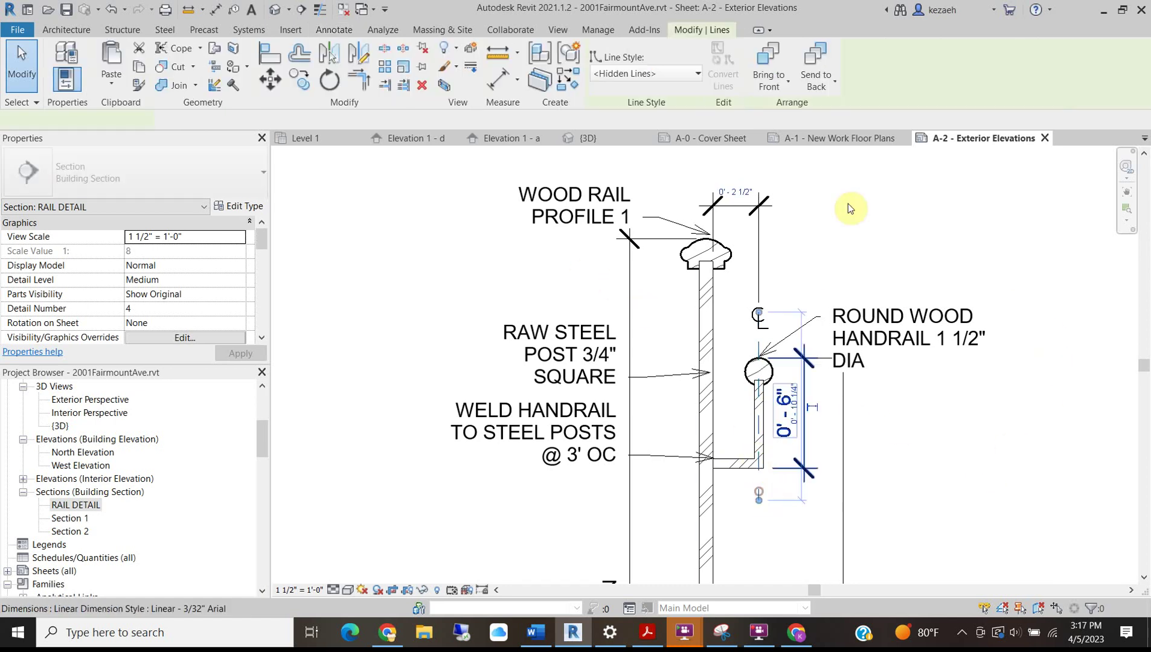
{"action": "left_click", "coordinate": [681, 73]}
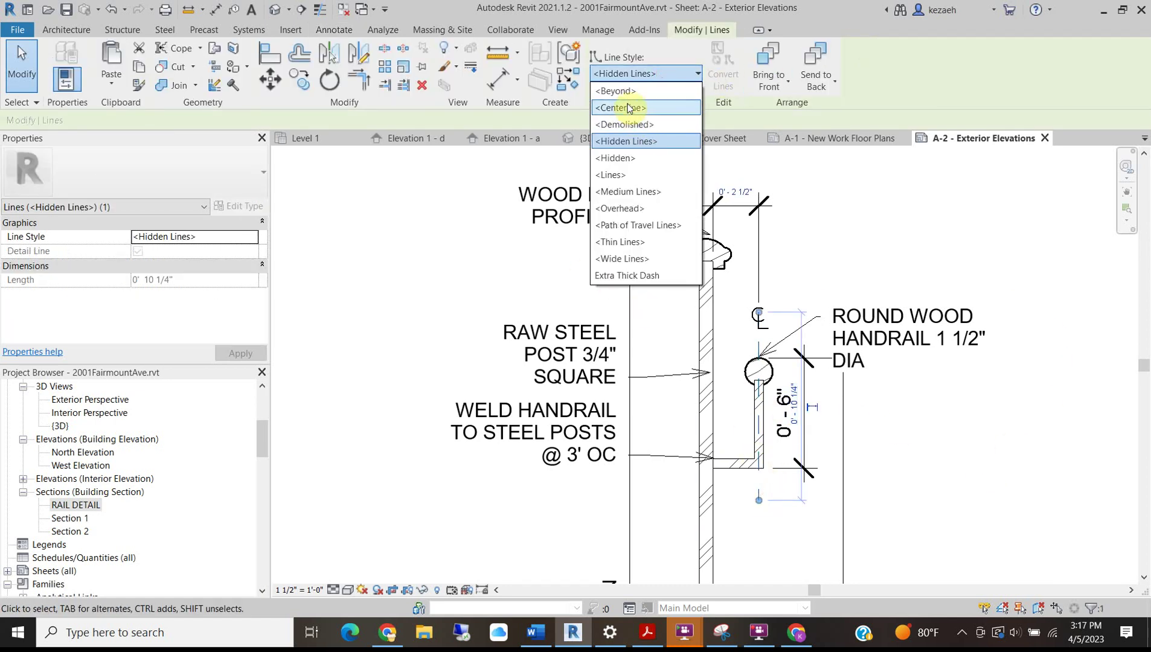
{"action": "left_click", "coordinate": [628, 106]}
{"action": "left_click", "coordinate": [943, 443]}
{"action": "scroll", "coordinate": [789, 376], "scroll_direction": "down", "scroll_amount": 2}
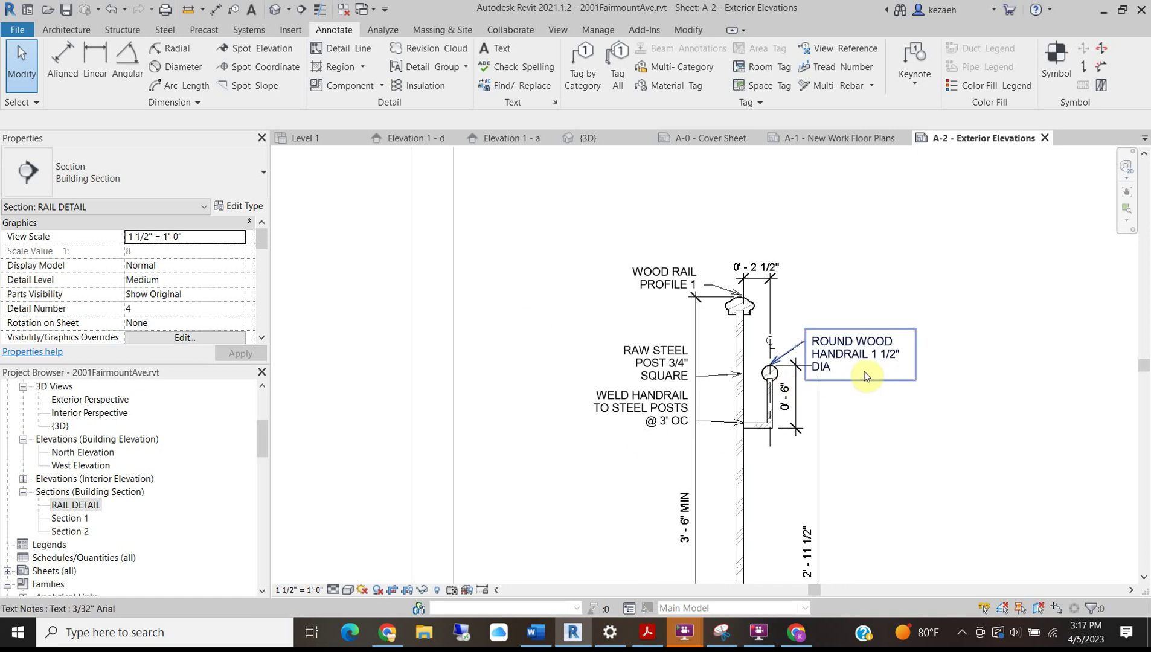
Widen the RAW STEEL POST 3/4" SQUARE and WELD HANDRAIL TO STEEL POSTS notes to two lines.
{"action": "left_click", "coordinate": [659, 360]}
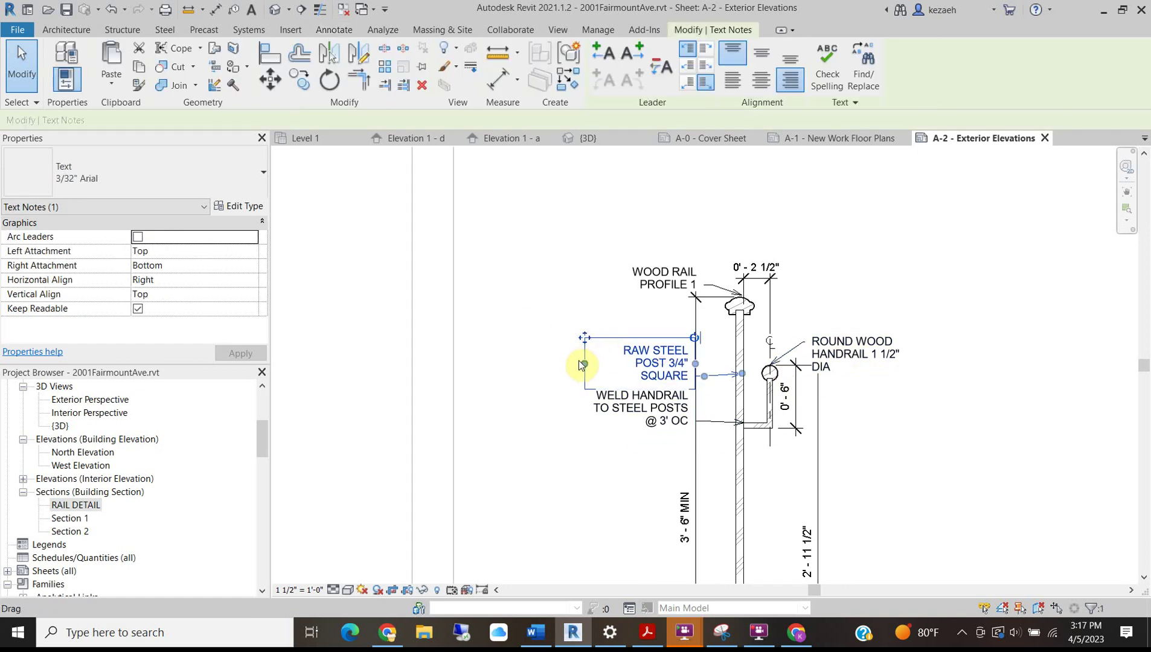
{"action": "left_click_drag", "start_coordinate": [540, 364], "coordinate": [568, 362]}
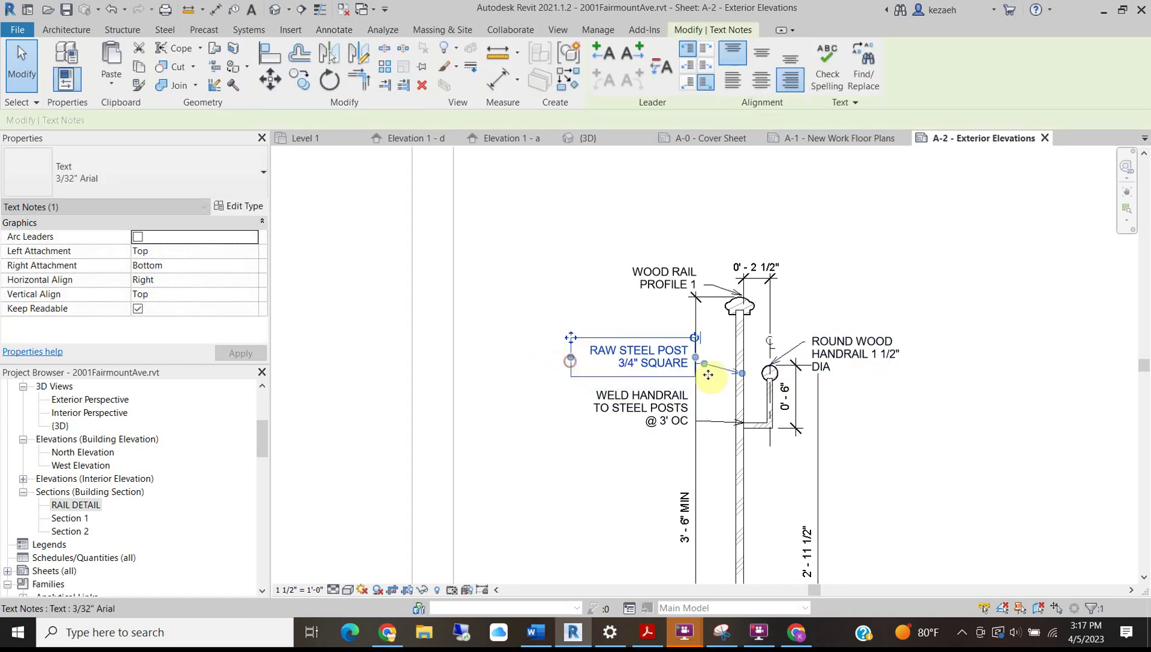
{"action": "scroll", "coordinate": [705, 369], "scroll_direction": "up", "scroll_amount": 3}
{"action": "left_click", "coordinate": [595, 444]}
{"action": "left_click_drag", "start_coordinate": [495, 442], "coordinate": [395, 441]}
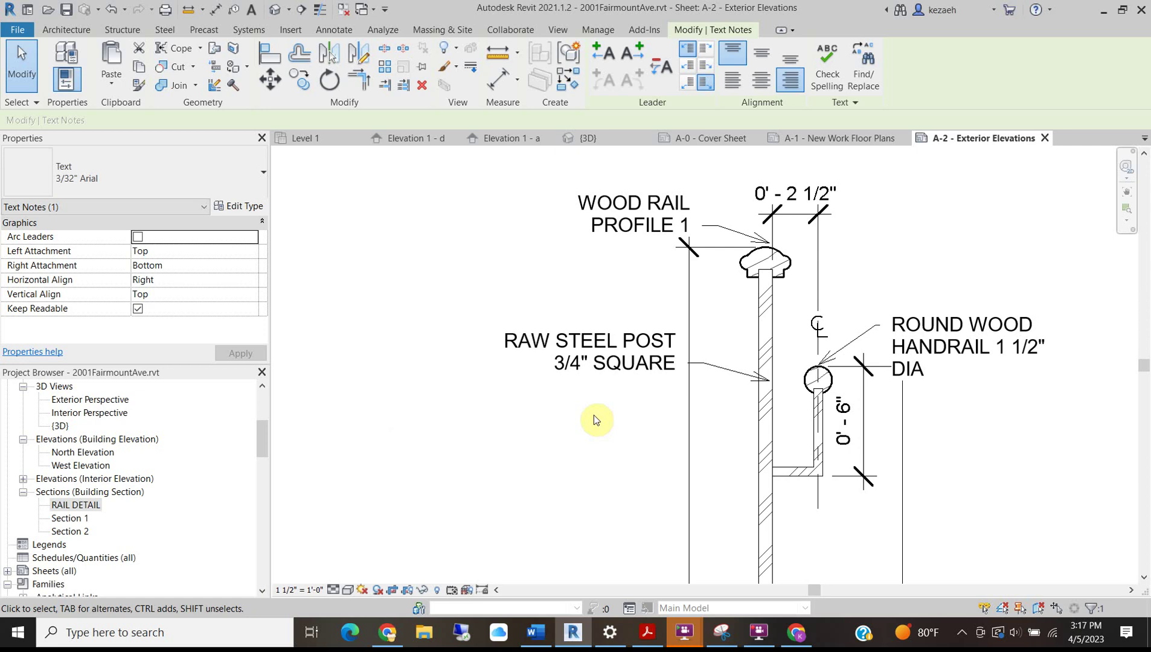
{"action": "key", "text": "ctrl+z"}
{"action": "left_click", "coordinate": [628, 468]}
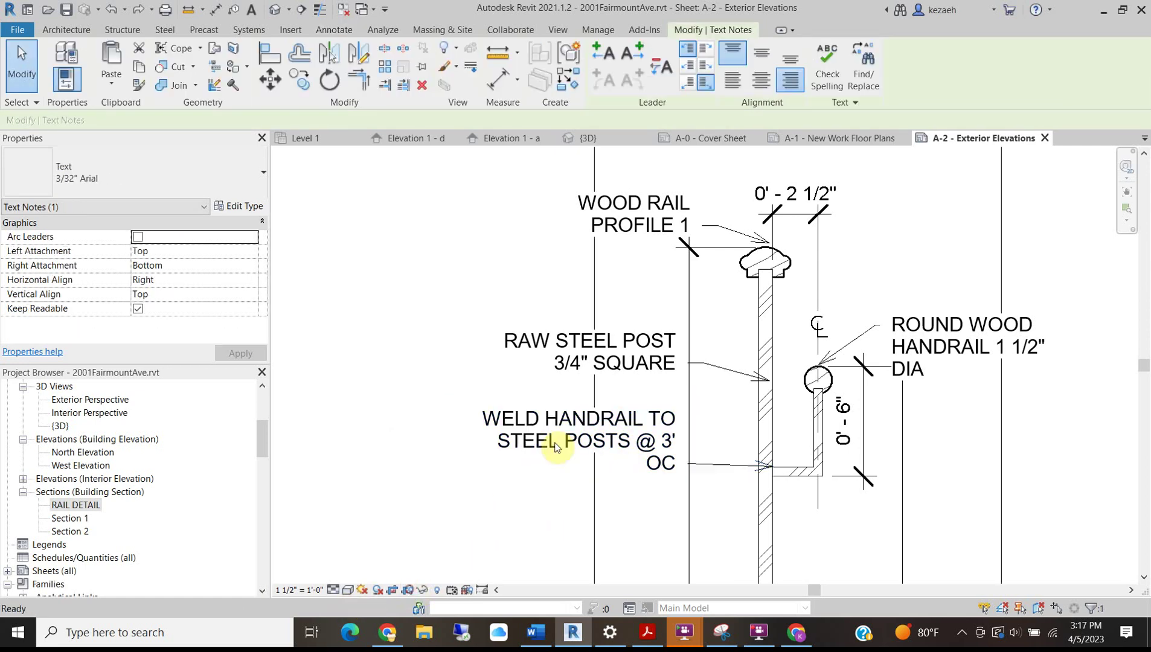
{"action": "left_click", "coordinate": [425, 556]}
{"action": "scroll", "coordinate": [641, 393], "scroll_direction": "down", "scroll_amount": 2}
{"action": "left_click", "coordinate": [523, 540]}
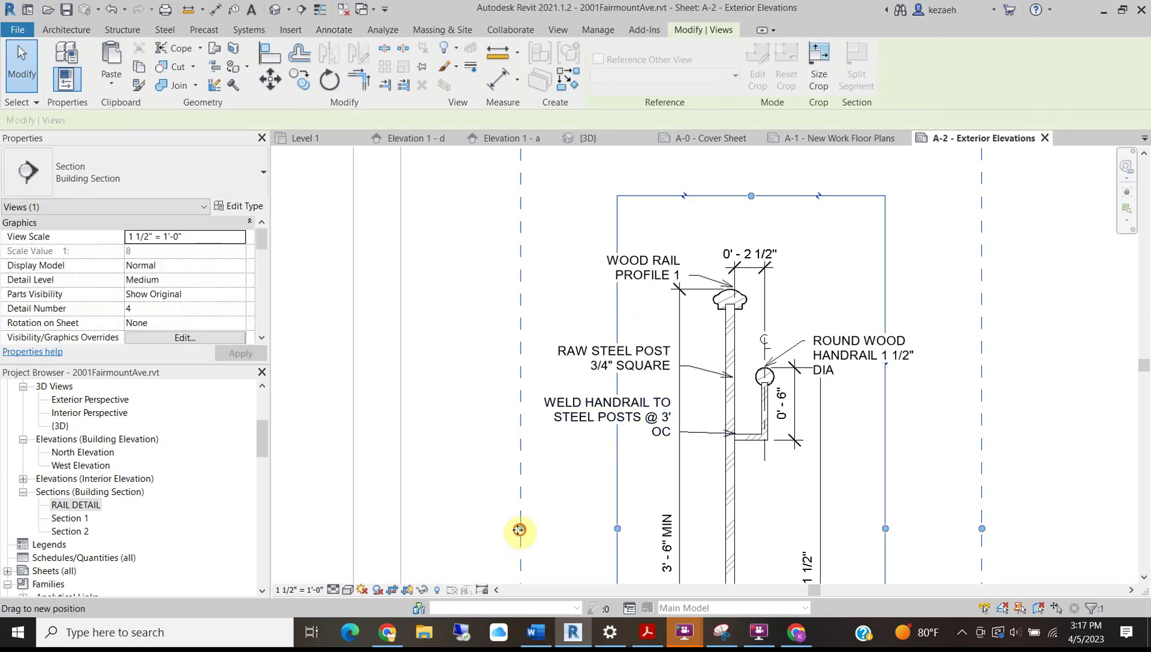
{"action": "left_click", "coordinate": [532, 425]}
{"action": "left_click_drag", "start_coordinate": [522, 418], "coordinate": [500, 419]}
{"action": "scroll", "coordinate": [704, 423], "scroll_direction": "up", "scroll_amount": 2}
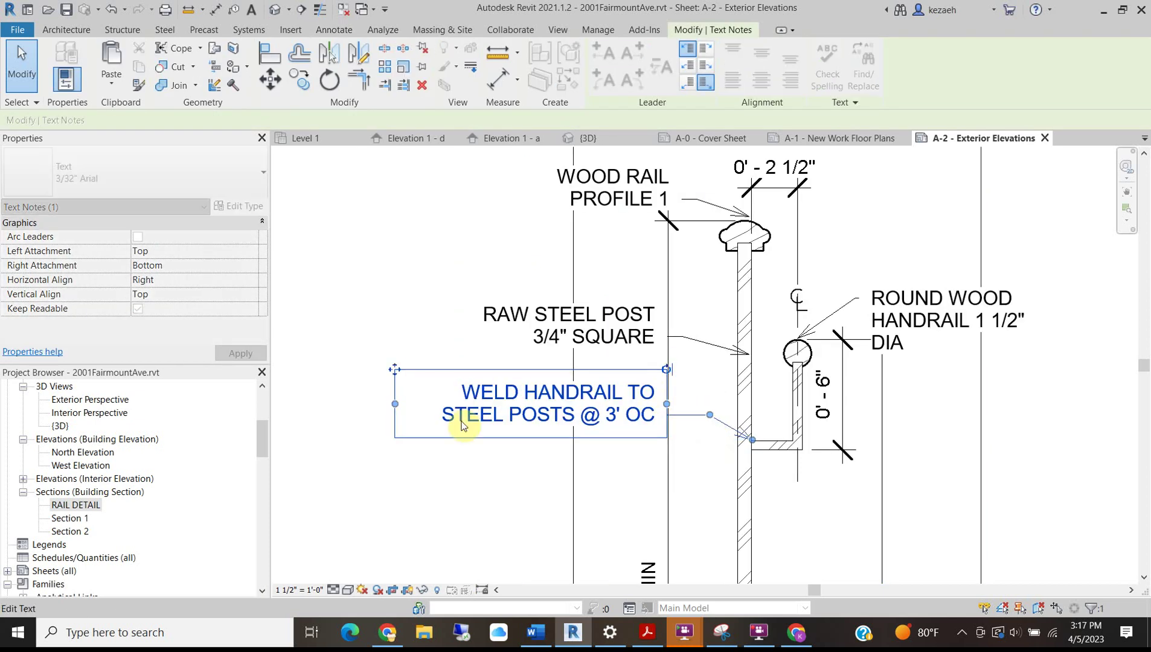
{"action": "scroll", "coordinate": [421, 370], "scroll_direction": "down", "scroll_amount": 2}
Shift the WOOD RAIL PROFILE 1 note slightly to the left.
{"action": "left_click", "coordinate": [504, 265]}
{"action": "scroll", "coordinate": [561, 272], "scroll_direction": "up", "scroll_amount": 2}
{"action": "left_click_drag", "start_coordinate": [454, 250], "coordinate": [444, 252]}
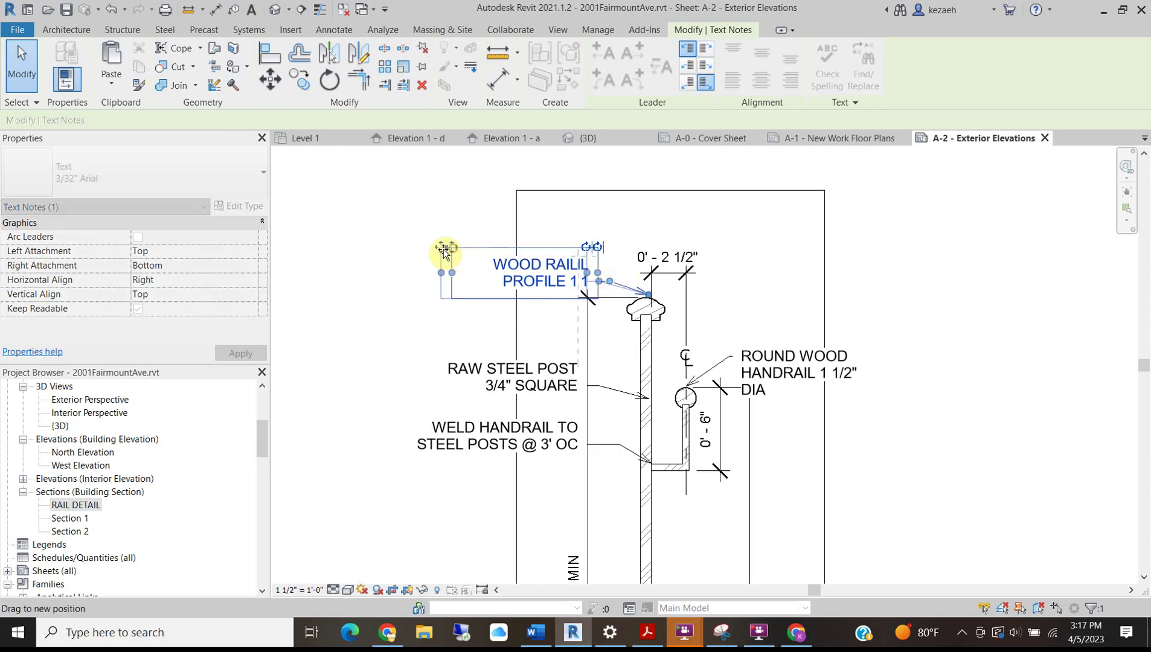
{"action": "scroll", "coordinate": [587, 387], "scroll_direction": "down", "scroll_amount": 2}
Widen the ROUND WOOD HANDRAIL 1 1/2" DIA note, undoing an accidental delete with Ctrl+Z.
{"action": "left_click", "coordinate": [763, 370]}
{"action": "left_click", "coordinate": [729, 367]}
{"action": "left_click", "coordinate": [808, 377]}
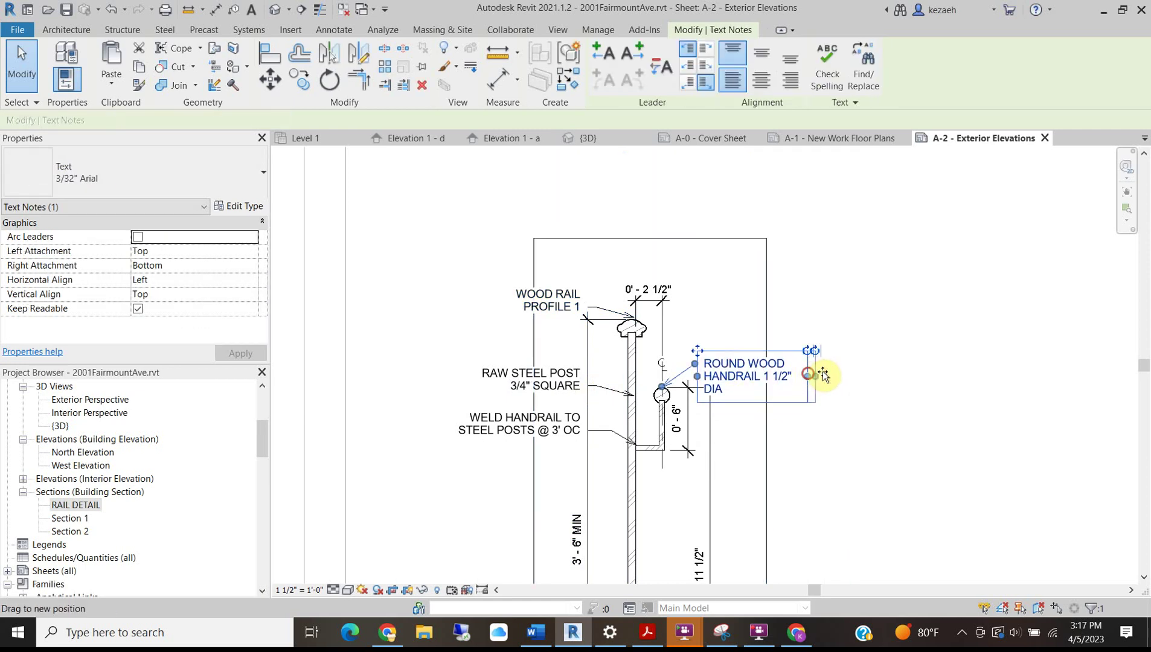
{"action": "left_click_drag", "start_coordinate": [810, 377], "coordinate": [828, 372]}
{"action": "key", "text": "Delete"}
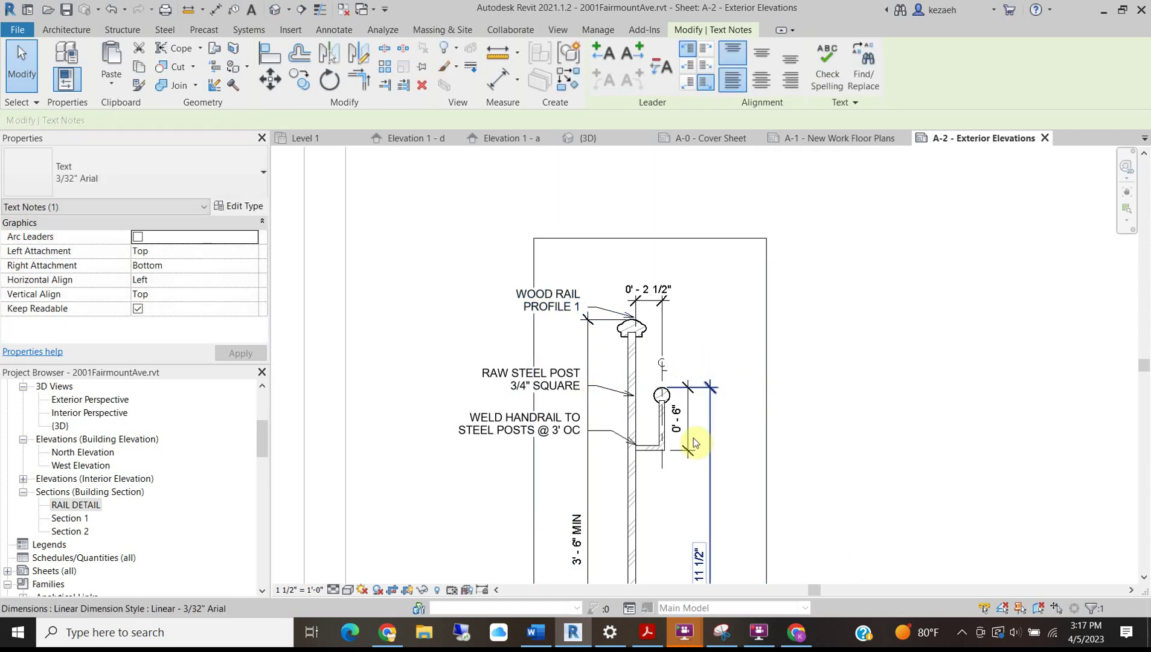
{"action": "left_click", "coordinate": [765, 490]}
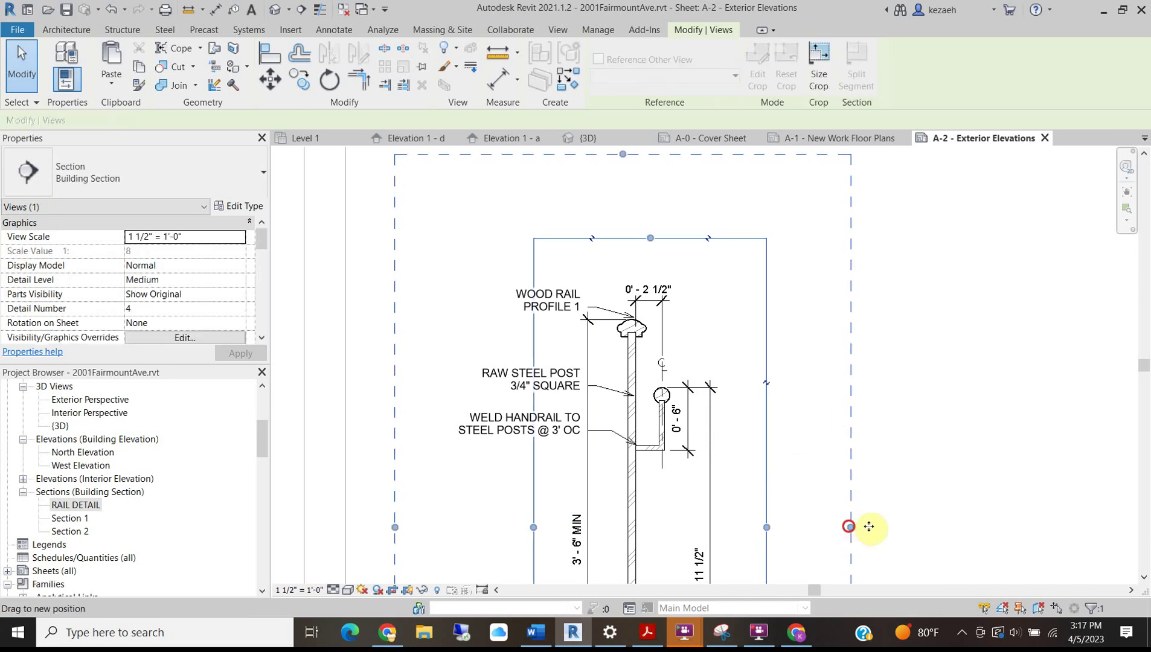
{"action": "key", "text": "ctrl+z"}
{"action": "left_click", "coordinate": [704, 367]}
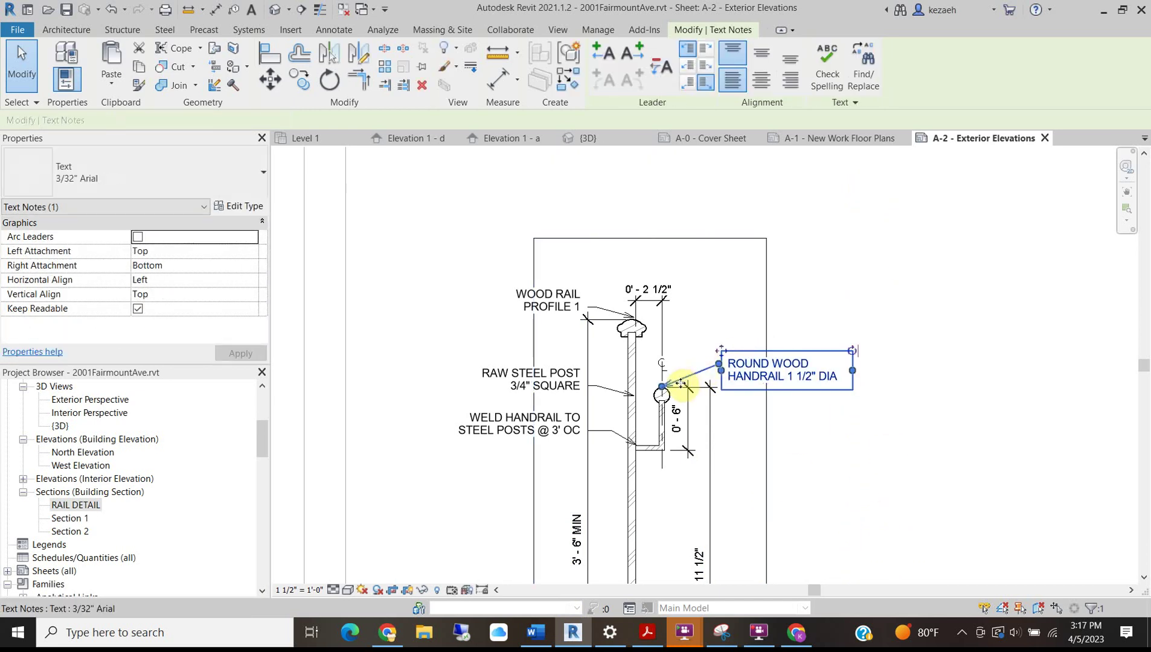
{"action": "left_click", "coordinate": [958, 272]}
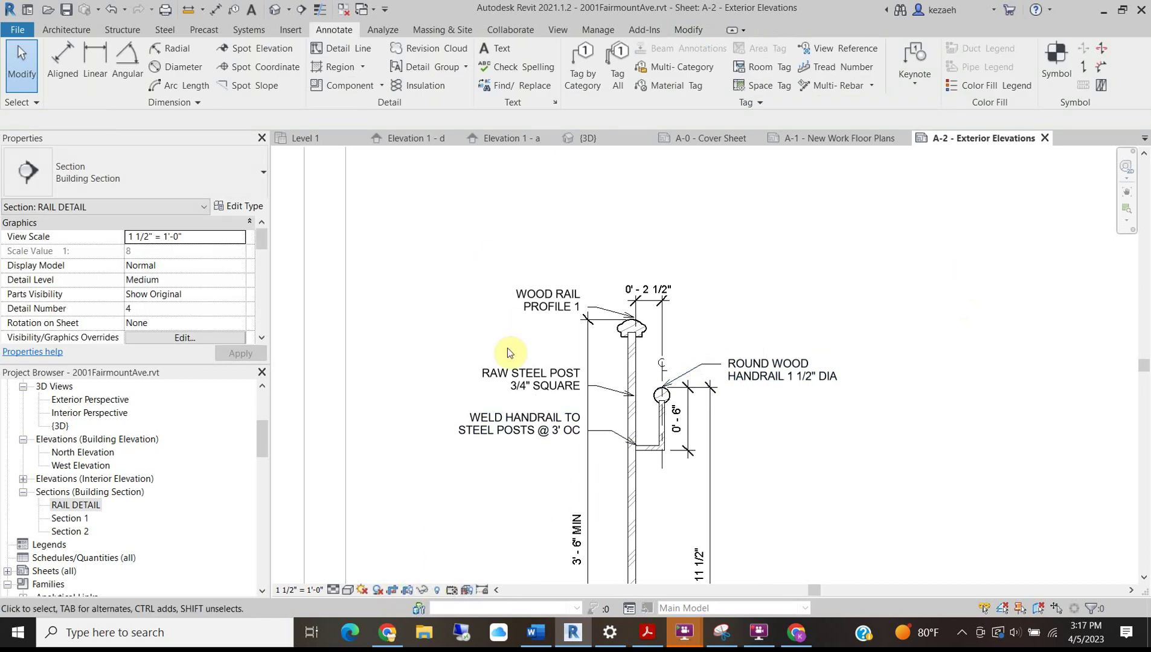
Deactivate the RAIL DETAIL view to return to the A-2 sheet.
{"action": "scroll", "coordinate": [509, 353], "scroll_direction": "down", "scroll_amount": 4}
{"action": "right_click", "coordinate": [709, 275]}
{"action": "left_click", "coordinate": [744, 336]}
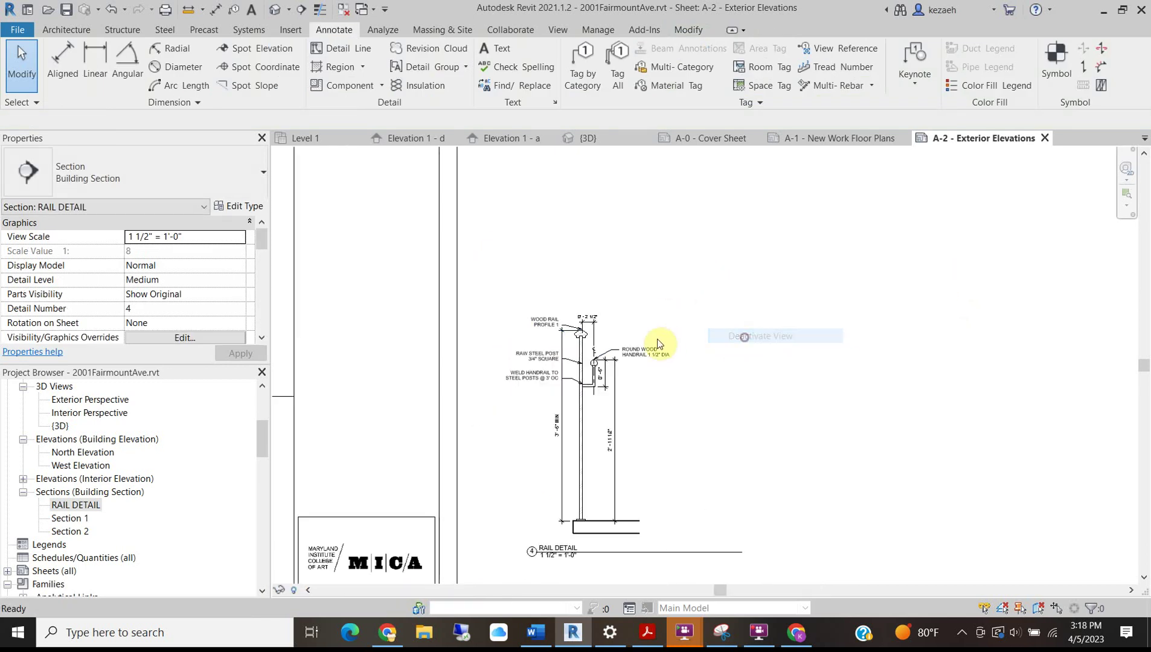
{"action": "scroll", "coordinate": [625, 432], "scroll_direction": "down", "scroll_amount": 5}
{"action": "middle_click_drag", "start_coordinate": [625, 432], "coordinate": [740, 409]}
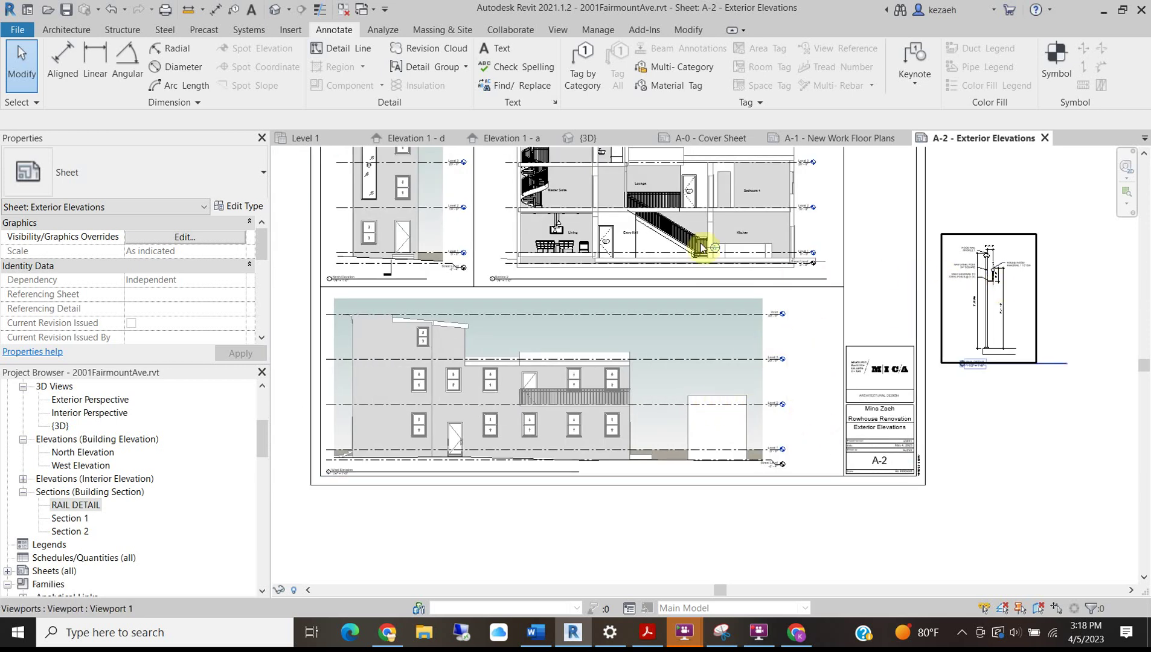
Pan and zoom around sheet A-2 reviewing the section, title block and West Elevation.
{"action": "scroll", "coordinate": [371, 282], "scroll_direction": "up", "scroll_amount": 5}
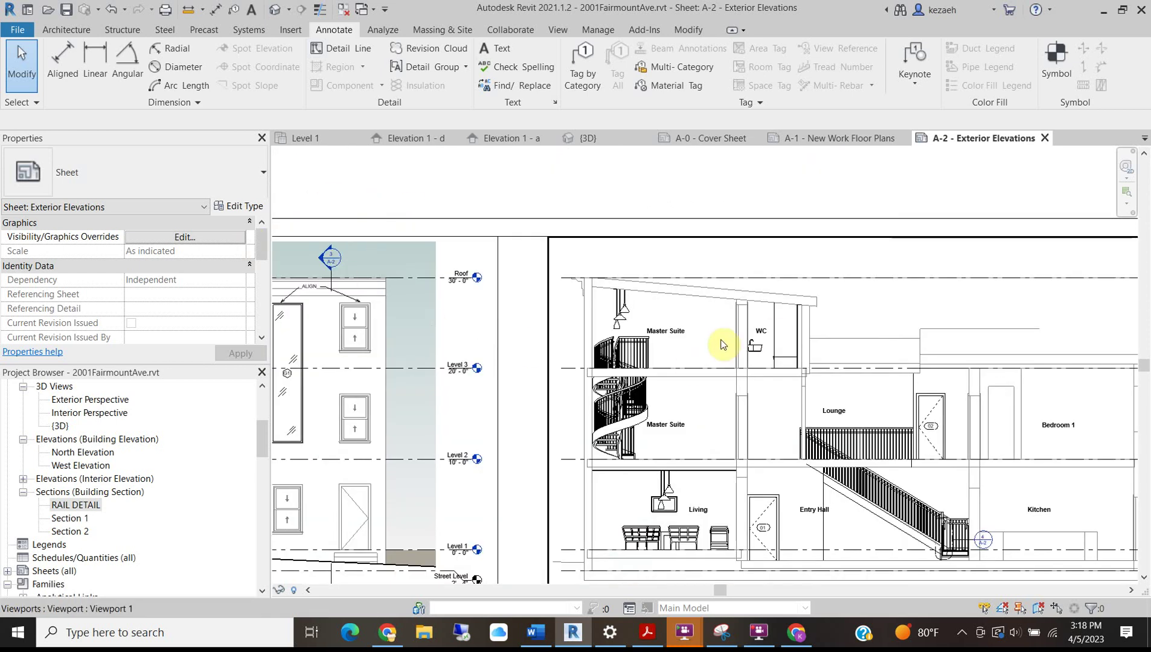
{"action": "scroll", "coordinate": [345, 260], "scroll_direction": "up", "scroll_amount": 5}
{"action": "mouse_move", "coordinate": [393, 248]}
{"action": "middle_mouse_down"}
{"action": "mouse_move", "coordinate": [436, 269]}
{"action": "mouse_move", "coordinate": [547, 265]}
{"action": "middle_mouse_up"}
{"action": "scroll", "coordinate": [550, 257], "scroll_direction": "up", "scroll_amount": 3}
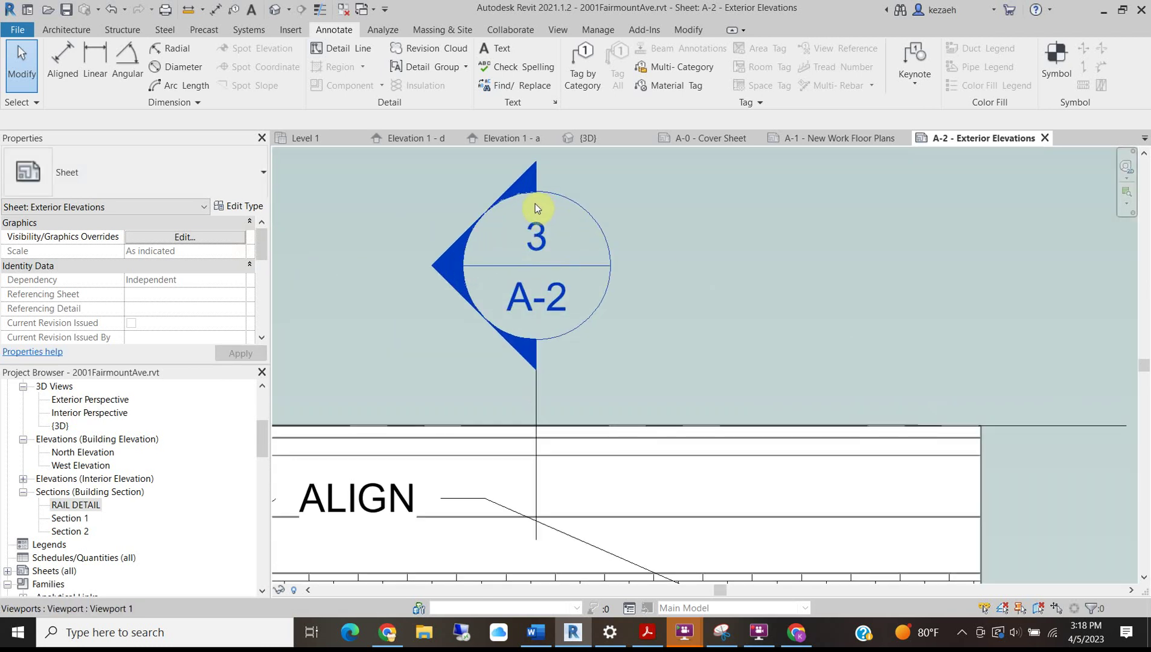
{"action": "scroll", "coordinate": [544, 311], "scroll_direction": "down", "scroll_amount": 6}
{"action": "mouse_move", "coordinate": [684, 436]}
{"action": "middle_mouse_down"}
{"action": "mouse_move", "coordinate": [393, 267]}
{"action": "mouse_move", "coordinate": [573, 228]}
{"action": "middle_mouse_up"}
{"action": "middle_click_drag", "start_coordinate": [478, 268], "coordinate": [688, 616]}
{"action": "middle_click_drag", "start_coordinate": [340, 379], "coordinate": [618, 388]}
{"action": "scroll", "coordinate": [533, 396], "scroll_direction": "up", "scroll_amount": 2}
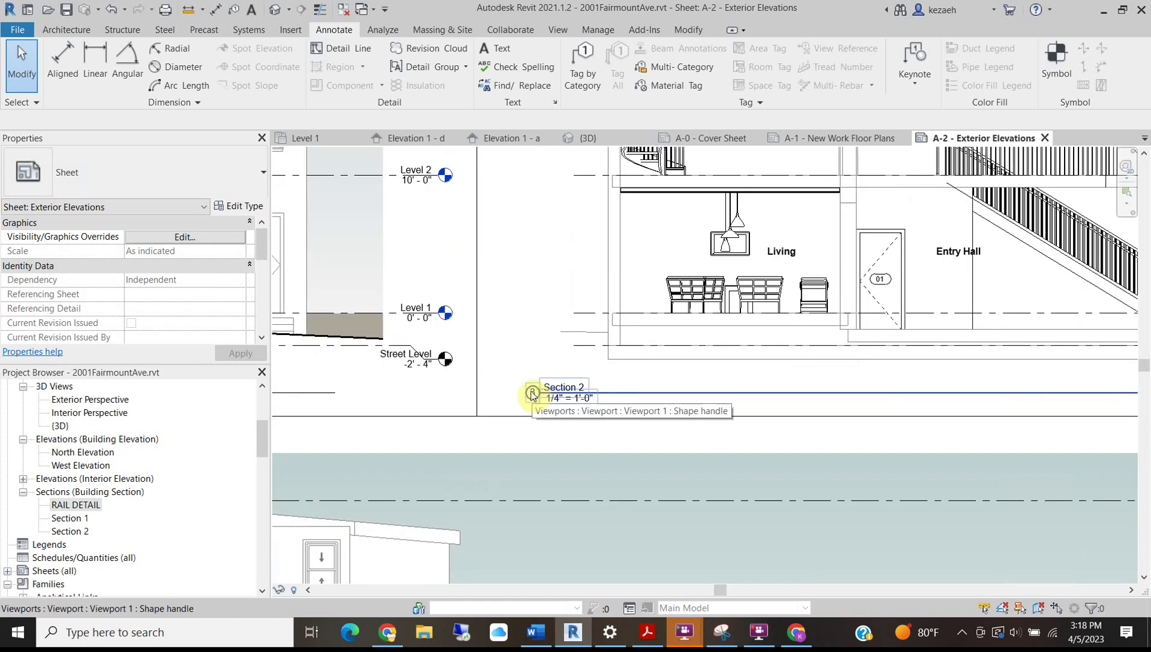
{"action": "scroll", "coordinate": [533, 390], "scroll_direction": "down", "scroll_amount": 3}
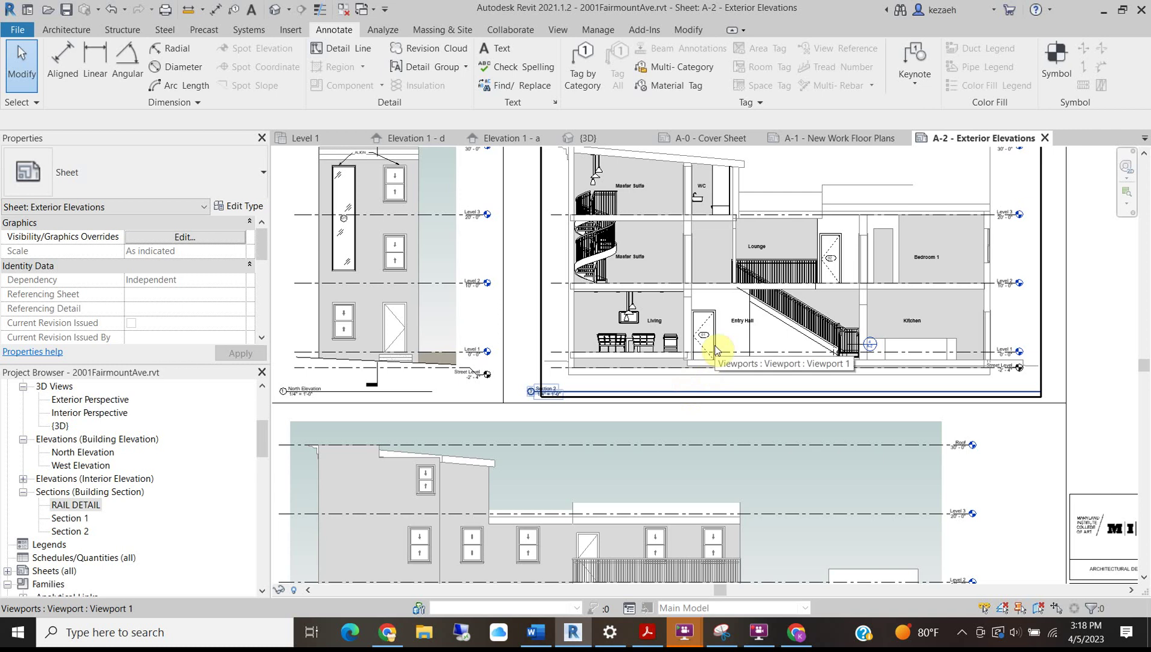
{"action": "scroll", "coordinate": [717, 351], "scroll_direction": "down", "scroll_amount": 4}
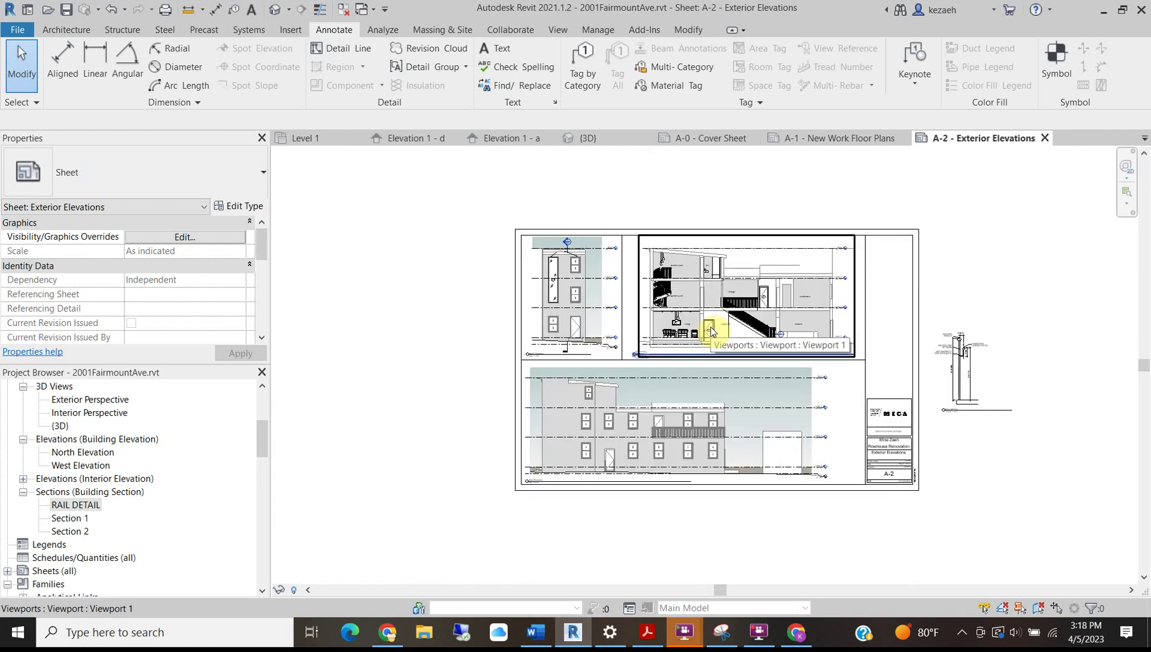
{"action": "scroll", "coordinate": [960, 423], "scroll_direction": "up", "scroll_amount": 2}
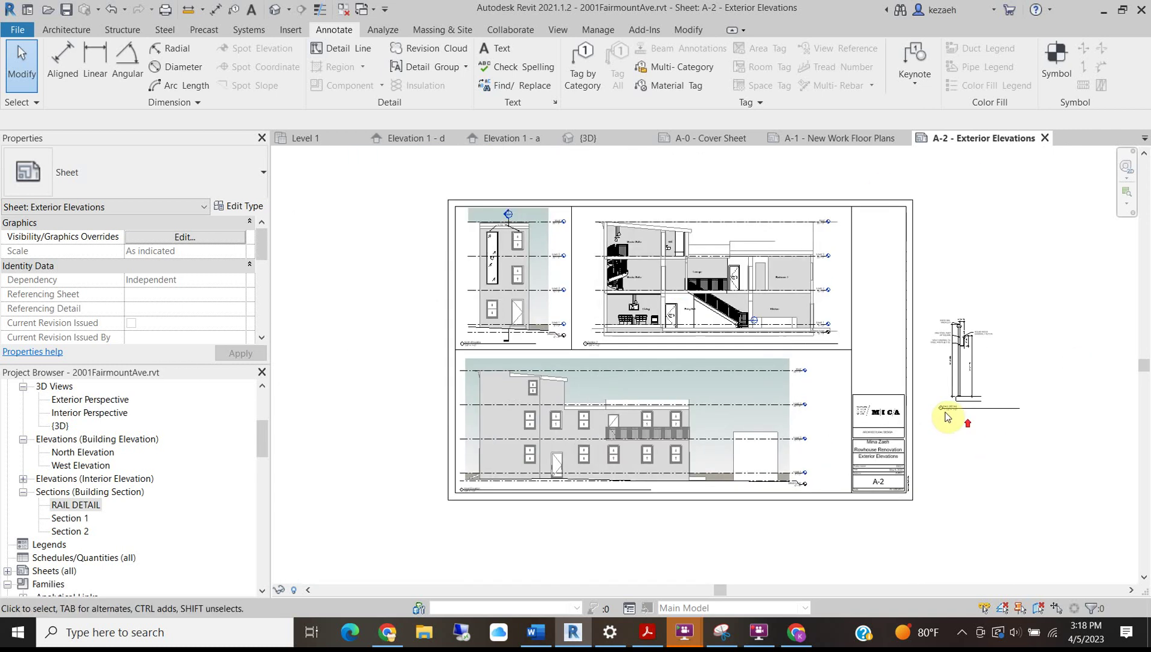
{"action": "middle_click_drag", "start_coordinate": [669, 463], "coordinate": [665, 378]}
{"action": "scroll", "coordinate": [555, 415], "scroll_direction": "up", "scroll_amount": 2}
{"action": "scroll", "coordinate": [555, 415], "scroll_direction": "down", "scroll_amount": 2}
Move the RAIL DETAIL viewport onto the sheet beside the West Elevation.
{"action": "left_click_drag", "start_coordinate": [986, 302], "coordinate": [786, 391]}
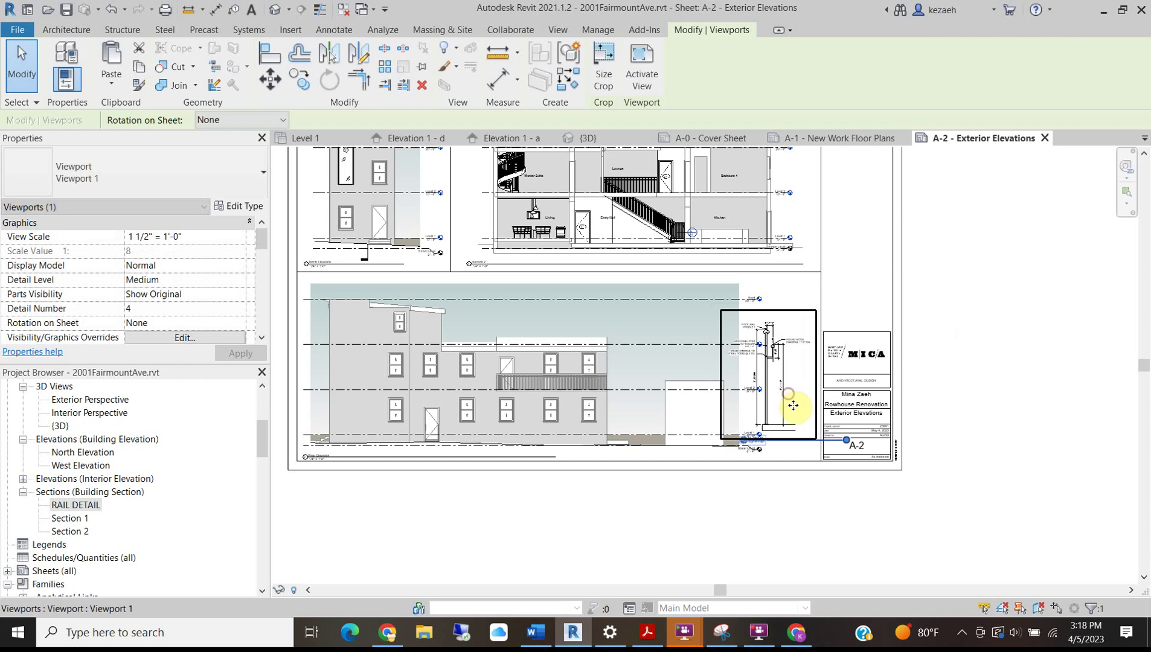
{"action": "scroll", "coordinate": [782, 412], "scroll_direction": "up", "scroll_amount": 1}
{"action": "scroll", "coordinate": [779, 363], "scroll_direction": "up", "scroll_amount": 2}
{"action": "scroll", "coordinate": [767, 260], "scroll_direction": "down", "scroll_amount": 1}
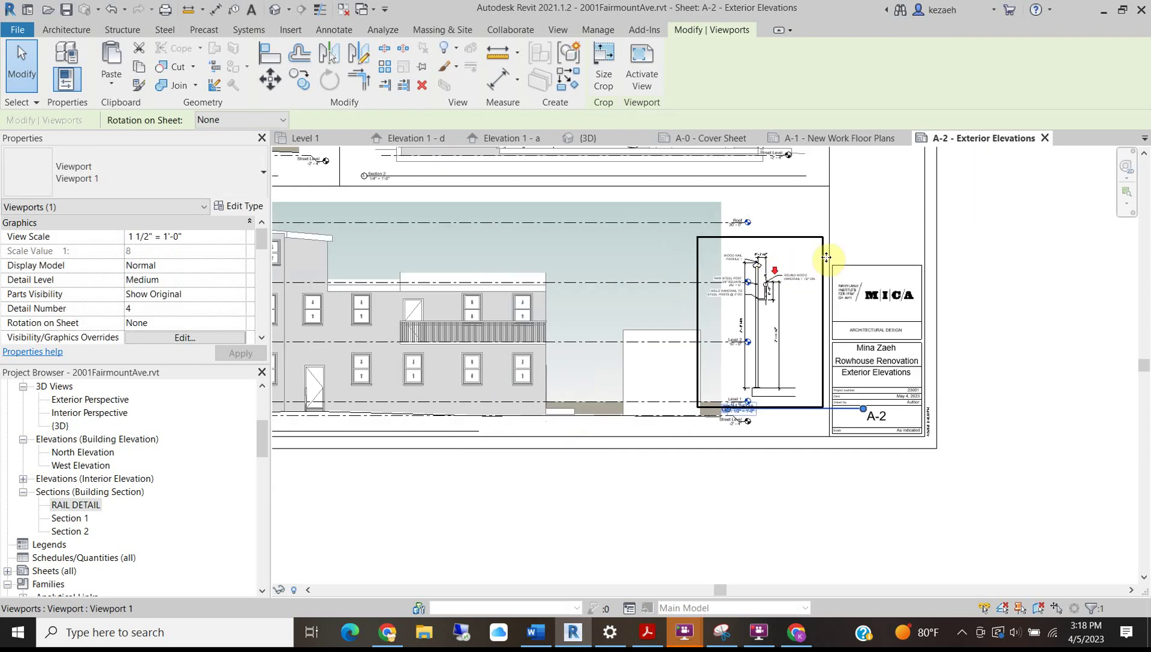
{"action": "left_click", "coordinate": [1036, 253]}
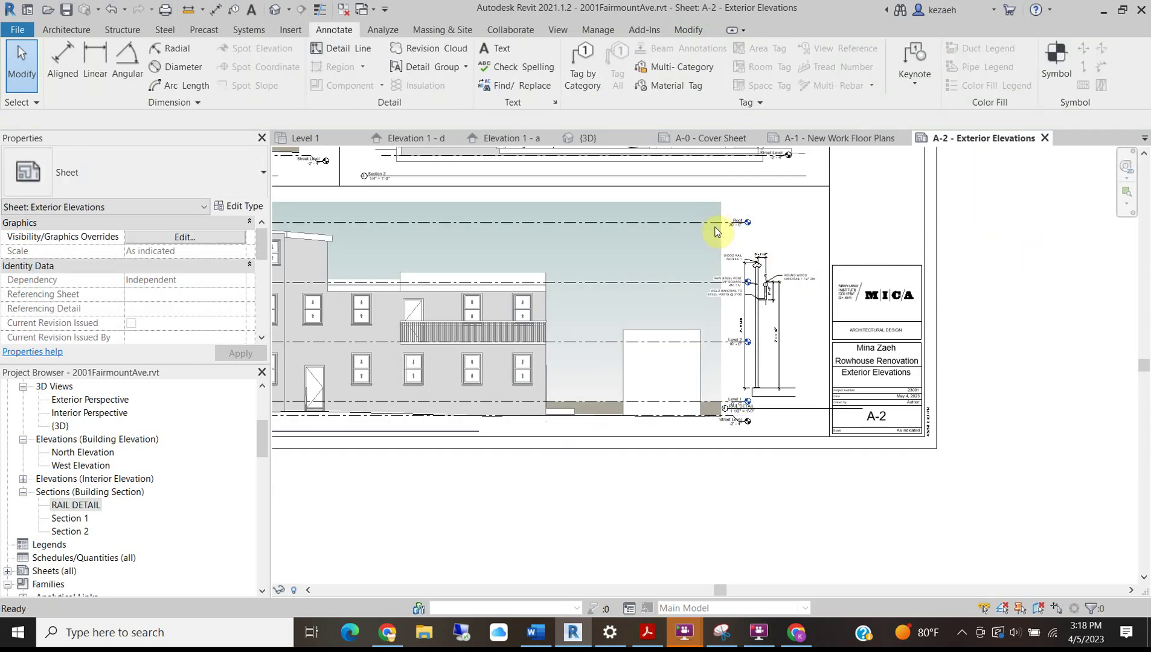
Draw a vertical DL alignment line and nudge the rail detail viewport right to meet it.
{"action": "key", "text": "d"}
{"action": "key", "text": "l"}
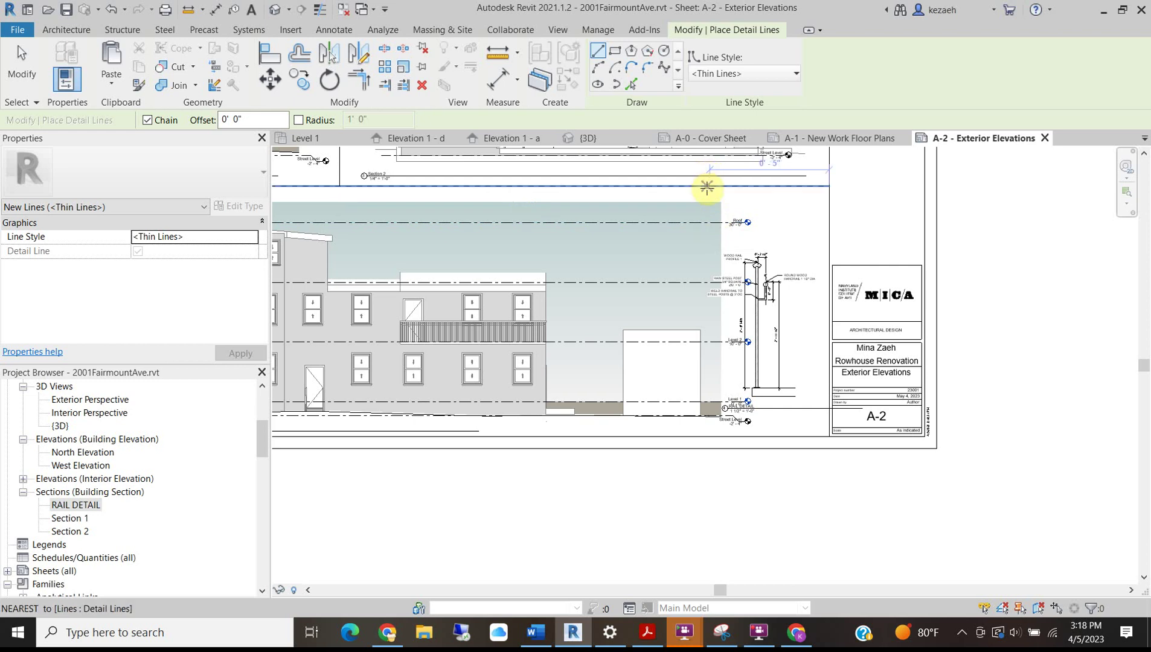
{"action": "left_click", "coordinate": [708, 186]}
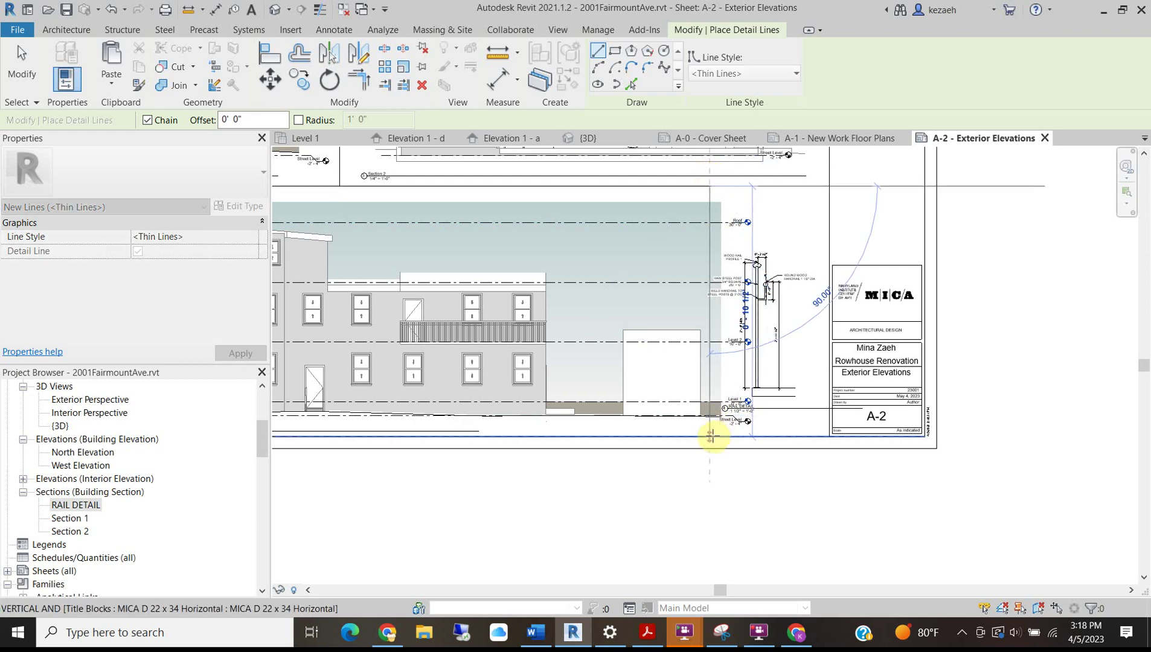
{"action": "left_click", "coordinate": [713, 435]}
{"action": "scroll", "coordinate": [818, 326], "scroll_direction": "up", "scroll_amount": 2}
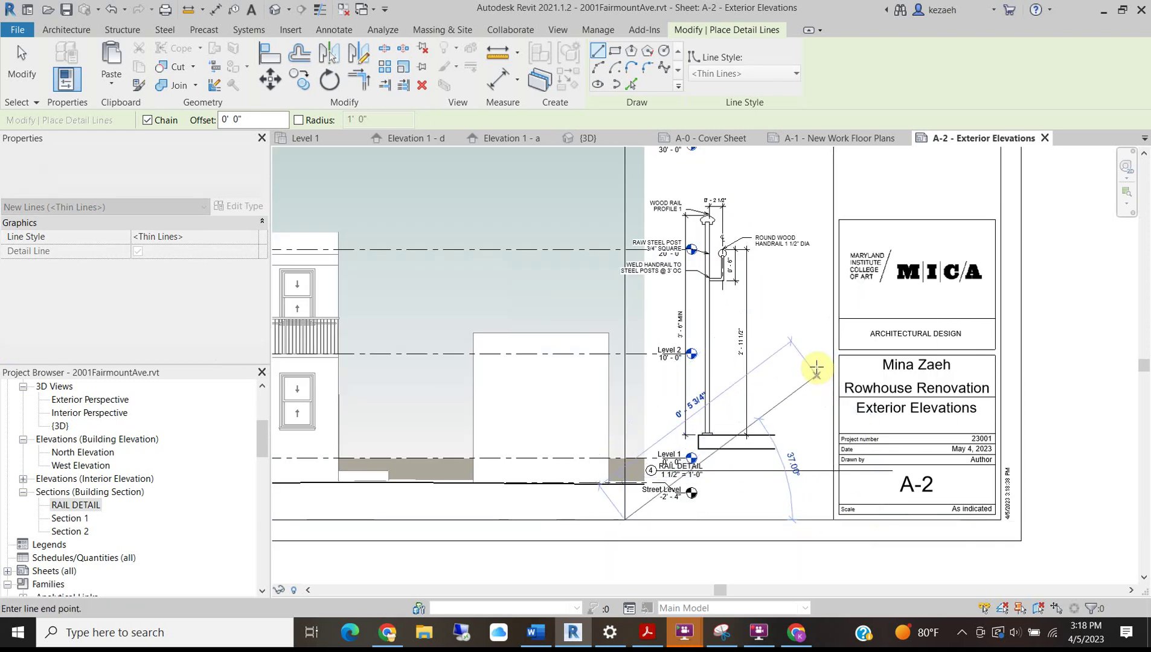
{"action": "key", "text": "Escape"}
{"action": "key", "text": "Escape"}
{"action": "left_click", "coordinate": [748, 257]}
{"action": "key", "text": "Right"}
{"action": "key", "text": "Right"}
{"action": "key", "text": "Right"}
{"action": "key", "text": "Right"}
{"action": "key", "text": "Right"}
{"action": "key", "text": "Right"}
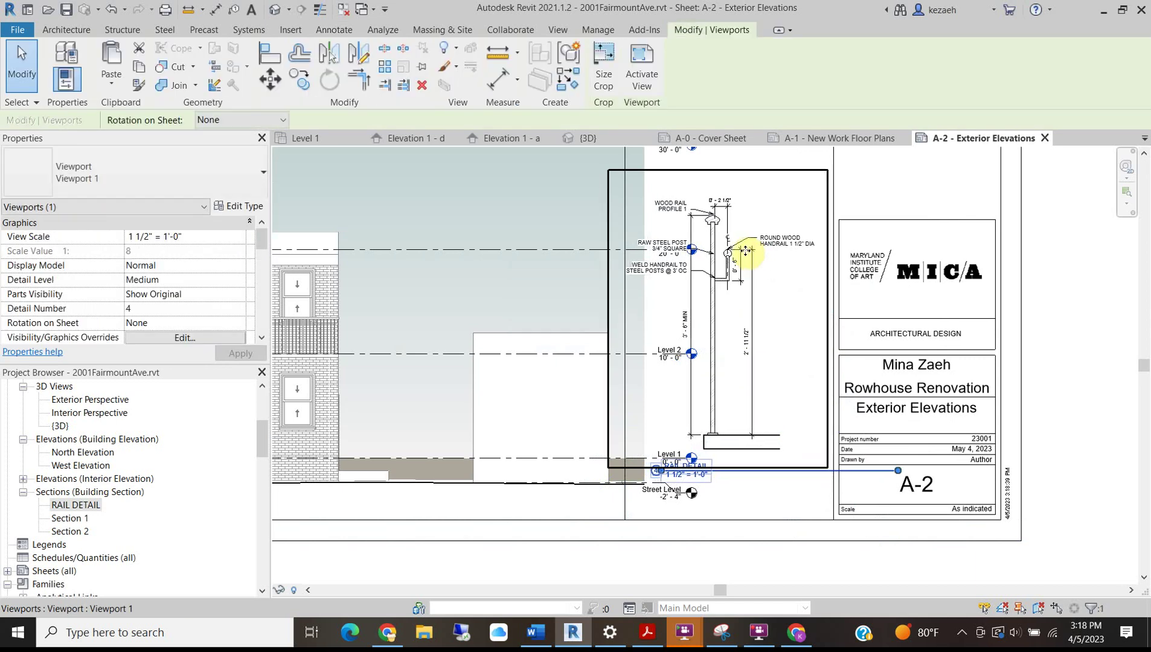
{"action": "key", "text": "Right"}
{"action": "key", "text": "Escape"}
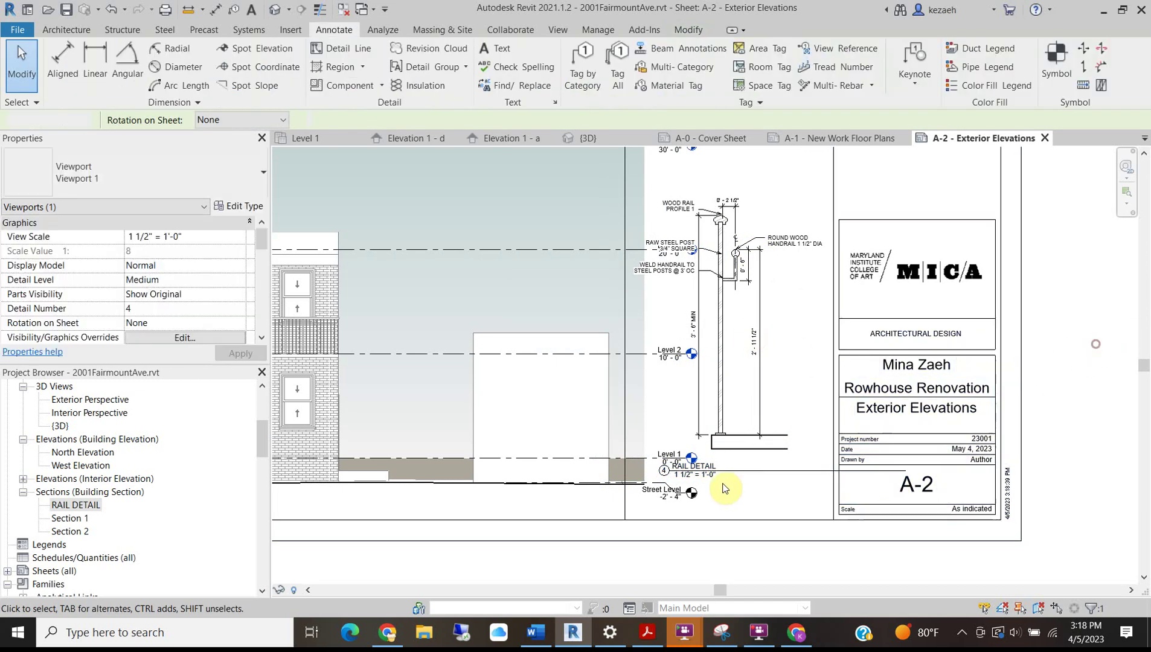
Drag the RAIL DETAIL title down beneath the detail and shorten its title line.
{"action": "left_click_drag", "start_coordinate": [733, 472], "coordinate": [708, 511]}
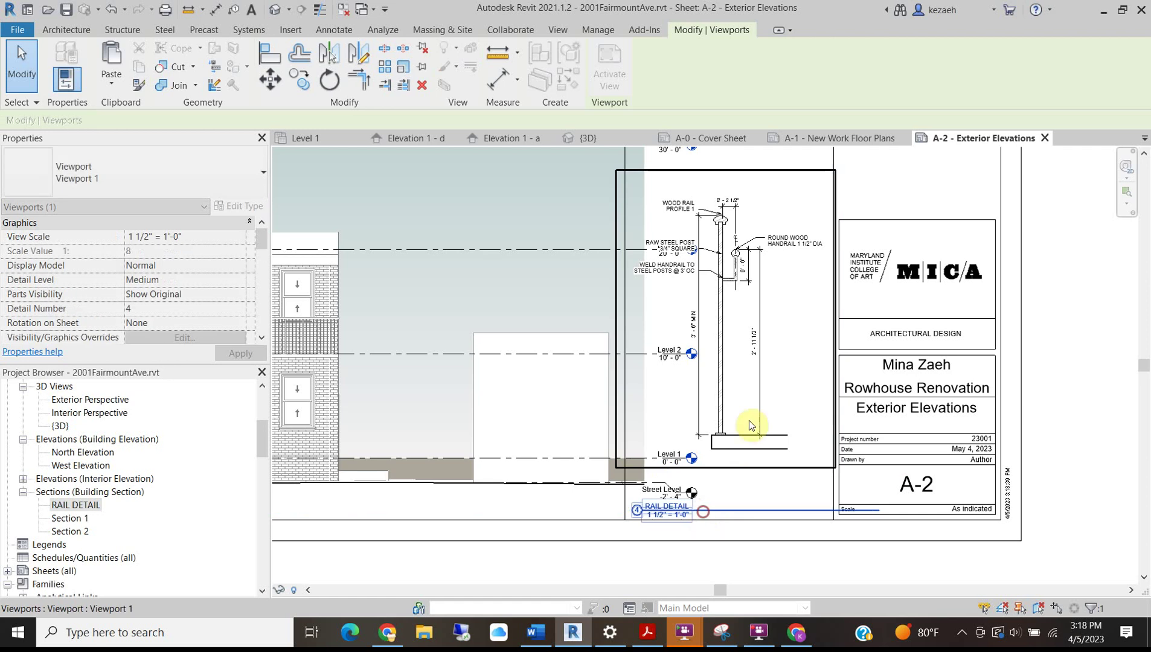
{"action": "left_click_drag", "start_coordinate": [883, 509], "coordinate": [820, 511]}
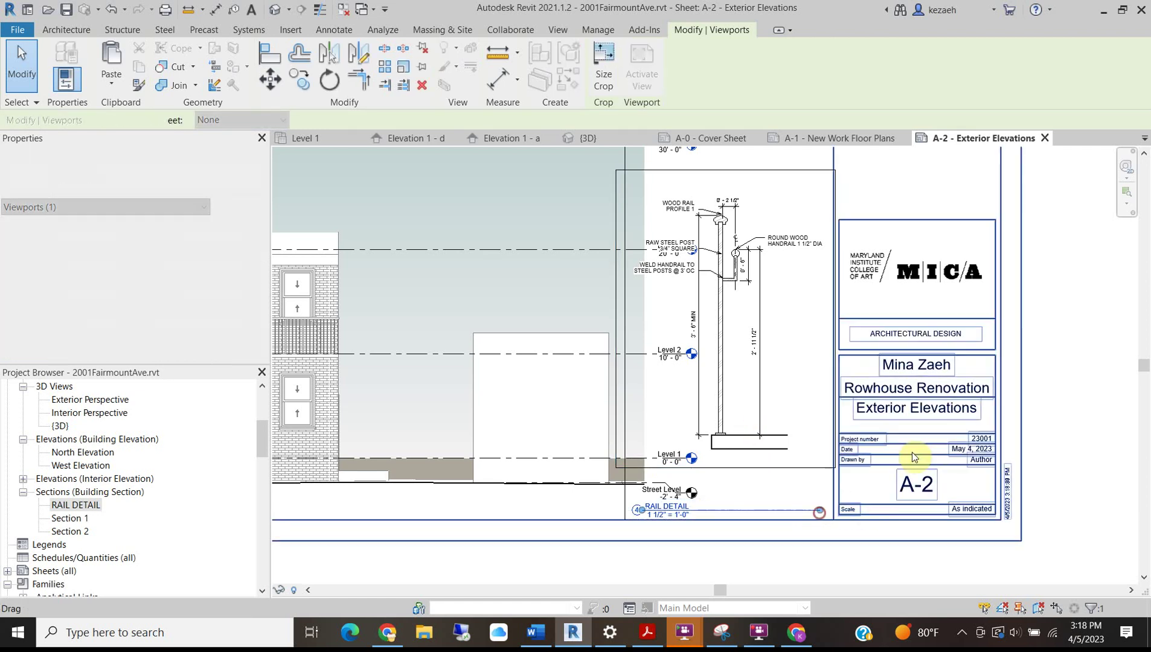
{"action": "left_click", "coordinate": [1038, 343]}
{"action": "scroll", "coordinate": [570, 327], "scroll_direction": "down", "scroll_amount": 2}
{"action": "scroll", "coordinate": [279, 338], "scroll_direction": "up", "scroll_amount": 1}
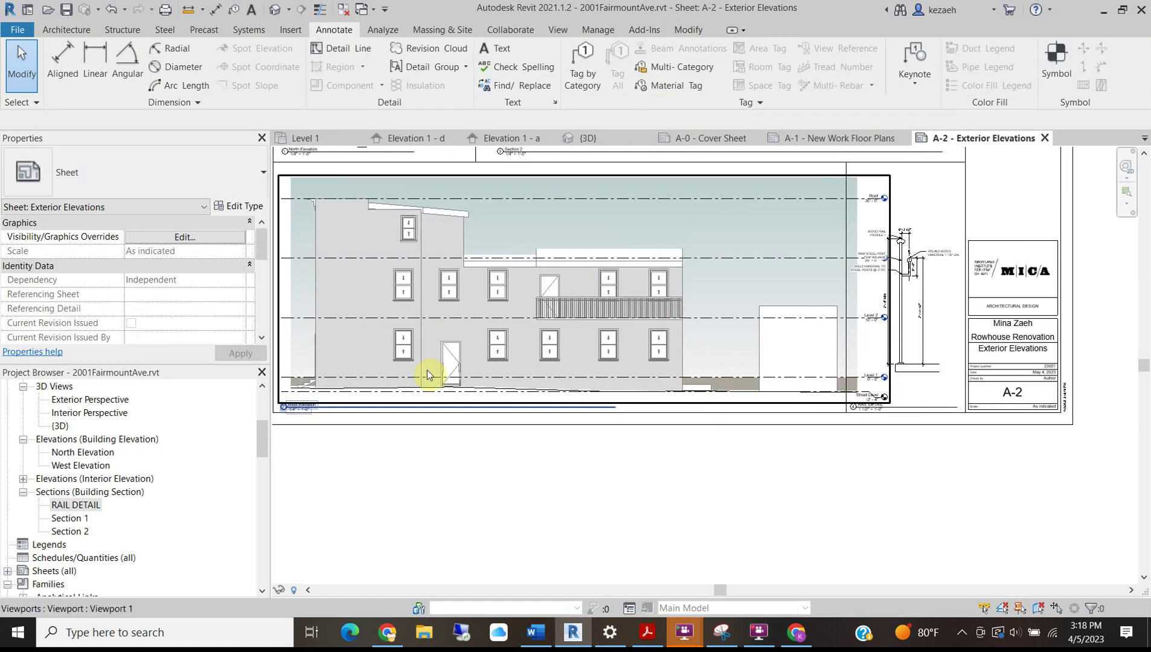
Activate the West Elevation viewport, show its crop region and adjust a crop edge.
{"action": "left_click", "coordinate": [372, 289]}
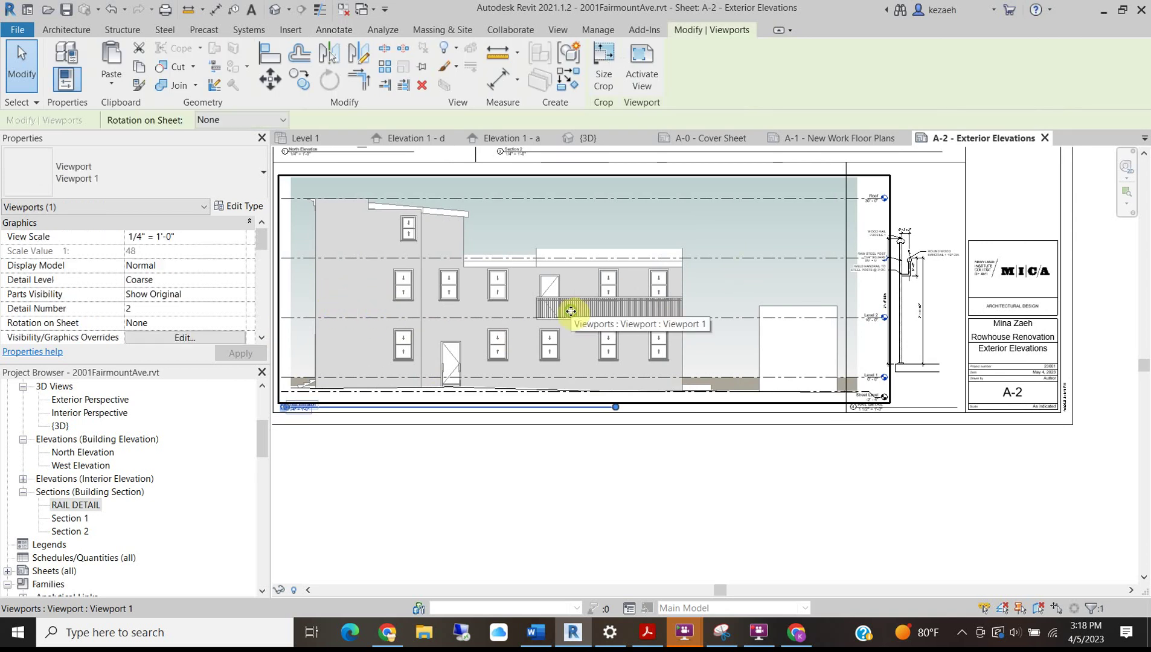
{"action": "scroll", "coordinate": [678, 335], "scroll_direction": "up", "scroll_amount": 3}
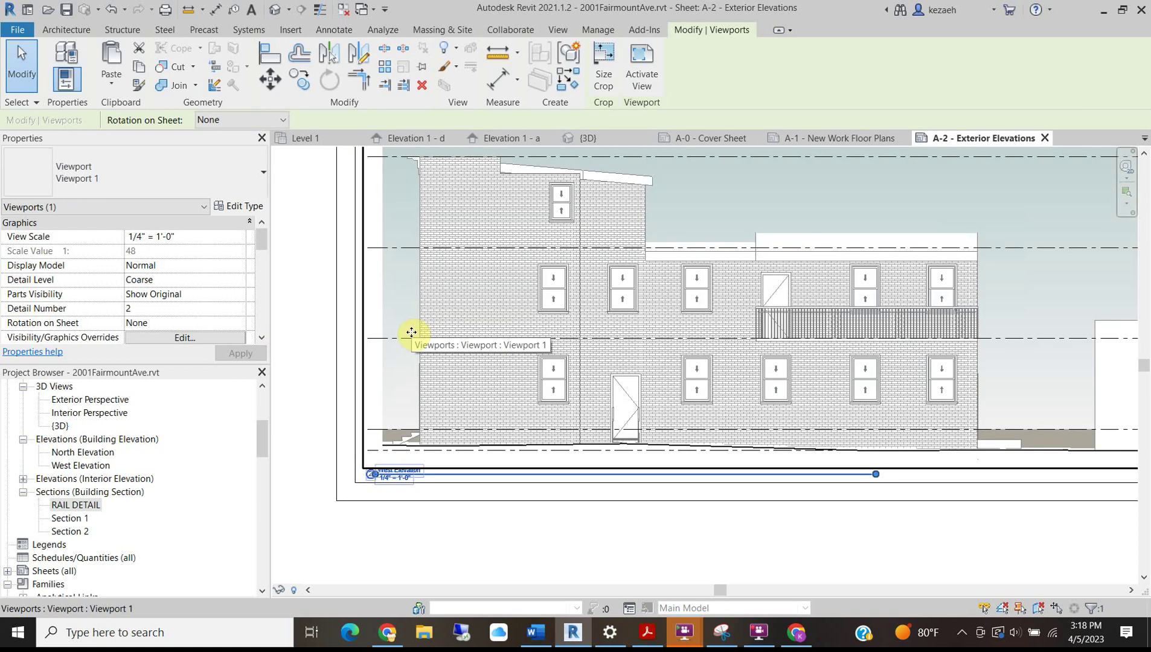
{"action": "double_click", "coordinate": [412, 332]}
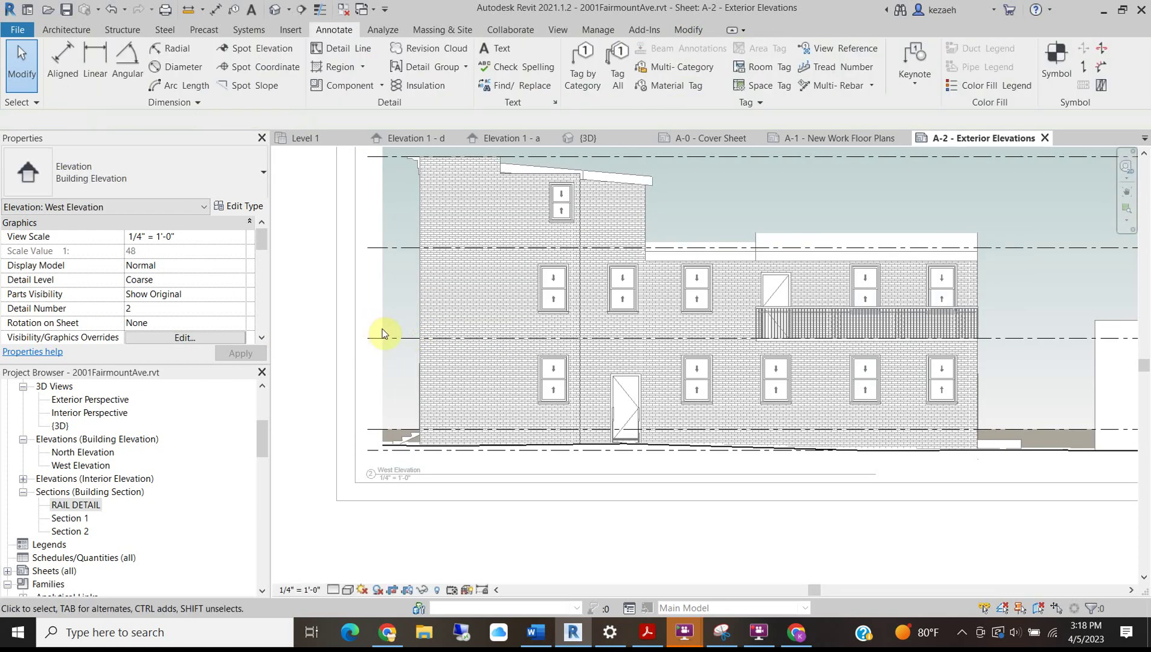
{"action": "left_click", "coordinate": [410, 592]}
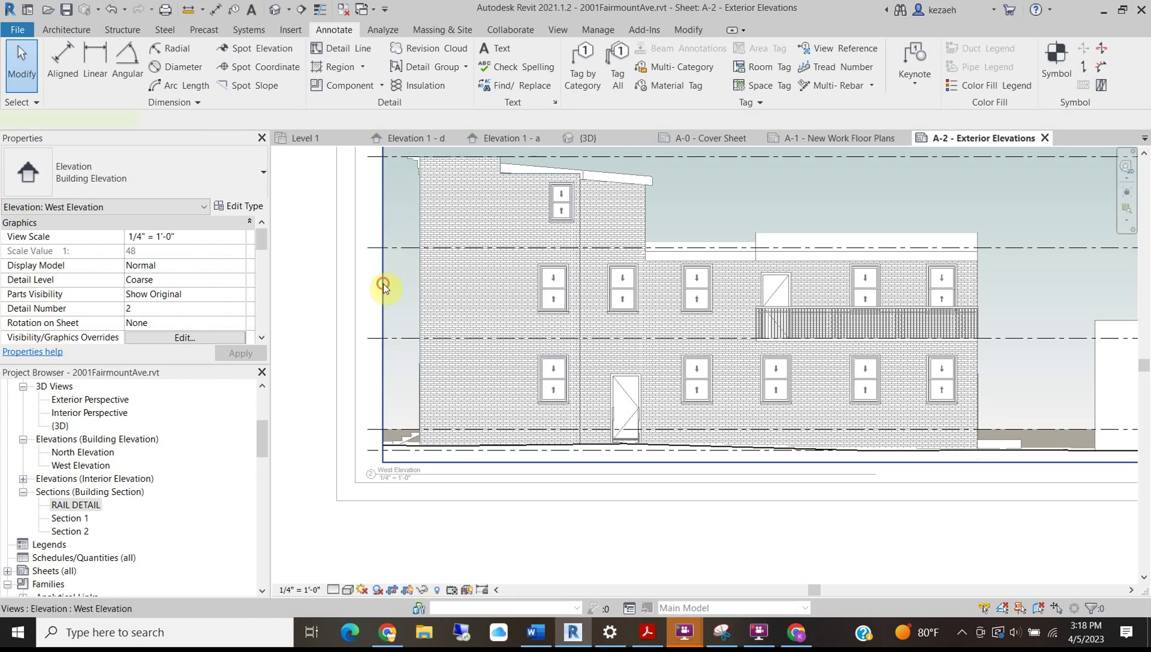
{"action": "left_click", "coordinate": [384, 286]}
{"action": "scroll", "coordinate": [381, 302], "scroll_direction": "up", "scroll_amount": 3}
{"action": "left_click", "coordinate": [378, 299]}
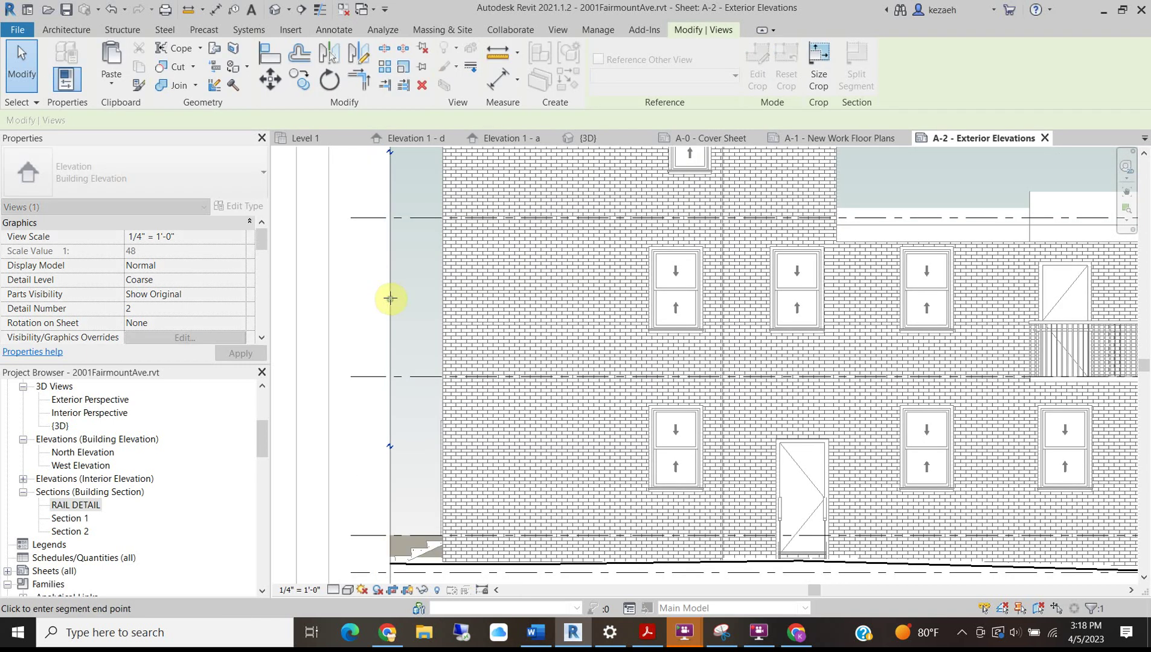
{"action": "left_click", "coordinate": [388, 299]}
{"action": "scroll", "coordinate": [384, 302], "scroll_direction": "down", "scroll_amount": 3}
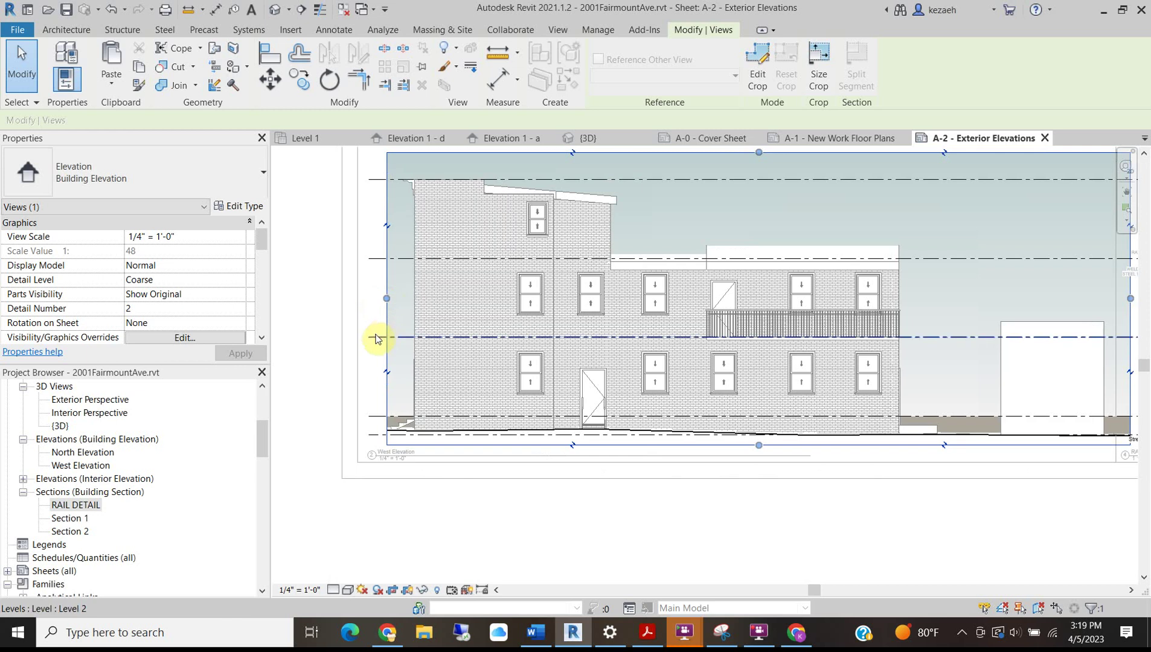
Pull the Level 2 line and its head inward beside the elevation.
{"action": "left_click", "coordinate": [373, 336]}
{"action": "scroll", "coordinate": [373, 337], "scroll_direction": "up", "scroll_amount": 3}
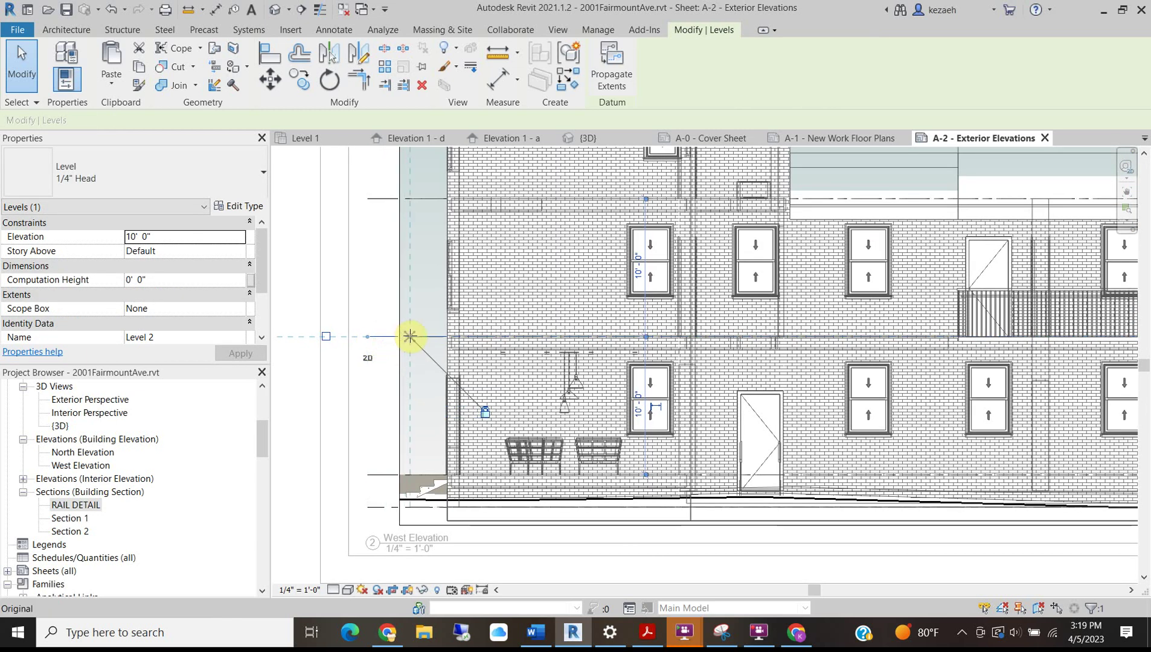
{"action": "left_click_drag", "start_coordinate": [411, 337], "coordinate": [408, 338]}
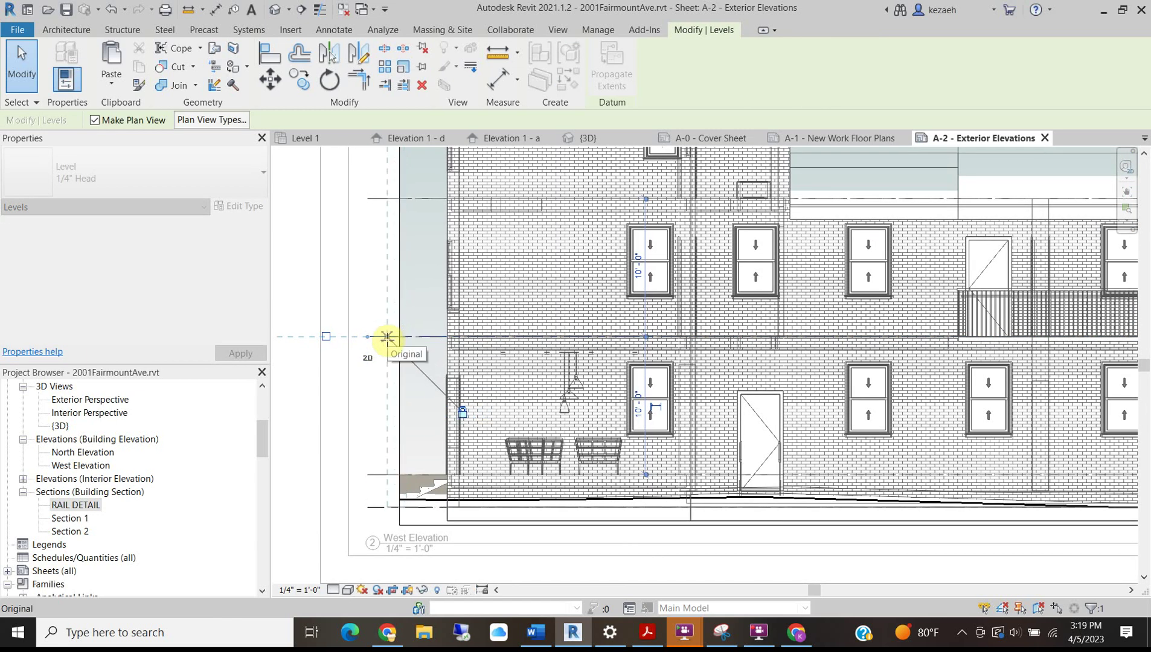
{"action": "scroll", "coordinate": [409, 336], "scroll_direction": "down", "scroll_amount": 5}
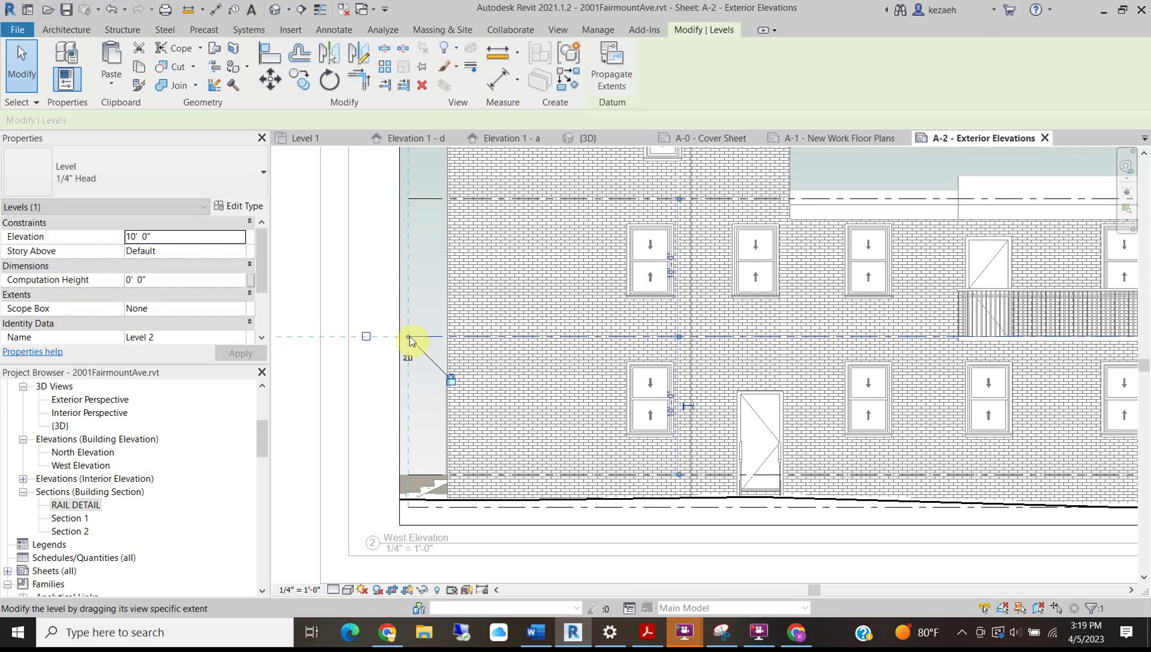
{"action": "middle_click_drag", "start_coordinate": [488, 277], "coordinate": [260, 285]}
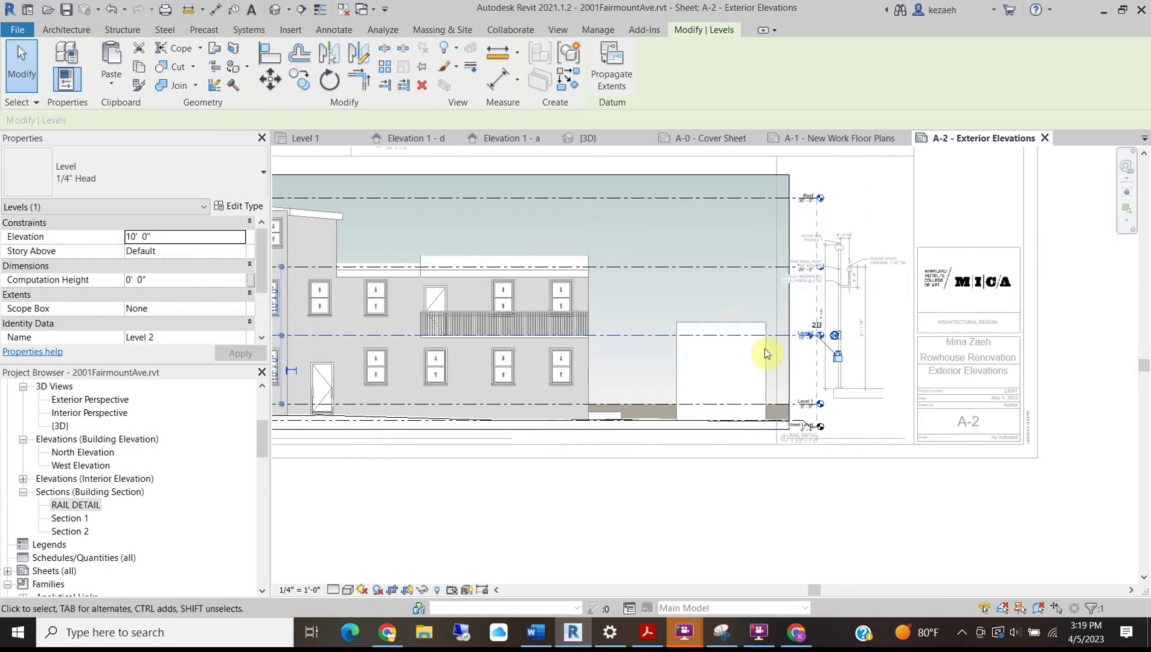
{"action": "scroll", "coordinate": [796, 340], "scroll_direction": "up", "scroll_amount": 2}
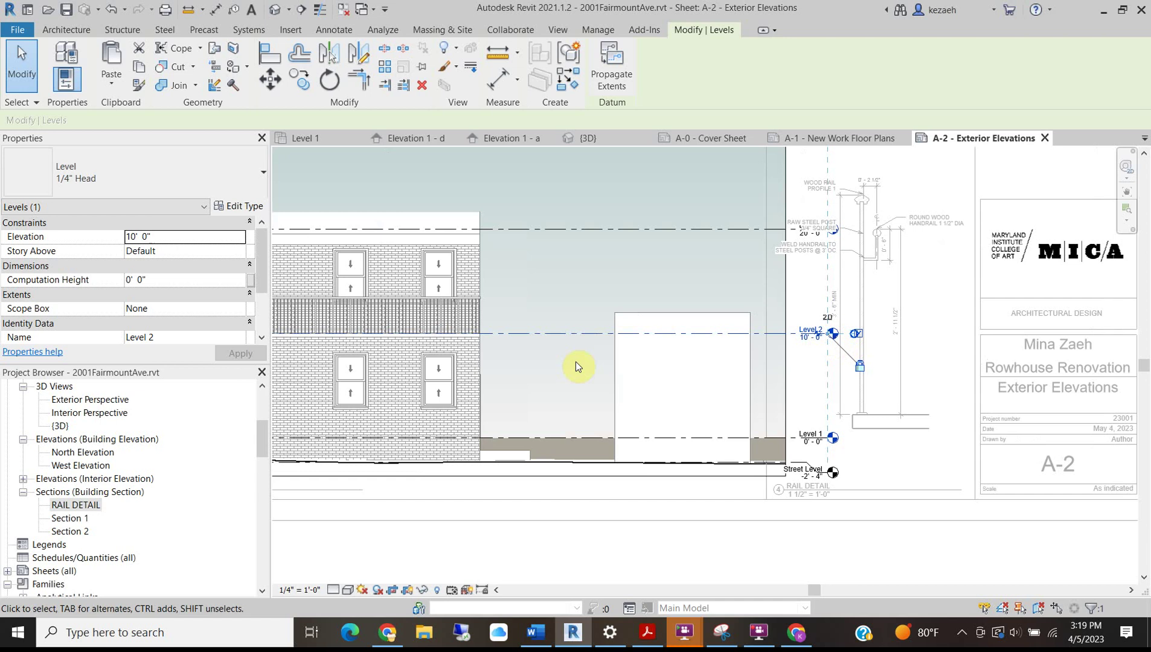
{"action": "left_click_drag", "start_coordinate": [832, 337], "coordinate": [556, 337]}
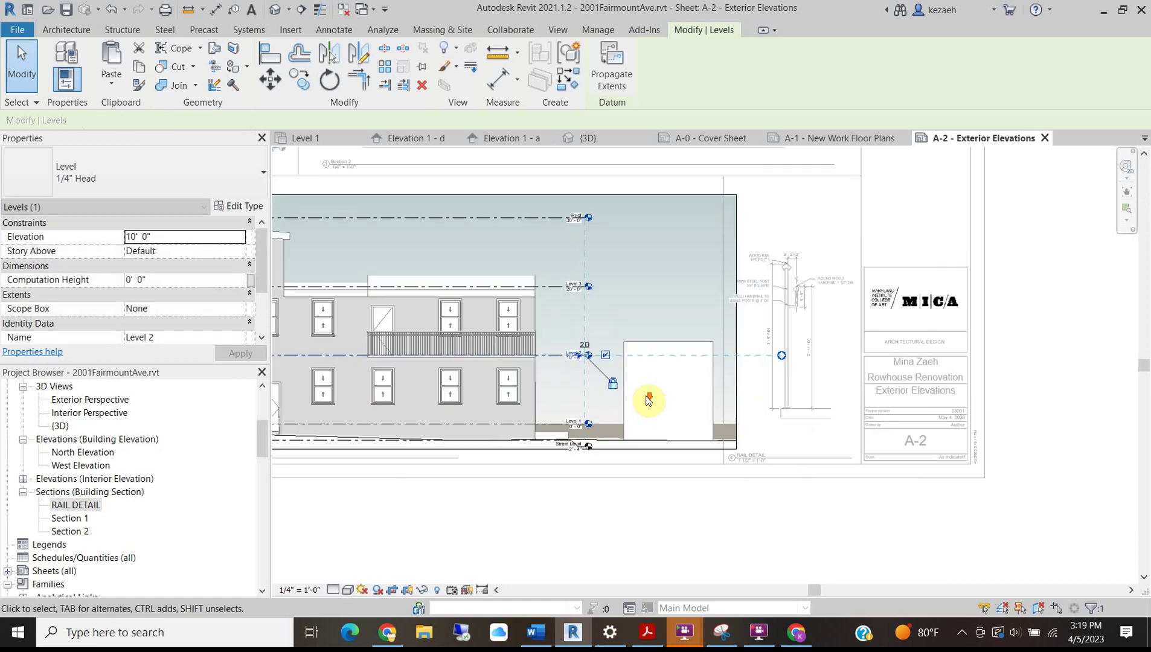
{"action": "scroll", "coordinate": [648, 399], "scroll_direction": "down", "scroll_amount": 3}
Drag the crop's right edge in toward the building, then ease it slightly back out.
{"action": "left_click", "coordinate": [714, 289]}
{"action": "scroll", "coordinate": [714, 336], "scroll_direction": "up", "scroll_amount": 2}
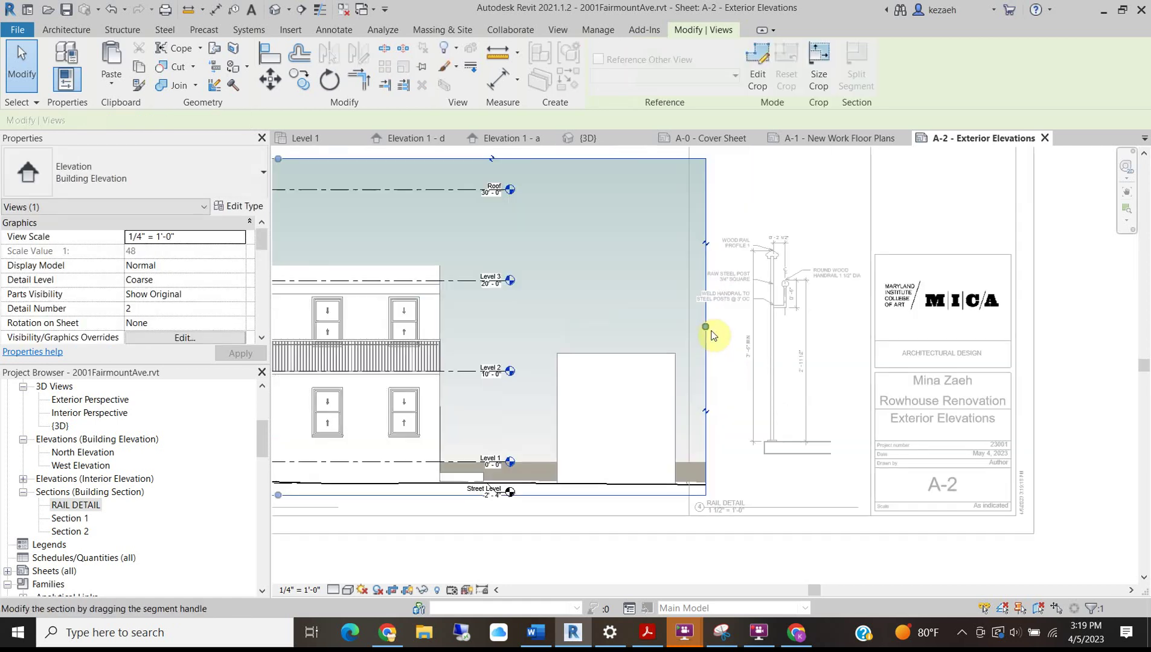
{"action": "left_click_drag", "start_coordinate": [699, 327], "coordinate": [669, 345]}
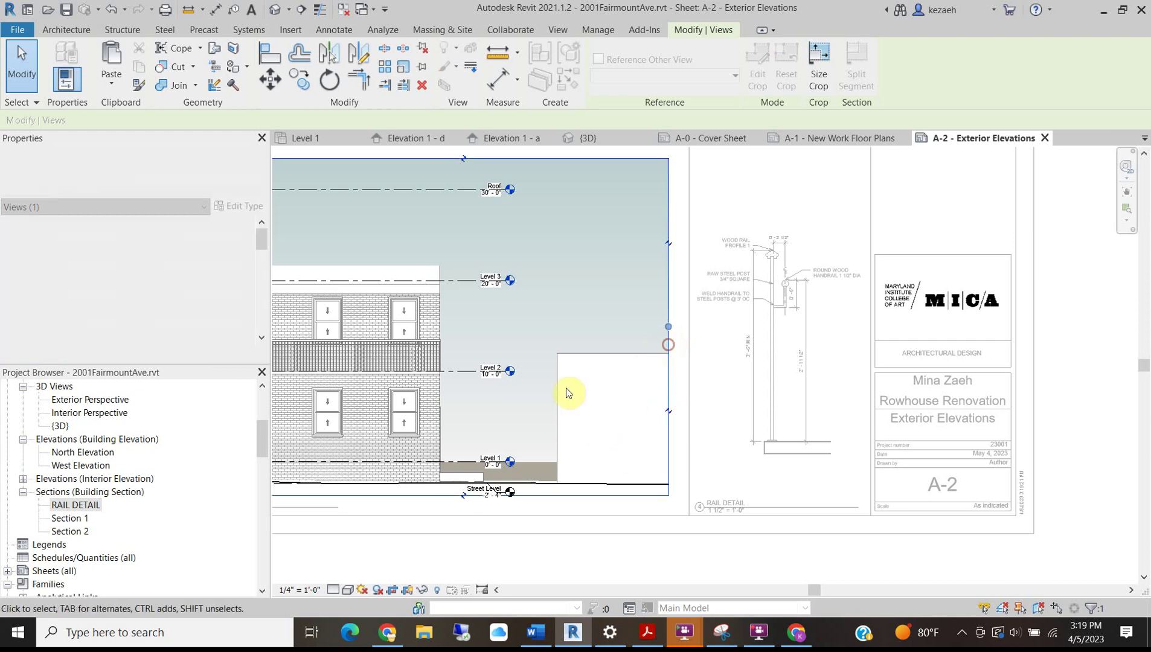
{"action": "scroll", "coordinate": [565, 368], "scroll_direction": "down", "scroll_amount": 2}
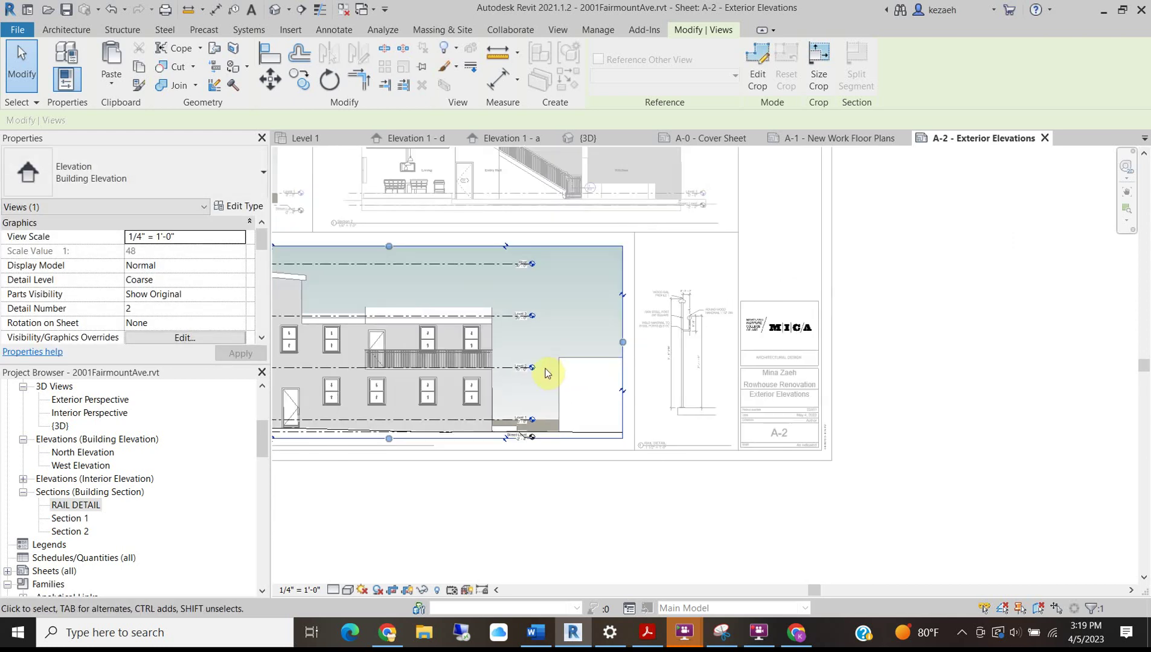
{"action": "scroll", "coordinate": [548, 370], "scroll_direction": "down", "scroll_amount": 2}
{"action": "middle_click_drag", "start_coordinate": [491, 390], "coordinate": [563, 363]}
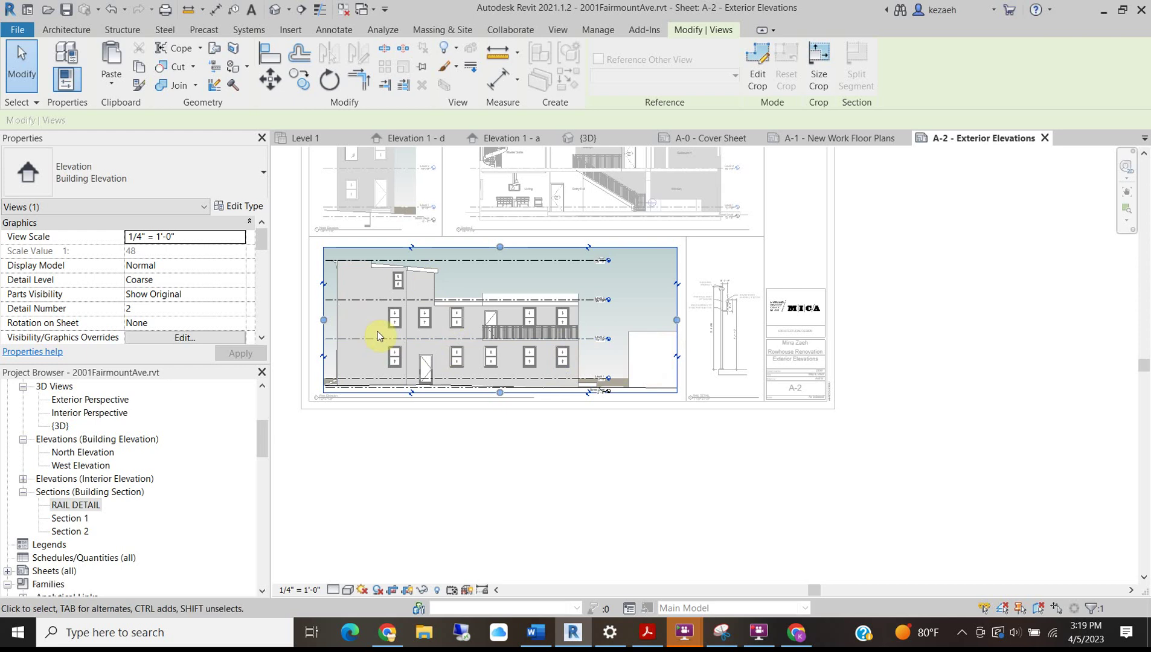
{"action": "scroll", "coordinate": [672, 320], "scroll_direction": "up", "scroll_amount": 2}
{"action": "left_click_drag", "start_coordinate": [674, 323], "coordinate": [687, 324]}
{"action": "left_click", "coordinate": [633, 491]}
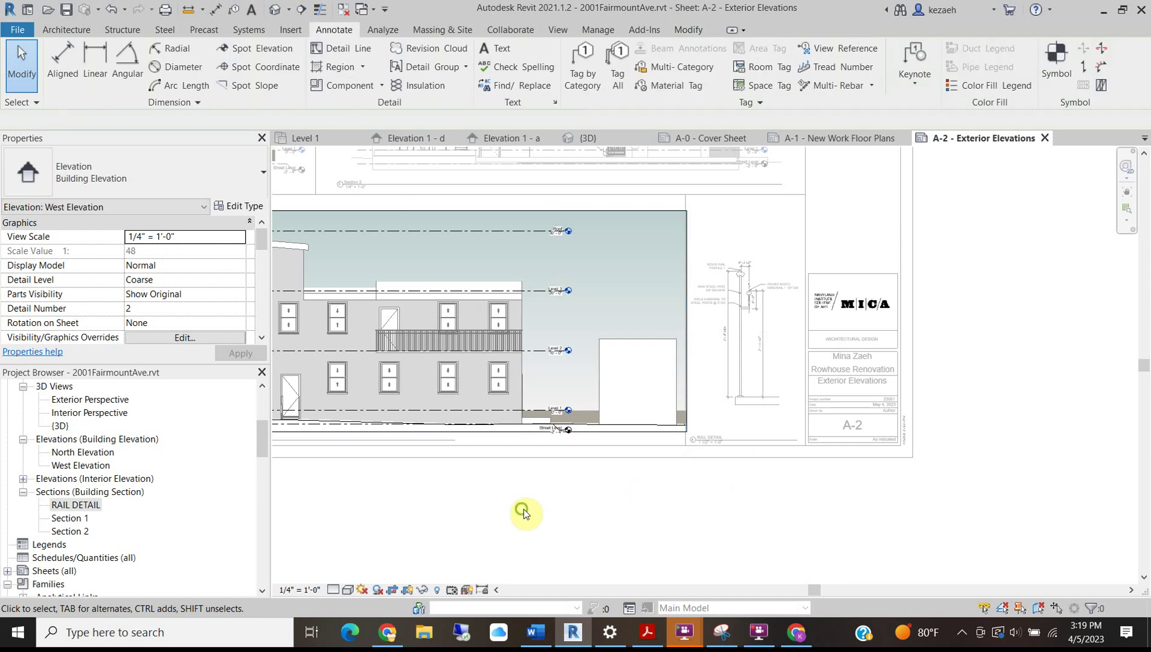
Nudge the West Elevation viewport two increments left on sheet A-2.
{"action": "middle_click_drag", "start_coordinate": [454, 375], "coordinate": [641, 365]}
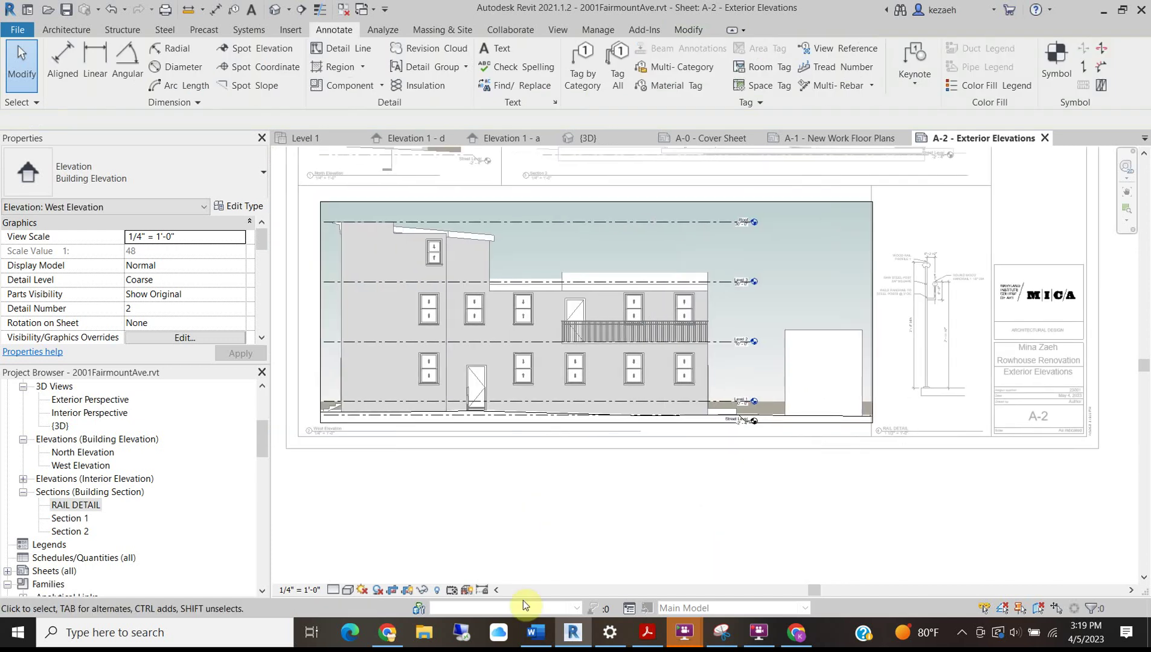
{"action": "double_click", "coordinate": [408, 500]}
{"action": "left_click", "coordinate": [350, 358]}
{"action": "key", "text": "Left"}
{"action": "key", "text": "Left"}
{"action": "key", "text": "Left"}
{"action": "key", "text": "Left"}
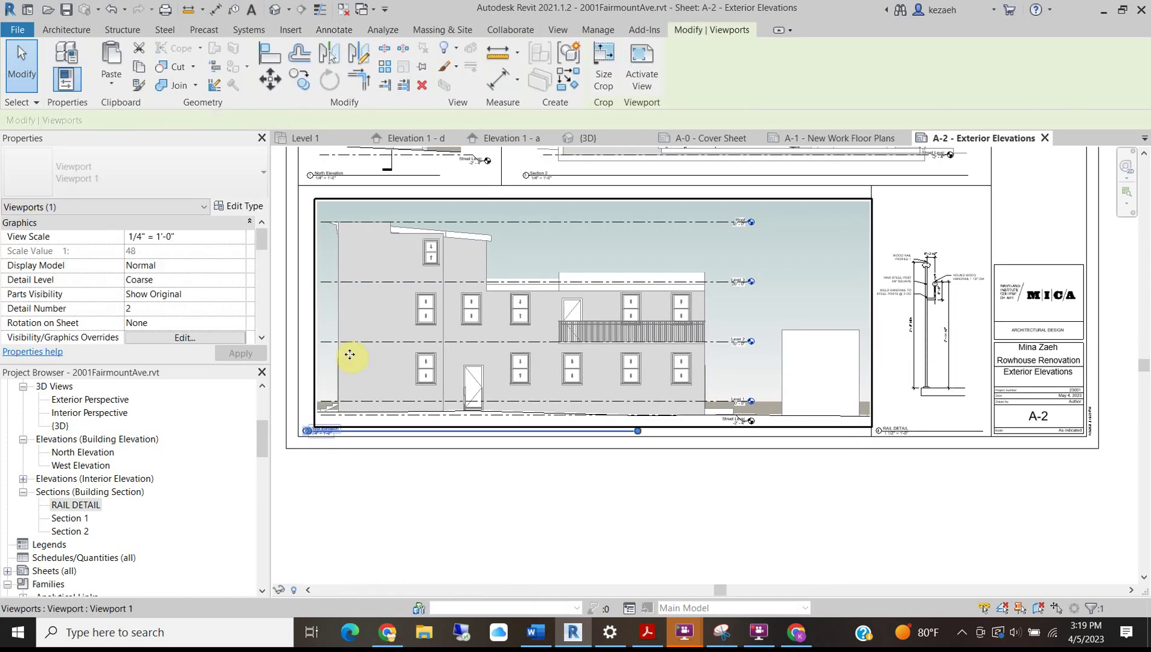
{"action": "key", "text": "Left"}
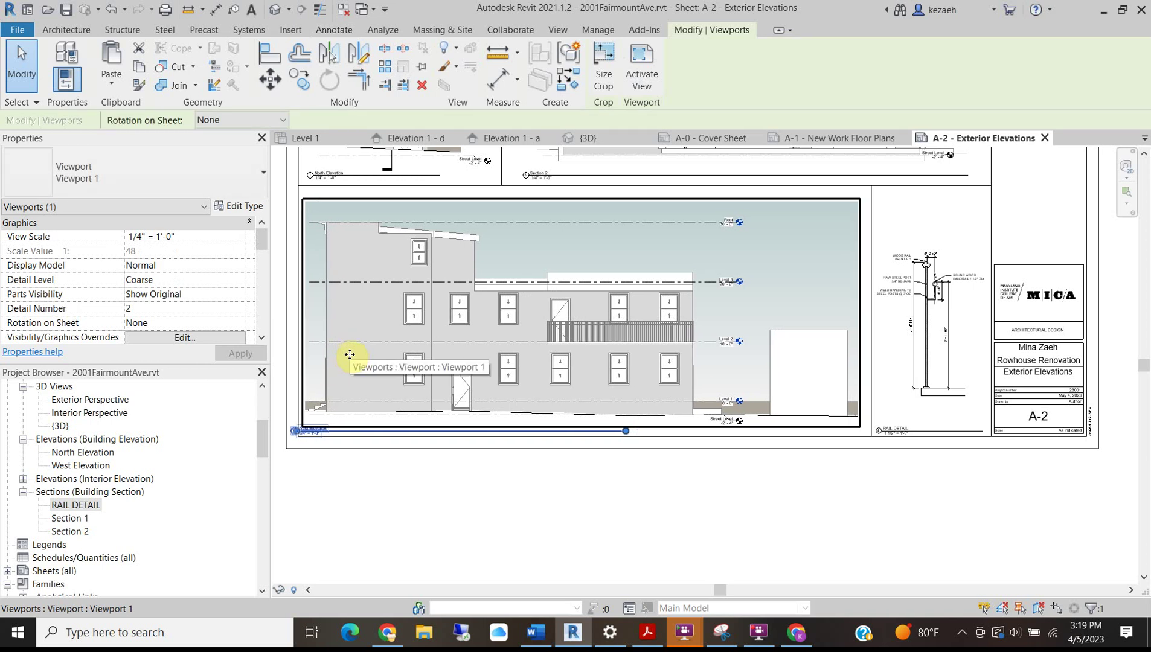
{"action": "key", "text": "Escape"}
Reselect the West Elevation viewport by its title to check its new position.
{"action": "scroll", "coordinate": [475, 329], "scroll_direction": "up", "scroll_amount": 4}
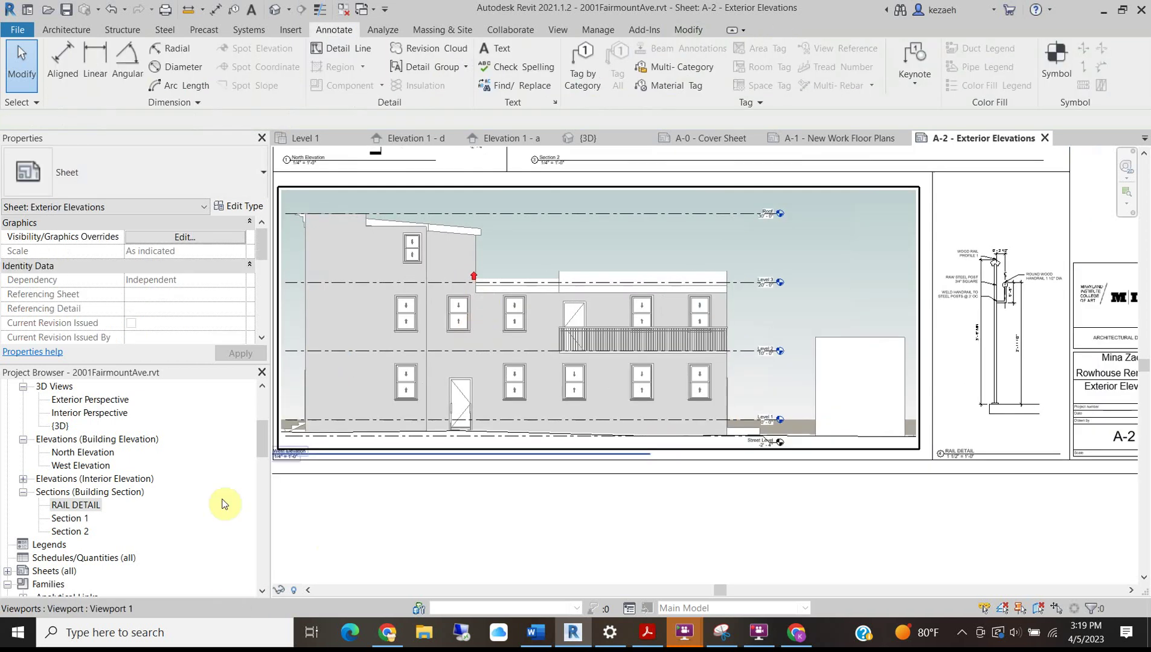
{"action": "scroll", "coordinate": [384, 450], "scroll_direction": "down", "scroll_amount": 3}
{"action": "scroll", "coordinate": [373, 504], "scroll_direction": "up", "scroll_amount": 4}
{"action": "left_click", "coordinate": [411, 501]}
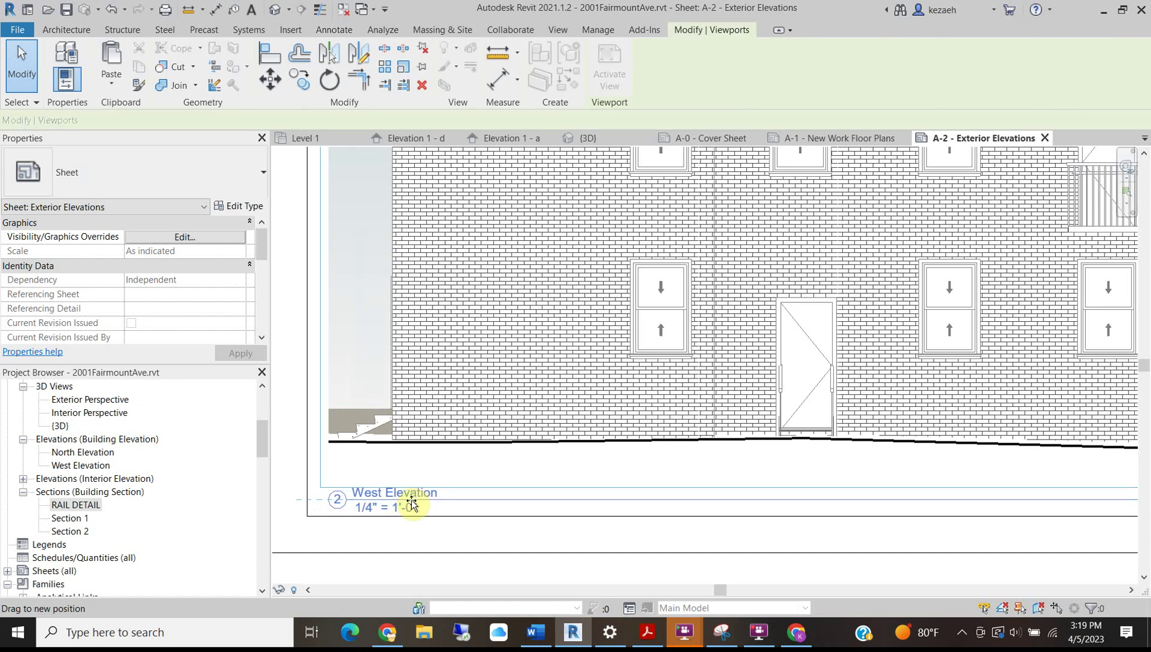
{"action": "scroll", "coordinate": [393, 435], "scroll_direction": "down", "scroll_amount": 5}
{"action": "key", "text": "Escape"}
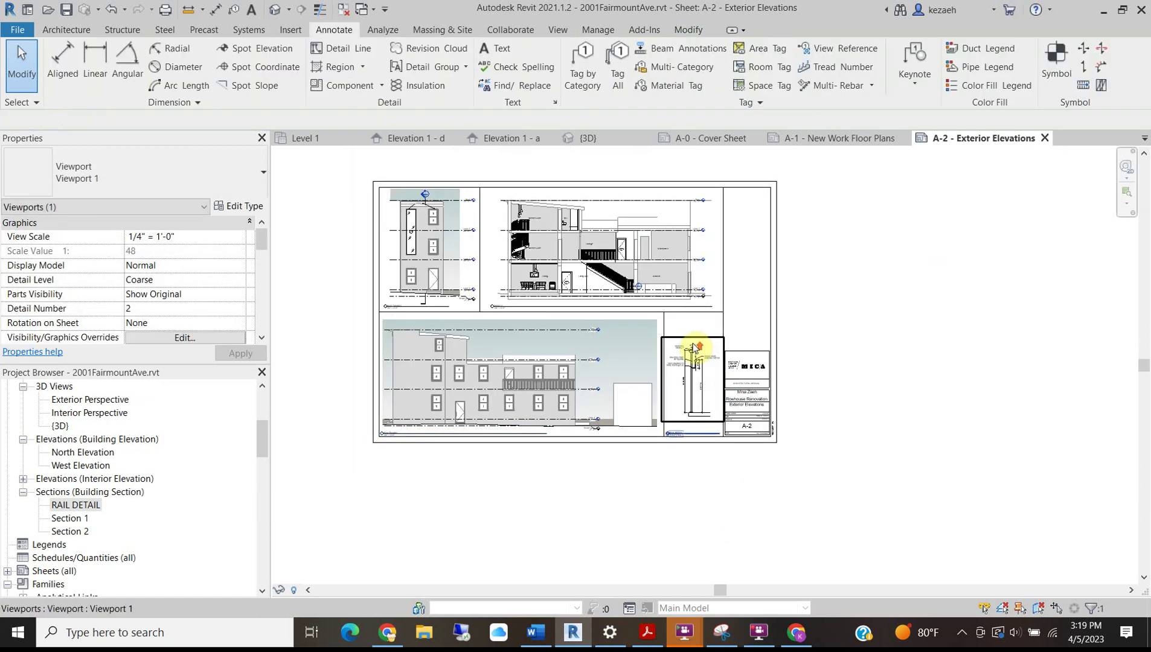
{"action": "scroll", "coordinate": [747, 493], "scroll_direction": "up", "scroll_amount": 4}
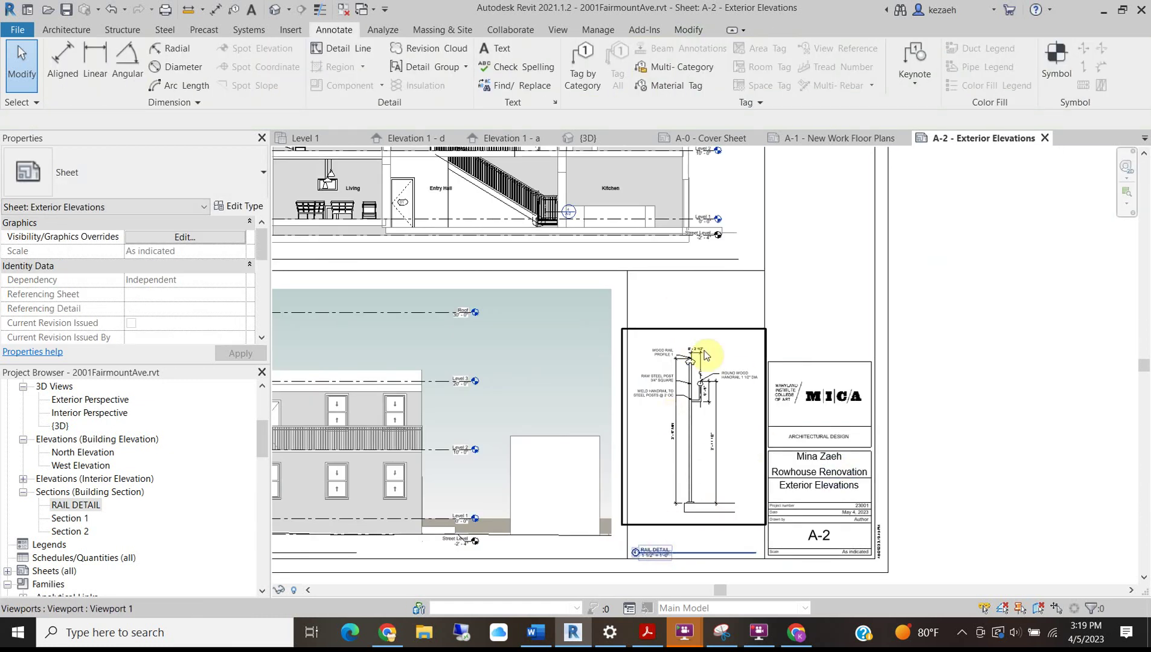
{"action": "scroll", "coordinate": [706, 357], "scroll_direction": "down", "scroll_amount": 1}
{"action": "scroll", "coordinate": [705, 357], "scroll_direction": "down", "scroll_amount": 3}
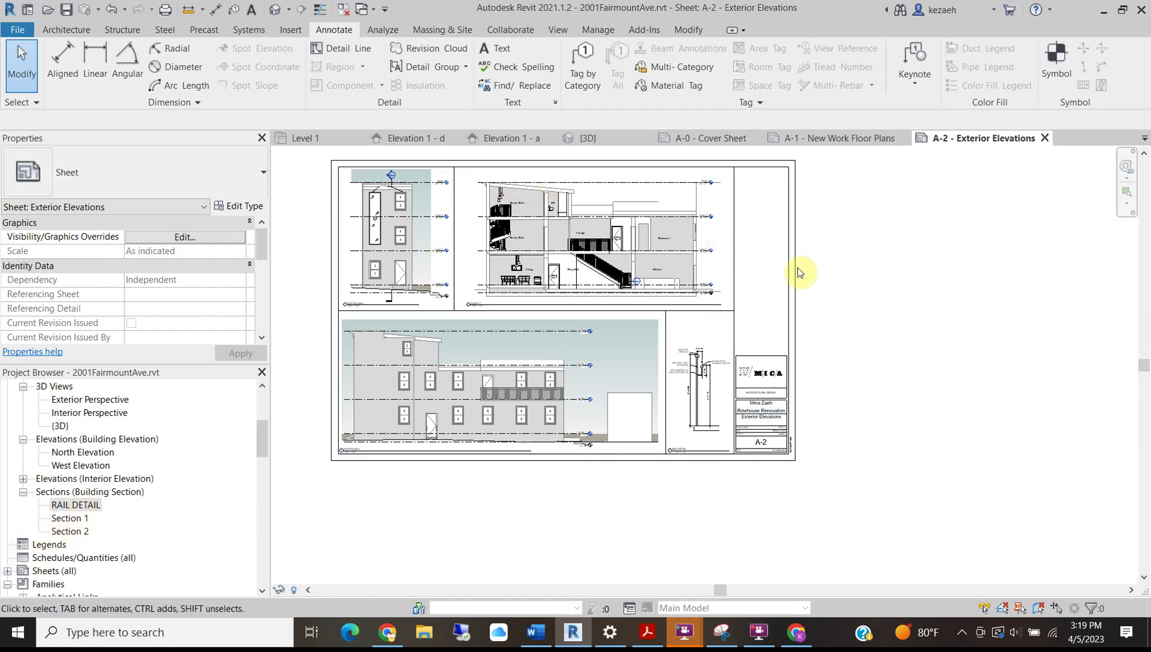
{"action": "scroll", "coordinate": [764, 192], "scroll_direction": "up", "scroll_amount": 2}
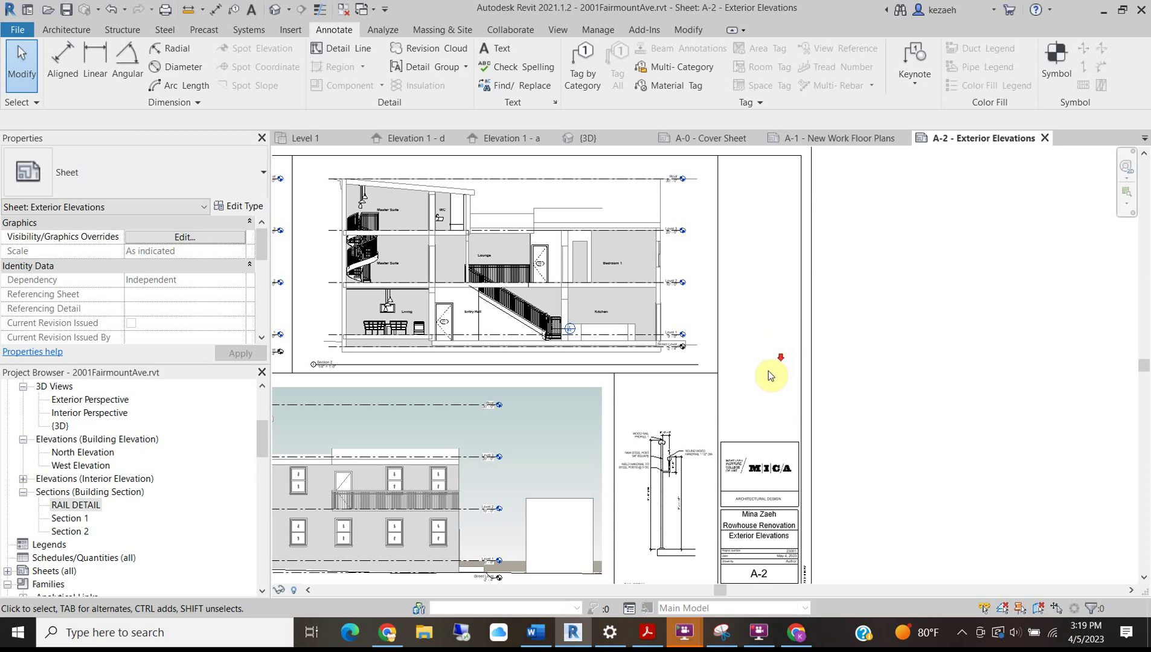
{"action": "scroll", "coordinate": [776, 368], "scroll_direction": "down", "scroll_amount": 3}
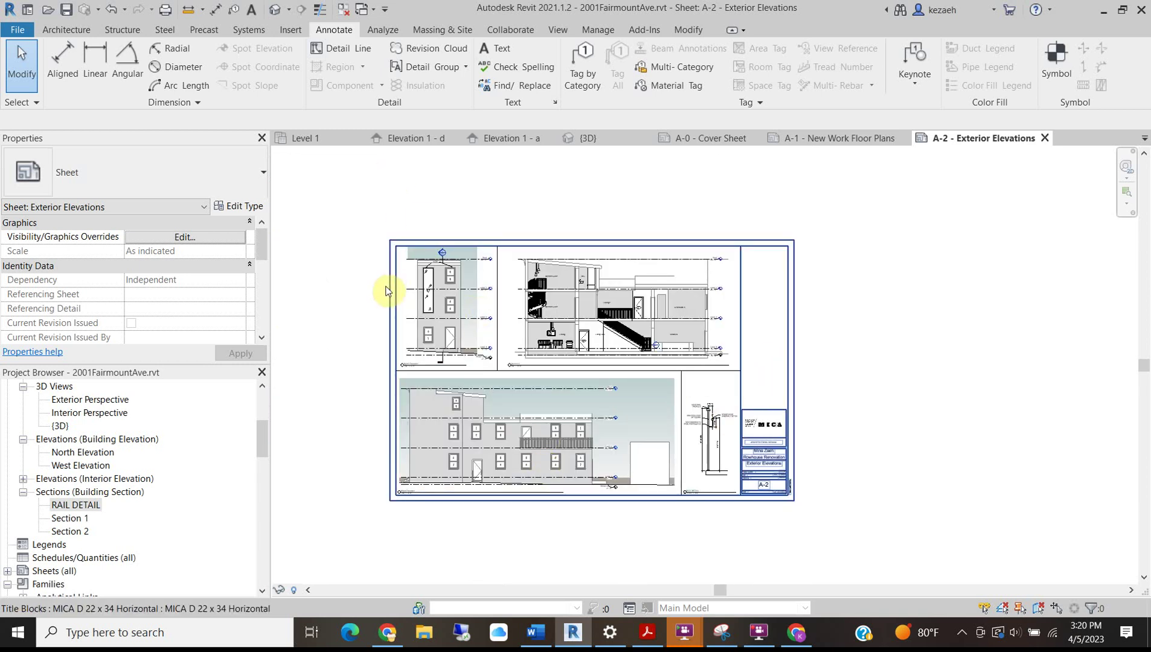
{"action": "scroll", "coordinate": [609, 257], "scroll_direction": "up", "scroll_amount": 2}
{"action": "scroll", "coordinate": [553, 347], "scroll_direction": "up", "scroll_amount": 4}
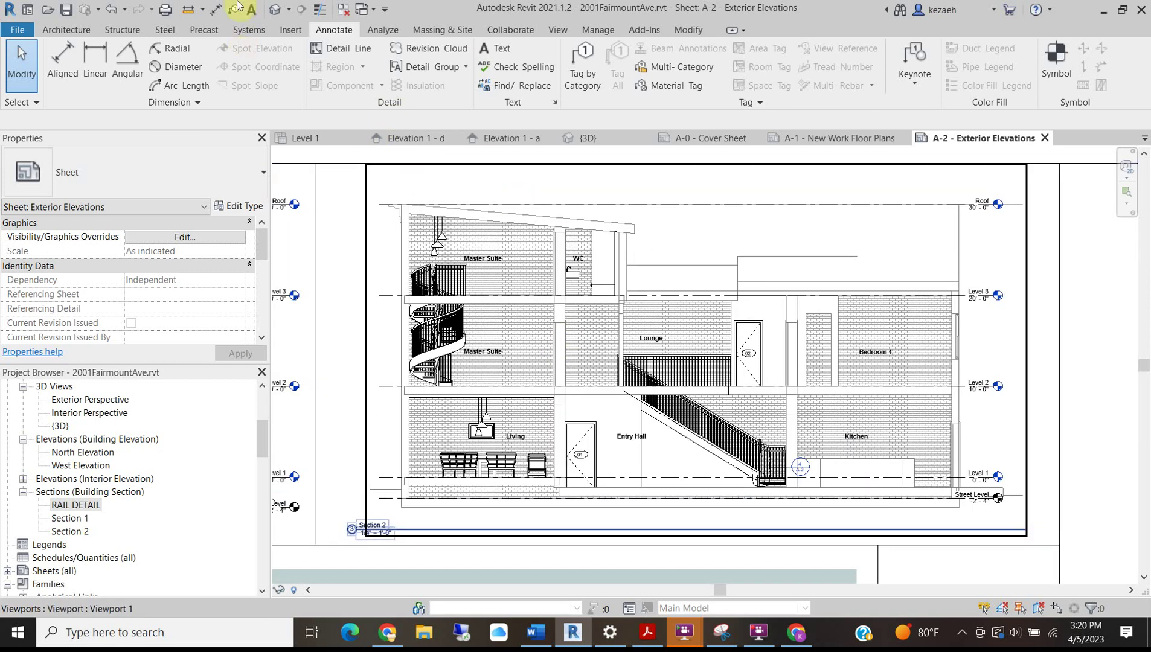
Save the project and bring up the project brief in Word.
{"action": "left_click", "coordinate": [67, 9]}
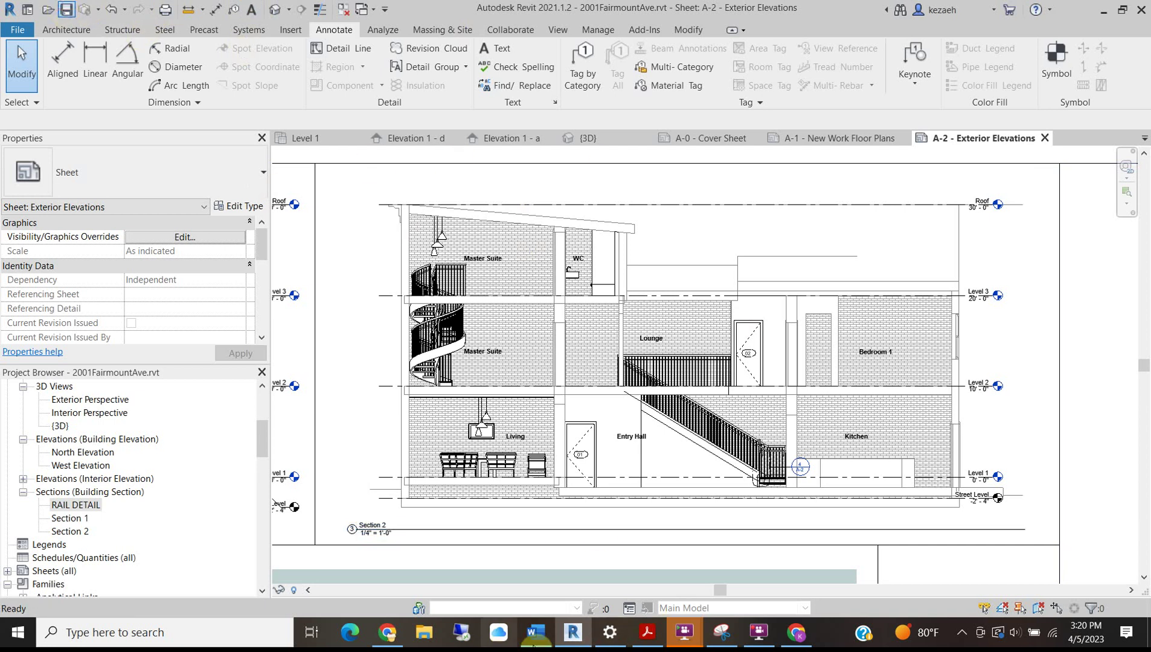
{"action": "mouse_move", "coordinate": [535, 633]}
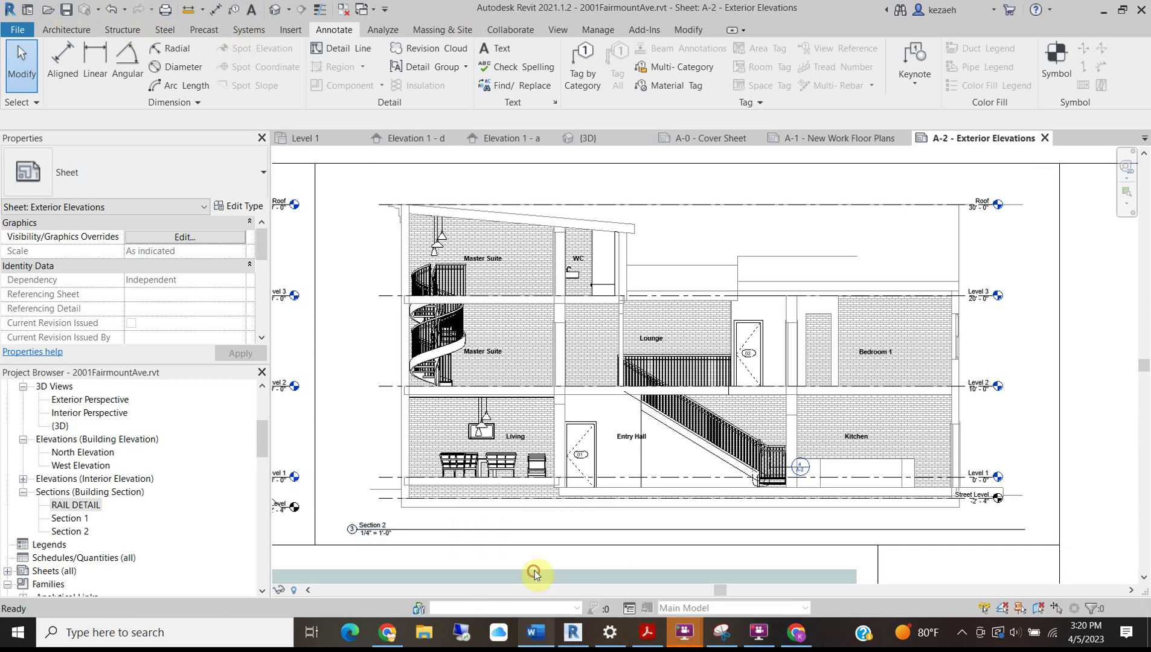
{"action": "left_click", "coordinate": [538, 553]}
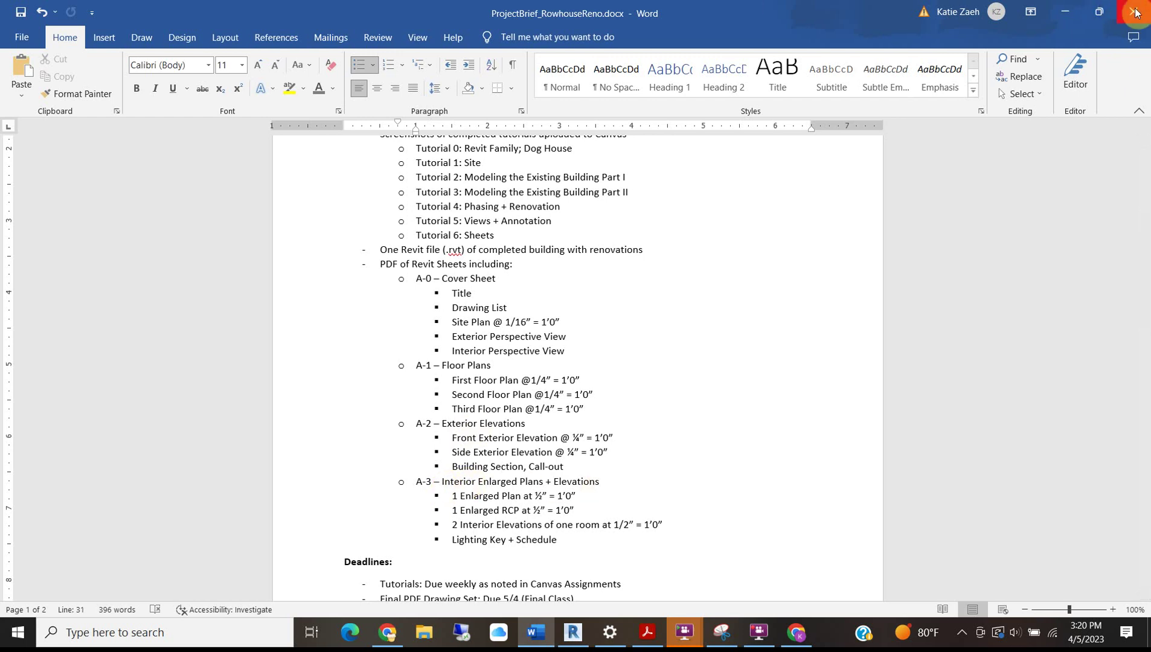
Minimize the Word brief and return to Revit's sheet creation tools.
{"action": "left_click", "coordinate": [1066, 12]}
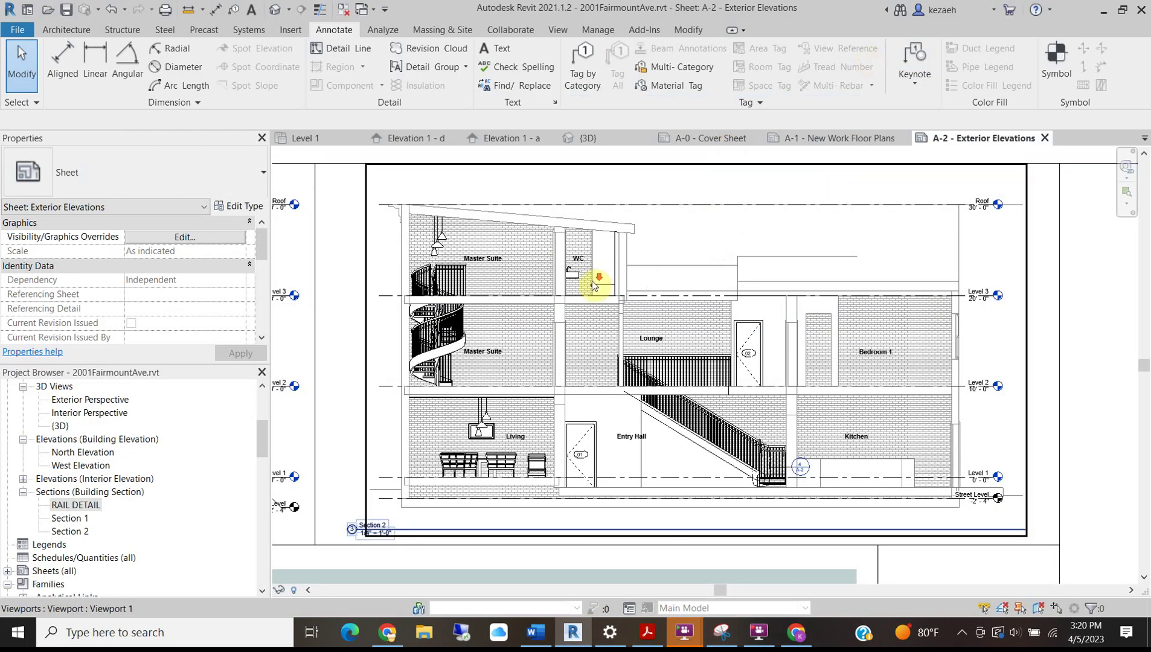
{"action": "scroll", "coordinate": [595, 282], "scroll_direction": "down", "scroll_amount": 2}
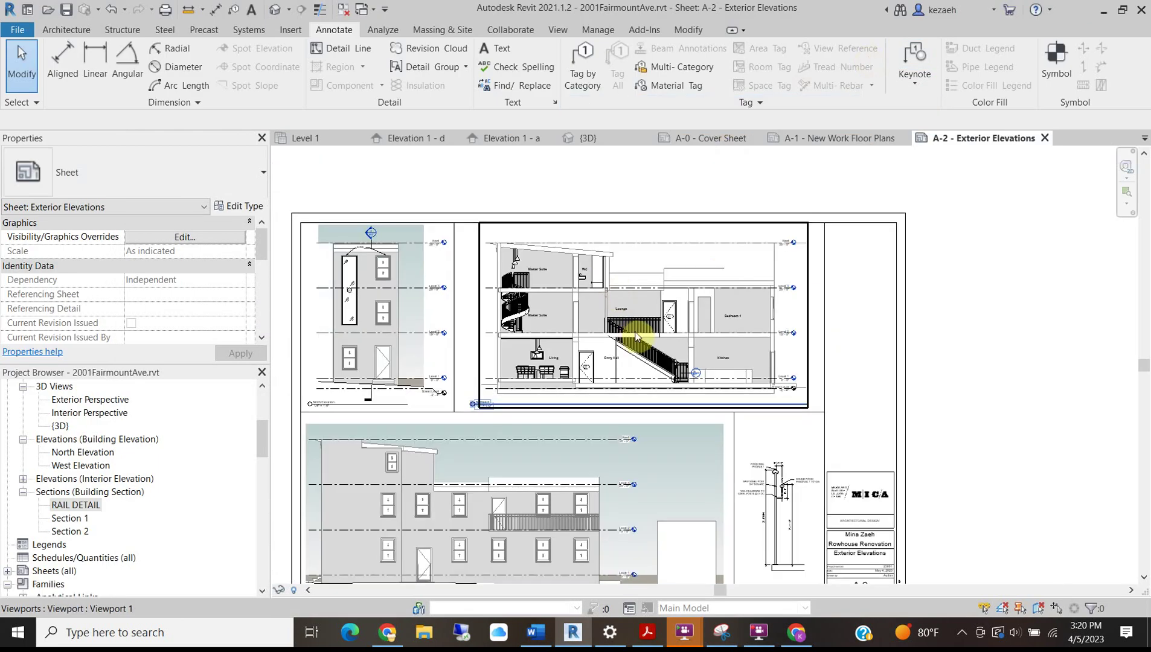
{"action": "left_click", "coordinate": [556, 32]}
Create sheet A-3 with the MICA D 22 x 34 Horizontal titleblock and place Level 1 - Callout 1 on it.
{"action": "left_click", "coordinate": [785, 53]}
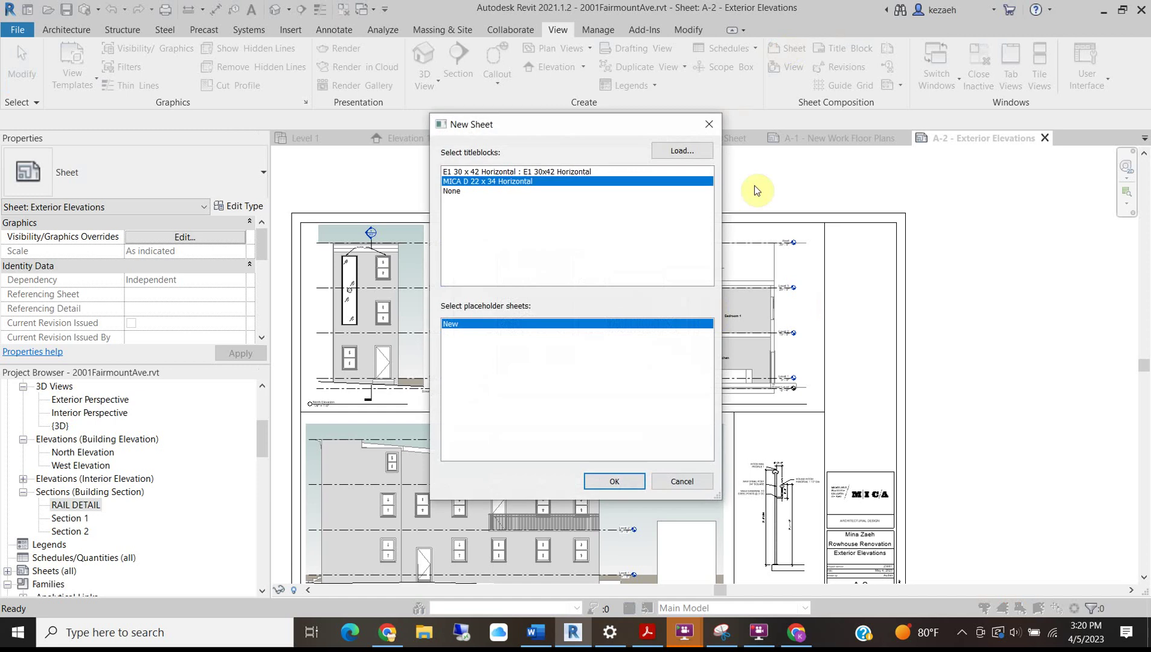
{"action": "left_click", "coordinate": [615, 481]}
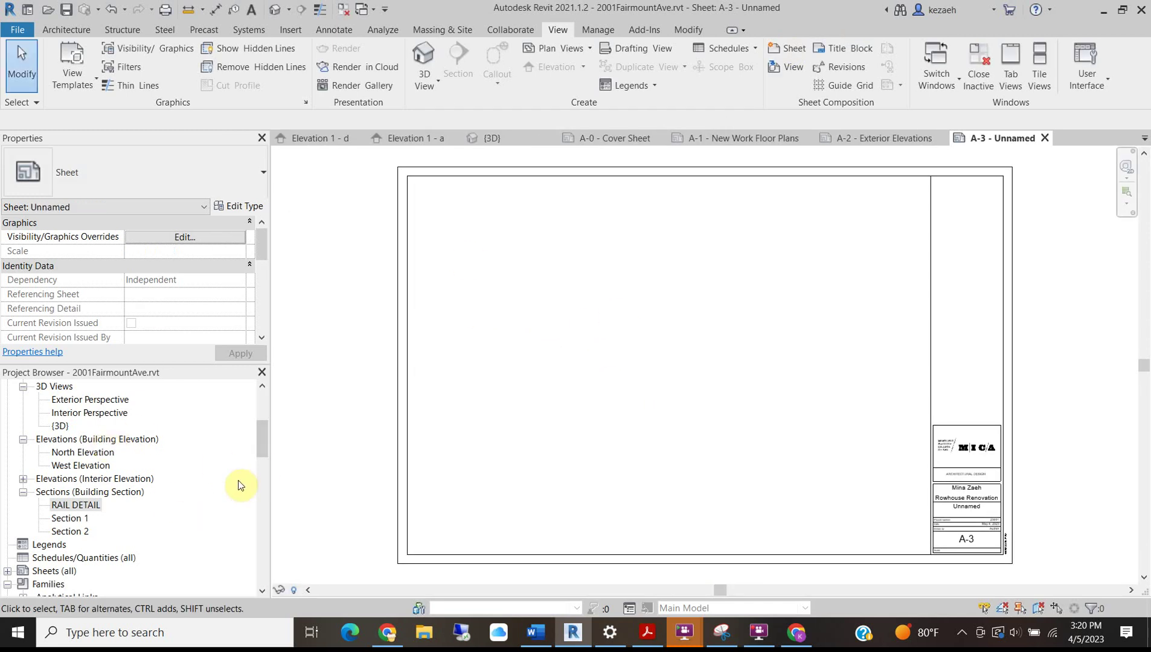
{"action": "left_click_drag", "start_coordinate": [263, 441], "coordinate": [266, 402]}
{"action": "left_click", "coordinate": [71, 427]}
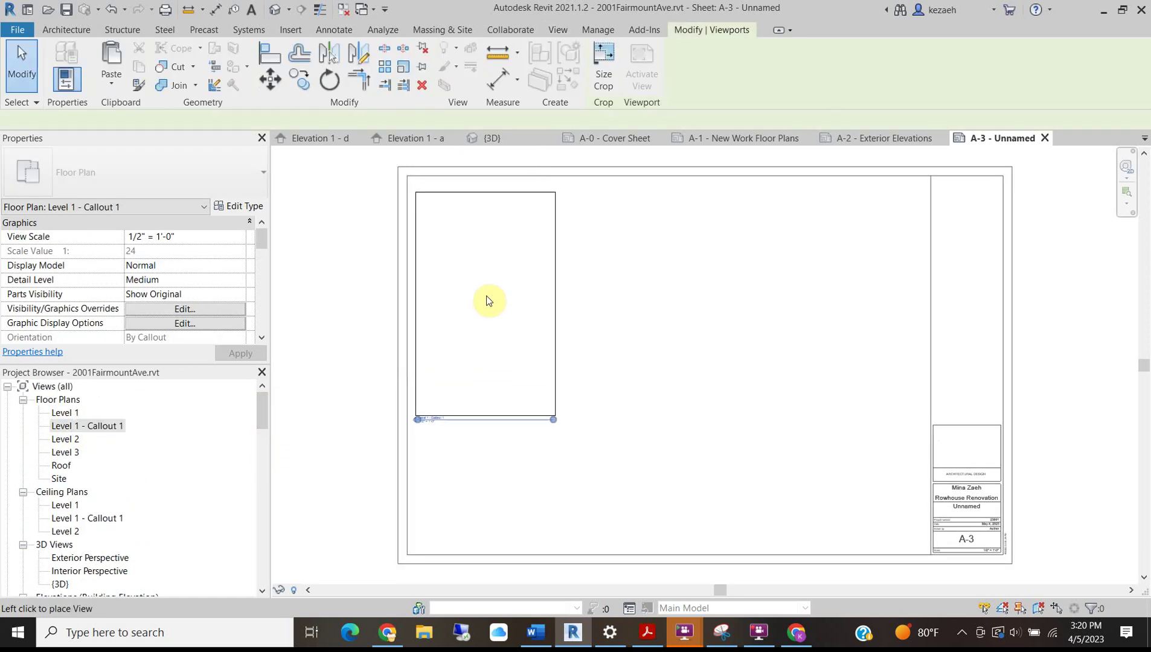
{"action": "left_click", "coordinate": [485, 290]}
{"action": "left_click", "coordinate": [652, 390]}
{"action": "scroll", "coordinate": [470, 406], "scroll_direction": "up", "scroll_amount": 5}
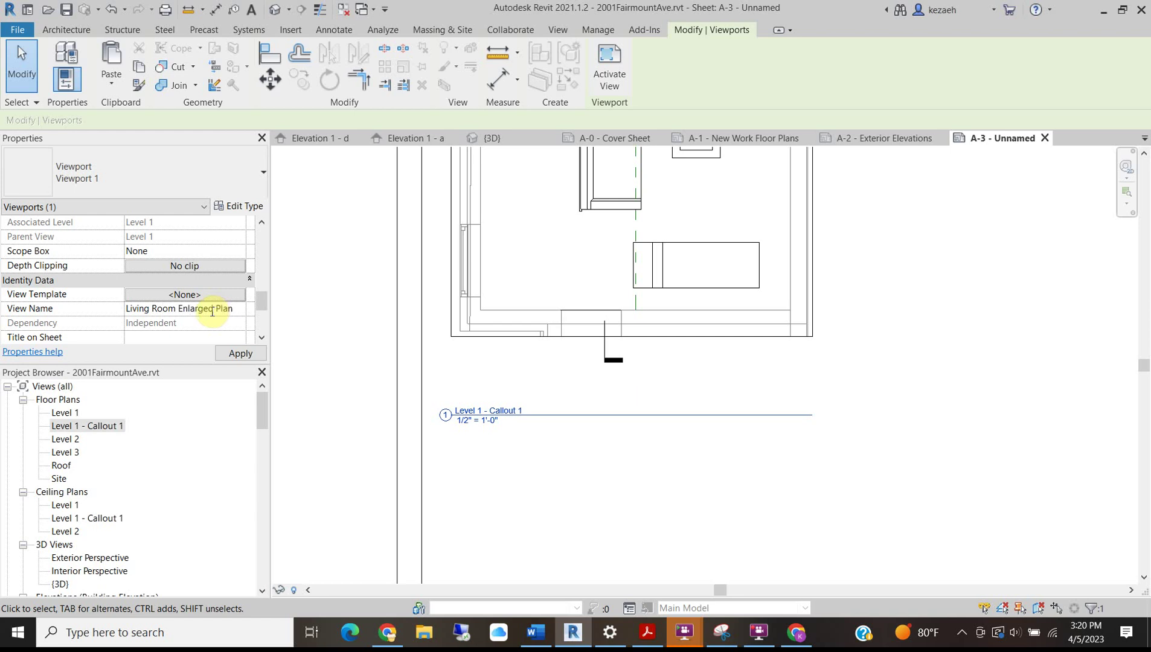
Move the floor plan's viewport title up beneath the plan.
{"action": "key", "text": "Return"}
{"action": "left_click", "coordinate": [526, 442]}
{"action": "left_click_drag", "start_coordinate": [488, 412], "coordinate": [487, 378]}
{"action": "left_click", "coordinate": [502, 411]}
{"action": "scroll", "coordinate": [500, 403], "scroll_direction": "down", "scroll_amount": 4}
{"action": "middle_click_drag", "start_coordinate": [604, 342], "coordinate": [553, 391]}
{"action": "scroll", "coordinate": [450, 439], "scroll_direction": "up", "scroll_amount": 4}
Rename the plan view to 'Living Room Enlarged Floor Plan'.
{"action": "left_click", "coordinate": [476, 466]}
{"action": "scroll", "coordinate": [155, 296], "scroll_direction": "down", "scroll_amount": 3}
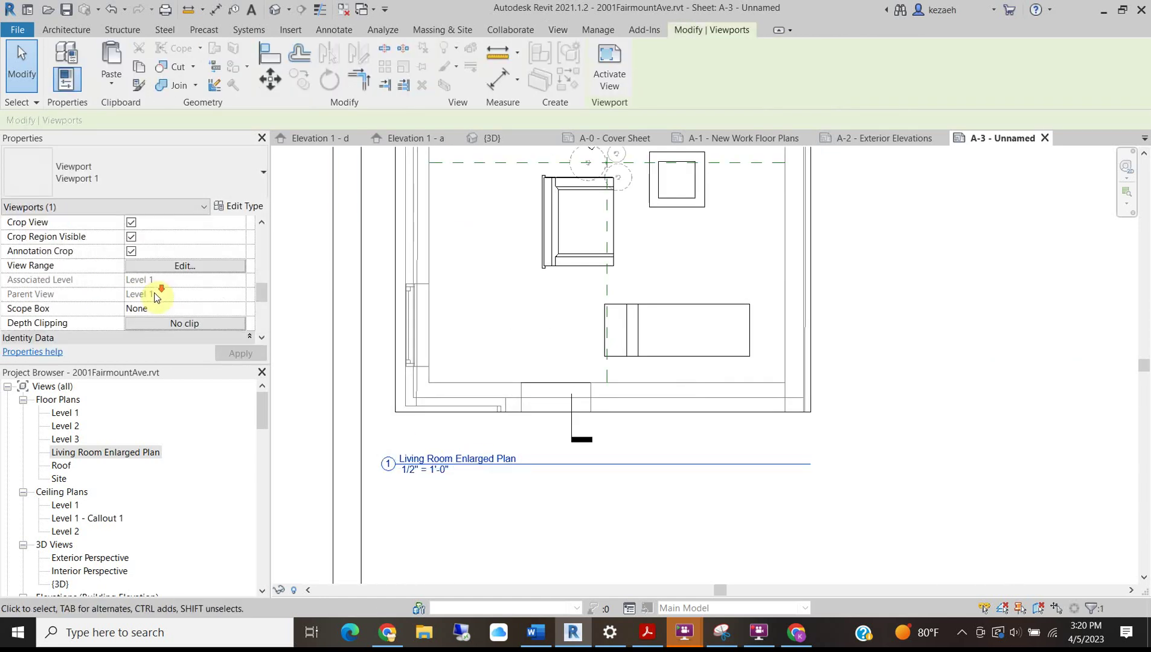
{"action": "scroll", "coordinate": [156, 296], "scroll_direction": "down", "scroll_amount": 3}
{"action": "type", "text": "FlorPlan"}
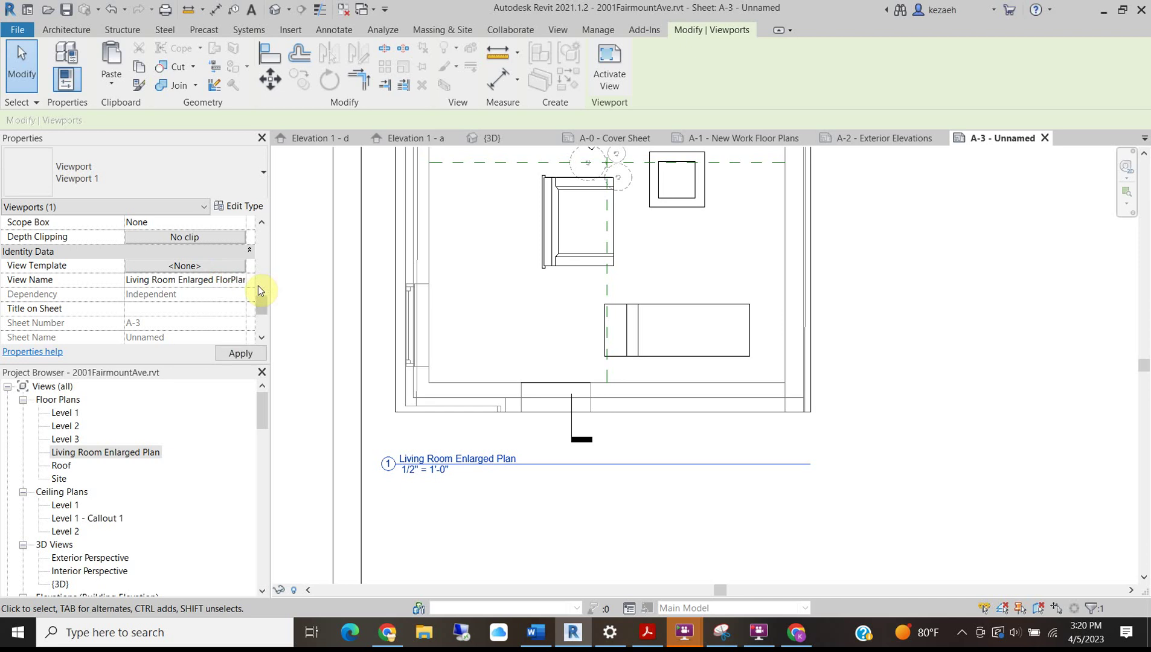
{"action": "left_click", "coordinate": [301, 302]}
{"action": "scroll", "coordinate": [383, 354], "scroll_direction": "down", "scroll_amount": 4}
{"action": "middle_click_drag", "start_coordinate": [664, 331], "coordinate": [622, 405]}
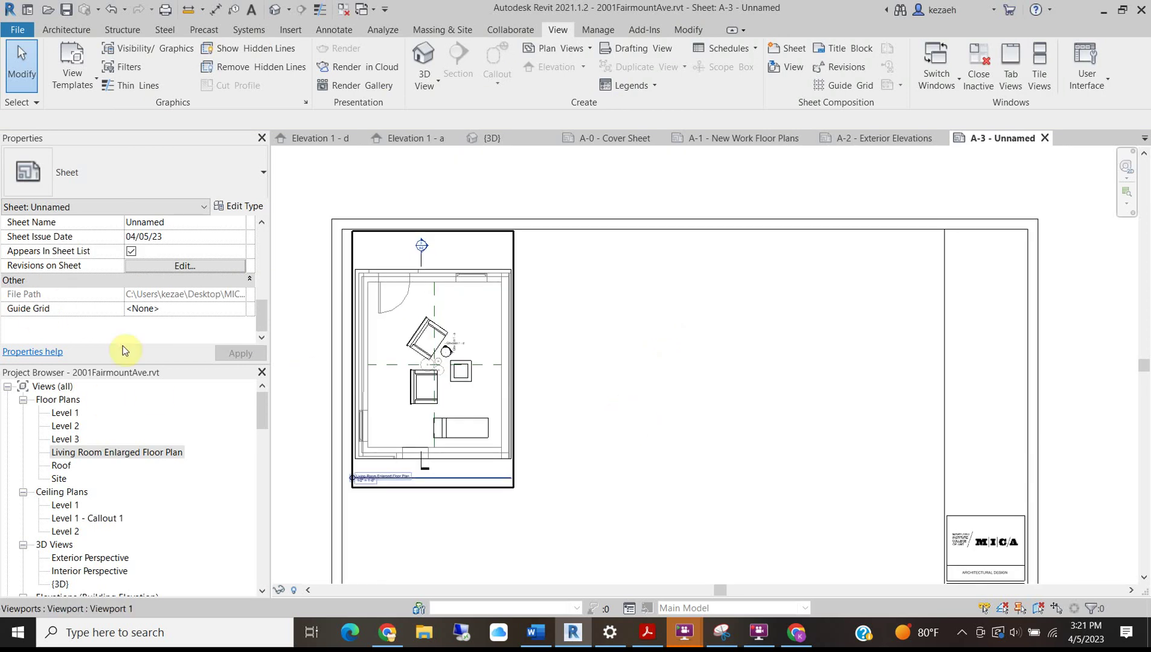
Place the Level 1 - Callout 1 ceiling plan beside the floor plan and name it 'Living Room RCP'.
{"action": "left_click", "coordinate": [91, 520]}
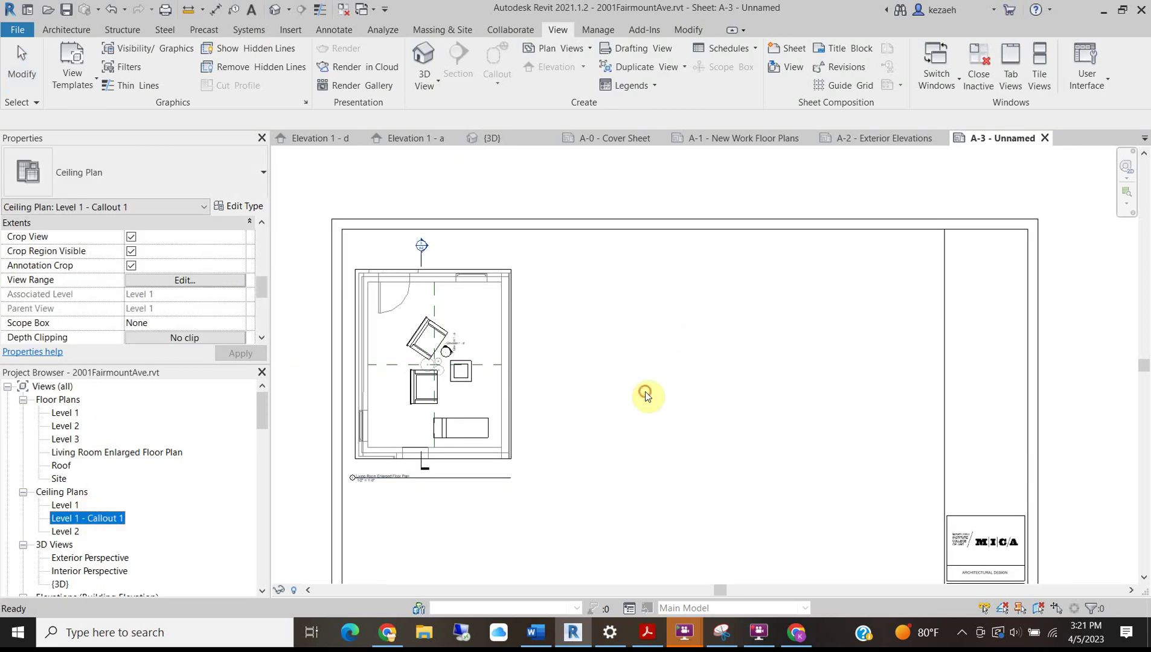
{"action": "left_click", "coordinate": [634, 379]}
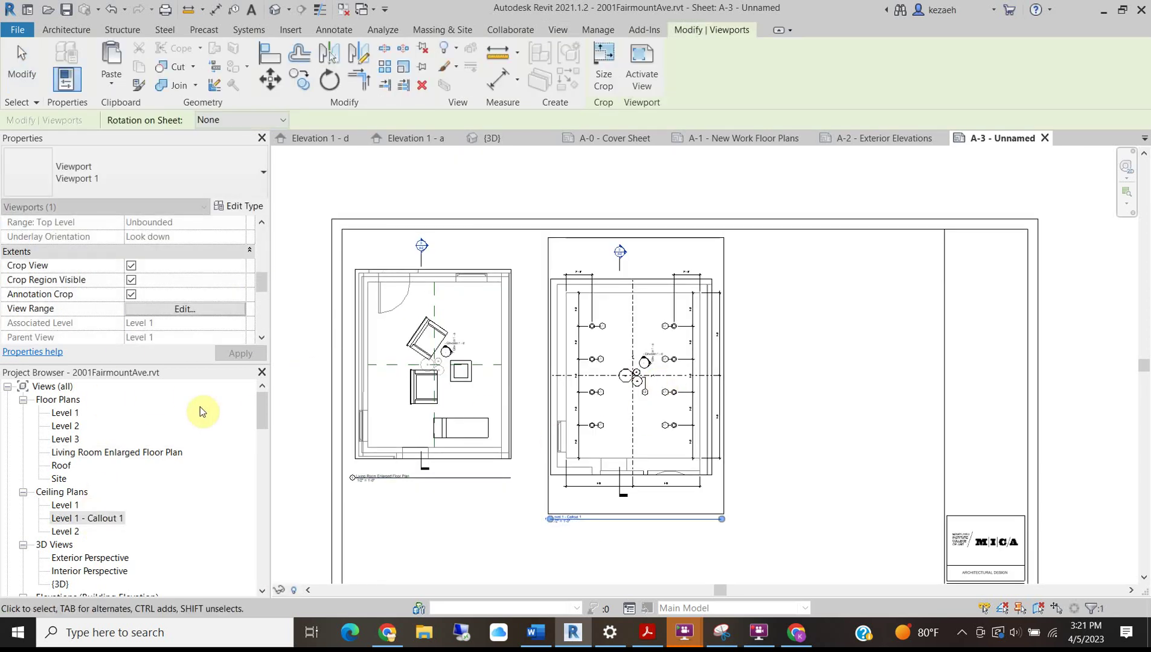
{"action": "left_click_drag", "start_coordinate": [265, 276], "coordinate": [239, 302]}
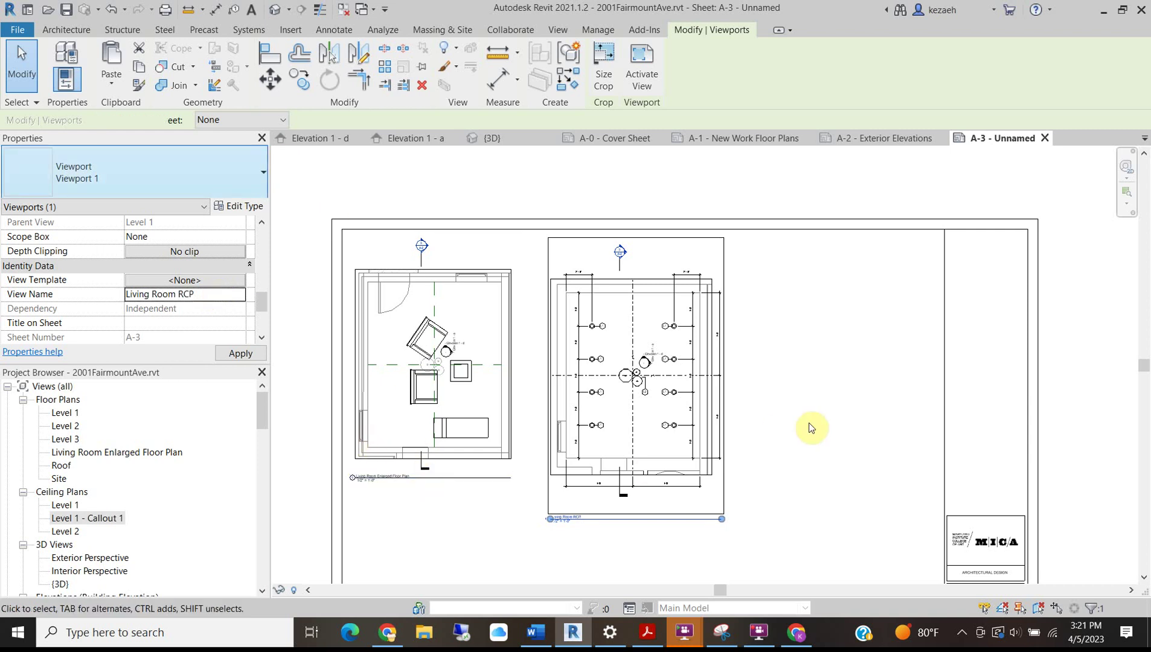
{"action": "left_click", "coordinate": [766, 493]}
Move the RCP viewport into line with the floor plan.
{"action": "mouse_move", "coordinate": [639, 373]}
{"action": "left_mouse_down"}
{"action": "mouse_move", "coordinate": [640, 363]}
{"action": "mouse_move", "coordinate": [637, 375]}
{"action": "left_mouse_up"}
{"action": "left_click", "coordinate": [786, 357]}
{"action": "scroll", "coordinate": [627, 477], "scroll_direction": "up", "scroll_amount": 3}
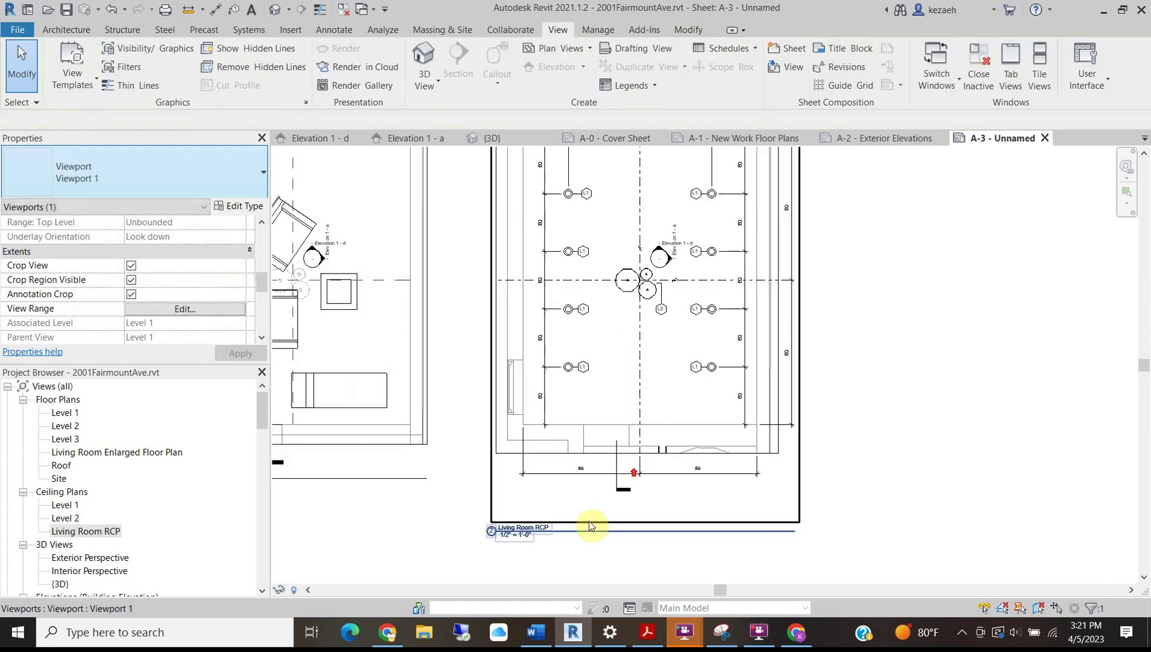
Level the Living Room RCP and floor plan viewport titles with each other.
{"action": "left_click_drag", "start_coordinate": [562, 535], "coordinate": [563, 501]}
{"action": "middle_click_drag", "start_coordinate": [329, 494], "coordinate": [565, 450]}
{"action": "scroll", "coordinate": [569, 449], "scroll_direction": "up", "scroll_amount": 1}
{"action": "left_click_drag", "start_coordinate": [488, 444], "coordinate": [486, 473]}
{"action": "left_click", "coordinate": [491, 483]}
{"action": "scroll", "coordinate": [496, 490], "scroll_direction": "down", "scroll_amount": 5}
{"action": "scroll", "coordinate": [504, 335], "scroll_direction": "up", "scroll_amount": 2}
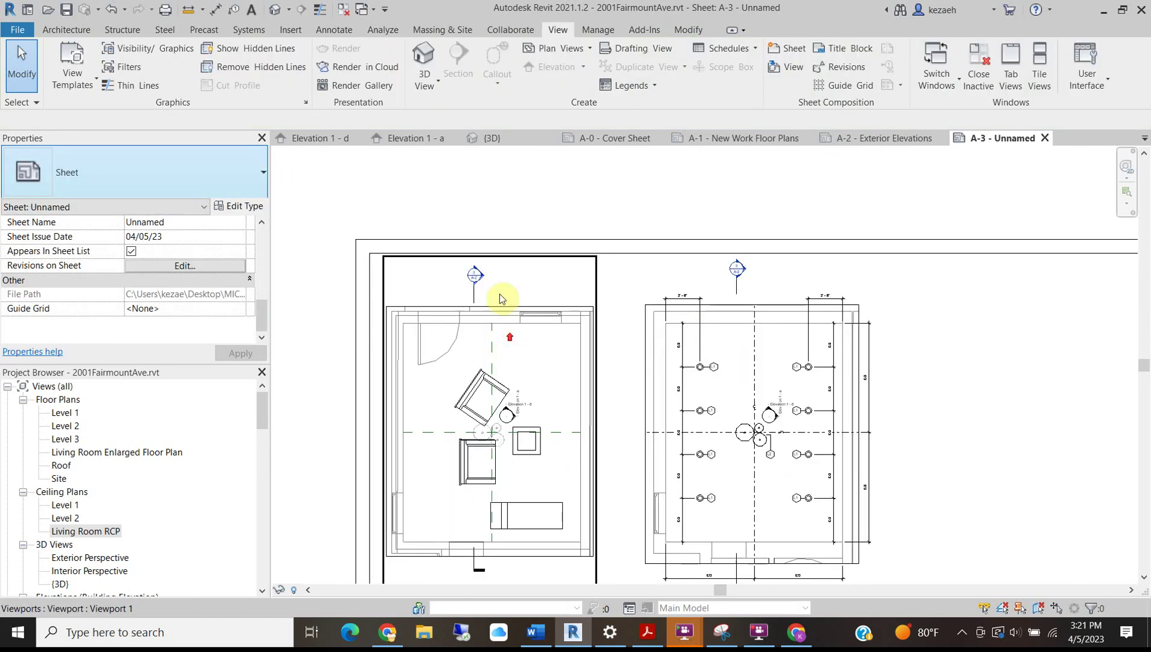
{"action": "left_click", "coordinate": [701, 304]}
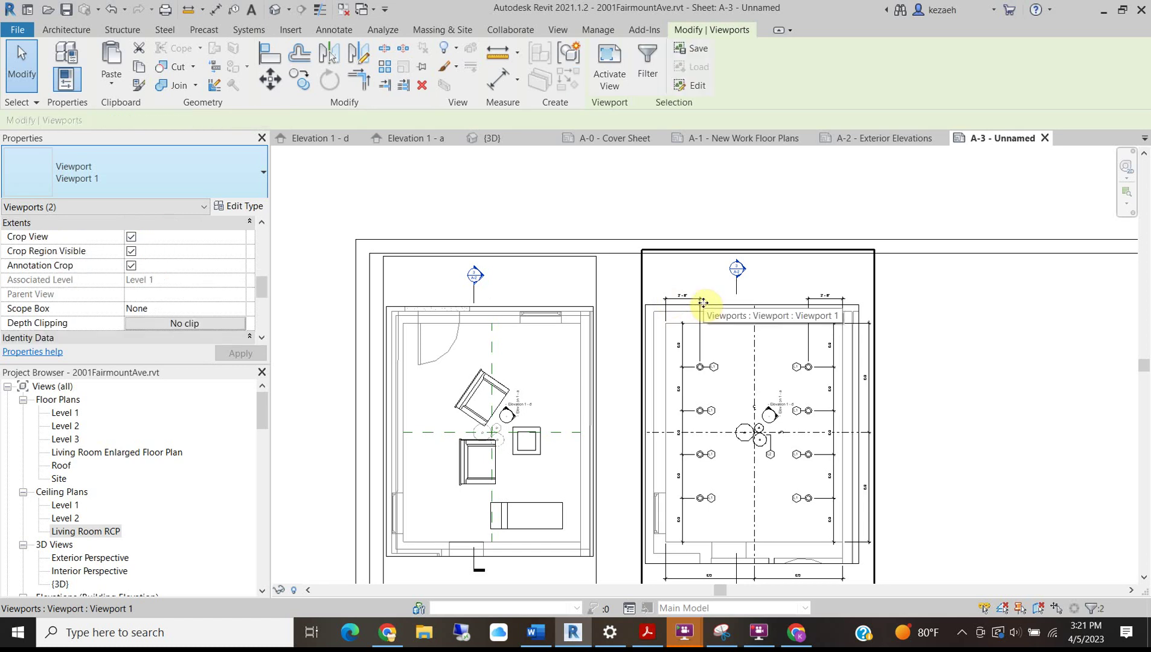
{"action": "left_click", "coordinate": [689, 205]}
{"action": "scroll", "coordinate": [687, 503], "scroll_direction": "down", "scroll_amount": 2}
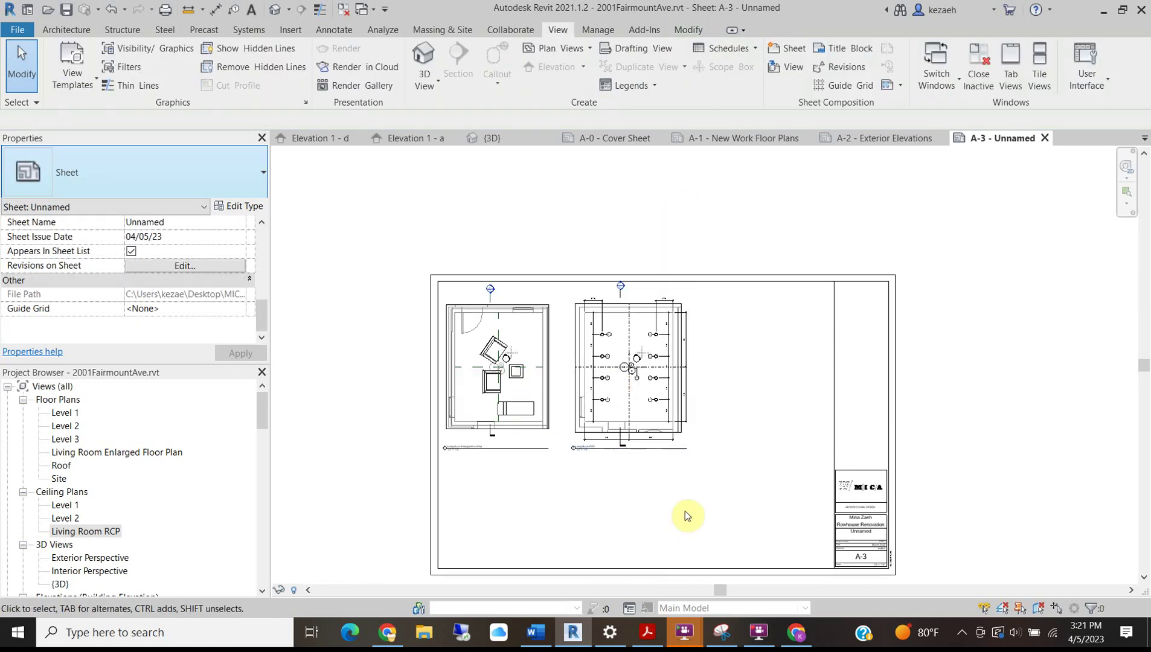
{"action": "scroll", "coordinate": [666, 493], "scroll_direction": "down", "scroll_amount": 1}
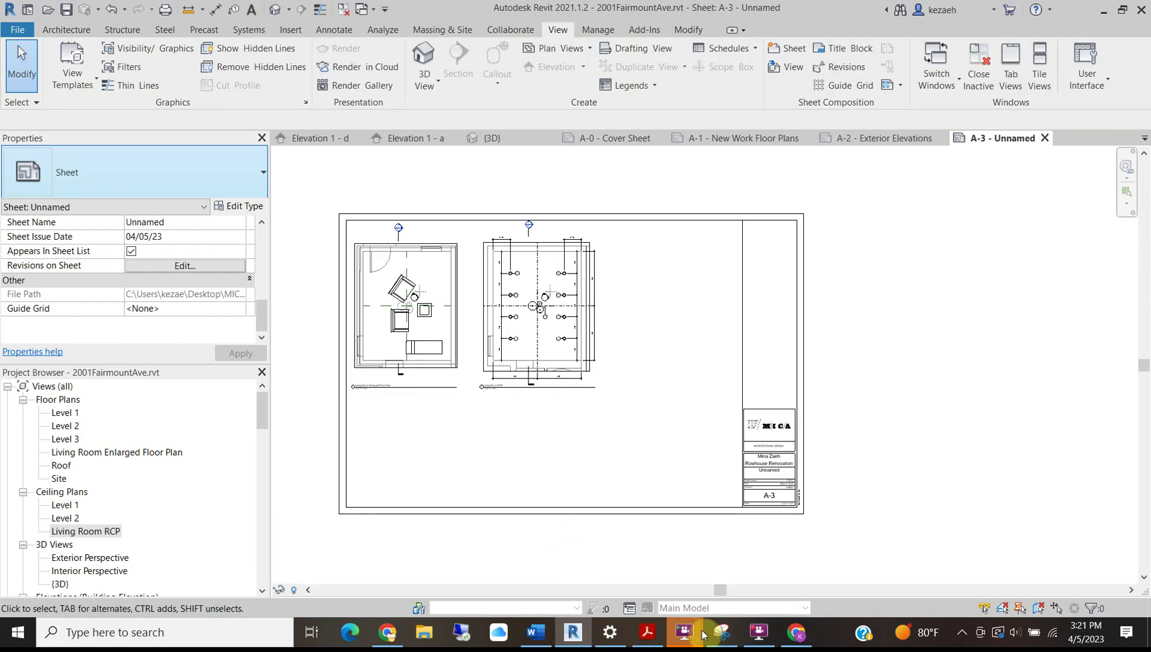
{"action": "mouse_move", "coordinate": [533, 642]}
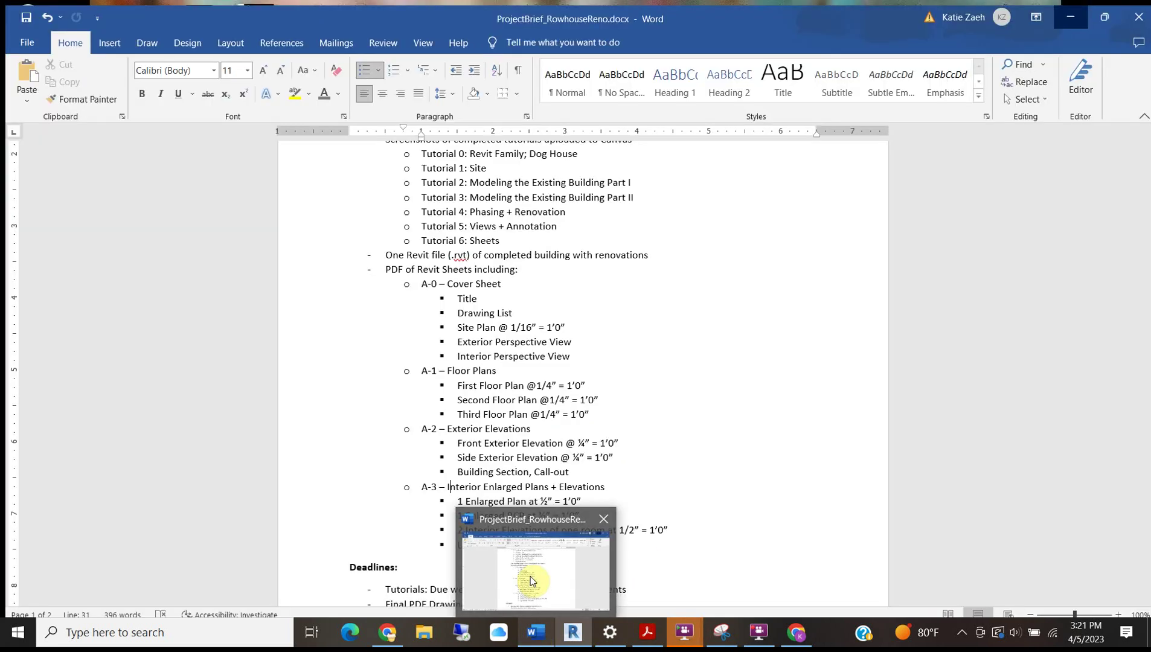
{"action": "left_click", "coordinate": [533, 579]}
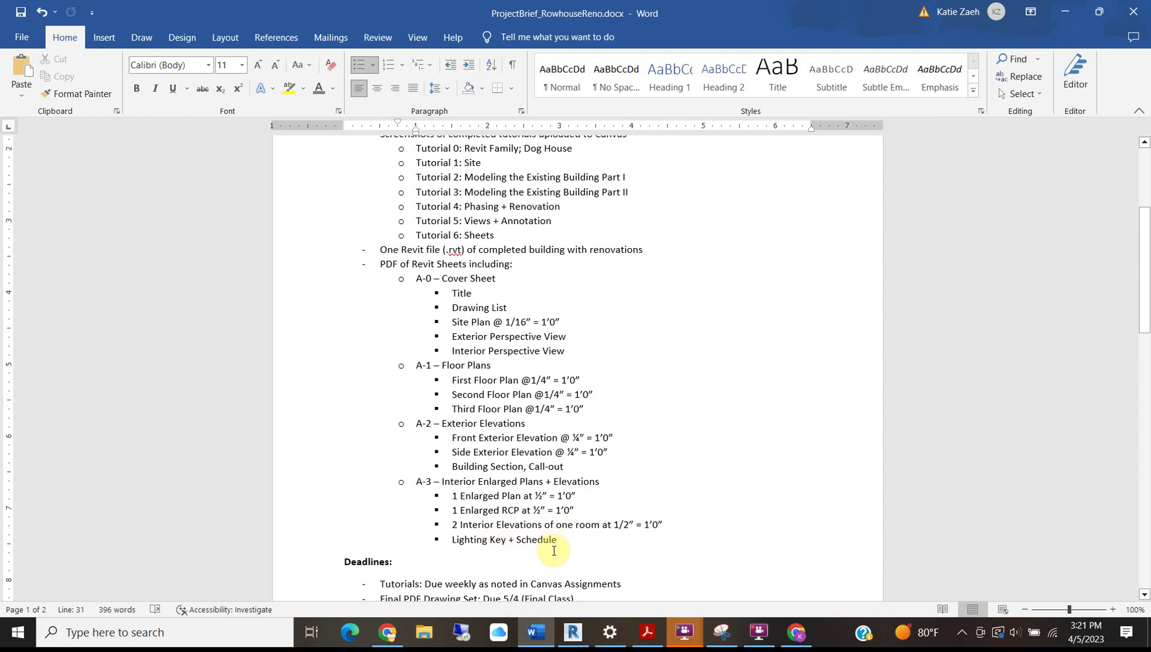
{"action": "left_click", "coordinate": [1073, 12]}
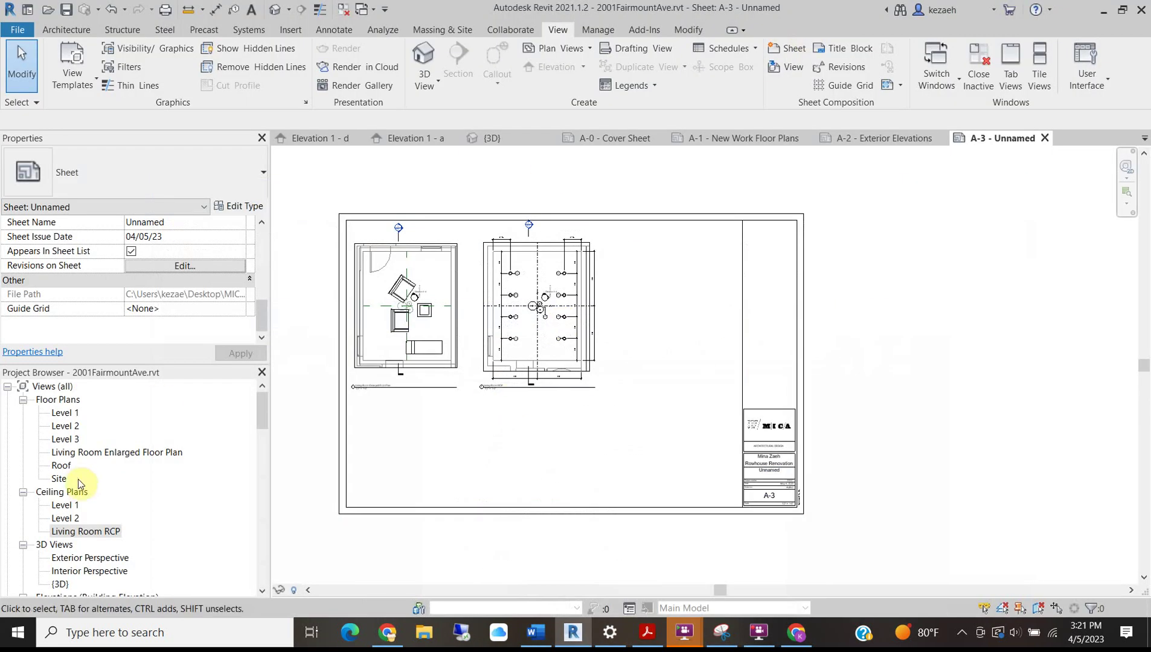
Place interior elevations Elevation 1 - a and Elevation 1 - d side by side below the plans.
{"action": "scroll", "coordinate": [81, 501], "scroll_direction": "down", "scroll_amount": 5}
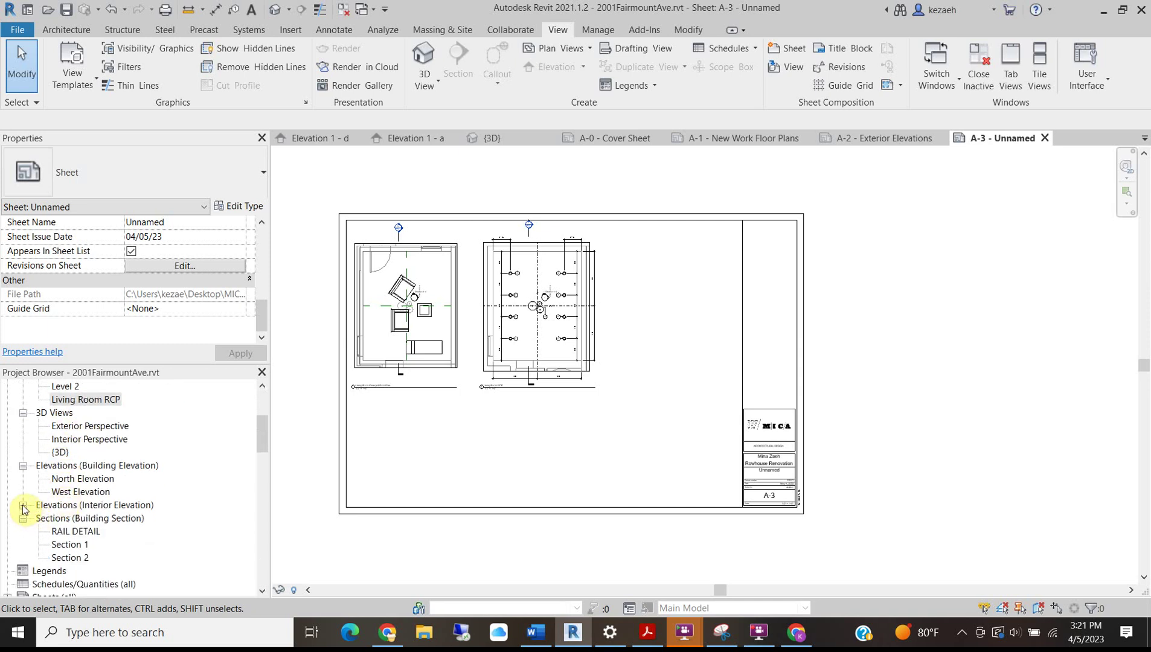
{"action": "left_click", "coordinate": [23, 505]}
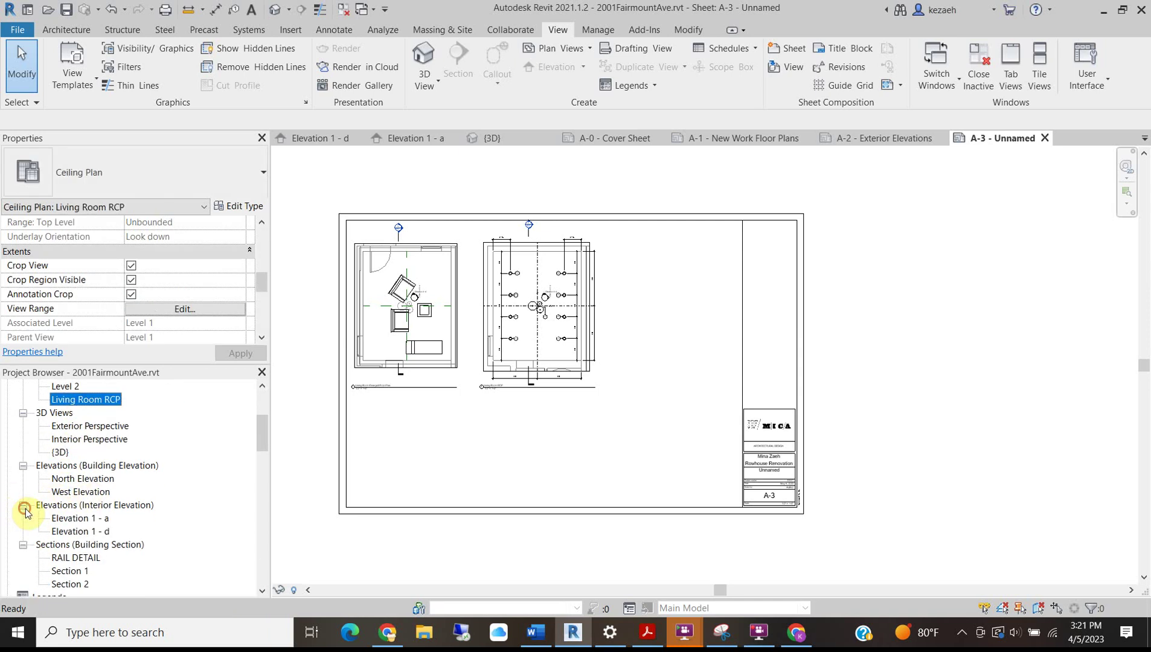
{"action": "left_click", "coordinate": [69, 519]}
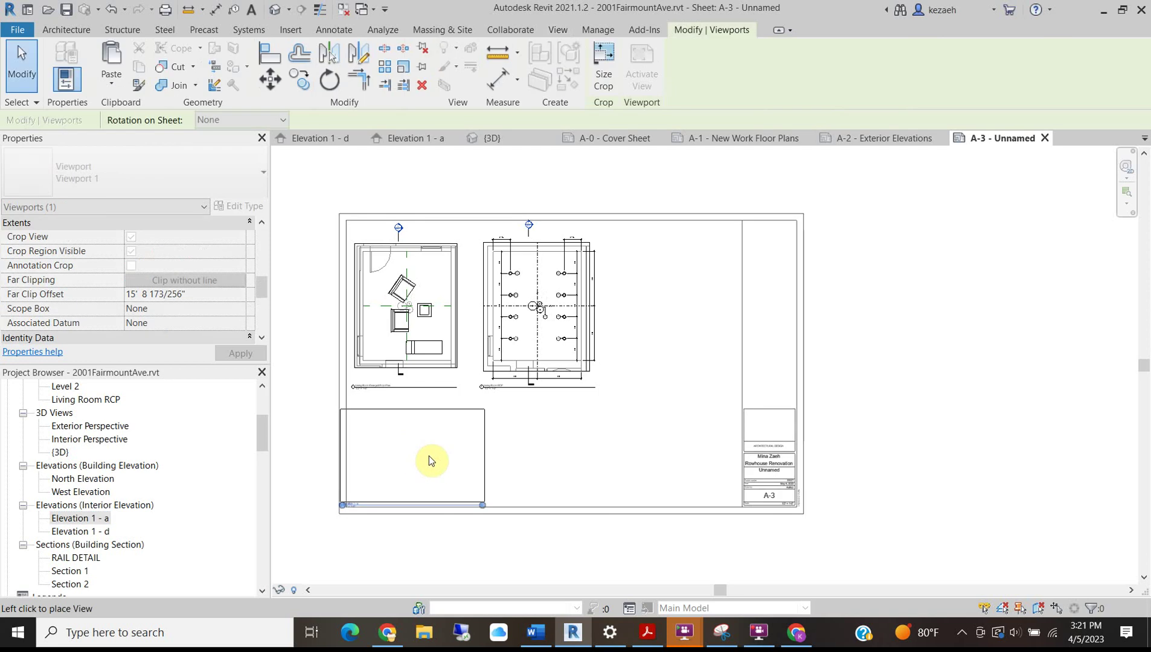
{"action": "left_click", "coordinate": [431, 457]}
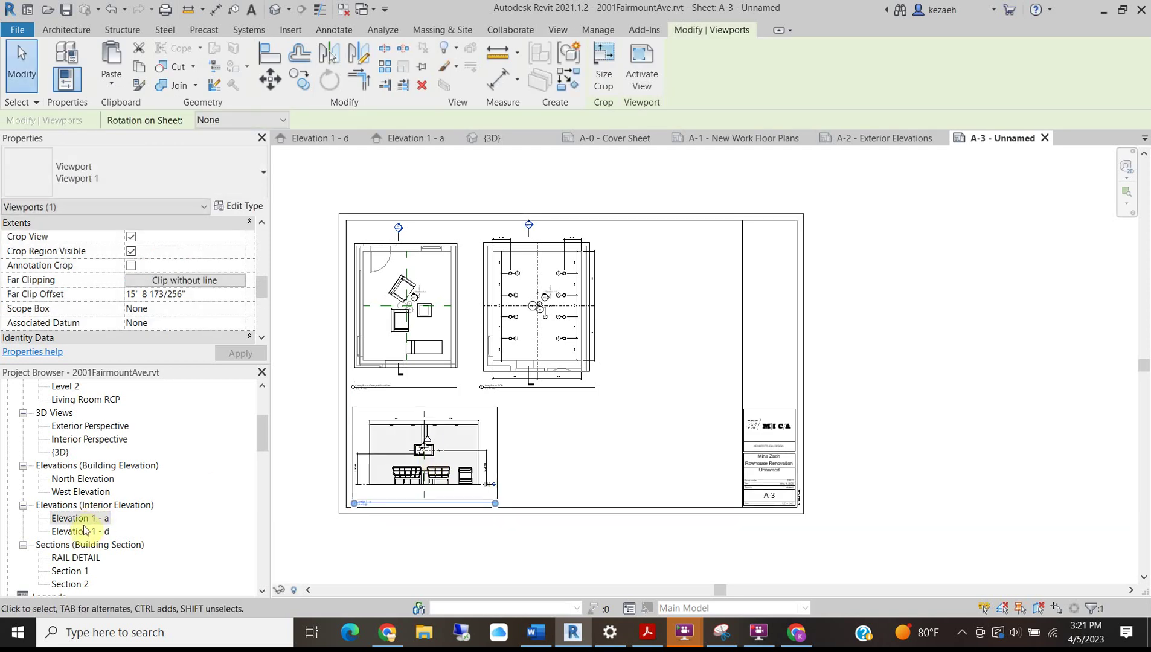
{"action": "left_click_drag", "start_coordinate": [85, 531], "coordinate": [492, 471]}
{"action": "left_click", "coordinate": [574, 455]}
Retitle Elevation 1 - d as 'Living Room N Elevation'.
{"action": "scroll", "coordinate": [597, 481], "scroll_direction": "up", "scroll_amount": 3}
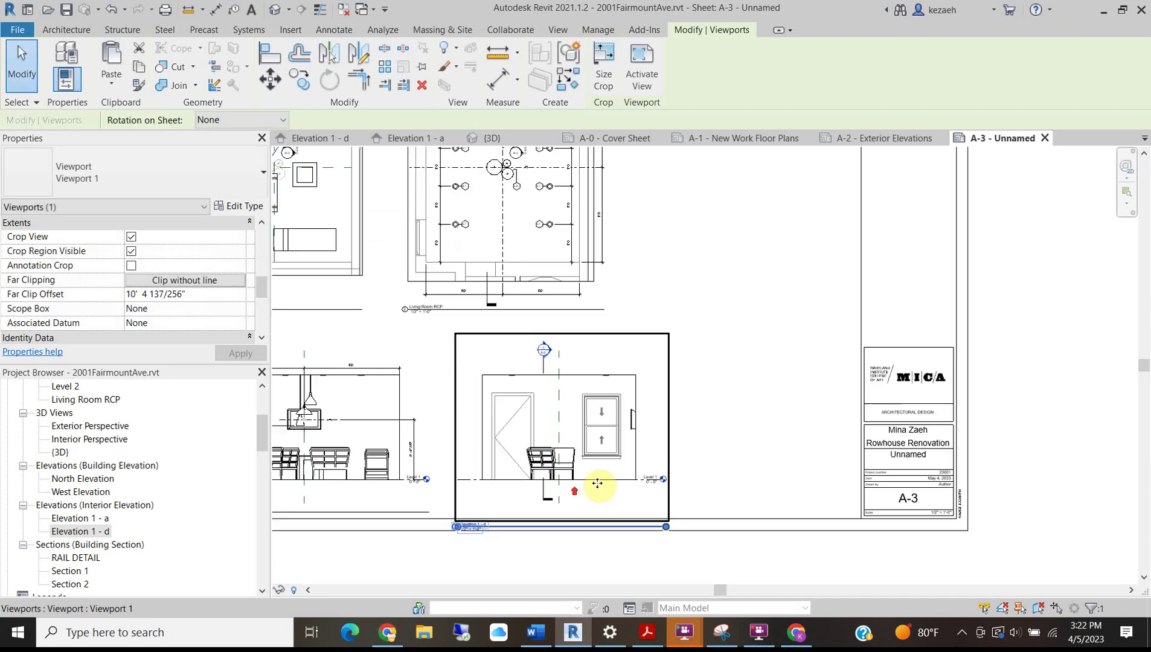
{"action": "scroll", "coordinate": [562, 426], "scroll_direction": "down", "scroll_amount": 3}
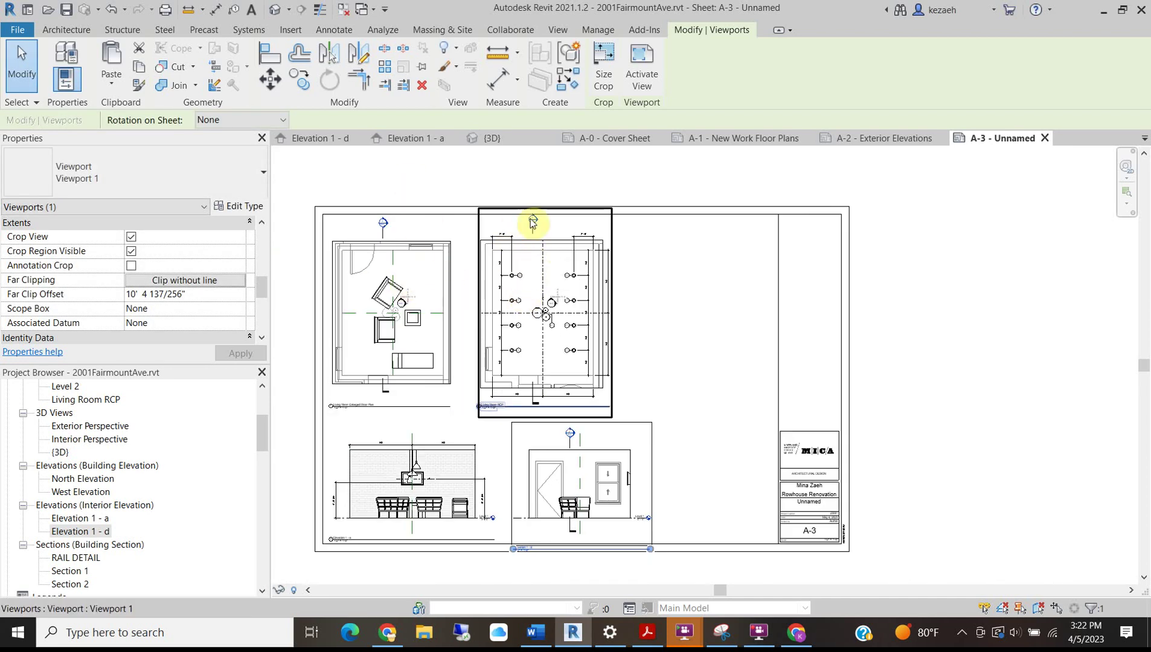
{"action": "scroll", "coordinate": [520, 550], "scroll_direction": "up", "scroll_amount": 5}
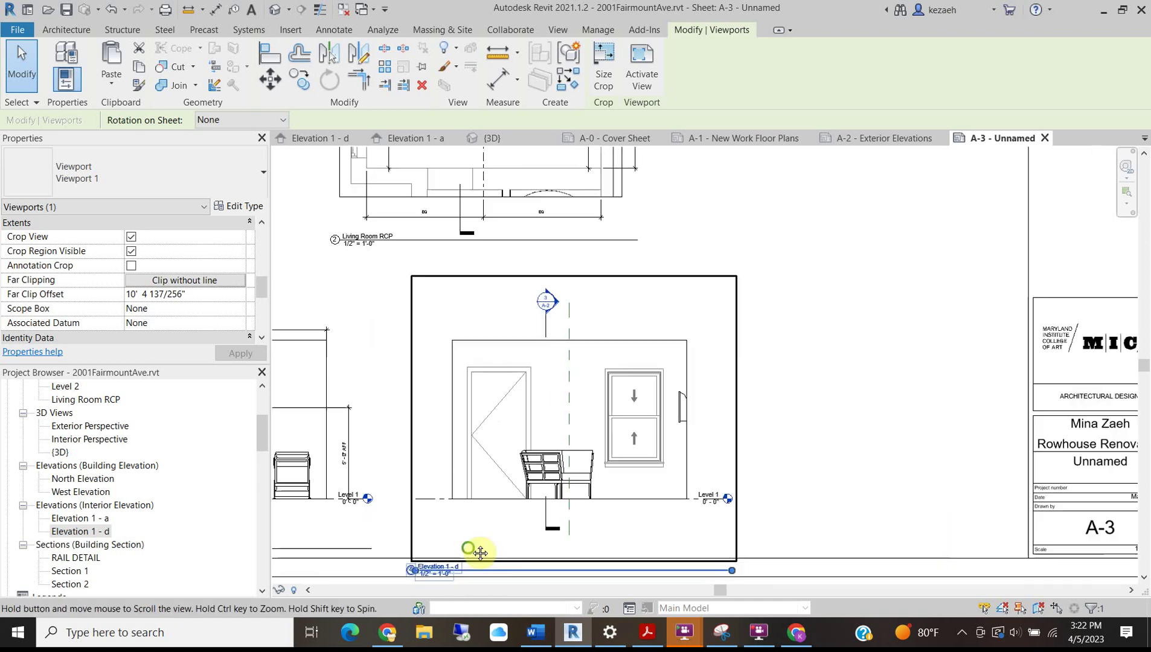
{"action": "left_click", "coordinate": [530, 549]}
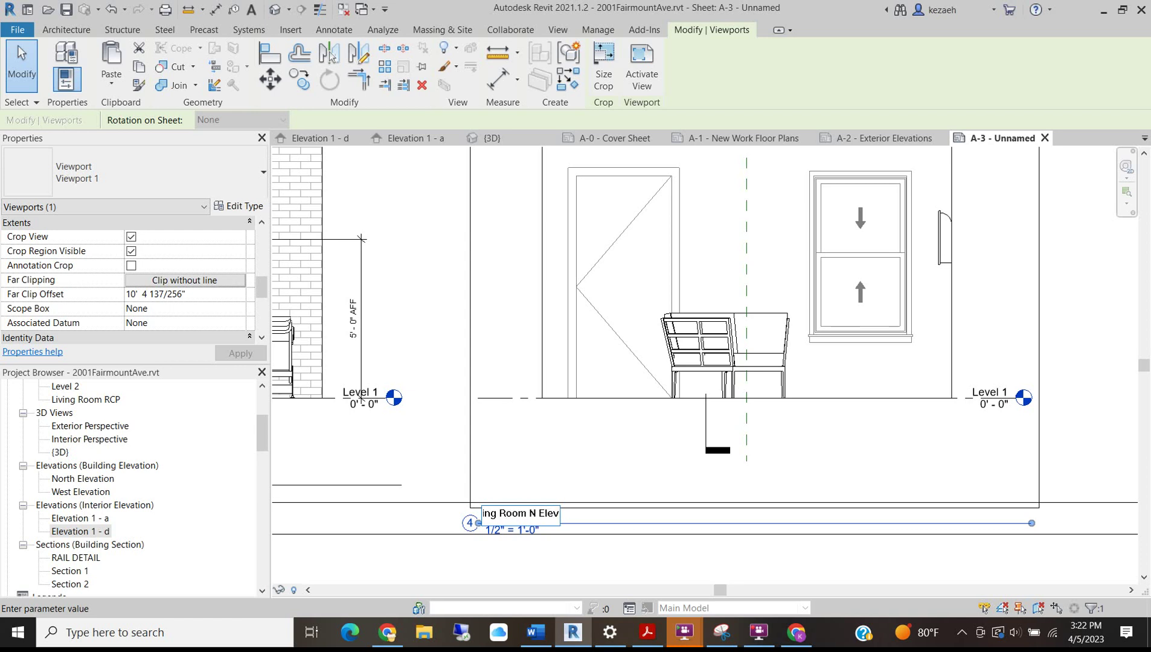
{"action": "left_click", "coordinate": [601, 551]}
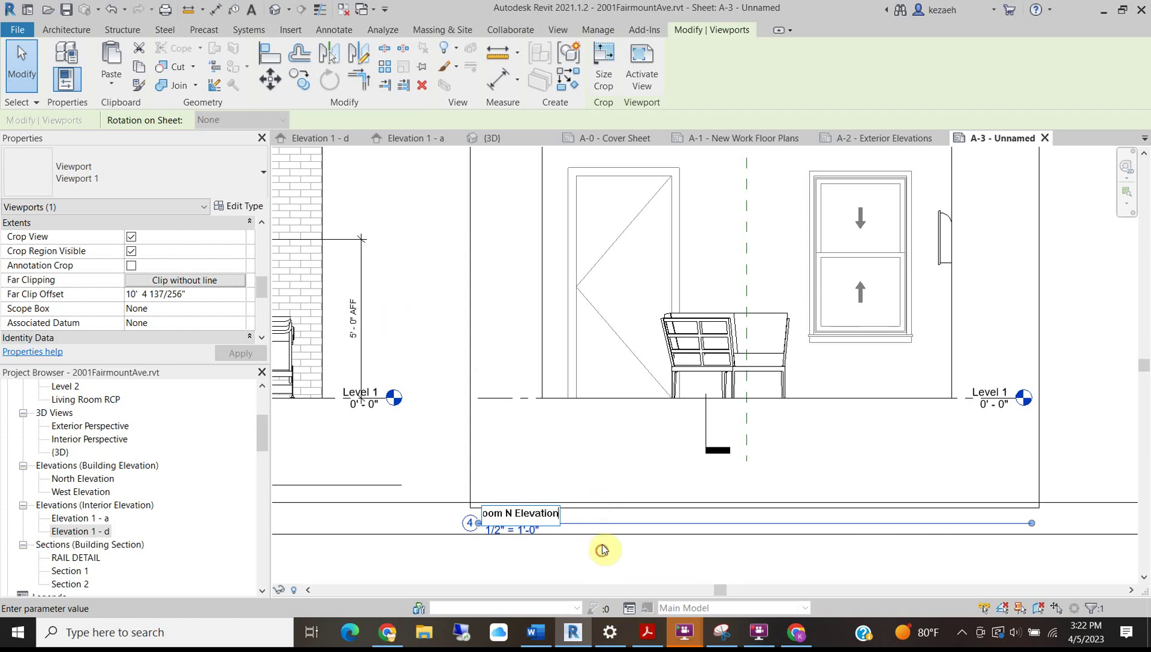
{"action": "scroll", "coordinate": [558, 404], "scroll_direction": "down", "scroll_amount": 3}
{"action": "middle_click_drag", "start_coordinate": [479, 423], "coordinate": [710, 448]}
{"action": "scroll", "coordinate": [442, 336], "scroll_direction": "down", "scroll_amount": 5}
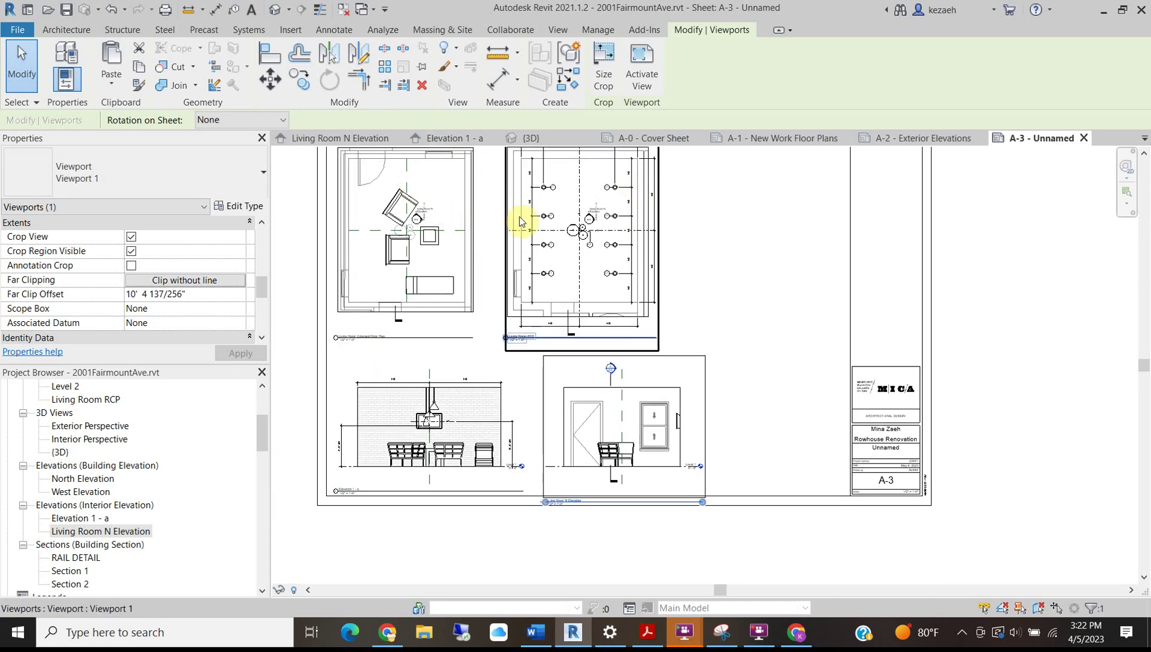
{"action": "scroll", "coordinate": [393, 483], "scroll_direction": "up", "scroll_amount": 3}
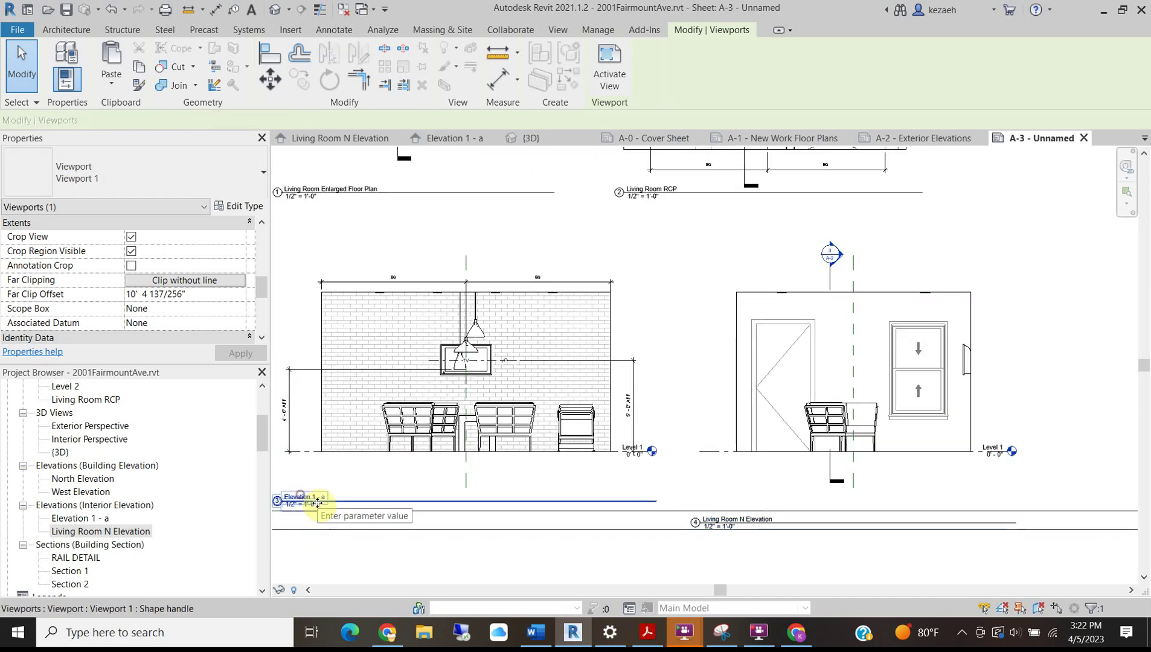
Select the Elevation 1 - a viewport and begin overwriting its View Name in Properties.
{"action": "left_click", "coordinate": [309, 500]}
{"action": "scroll", "coordinate": [309, 502], "scroll_direction": "up", "scroll_amount": 2}
{"action": "scroll", "coordinate": [447, 453], "scroll_direction": "up", "scroll_amount": 1}
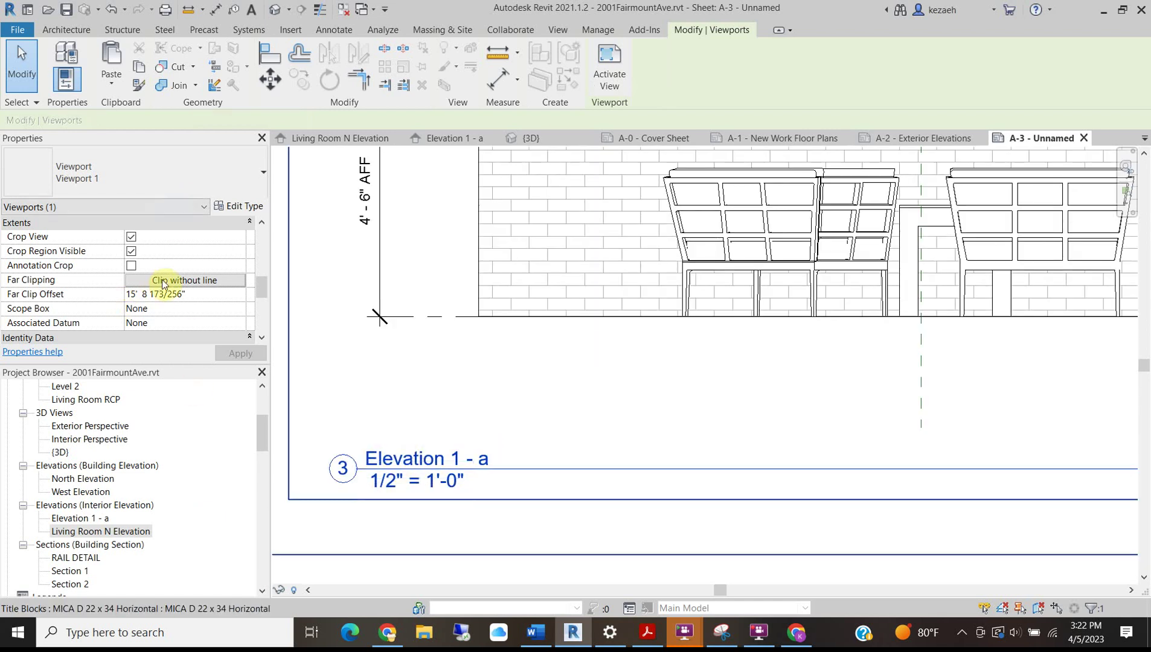
{"action": "scroll", "coordinate": [156, 284], "scroll_direction": "down", "scroll_amount": 3}
{"action": "left_click", "coordinate": [463, 522]}
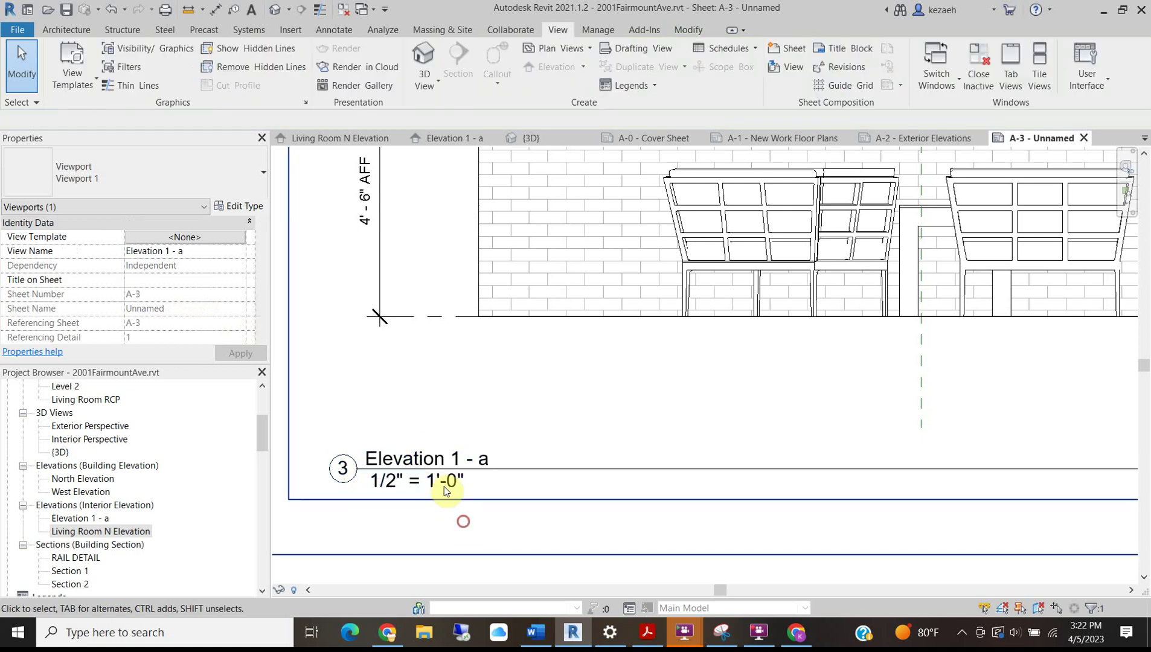
{"action": "left_click", "coordinate": [391, 448]}
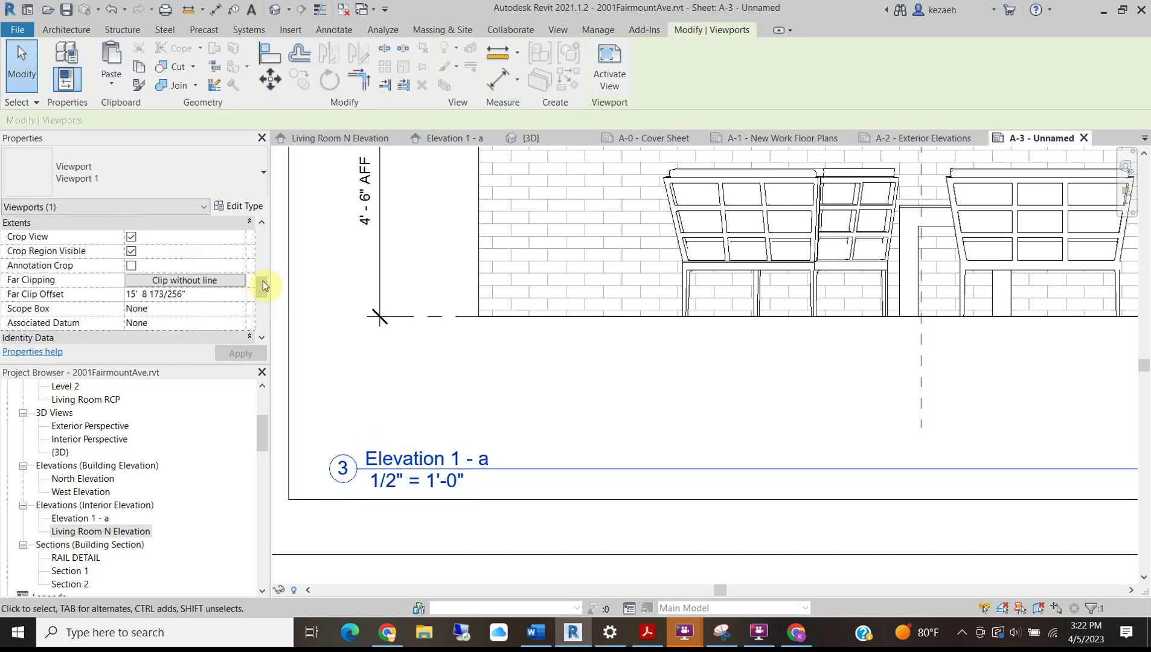
{"action": "left_click", "coordinate": [340, 365]}
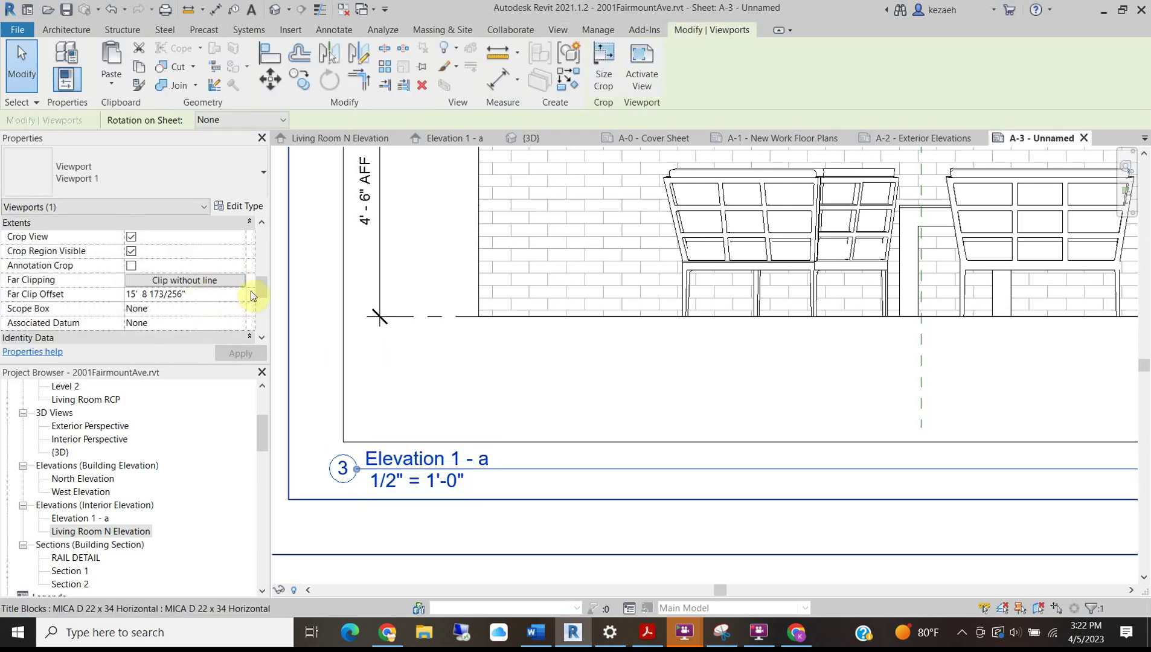
{"action": "mouse_move", "coordinate": [258, 285]}
{"action": "left_mouse_down"}
{"action": "mouse_move", "coordinate": [258, 236]}
{"action": "mouse_move", "coordinate": [264, 295]}
{"action": "left_mouse_up"}
{"action": "left_click", "coordinate": [202, 291]}
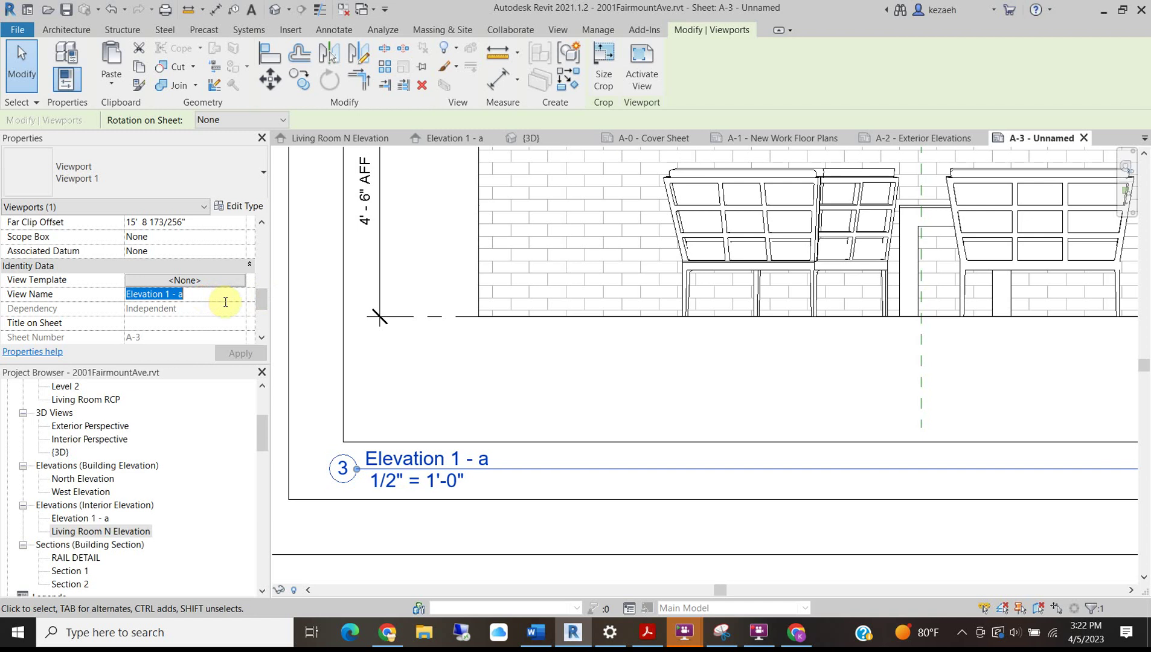
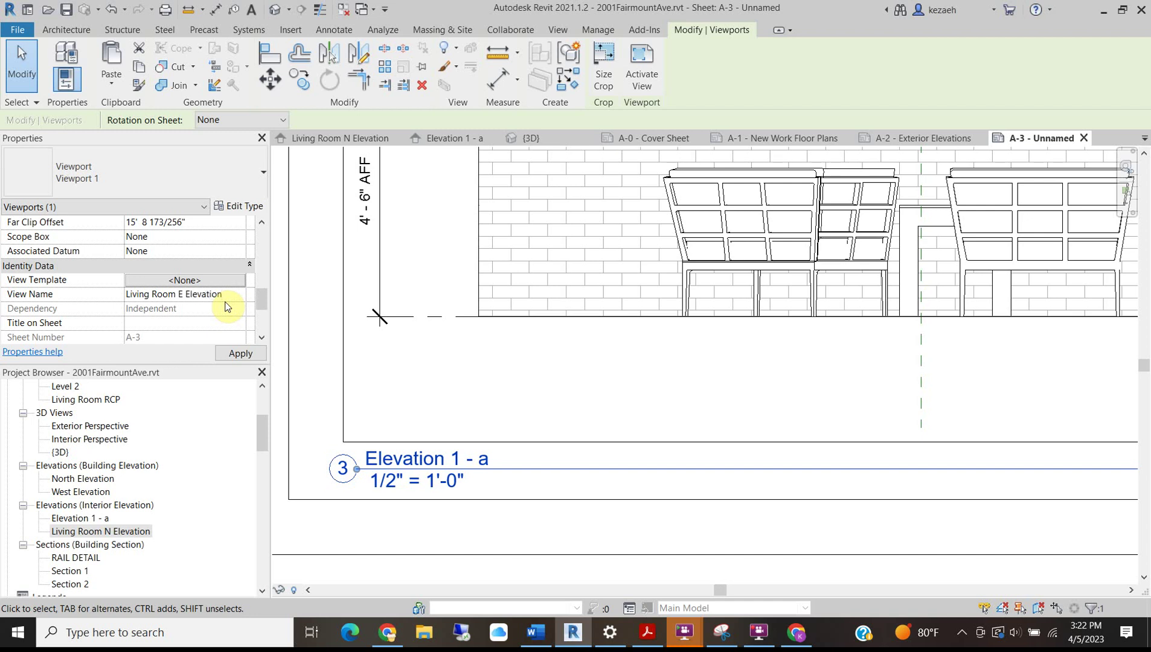
Apply the viewport name 'Living Room E Elevation', then zoom in on the RCP viewport's elevation tag.
{"action": "left_click", "coordinate": [249, 353]}
{"action": "key", "text": "Escape"}
{"action": "scroll", "coordinate": [452, 328], "scroll_direction": "down", "scroll_amount": 5}
{"action": "middle_click_drag", "start_coordinate": [451, 328], "coordinate": [387, 496]}
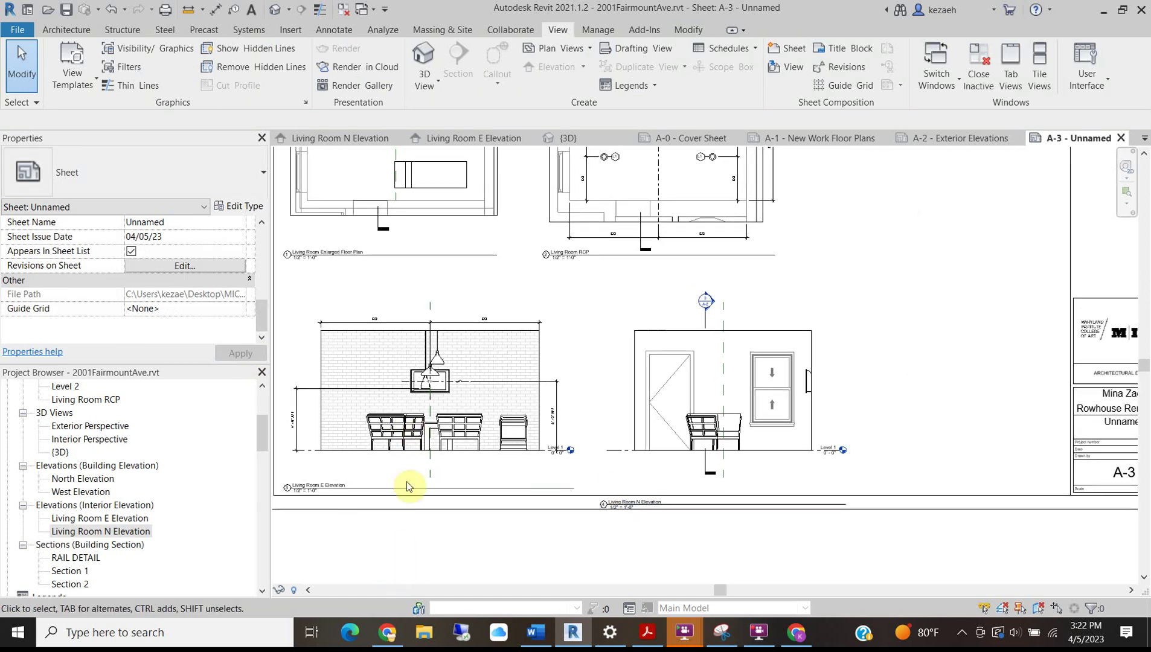
{"action": "scroll", "coordinate": [497, 386], "scroll_direction": "down", "scroll_amount": 3}
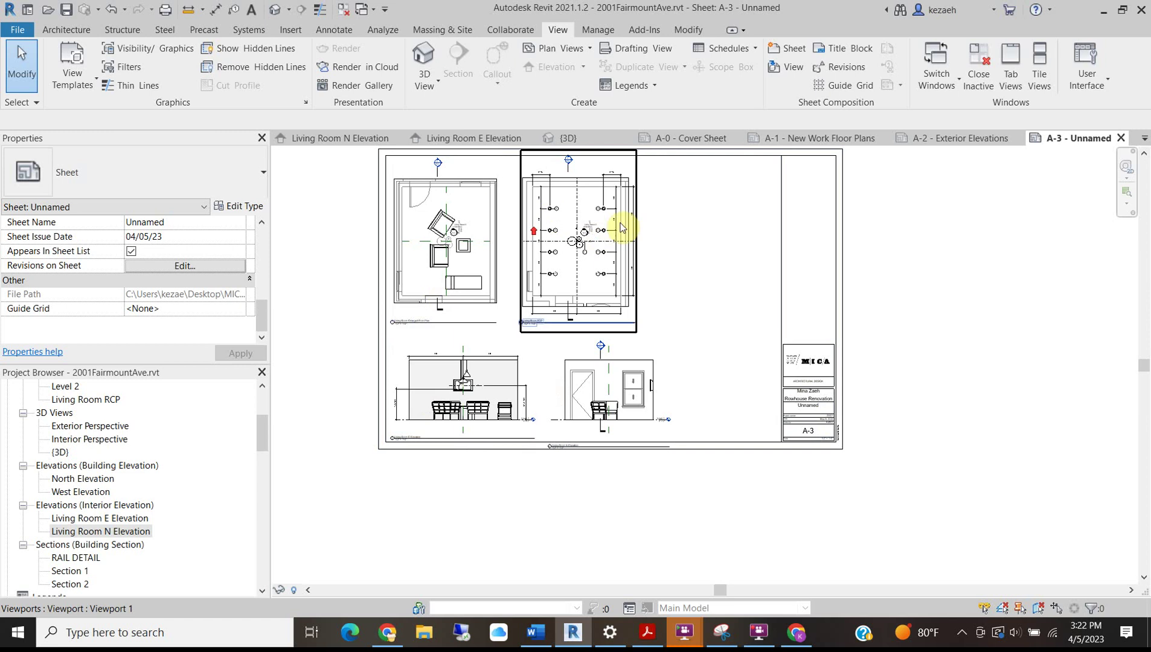
{"action": "scroll", "coordinate": [584, 242], "scroll_direction": "up", "scroll_amount": 4}
{"action": "scroll", "coordinate": [583, 247], "scroll_direction": "up", "scroll_amount": 3}
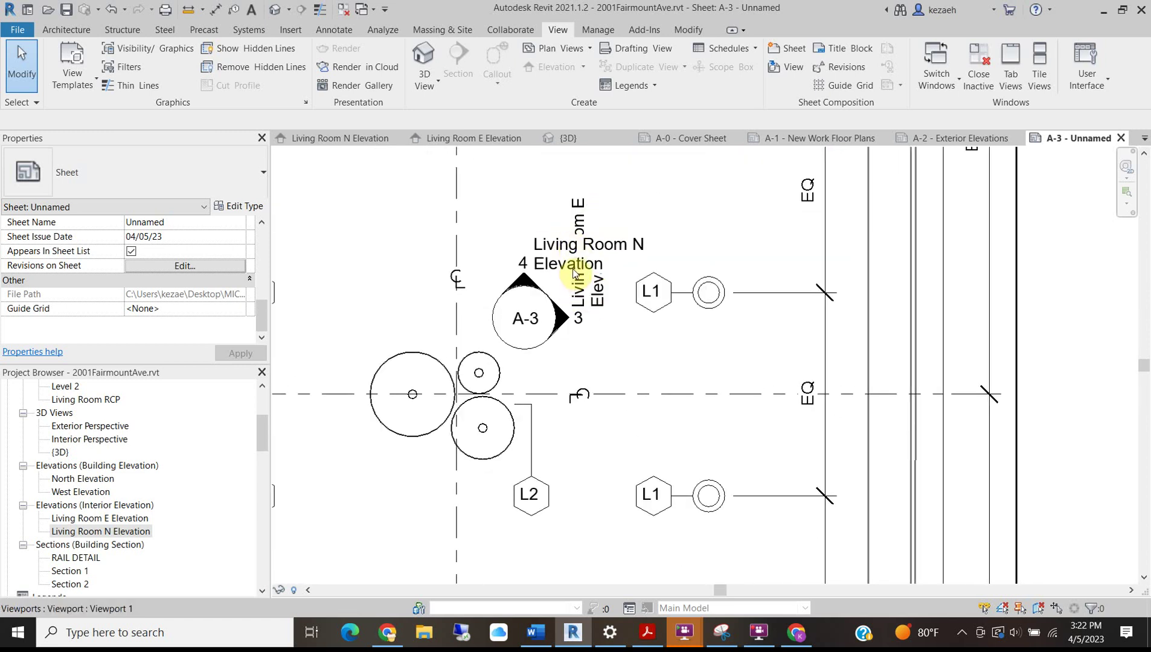
Inside the activated RCP viewport, select the Living Room N elevation tag and open its Interior Elevation type properties.
{"action": "double_click", "coordinate": [517, 299]}
{"action": "scroll", "coordinate": [513, 260], "scroll_direction": "down", "scroll_amount": 5}
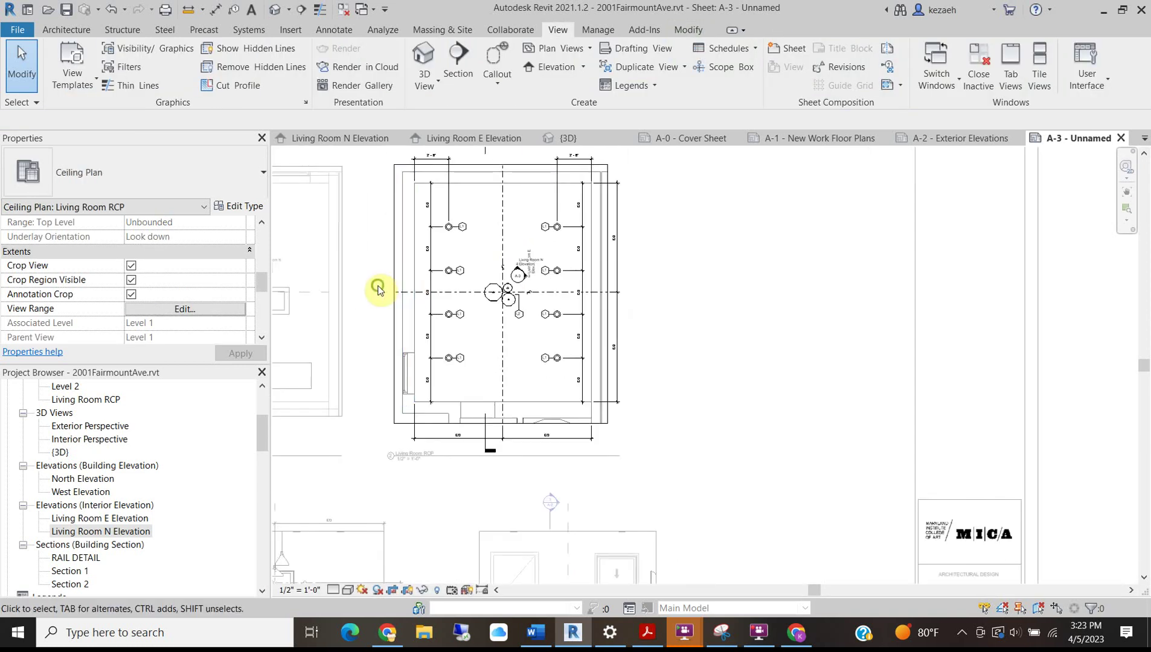
{"action": "scroll", "coordinate": [557, 339], "scroll_direction": "up", "scroll_amount": 1}
{"action": "scroll", "coordinate": [673, 303], "scroll_direction": "up", "scroll_amount": 4}
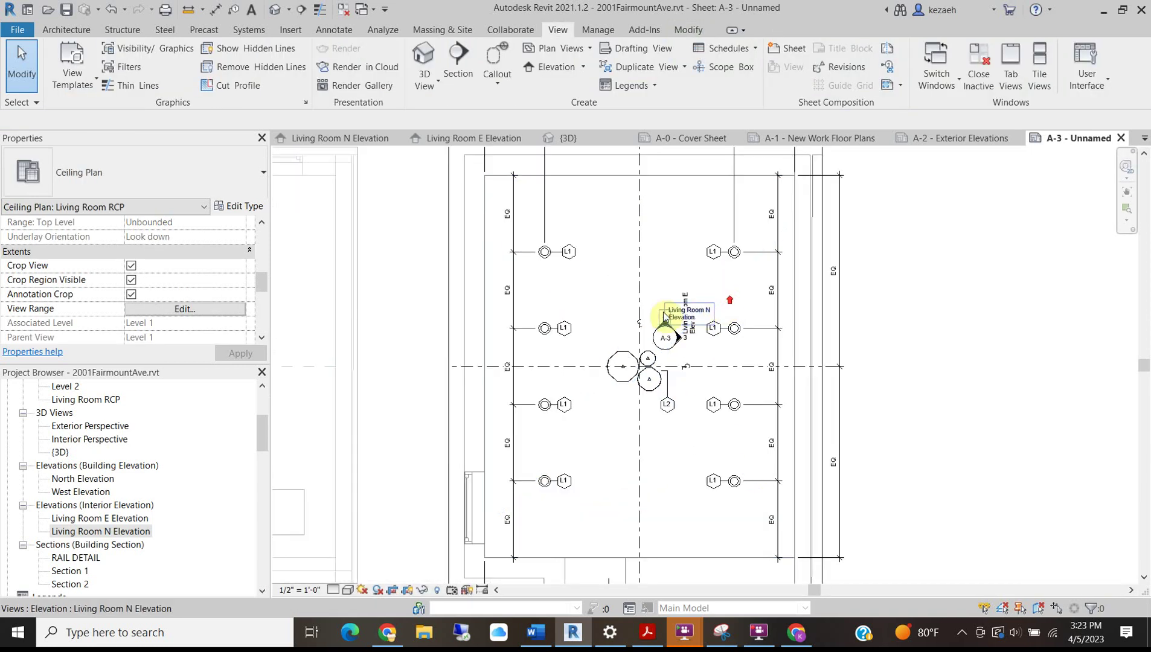
{"action": "left_click", "coordinate": [696, 307]}
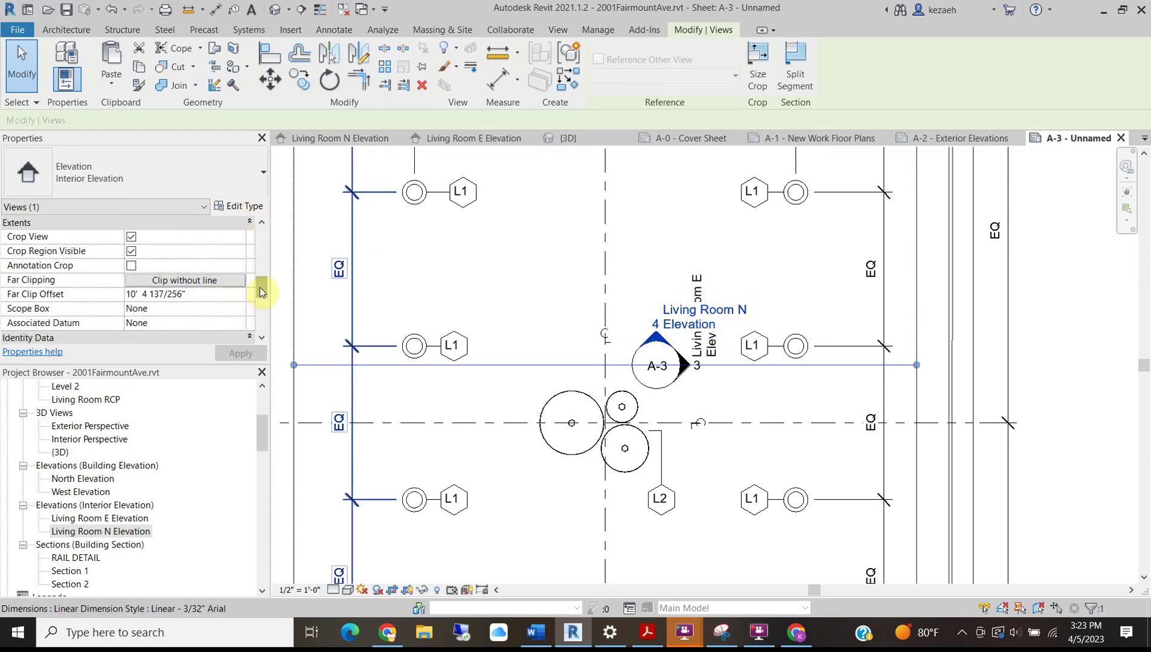
{"action": "left_click_drag", "start_coordinate": [260, 289], "coordinate": [255, 314]}
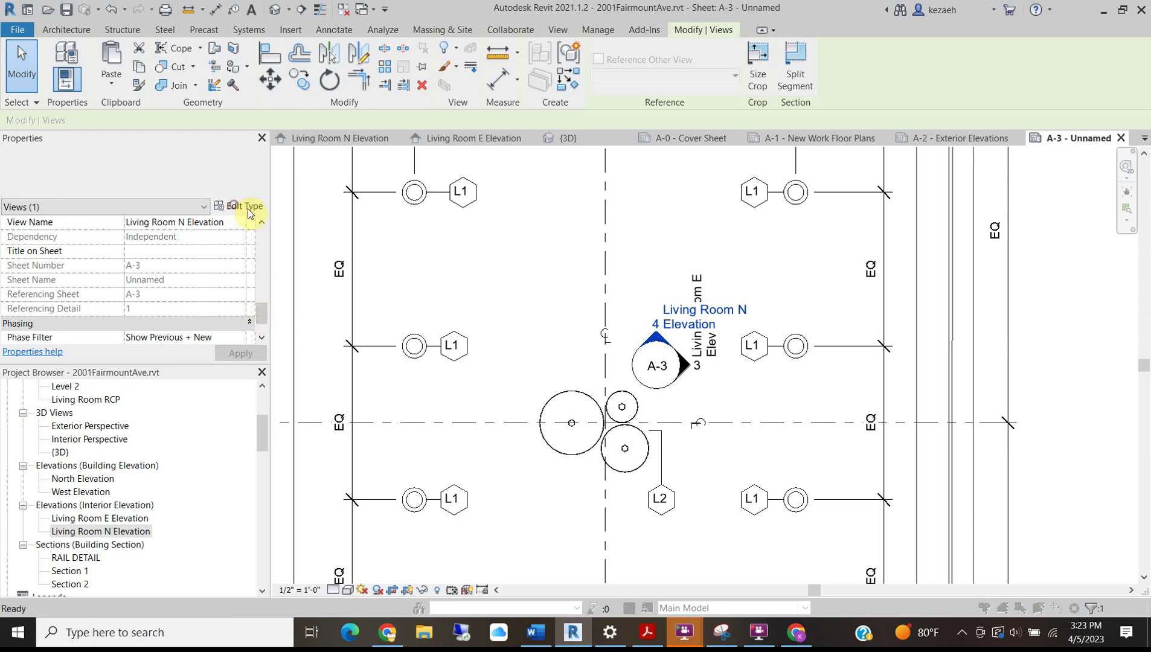
{"action": "left_click", "coordinate": [242, 206]}
{"action": "left_click", "coordinate": [386, 248]}
{"action": "left_click_drag", "start_coordinate": [506, 254], "coordinate": [697, 271]}
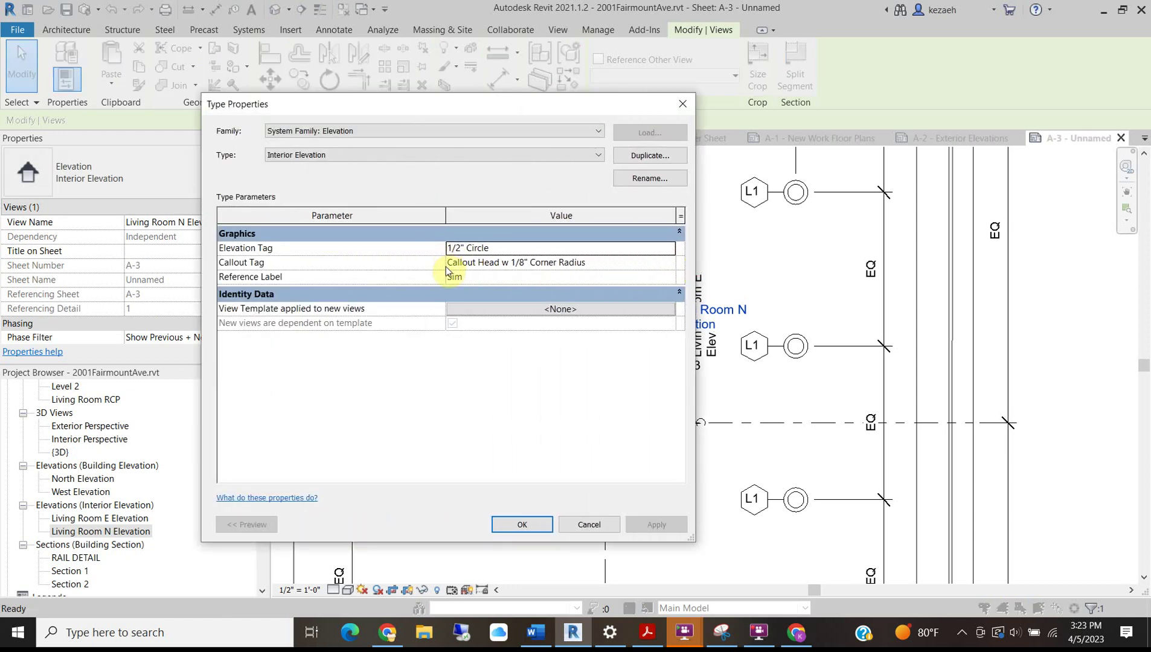
Set the Callout Tag's callout head to <none> and apply it to the Interior Elevation type.
{"action": "left_click", "coordinate": [548, 264]}
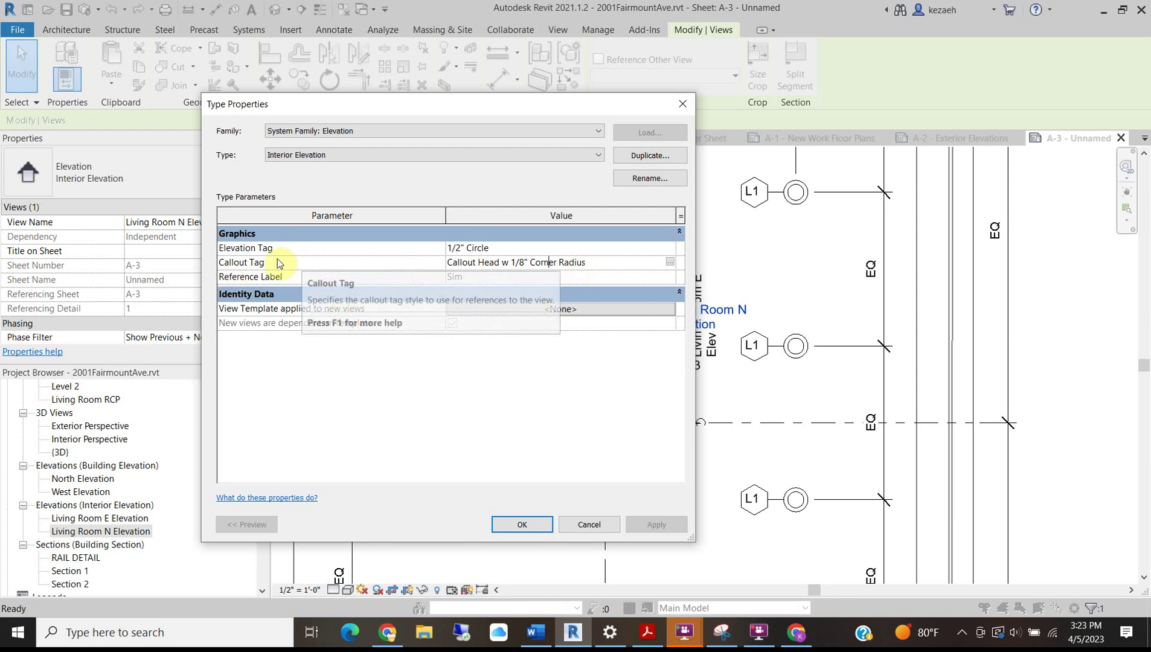
{"action": "left_click", "coordinate": [548, 262]}
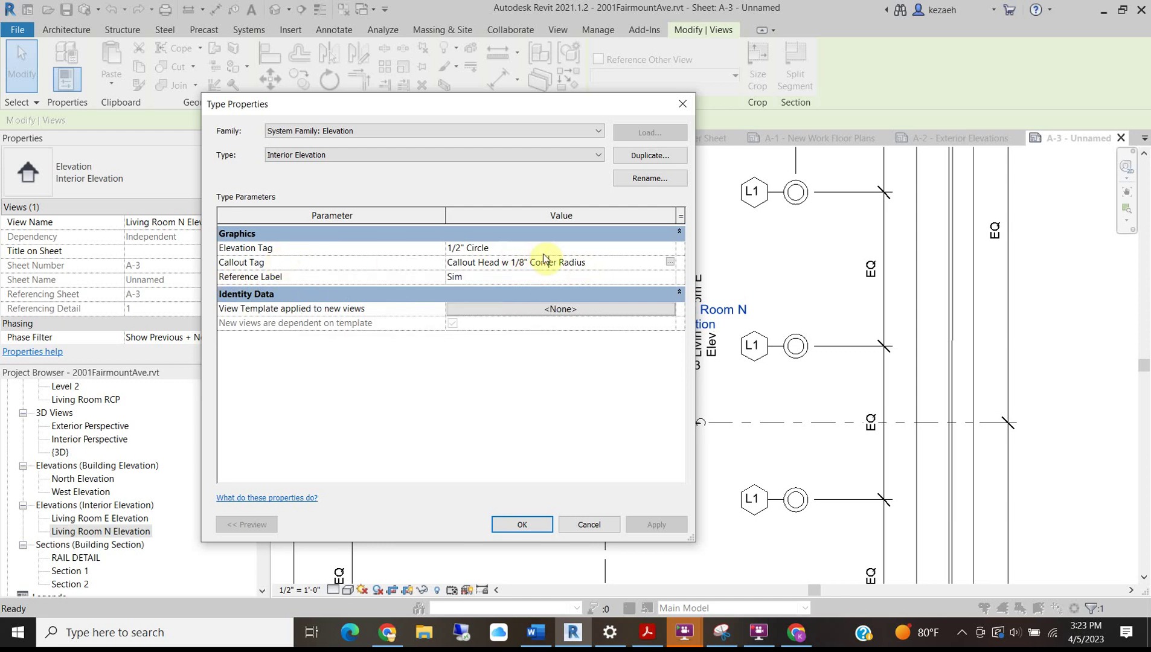
{"action": "left_click", "coordinate": [670, 262]}
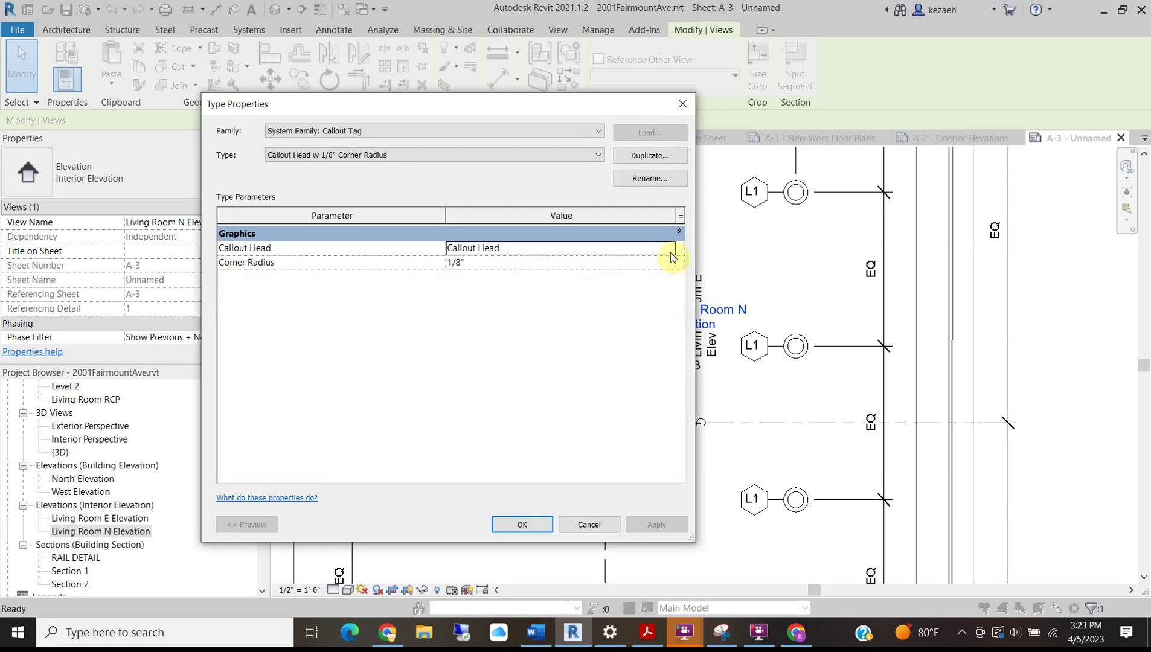
{"action": "left_click", "coordinate": [670, 249]}
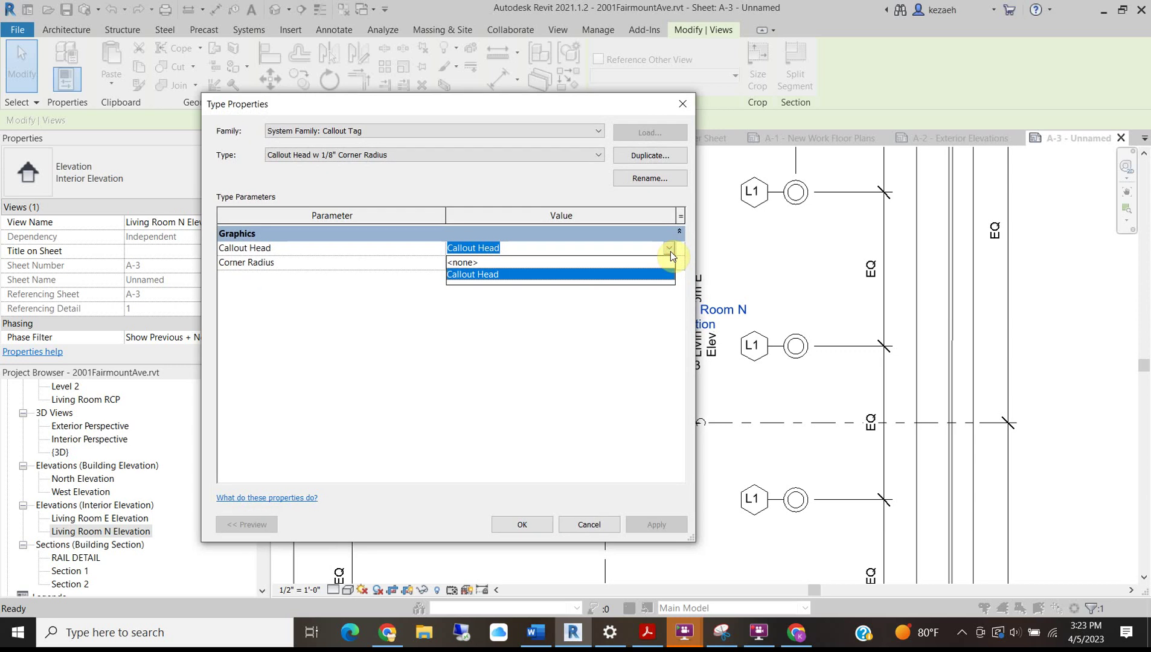
{"action": "left_click", "coordinate": [489, 263]}
{"action": "left_click_drag", "start_coordinate": [398, 106], "coordinate": [63, 39]}
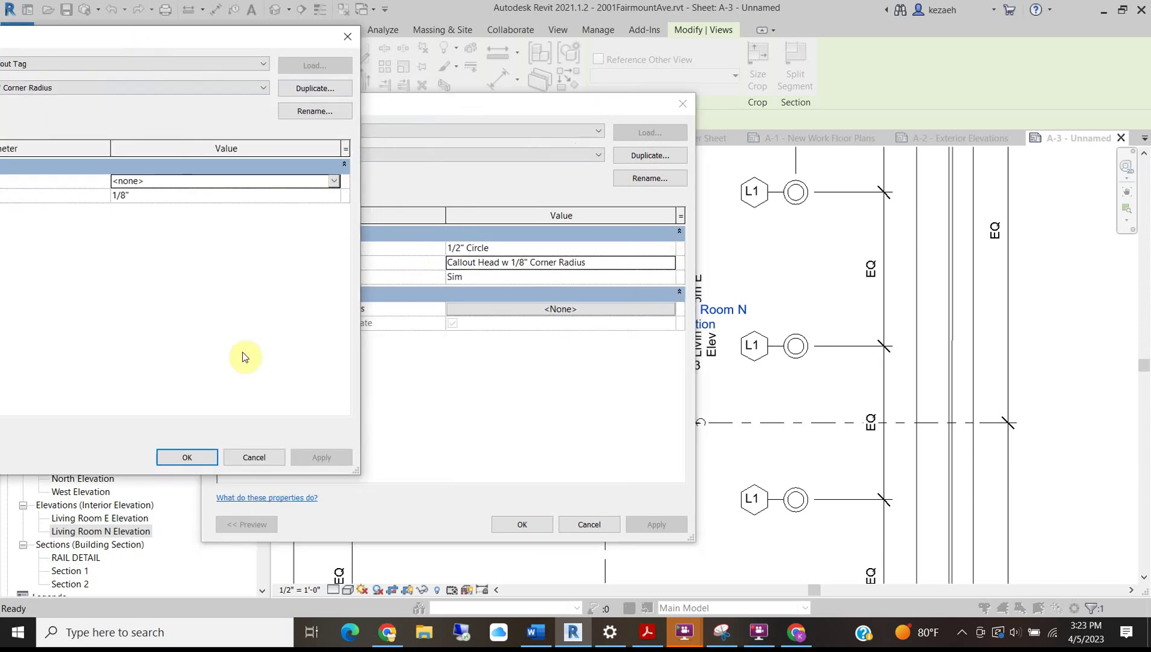
{"action": "left_click", "coordinate": [184, 459]}
{"action": "left_click", "coordinate": [662, 526]}
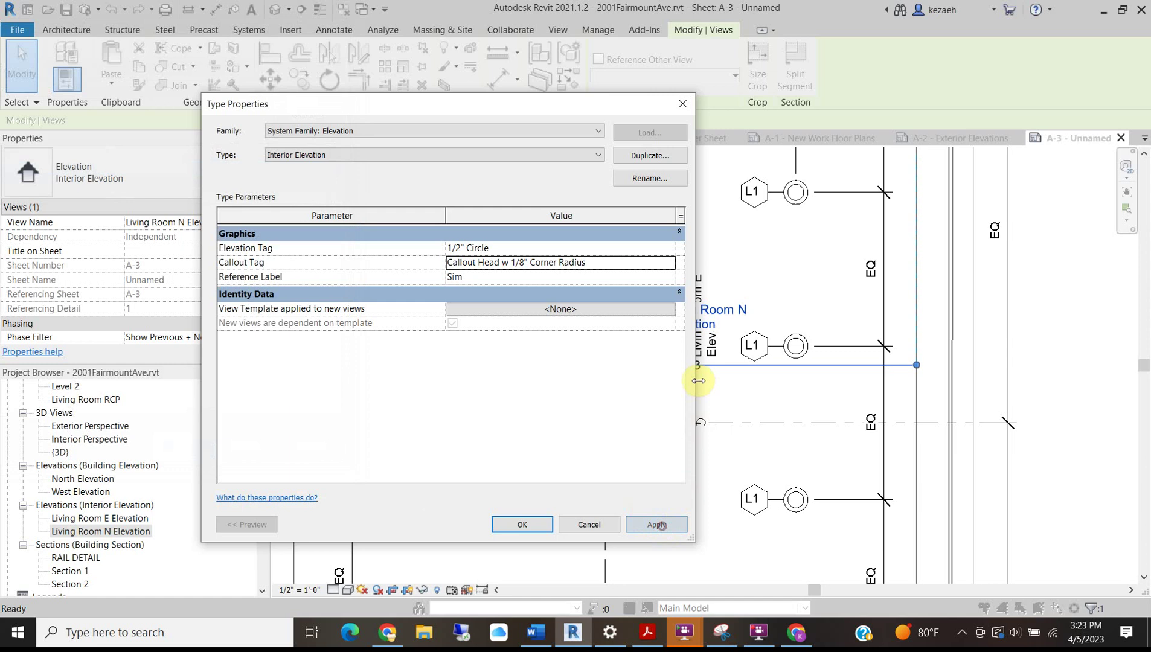
Change the Callout Tag's callout head back to Callout Head.
{"action": "left_click_drag", "start_coordinate": [585, 98], "coordinate": [425, 89]}
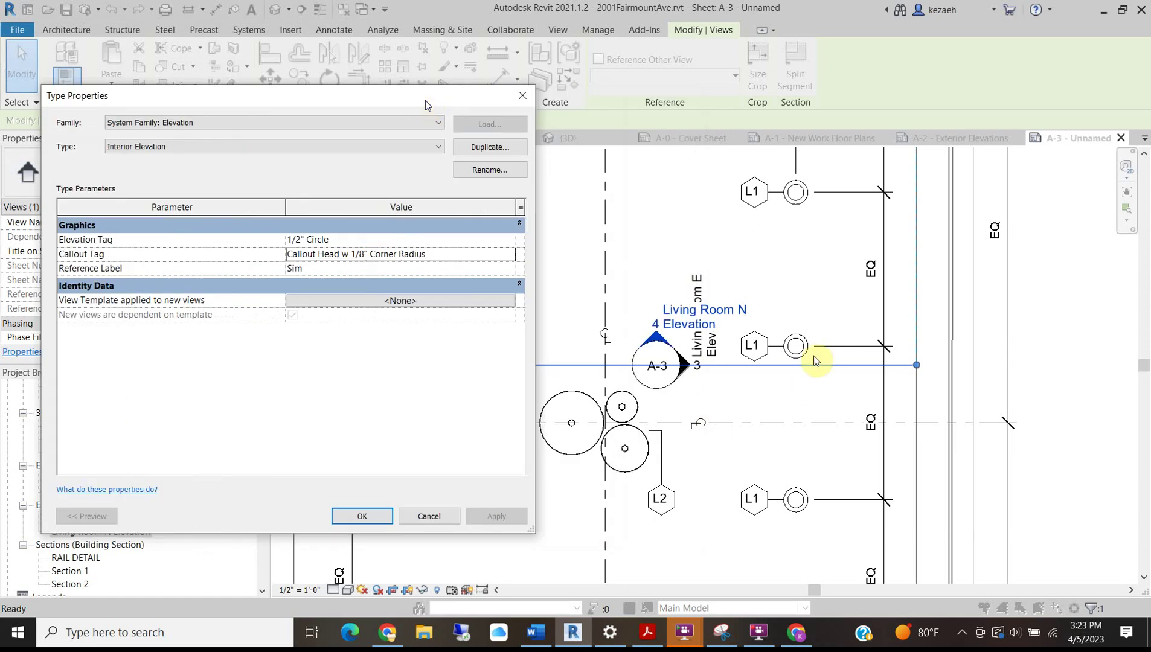
{"action": "left_click", "coordinate": [365, 257]}
{"action": "left_click", "coordinate": [509, 255]}
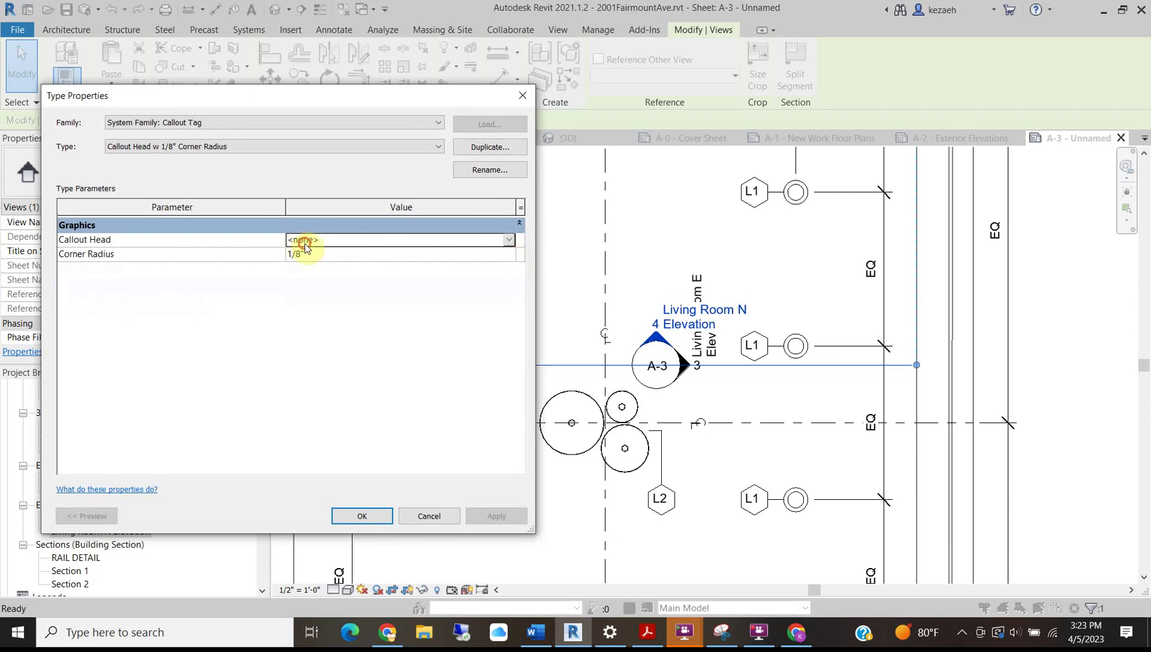
{"action": "left_click", "coordinate": [508, 239]}
{"action": "left_click", "coordinate": [327, 268]}
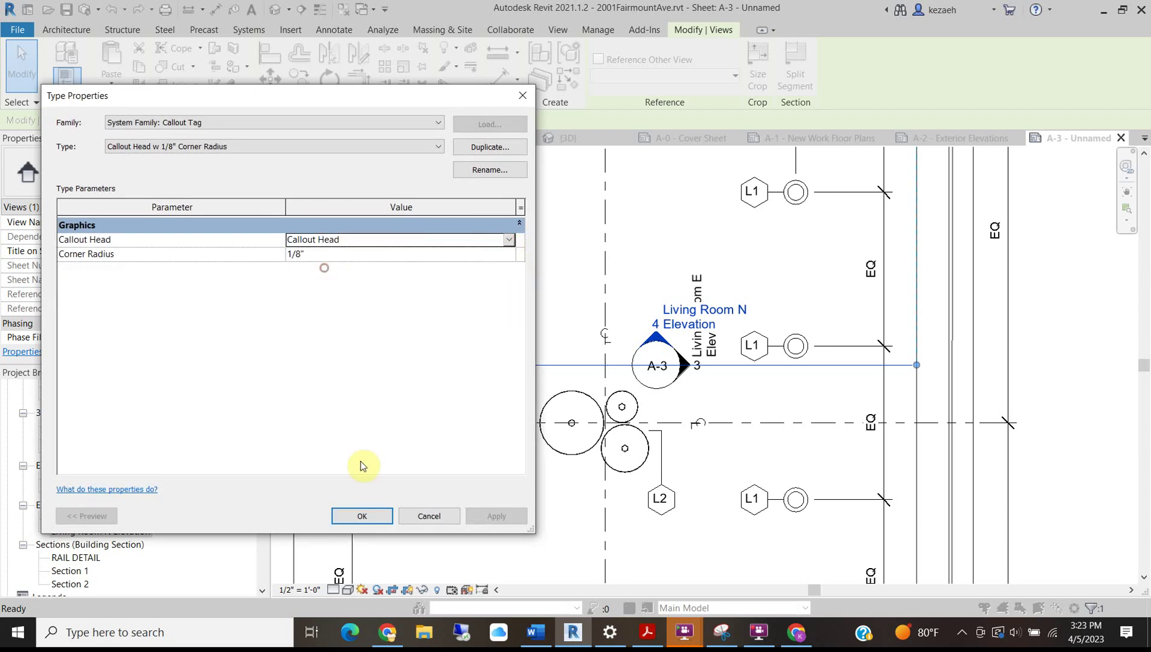
{"action": "left_click", "coordinate": [365, 516]}
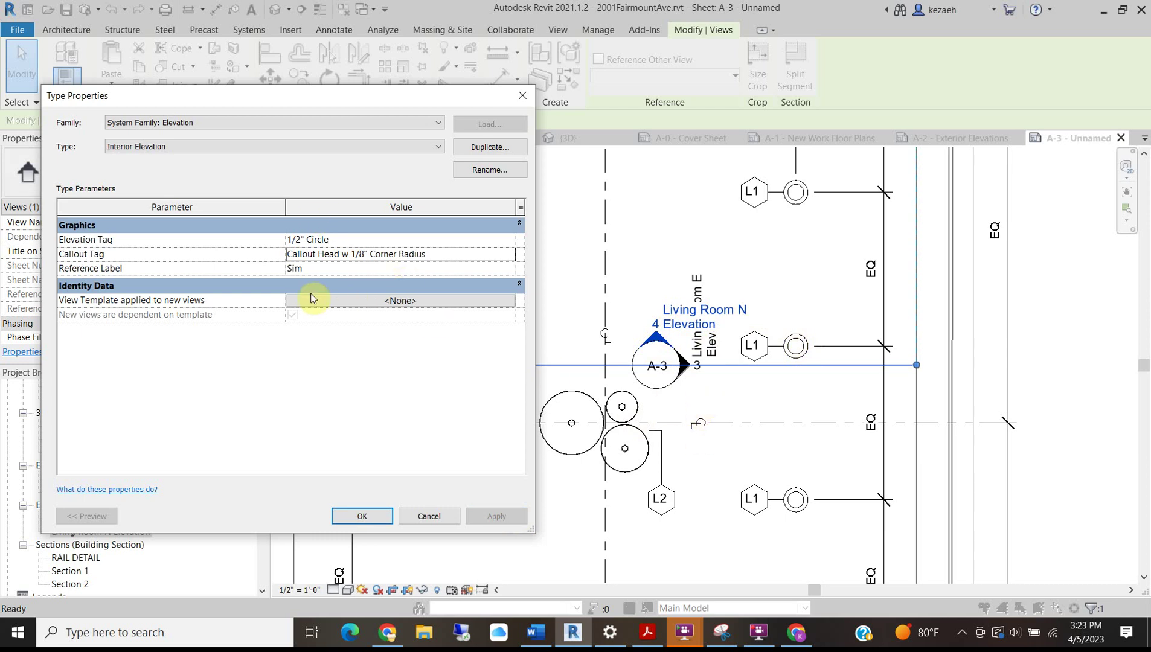
Keep the Interior Elevation type, close its type settings, and select the Living Room N elevation marker.
{"action": "left_click", "coordinate": [157, 147]}
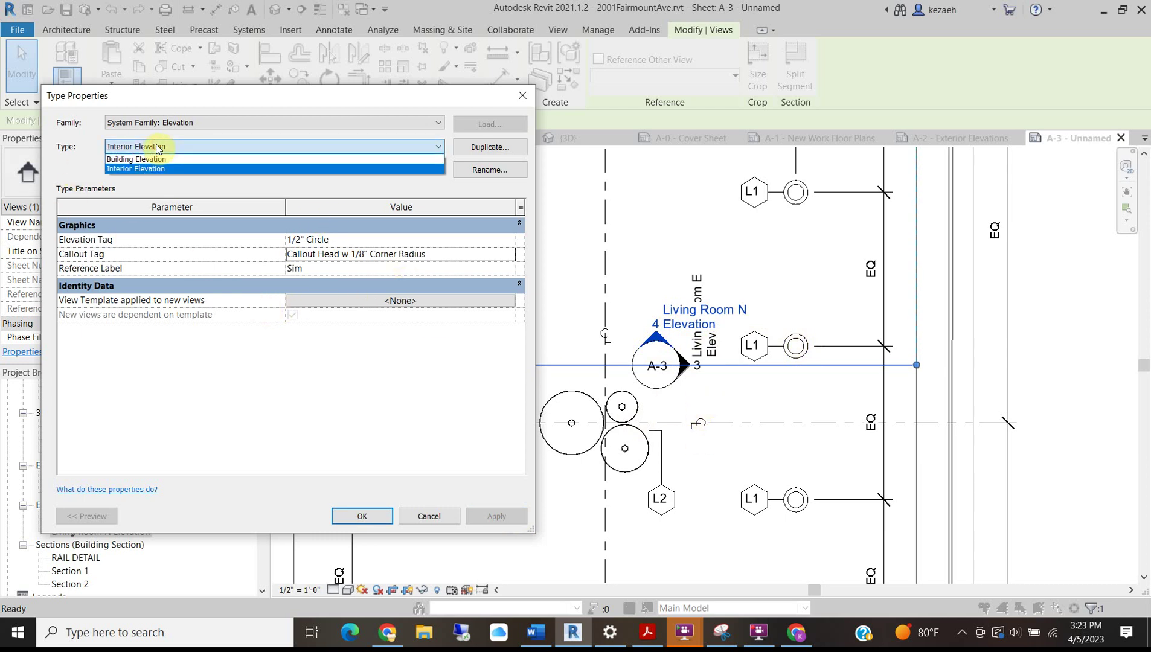
{"action": "left_click", "coordinate": [152, 145]}
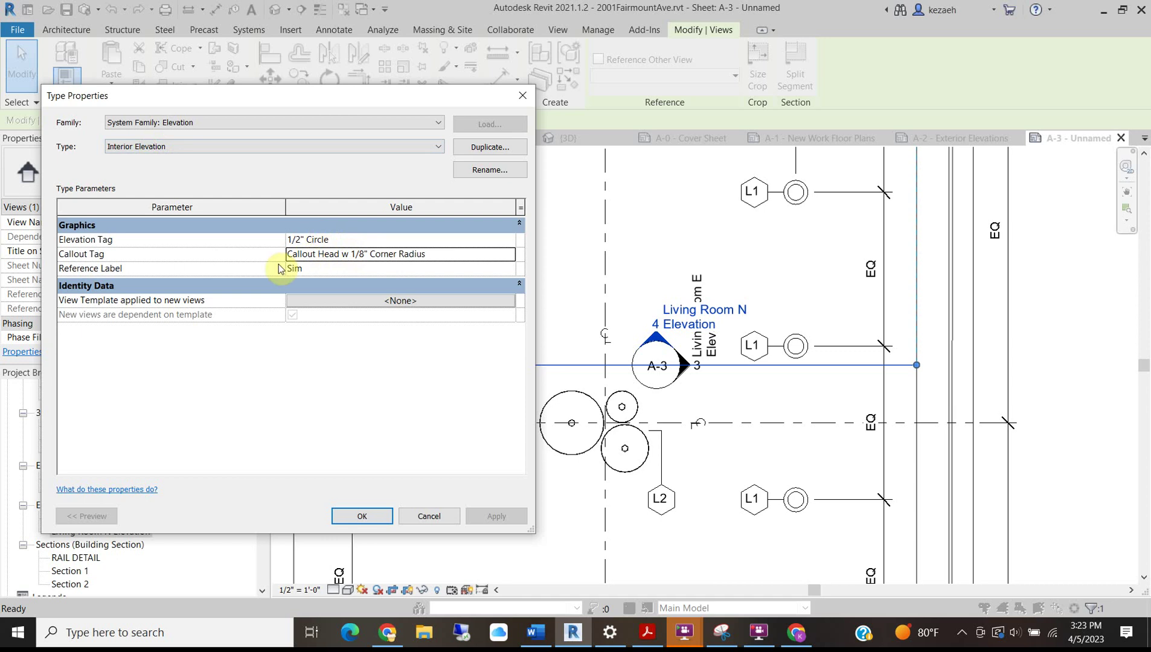
{"action": "left_click", "coordinate": [321, 275]}
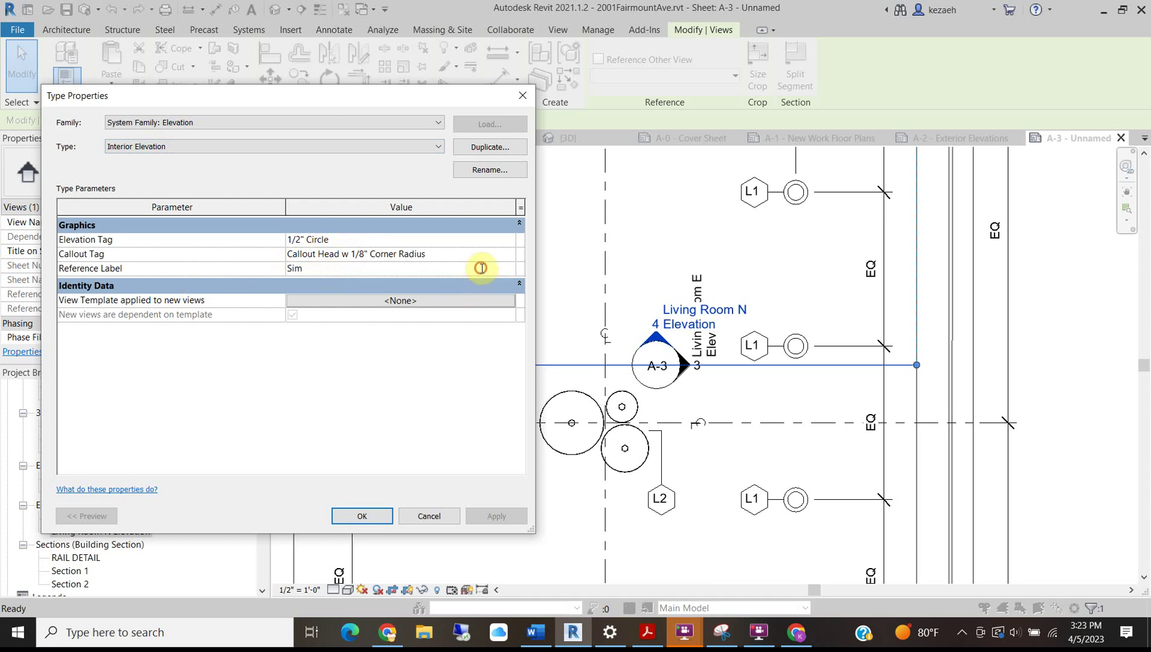
{"action": "left_click", "coordinate": [424, 517]}
{"action": "left_click", "coordinate": [681, 236]}
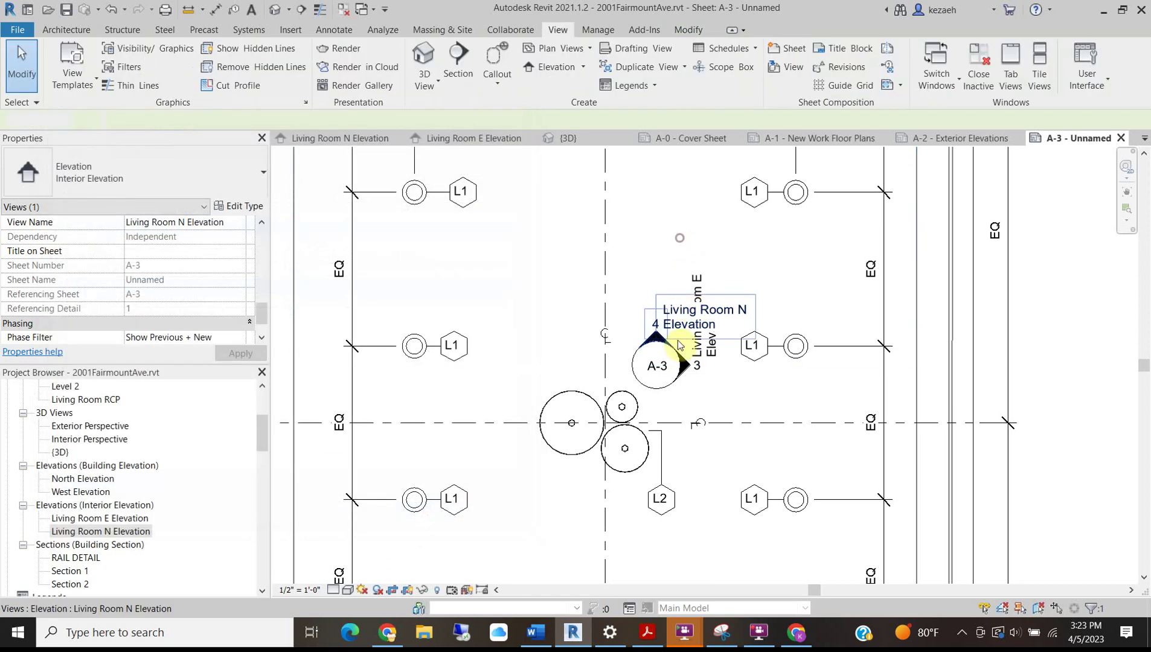
{"action": "left_click", "coordinate": [665, 342]}
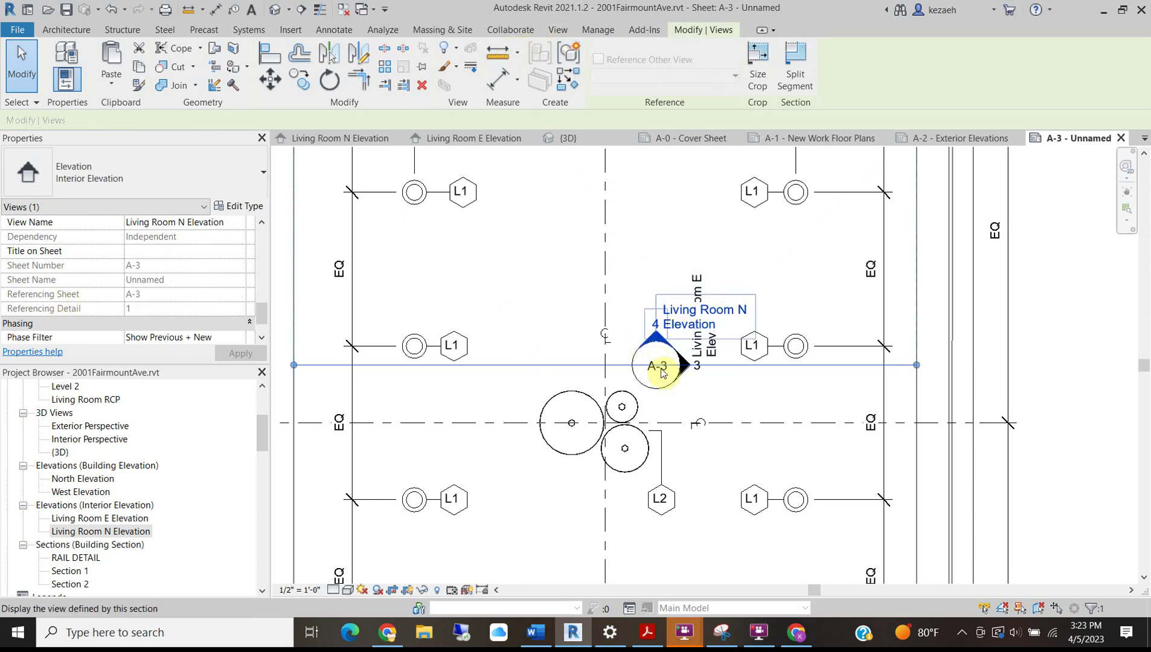
{"action": "left_click", "coordinate": [667, 399]}
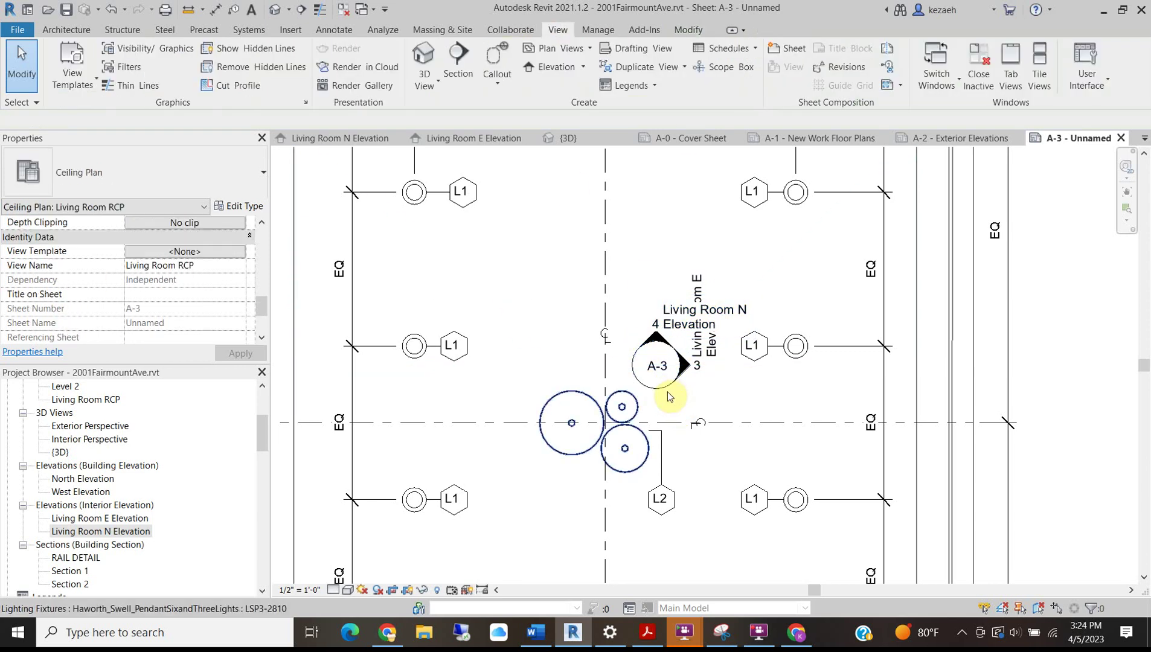
{"action": "left_click", "coordinate": [670, 392]}
Set the 1/2" Circle elevation tag's Elevation Mark to Elevation Mark Body_Circle : Filled Arrow.
{"action": "left_click", "coordinate": [240, 210]}
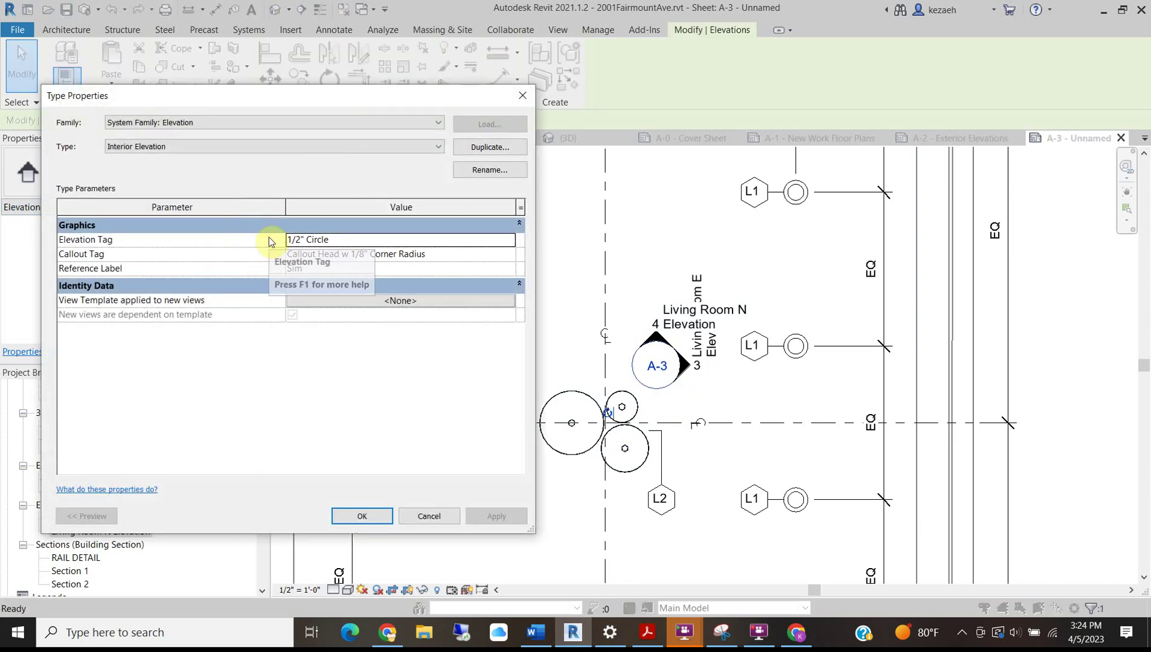
{"action": "left_click", "coordinate": [506, 255]}
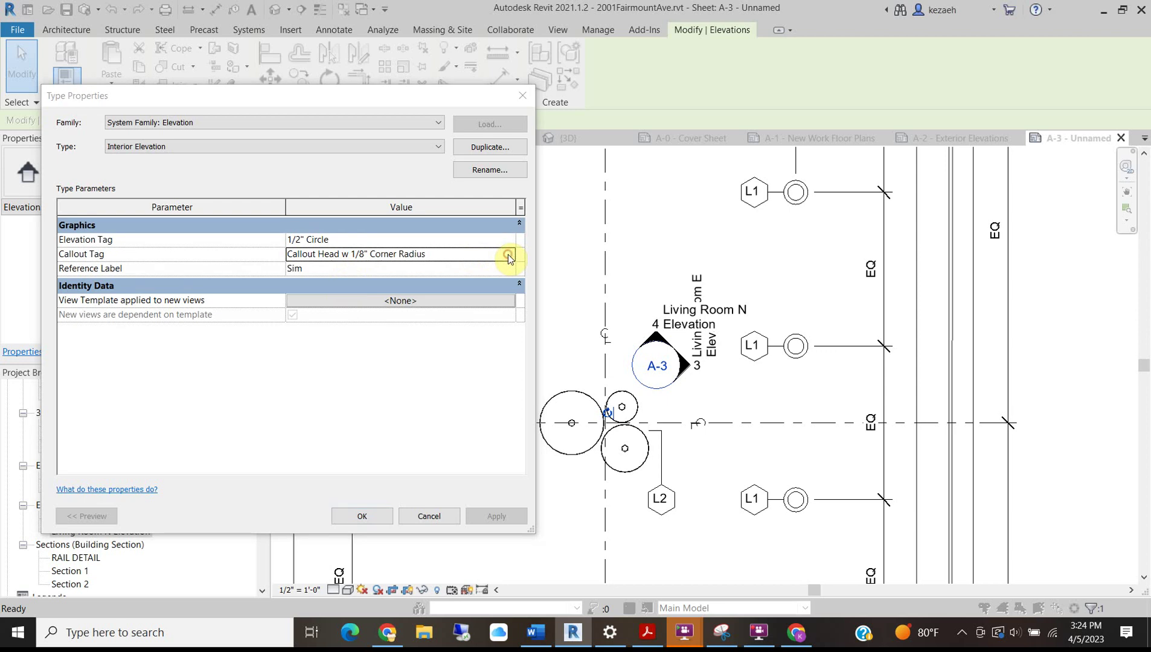
{"action": "left_click", "coordinate": [513, 254]}
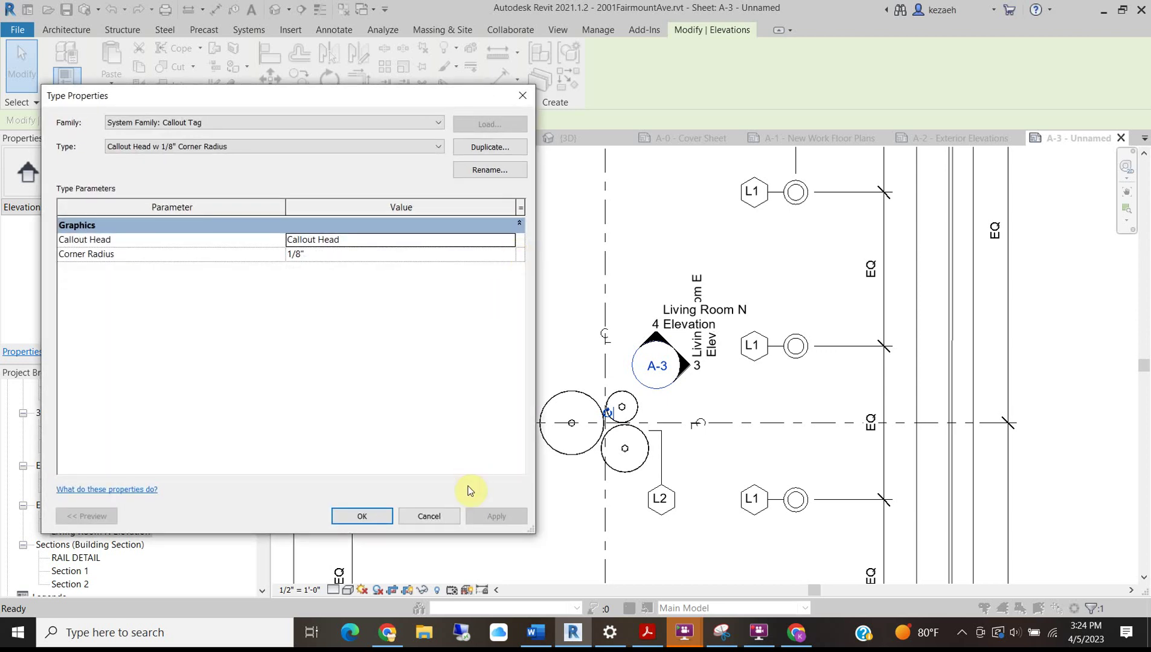
{"action": "left_click", "coordinate": [450, 517]}
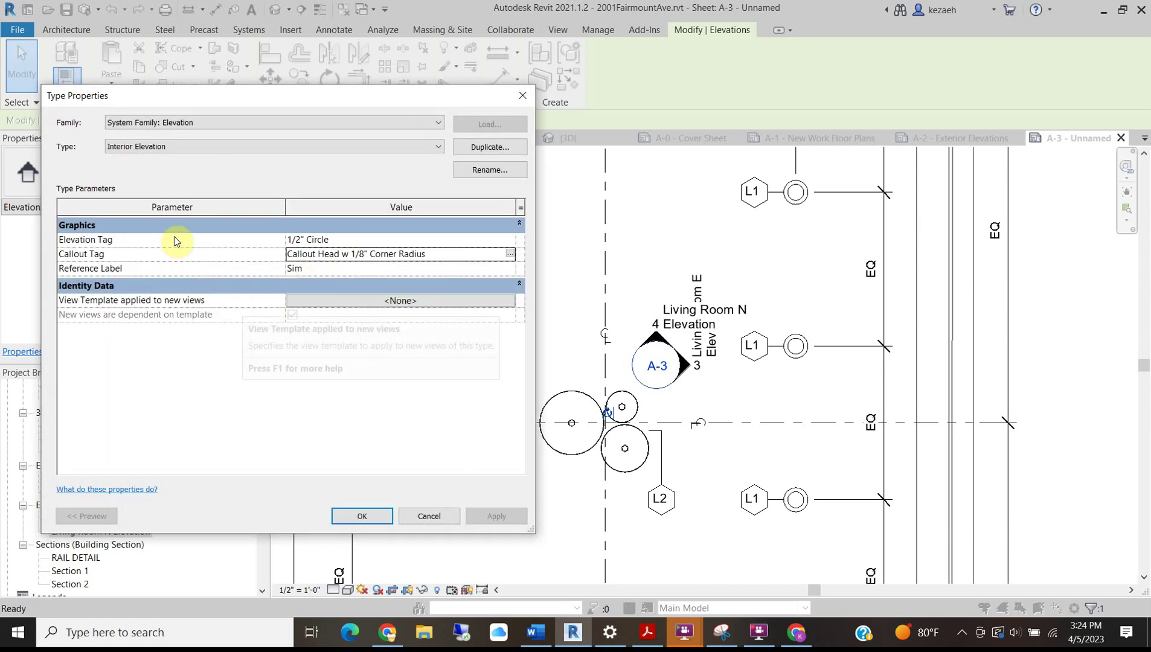
{"action": "left_click", "coordinate": [514, 240]}
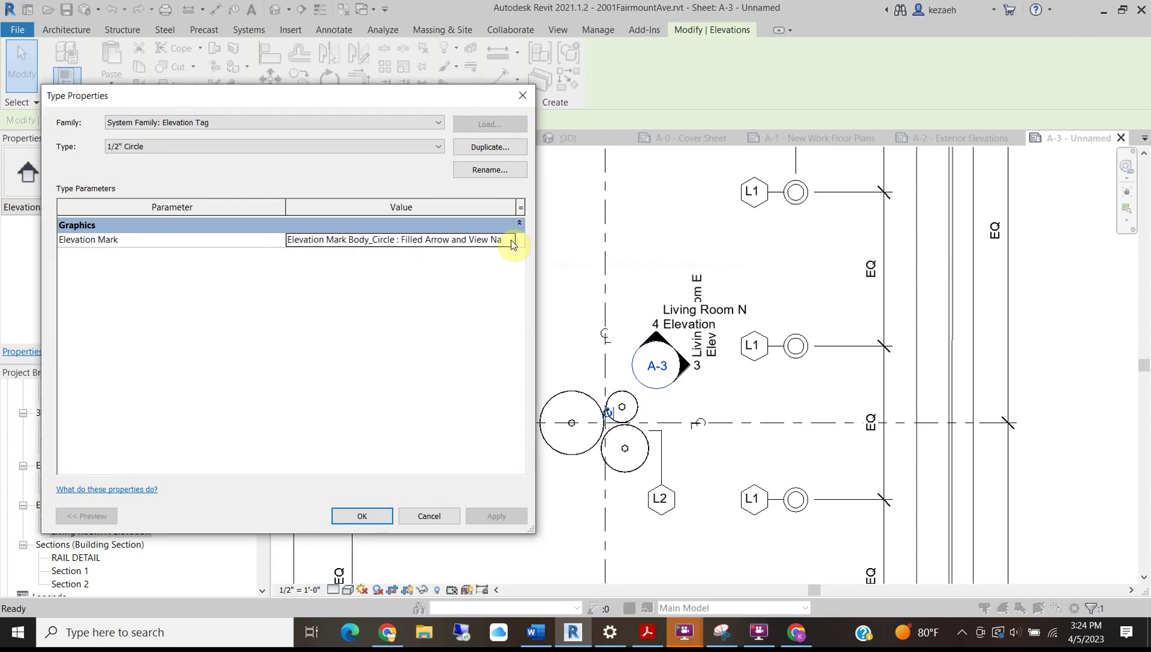
{"action": "left_click_drag", "start_coordinate": [185, 97], "coordinate": [220, 181]}
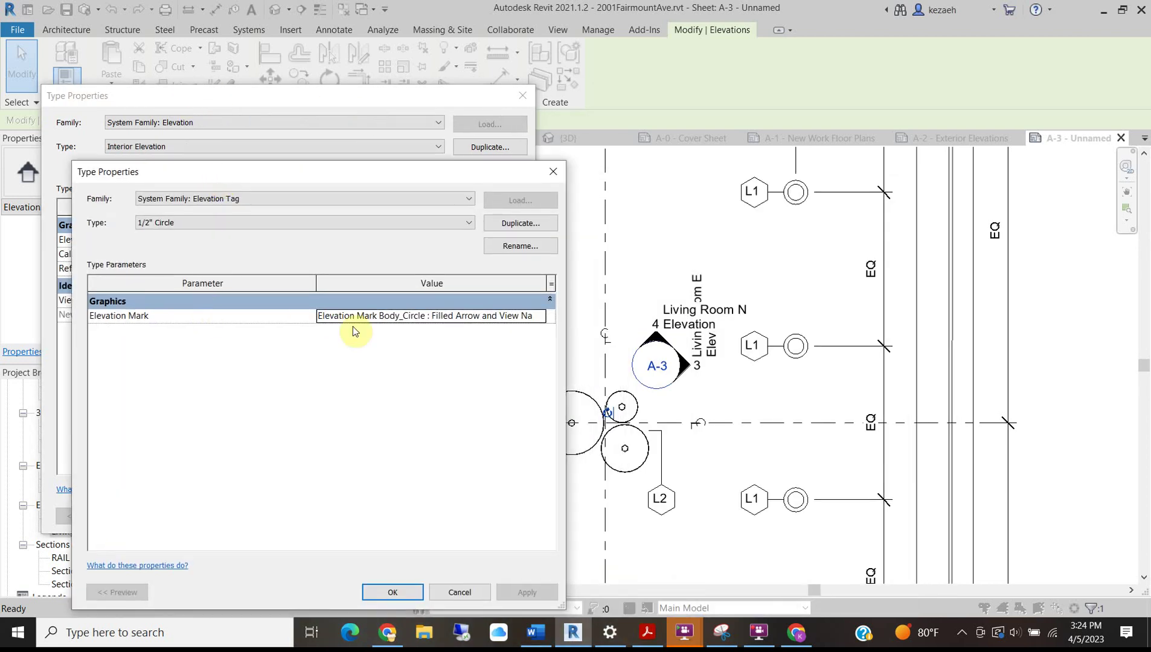
{"action": "left_click", "coordinate": [542, 323]}
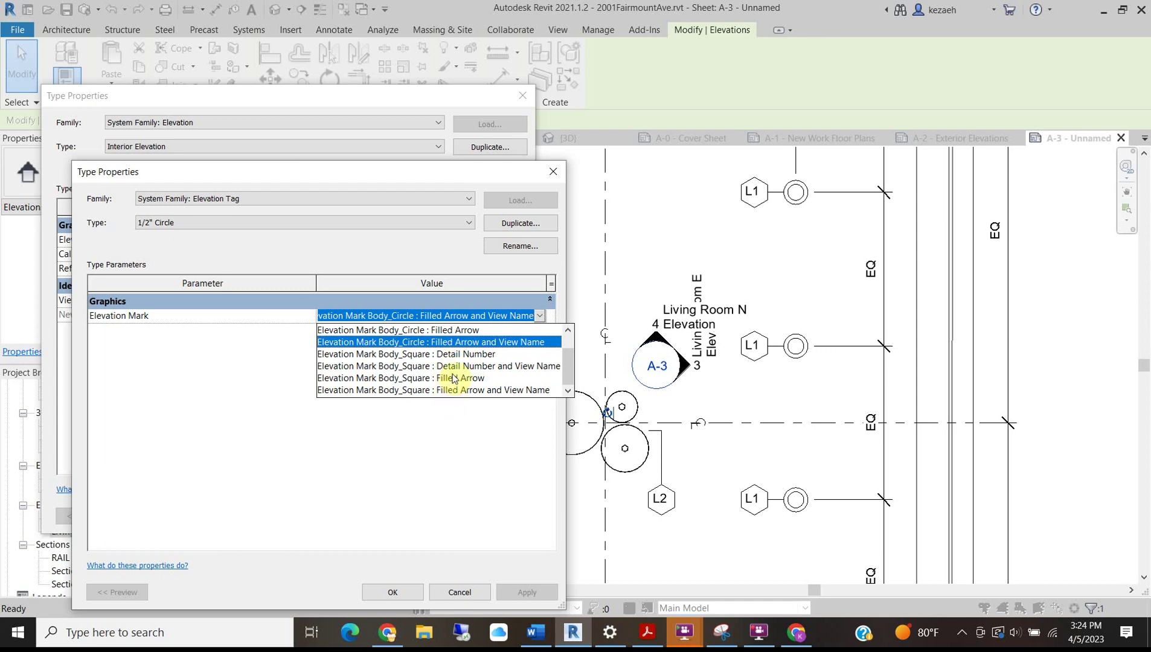
{"action": "left_click", "coordinate": [420, 330]}
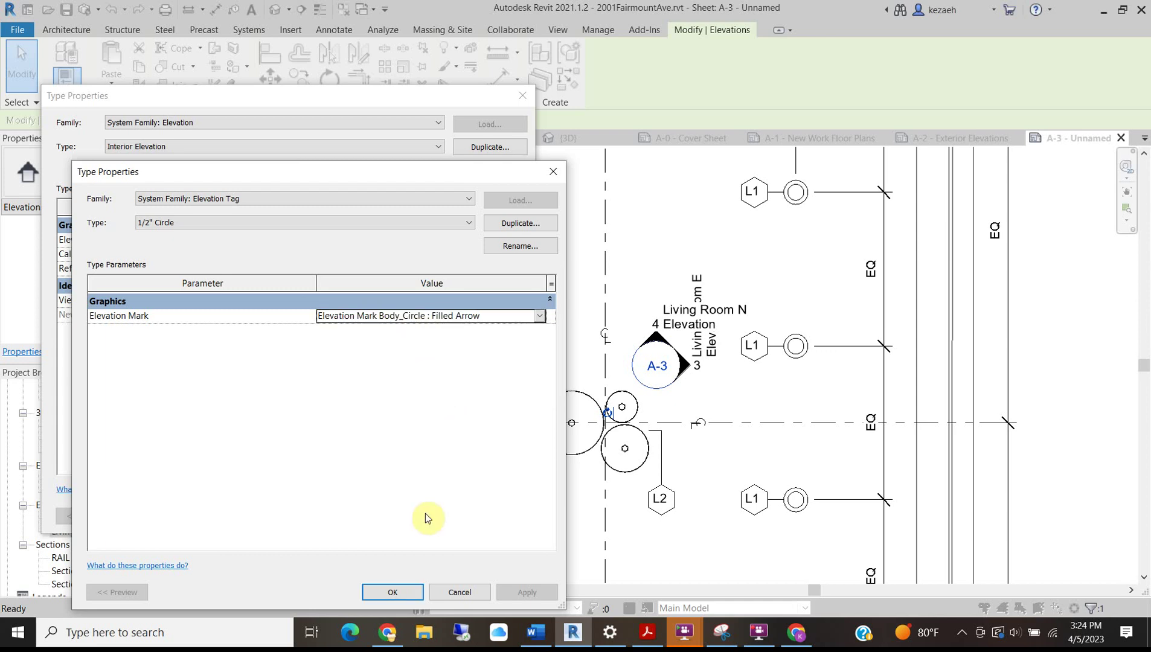
{"action": "left_click", "coordinate": [402, 592]}
{"action": "left_click", "coordinate": [377, 516]}
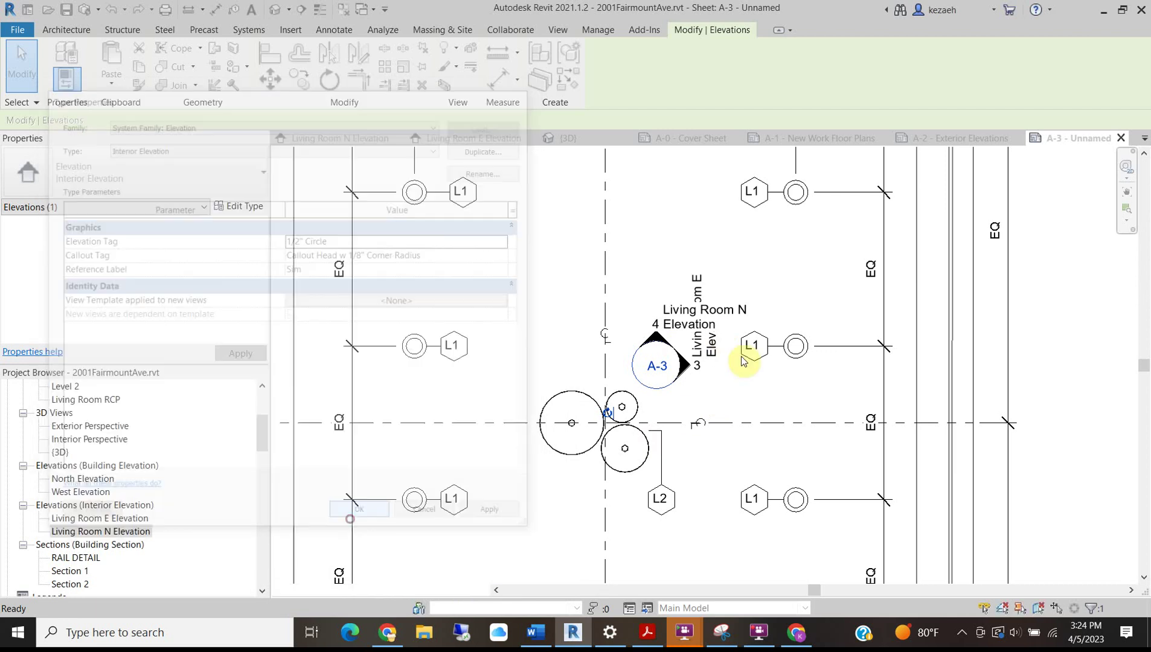
{"action": "left_click", "coordinate": [689, 266]}
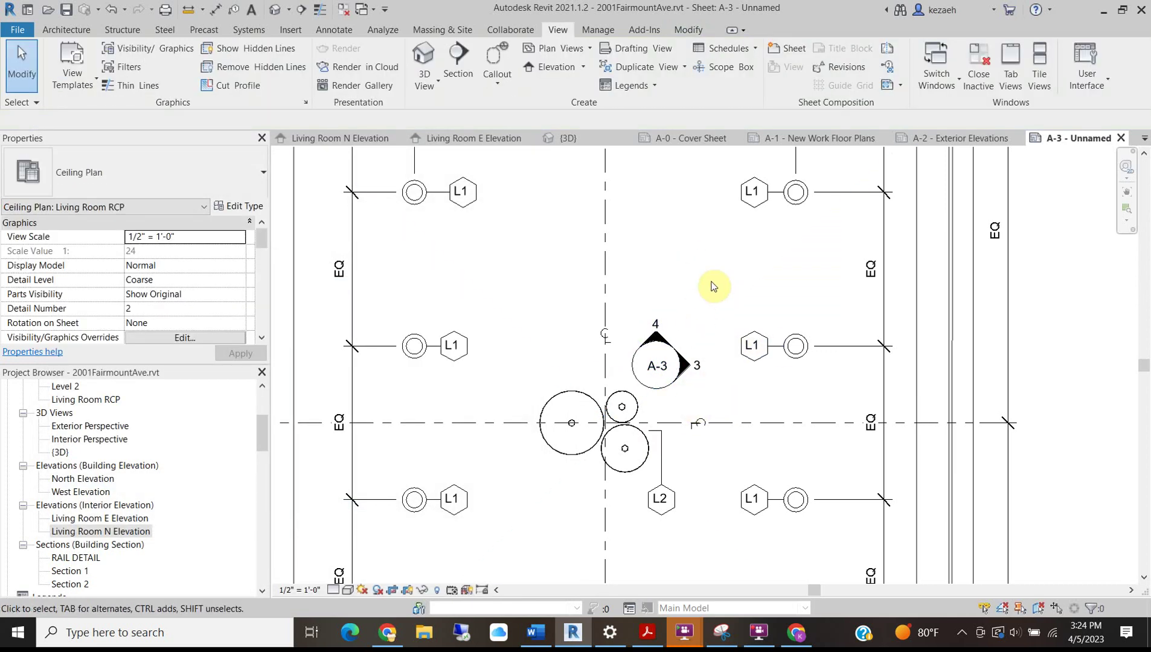
Leave the ceiling plan viewport and move the N Elevation viewport level with E Elevation.
{"action": "scroll", "coordinate": [597, 373], "scroll_direction": "down", "scroll_amount": 5}
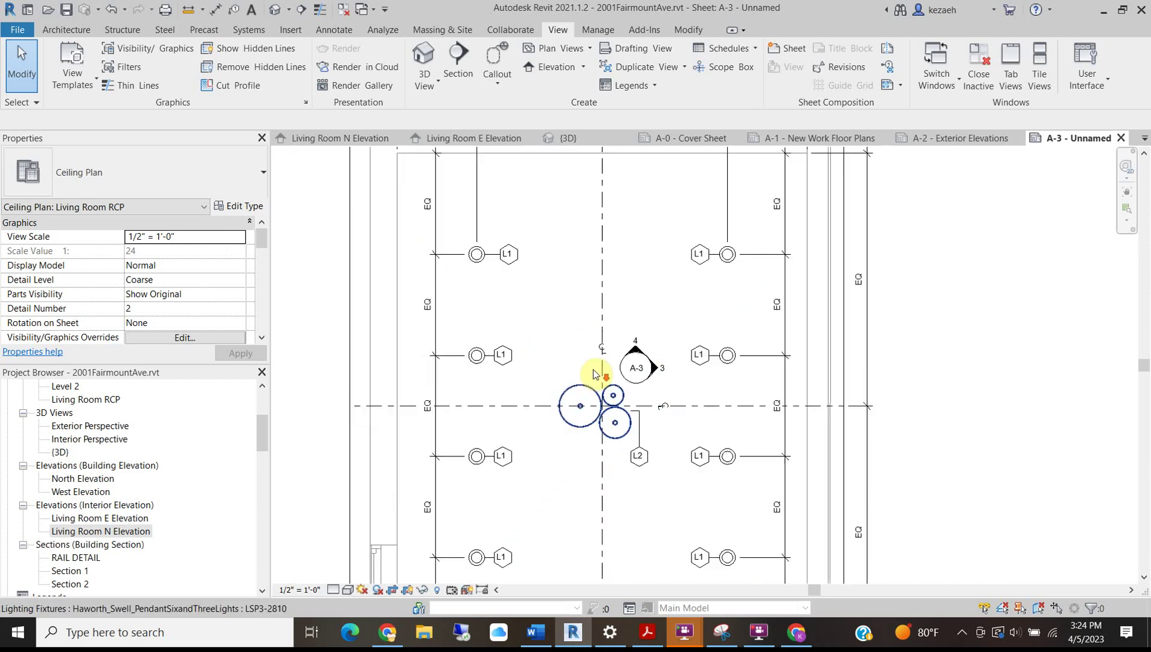
{"action": "double_click", "coordinate": [786, 360]}
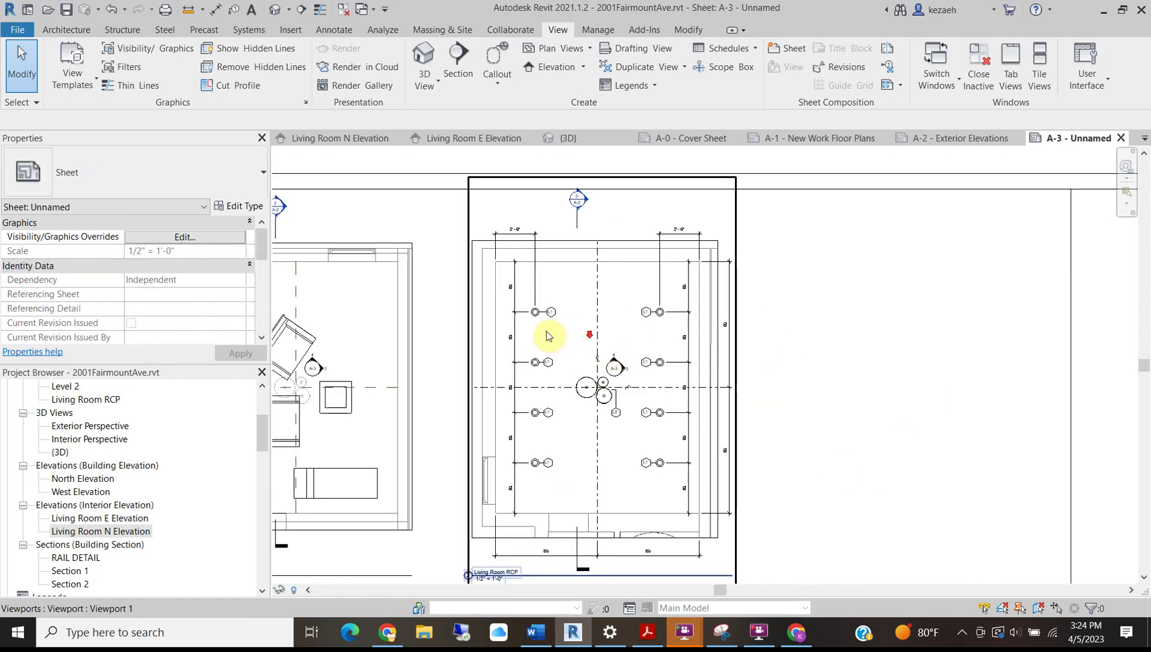
{"action": "scroll", "coordinate": [570, 334], "scroll_direction": "down", "scroll_amount": 3}
{"action": "scroll", "coordinate": [398, 395], "scroll_direction": "up", "scroll_amount": 5}
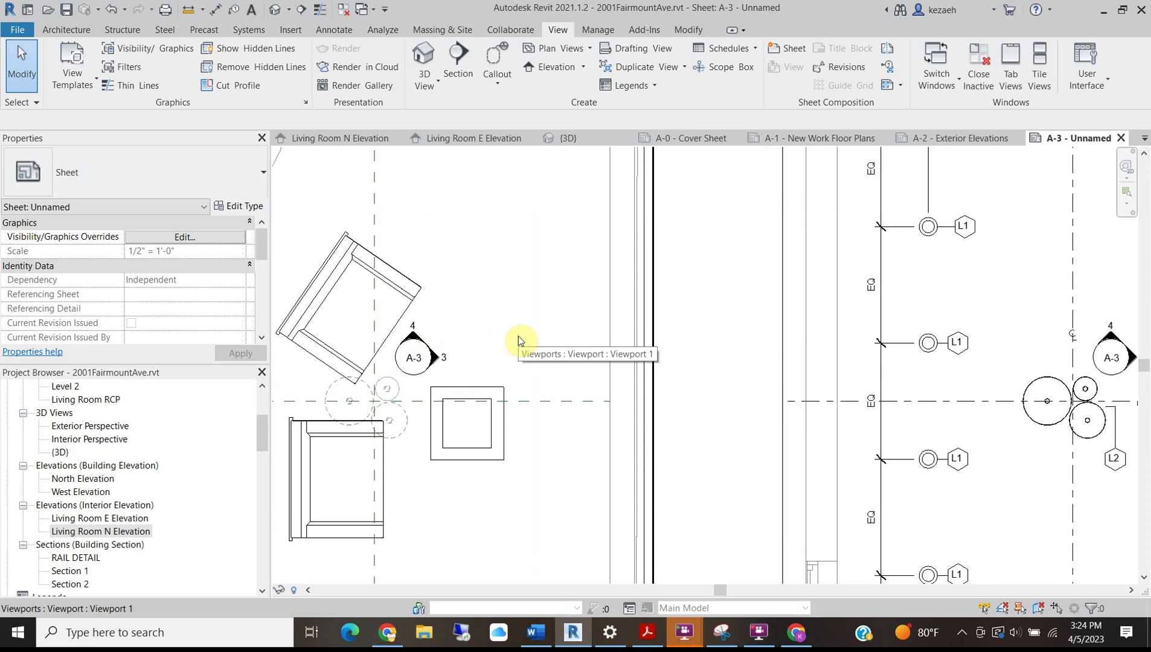
{"action": "scroll", "coordinate": [518, 335], "scroll_direction": "down", "scroll_amount": 5}
{"action": "scroll", "coordinate": [748, 314], "scroll_direction": "up", "scroll_amount": 3}
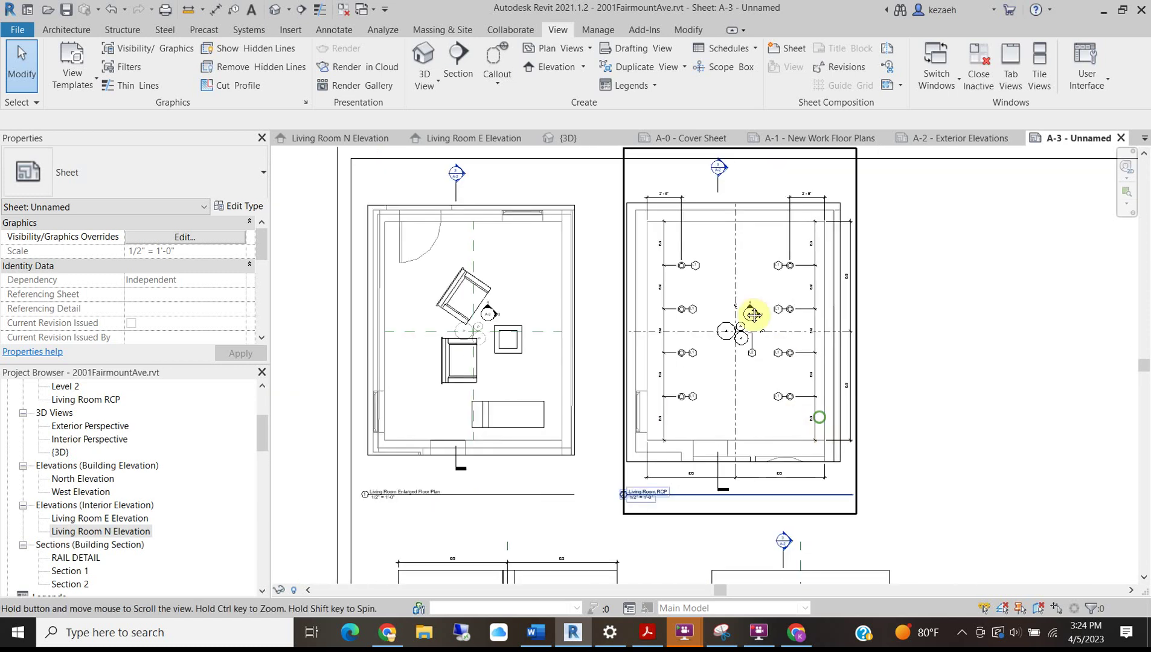
{"action": "scroll", "coordinate": [758, 532], "scroll_direction": "down", "scroll_amount": 3}
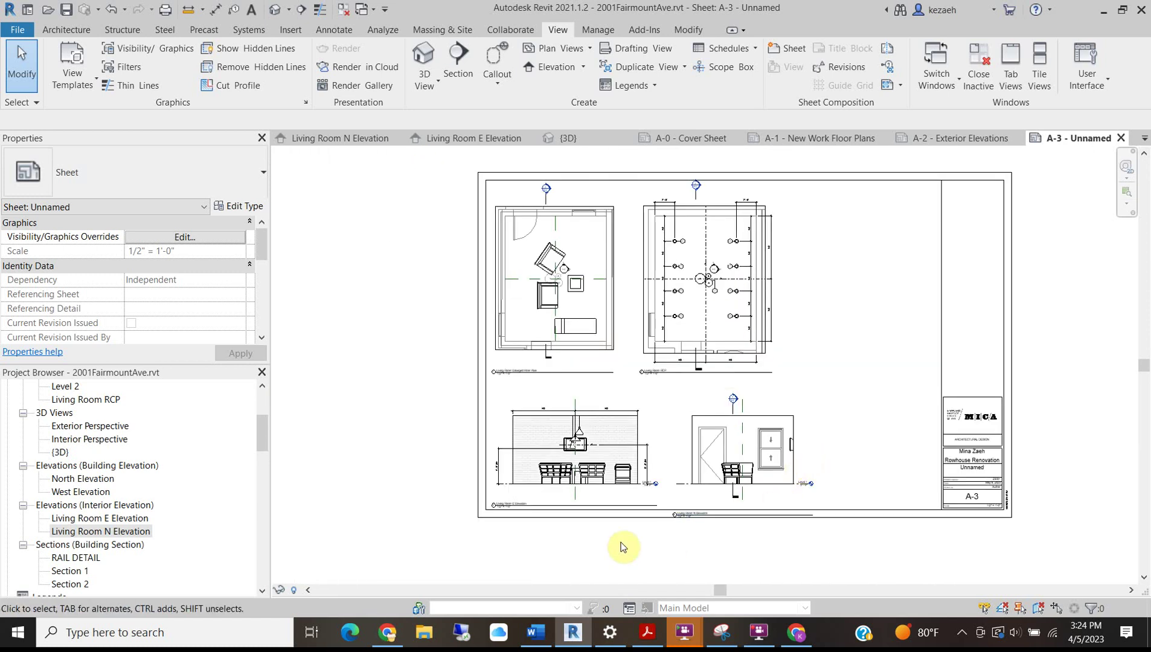
{"action": "scroll", "coordinate": [723, 517], "scroll_direction": "up", "scroll_amount": 3}
{"action": "left_click_drag", "start_coordinate": [853, 512], "coordinate": [865, 491]}
{"action": "left_click", "coordinate": [794, 548]}
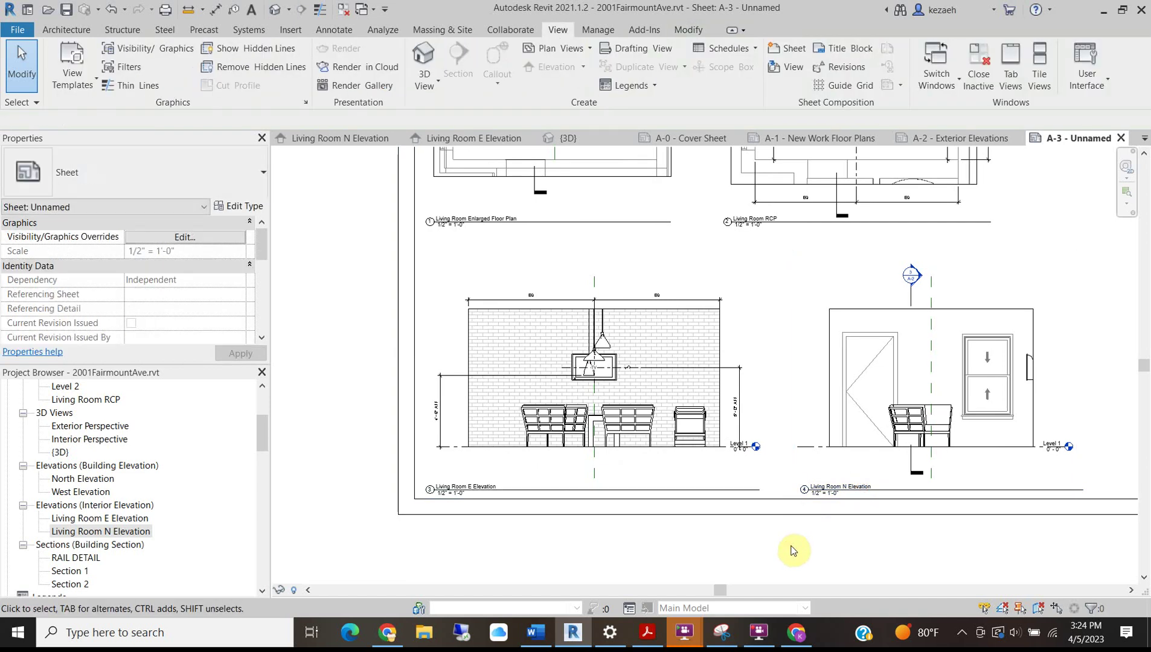
Check the project brief in Word, then return to sheet A-3.
{"action": "scroll", "coordinate": [525, 340], "scroll_direction": "down", "scroll_amount": 4}
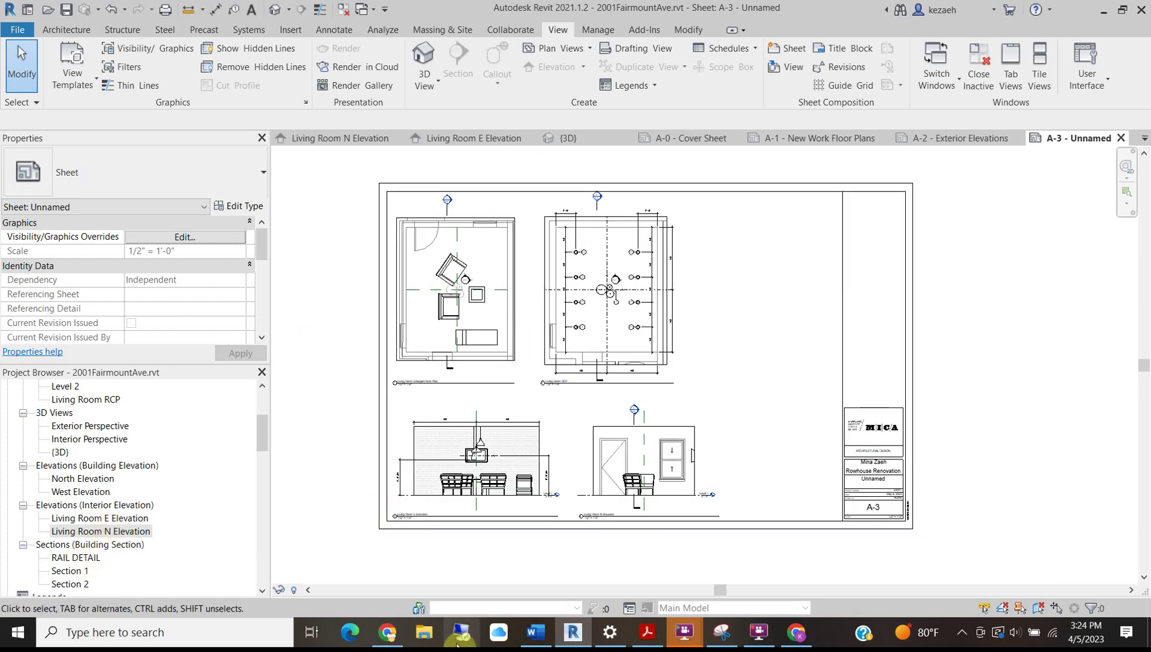
{"action": "left_click", "coordinate": [536, 633]}
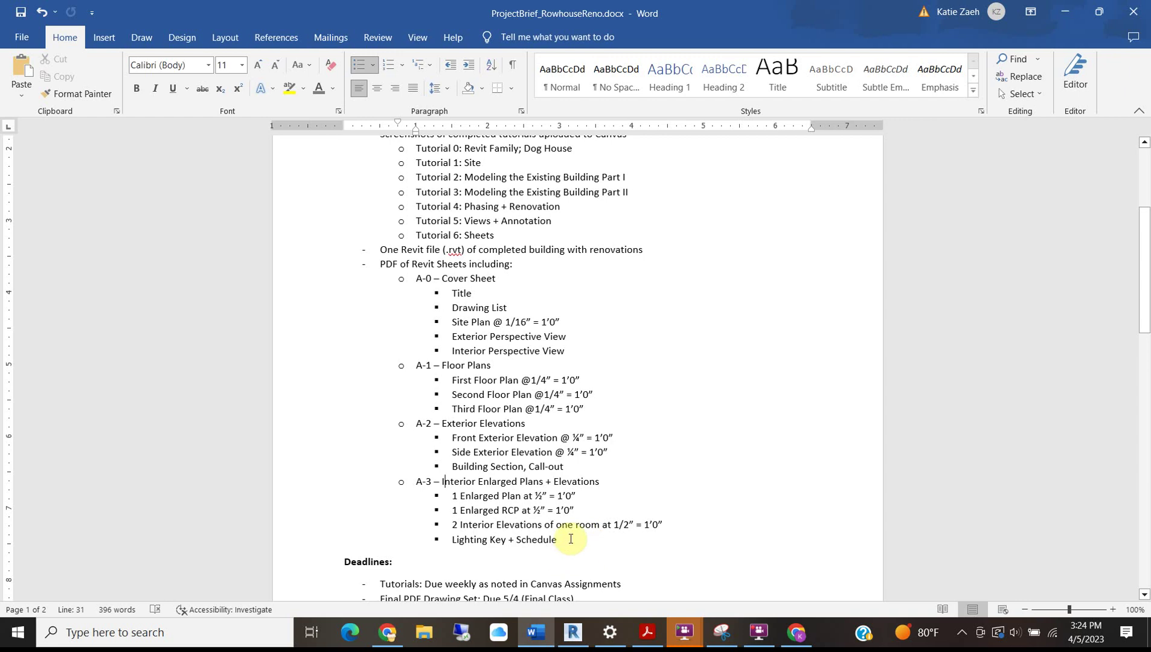
{"action": "left_click", "coordinate": [1065, 12]}
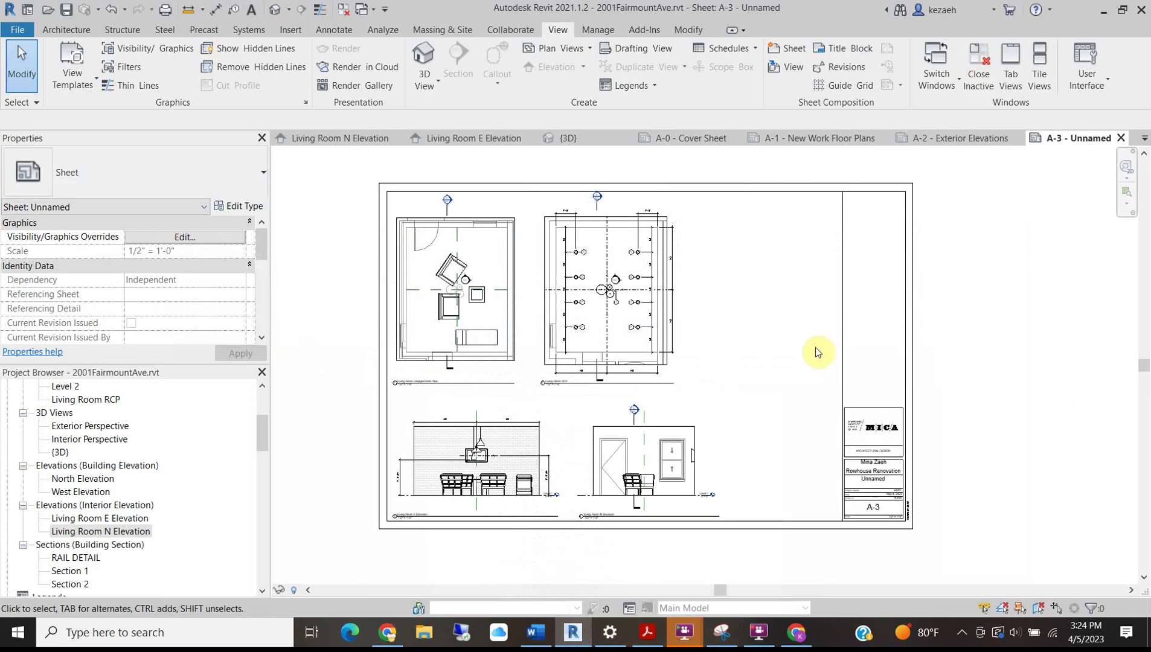
{"action": "scroll", "coordinate": [398, 400], "scroll_direction": "up", "scroll_amount": 3}
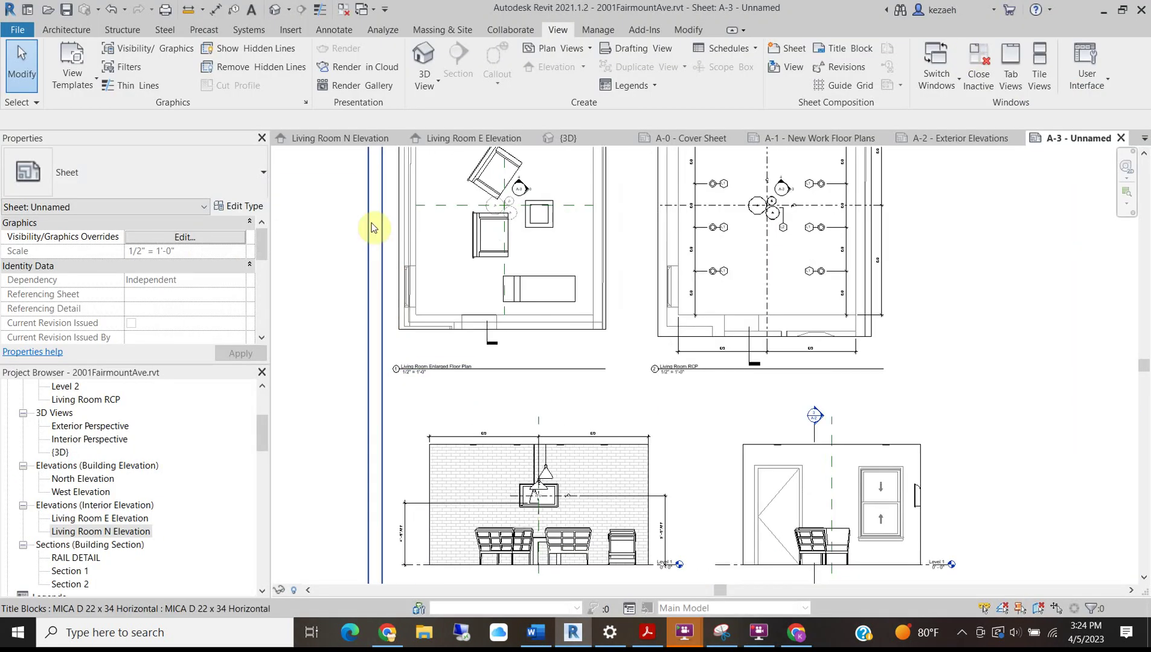
Draw a horizontal and a vertical detail line dividing sheet A-3 into panels.
{"action": "key", "text": "d"}
{"action": "key", "text": "l"}
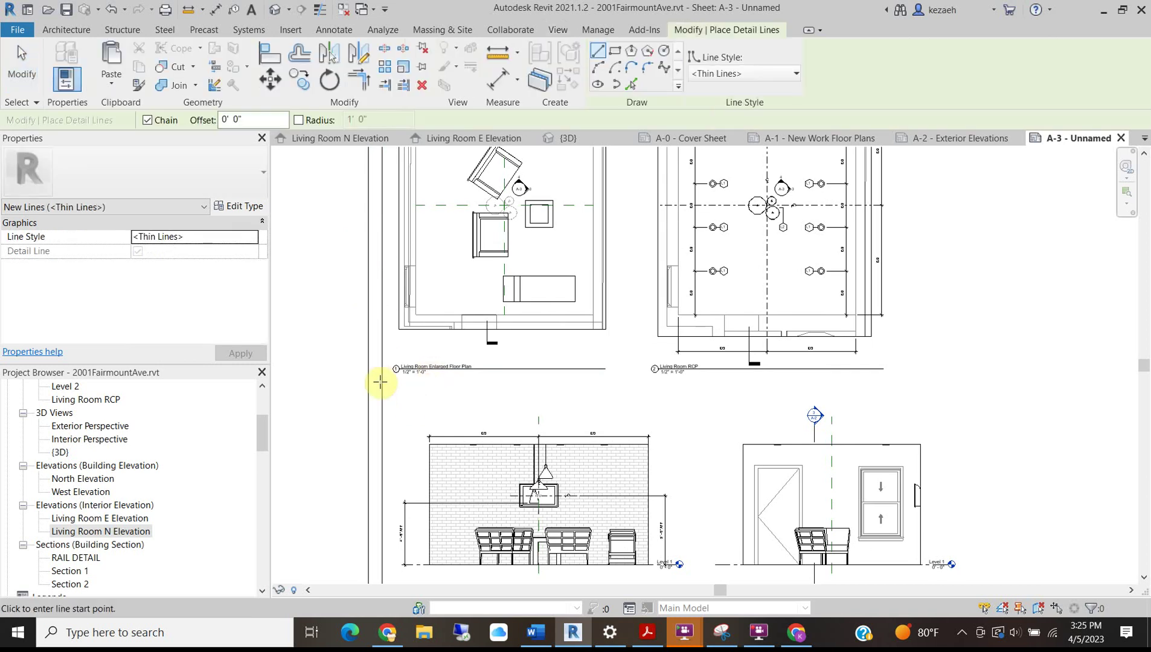
{"action": "left_click", "coordinate": [381, 400]}
{"action": "scroll", "coordinate": [575, 403], "scroll_direction": "down", "scroll_amount": 3}
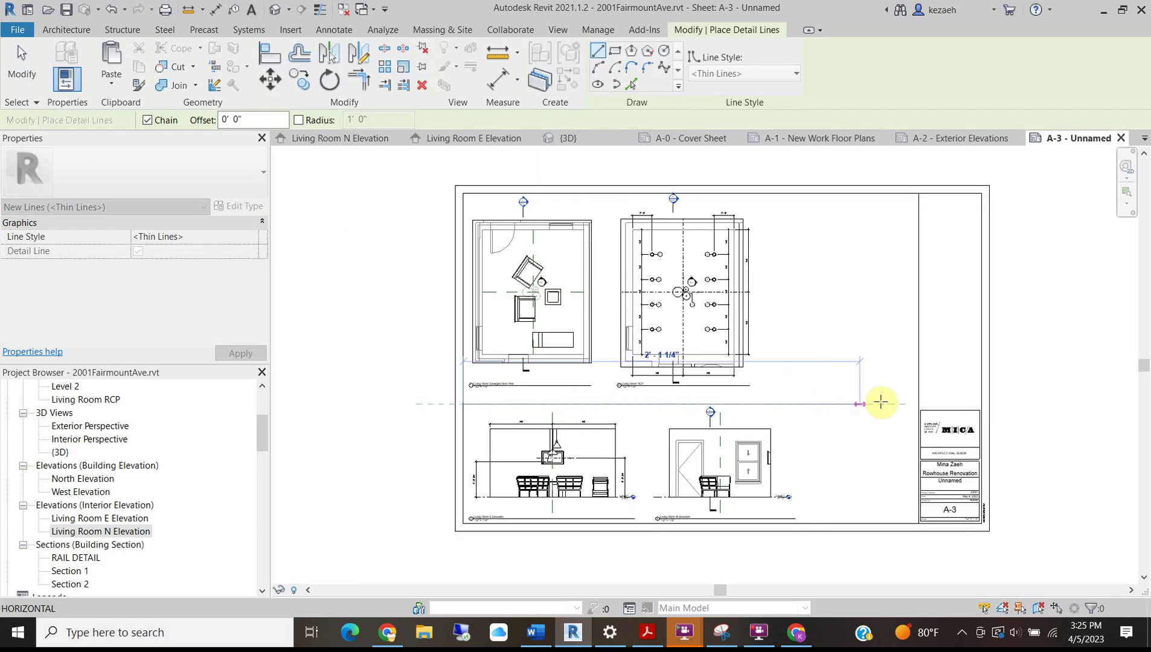
{"action": "left_click", "coordinate": [918, 402]}
{"action": "key", "text": "Escape"}
{"action": "left_click", "coordinate": [610, 194]}
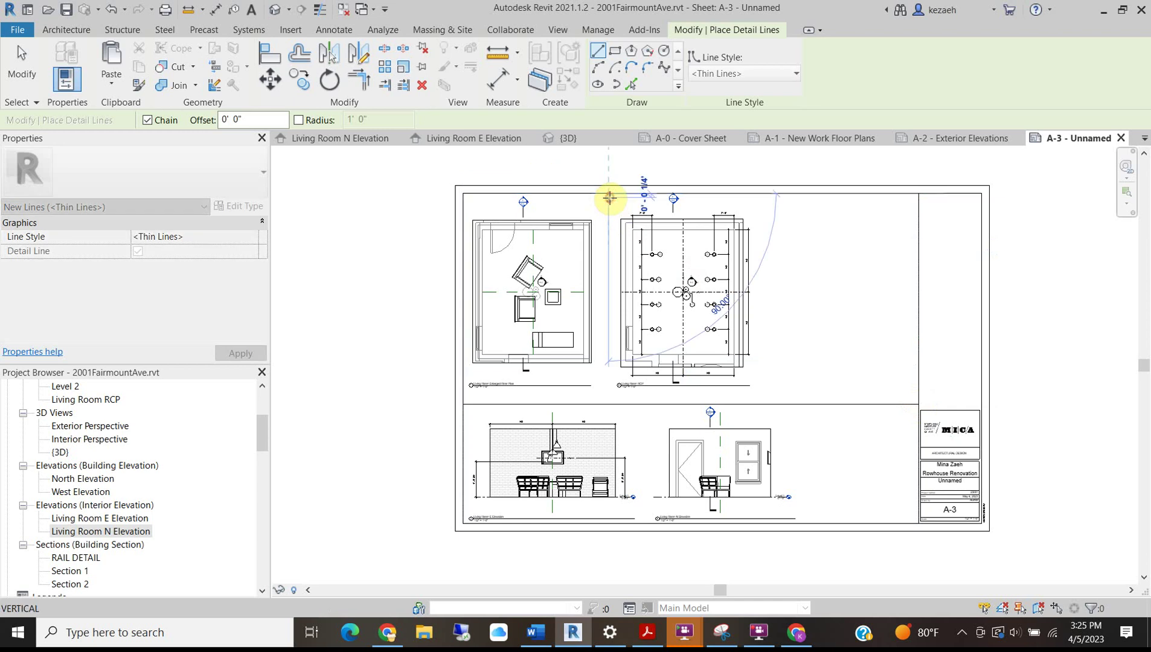
{"action": "left_click", "coordinate": [609, 524]}
{"action": "key", "text": "Escape"}
{"action": "key", "text": "Escape"}
{"action": "scroll", "coordinate": [604, 453], "scroll_direction": "up", "scroll_amount": 3}
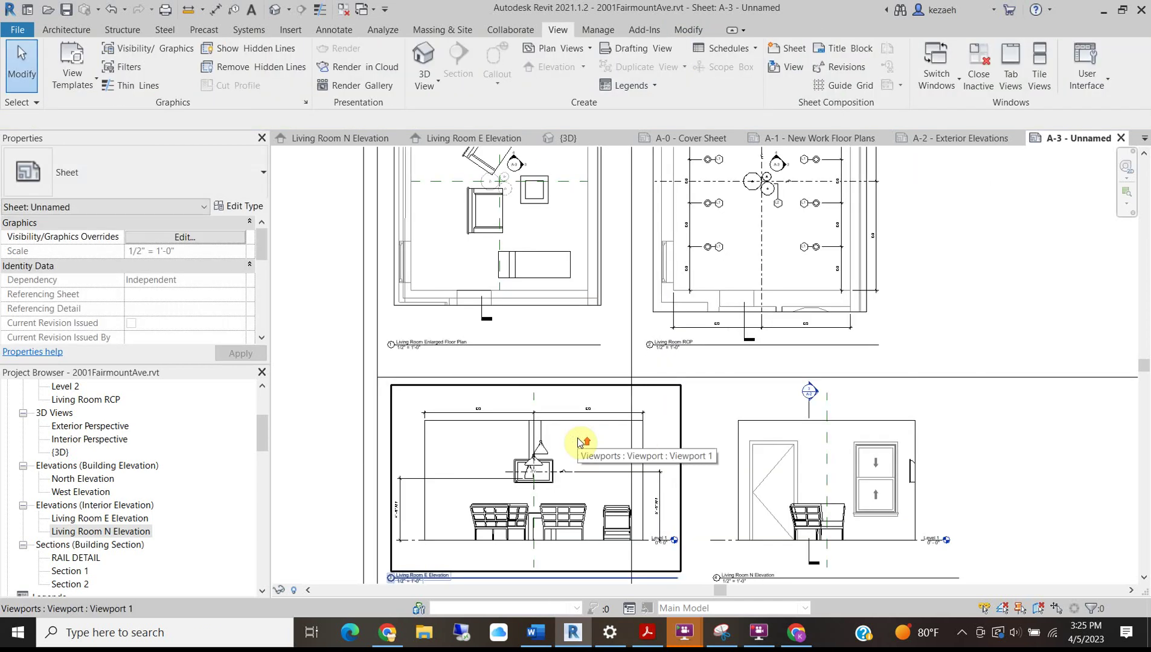
{"action": "scroll", "coordinate": [603, 302], "scroll_direction": "down", "scroll_amount": 2}
Shift the RCP viewport and vertical divider right, then swap N Elevation to lower-left, E to lower-right.
{"action": "left_click_drag", "start_coordinate": [603, 309], "coordinate": [661, 308]}
{"action": "left_click_drag", "start_coordinate": [586, 308], "coordinate": [616, 310]}
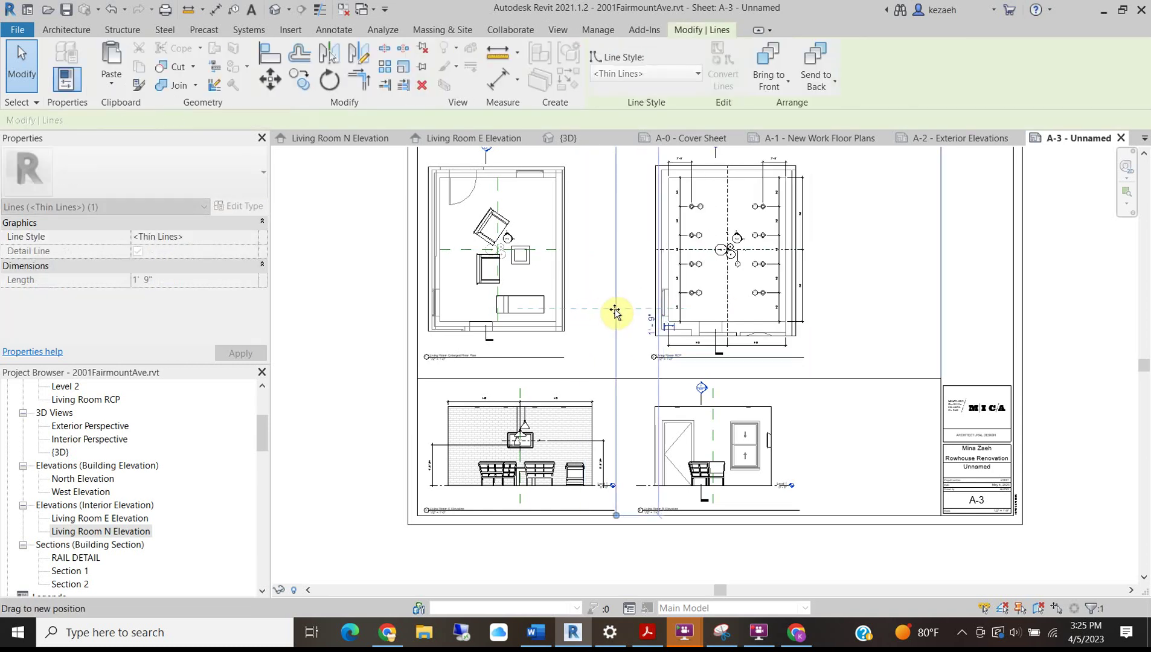
{"action": "left_click_drag", "start_coordinate": [507, 480], "coordinate": [828, 476]}
{"action": "left_click", "coordinate": [682, 455]}
{"action": "left_click_drag", "start_coordinate": [682, 454], "coordinate": [467, 457]}
{"action": "left_click", "coordinate": [302, 310]}
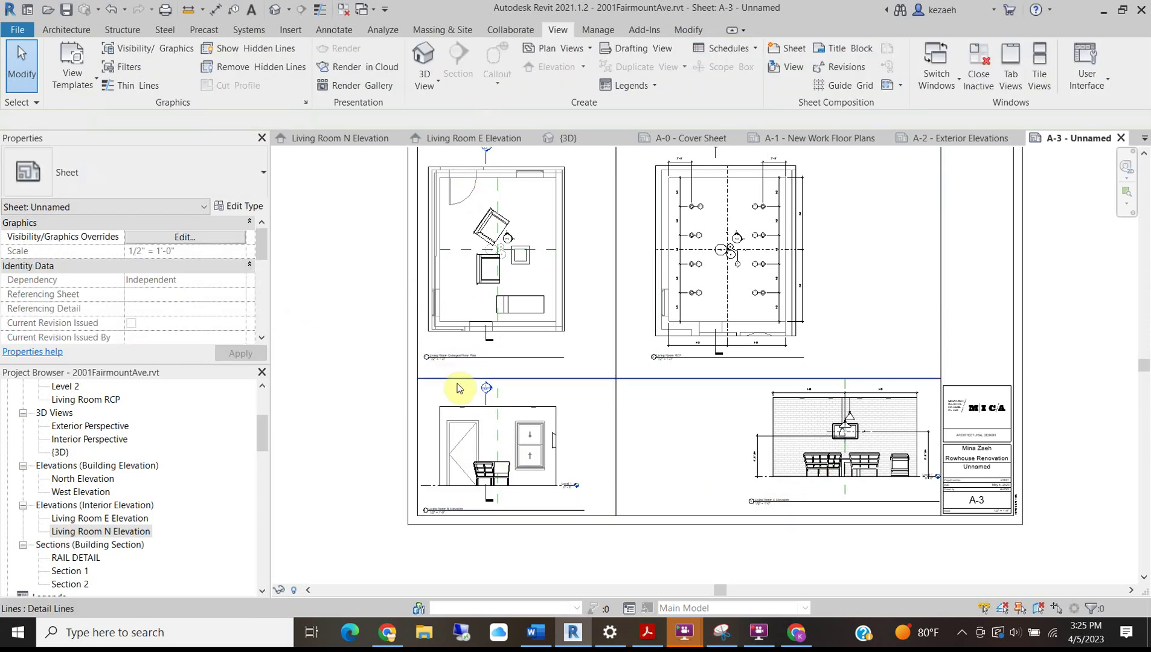
Reposition the E Elevation viewport further left, under the RCP and beside N Elevation.
{"action": "middle_click_drag", "start_coordinate": [507, 299], "coordinate": [519, 348]}
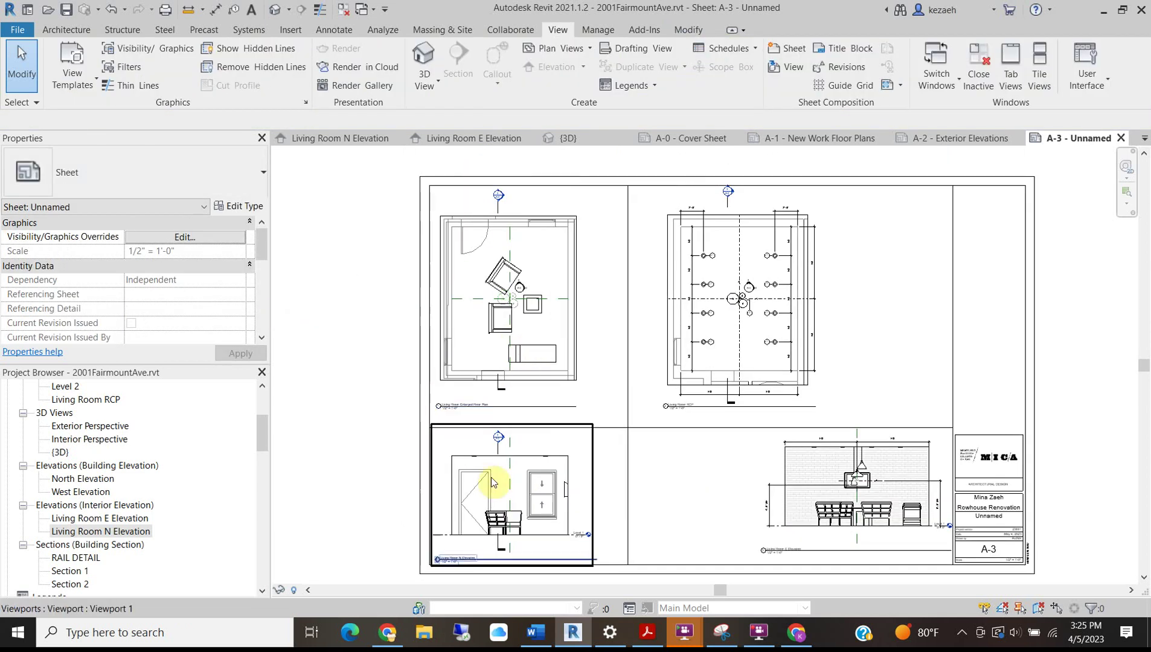
{"action": "left_click", "coordinate": [527, 480]}
{"action": "left_click", "coordinate": [333, 444]}
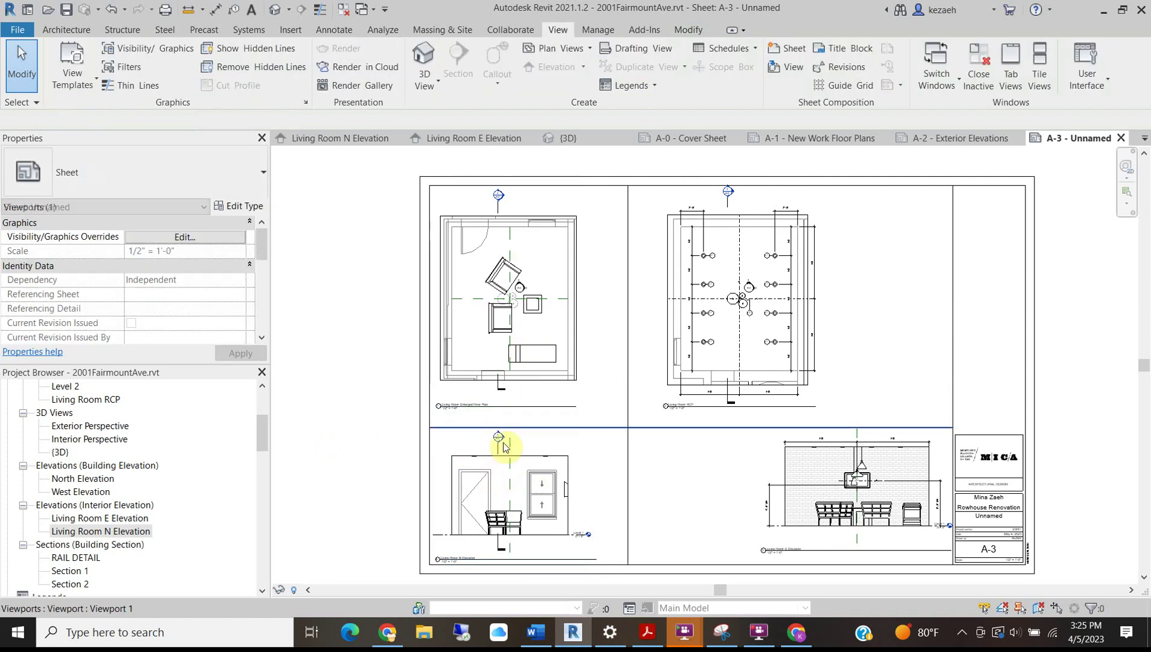
{"action": "scroll", "coordinate": [459, 514], "scroll_direction": "up", "scroll_amount": 3}
{"action": "middle_click_drag", "start_coordinate": [495, 467], "coordinate": [555, 354]}
{"action": "middle_click_drag", "start_coordinate": [1060, 393], "coordinate": [827, 385]}
{"action": "left_click", "coordinate": [809, 397]}
{"action": "left_click_drag", "start_coordinate": [809, 397], "coordinate": [738, 391]}
{"action": "scroll", "coordinate": [734, 387], "scroll_direction": "down", "scroll_amount": 2}
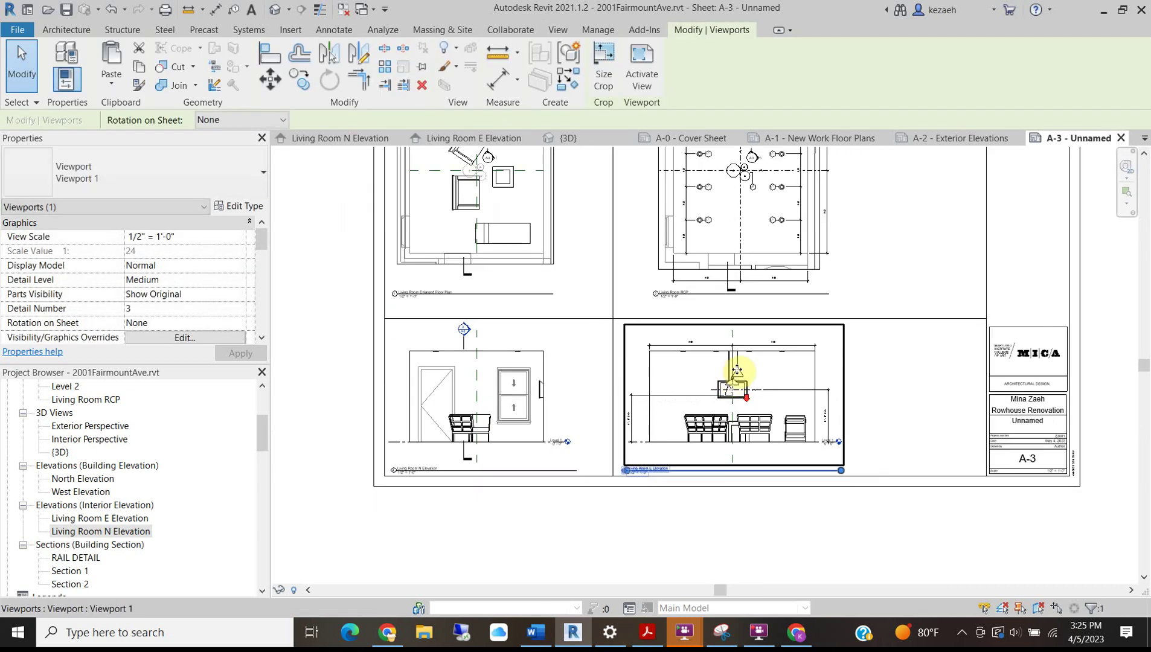
{"action": "middle_click_drag", "start_coordinate": [743, 379], "coordinate": [731, 388]}
{"action": "left_click", "coordinate": [966, 410]}
{"action": "mouse_move", "coordinate": [675, 416]}
{"action": "left_mouse_down"}
{"action": "mouse_move", "coordinate": [674, 452]}
{"action": "mouse_move", "coordinate": [668, 420]}
{"action": "left_mouse_up"}
{"action": "left_click", "coordinate": [863, 345]}
{"action": "middle_click_drag", "start_coordinate": [841, 308], "coordinate": [800, 408]}
{"action": "scroll", "coordinate": [817, 323], "scroll_direction": "down", "scroll_amount": 2}
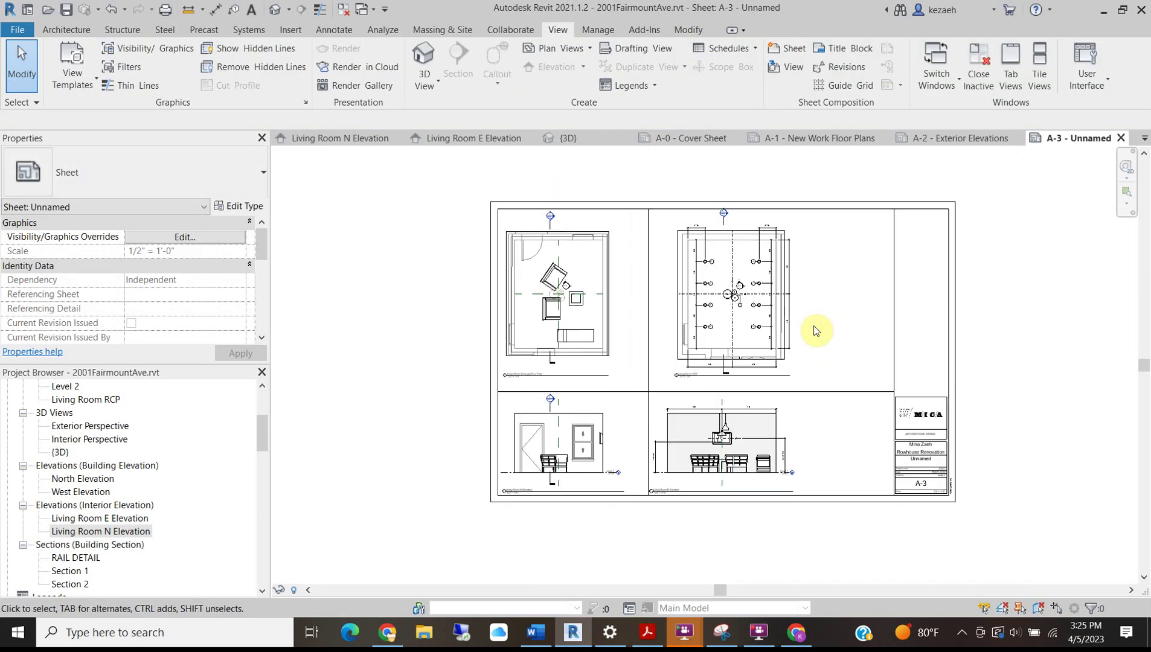
{"action": "key", "text": "d"}
{"action": "key", "text": "l"}
{"action": "left_click", "coordinate": [801, 208]}
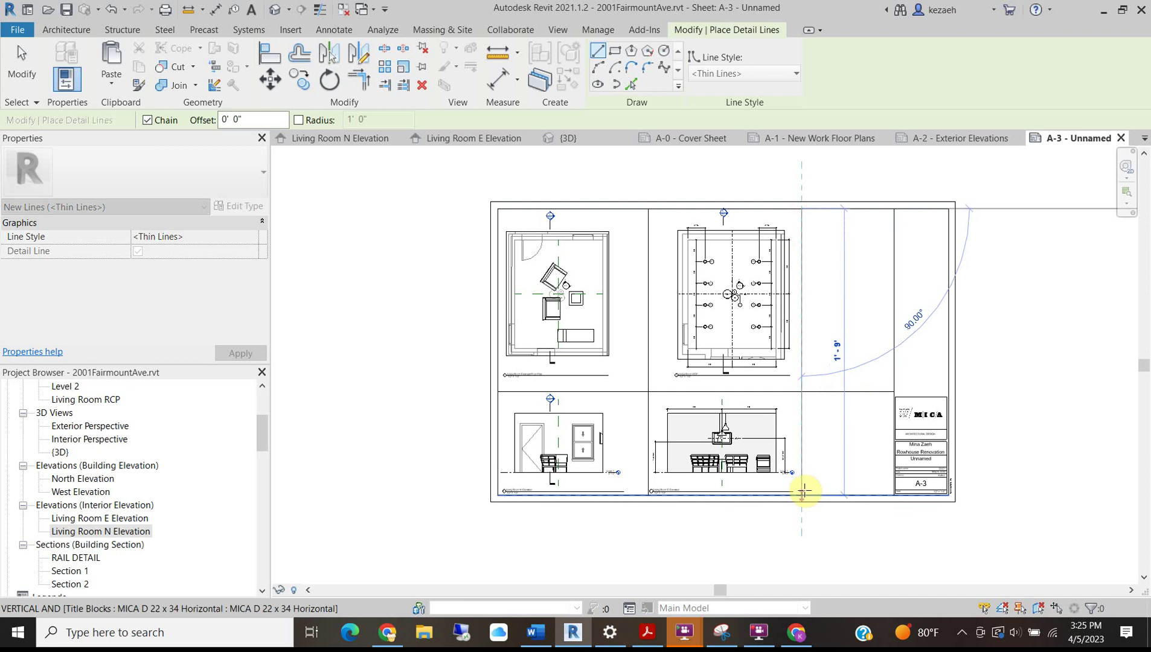
{"action": "left_click", "coordinate": [804, 489]}
{"action": "key", "text": "Escape"}
{"action": "key", "text": "Escape"}
{"action": "left_click", "coordinate": [820, 394]}
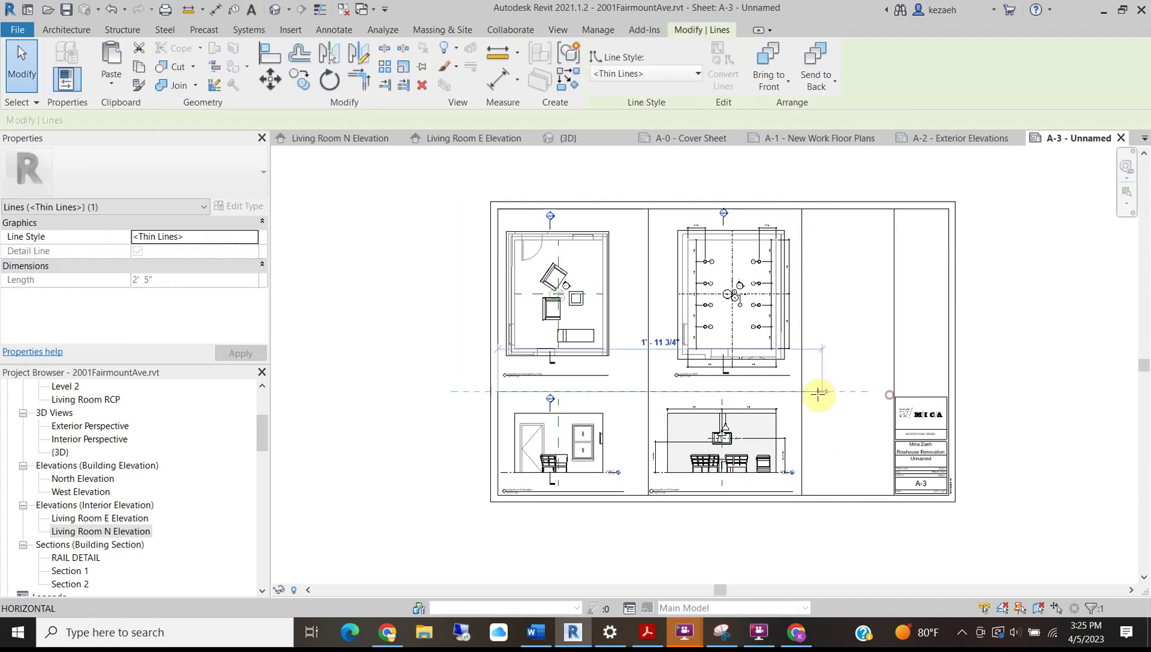
{"action": "key", "text": "Escape"}
{"action": "scroll", "coordinate": [520, 503], "scroll_direction": "up", "scroll_amount": 3}
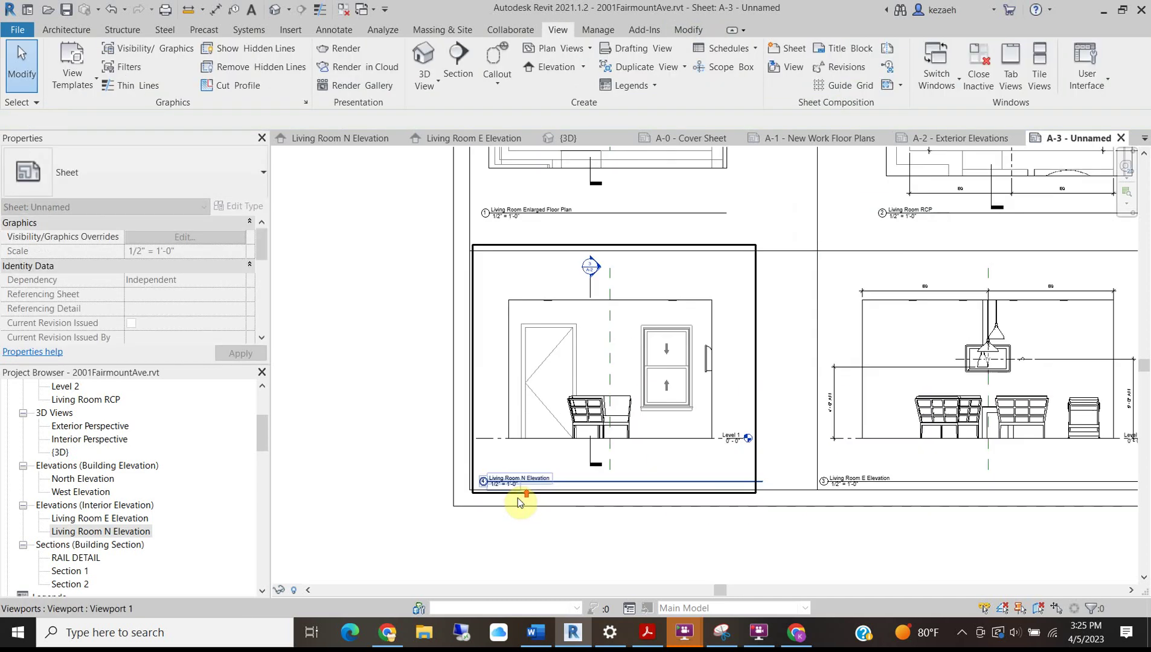
{"action": "scroll", "coordinate": [462, 372], "scroll_direction": "down", "scroll_amount": 3}
{"action": "left_click", "coordinate": [390, 354]}
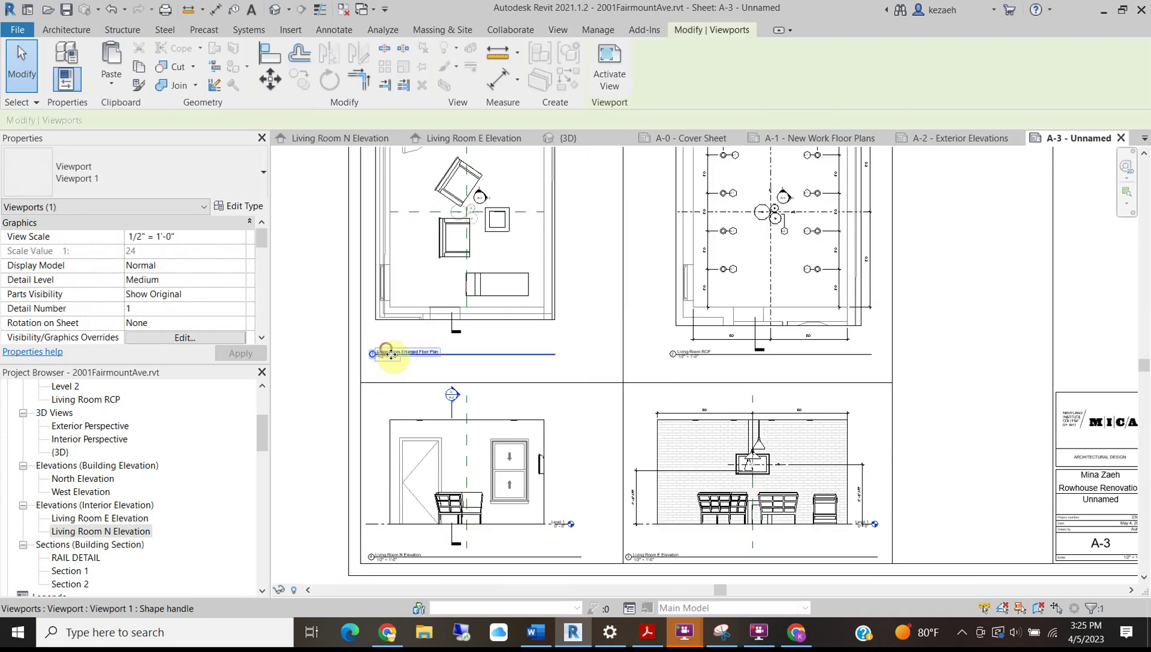
{"action": "scroll", "coordinate": [617, 398], "scroll_direction": "up", "scroll_amount": 2}
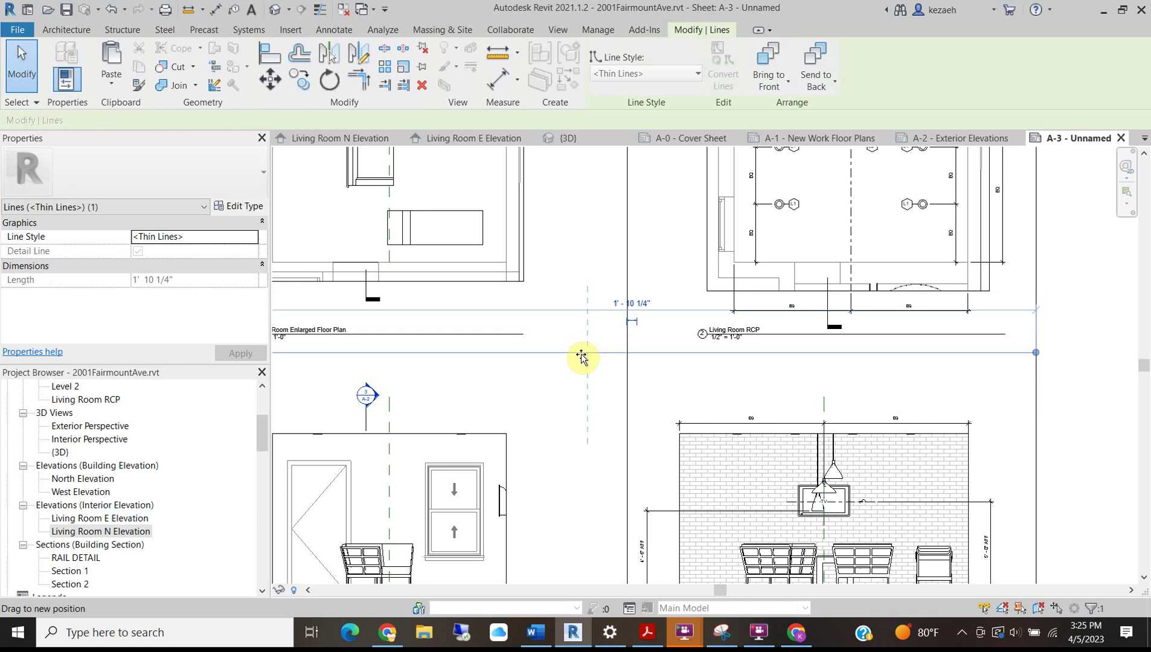
{"action": "scroll", "coordinate": [624, 383], "scroll_direction": "up", "scroll_amount": 3}
{"action": "scroll", "coordinate": [525, 362], "scroll_direction": "down", "scroll_amount": 4}
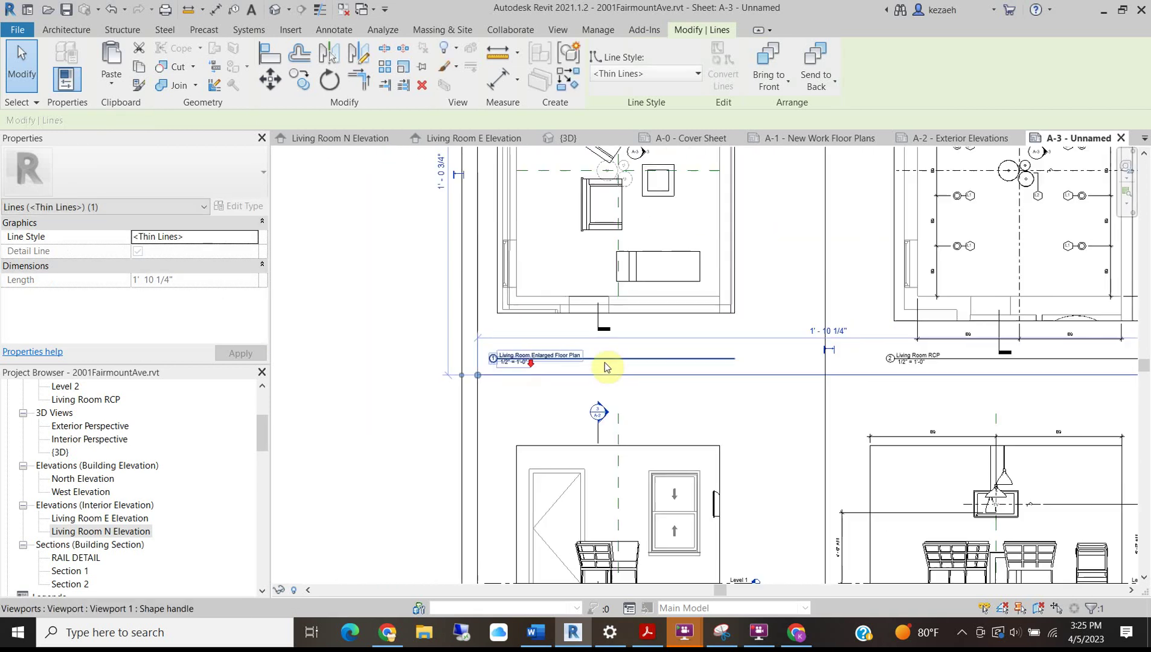
{"action": "left_click", "coordinate": [722, 342]}
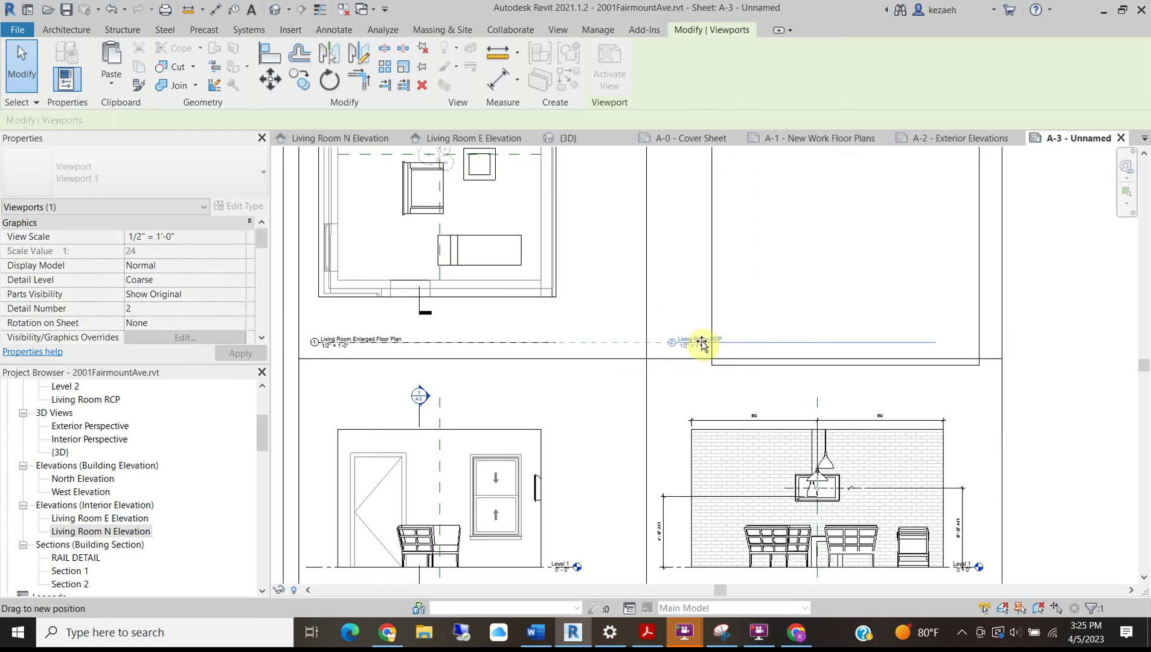
{"action": "scroll", "coordinate": [682, 362], "scroll_direction": "down", "scroll_amount": 4}
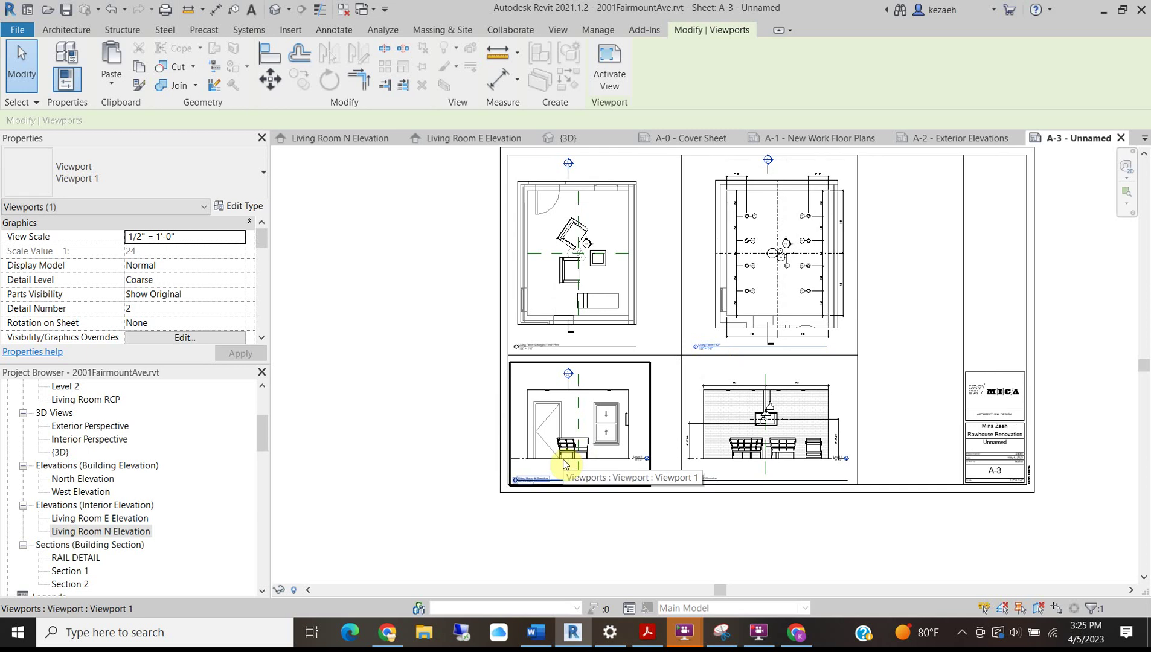
{"action": "scroll", "coordinate": [669, 487], "scroll_direction": "up", "scroll_amount": 5}
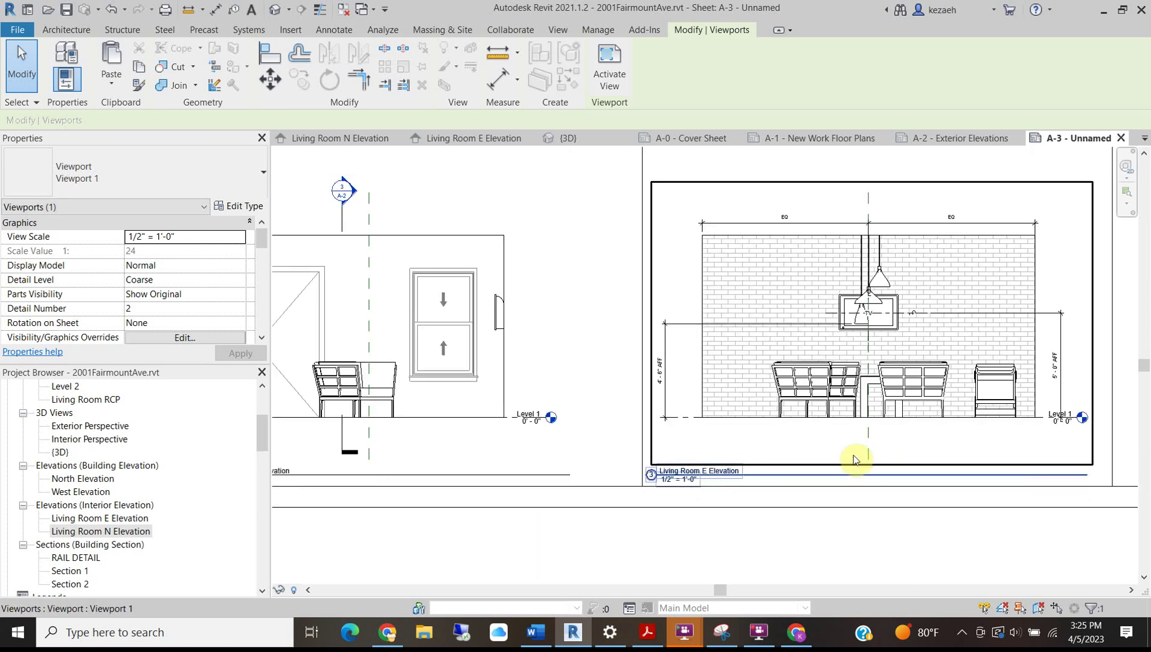
{"action": "middle_click_drag", "start_coordinate": [656, 470], "coordinate": [742, 470]}
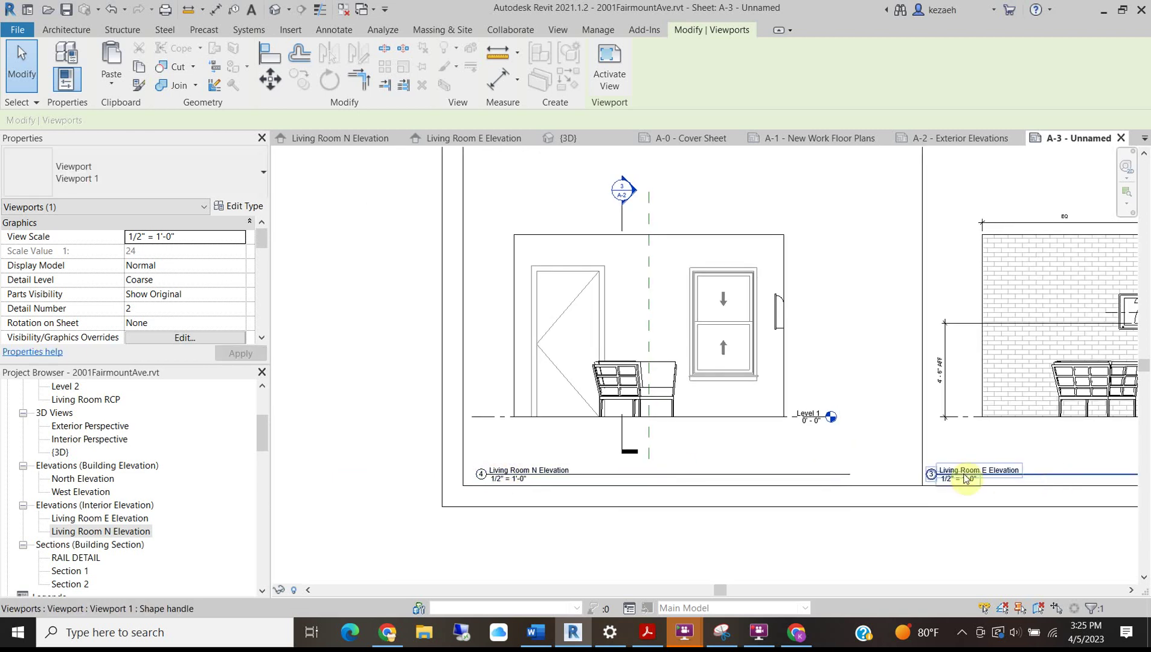
{"action": "scroll", "coordinate": [967, 479], "scroll_direction": "up", "scroll_amount": 1}
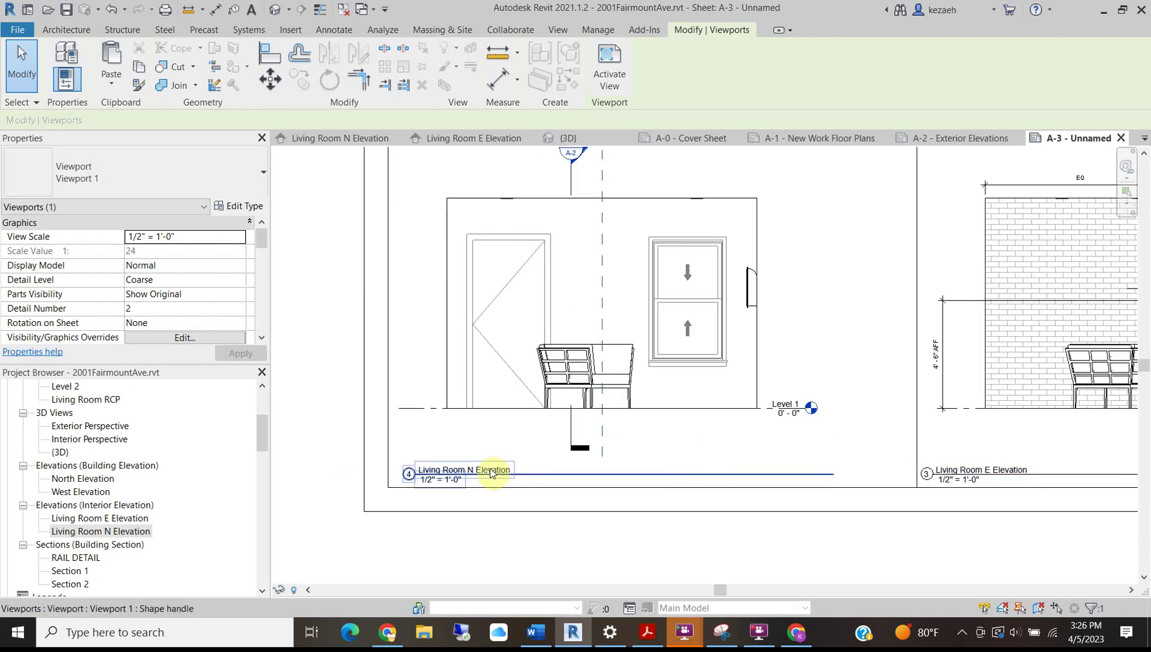
Give Living Room N Elevation detail number 3 and Living Room E Elevation detail number 4.
{"action": "left_click", "coordinate": [950, 470]}
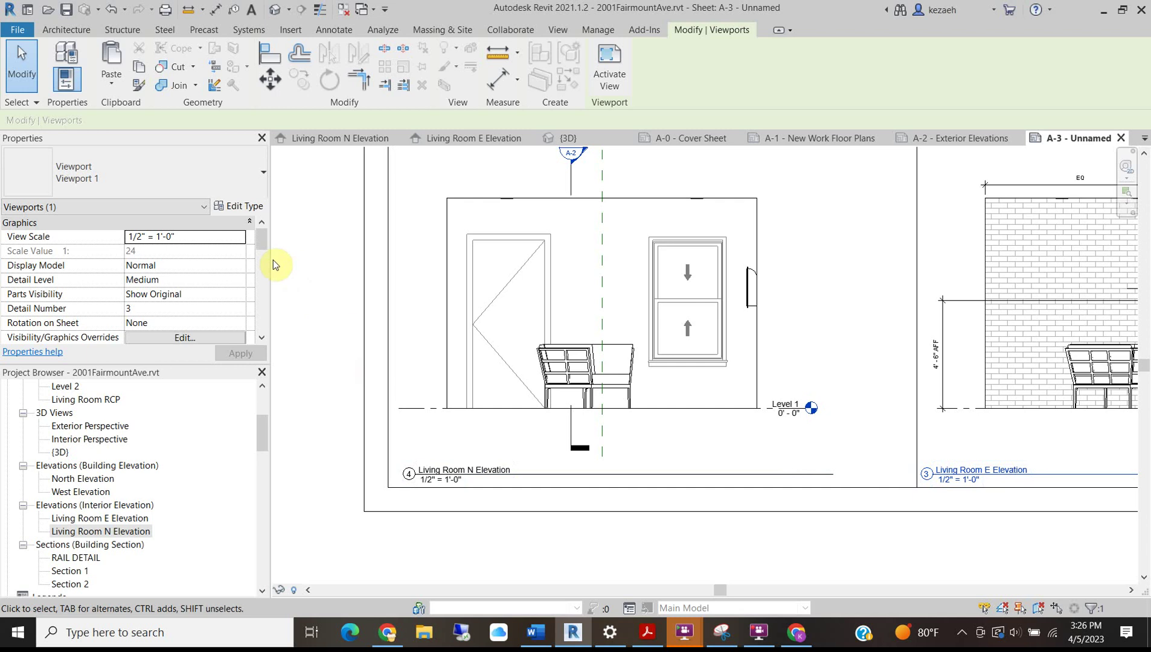
{"action": "left_click", "coordinate": [148, 312]}
{"action": "type", "text": "6"}
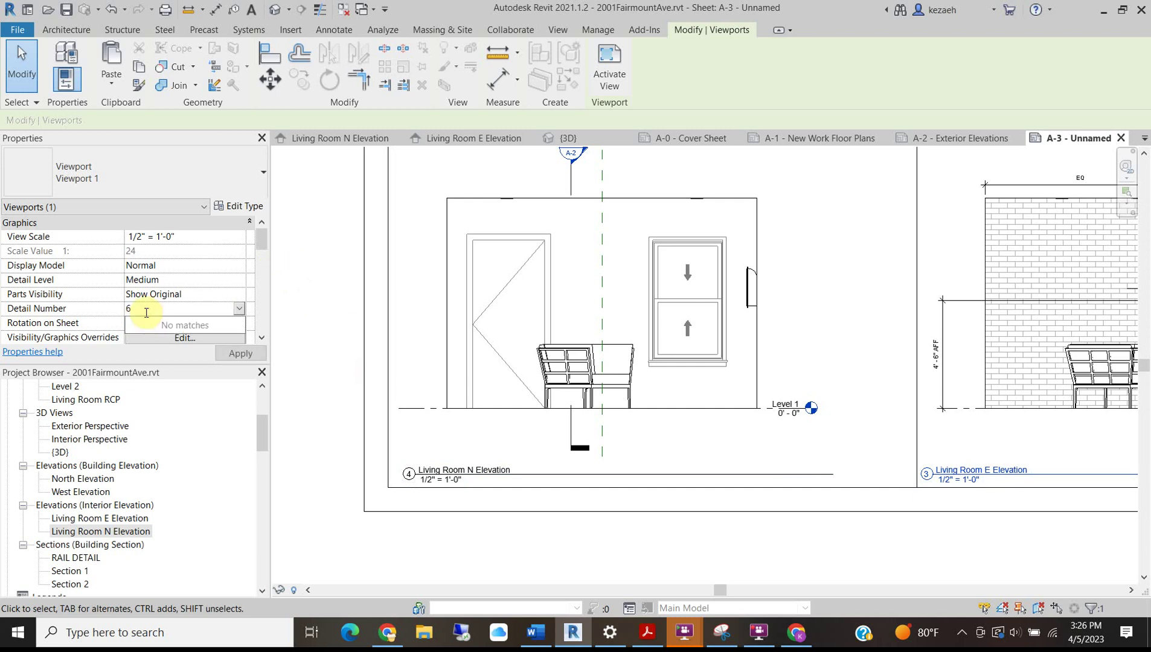
{"action": "left_click", "coordinate": [423, 470]}
{"action": "left_click", "coordinate": [142, 308]}
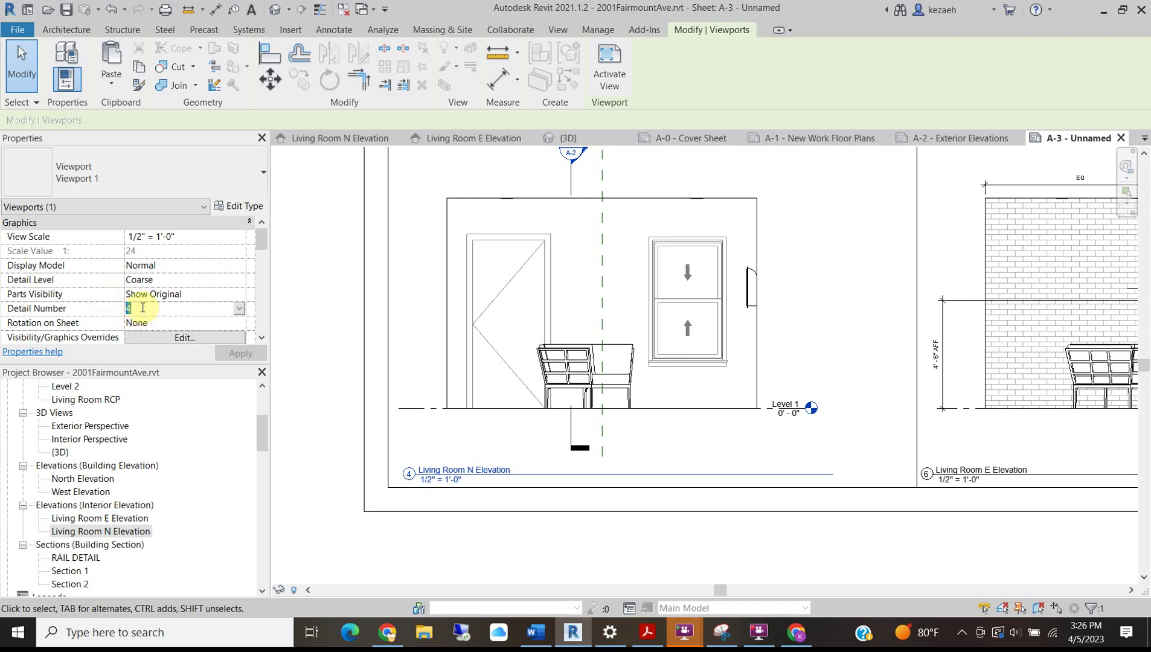
{"action": "type", "text": "3"}
{"action": "left_click", "coordinate": [986, 471]}
{"action": "left_click", "coordinate": [156, 309]}
{"action": "type", "text": "4"}
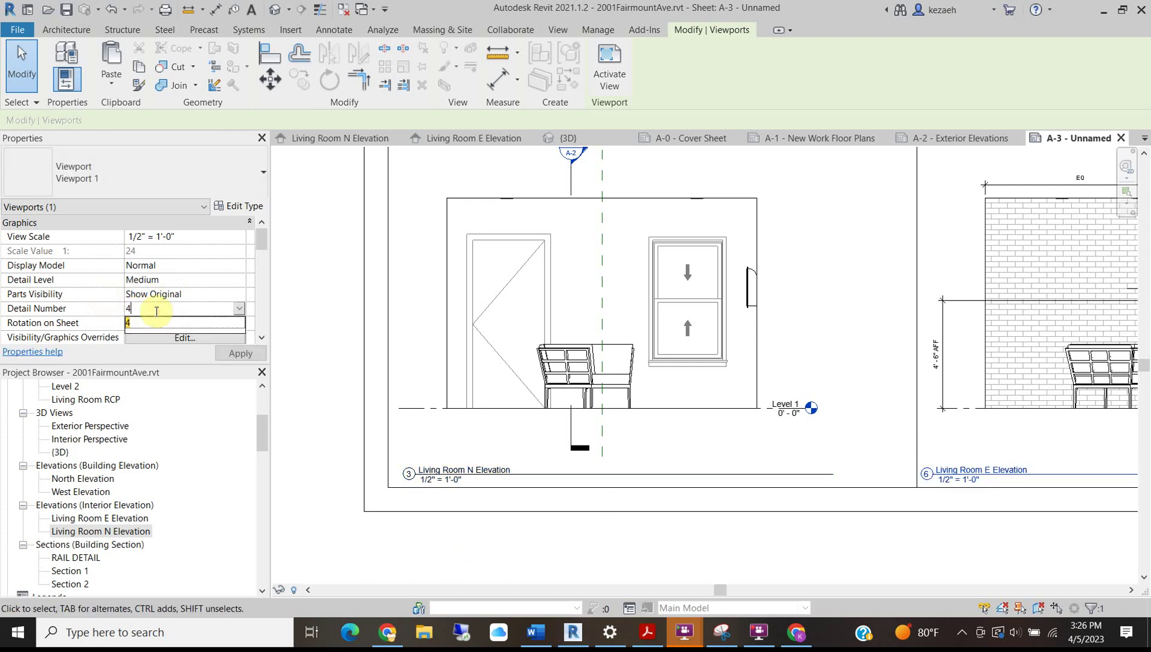
{"action": "scroll", "coordinate": [617, 514], "scroll_direction": "down", "scroll_amount": 3}
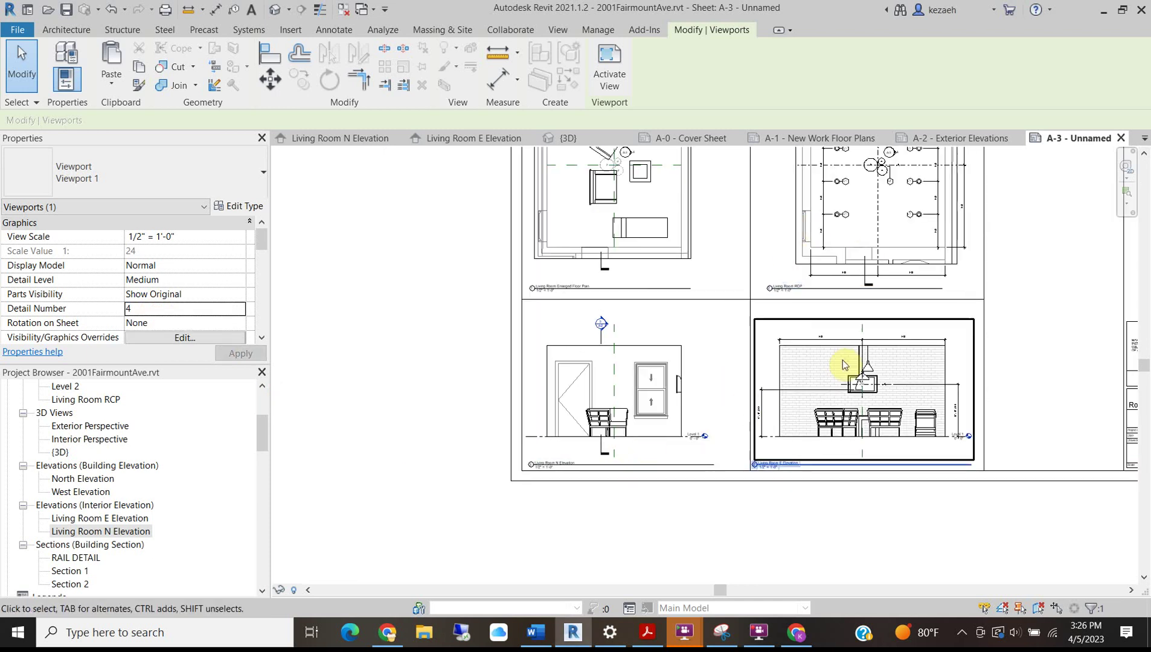
{"action": "middle_click_drag", "start_coordinate": [873, 353], "coordinate": [594, 483]}
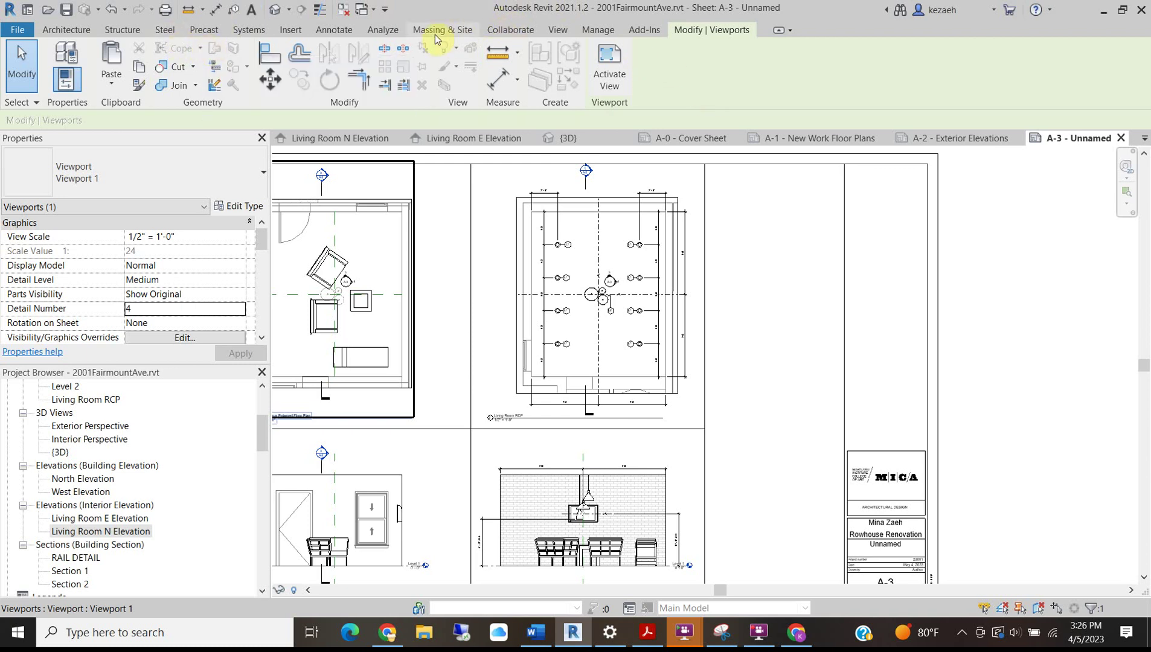
Create a new legend view 'Lighting Legend' at scale 1/2" = 1'-0".
{"action": "left_click", "coordinate": [556, 31]}
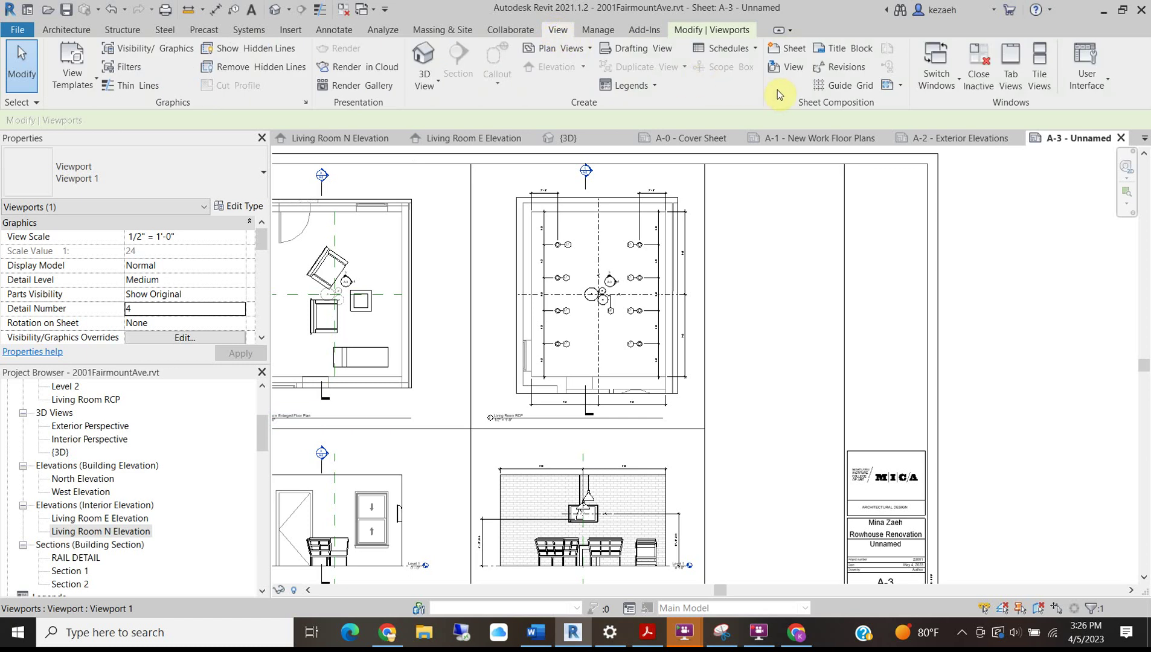
{"action": "left_click", "coordinate": [635, 90]}
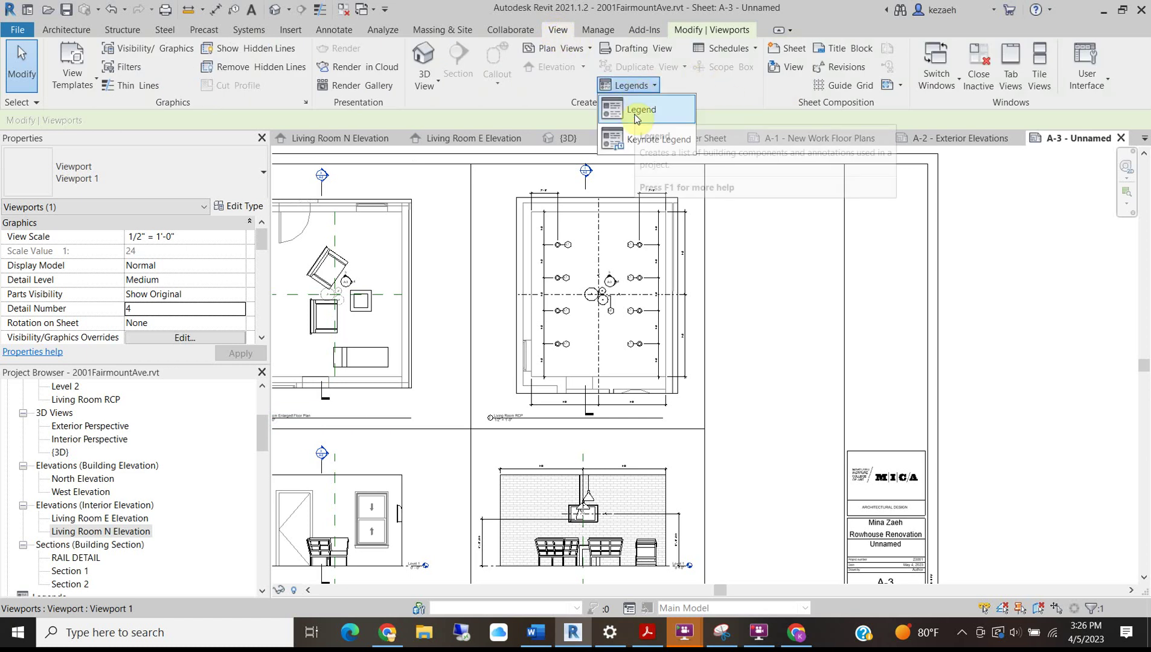
{"action": "left_click", "coordinate": [636, 110]}
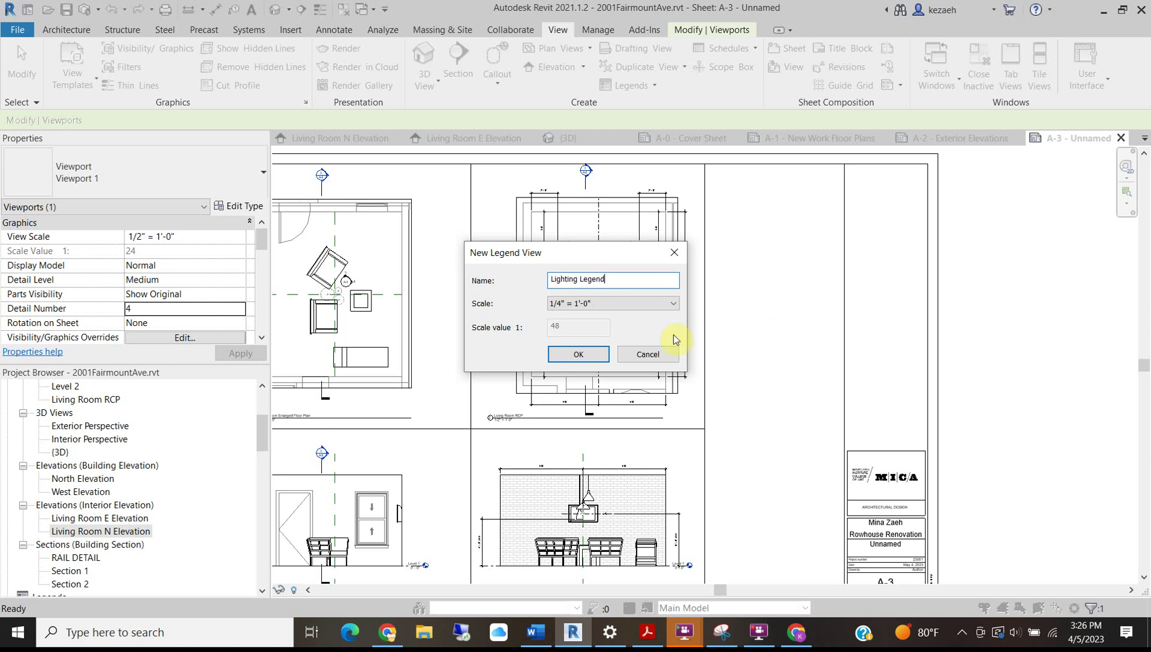
{"action": "left_click", "coordinate": [583, 304]}
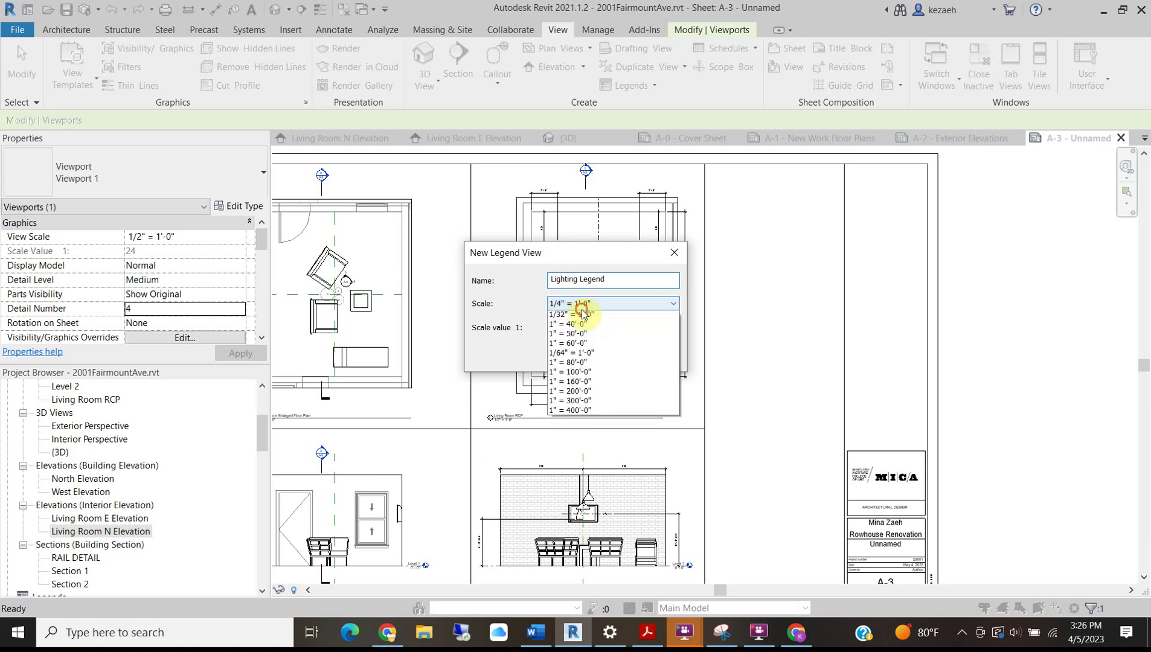
{"action": "left_click", "coordinate": [580, 383]}
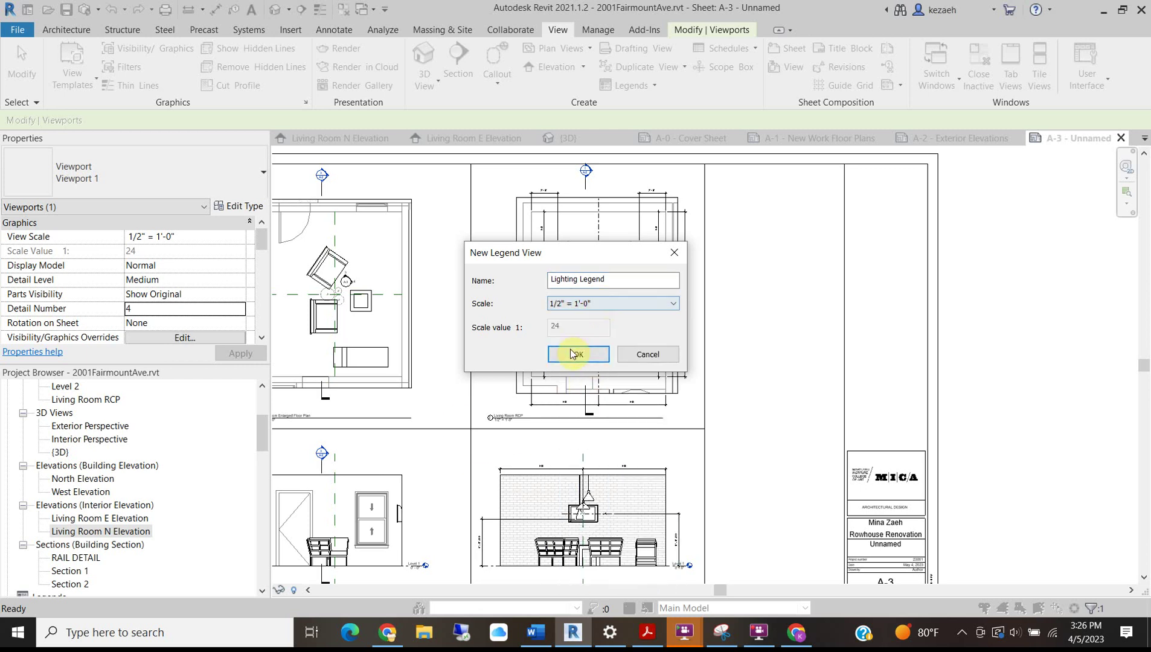
{"action": "left_click", "coordinate": [591, 362]}
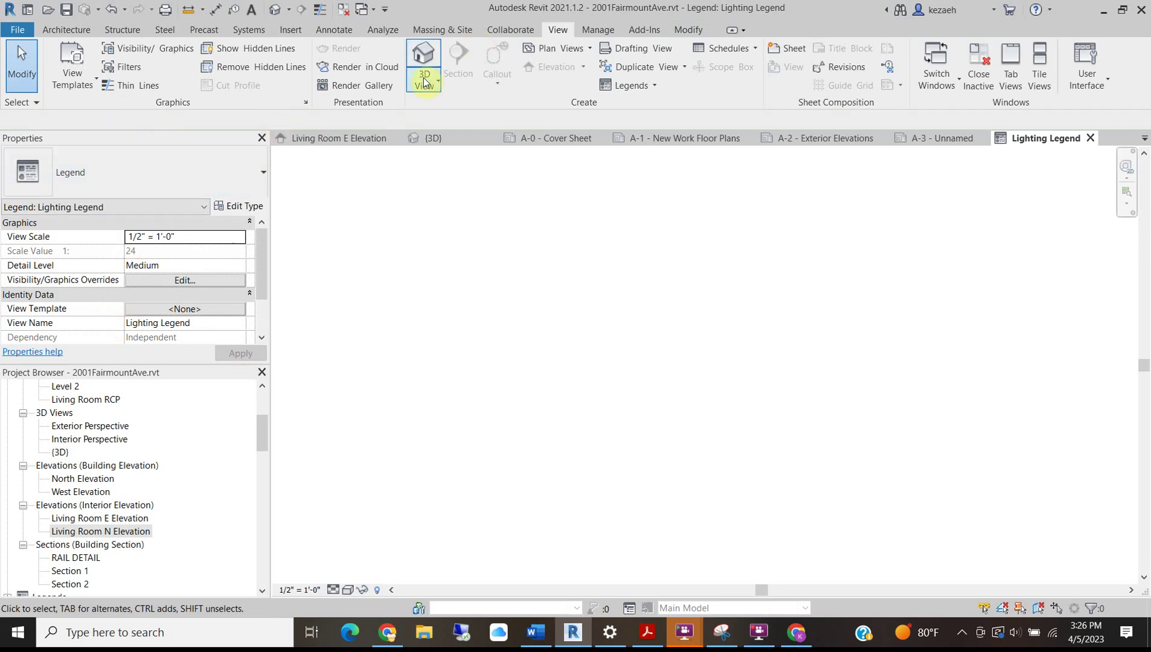
Place two Haworth Swell pendant LSP3-2810 legend component symbols in the Lighting Legend.
{"action": "left_click", "coordinate": [334, 27]}
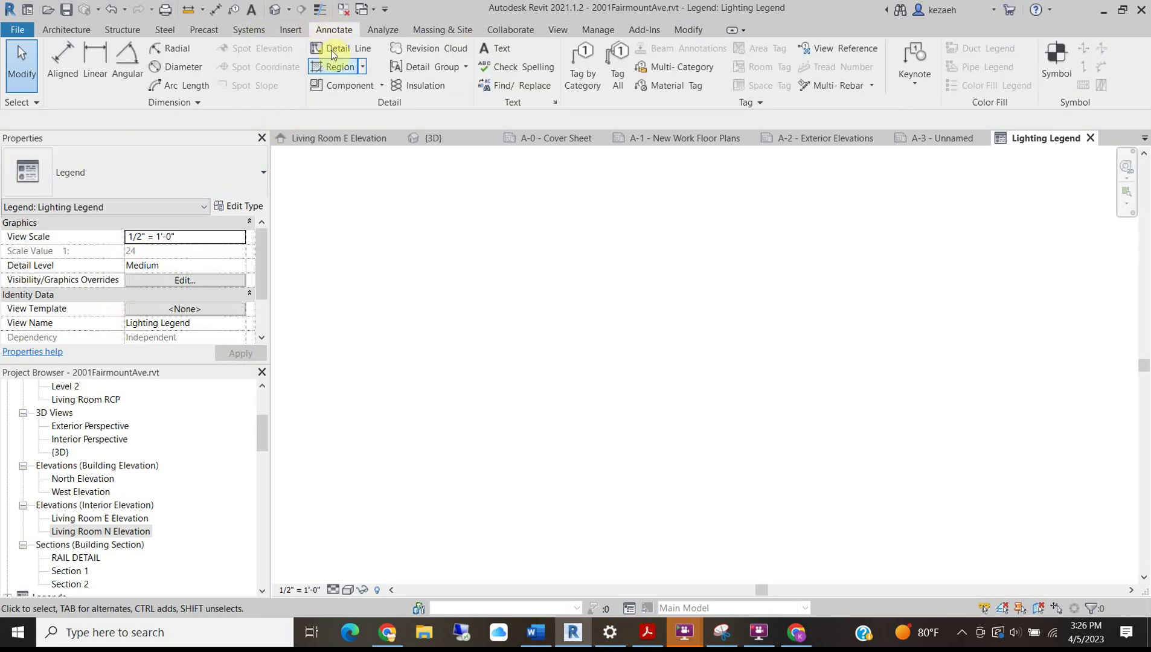
{"action": "left_click", "coordinate": [382, 85]}
{"action": "left_click", "coordinate": [369, 170]}
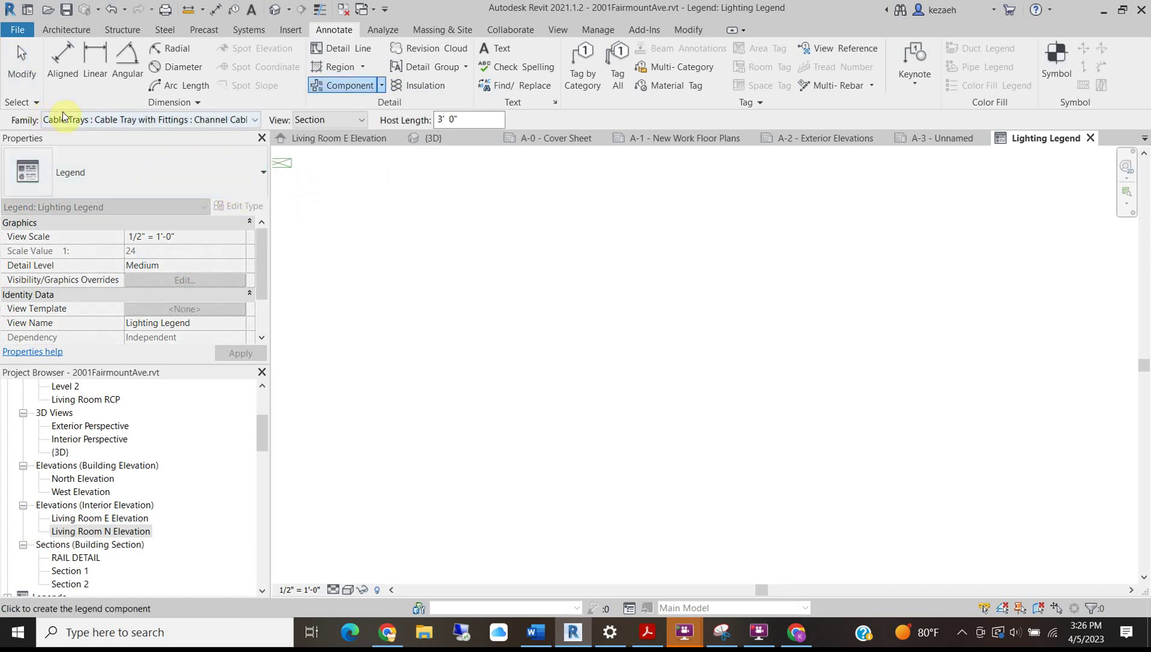
{"action": "left_click", "coordinate": [187, 121]}
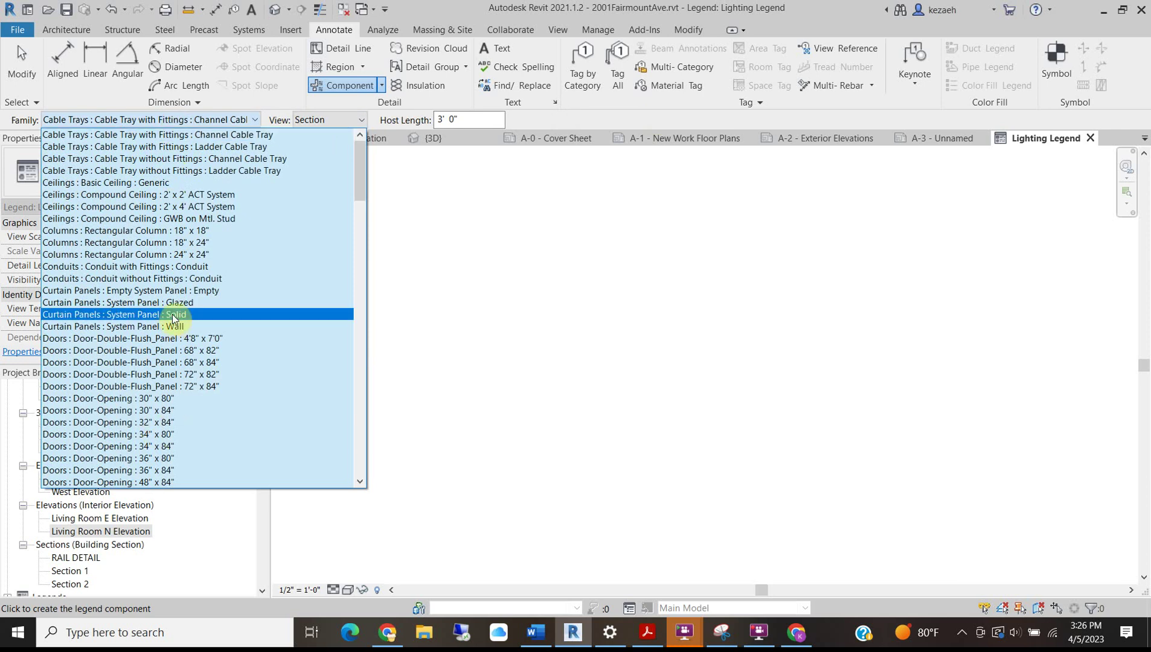
{"action": "scroll", "coordinate": [128, 387], "scroll_direction": "down", "scroll_amount": 7}
{"action": "scroll", "coordinate": [128, 388], "scroll_direction": "up", "scroll_amount": 7}
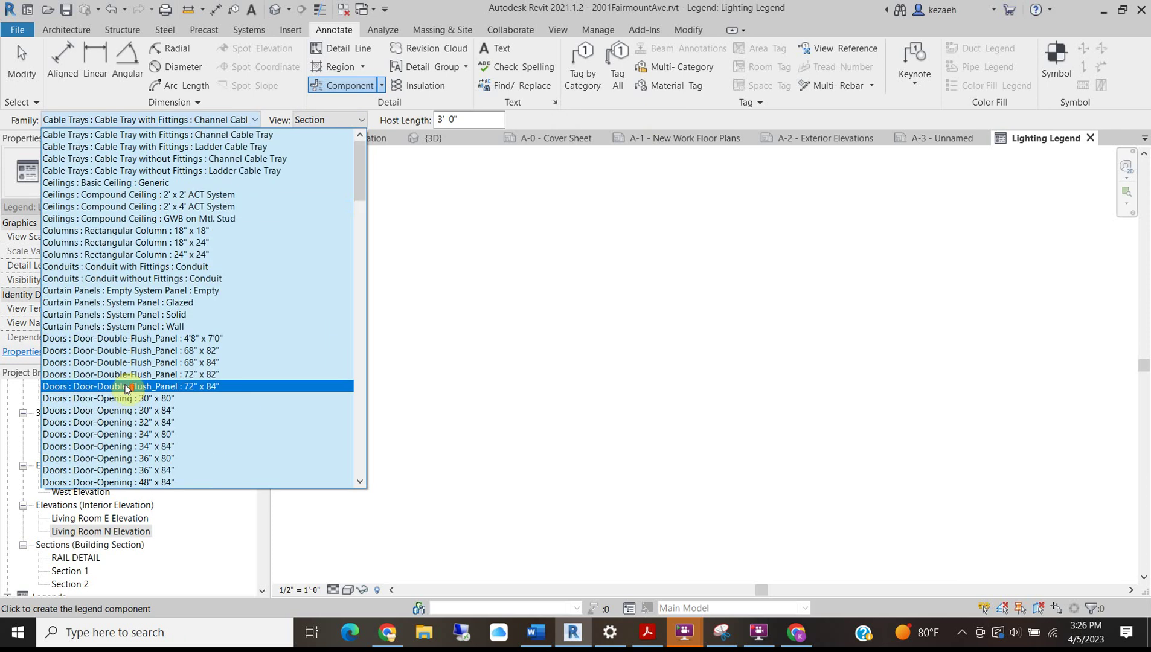
{"action": "scroll", "coordinate": [117, 254], "scroll_direction": "down", "scroll_amount": 18}
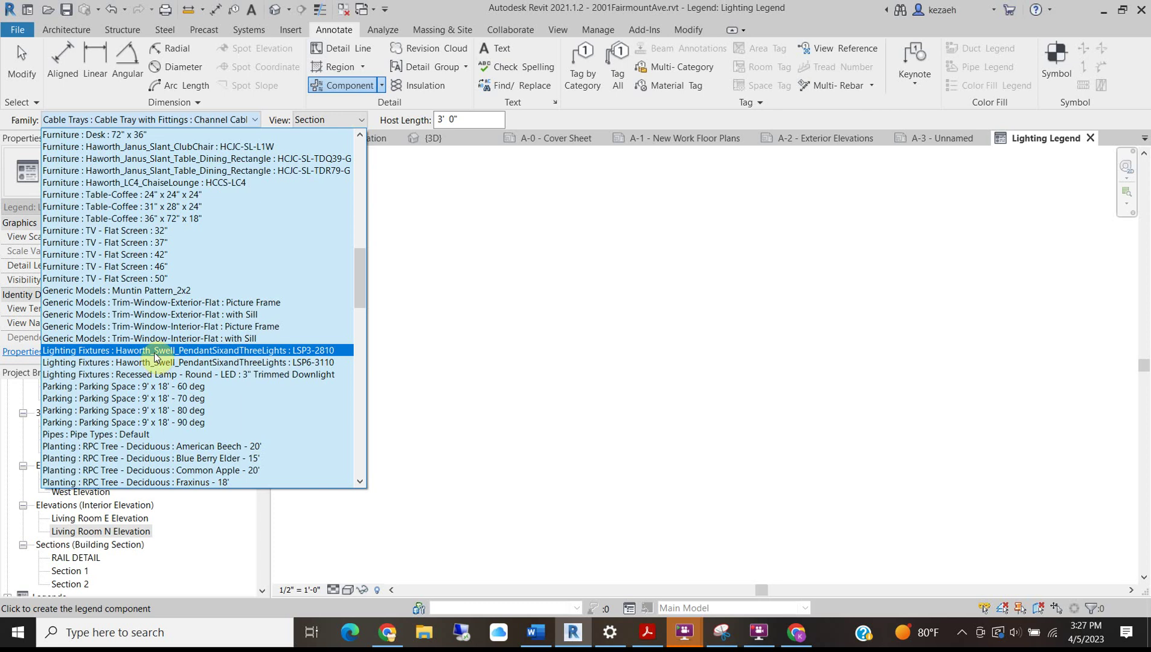
{"action": "left_click", "coordinate": [154, 354]}
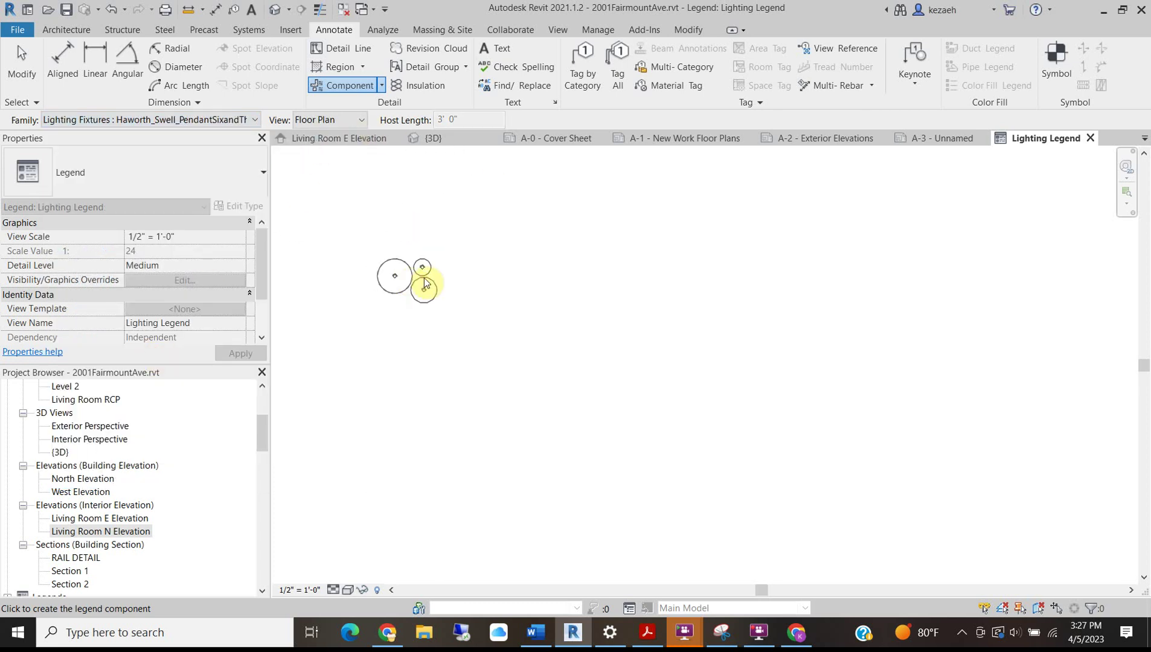
{"action": "left_click", "coordinate": [473, 218]}
{"action": "left_click", "coordinate": [516, 281]}
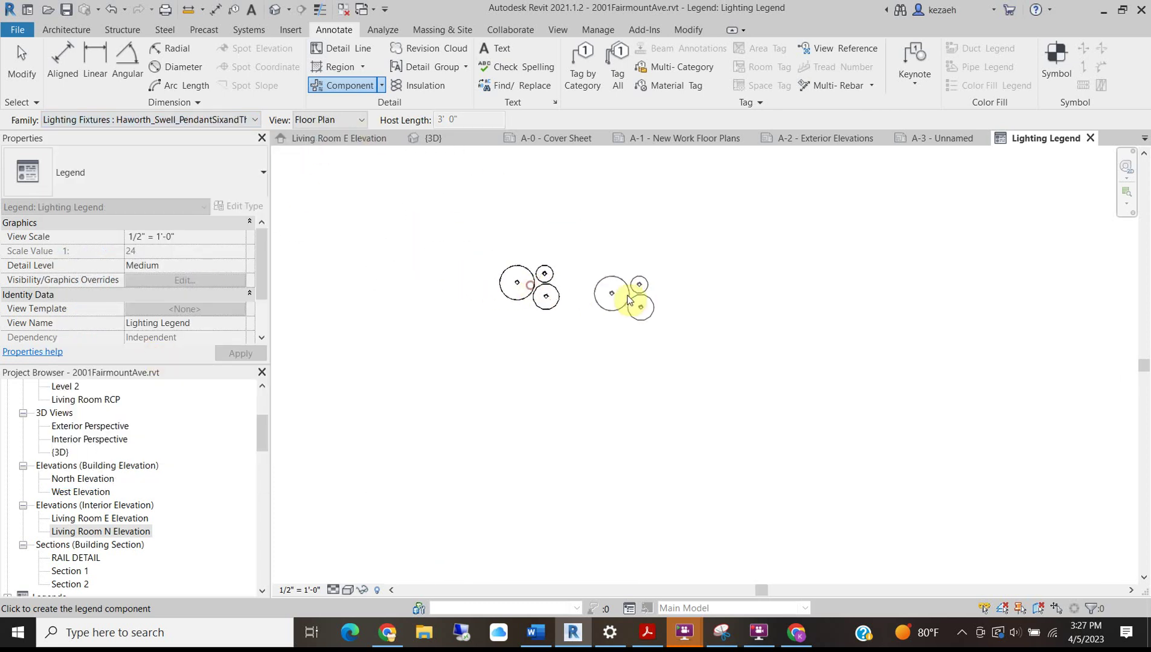
Add a round LED recessed lamp symbol below the pendant and draw a text box beside it.
{"action": "left_click", "coordinate": [252, 122]}
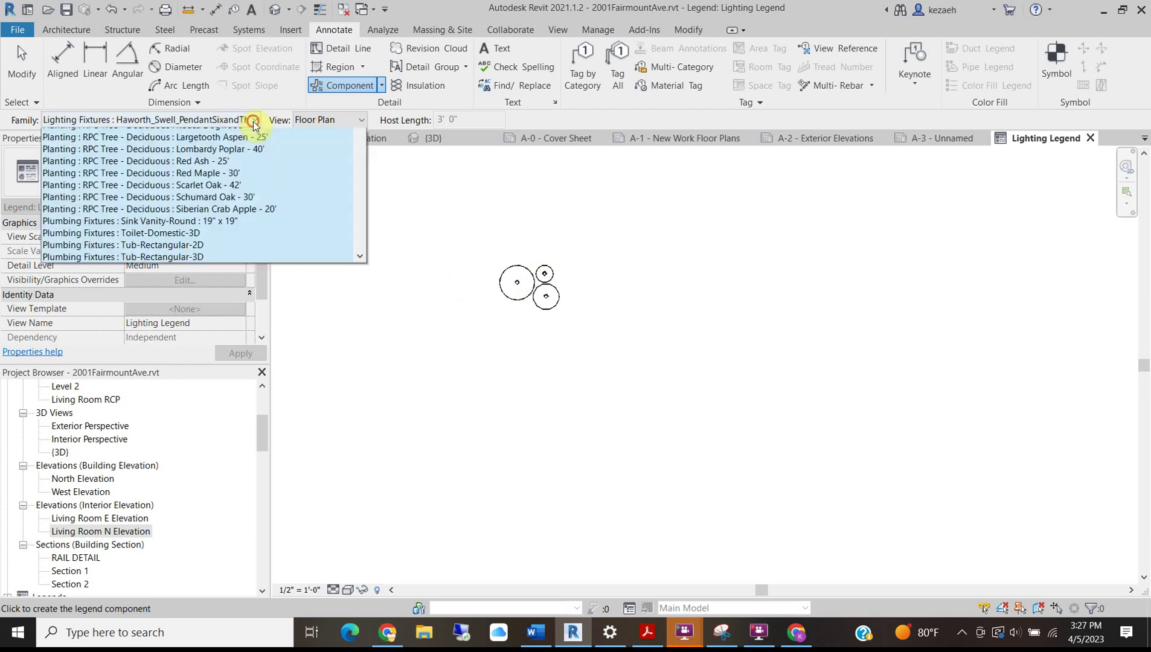
{"action": "left_click", "coordinate": [218, 159]}
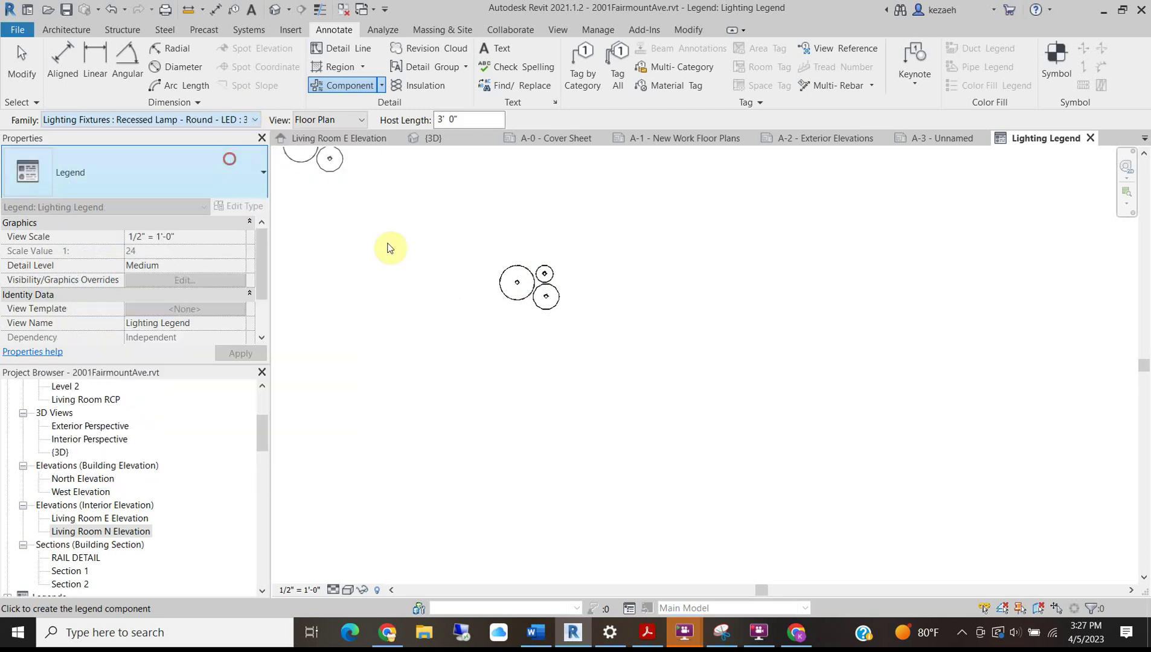
{"action": "left_click", "coordinate": [527, 345]}
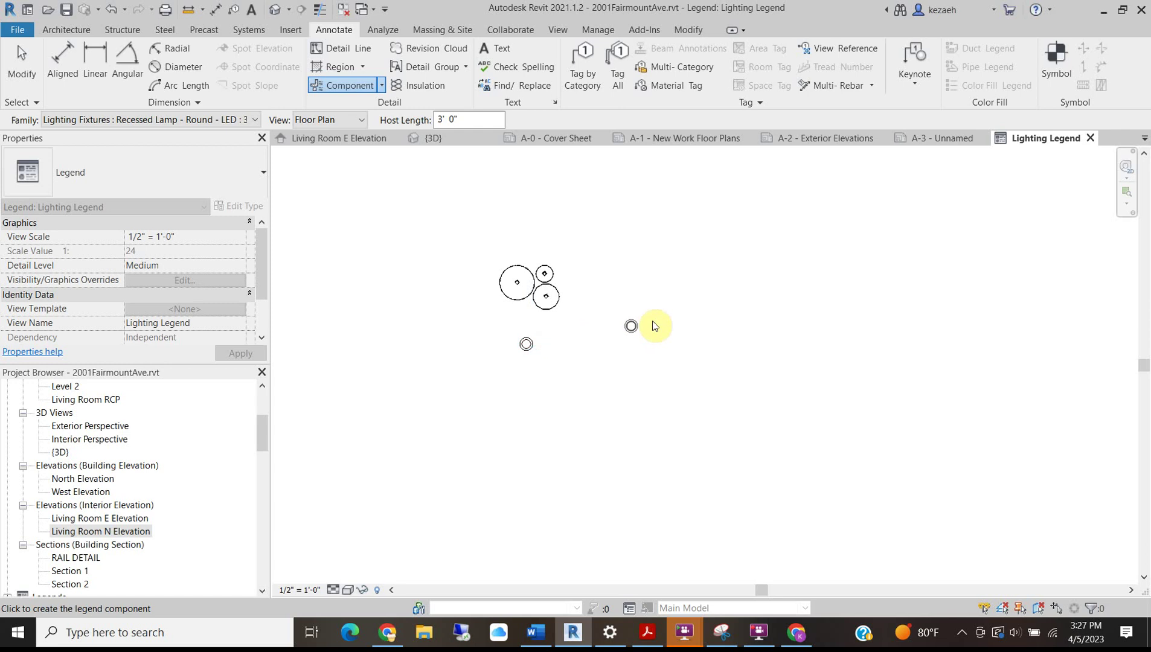
{"action": "scroll", "coordinate": [604, 321], "scroll_direction": "up", "scroll_amount": 3}
{"action": "key", "text": "Escape"}
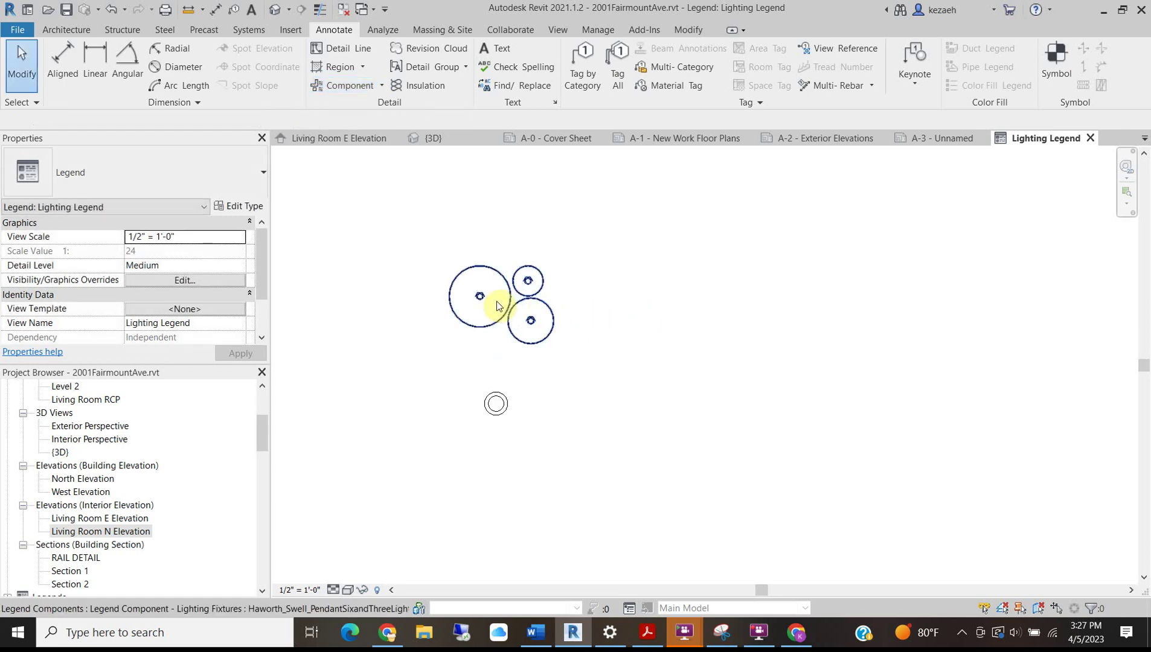
{"action": "scroll", "coordinate": [505, 312], "scroll_direction": "down", "scroll_amount": 2}
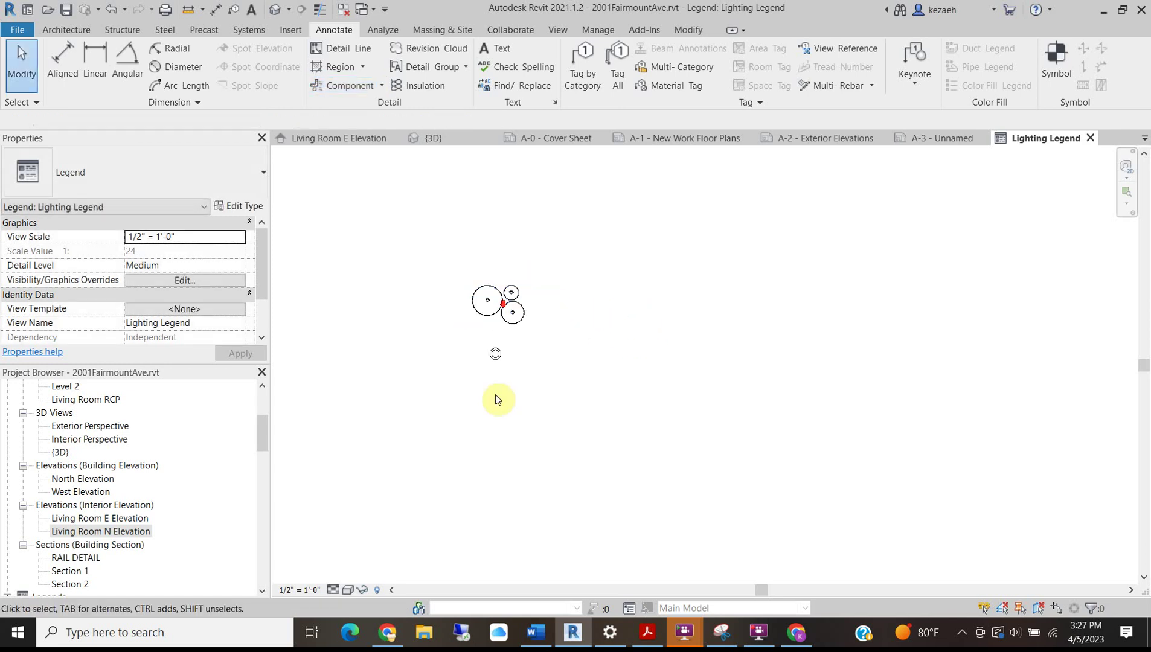
{"action": "left_click", "coordinate": [495, 49]}
{"action": "left_click_drag", "start_coordinate": [545, 296], "coordinate": [670, 326]}
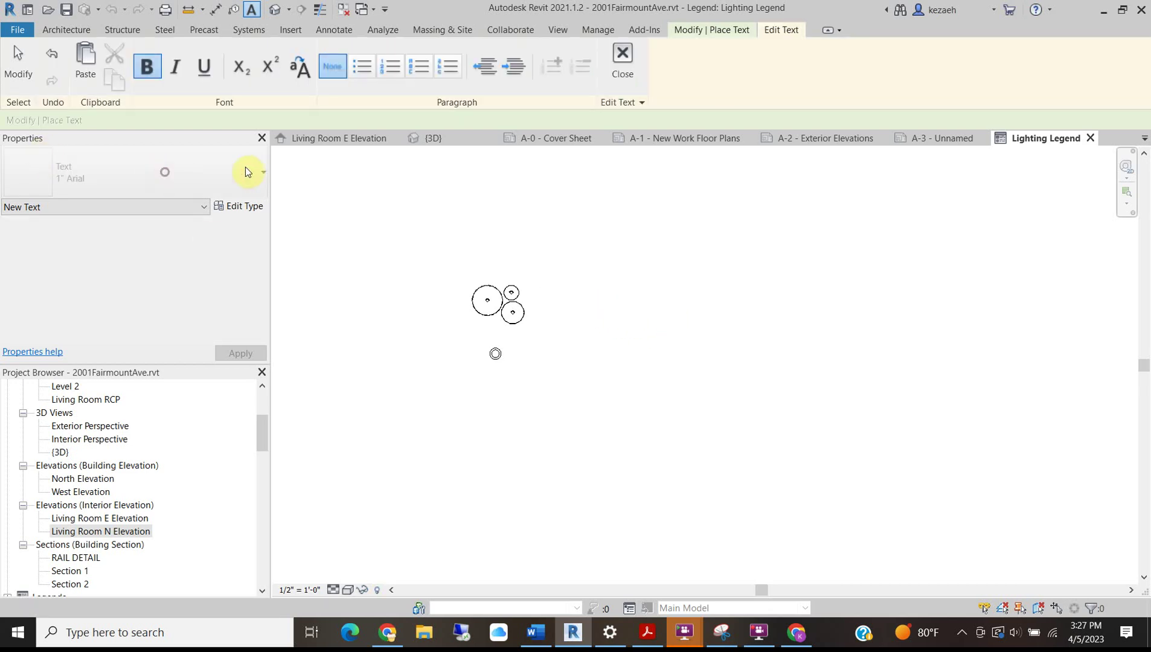
Label the pendant symbol 'L2 Pendant Light' with a 3/32" Arial text note.
{"action": "key", "text": "Escape"}
{"action": "left_click", "coordinate": [609, 325]}
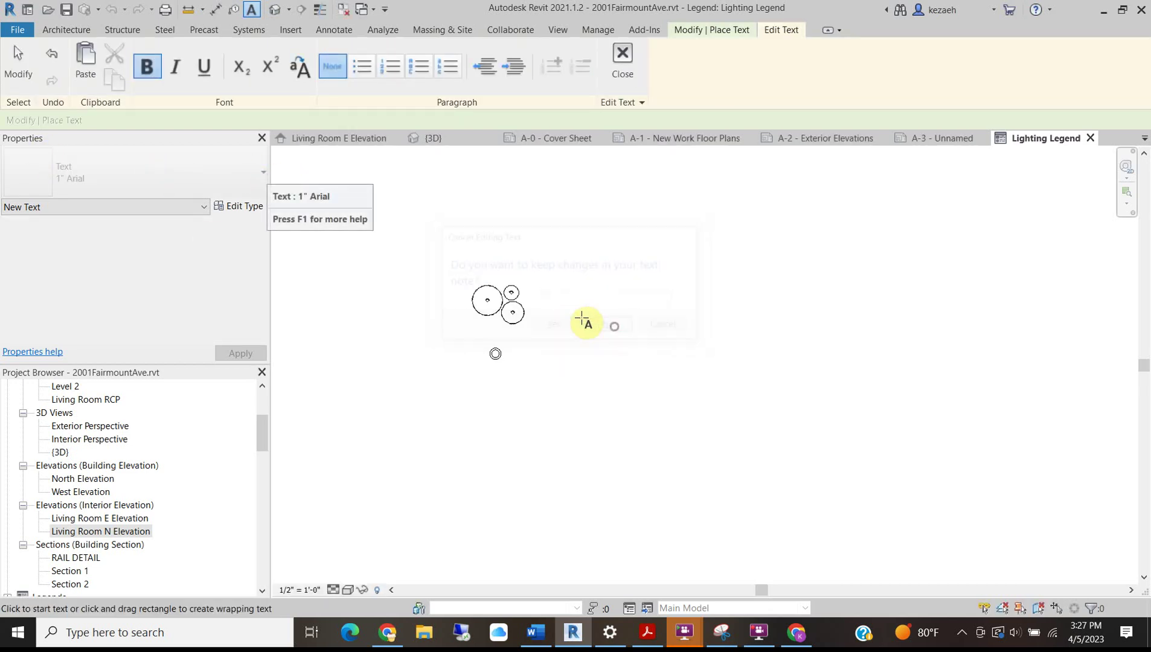
{"action": "left_click", "coordinate": [141, 172]}
{"action": "left_click", "coordinate": [85, 283]}
{"action": "left_click_drag", "start_coordinate": [556, 293], "coordinate": [675, 308]}
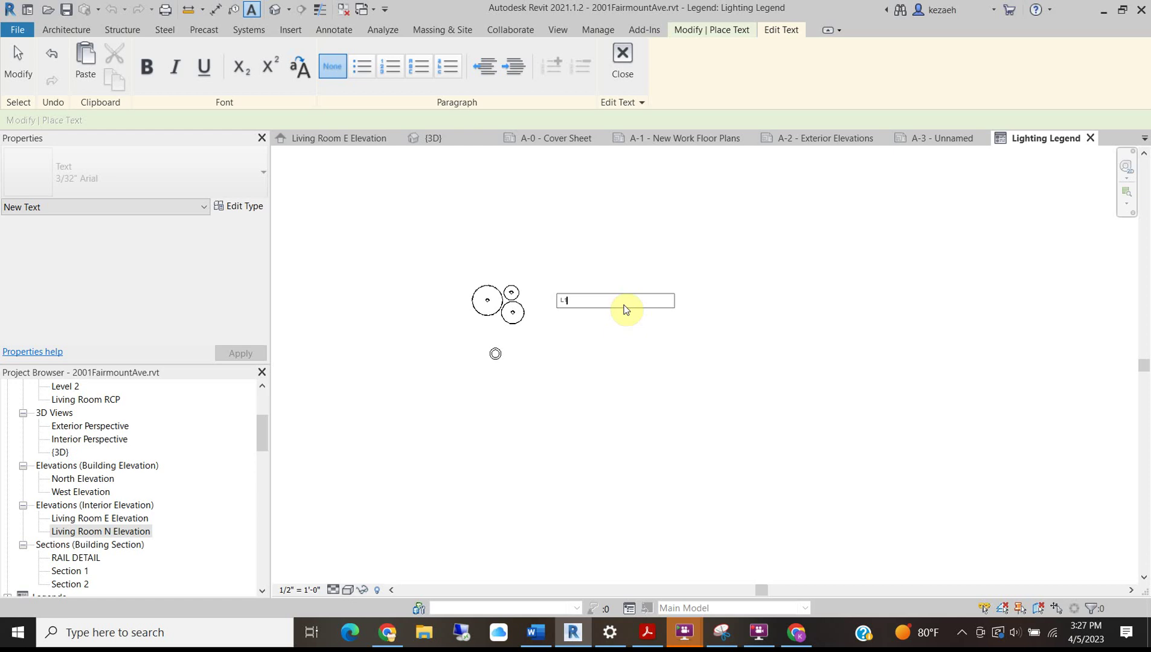
{"action": "scroll", "coordinate": [576, 298], "scroll_direction": "up", "scroll_amount": 3}
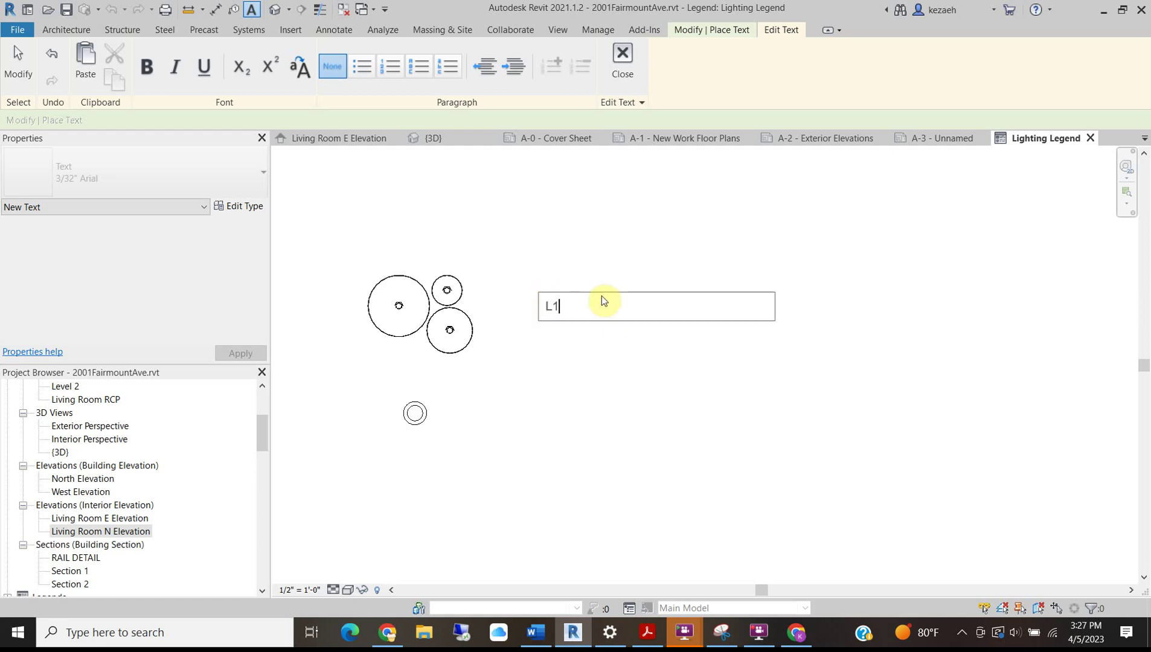
{"action": "type", "text": "2"}
{"action": "type", "text": "Pendant Light"}
{"action": "left_click", "coordinate": [631, 241]}
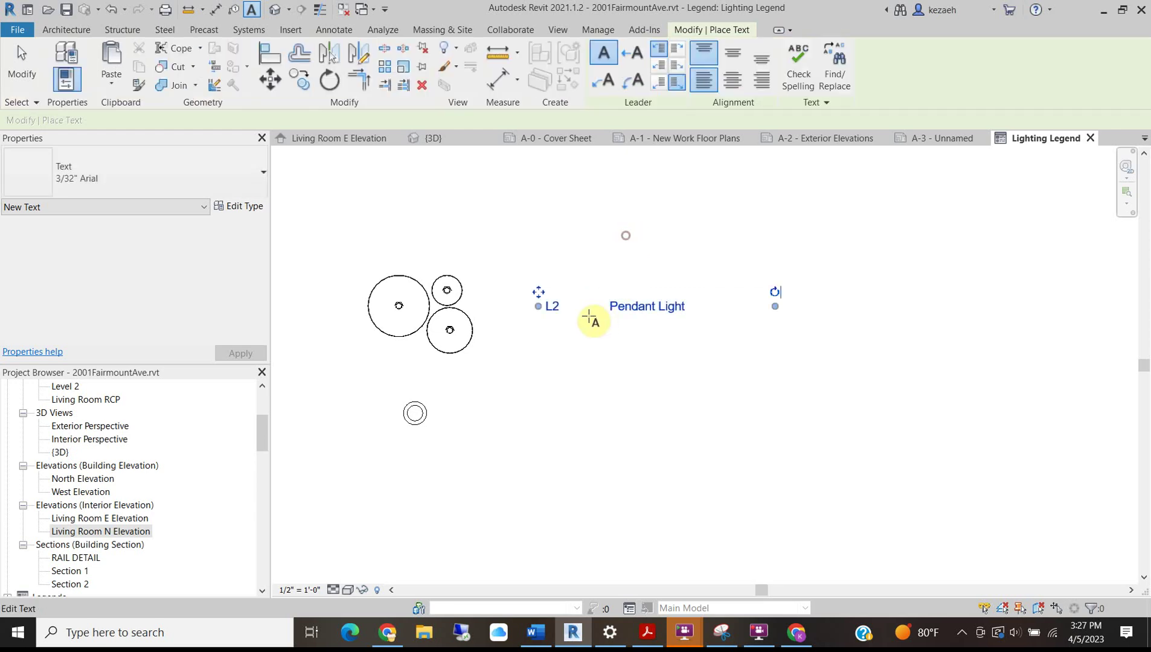
{"action": "key", "text": "Escape"}
Copy the note beside the recessed lamp and reword it to 'L1 Recessed LED Downlight'.
{"action": "left_click", "coordinate": [558, 312]}
{"action": "left_click_drag", "start_coordinate": [558, 312], "coordinate": [557, 415], "text": "ctrl"}
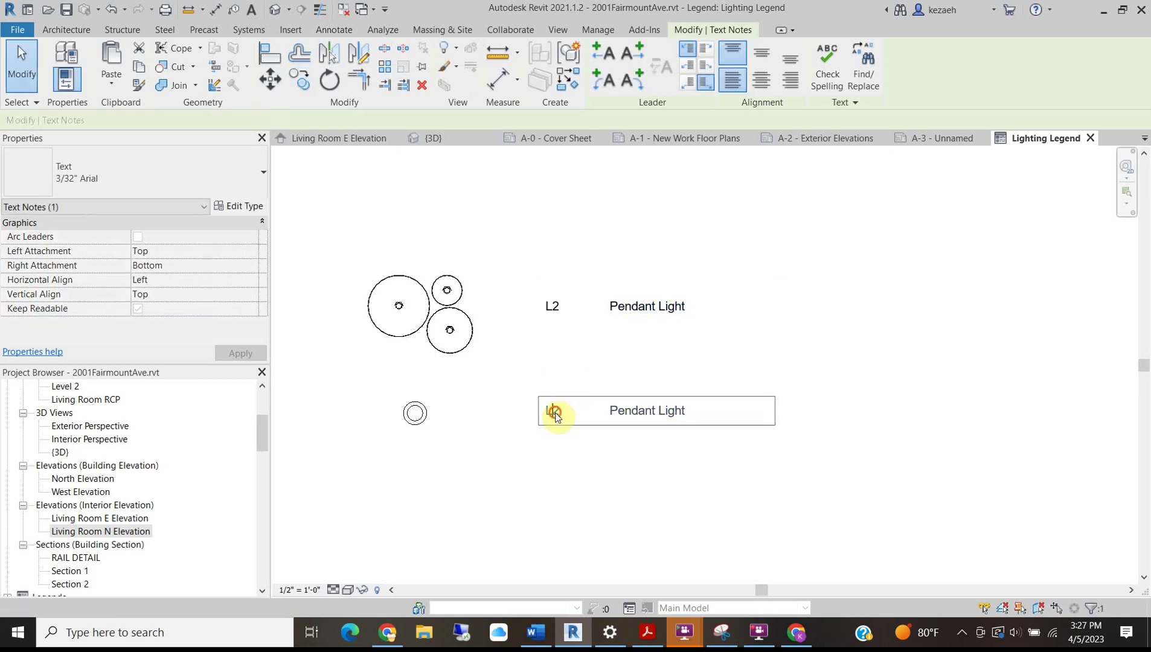
{"action": "left_click", "coordinate": [556, 417]}
{"action": "type", "text": "1"}
{"action": "left_click_drag", "start_coordinate": [695, 408], "coordinate": [615, 414]}
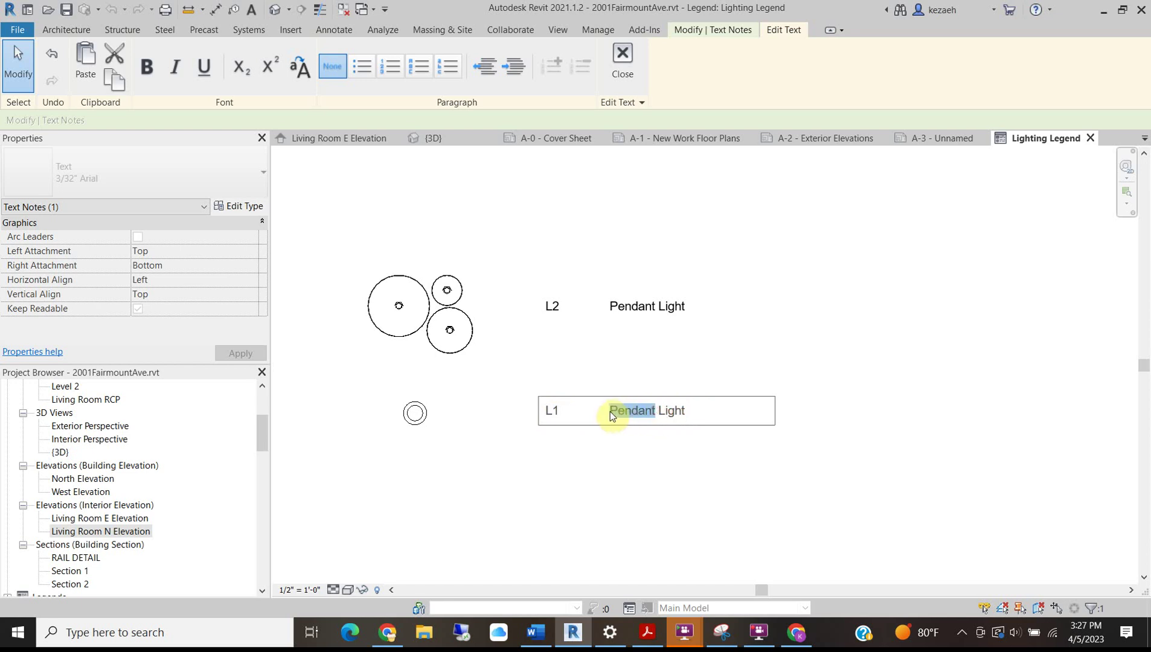
{"action": "left_click_drag", "start_coordinate": [697, 409], "coordinate": [616, 418]}
{"action": "type", "text": "Recessed Dow"}
{"action": "key", "text": "BackSpace"}
{"action": "key", "text": "BackSpace"}
{"action": "key", "text": "BackSpace"}
{"action": "type", "text": "LED Down"}
{"action": "type", "text": "lgith"}
{"action": "key", "text": "BackSpace"}
{"action": "key", "text": "BackSpace"}
{"action": "key", "text": "BackSpace"}
{"action": "type", "text": "ih"}
{"action": "key", "text": "BackSpace"}
{"action": "key", "text": "BackSpace"}
{"action": "key", "text": "BackSpace"}
{"action": "type", "text": "ight"}
{"action": "left_click", "coordinate": [750, 303]}
Move the L1 symbol and its note together above the L2 entry with MV.
{"action": "scroll", "coordinate": [742, 352], "scroll_direction": "down", "scroll_amount": 1}
{"action": "left_click_drag", "start_coordinate": [447, 373], "coordinate": [432, 371]}
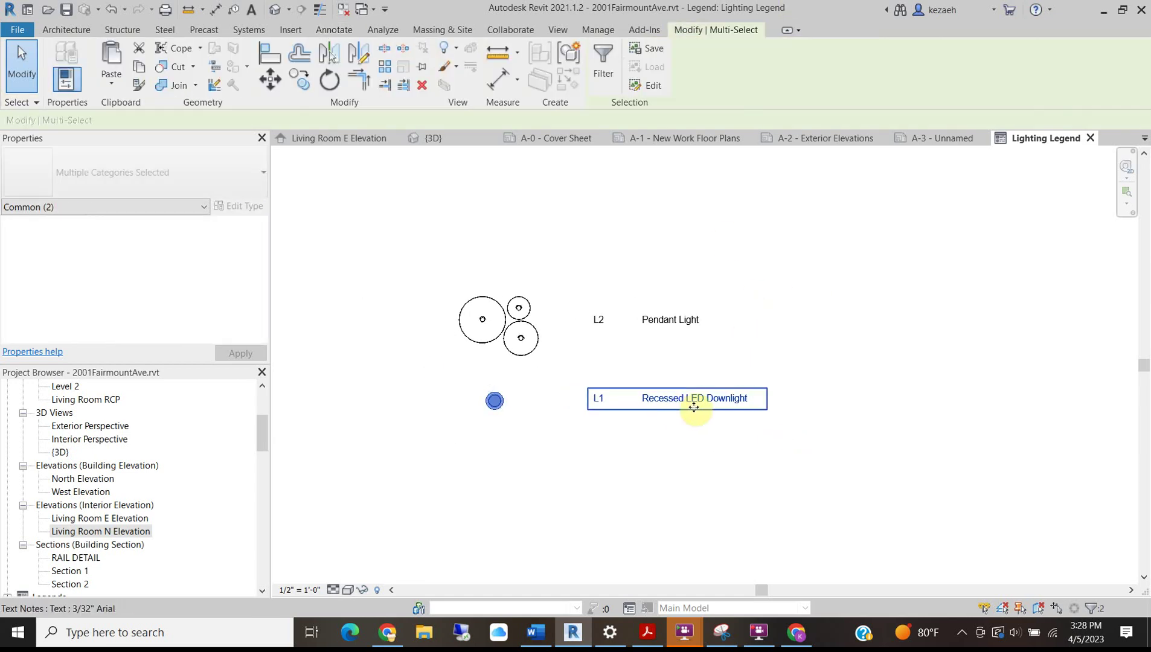
{"action": "key", "text": "m"}
{"action": "key", "text": "v"}
{"action": "left_click", "coordinate": [801, 418]}
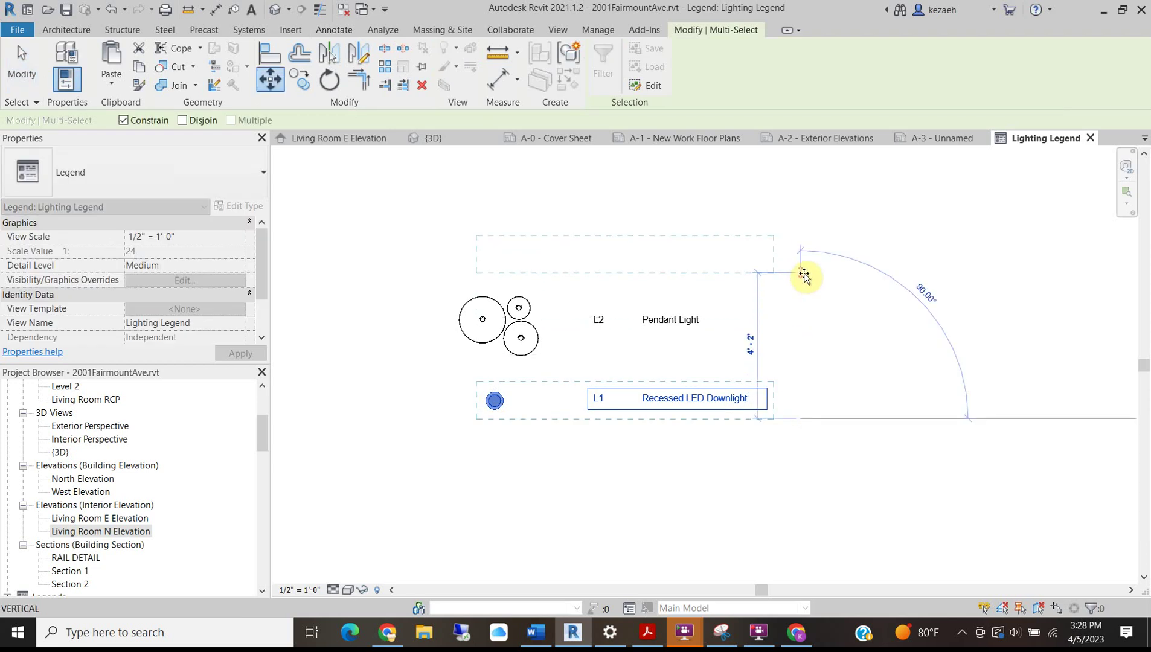
{"action": "left_click", "coordinate": [804, 272]}
{"action": "middle_click_drag", "start_coordinate": [828, 312], "coordinate": [835, 341]}
{"action": "left_click", "coordinate": [834, 341]}
{"action": "scroll", "coordinate": [510, 299], "scroll_direction": "up", "scroll_amount": 3}
{"action": "scroll", "coordinate": [596, 337], "scroll_direction": "down", "scroll_amount": 4}
{"action": "left_click", "coordinate": [503, 49]}
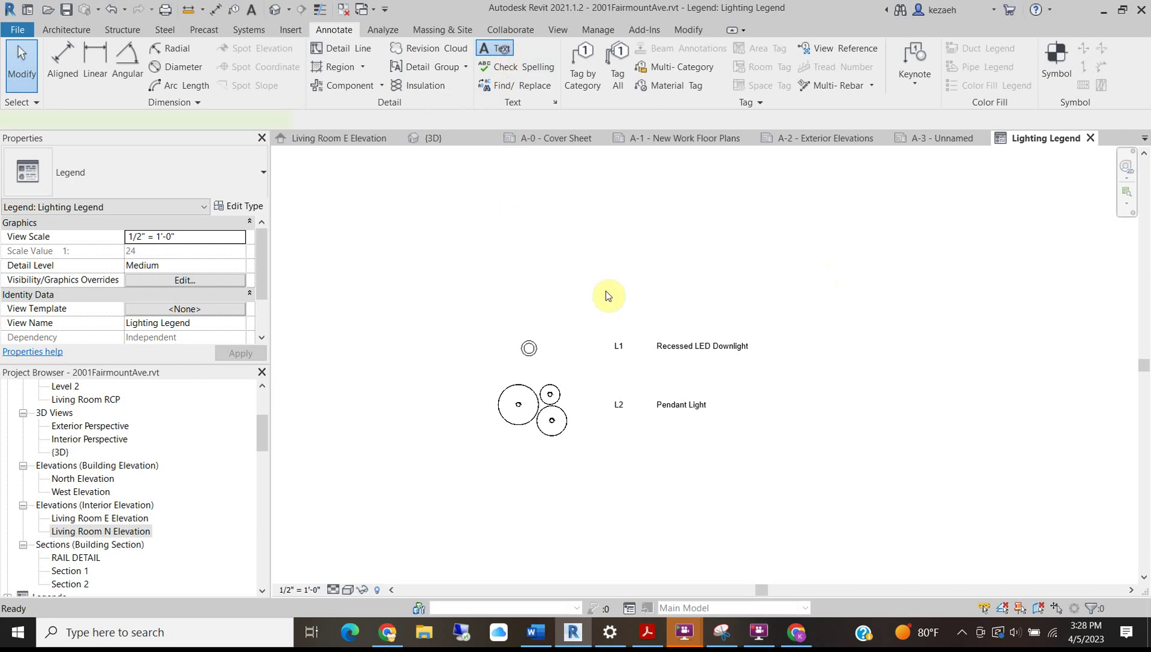
Write a 'LIGHTING LEGEND' heading in 1/4" Arial, centre-aligned, above the entries.
{"action": "left_click_drag", "start_coordinate": [523, 282], "coordinate": [700, 326]}
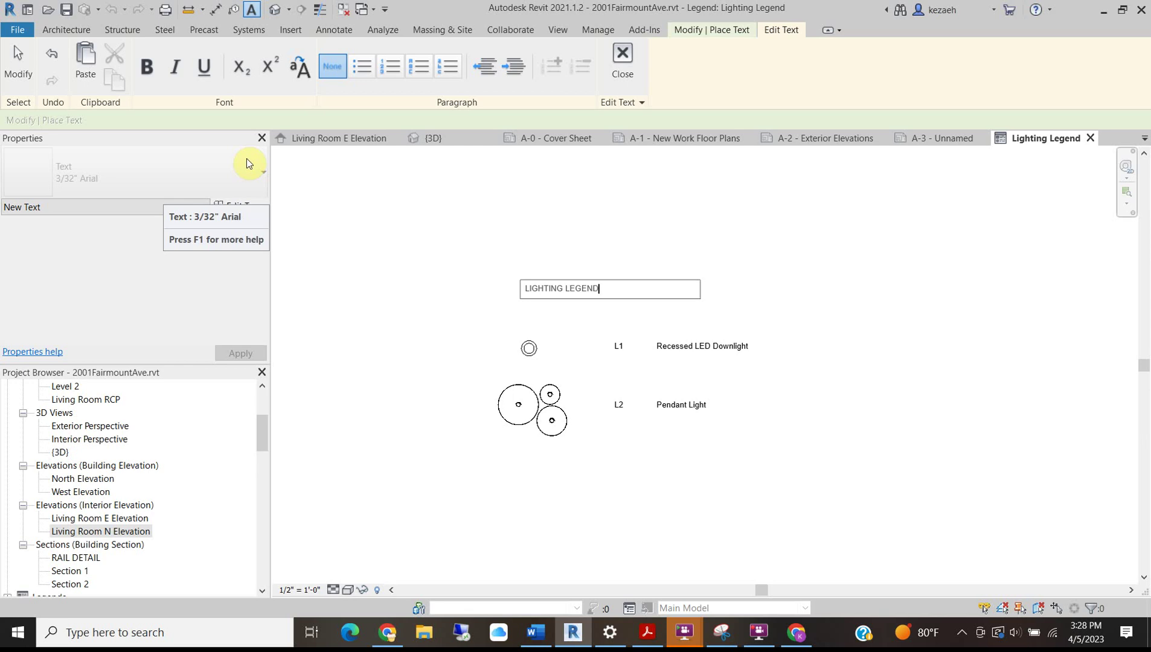
{"action": "left_click", "coordinate": [427, 239]}
{"action": "key", "text": "Escape"}
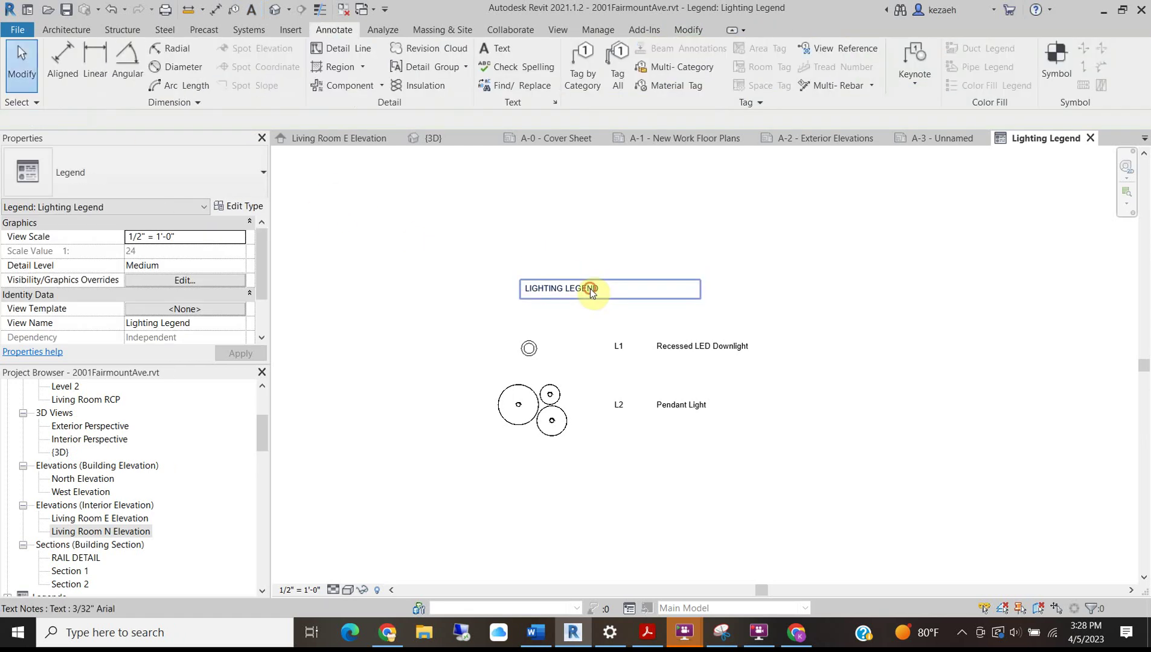
{"action": "left_click", "coordinate": [591, 292]}
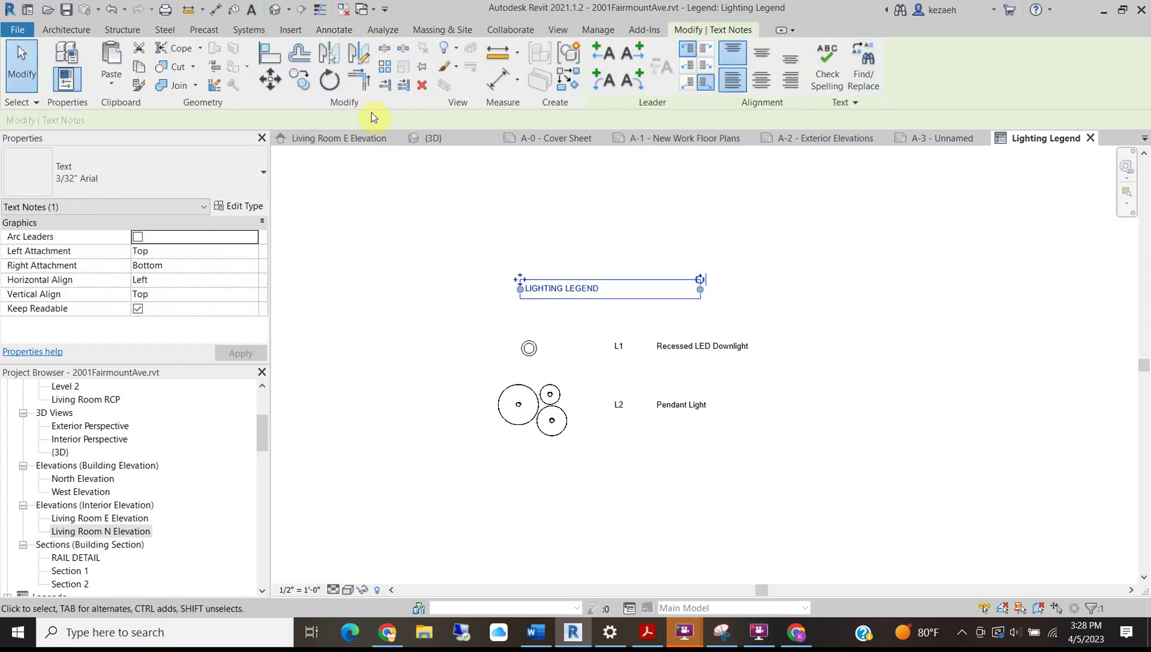
{"action": "left_click", "coordinate": [157, 173]}
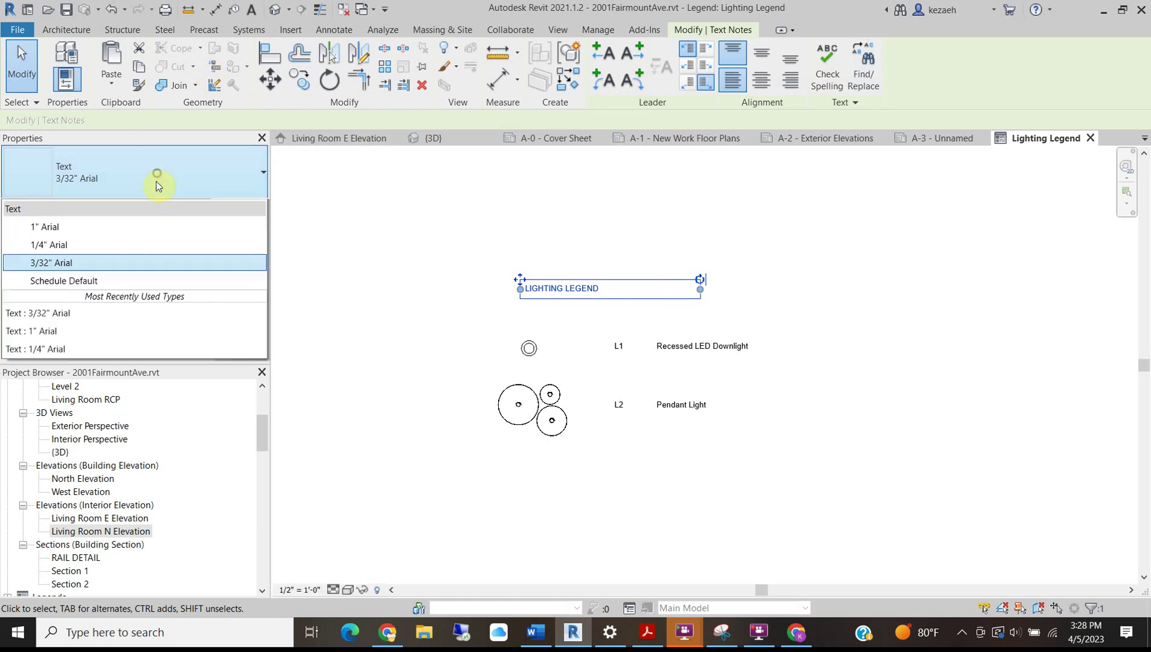
{"action": "left_click", "coordinate": [89, 268]}
{"action": "left_click_drag", "start_coordinate": [700, 310], "coordinate": [770, 297]}
{"action": "left_click_drag", "start_coordinate": [519, 280], "coordinate": [519, 293]}
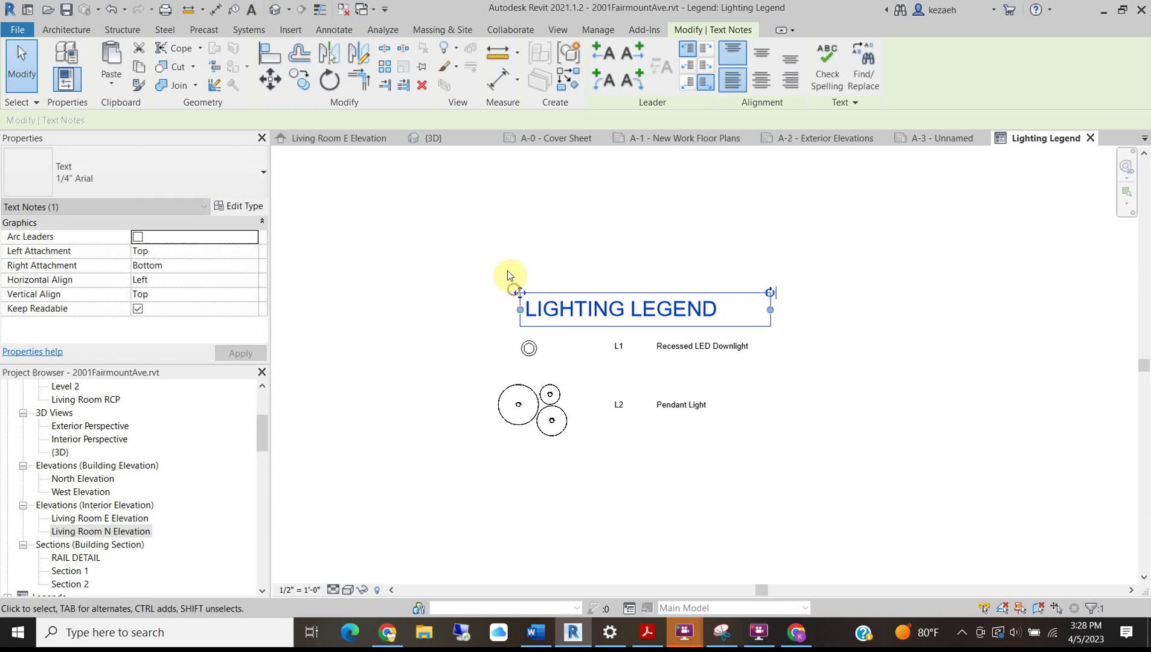
{"action": "left_click", "coordinate": [596, 281]}
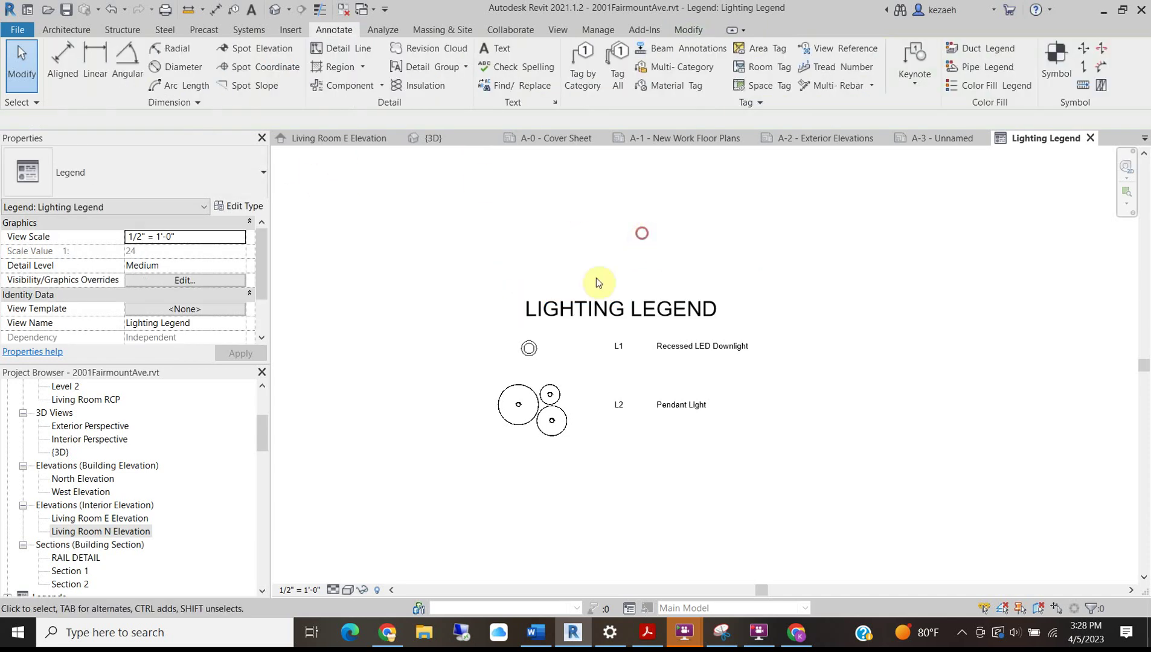
{"action": "left_click", "coordinate": [524, 300]}
{"action": "left_click_drag", "start_coordinate": [520, 296], "coordinate": [511, 282]}
{"action": "left_click", "coordinate": [761, 80]}
Draw a detail line (DL) spanning beneath the heading.
{"action": "left_click", "coordinate": [604, 326]}
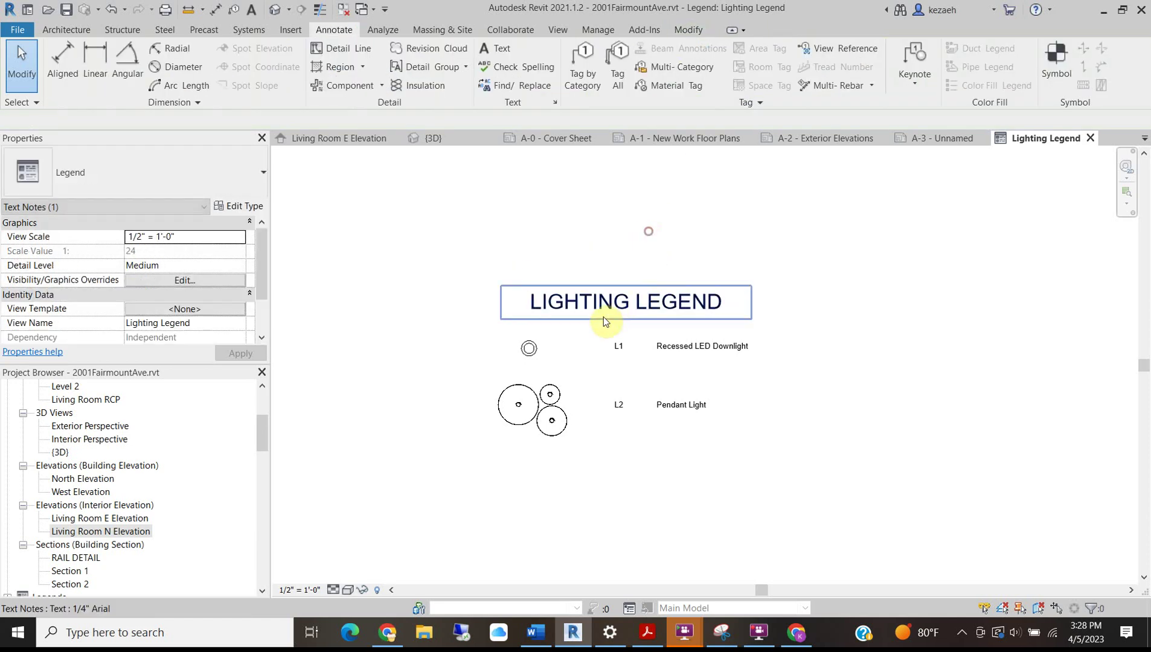
{"action": "key", "text": "d"}
{"action": "key", "text": "l"}
{"action": "left_click", "coordinate": [486, 322]}
{"action": "left_click", "coordinate": [797, 322]}
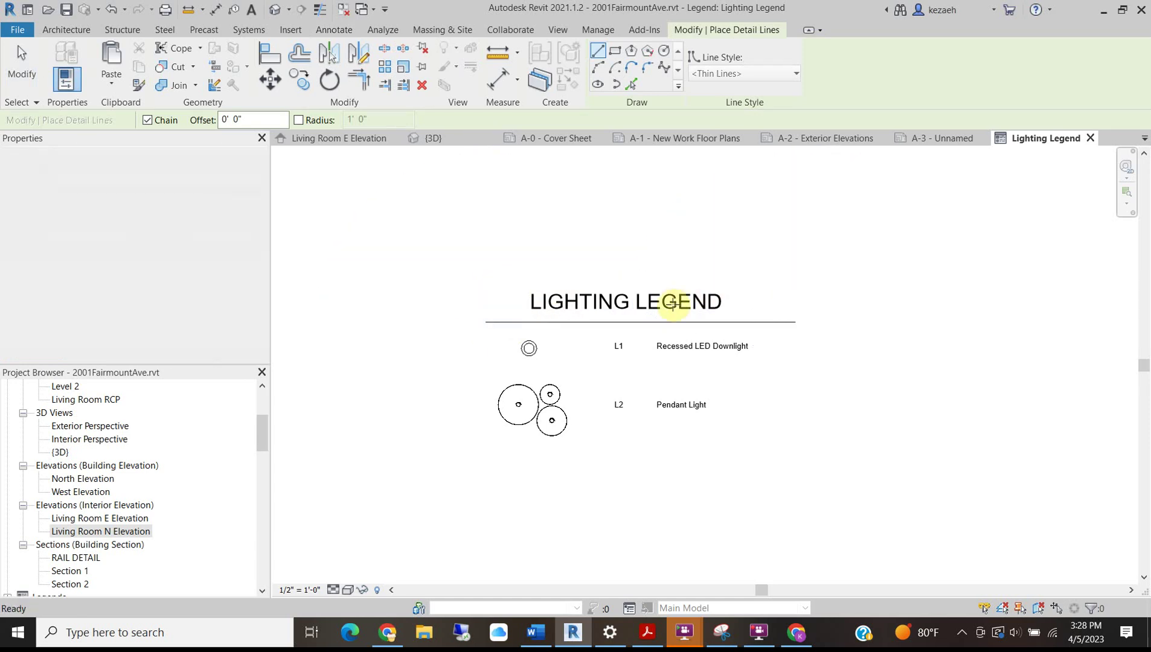
{"action": "key", "text": "Escape"}
{"action": "key", "text": "Escape"}
{"action": "scroll", "coordinate": [711, 309], "scroll_direction": "down", "scroll_amount": 3}
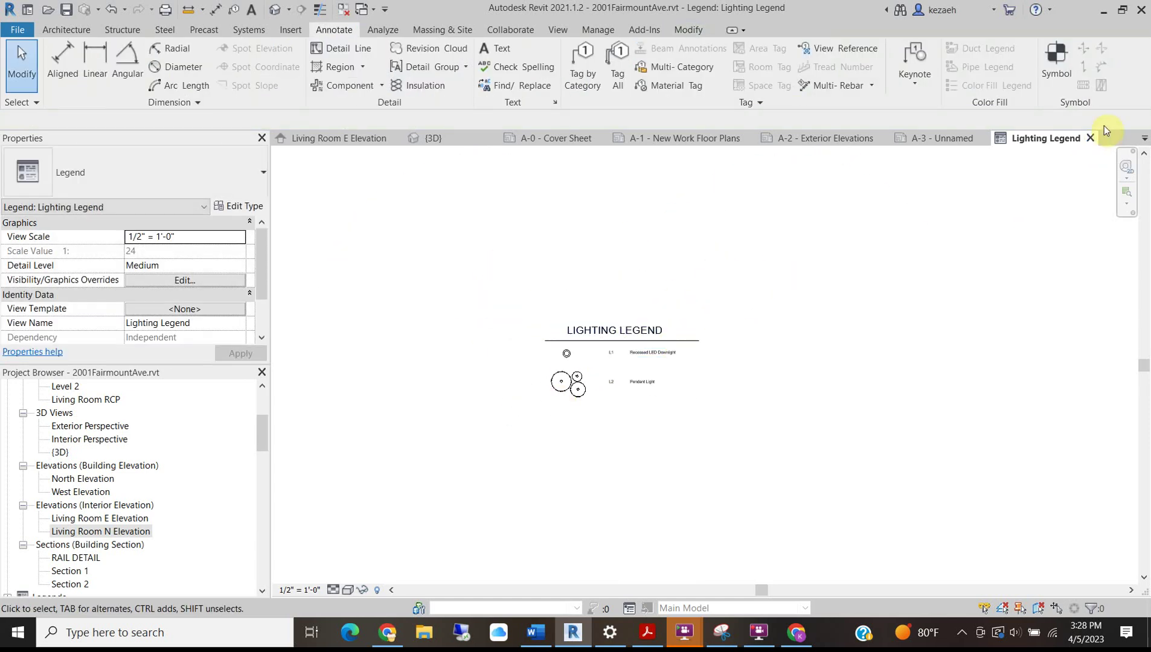
Drag the Lighting Legend from the Project Browser's Legends onto sheet A-3's upper right.
{"action": "left_click", "coordinate": [1092, 137]}
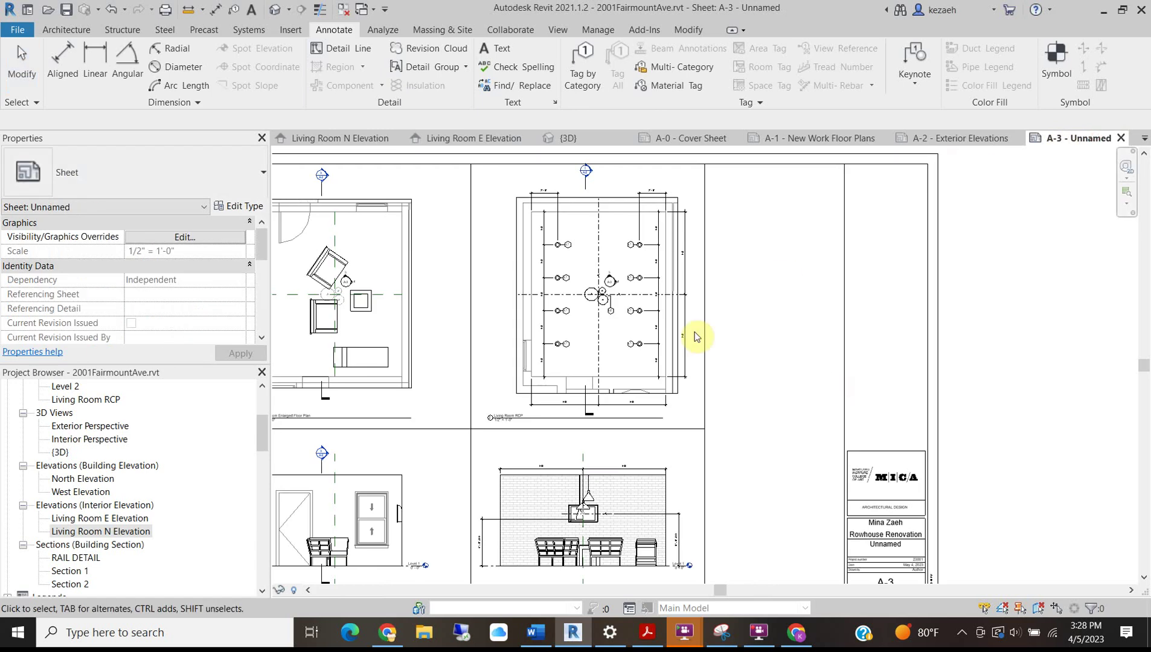
{"action": "scroll", "coordinate": [85, 483], "scroll_direction": "up", "scroll_amount": 5}
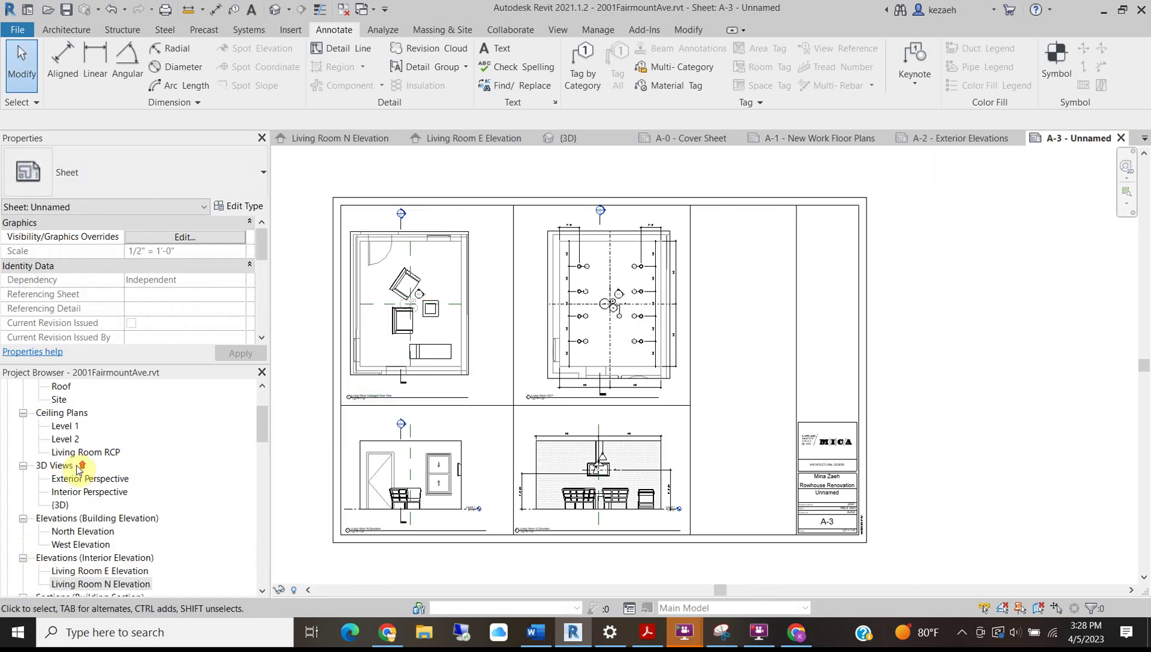
{"action": "scroll", "coordinate": [130, 437], "scroll_direction": "down", "scroll_amount": 6}
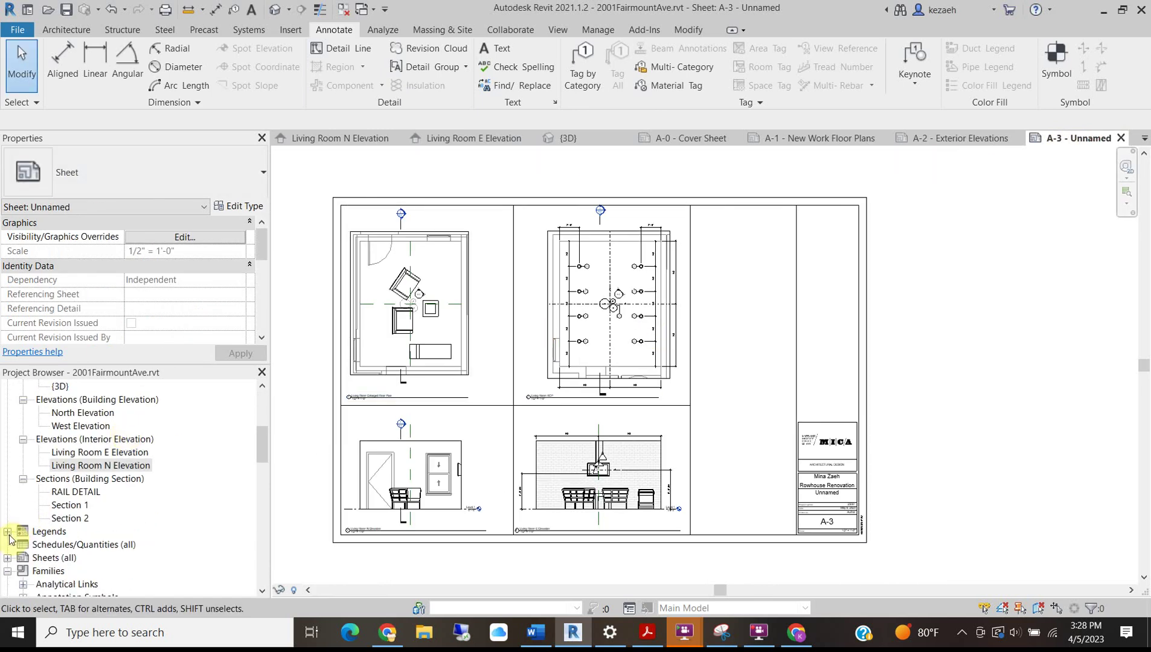
{"action": "left_click", "coordinate": [8, 534]}
{"action": "left_click", "coordinate": [8, 531]}
{"action": "left_click", "coordinate": [68, 545]}
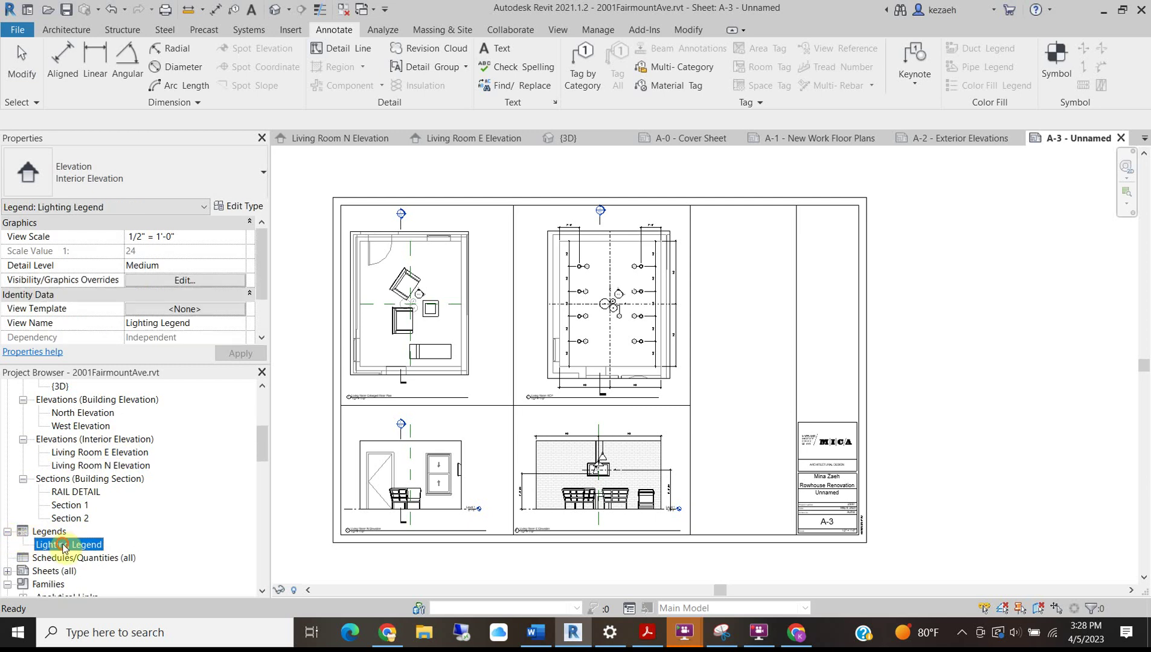
{"action": "left_click_drag", "start_coordinate": [68, 545], "coordinate": [746, 267]}
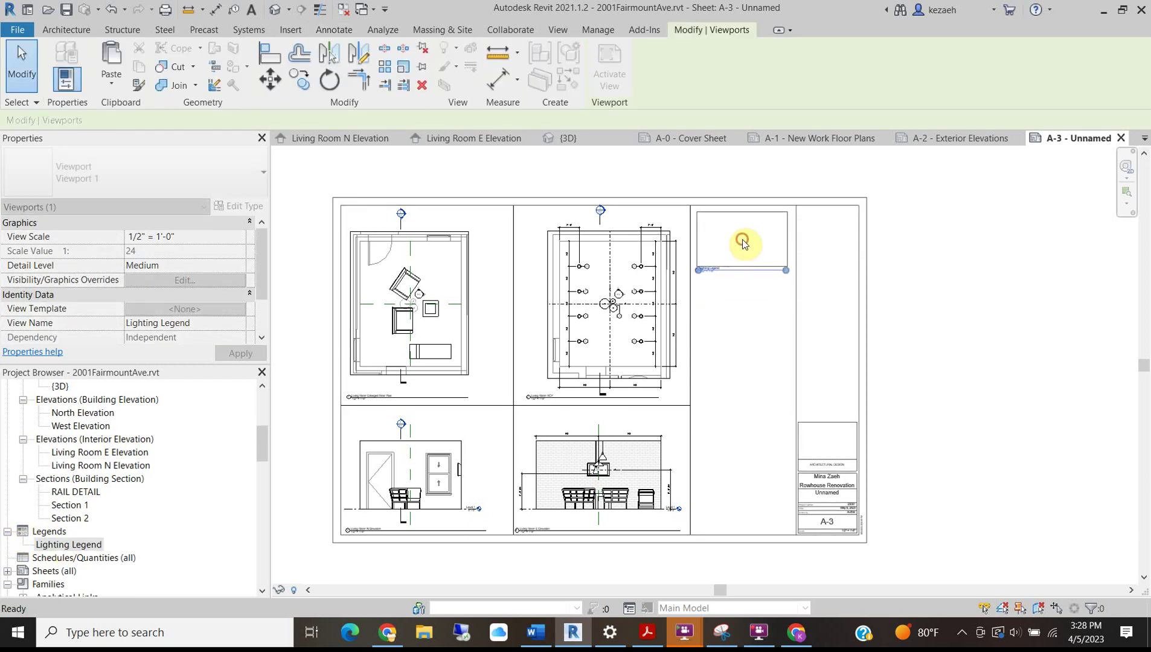
{"action": "left_click", "coordinate": [741, 239]}
{"action": "scroll", "coordinate": [604, 300], "scroll_direction": "up", "scroll_amount": 2}
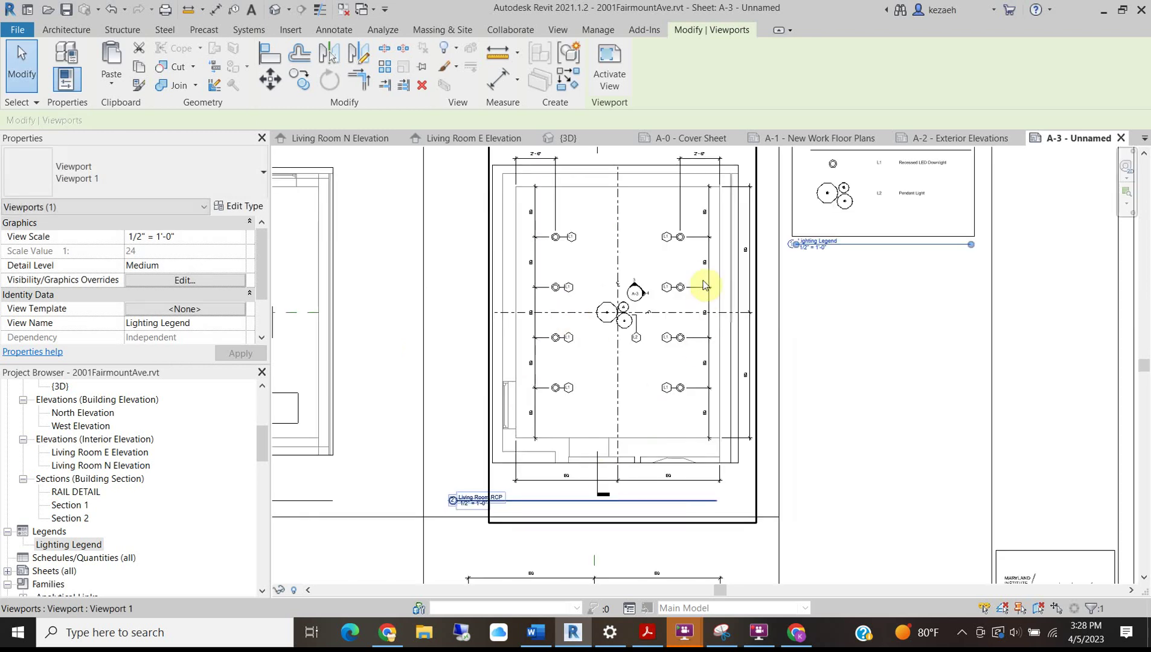
{"action": "scroll", "coordinate": [696, 378], "scroll_direction": "up", "scroll_amount": 1}
{"action": "scroll", "coordinate": [644, 394], "scroll_direction": "up", "scroll_amount": 2}
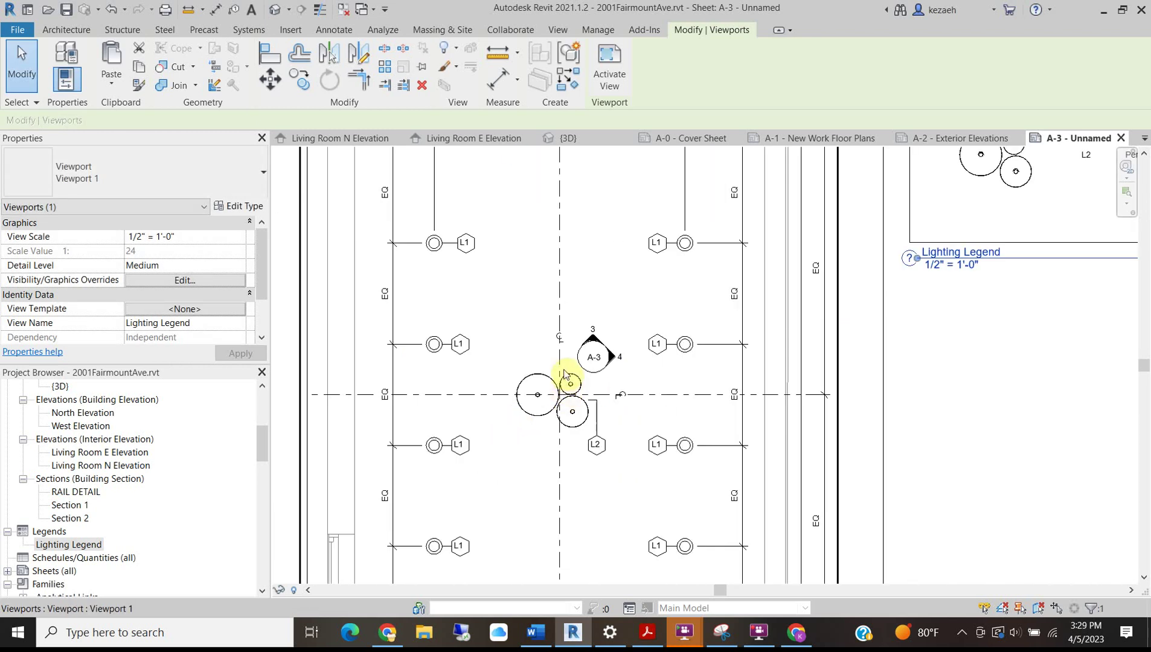
{"action": "scroll", "coordinate": [551, 399], "scroll_direction": "down", "scroll_amount": 1}
{"action": "middle_click_drag", "start_coordinate": [710, 314], "coordinate": [563, 408]}
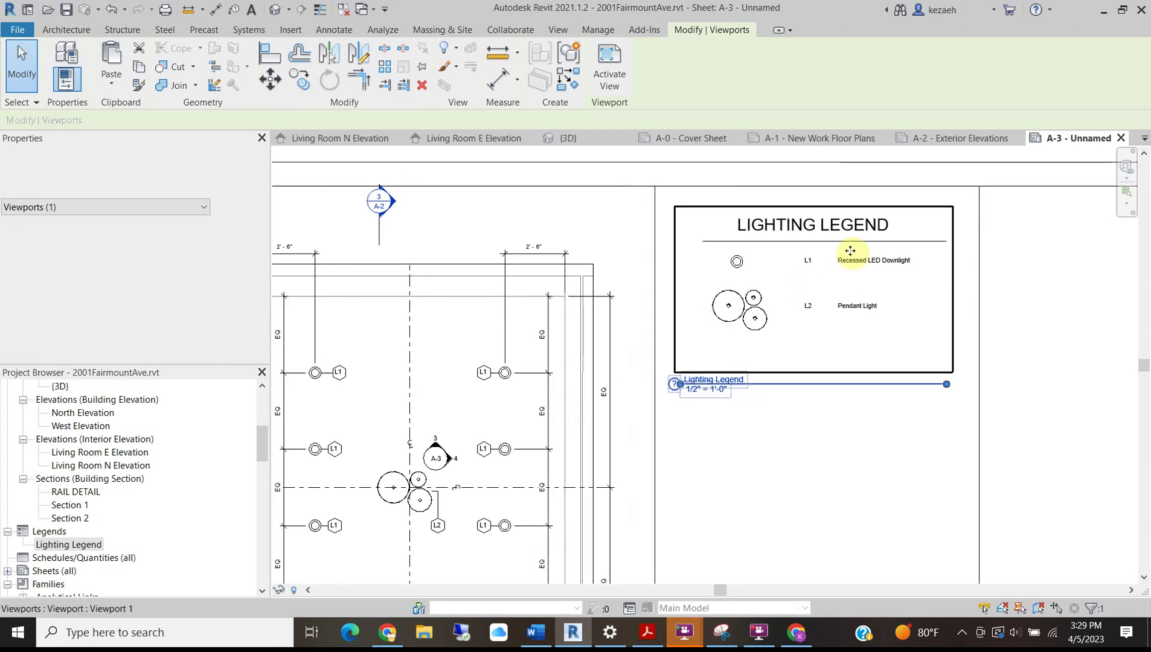
{"action": "scroll", "coordinate": [861, 256], "scroll_direction": "up", "scroll_amount": 2}
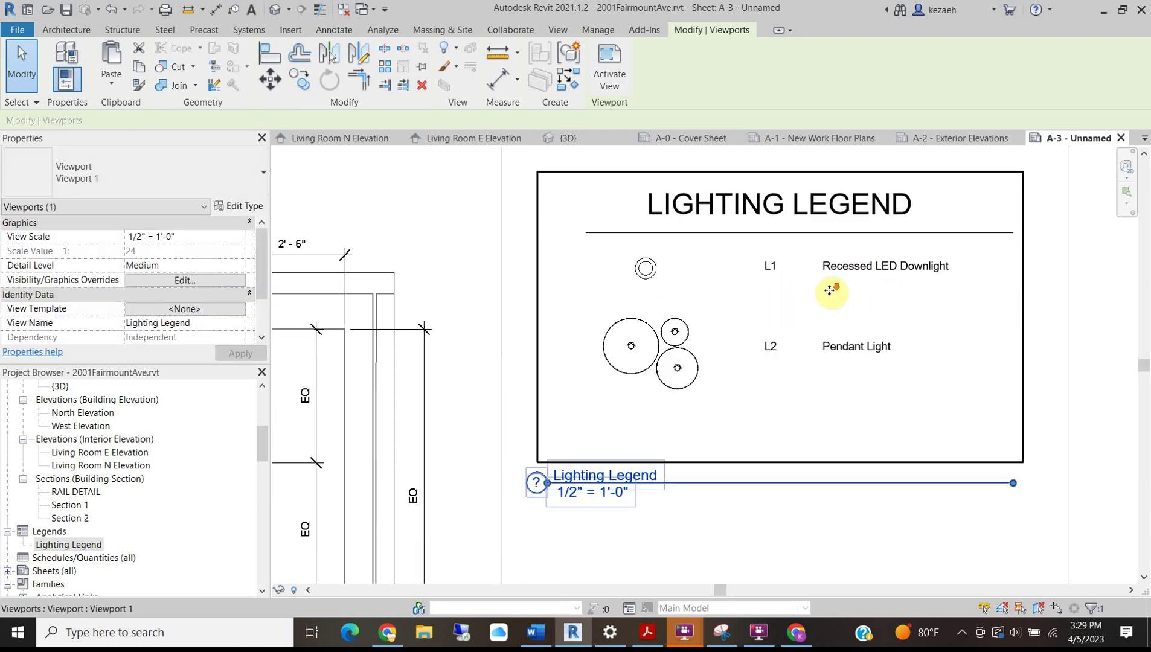
{"action": "scroll", "coordinate": [830, 288], "scroll_direction": "down", "scroll_amount": 2}
Stretch the heading underline out to both edges of the legend frame.
{"action": "double_click", "coordinate": [698, 248]}
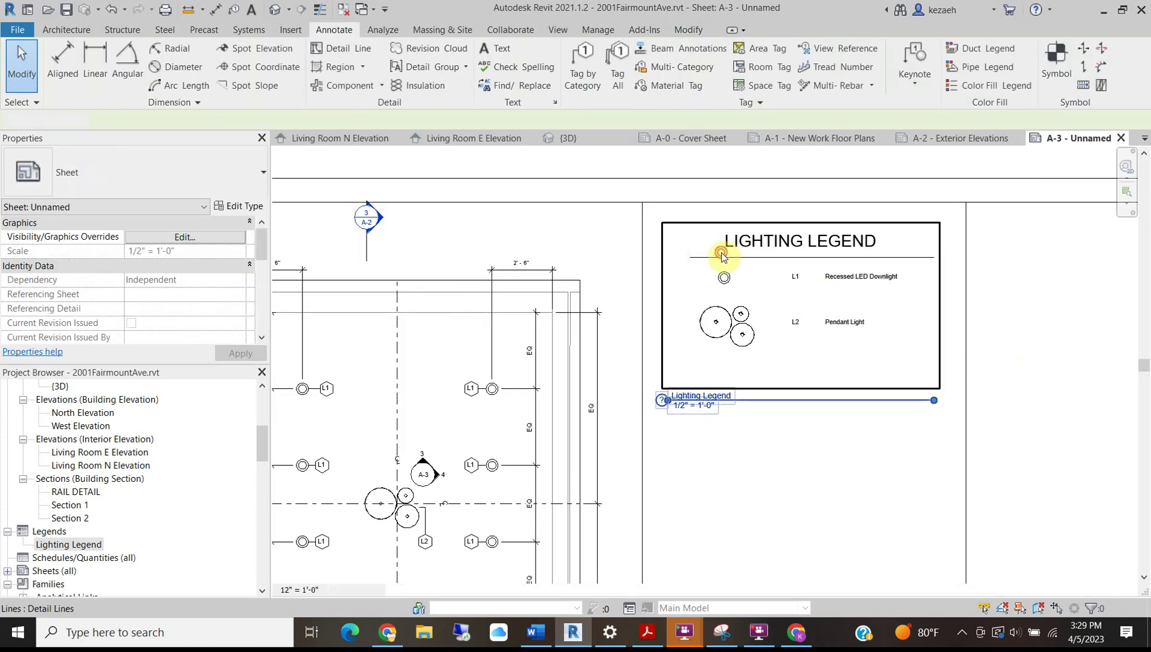
{"action": "left_click", "coordinate": [693, 257]}
{"action": "left_click_drag", "start_coordinate": [689, 258], "coordinate": [640, 262]}
{"action": "scroll", "coordinate": [642, 256], "scroll_direction": "up", "scroll_amount": 4}
{"action": "scroll", "coordinate": [640, 262], "scroll_direction": "down", "scroll_amount": 4}
{"action": "mouse_move", "coordinate": [912, 324]}
{"action": "left_mouse_down"}
{"action": "mouse_move", "coordinate": [887, 324]}
{"action": "mouse_move", "coordinate": [941, 325]}
{"action": "left_mouse_up"}
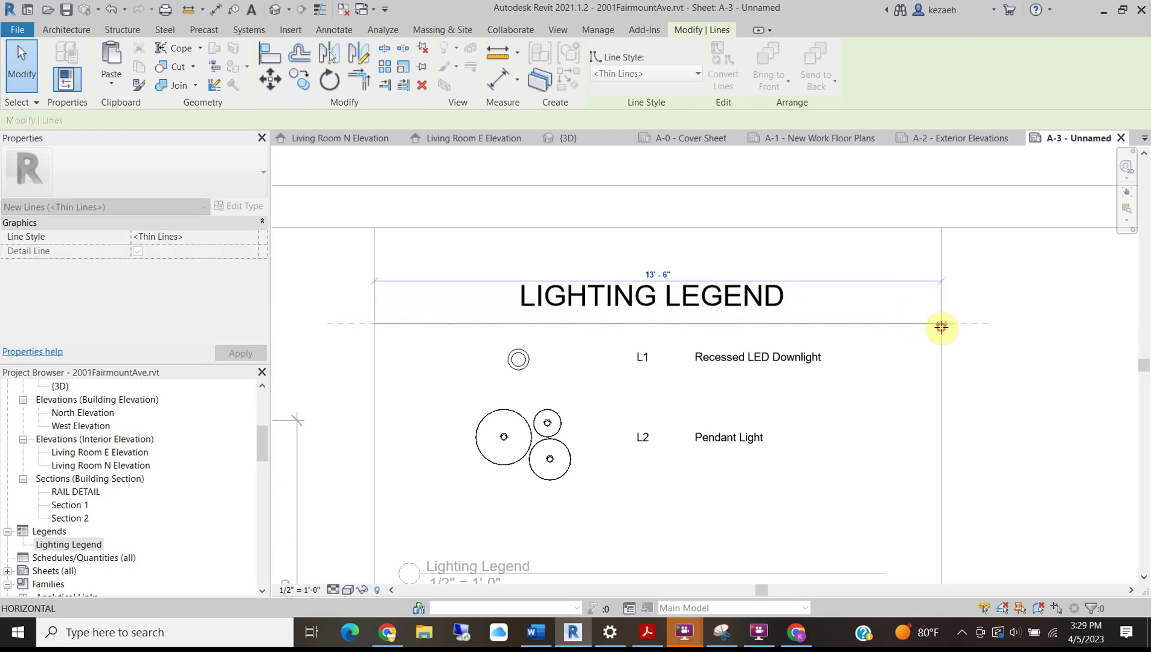
{"action": "left_click", "coordinate": [442, 227]}
{"action": "scroll", "coordinate": [550, 292], "scroll_direction": "down", "scroll_amount": 3}
{"action": "double_click", "coordinate": [648, 205]}
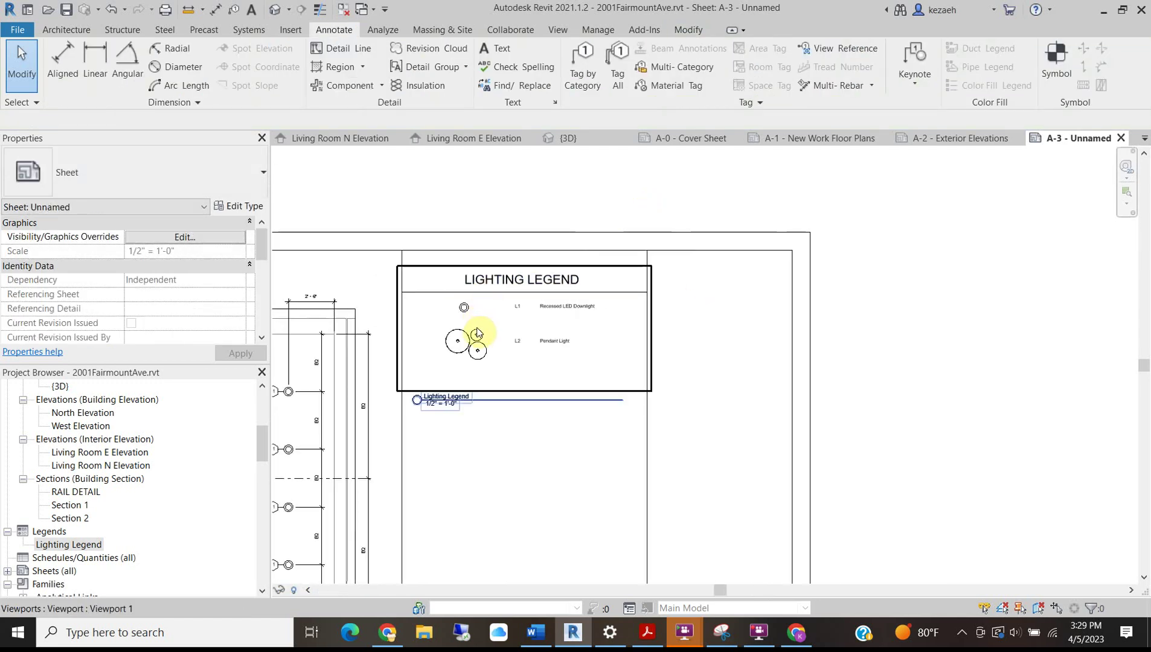
Nudge the legend viewport upward on the sheet.
{"action": "left_click", "coordinate": [478, 301]}
{"action": "key", "text": "Up"}
{"action": "key", "text": "Up"}
{"action": "key", "text": "Up"}
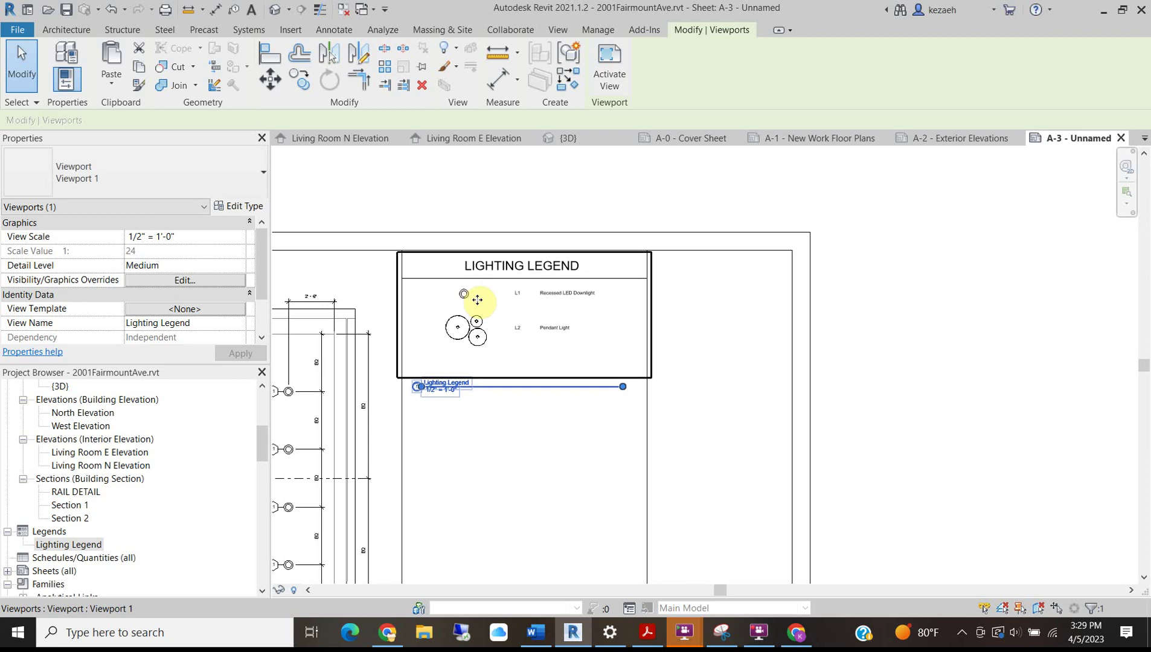
{"action": "scroll", "coordinate": [331, 201], "scroll_direction": "up", "scroll_amount": 1}
{"action": "left_click", "coordinate": [502, 247]}
{"action": "scroll", "coordinate": [475, 311], "scroll_direction": "up", "scroll_amount": 1}
Rotate a copy of the underline (RO) to close the legend below the L2 entry.
{"action": "double_click", "coordinate": [476, 306]}
{"action": "left_click", "coordinate": [475, 300]}
{"action": "key", "text": "r"}
{"action": "key", "text": "o"}
{"action": "left_click", "coordinate": [477, 300]}
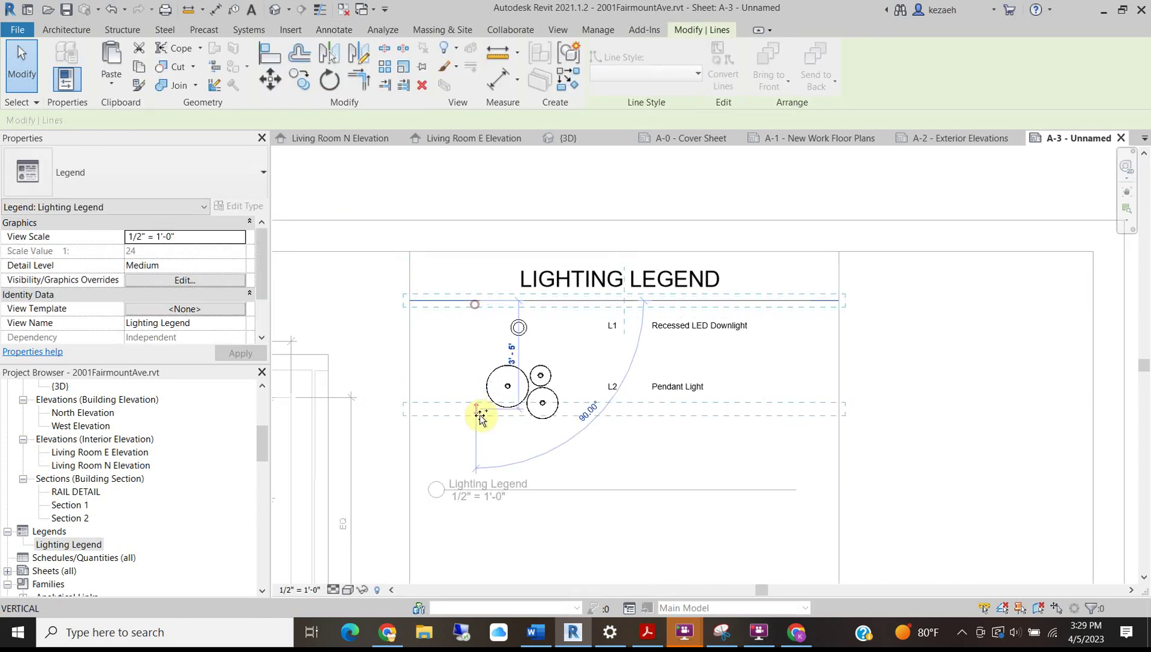
{"action": "left_click", "coordinate": [477, 441]}
{"action": "key", "text": "Escape"}
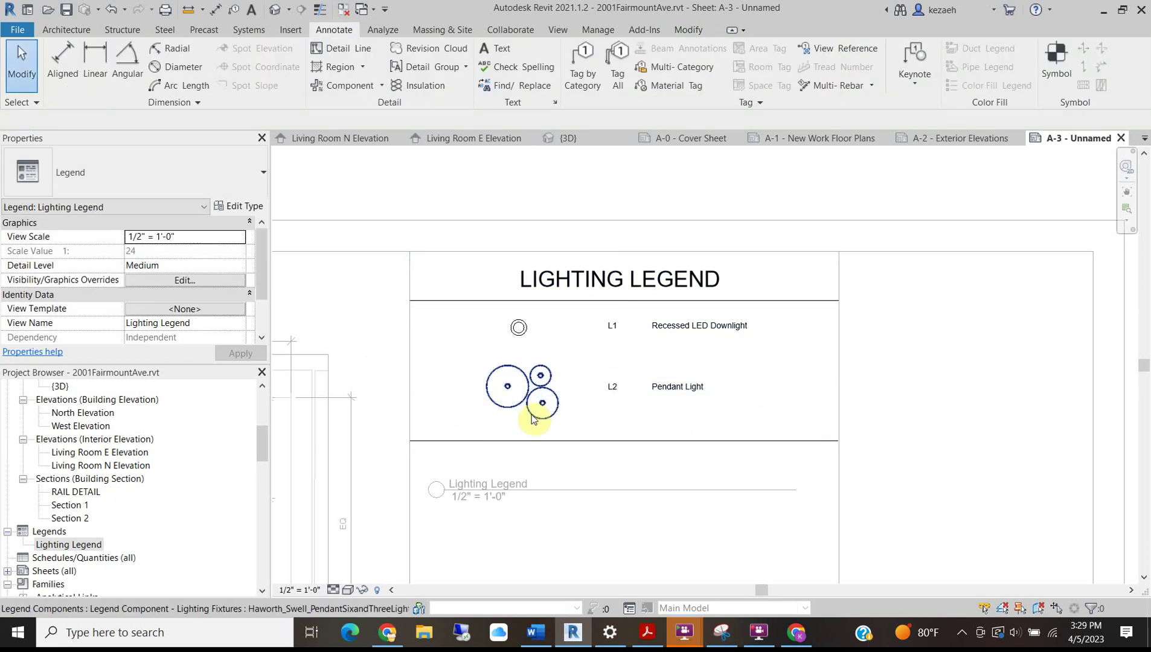
{"action": "left_click_drag", "start_coordinate": [739, 426], "coordinate": [441, 326]}
{"action": "key", "text": "Escape"}
{"action": "scroll", "coordinate": [483, 316], "scroll_direction": "down", "scroll_amount": 2}
{"action": "scroll", "coordinate": [547, 301], "scroll_direction": "up", "scroll_amount": 2}
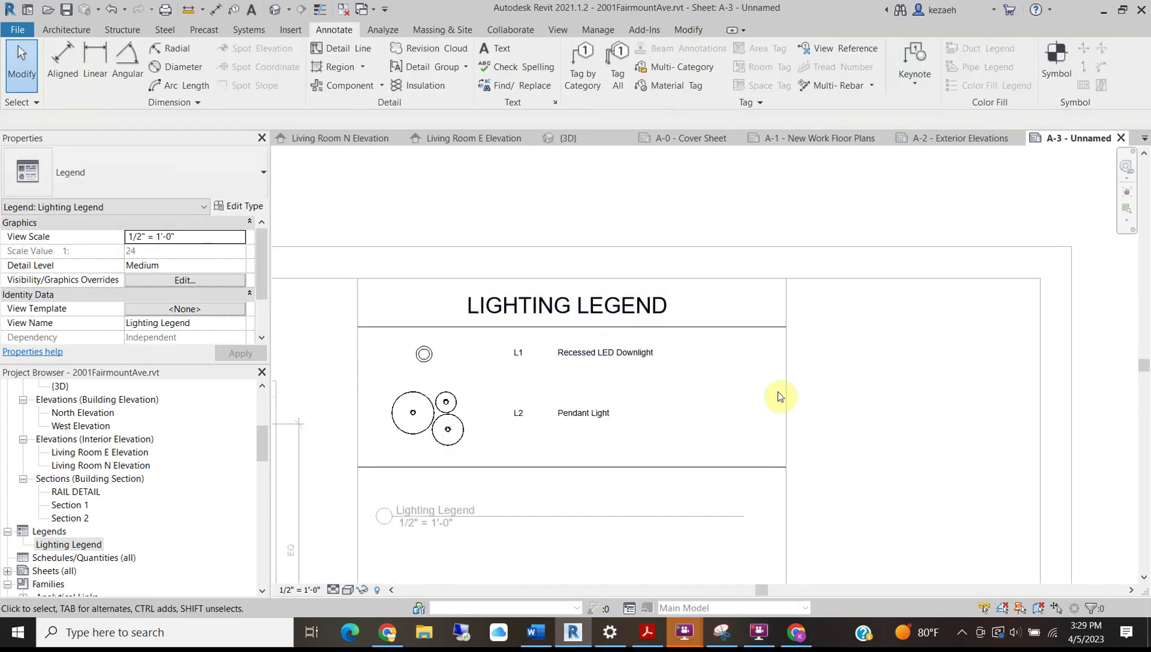
{"action": "scroll", "coordinate": [577, 387], "scroll_direction": "down", "scroll_amount": 1}
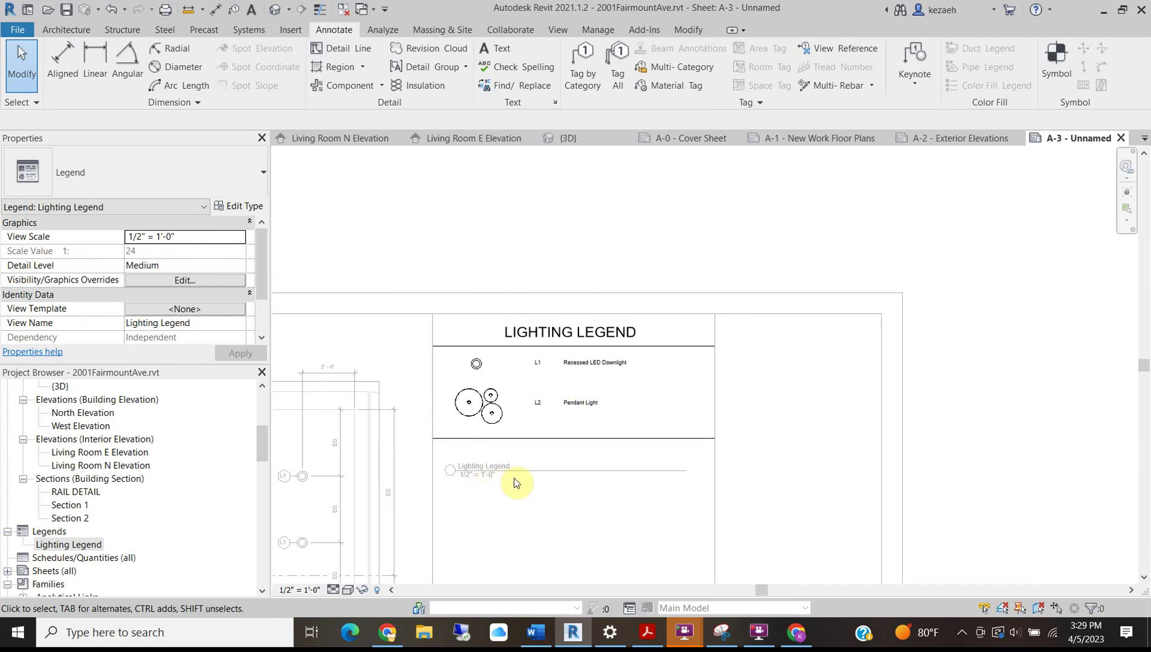
Duplicate the legend viewport's type as a new viewport type named Empty.
{"action": "double_click", "coordinate": [576, 512]}
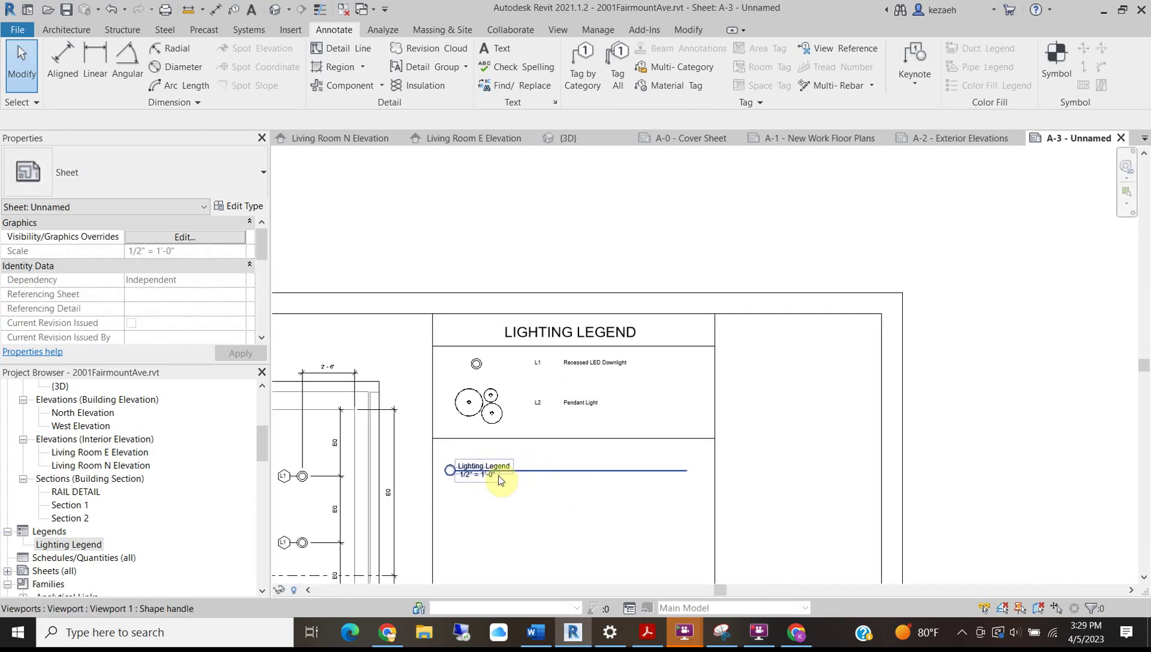
{"action": "left_click", "coordinate": [522, 421]}
{"action": "left_click", "coordinate": [134, 181]}
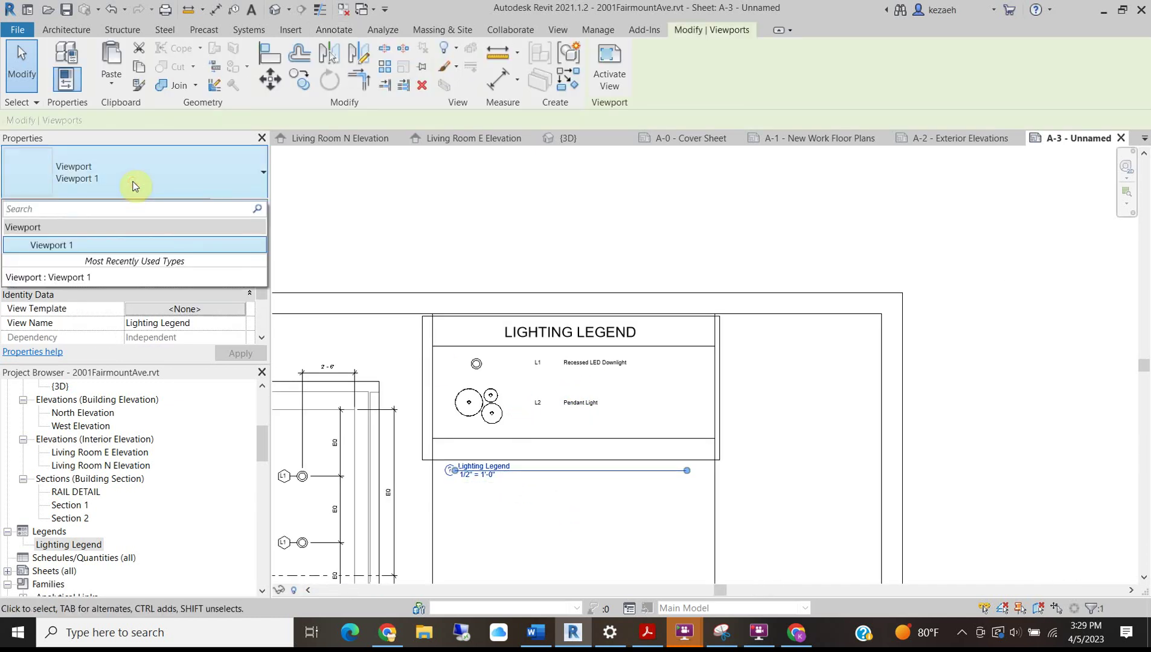
{"action": "left_click", "coordinate": [133, 181]}
{"action": "left_click", "coordinate": [245, 207]}
{"action": "left_click", "coordinate": [528, 225]}
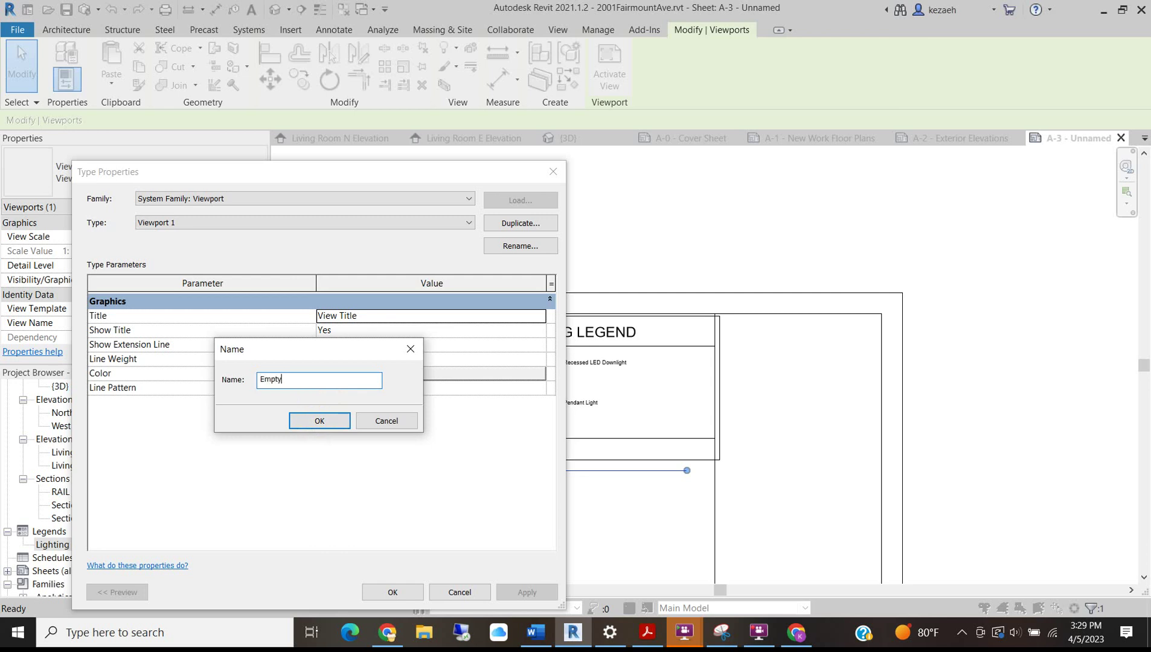
{"action": "left_click", "coordinate": [306, 421]}
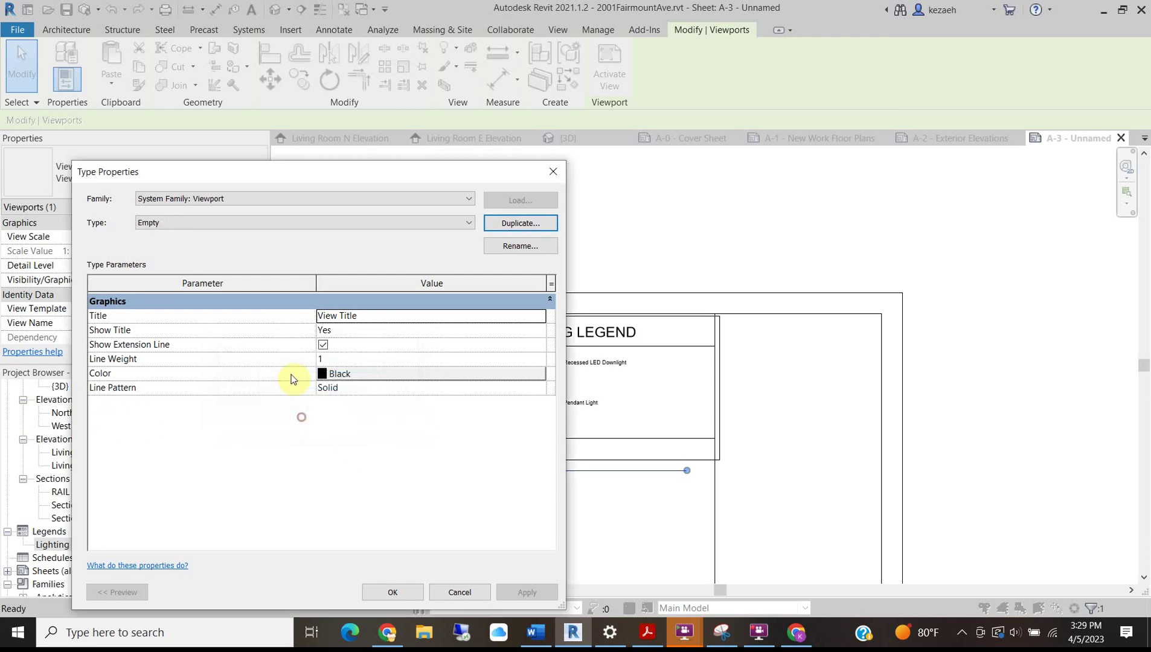
Set Empty's Show Title to No, keep a Solid line pattern, and make the colour White.
{"action": "left_click", "coordinate": [424, 314]}
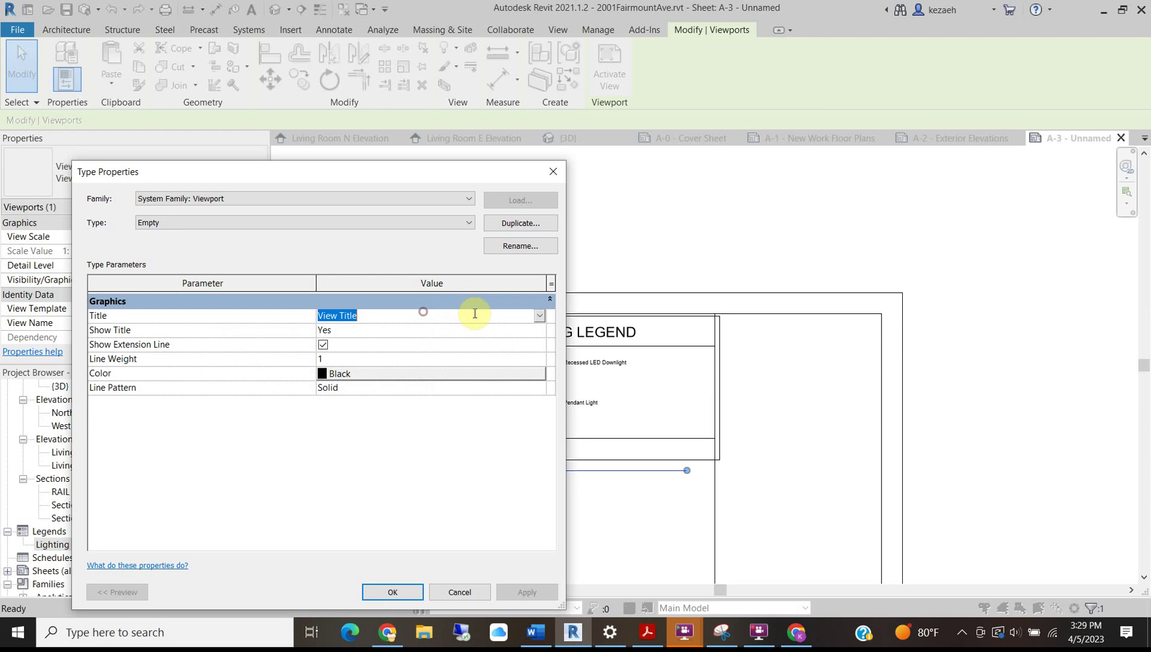
{"action": "left_click", "coordinate": [540, 332]}
{"action": "left_click", "coordinate": [329, 370]}
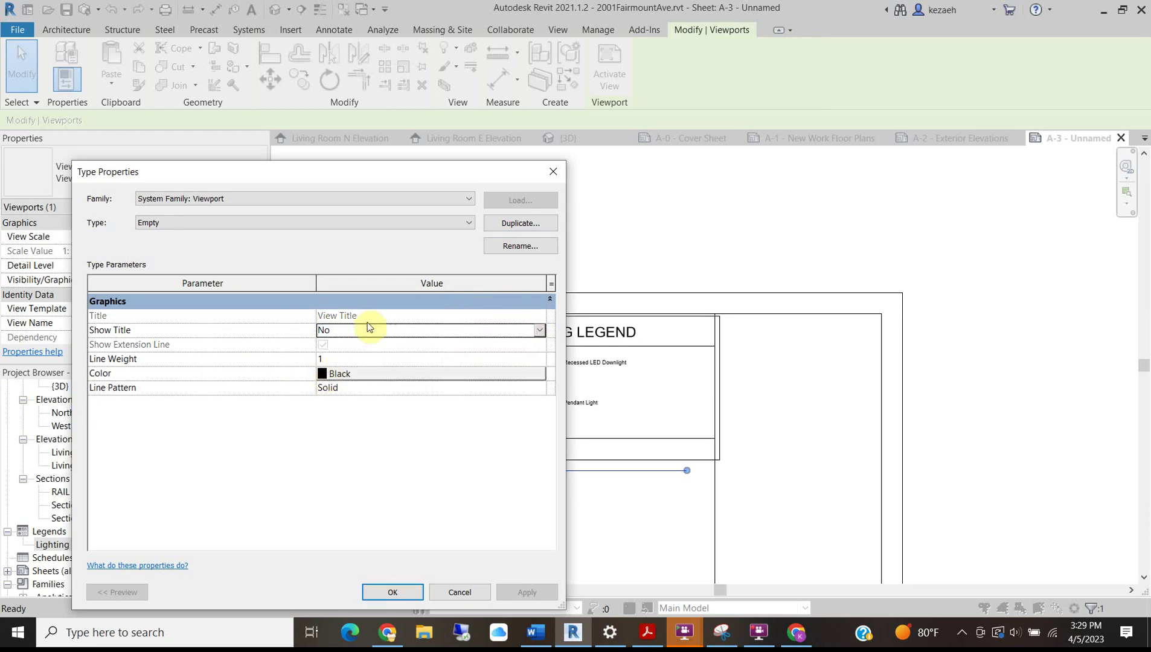
{"action": "left_click", "coordinate": [330, 362]}
{"action": "left_click", "coordinate": [343, 387]}
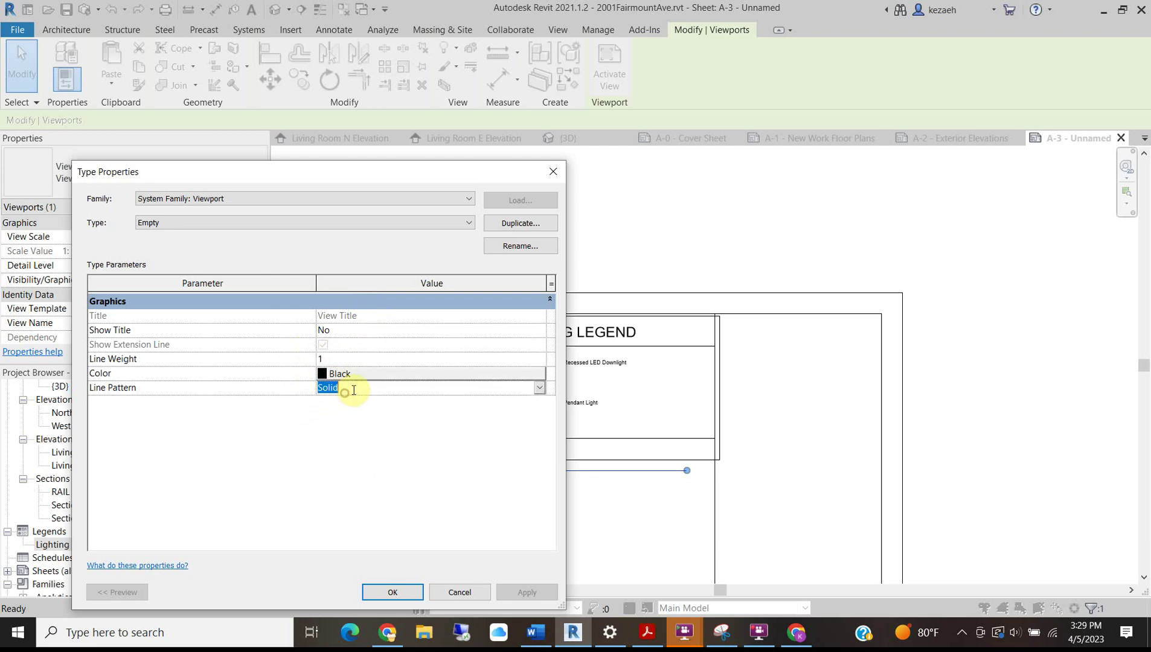
{"action": "left_click", "coordinate": [540, 392]}
{"action": "scroll", "coordinate": [403, 441], "scroll_direction": "down", "scroll_amount": 10}
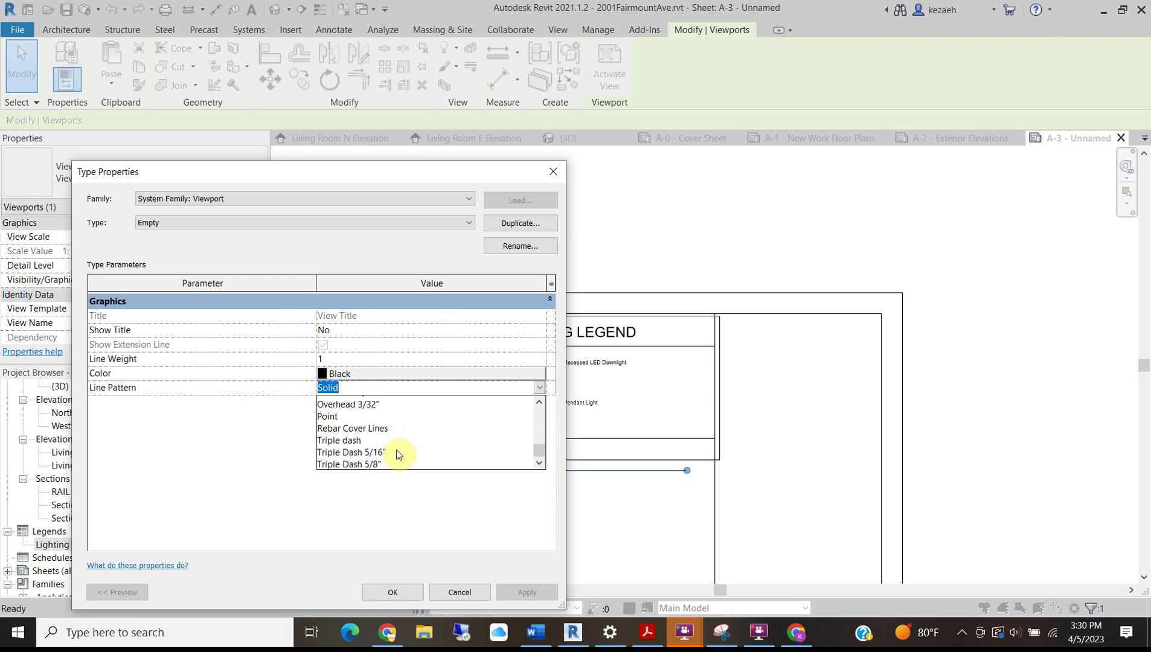
{"action": "left_click_drag", "start_coordinate": [540, 451], "coordinate": [537, 404]}
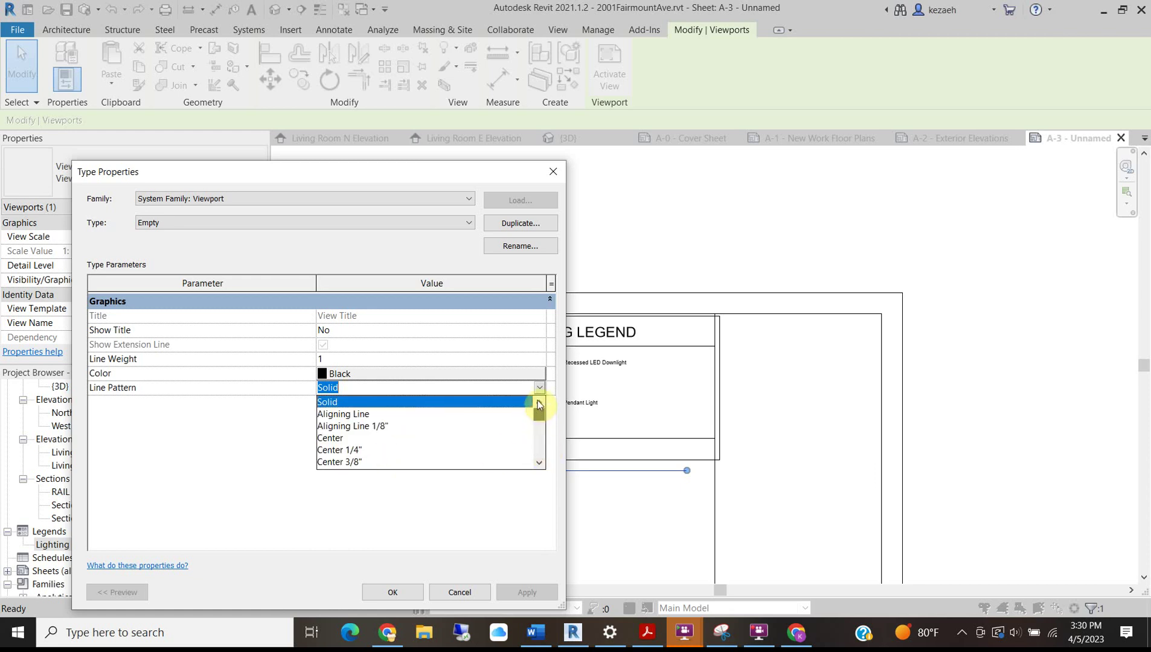
{"action": "left_click", "coordinate": [417, 592]}
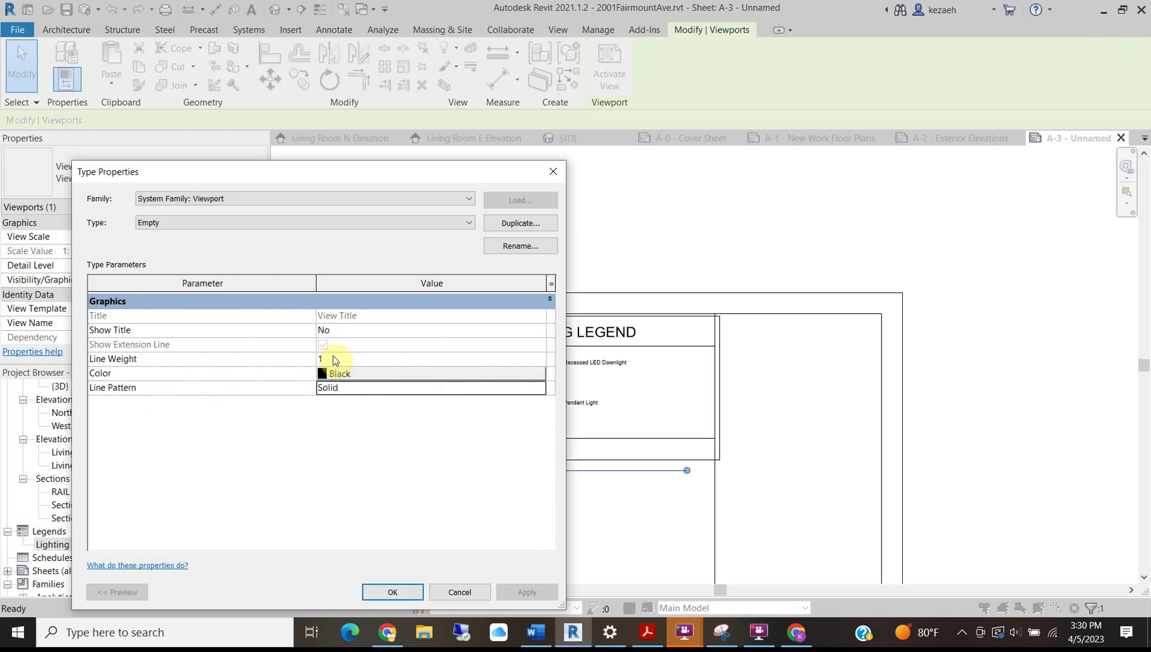
{"action": "left_click", "coordinate": [346, 372]}
{"action": "left_click", "coordinate": [299, 366]}
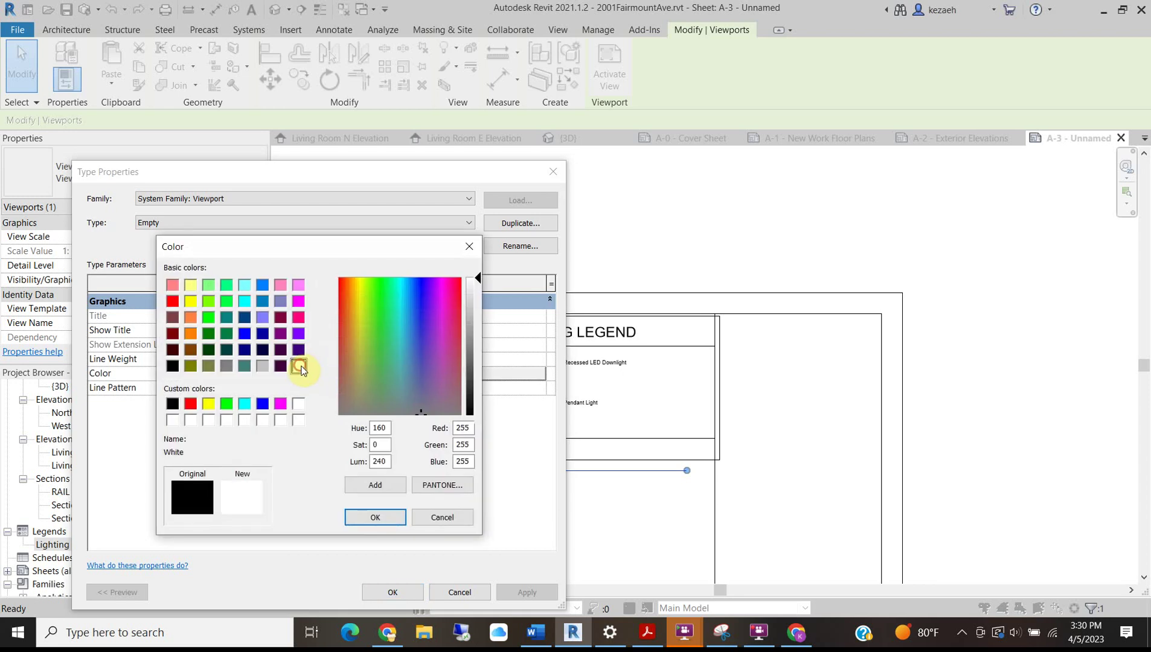
{"action": "left_click", "coordinate": [396, 521]}
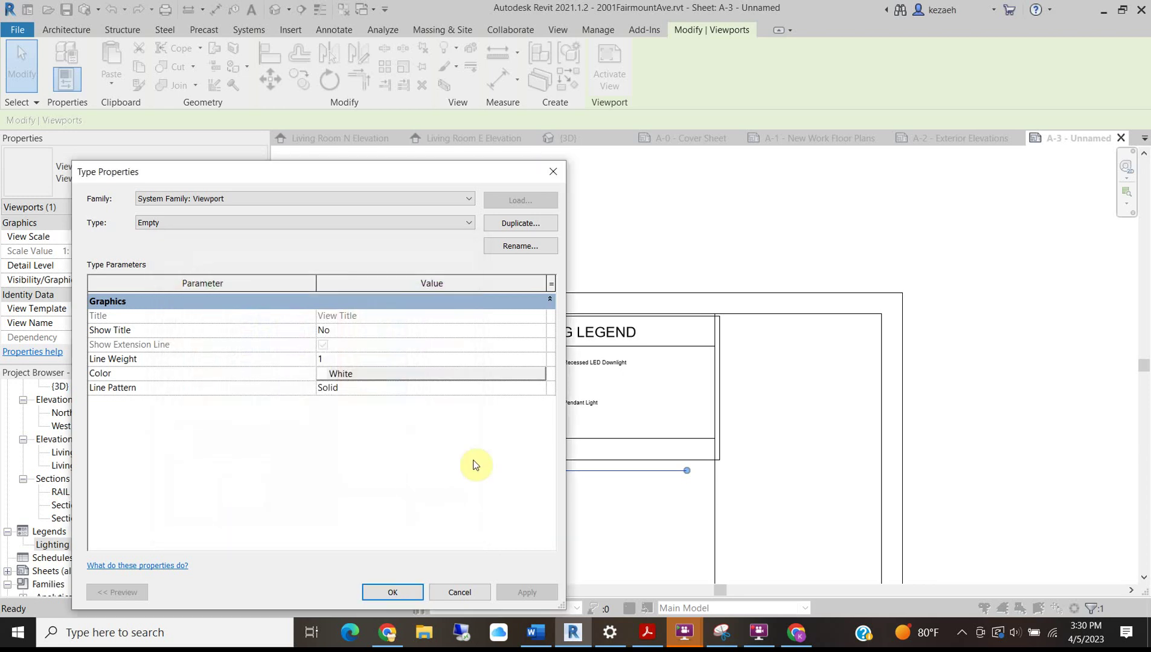
{"action": "left_click", "coordinate": [391, 592]}
Switch the Lighting Legend viewport to the Viewport: Empty type.
{"action": "left_click", "coordinate": [520, 512]}
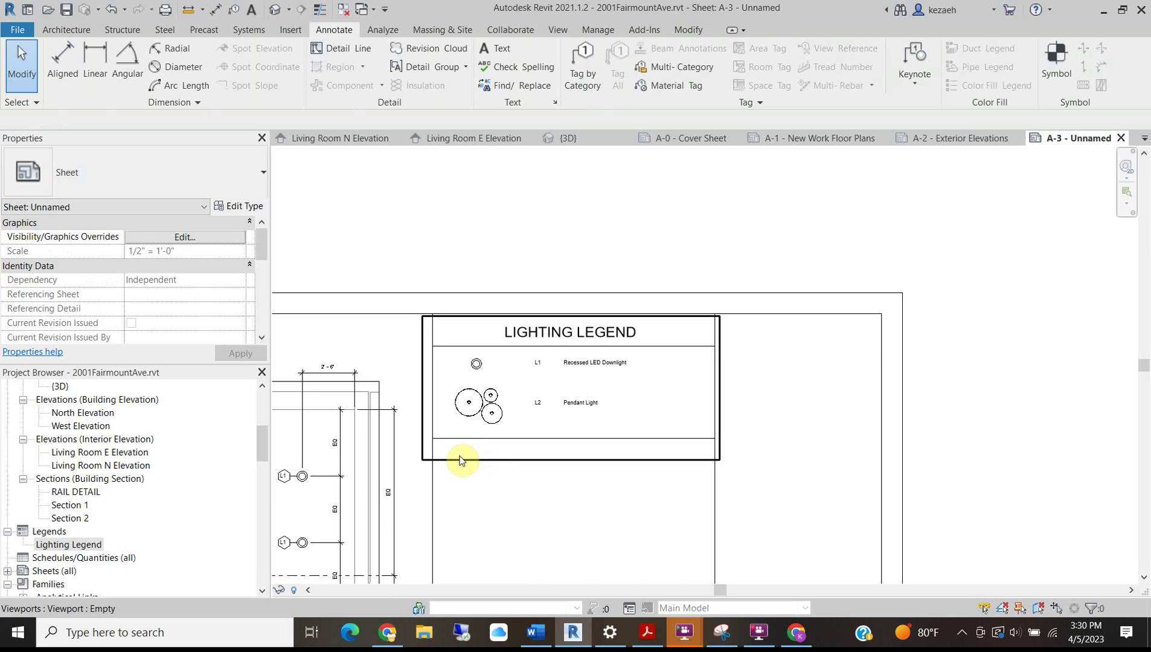
{"action": "left_click", "coordinate": [568, 330]}
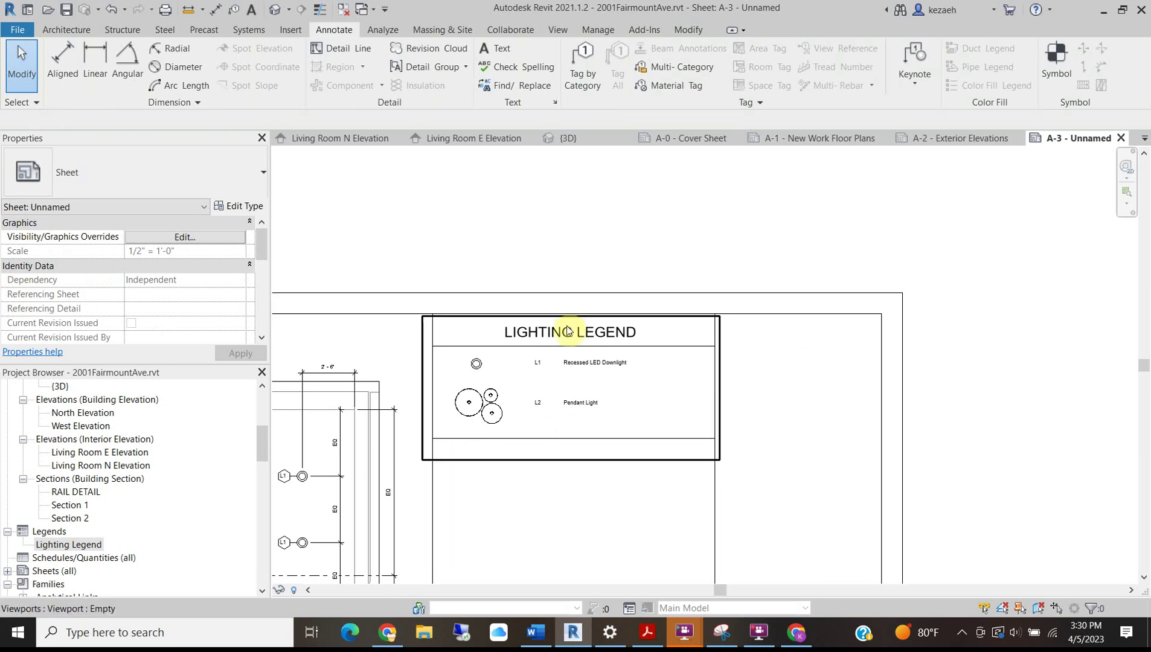
{"action": "left_click", "coordinate": [145, 175]}
{"action": "left_click", "coordinate": [81, 262]}
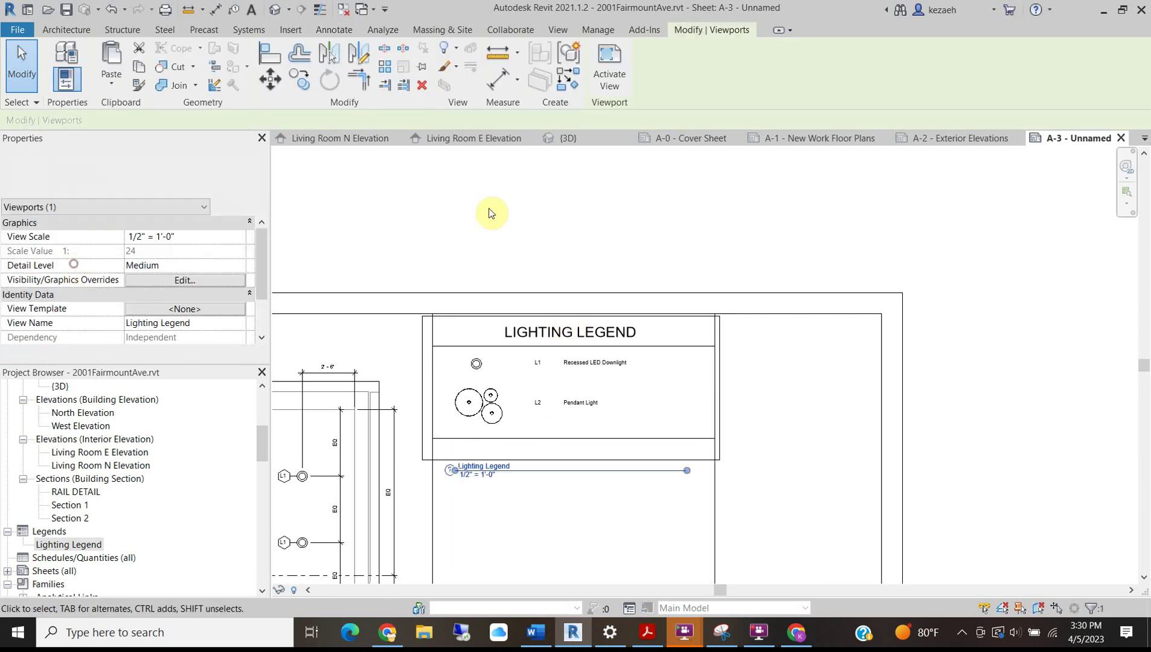
{"action": "left_click", "coordinate": [506, 505]}
{"action": "left_click", "coordinate": [585, 409]}
{"action": "left_click", "coordinate": [119, 159]}
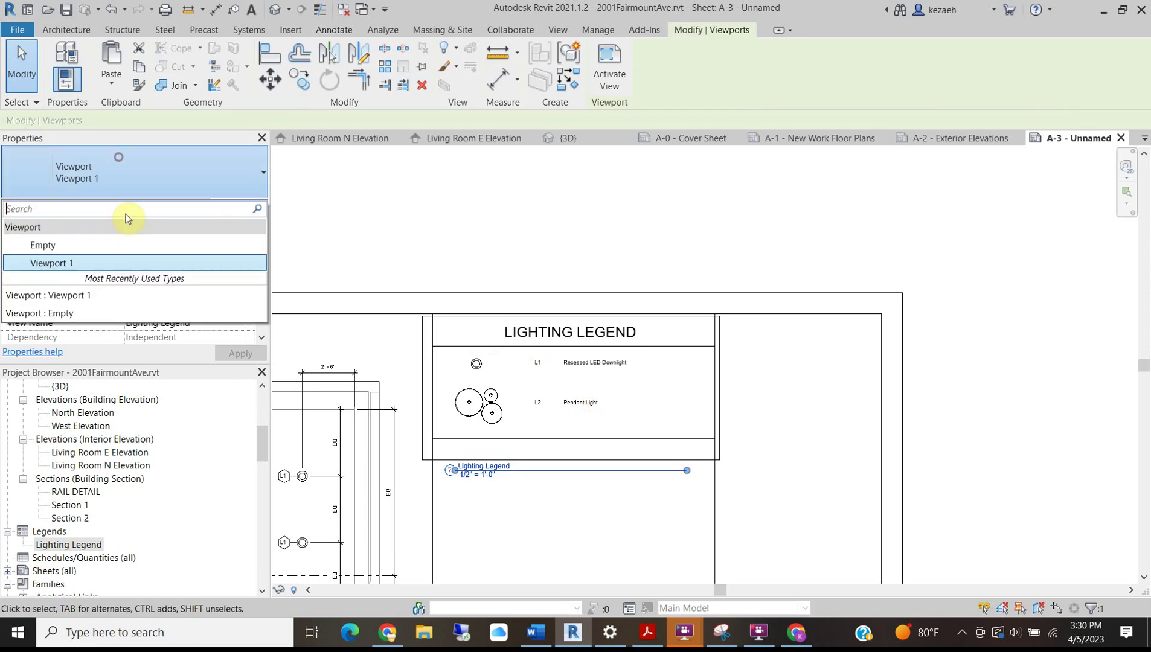
{"action": "left_click", "coordinate": [89, 260]}
{"action": "left_click", "coordinate": [481, 228]}
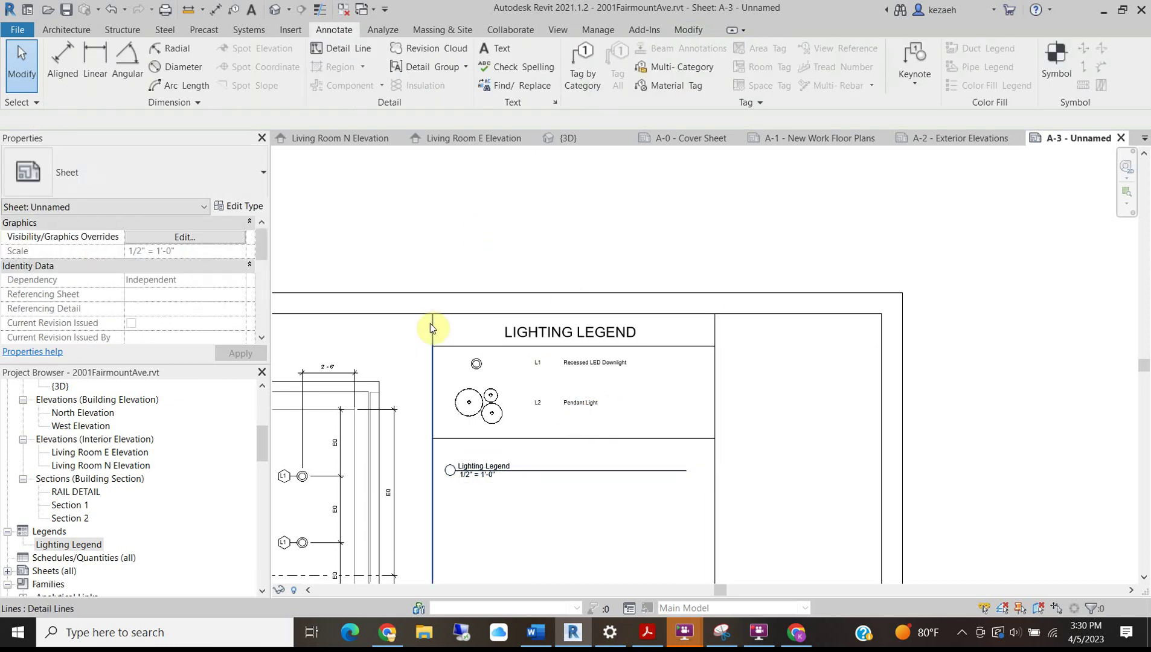
{"action": "left_click", "coordinate": [476, 360]}
{"action": "left_click", "coordinate": [142, 192]}
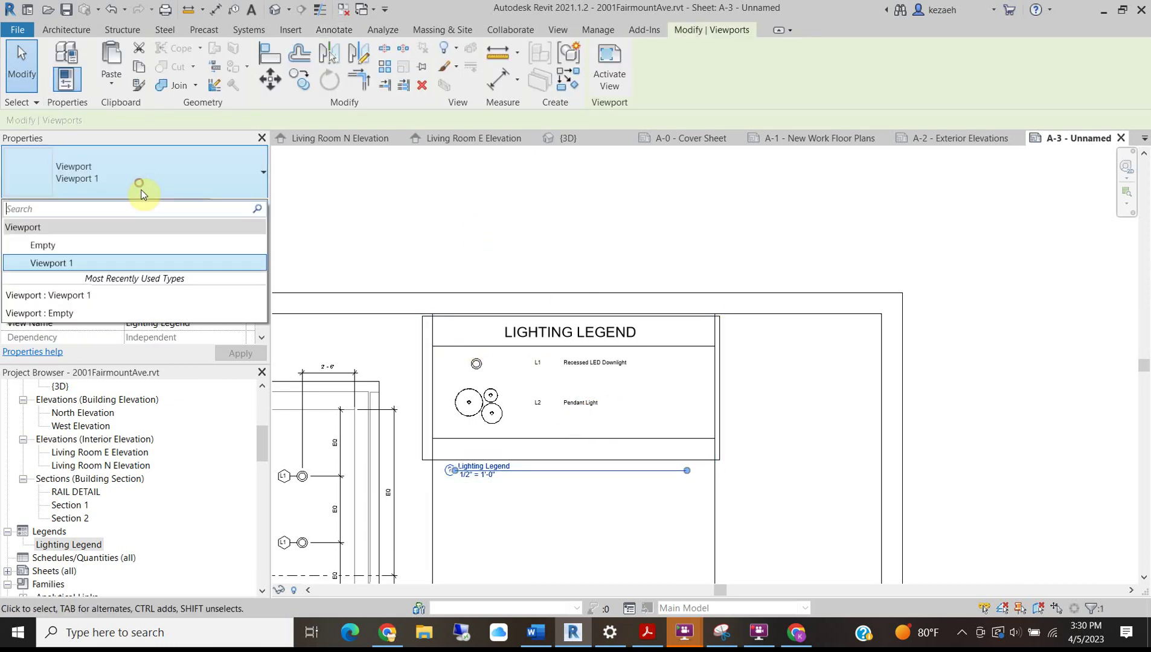
{"action": "left_click", "coordinate": [68, 246]}
{"action": "left_click", "coordinate": [566, 211]}
Pan and zoom out until the whole A-3 sheet with its title block is visible.
{"action": "scroll", "coordinate": [536, 349], "scroll_direction": "down", "scroll_amount": 3}
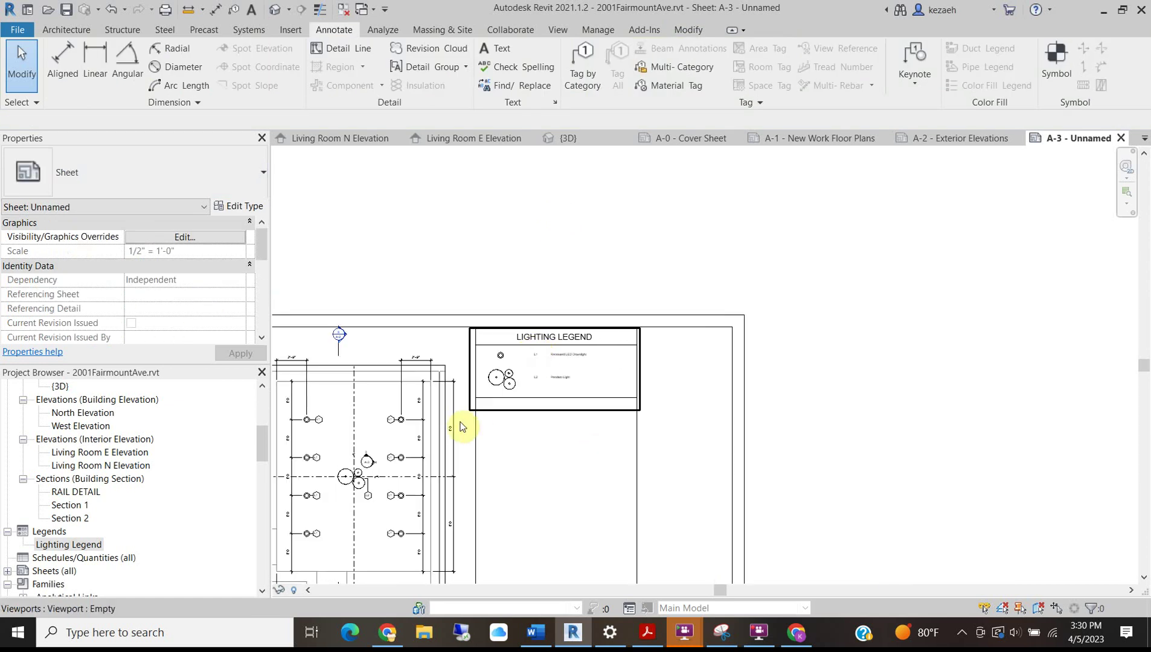
{"action": "middle_click_drag", "start_coordinate": [514, 393], "coordinate": [527, 260]}
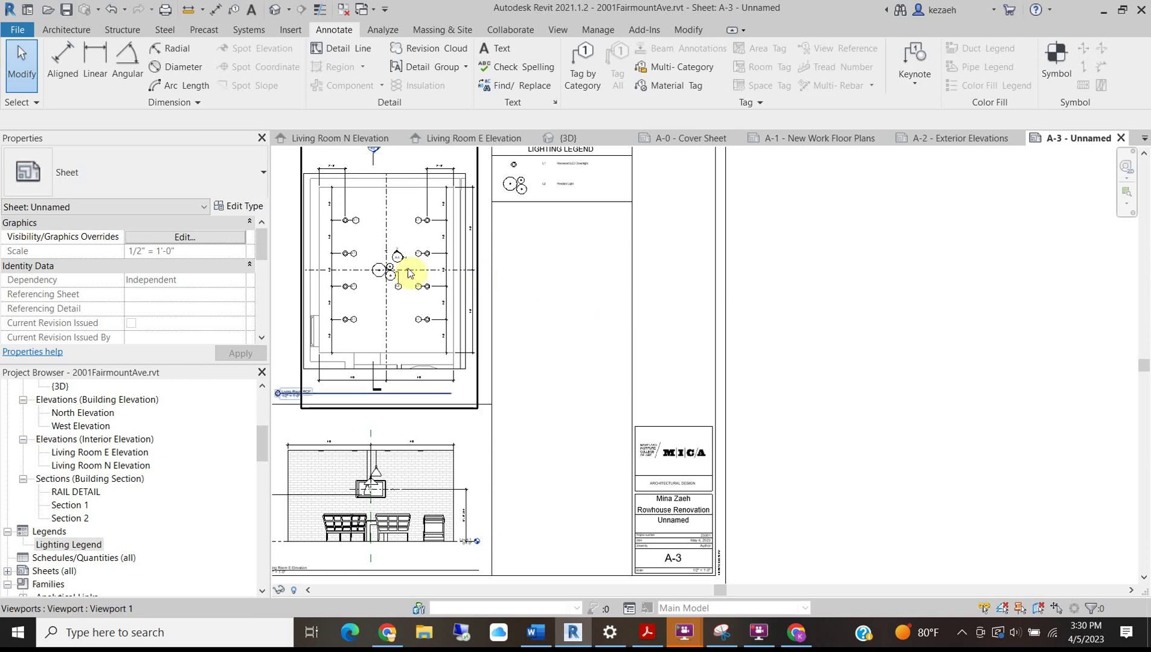
{"action": "scroll", "coordinate": [343, 259], "scroll_direction": "up", "scroll_amount": 3}
{"action": "scroll", "coordinate": [529, 320], "scroll_direction": "down", "scroll_amount": 3}
{"action": "middle_click_drag", "start_coordinate": [673, 261], "coordinate": [639, 356]}
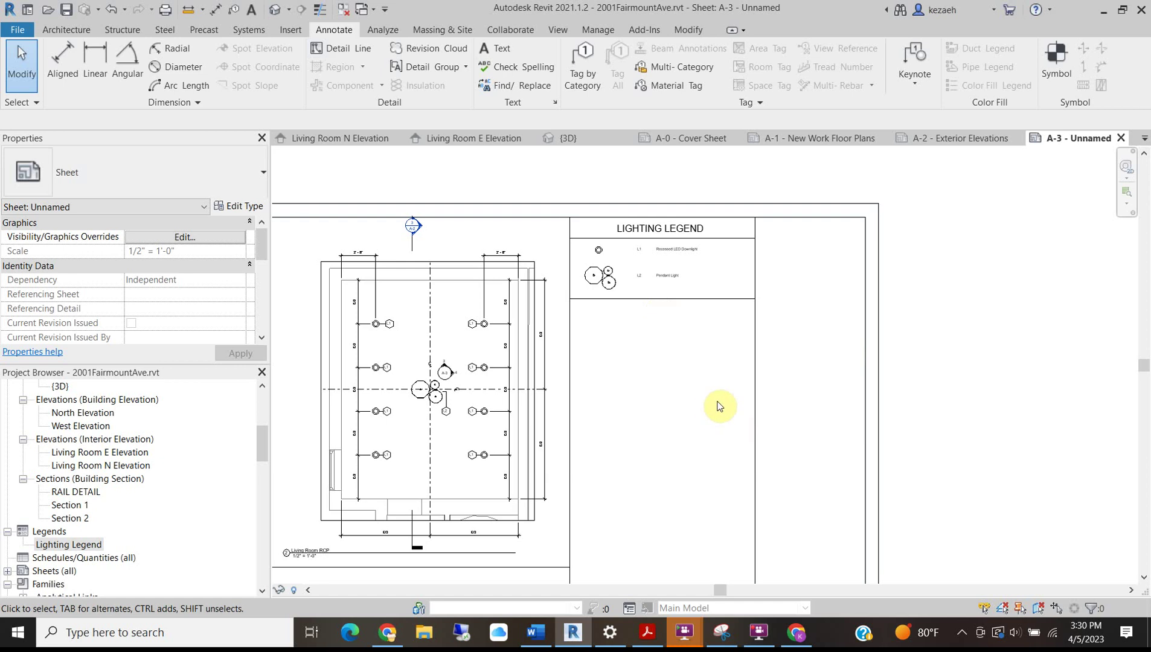
{"action": "scroll", "coordinate": [630, 397], "scroll_direction": "down", "scroll_amount": 4}
{"action": "middle_click_drag", "start_coordinate": [630, 488], "coordinate": [683, 362]}
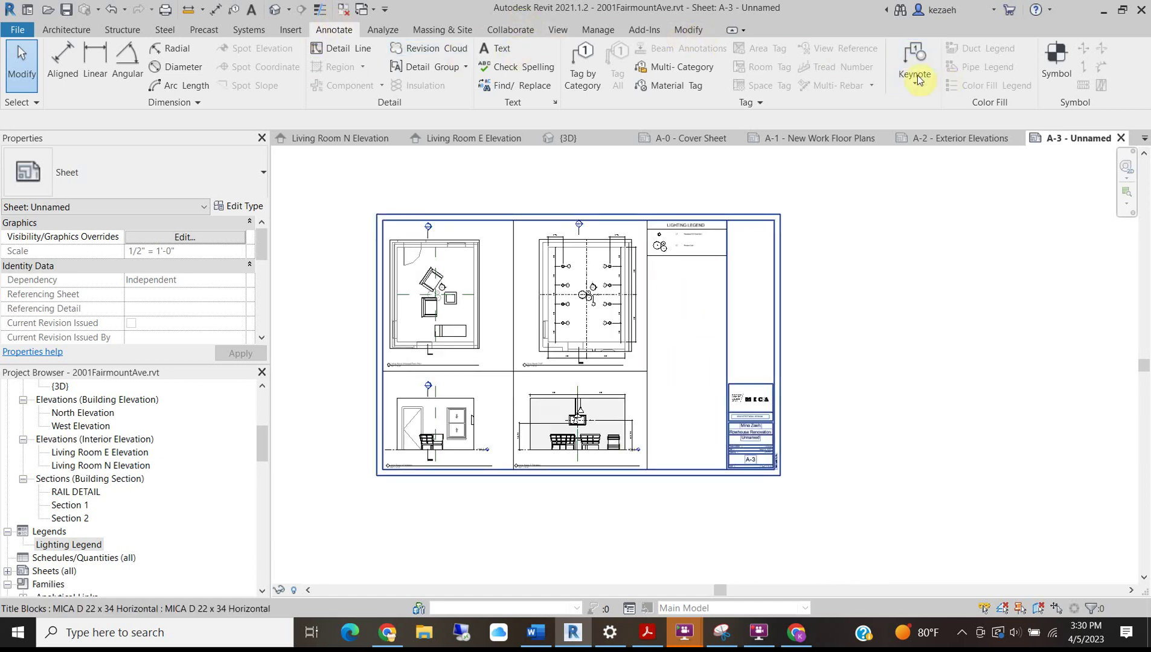
{"action": "left_click", "coordinate": [66, 13]}
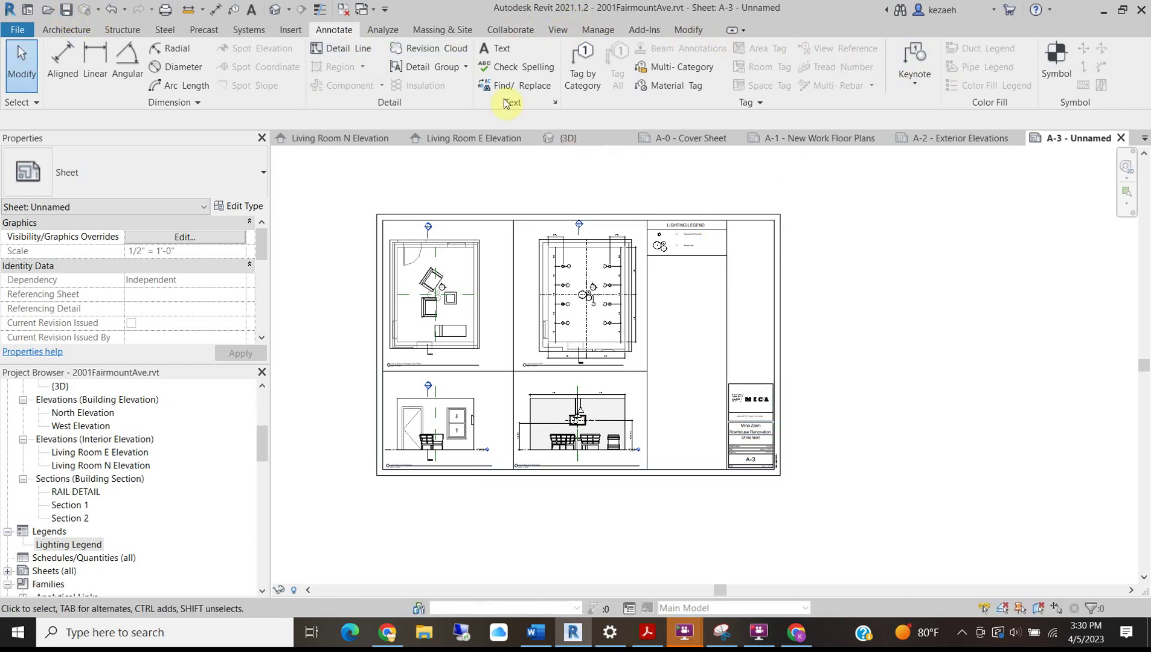
{"action": "left_click", "coordinate": [558, 30]}
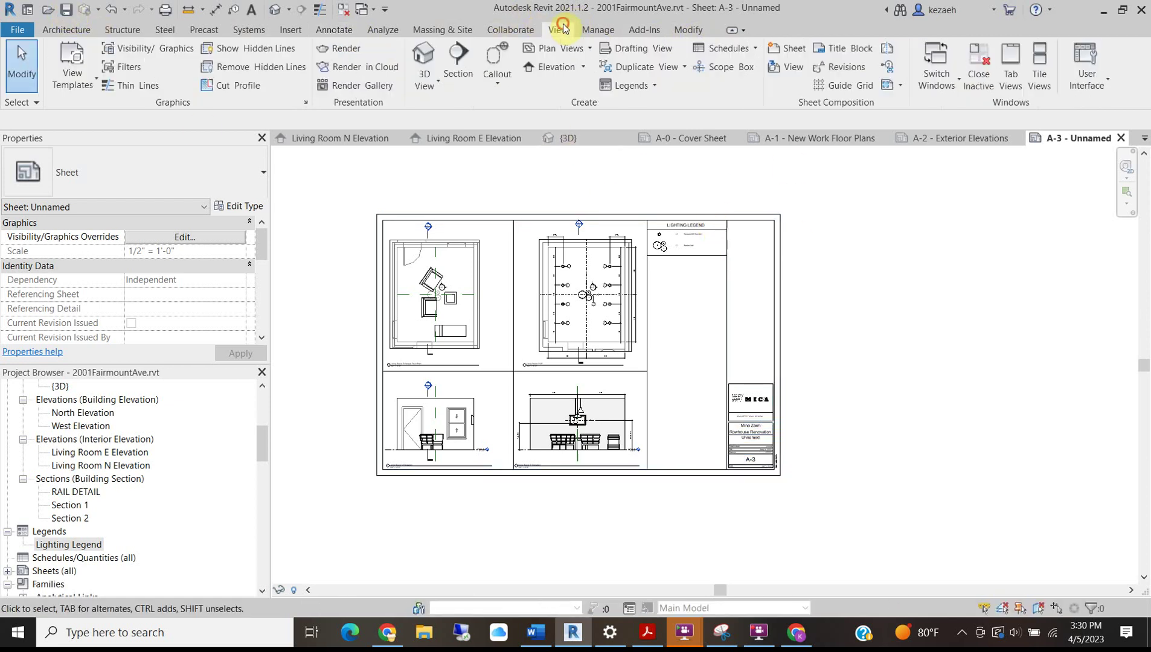
Create a new schedule on the Lighting Fixtures category named Lighting Fixture Schedule.
{"action": "left_click", "coordinate": [728, 48]}
{"action": "left_click", "coordinate": [746, 71]}
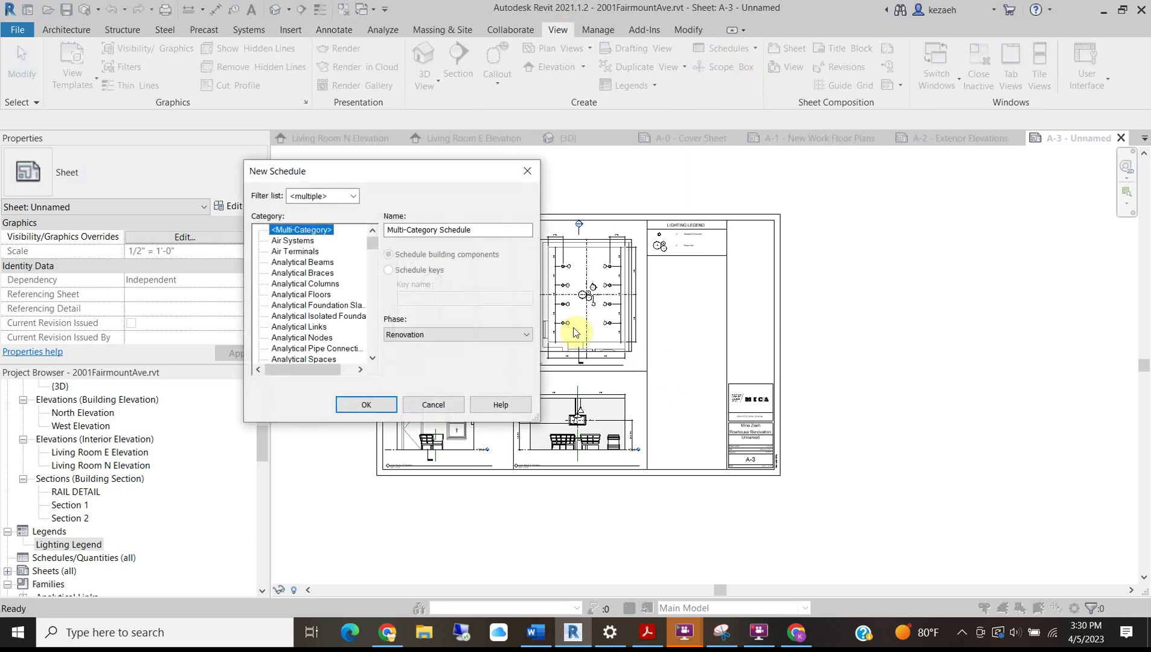
{"action": "scroll", "coordinate": [307, 326], "scroll_direction": "down", "scroll_amount": 4}
{"action": "scroll", "coordinate": [308, 325], "scroll_direction": "down", "scroll_amount": 7}
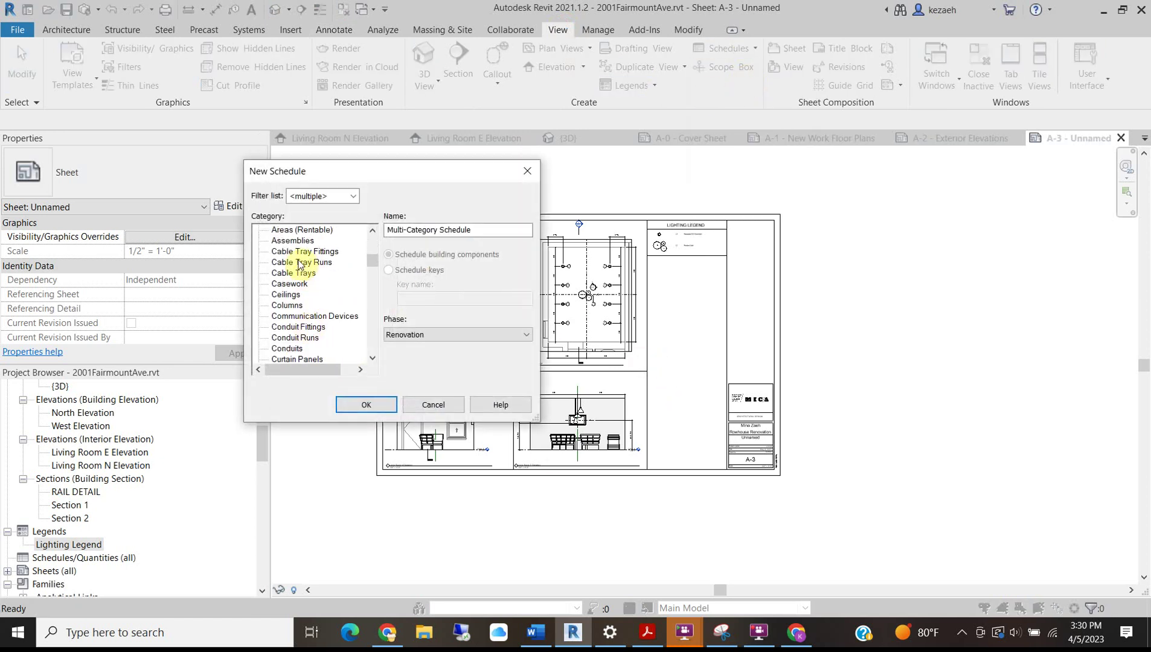
{"action": "scroll", "coordinate": [317, 320], "scroll_direction": "down", "scroll_amount": 5}
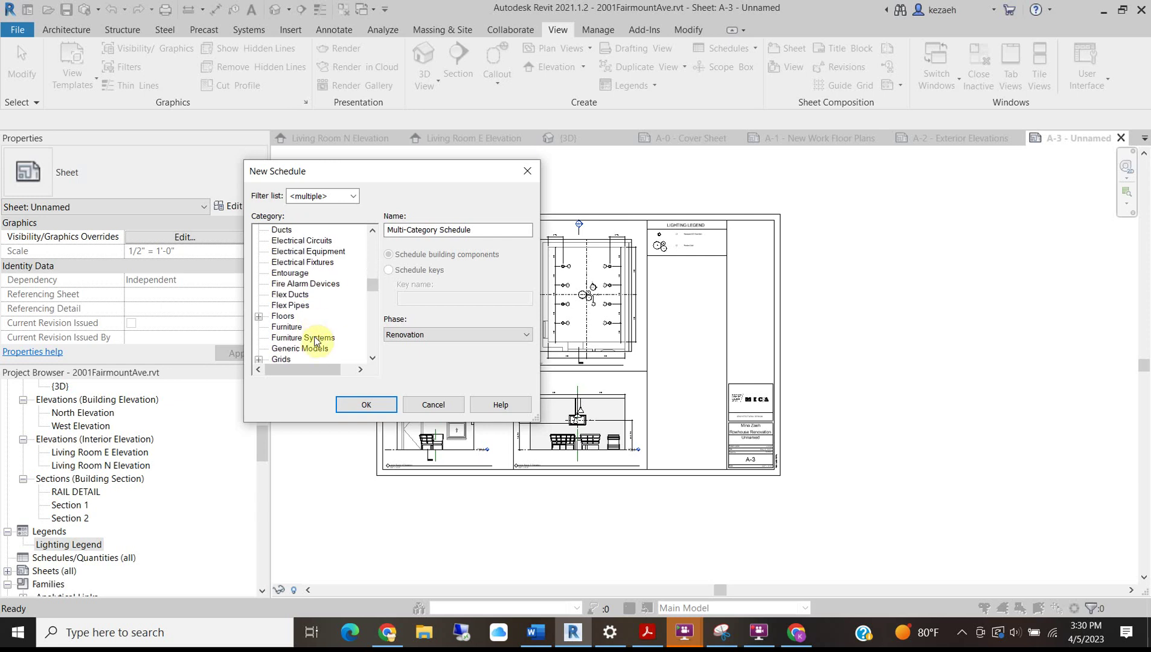
{"action": "left_click", "coordinate": [300, 339]}
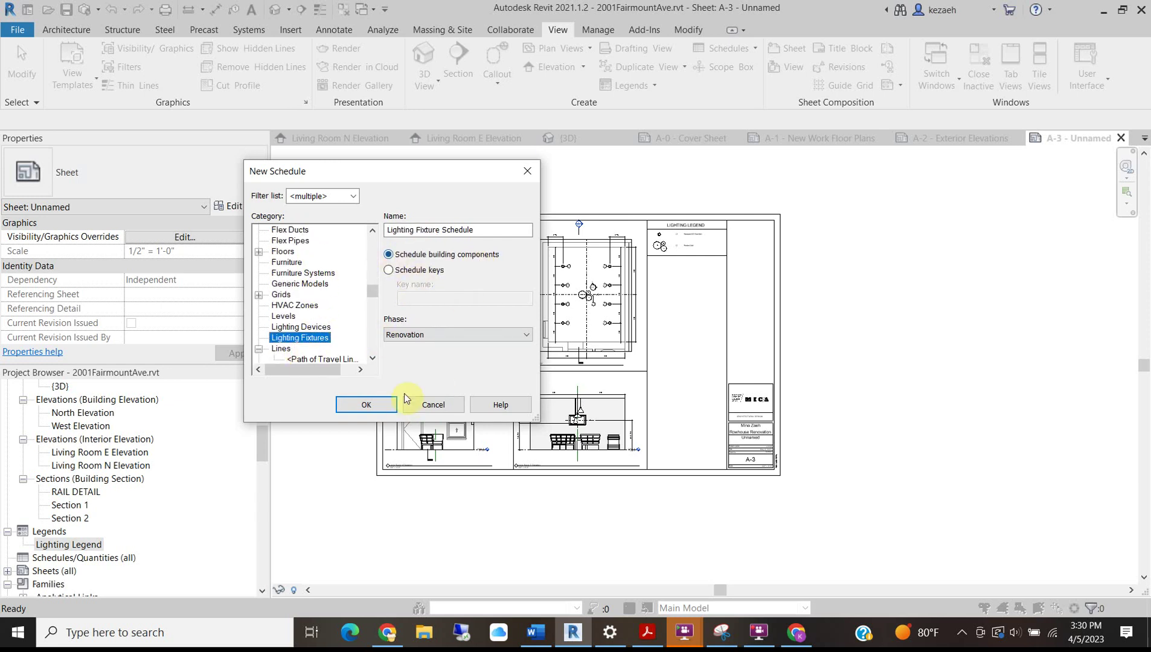
{"action": "left_click", "coordinate": [370, 405]}
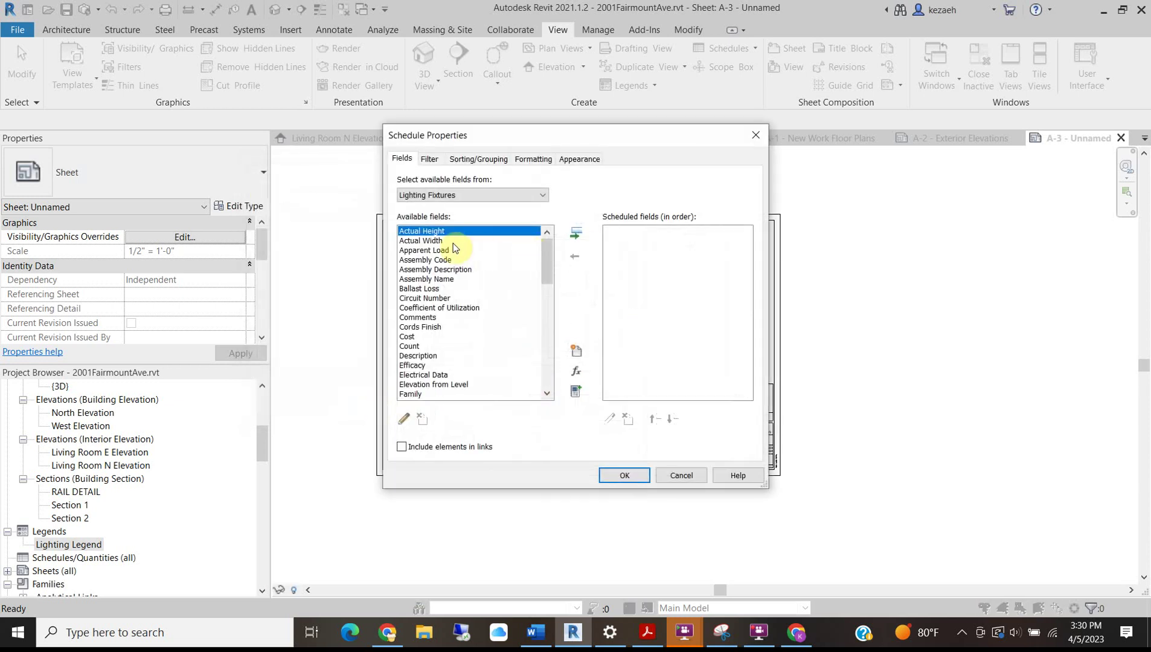
Add Type Mark as the first scheduled field.
{"action": "scroll", "coordinate": [470, 315], "scroll_direction": "down", "scroll_amount": 12}
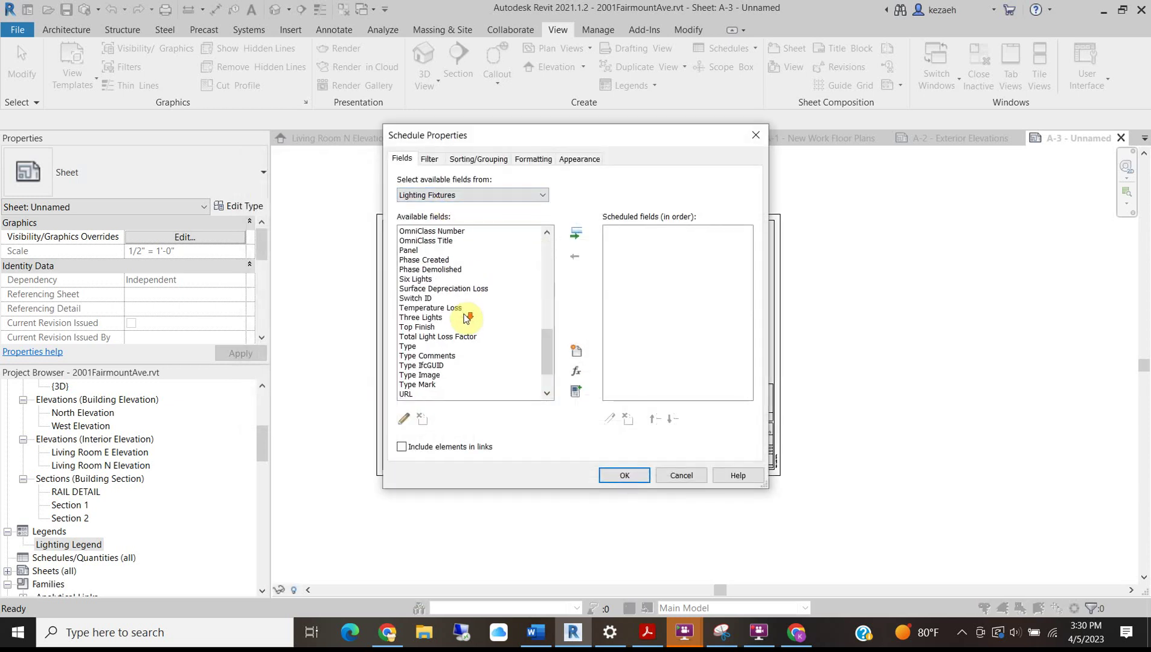
{"action": "left_click", "coordinate": [439, 387]}
{"action": "left_click", "coordinate": [577, 233]}
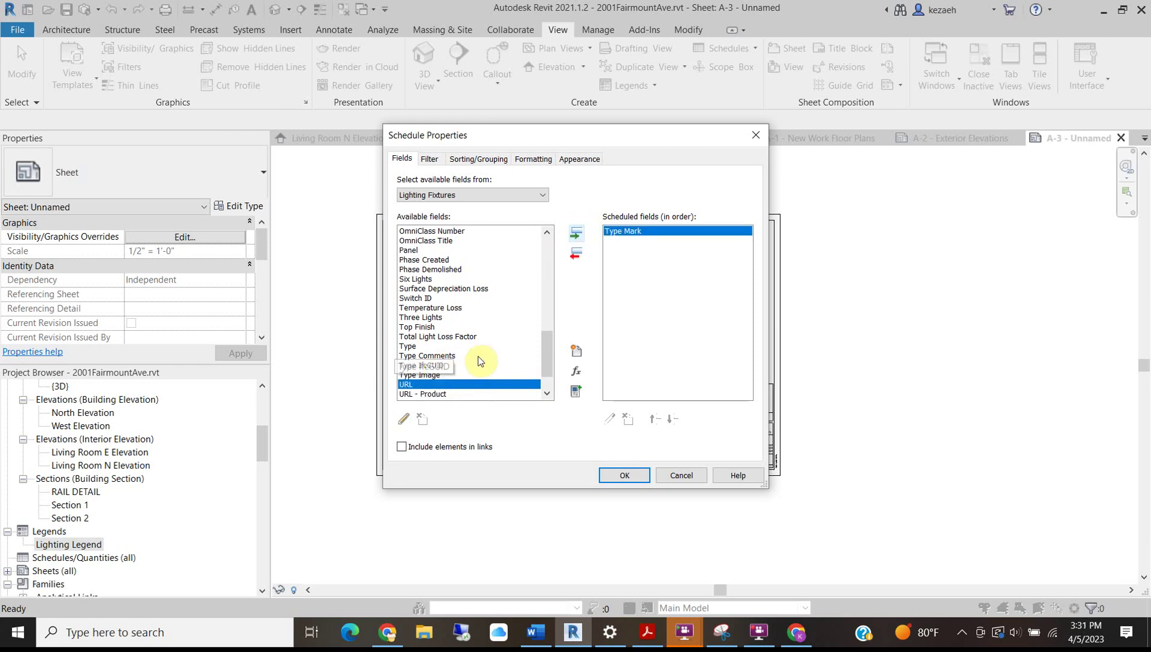
Find and select the Model field among the available fields.
{"action": "left_click_drag", "start_coordinate": [409, 137], "coordinate": [537, 158]}
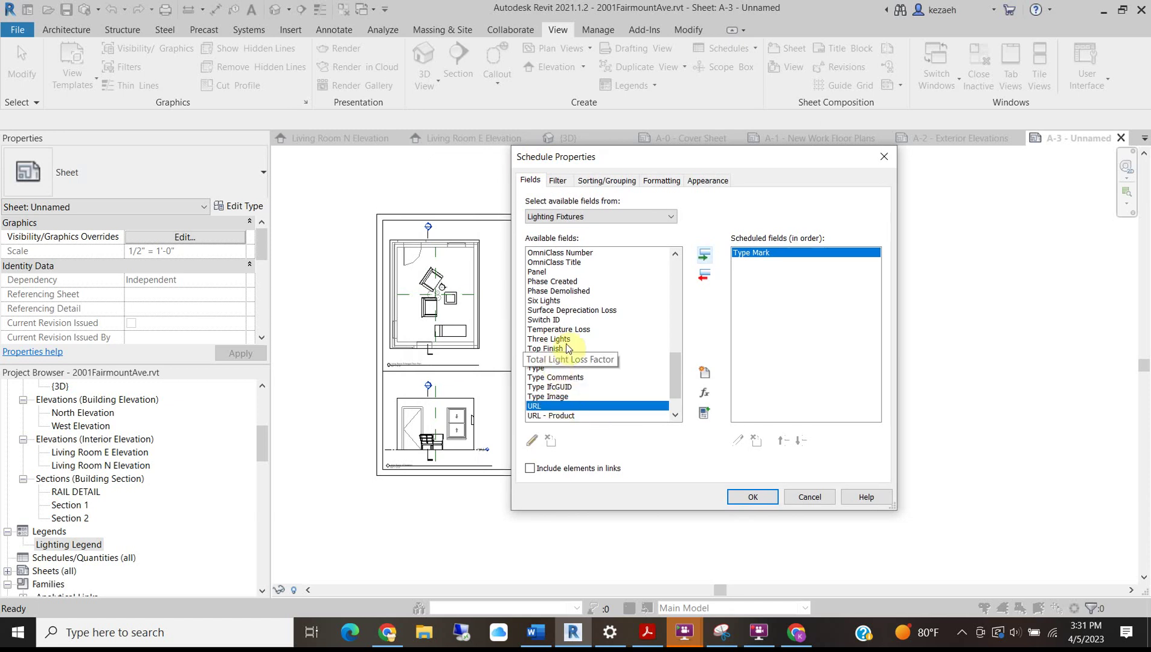
{"action": "scroll", "coordinate": [570, 312], "scroll_direction": "up", "scroll_amount": 2}
{"action": "scroll", "coordinate": [571, 312], "scroll_direction": "up", "scroll_amount": 3}
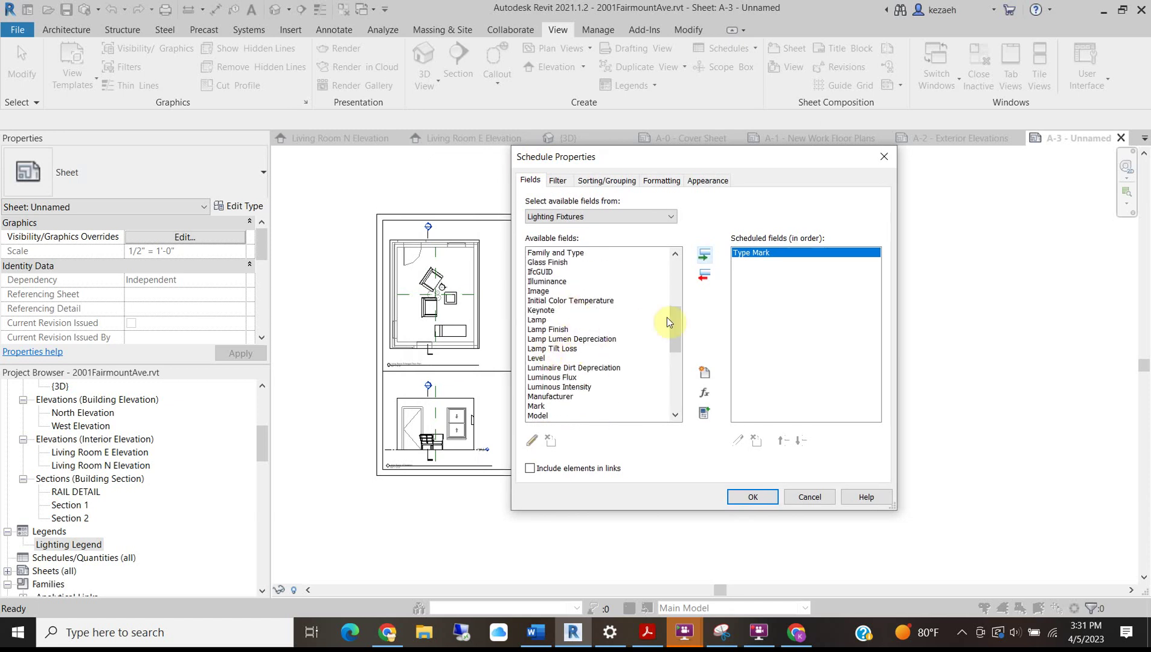
{"action": "left_click_drag", "start_coordinate": [674, 335], "coordinate": [667, 273]}
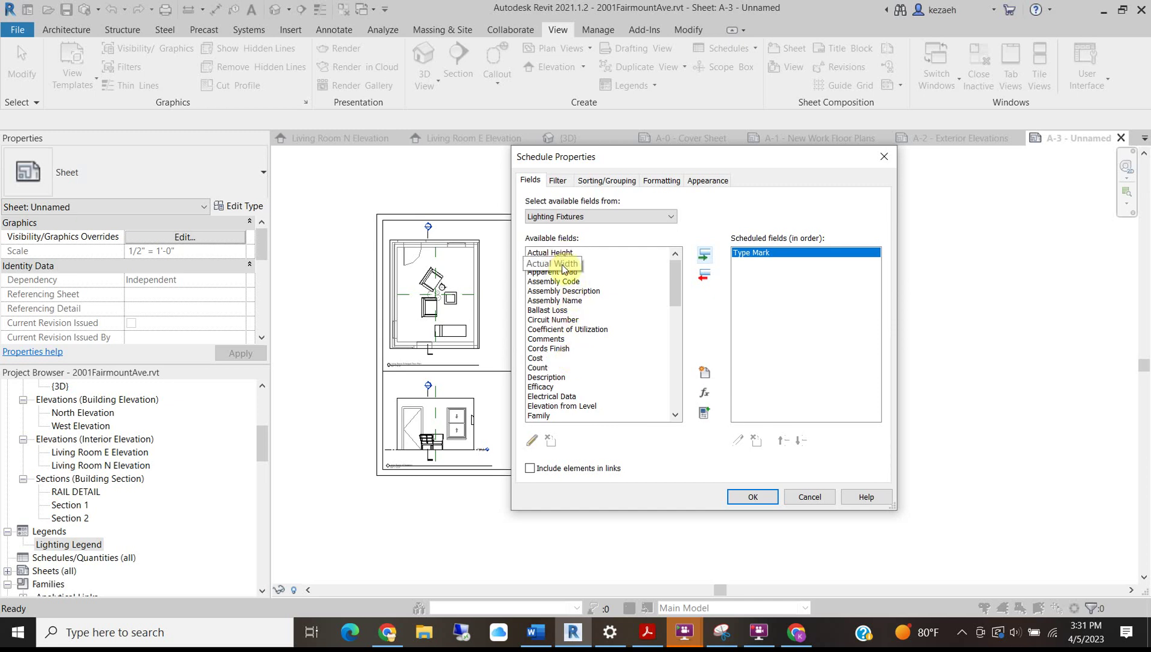
{"action": "left_click_drag", "start_coordinate": [670, 291], "coordinate": [676, 338]}
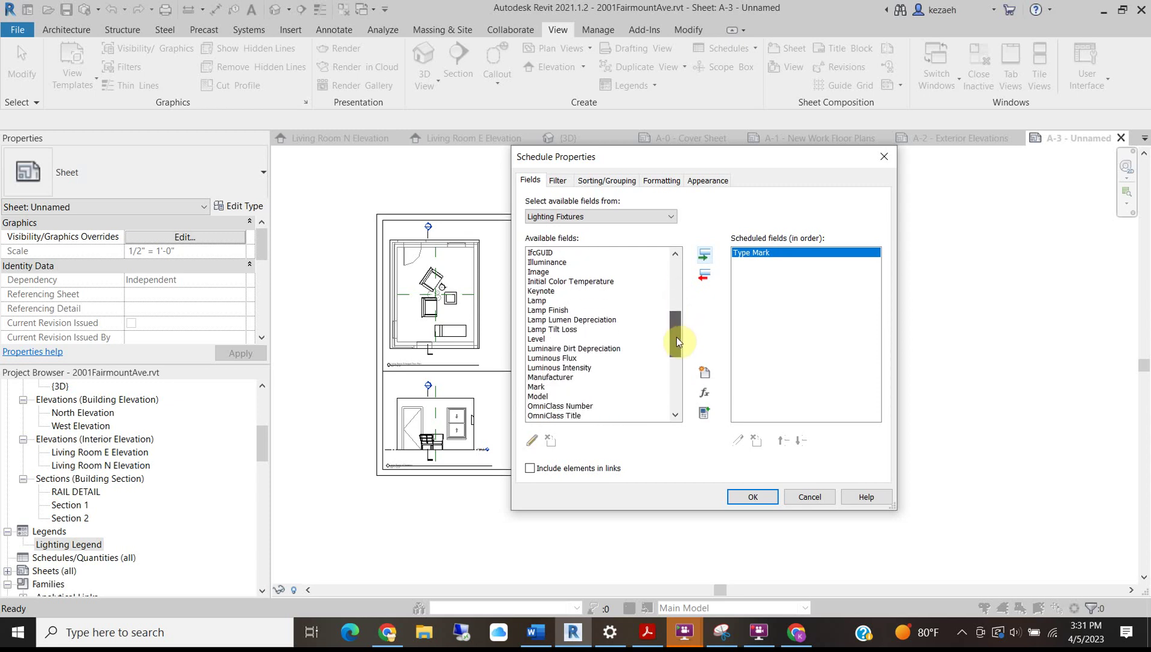
{"action": "left_click", "coordinate": [540, 397]}
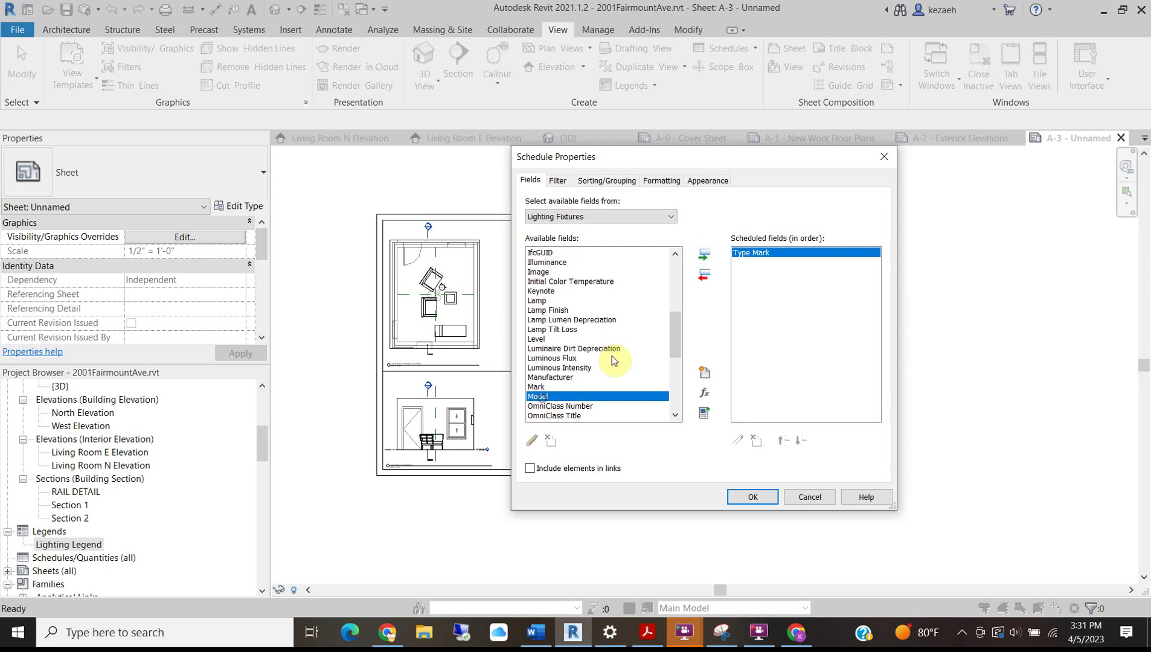
Add the Model and Count fields to the scheduled fields.
{"action": "left_click", "coordinate": [702, 262]}
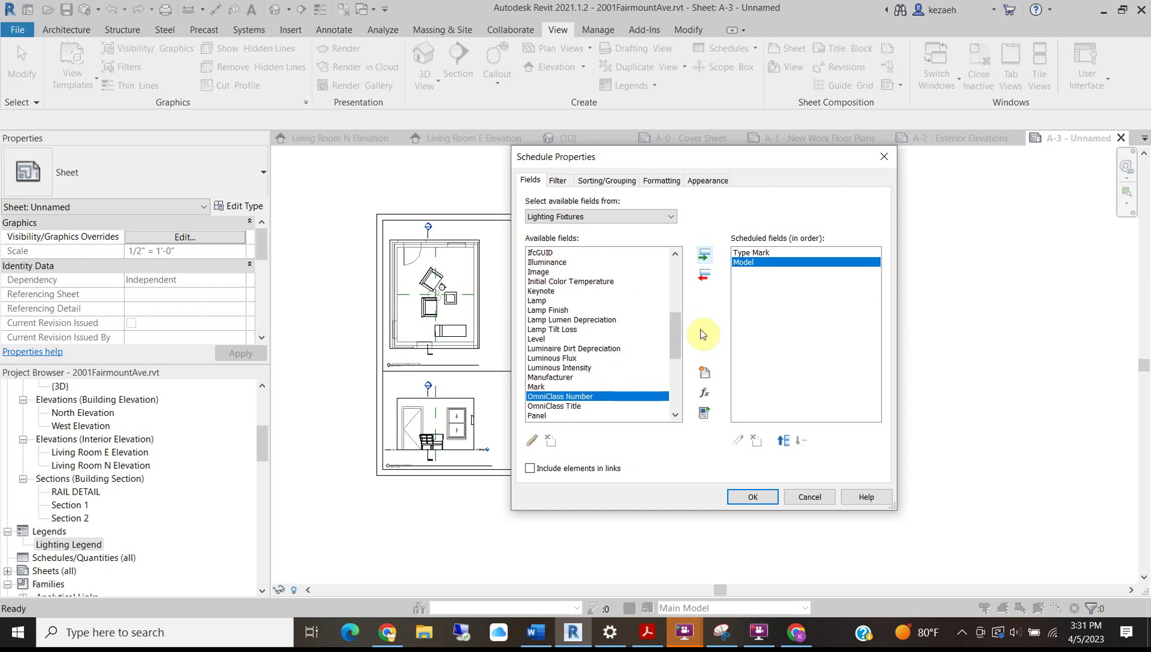
{"action": "left_click_drag", "start_coordinate": [678, 342], "coordinate": [668, 297]}
{"action": "left_click", "coordinate": [540, 338]}
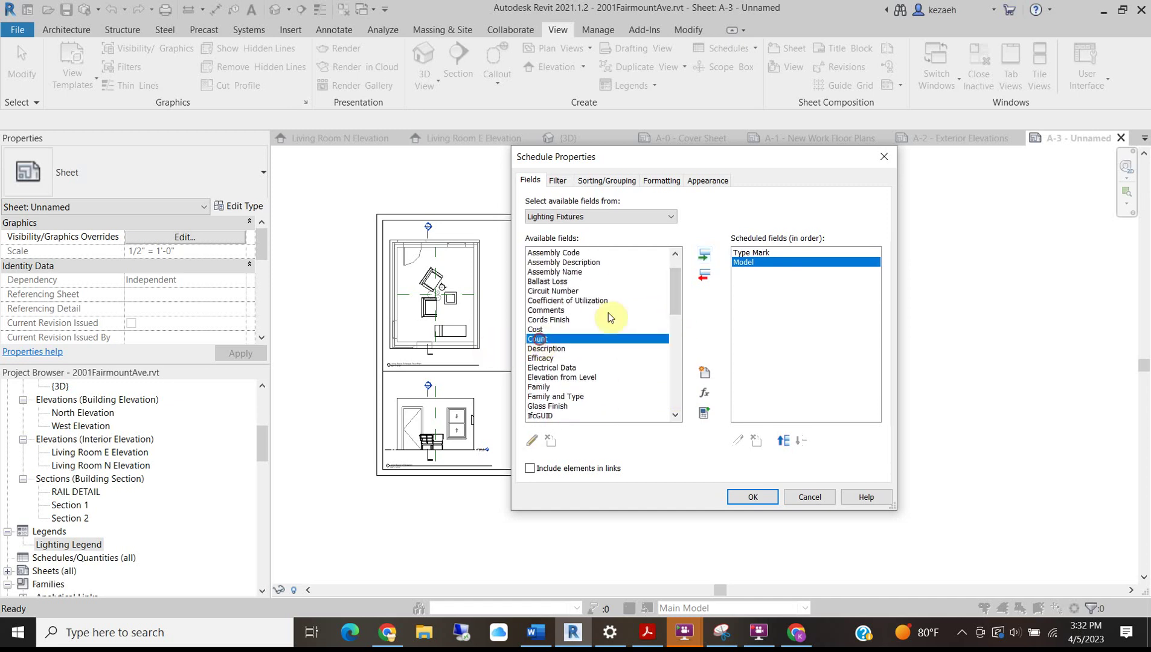
{"action": "left_click", "coordinate": [705, 255]}
{"action": "left_click", "coordinate": [762, 262]}
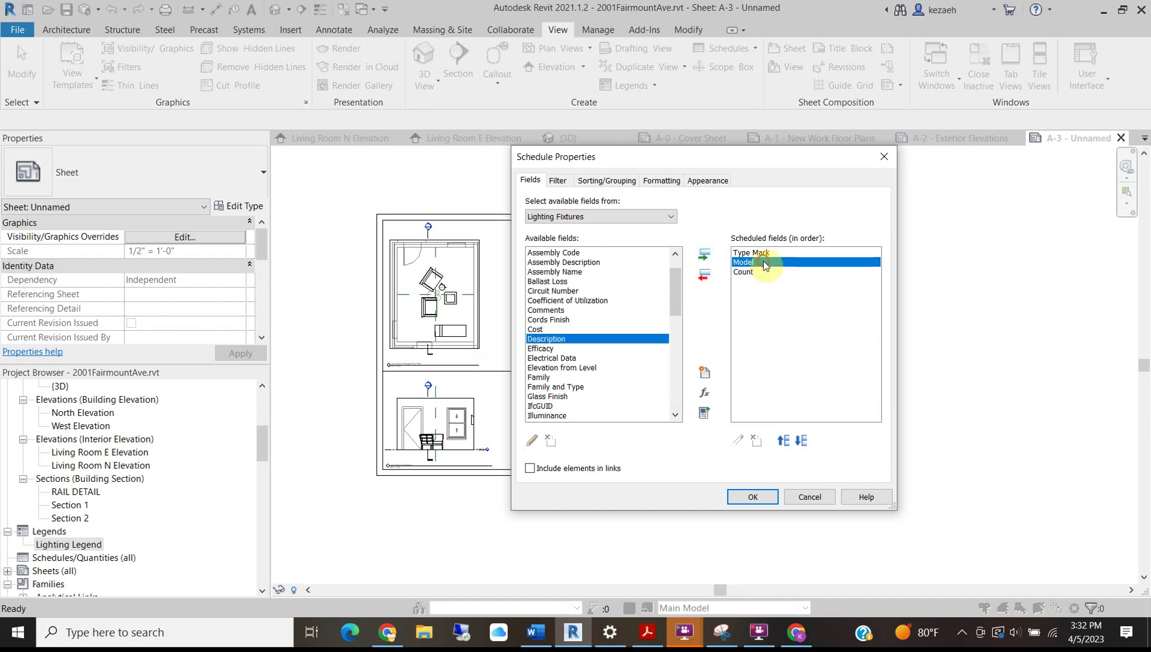
{"action": "left_click", "coordinate": [744, 298]}
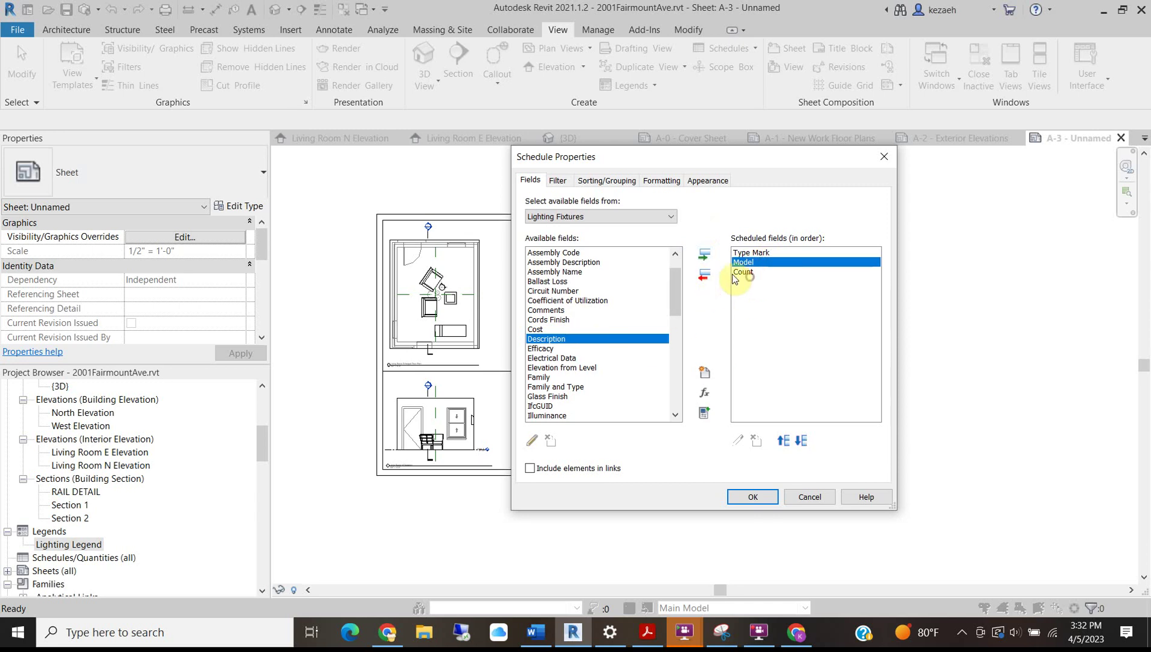
{"action": "left_click", "coordinate": [745, 272]}
Add Initial Color Temperature above Count and open the finished schedule.
{"action": "scroll", "coordinate": [566, 389], "scroll_direction": "down", "scroll_amount": 13}
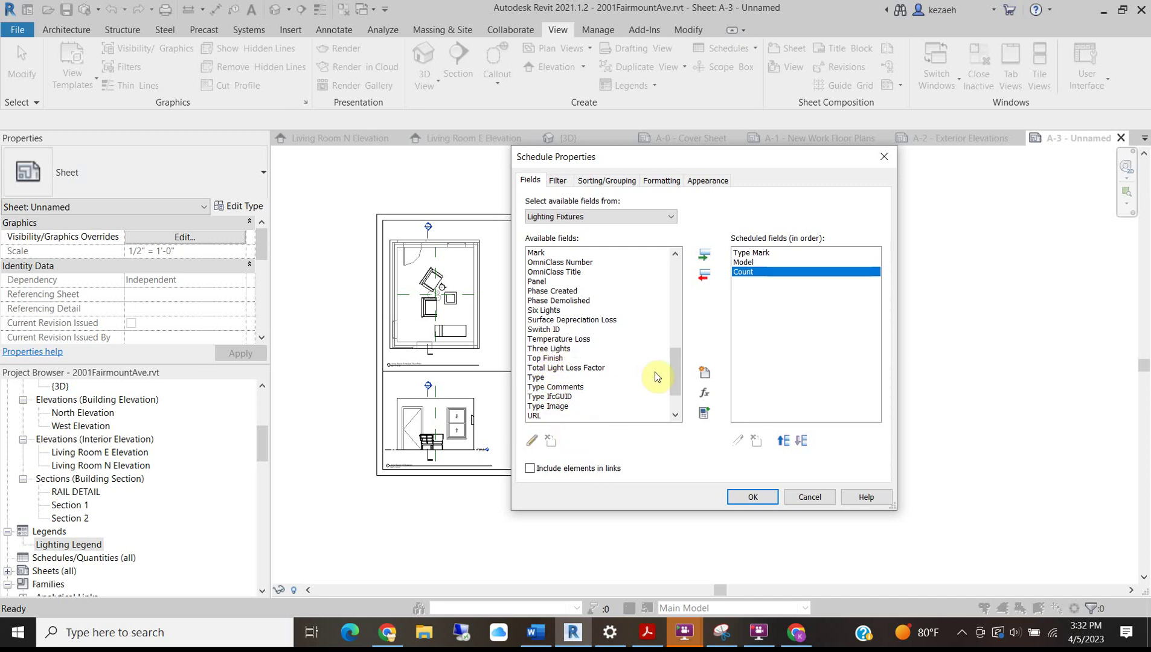
{"action": "left_click_drag", "start_coordinate": [672, 367], "coordinate": [659, 264]}
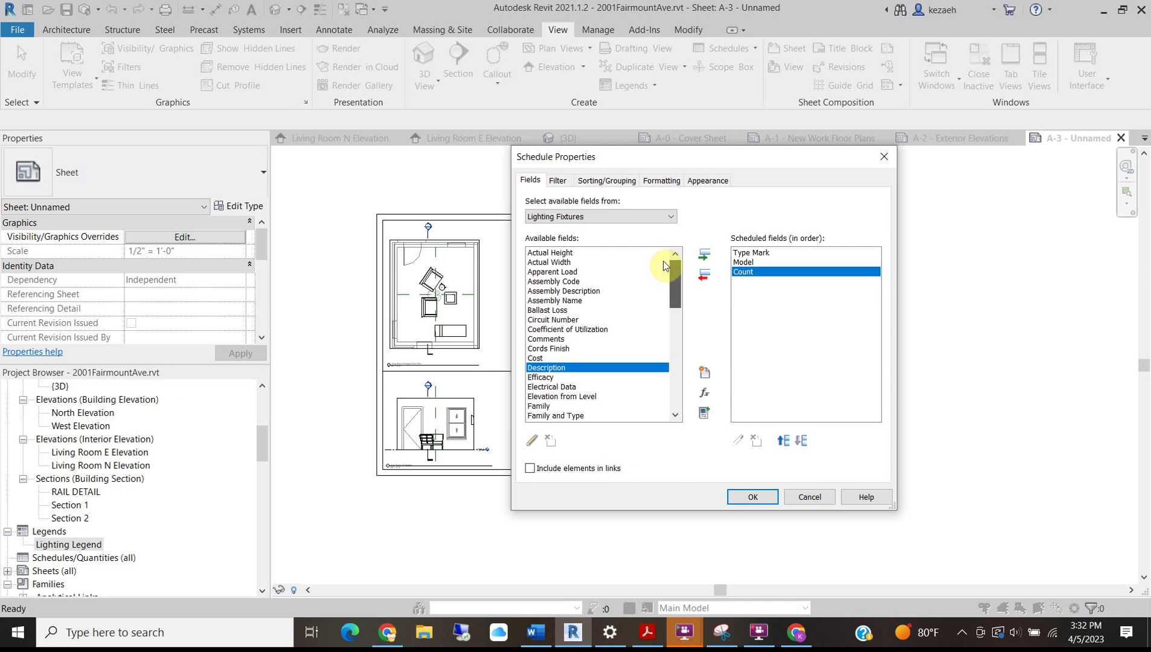
{"action": "scroll", "coordinate": [664, 273], "scroll_direction": "down", "scroll_amount": 3}
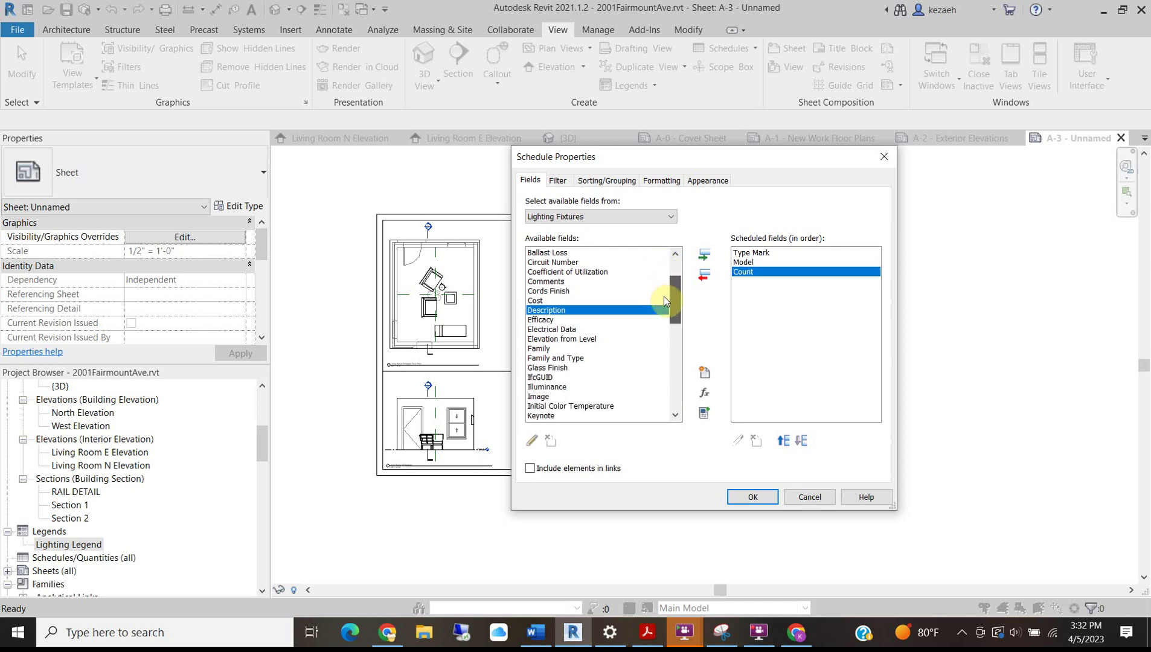
{"action": "scroll", "coordinate": [664, 302], "scroll_direction": "down", "scroll_amount": 1}
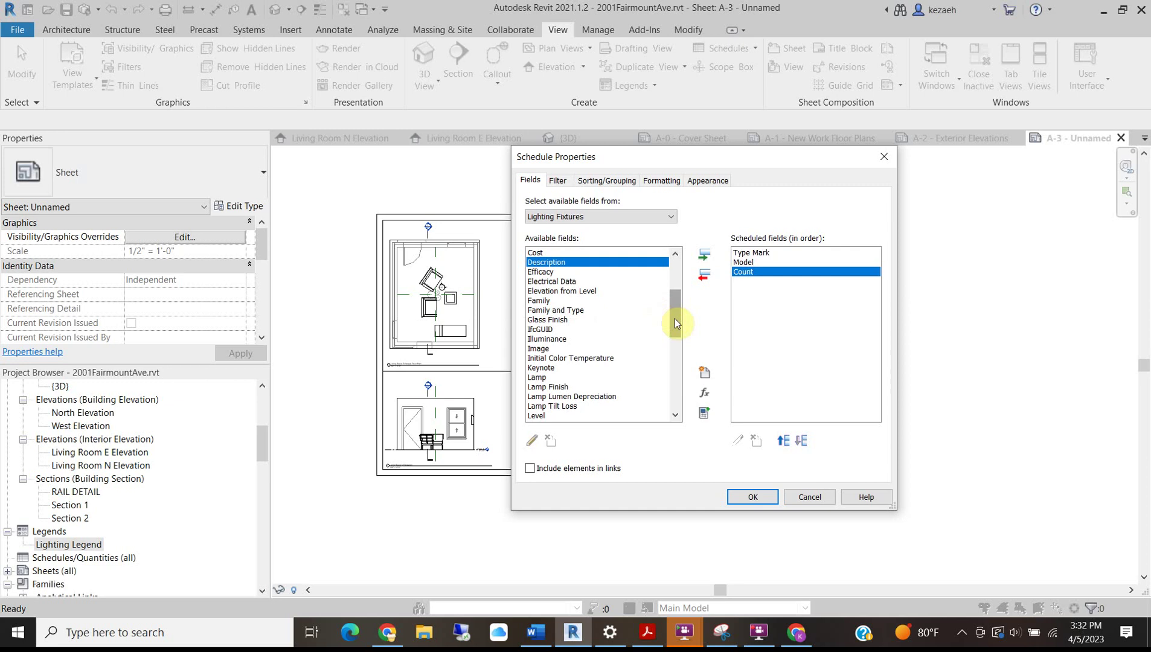
{"action": "left_click", "coordinate": [583, 358]}
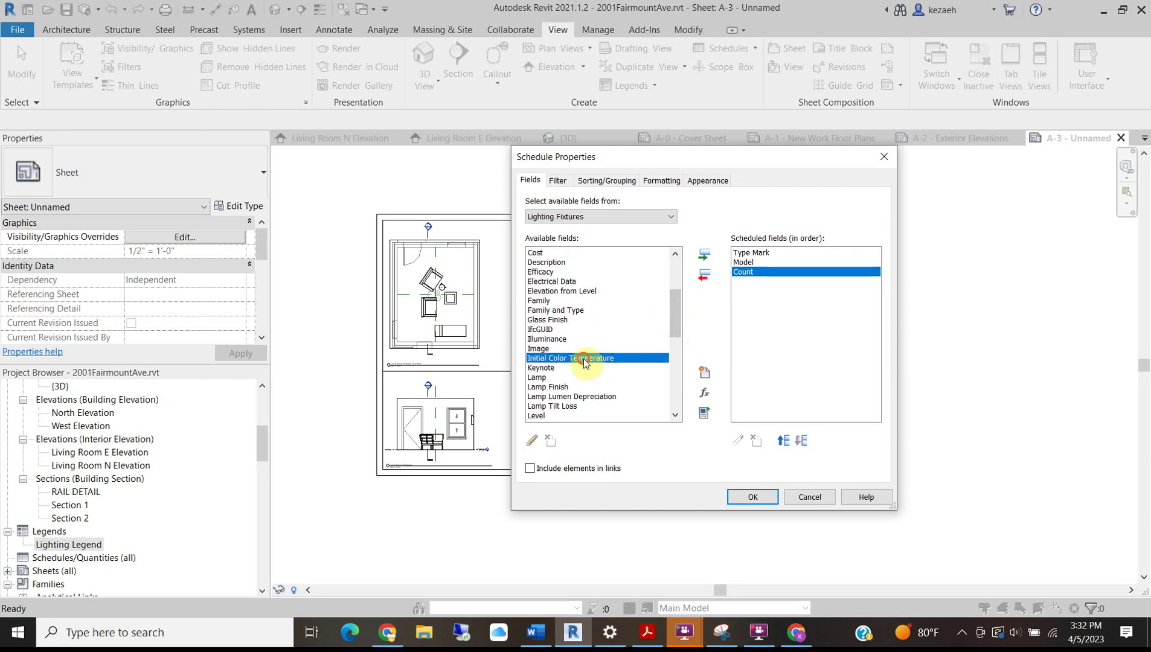
{"action": "left_click", "coordinate": [700, 256]}
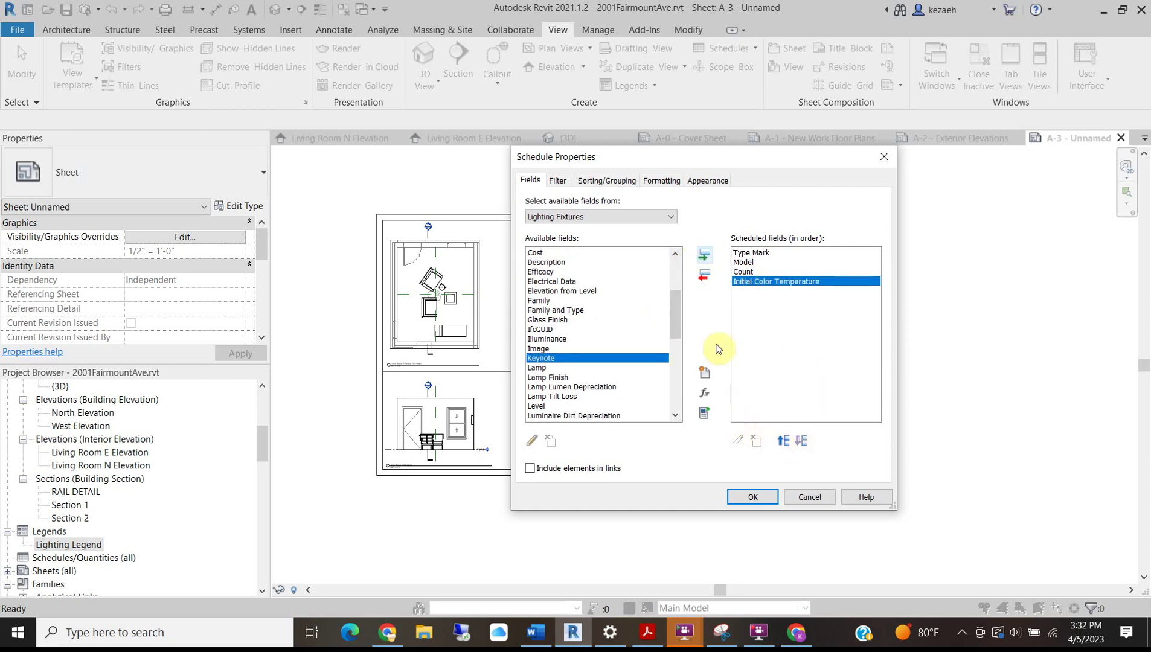
{"action": "left_click", "coordinate": [784, 441]}
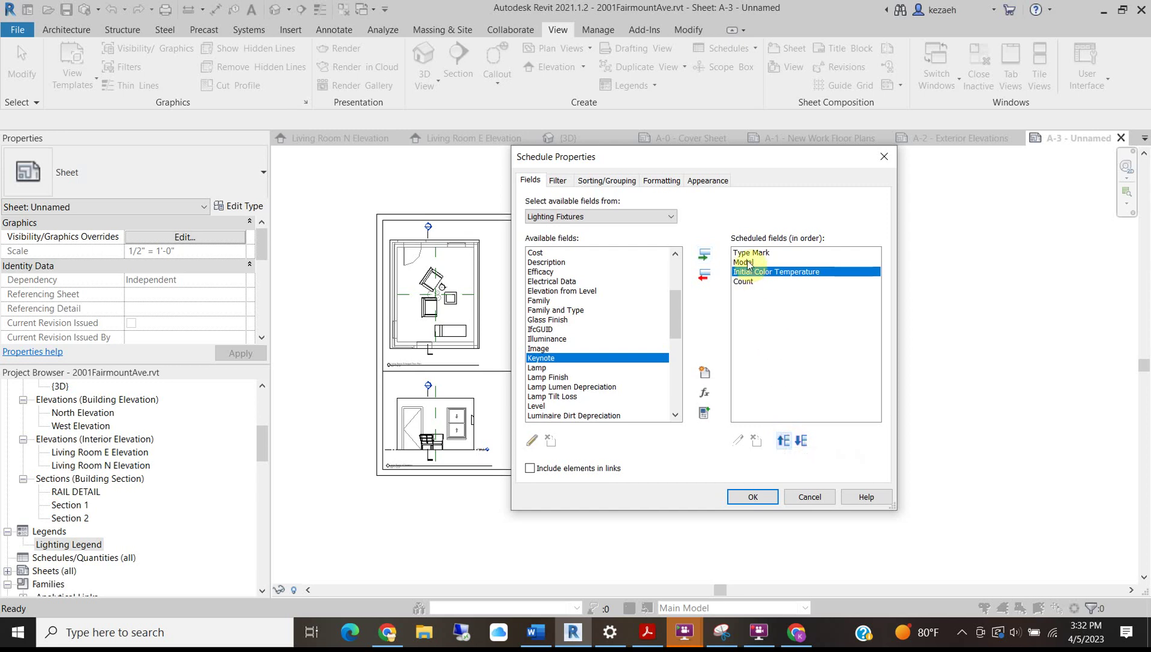
{"action": "left_click", "coordinate": [765, 308]}
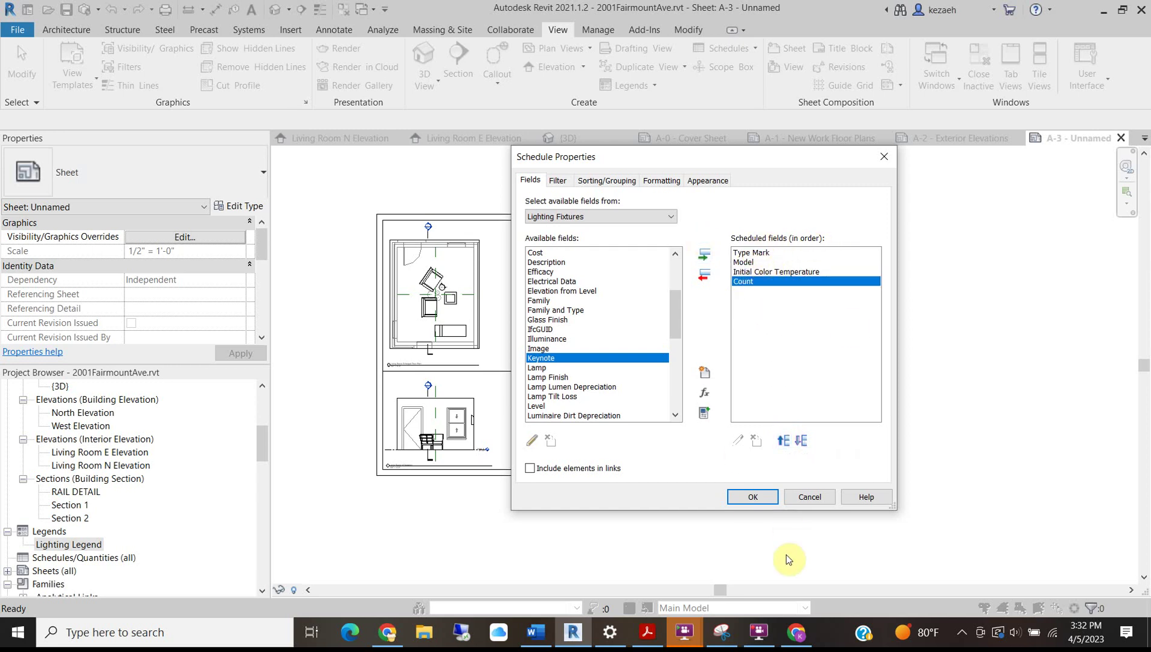
{"action": "left_click", "coordinate": [753, 496]}
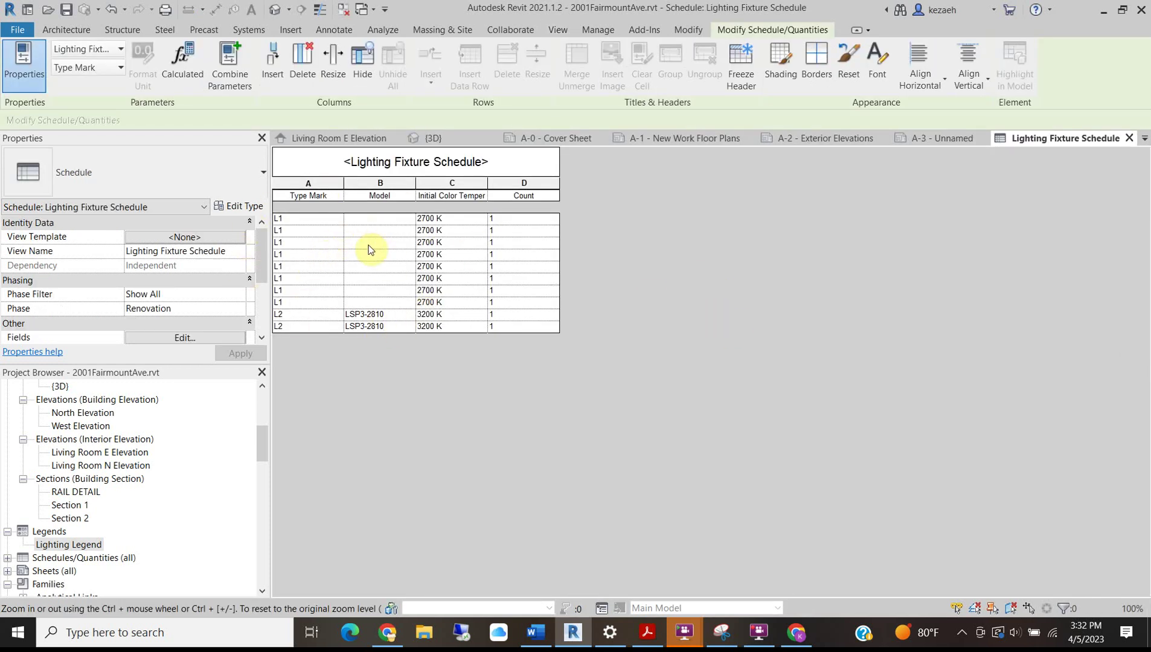
Set the L1 fixtures' Model to 'LED Downlight' for the whole type, then reopen the Fields settings.
{"action": "left_click", "coordinate": [364, 218]}
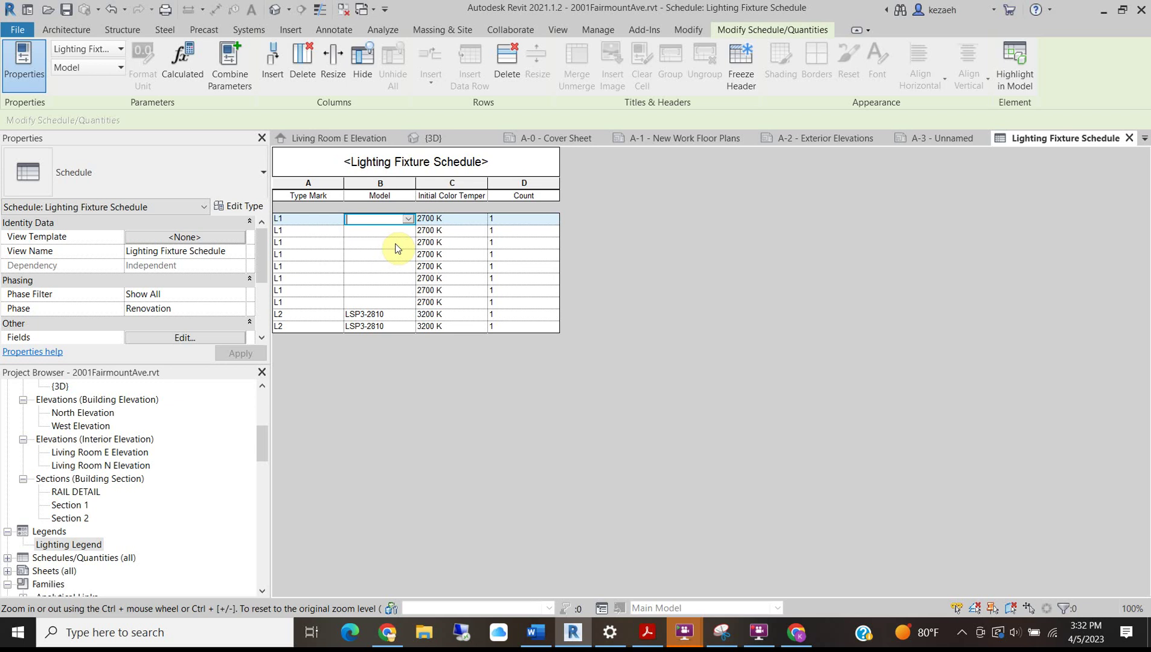
{"action": "type", "text": "LED Downlight"}
{"action": "left_click", "coordinate": [742, 290]}
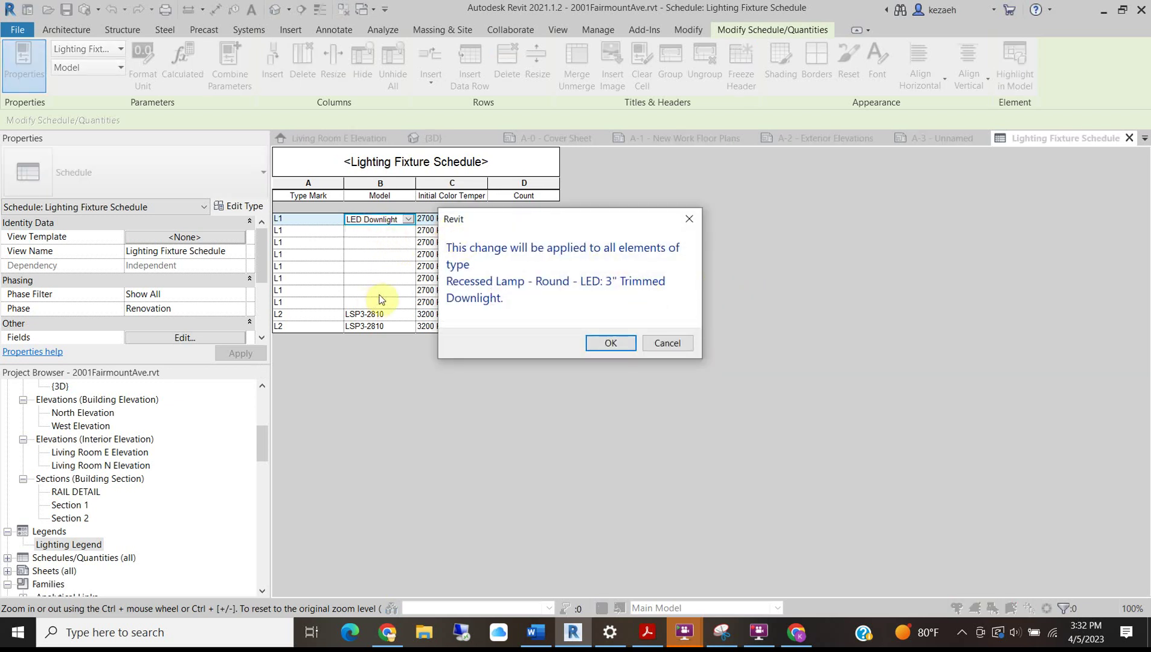
{"action": "left_click", "coordinate": [612, 344]}
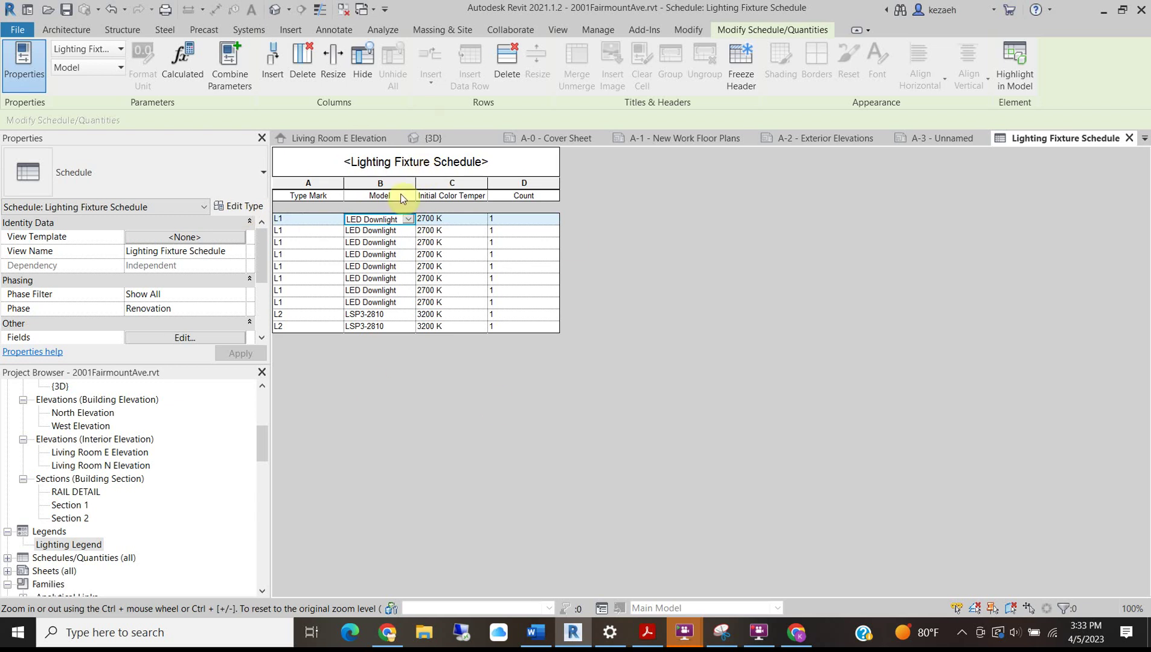
{"action": "scroll", "coordinate": [150, 315], "scroll_direction": "down", "scroll_amount": 2}
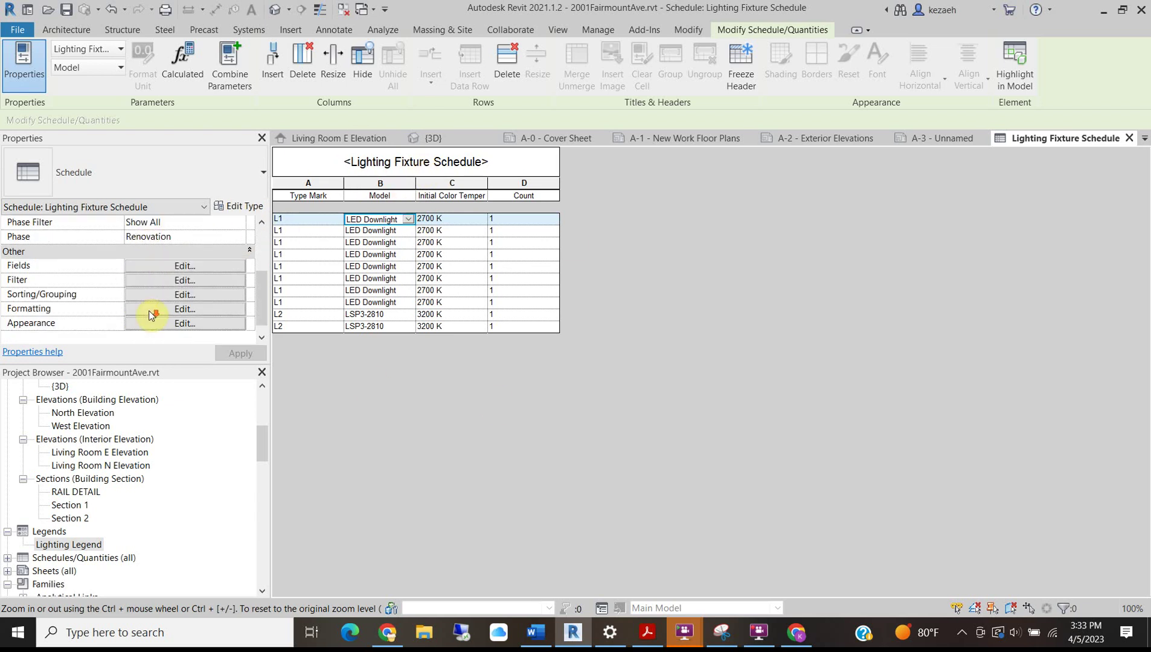
{"action": "left_click", "coordinate": [170, 265]}
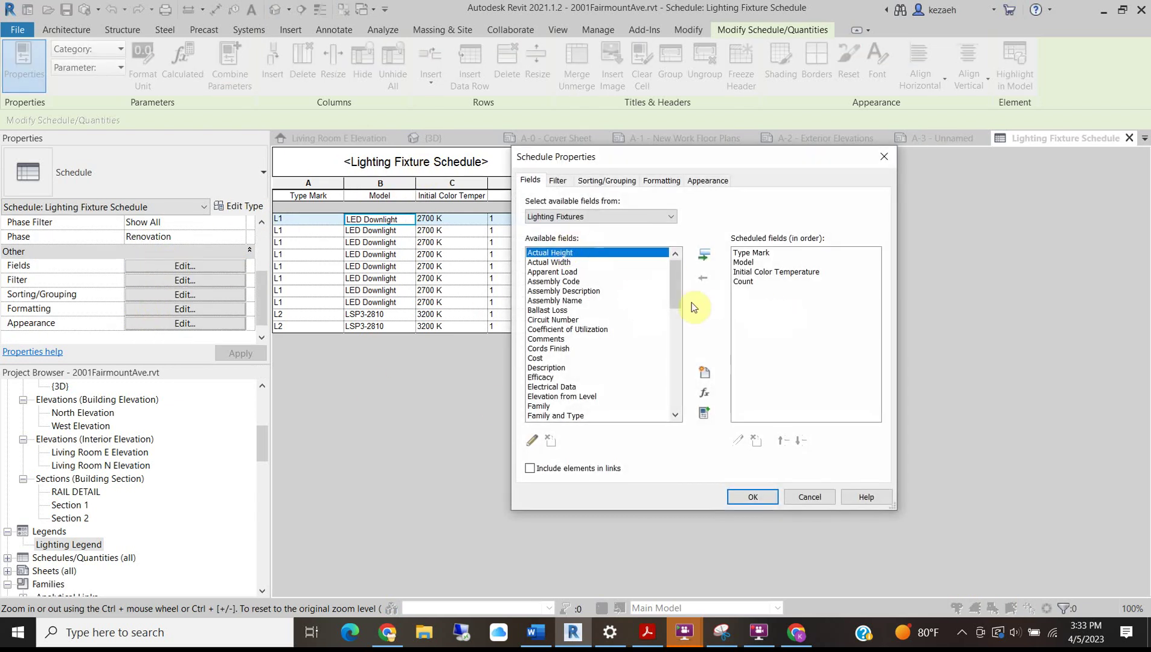
Add the Manufacturer field and move it up three places to sit under Type Mark.
{"action": "scroll", "coordinate": [558, 368], "scroll_direction": "down", "scroll_amount": 2}
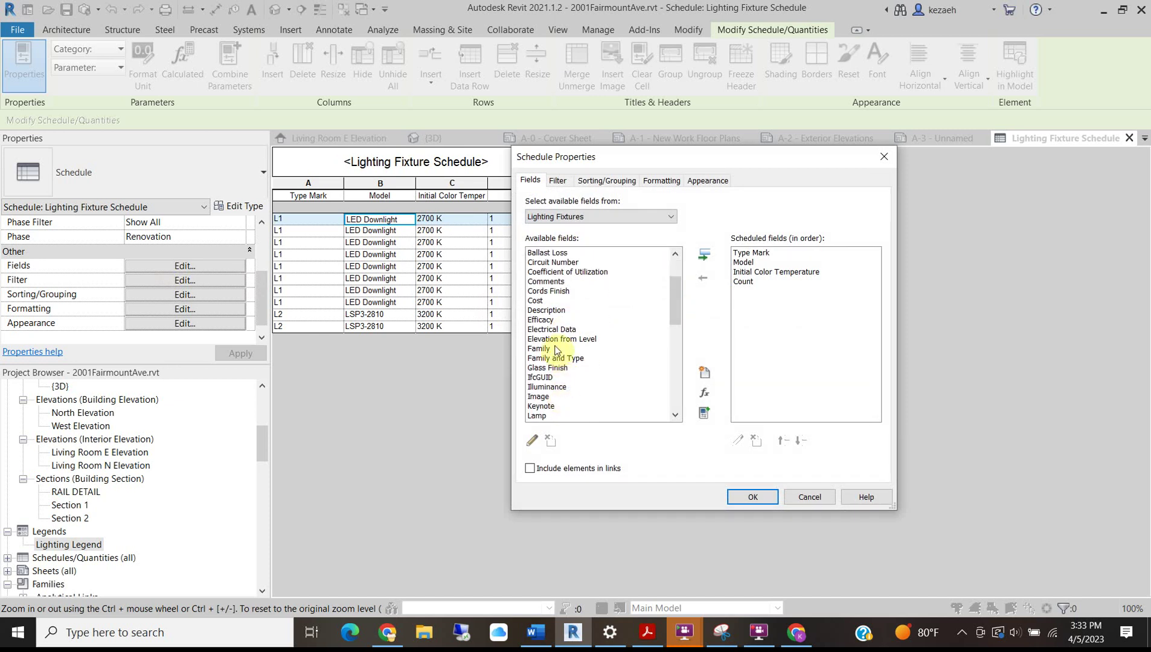
{"action": "left_click_drag", "start_coordinate": [677, 309], "coordinate": [677, 332]}
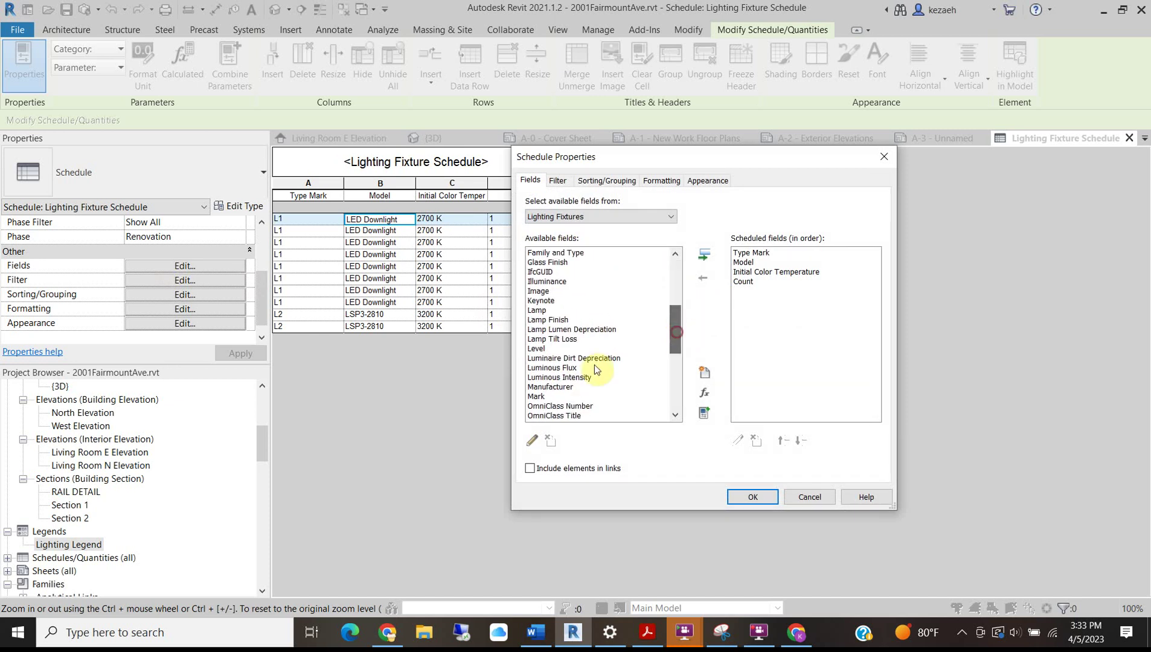
{"action": "left_click", "coordinate": [568, 386]}
{"action": "left_click", "coordinate": [712, 259]}
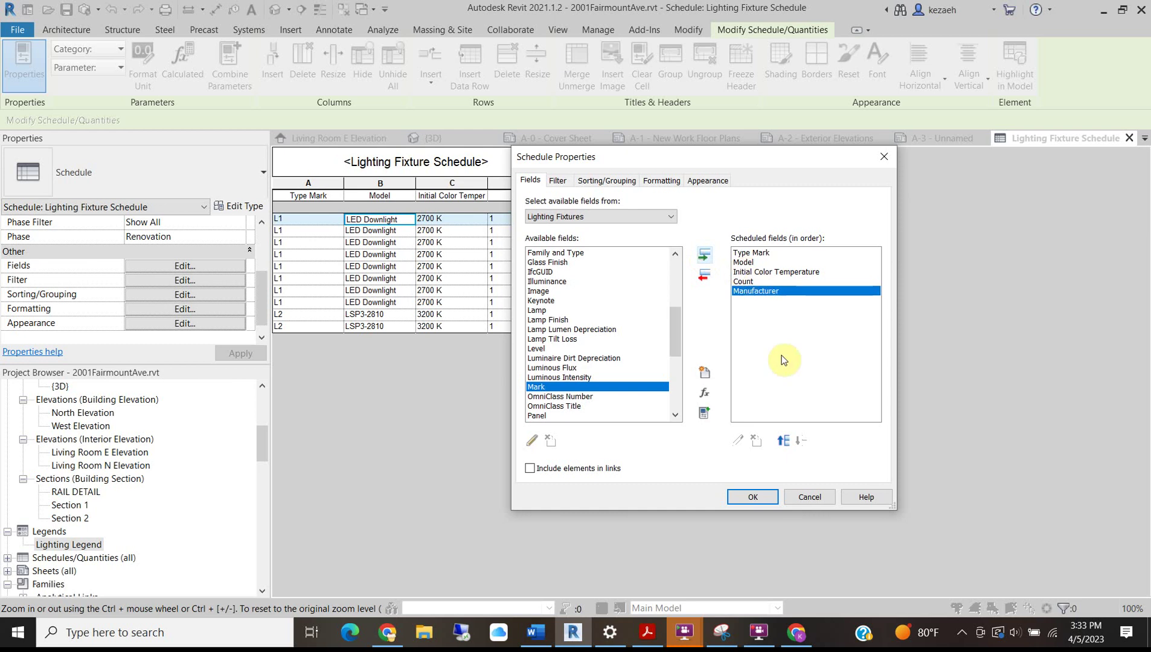
{"action": "left_click", "coordinate": [784, 441]}
{"action": "left_click", "coordinate": [784, 444]}
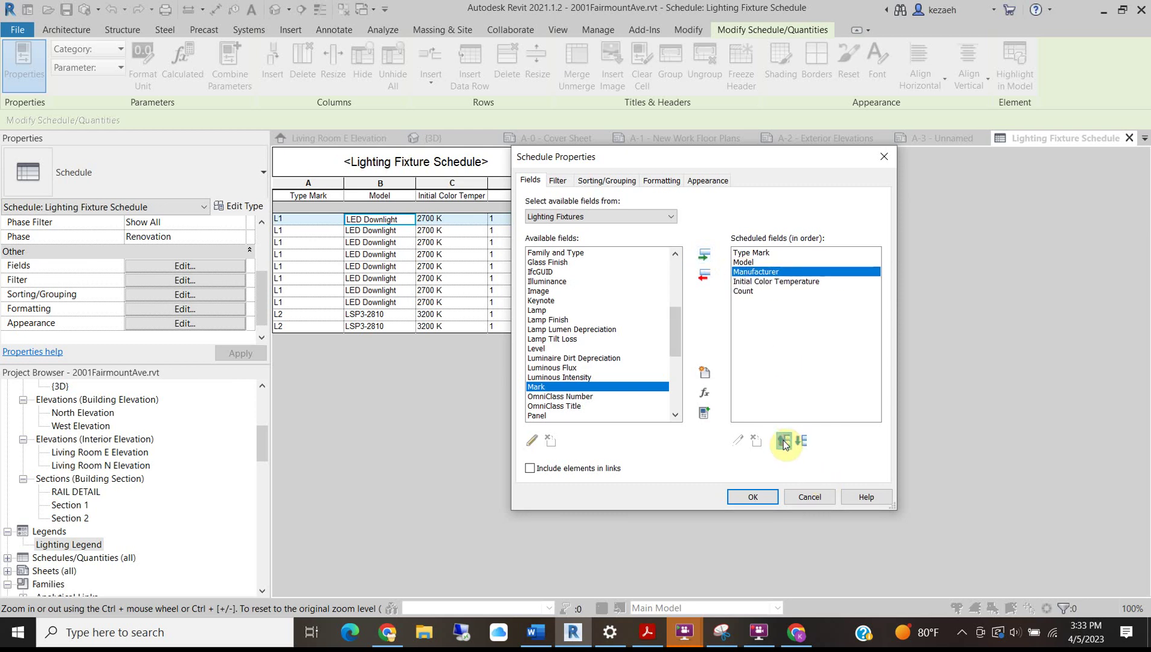
{"action": "left_click", "coordinate": [784, 443]}
{"action": "left_click", "coordinate": [755, 499]}
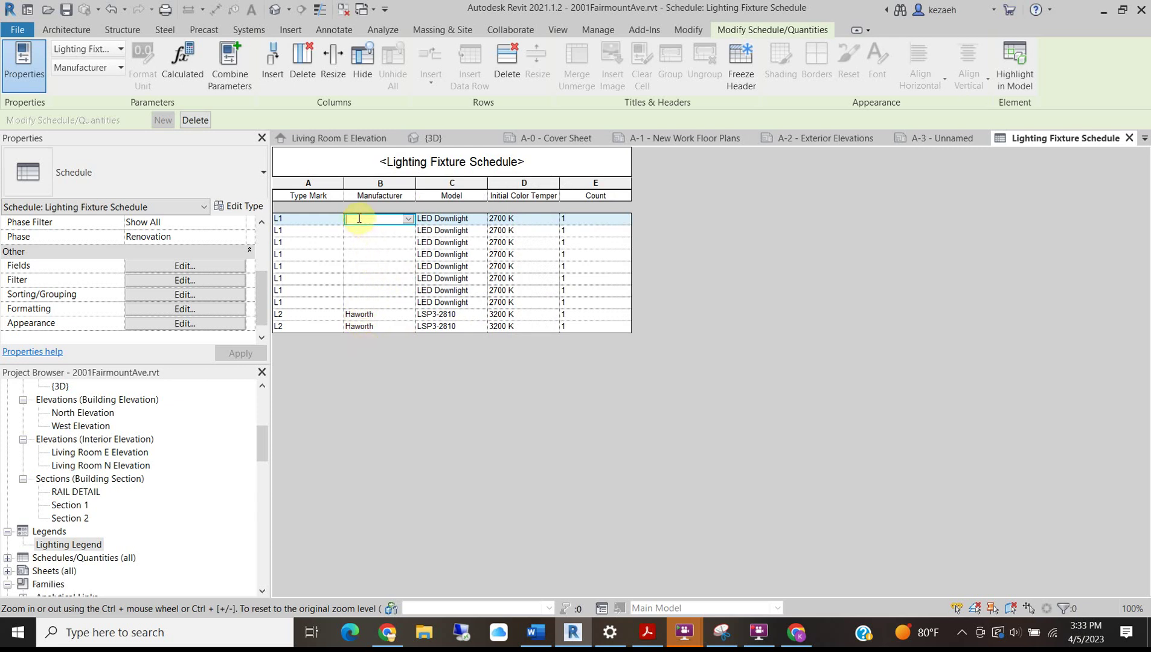
Enter Cooper Lighting as the manufacturer for all L1 fixtures of that type.
{"action": "type", "text": "Cooper Lighting"}
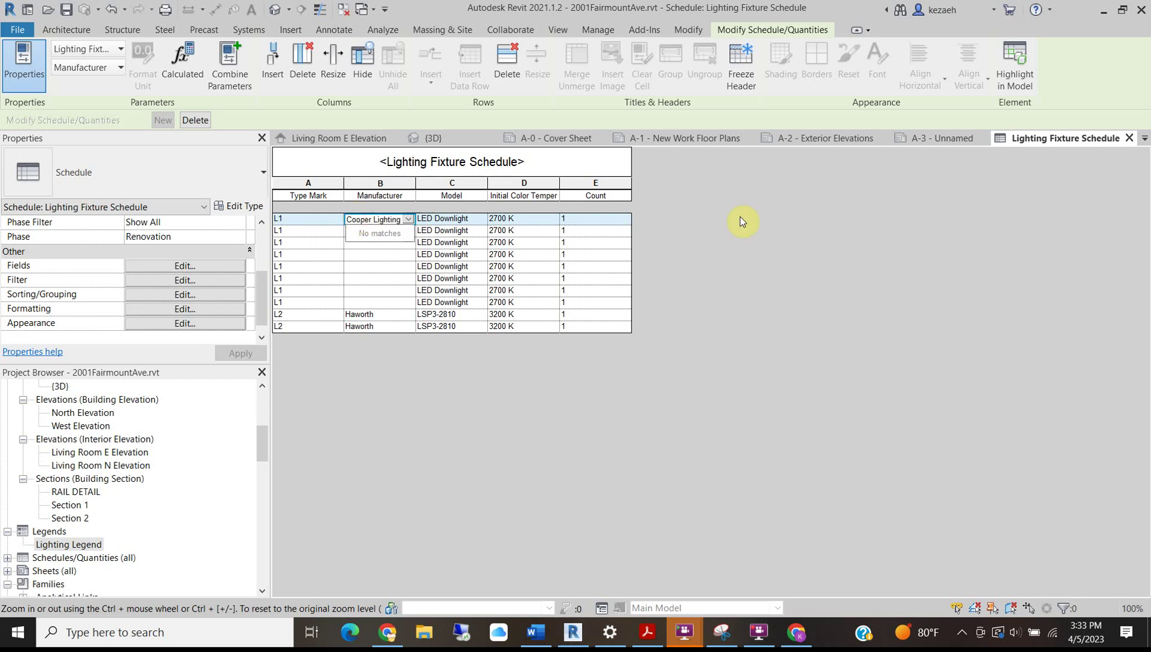
{"action": "left_click", "coordinate": [745, 293]}
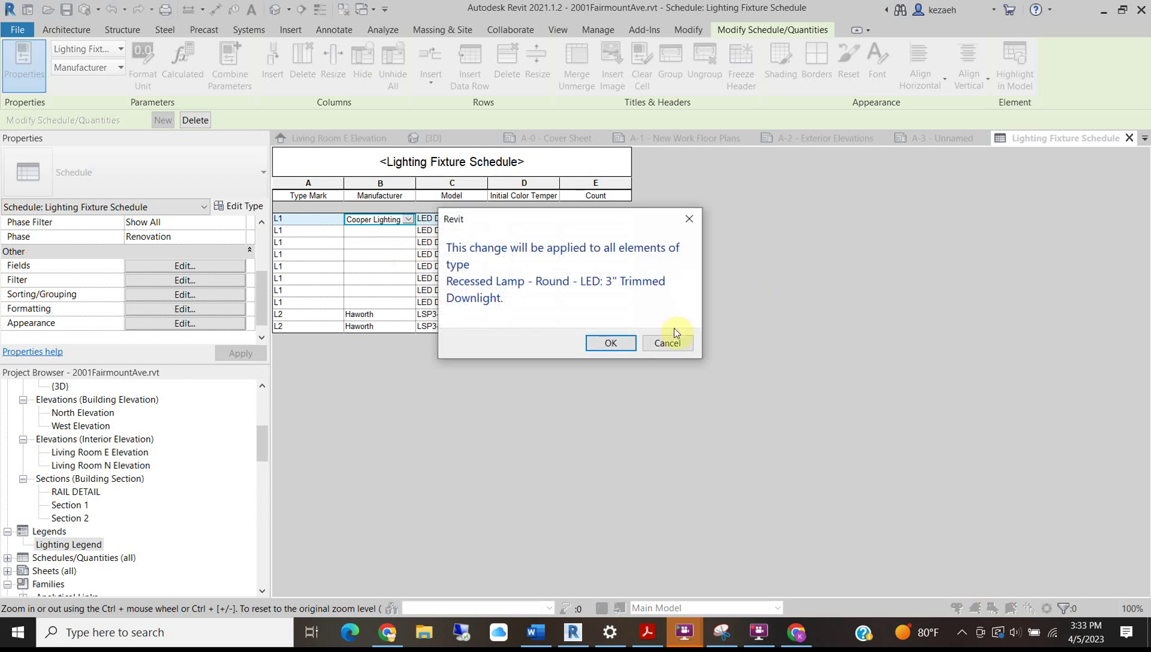
{"action": "left_click", "coordinate": [610, 343]}
{"action": "left_click", "coordinate": [758, 334]}
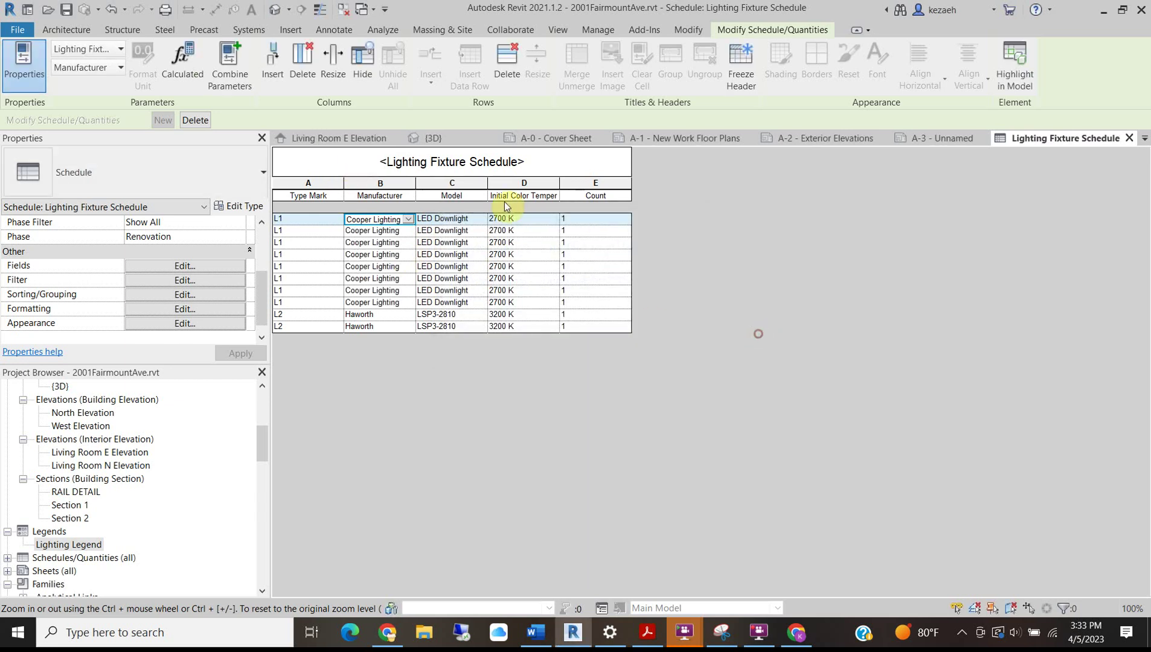
{"action": "left_click", "coordinate": [318, 299]}
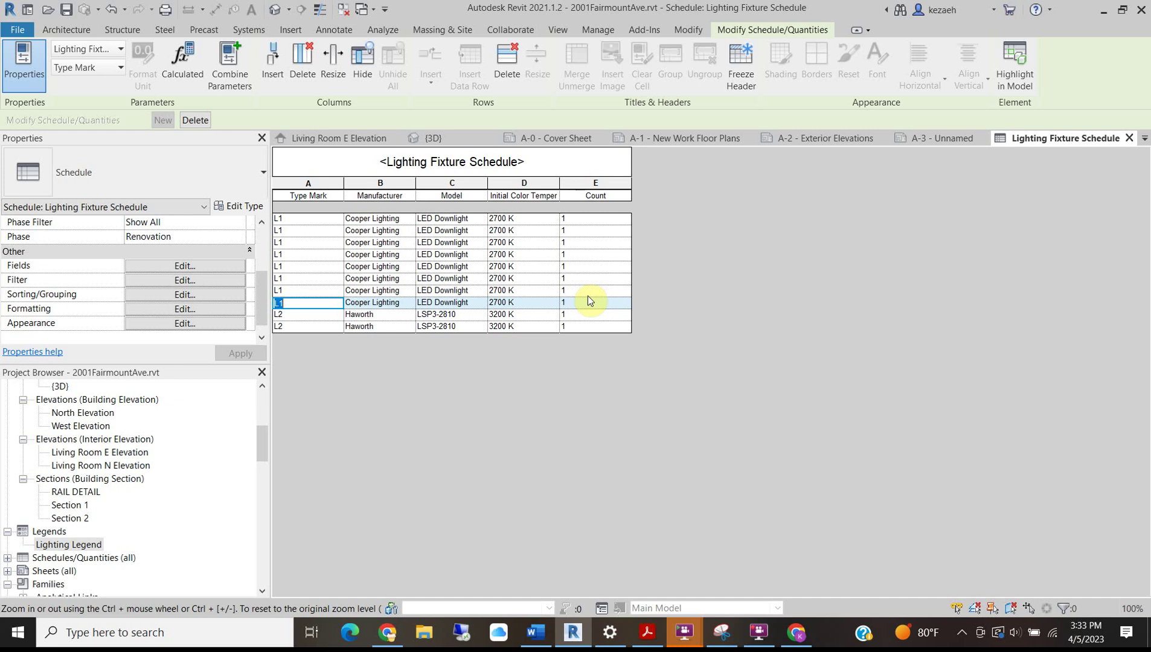
Check the schedule's Filter settings and close them without changes.
{"action": "left_click", "coordinate": [164, 280]}
{"action": "left_click", "coordinate": [810, 496]}
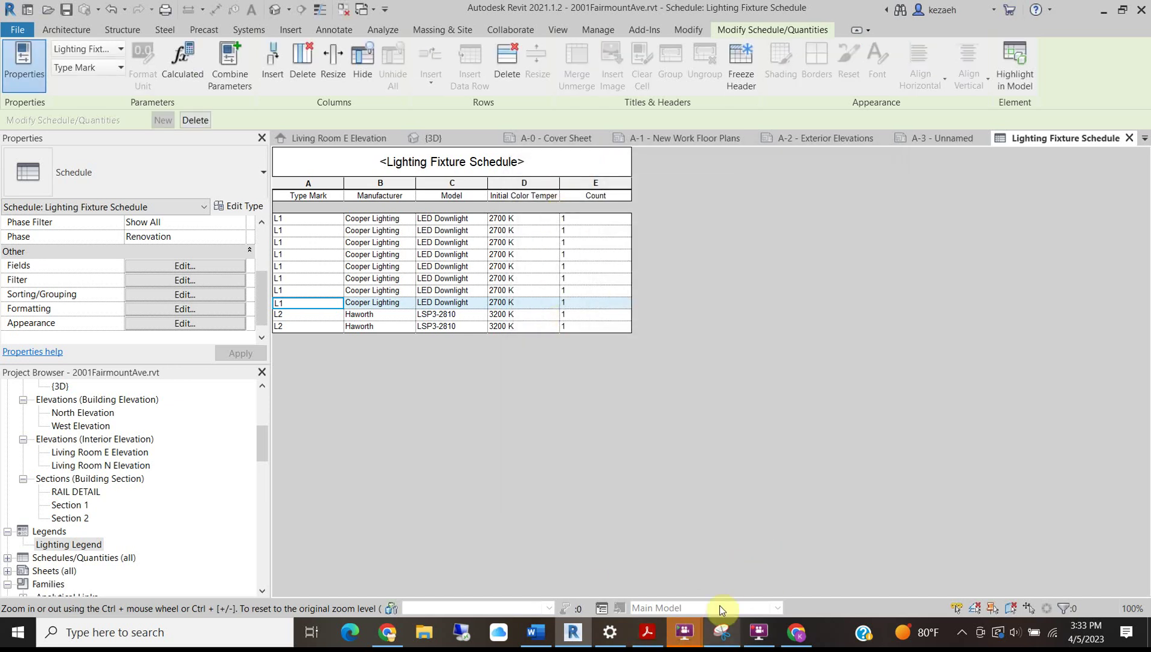
{"action": "mouse_move", "coordinate": [689, 642]}
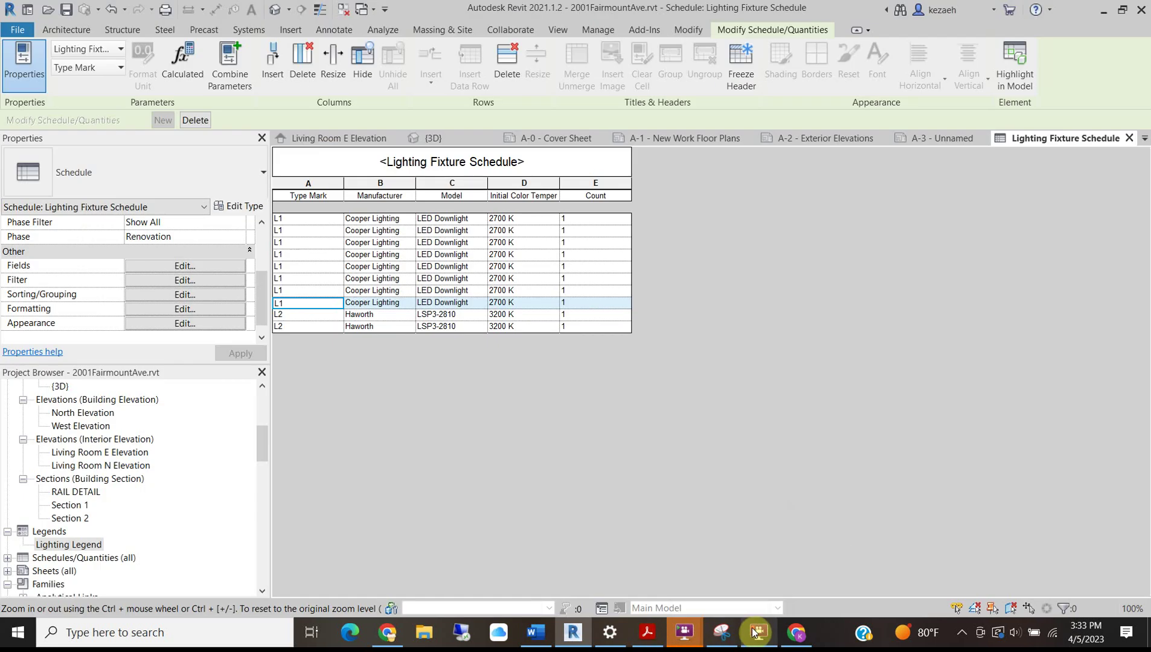
{"action": "mouse_move", "coordinate": [759, 628]}
{"action": "left_click", "coordinate": [771, 599]}
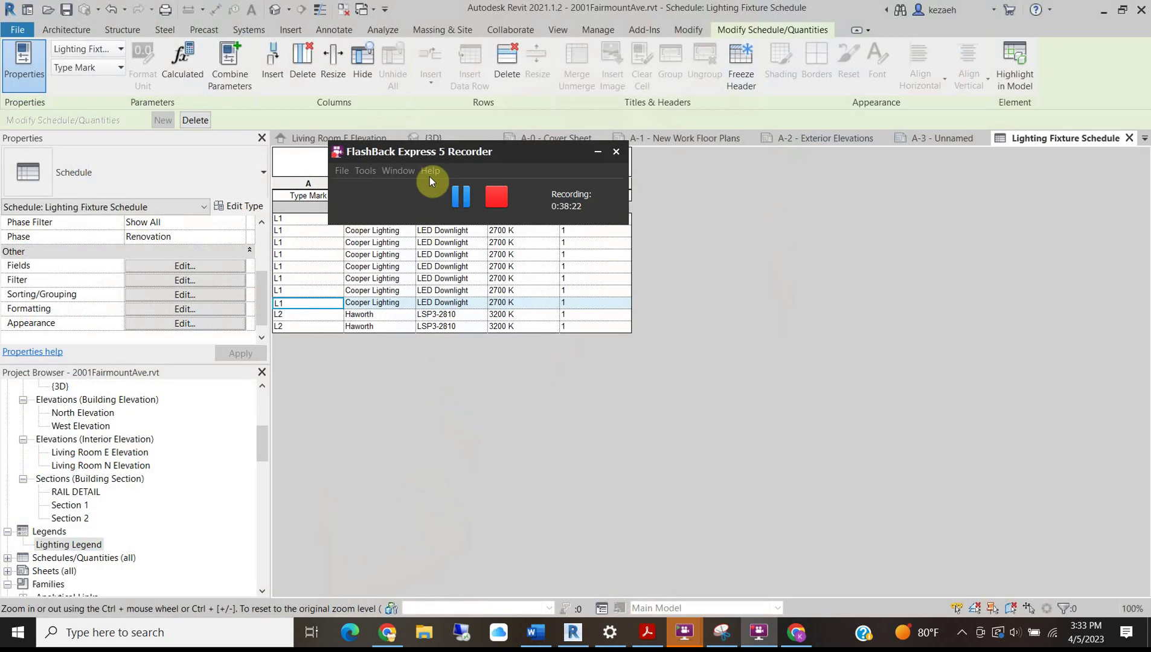
{"action": "left_click", "coordinate": [476, 195]}
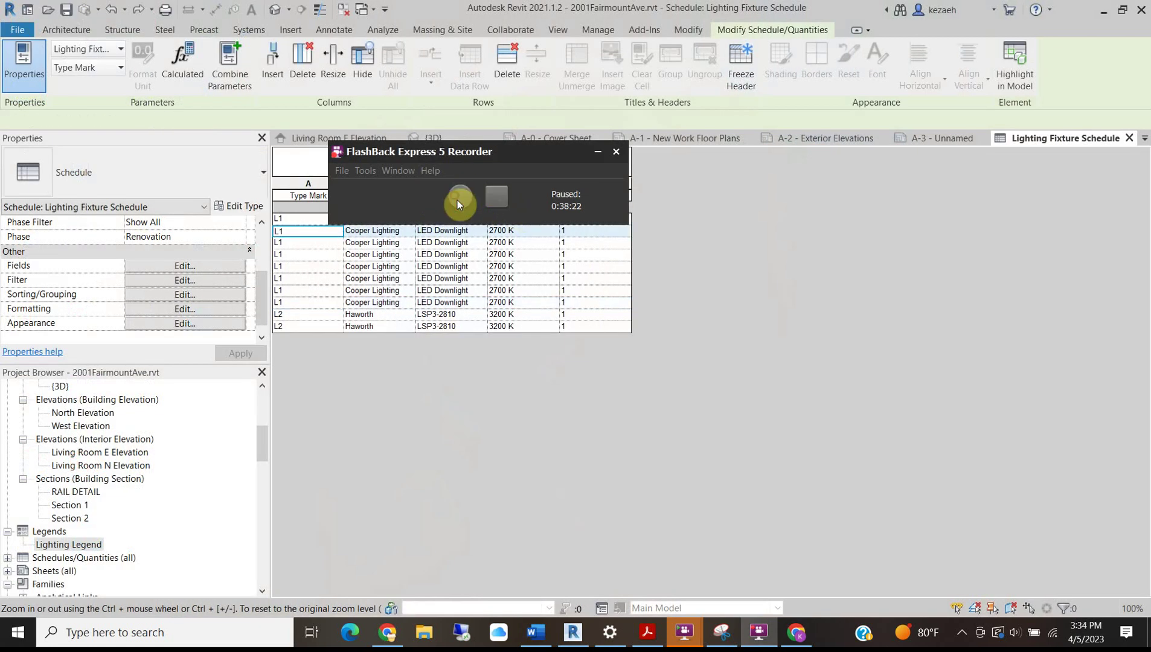
{"action": "left_click", "coordinate": [456, 200]}
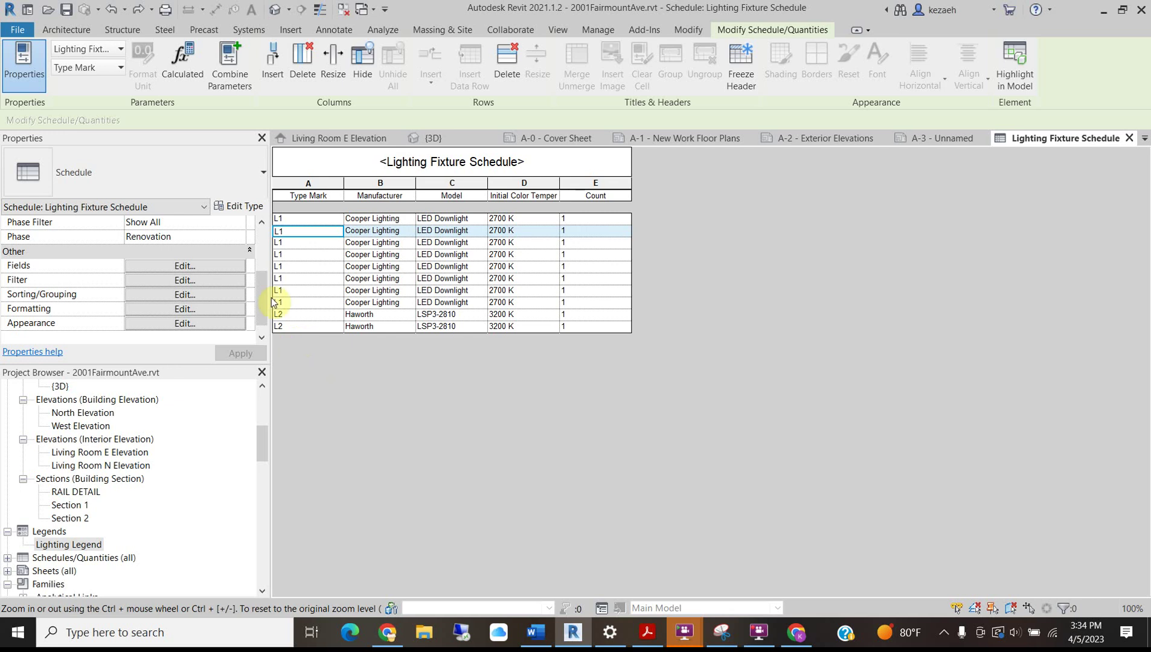
Sort by Type Mark and turn off Itemize every instance, giving L1 count 8 and L2 count 2.
{"action": "left_click", "coordinate": [196, 294]}
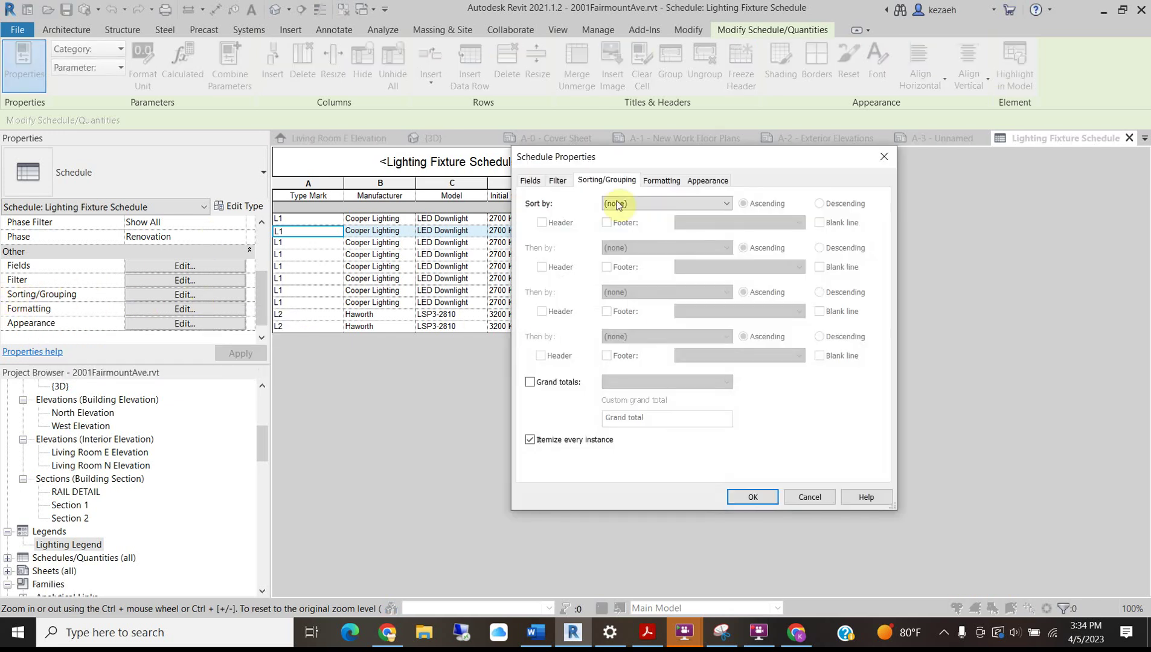
{"action": "left_click_drag", "start_coordinate": [579, 156], "coordinate": [743, 162]}
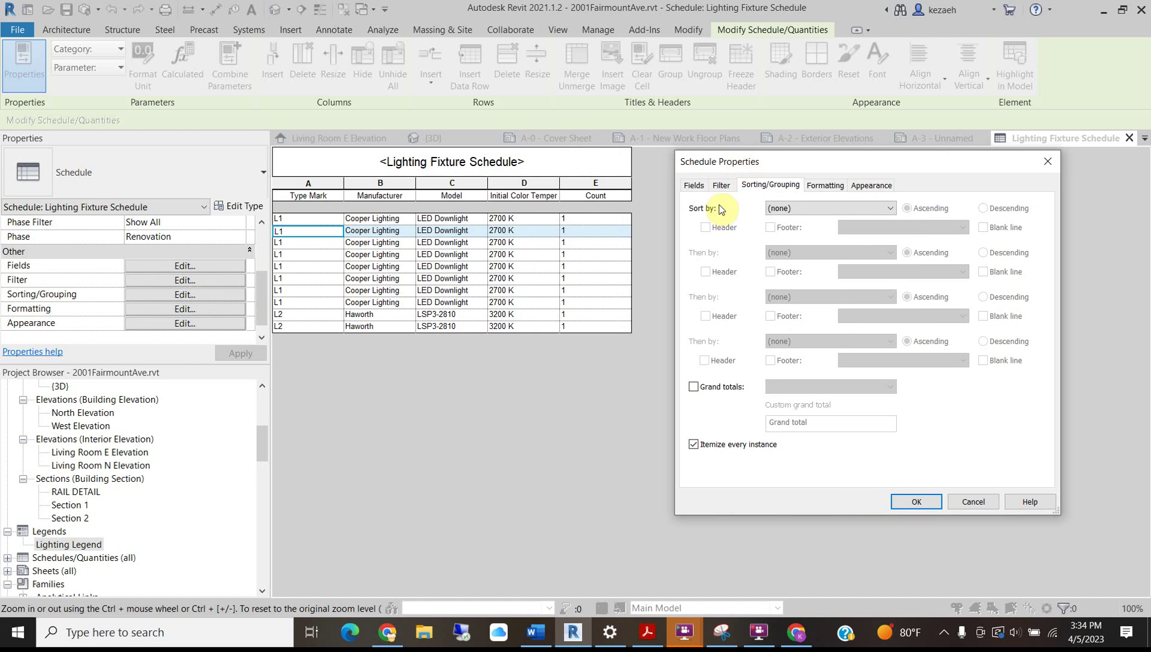
{"action": "left_click", "coordinate": [799, 209]}
{"action": "left_click", "coordinate": [798, 230]}
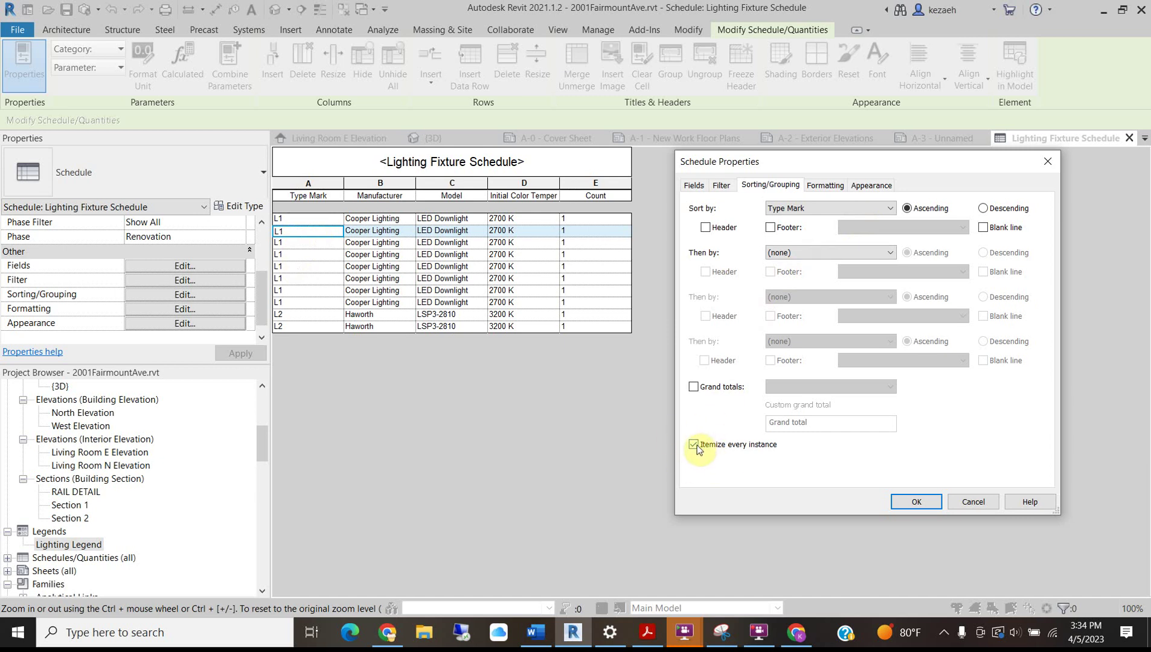
{"action": "left_click", "coordinate": [695, 445]}
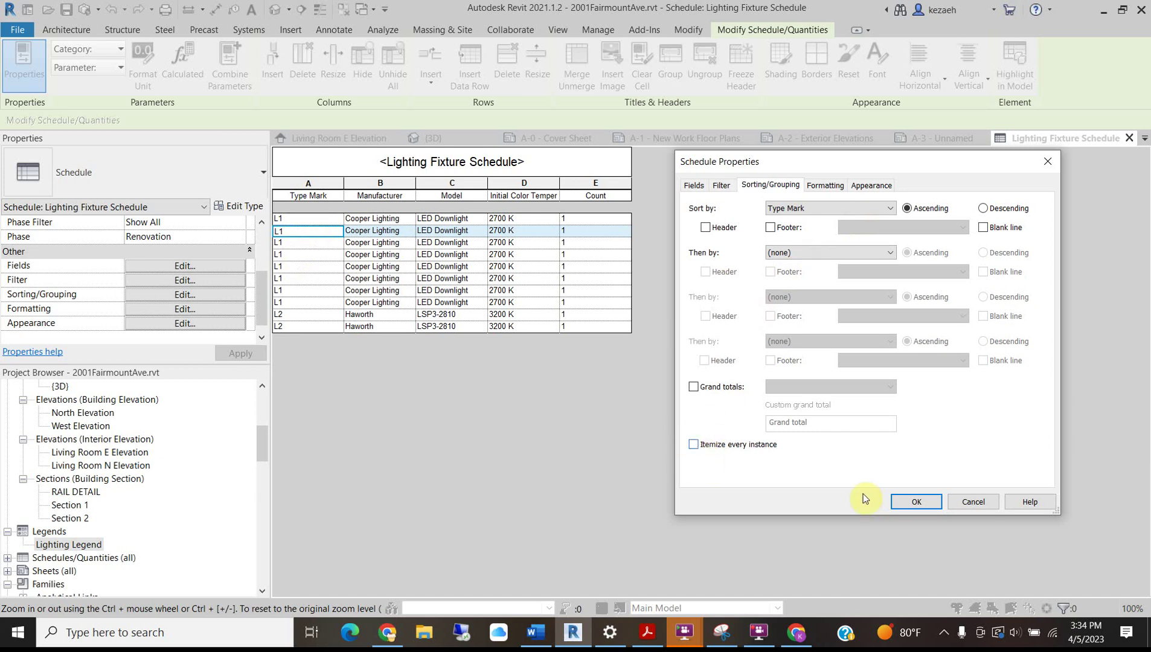
{"action": "left_click", "coordinate": [917, 503]}
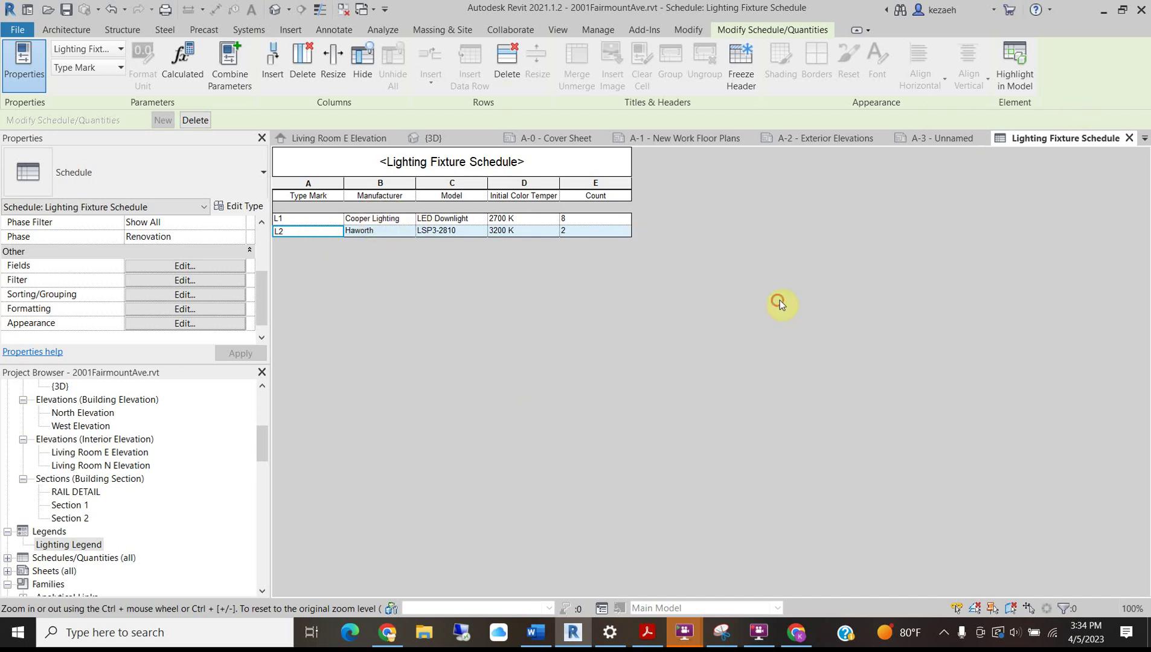
Place the Lighting Fixture Schedule on sheet A-3 below the Lighting Legend.
{"action": "left_click", "coordinate": [925, 139]}
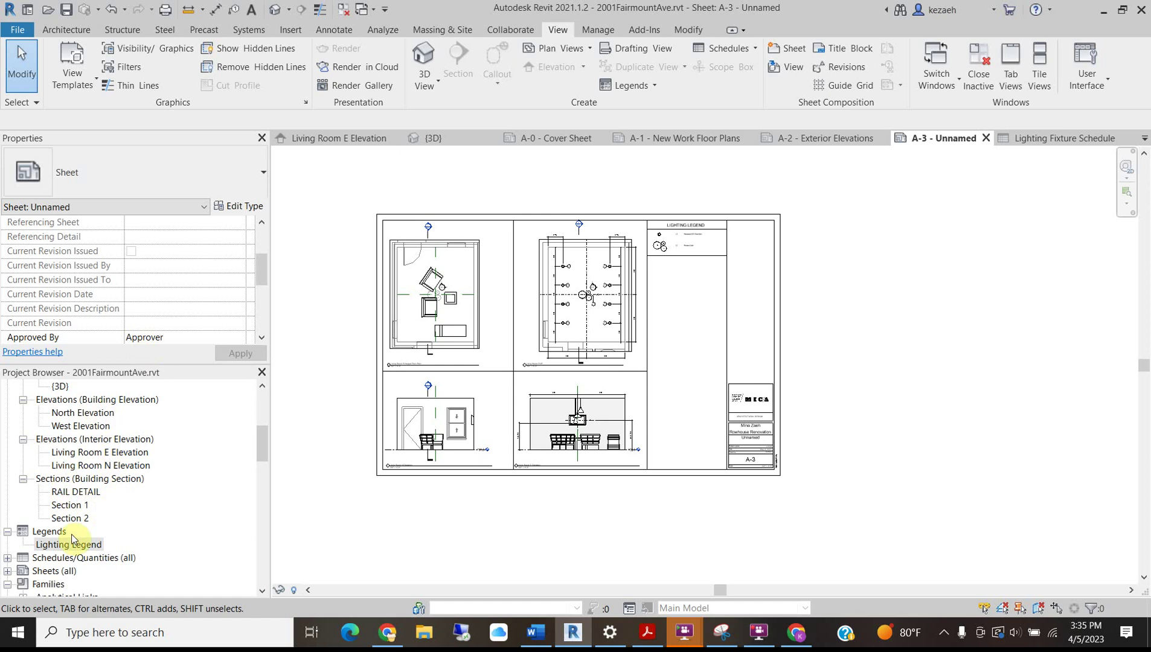
{"action": "left_click", "coordinate": [8, 557]}
{"action": "scroll", "coordinate": [110, 532], "scroll_direction": "down", "scroll_amount": 1}
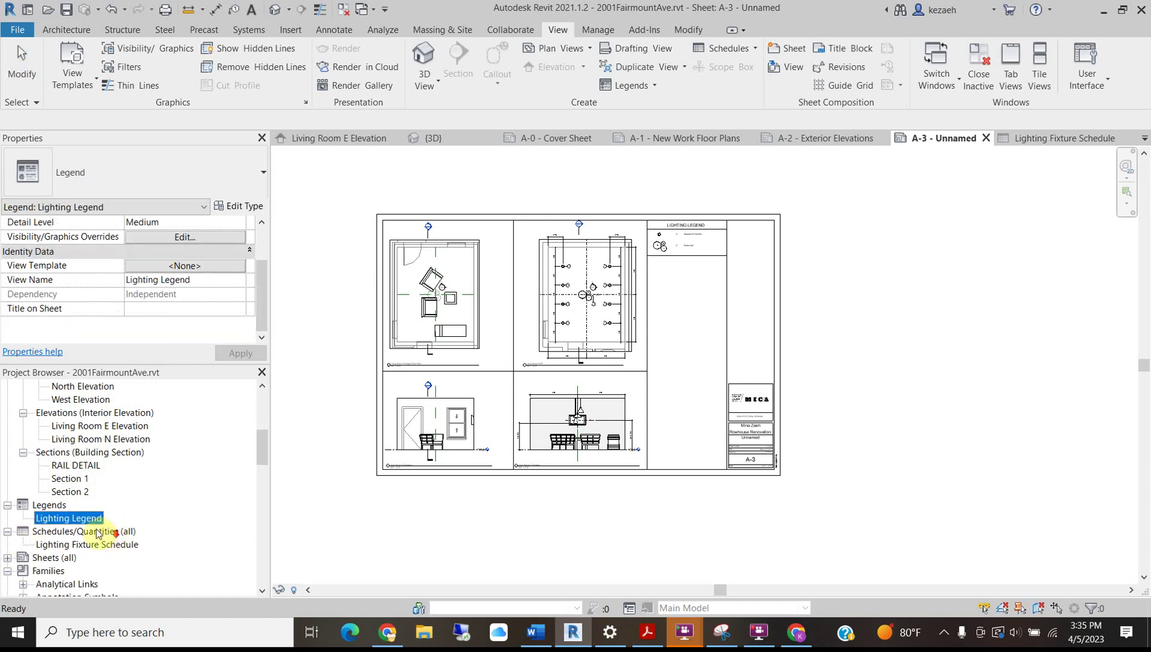
{"action": "left_click", "coordinate": [90, 544]}
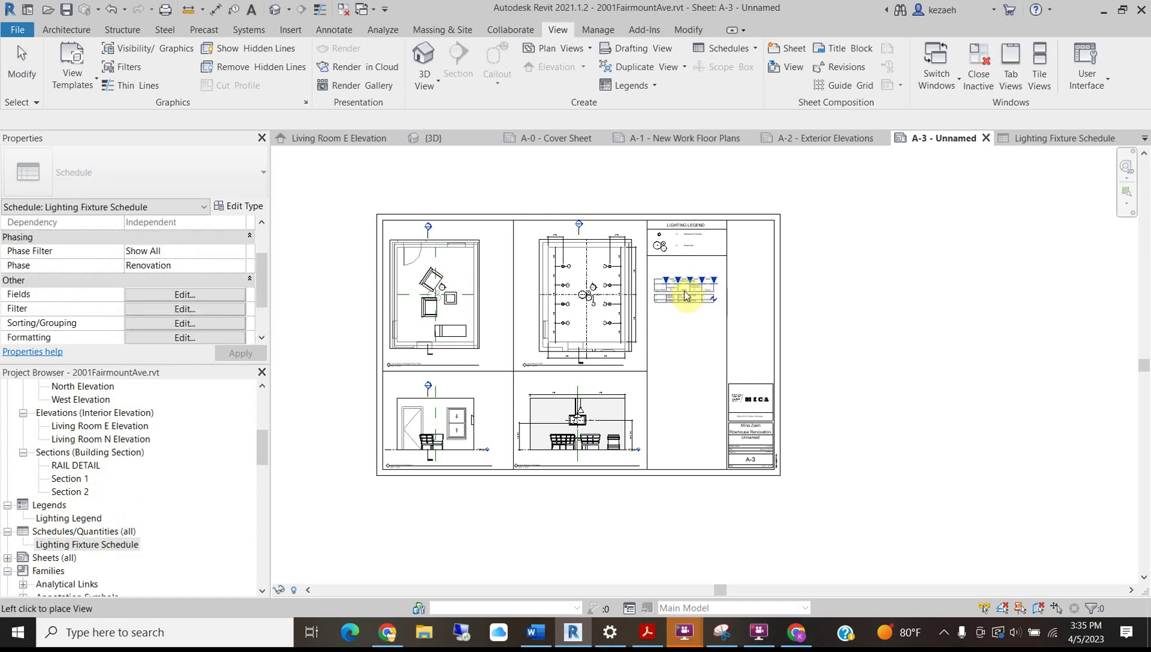
{"action": "left_click", "coordinate": [682, 289]}
{"action": "scroll", "coordinate": [677, 302], "scroll_direction": "up", "scroll_amount": 4}
{"action": "left_click_drag", "start_coordinate": [652, 333], "coordinate": [639, 251]}
{"action": "left_click", "coordinate": [346, 543]}
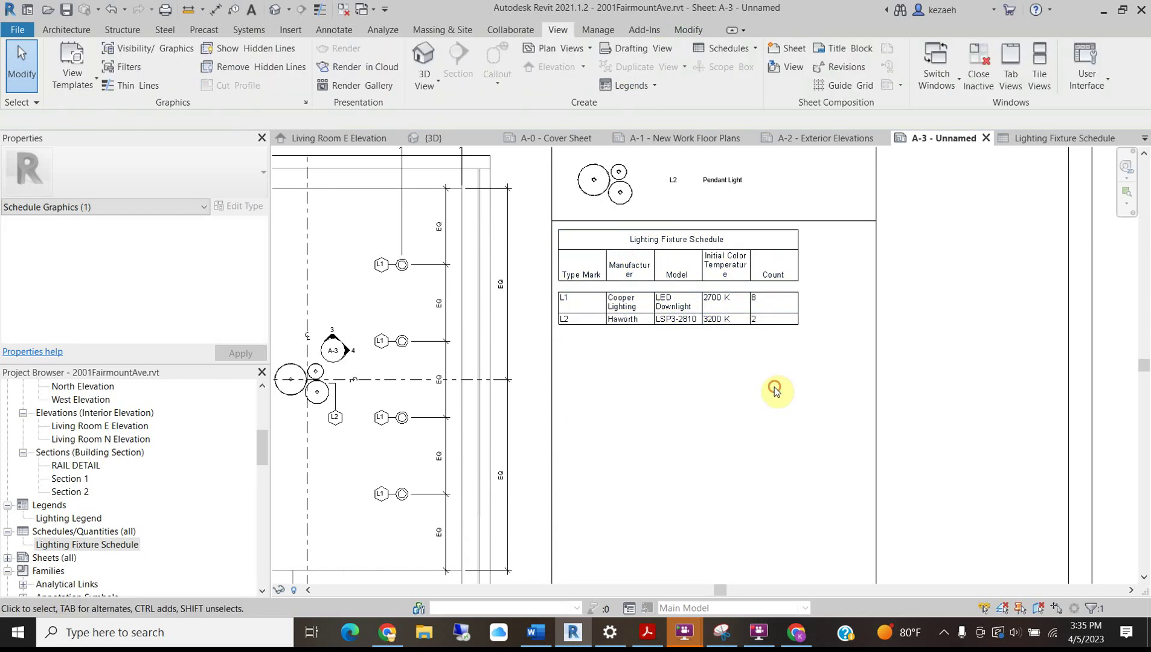
{"action": "scroll", "coordinate": [713, 279], "scroll_direction": "up", "scroll_amount": 2}
{"action": "scroll", "coordinate": [604, 307], "scroll_direction": "down", "scroll_amount": 3}
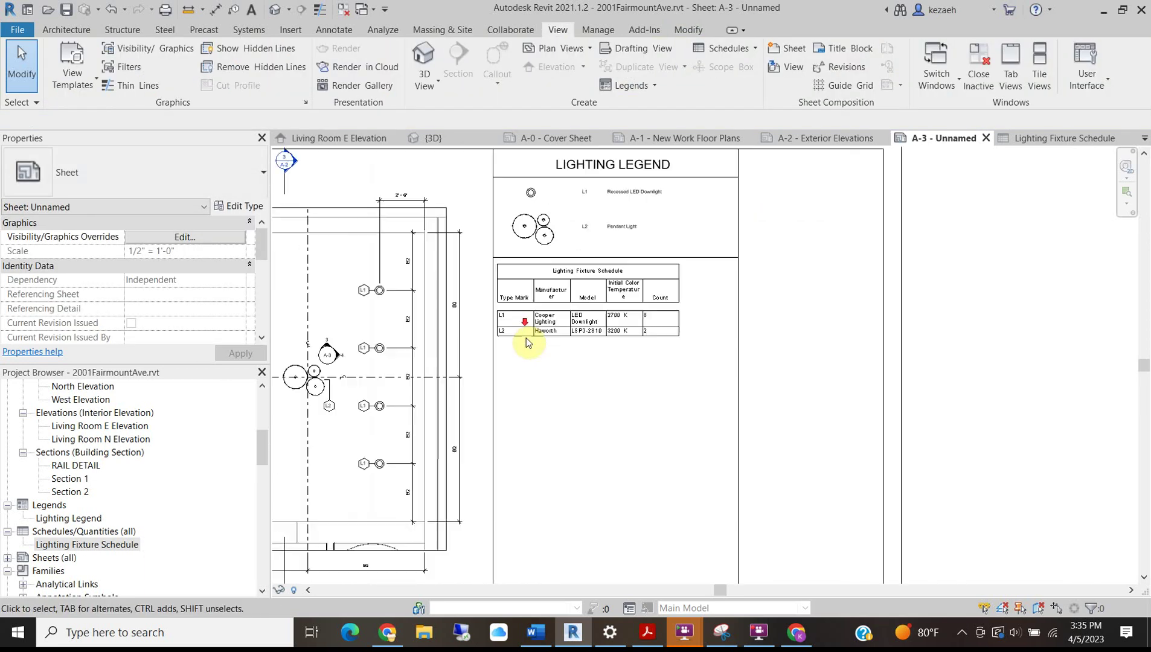
{"action": "scroll", "coordinate": [612, 333], "scroll_direction": "up", "scroll_amount": 3}
Resize the Count, Initial Color Temperature, Model and Manufacturer columns to match the legend's width.
{"action": "left_click", "coordinate": [725, 322]}
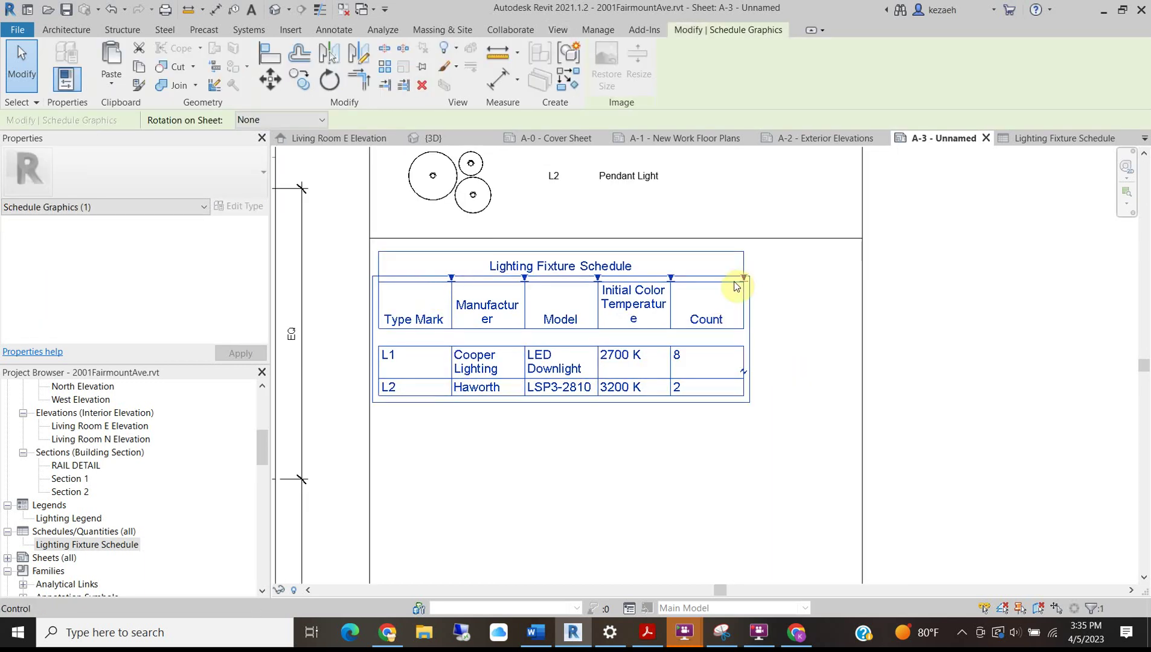
{"action": "left_click_drag", "start_coordinate": [747, 279], "coordinate": [866, 277]}
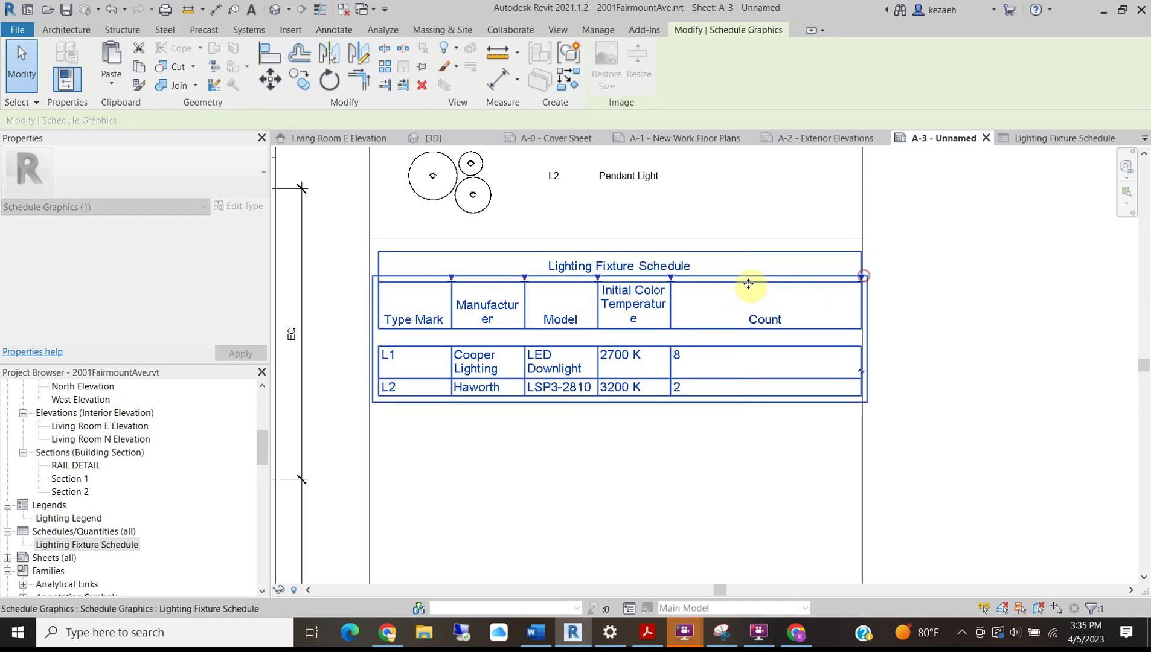
{"action": "left_click_drag", "start_coordinate": [671, 278], "coordinate": [724, 281]}
{"action": "left_click_drag", "start_coordinate": [912, 277], "coordinate": [783, 279]}
{"action": "left_click_drag", "start_coordinate": [598, 278], "coordinate": [650, 279]}
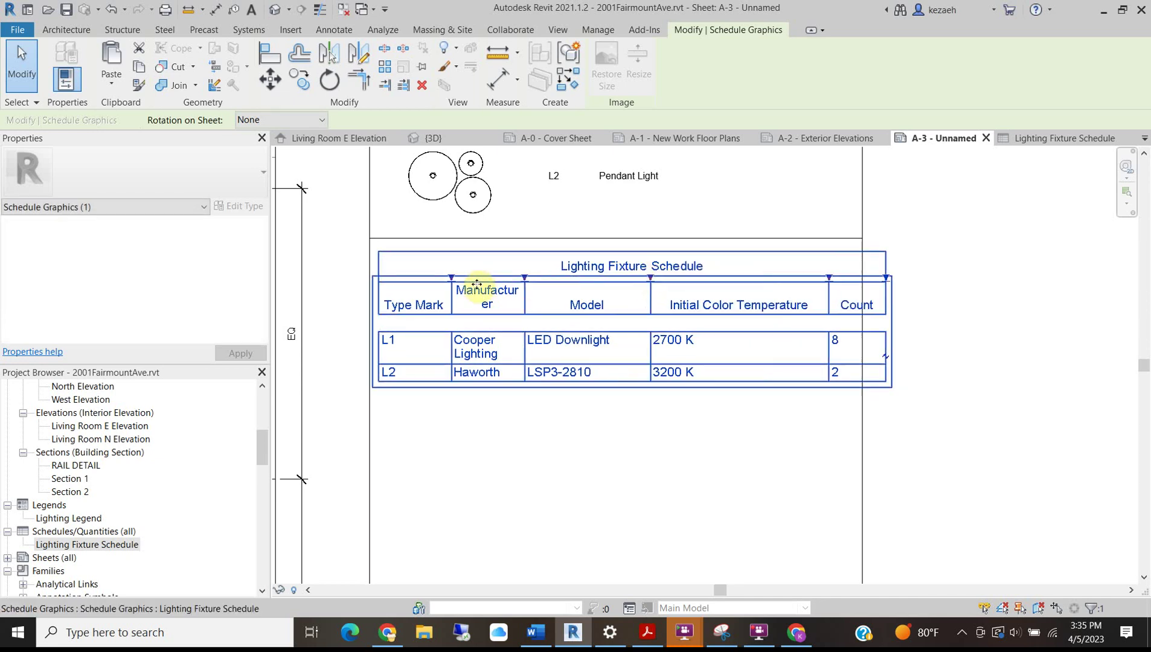
{"action": "left_click_drag", "start_coordinate": [525, 277], "coordinate": [565, 277]}
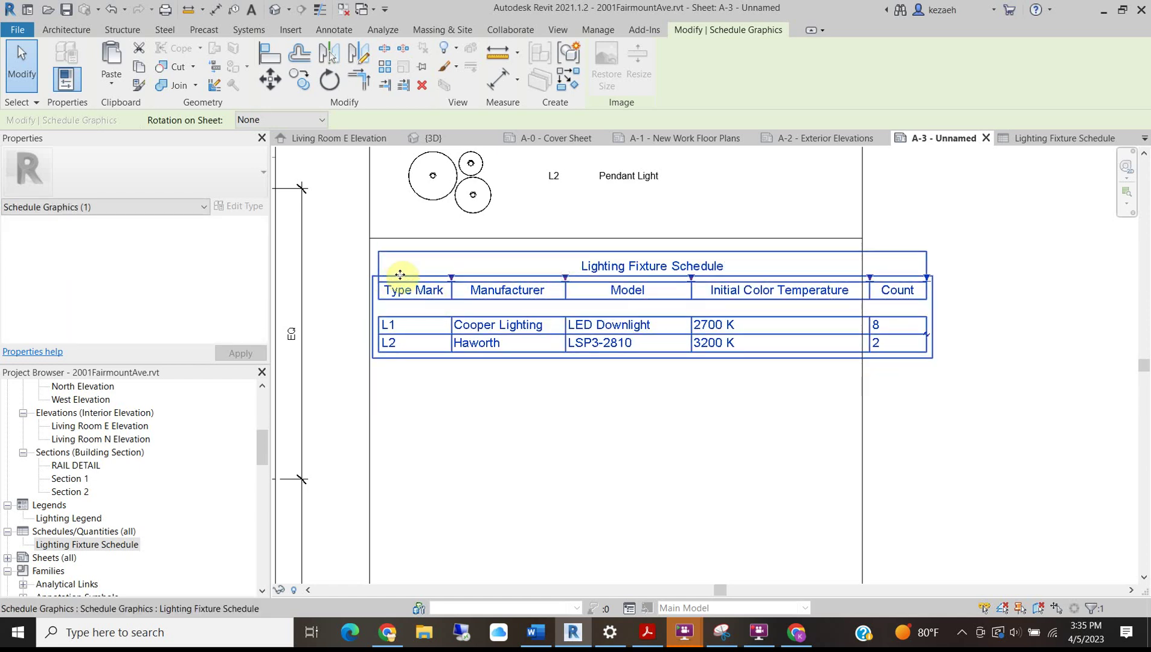
{"action": "left_click_drag", "start_coordinate": [408, 279], "coordinate": [400, 275]}
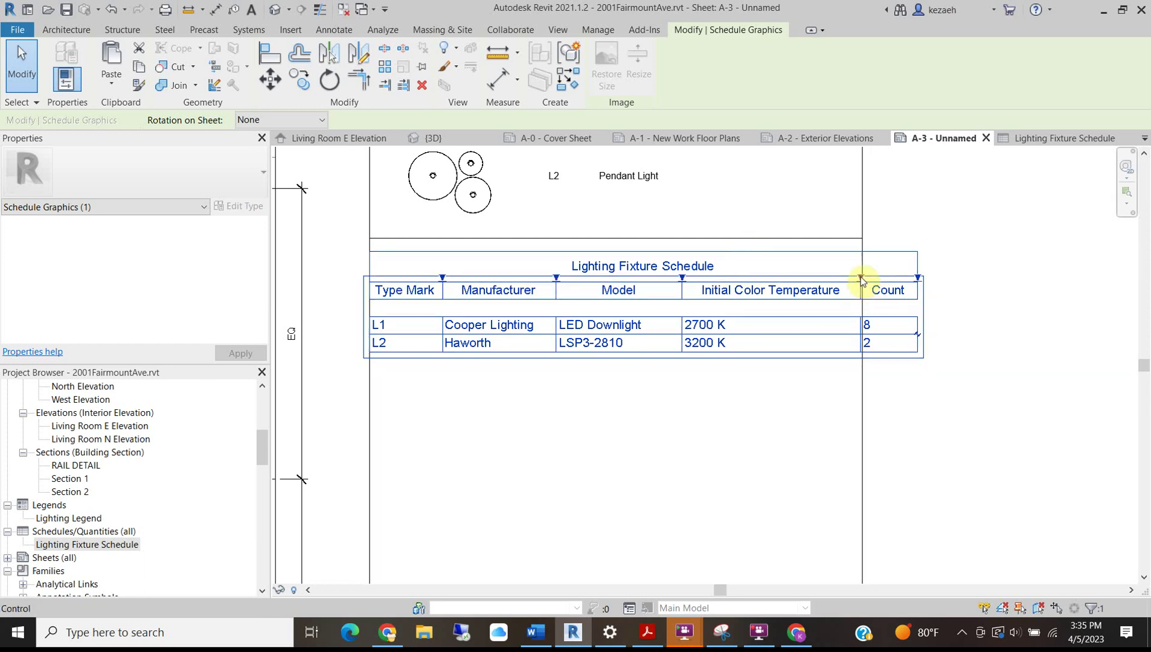
{"action": "left_click_drag", "start_coordinate": [682, 278], "coordinate": [698, 278]}
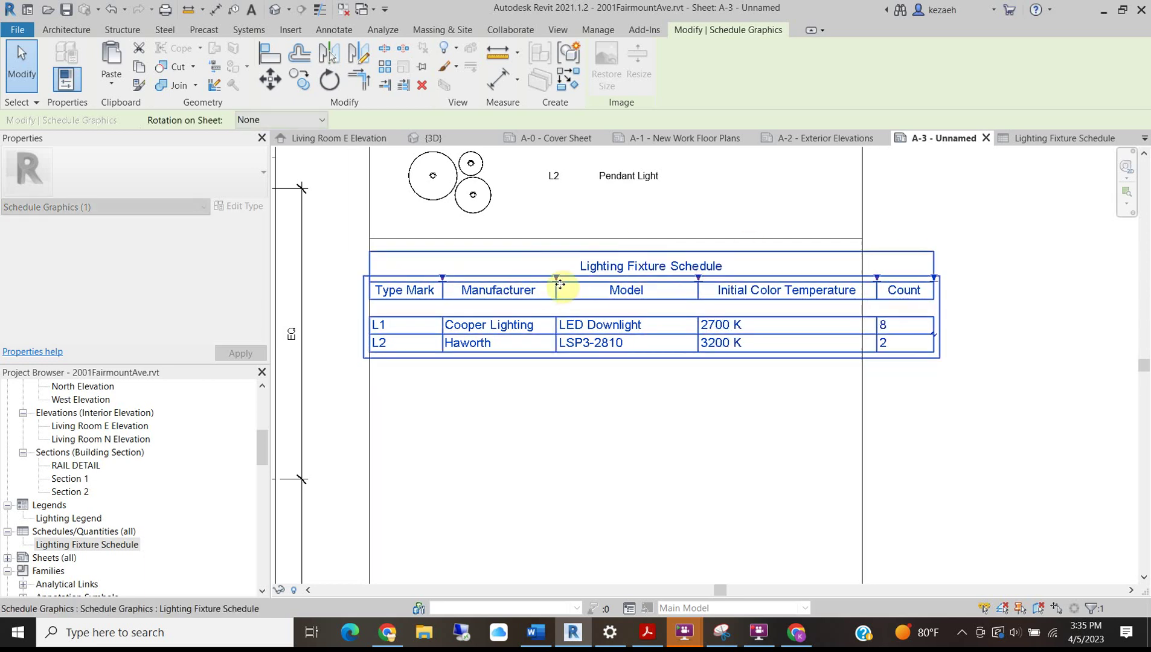
{"action": "left_click_drag", "start_coordinate": [557, 275], "coordinate": [569, 276]}
{"action": "left_click_drag", "start_coordinate": [888, 279], "coordinate": [819, 279]}
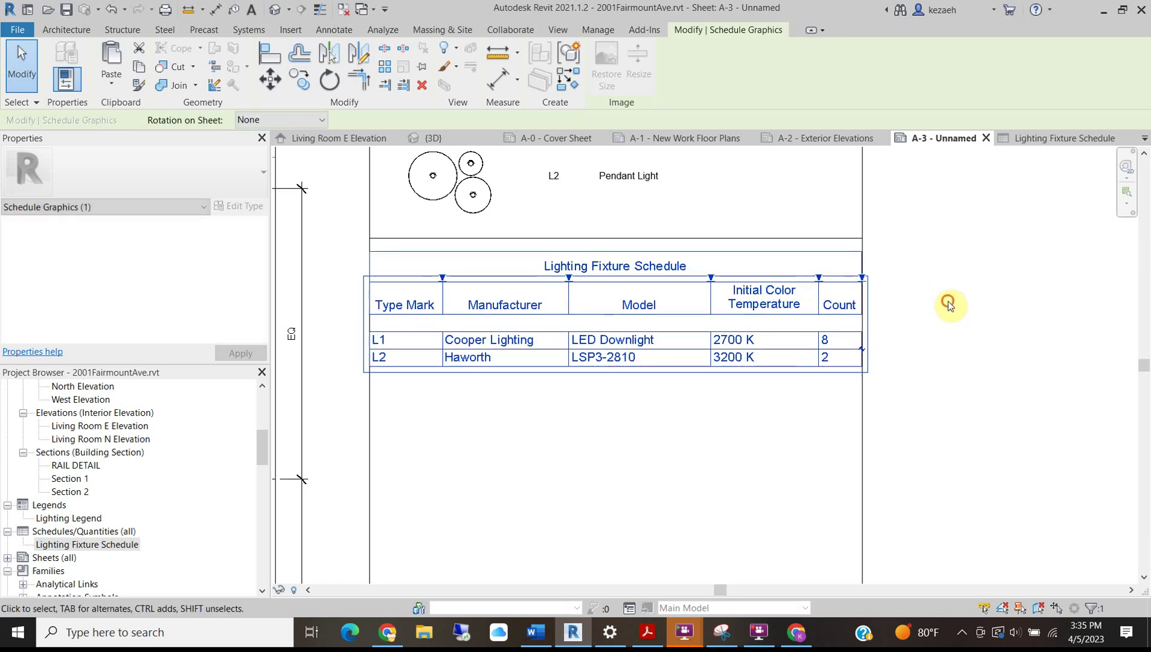
Nudge the schedule up to sit directly under the legend.
{"action": "left_click", "coordinate": [949, 303]}
{"action": "scroll", "coordinate": [620, 453], "scroll_direction": "up", "scroll_amount": 1}
{"action": "scroll", "coordinate": [575, 322], "scroll_direction": "down", "scroll_amount": 2}
{"action": "left_click_drag", "start_coordinate": [576, 318], "coordinate": [573, 307]}
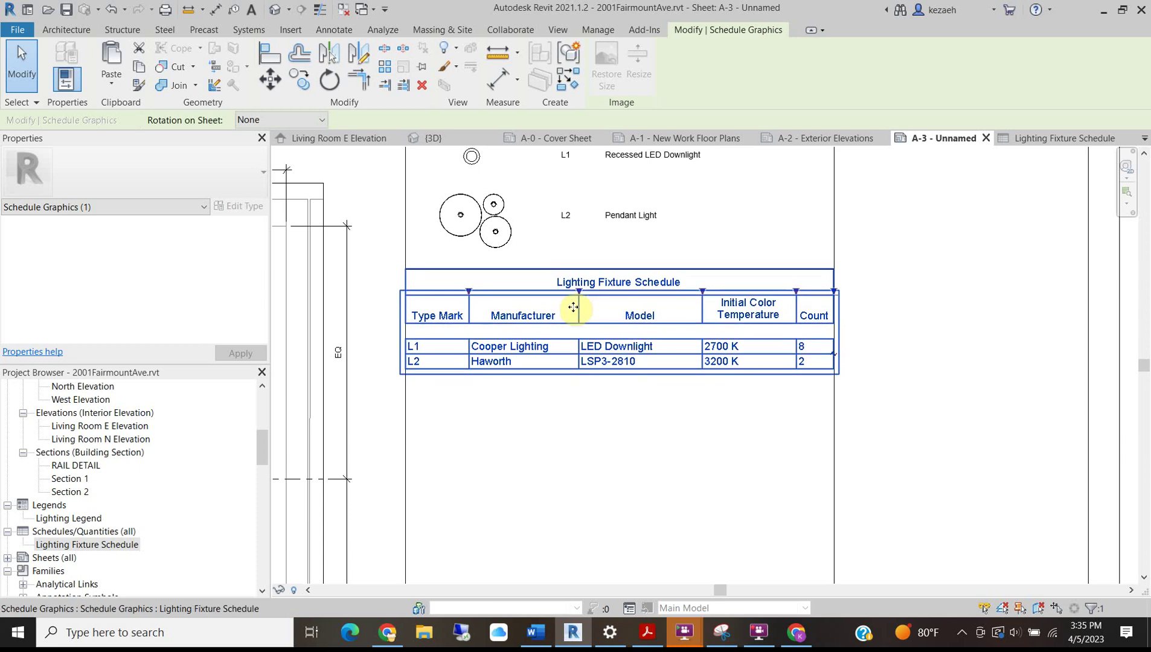
{"action": "key", "text": "Escape"}
{"action": "scroll", "coordinate": [638, 360], "scroll_direction": "down", "scroll_amount": 2}
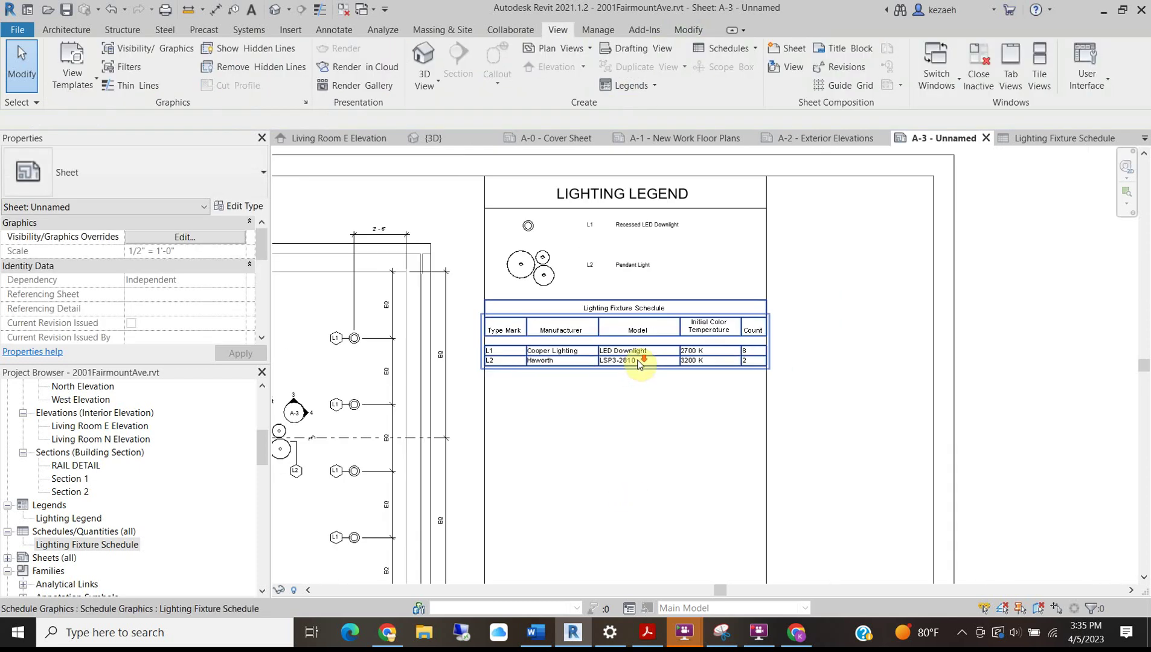
{"action": "scroll", "coordinate": [628, 203], "scroll_direction": "up", "scroll_amount": 2}
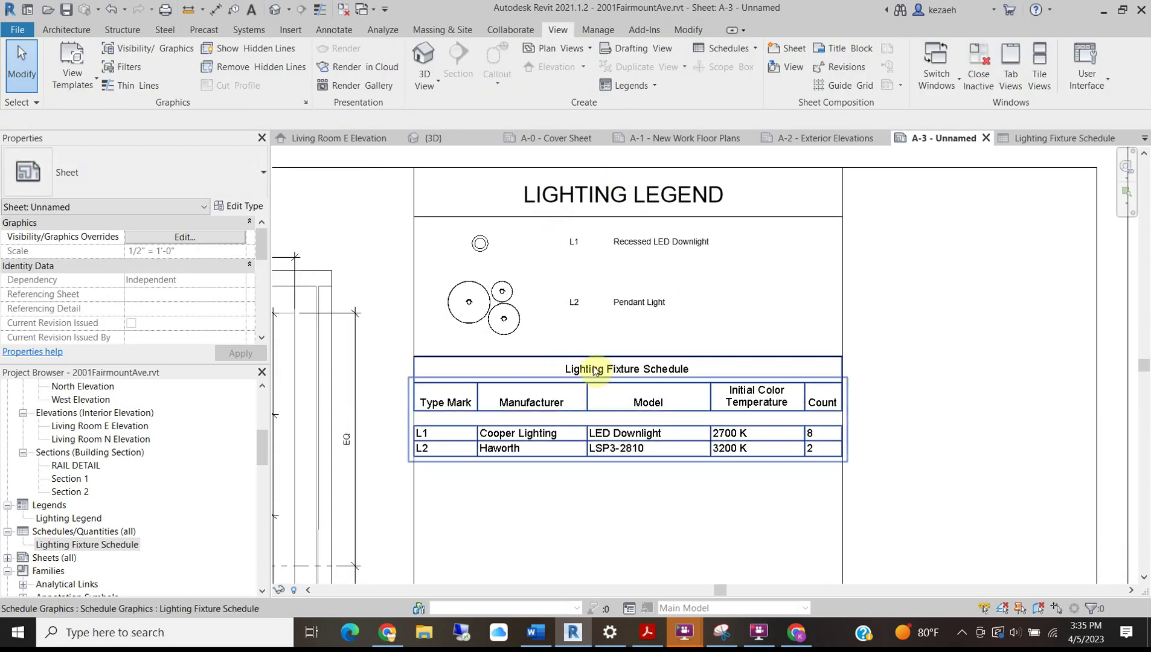
{"action": "left_click", "coordinate": [590, 435]}
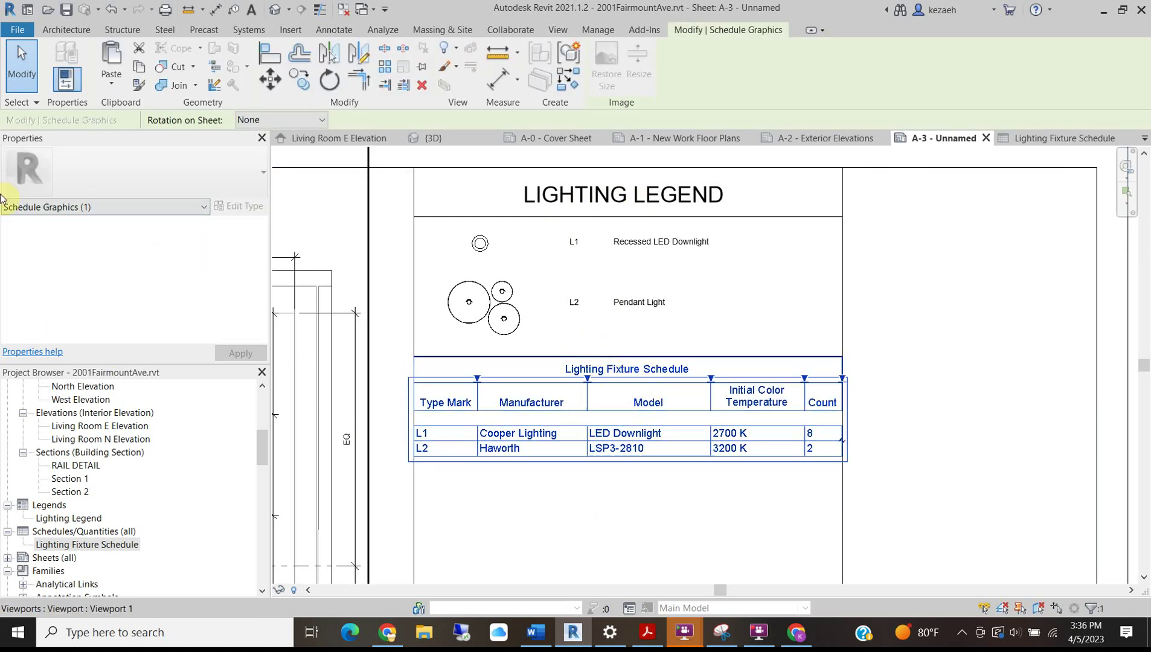
Retitle the schedule in capitals as LIGHTING FIXTURE SCHEDULE from its own view.
{"action": "double_click", "coordinate": [612, 416]}
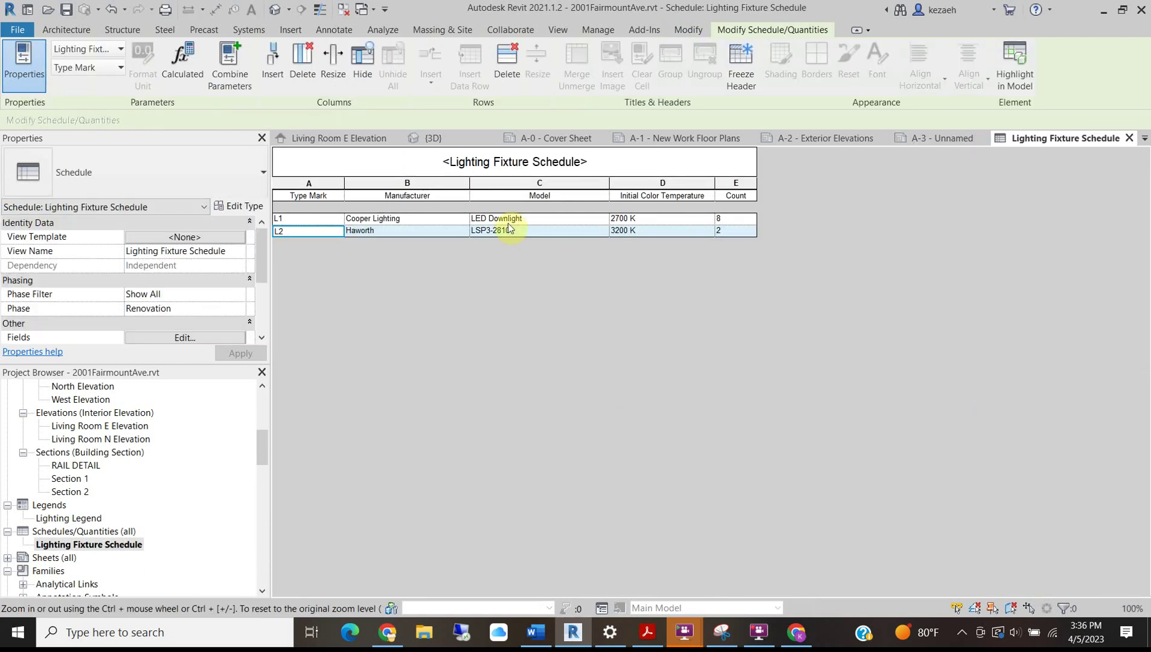
{"action": "left_click", "coordinate": [490, 167]}
{"action": "left_click", "coordinate": [594, 156]}
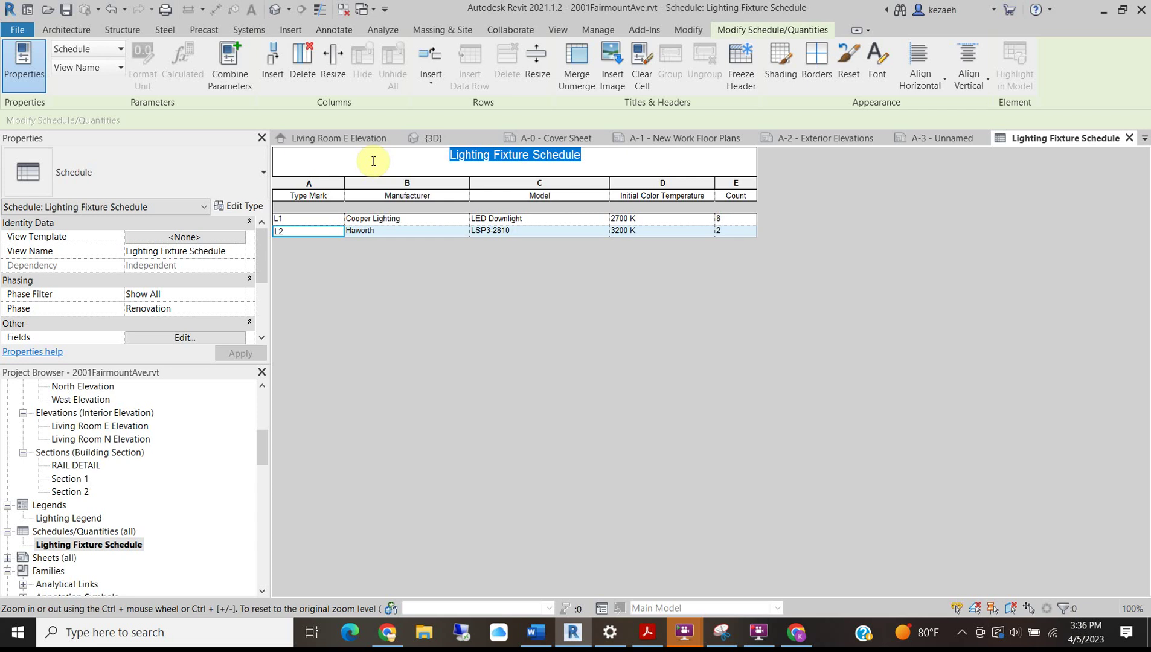
{"action": "type", "text": "LIGHTING SE"}
{"action": "key", "text": "BackSpace"}
{"action": "key", "text": "BackSpace"}
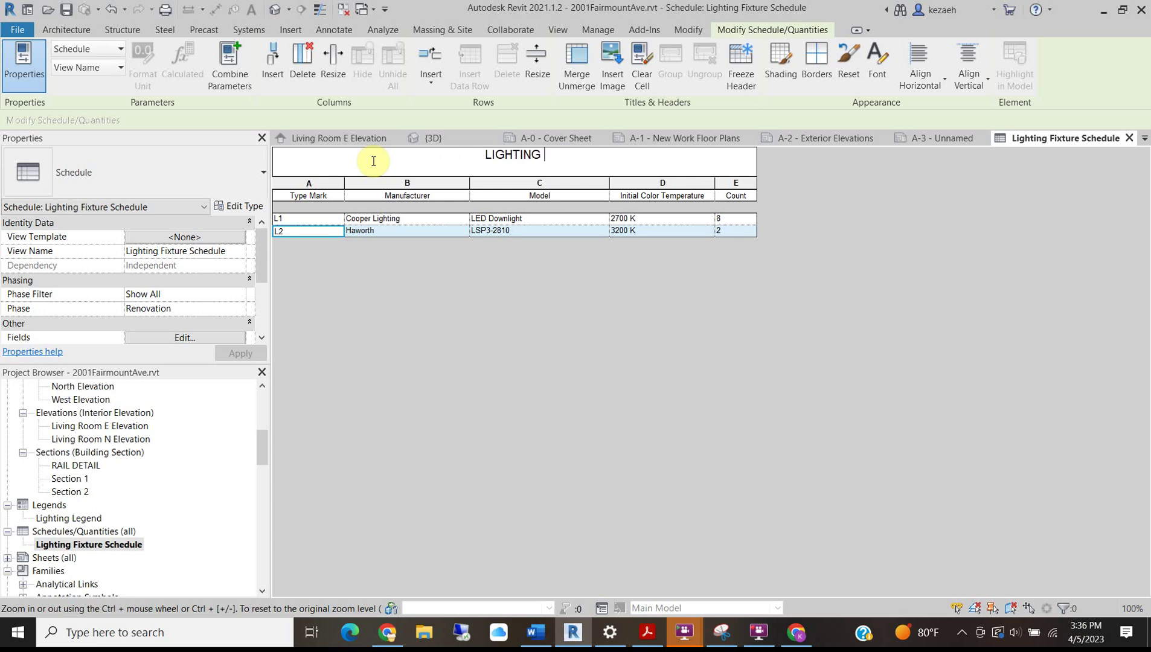
{"action": "type", "text": "FIXTURE SHC"}
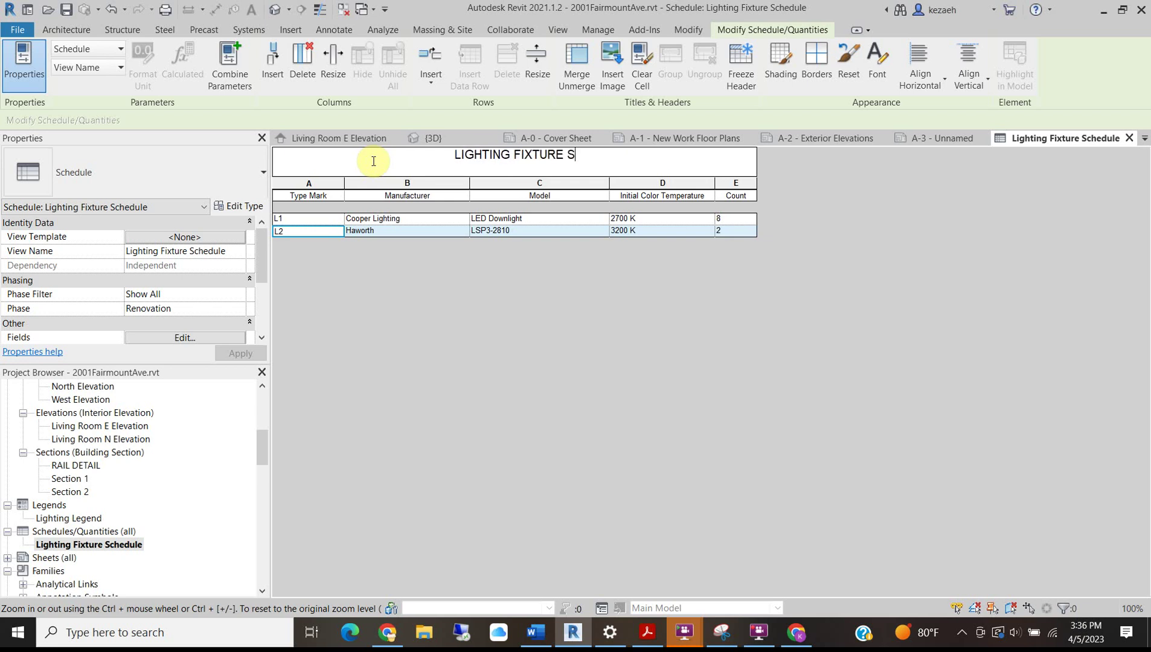
{"action": "key", "text": "BackSpace"}
{"action": "key", "text": "BackSpace"}
{"action": "type", "text": "C"}
{"action": "type", "text": "LE"}
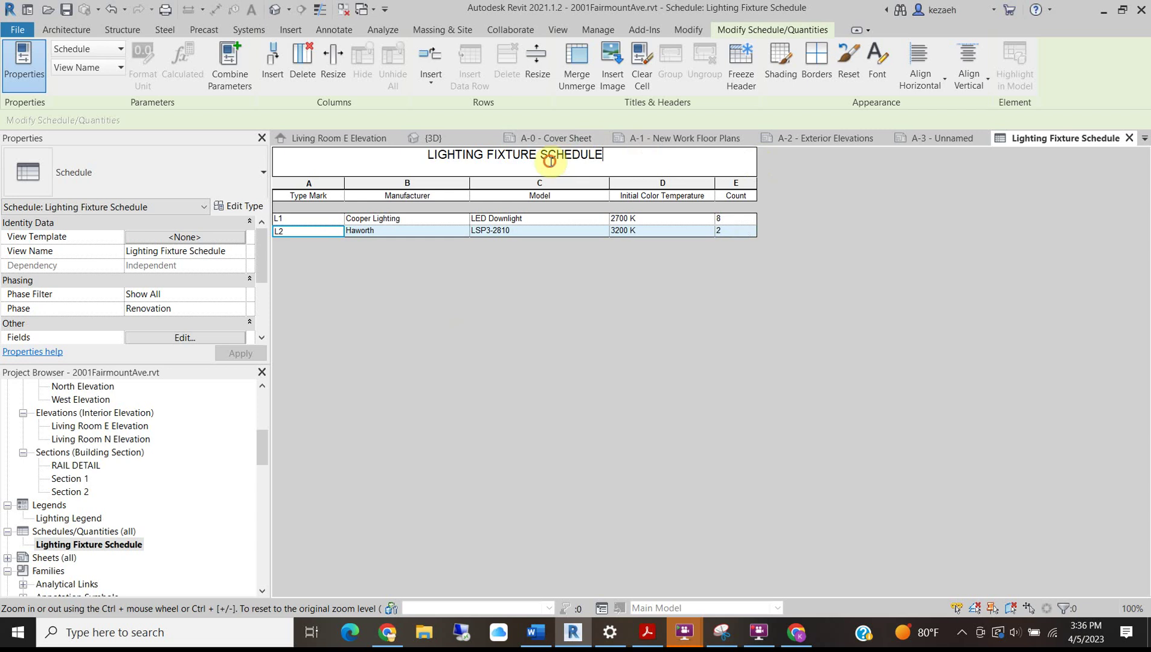
{"action": "left_click", "coordinate": [973, 234]}
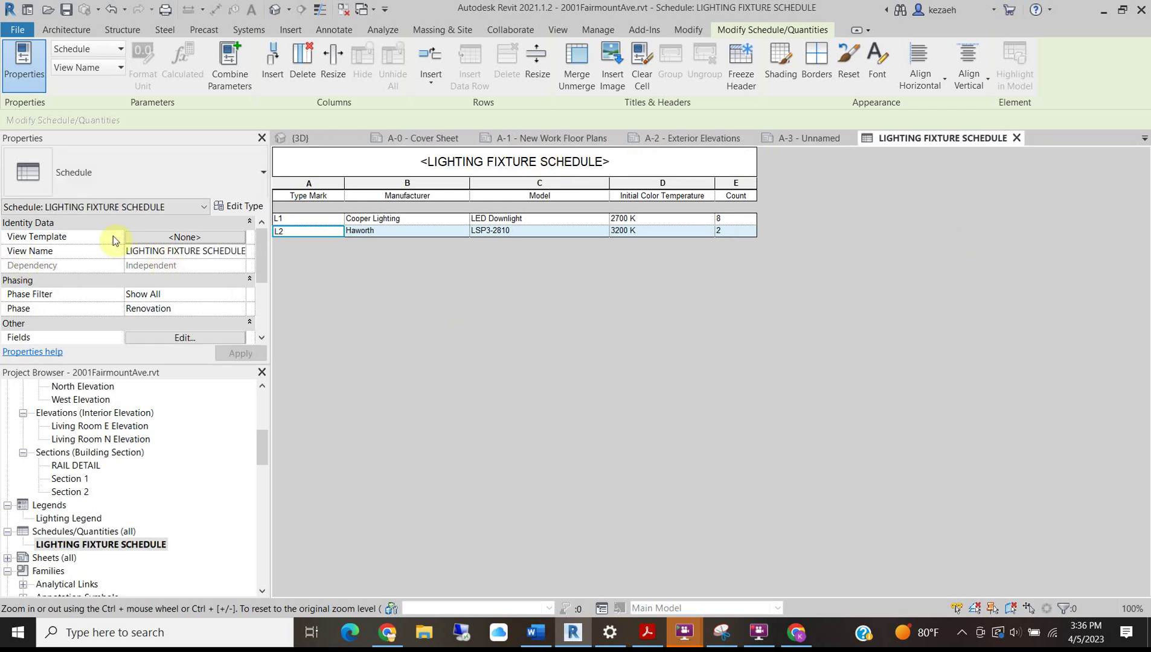
{"action": "left_click_drag", "start_coordinate": [265, 246], "coordinate": [263, 293]}
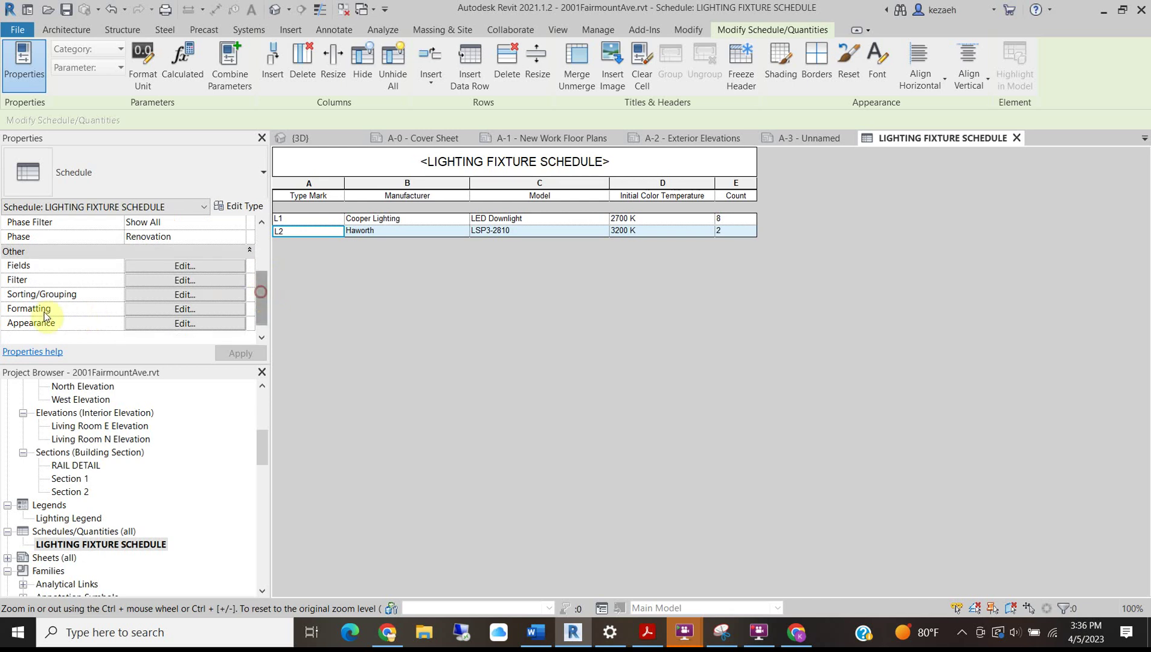
Show the schedule's Appearance settings for grid lines and title, header and body text.
{"action": "left_click", "coordinate": [209, 314]}
{"action": "left_click_drag", "start_coordinate": [785, 155], "coordinate": [452, 229]}
{"action": "left_click", "coordinate": [353, 249]}
{"action": "left_click", "coordinate": [429, 249]}
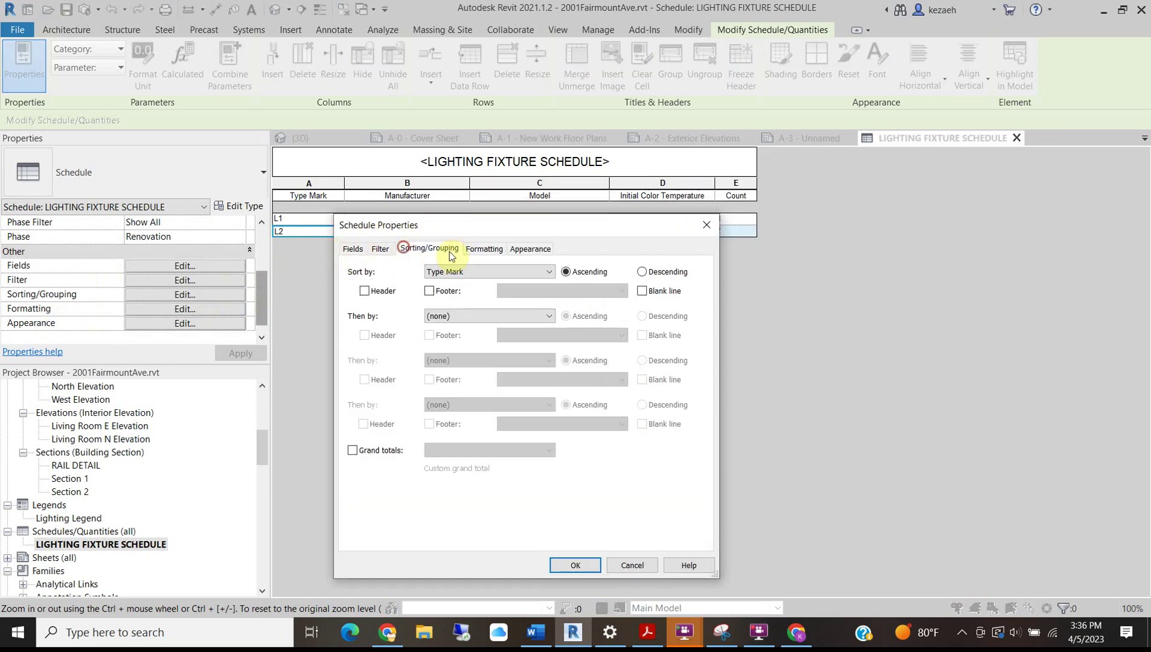
{"action": "left_click", "coordinate": [470, 255]}
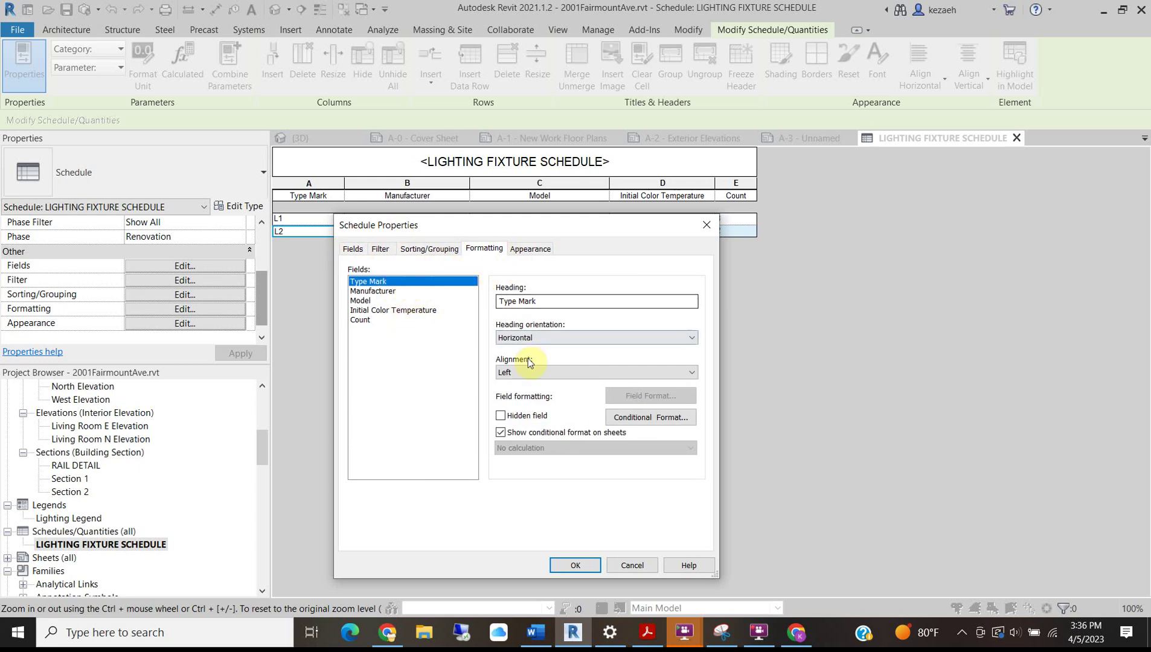
{"action": "left_click", "coordinate": [530, 249]}
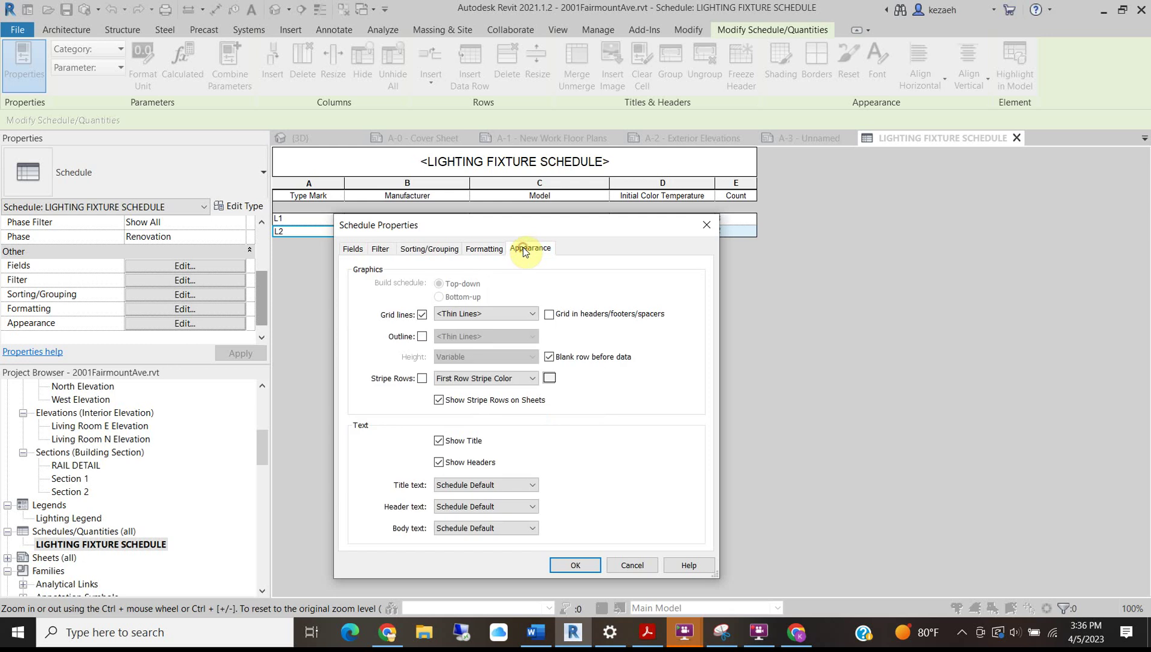
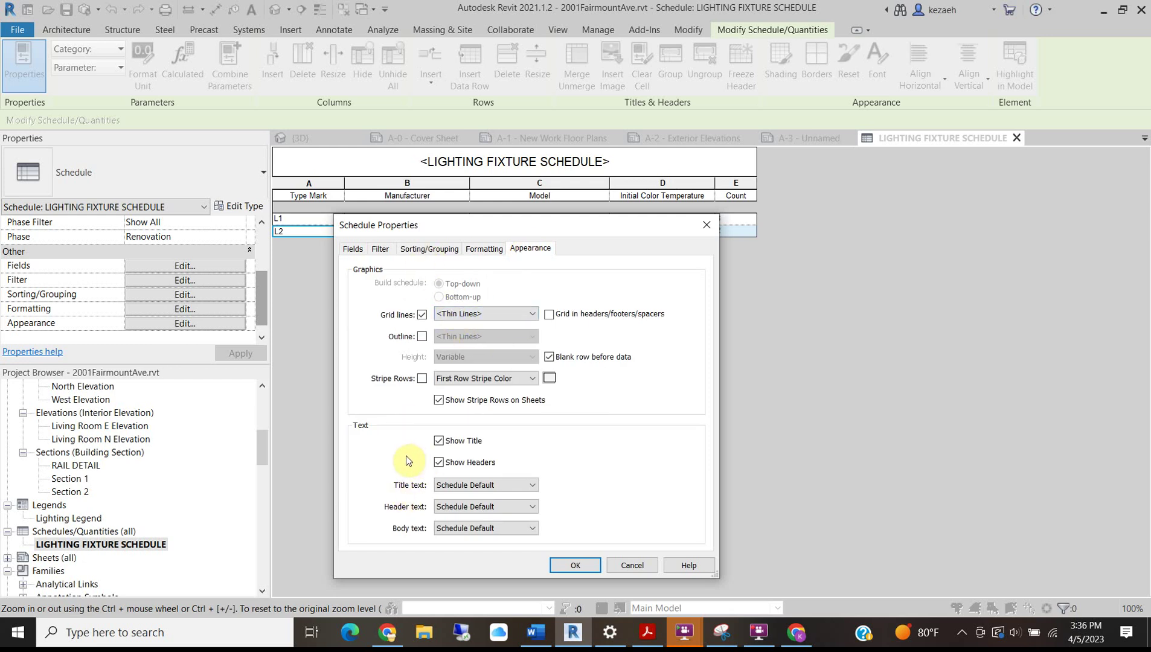
Choose 1/4" Arial as the lighting fixture schedule's title text.
{"action": "left_click", "coordinate": [472, 487]}
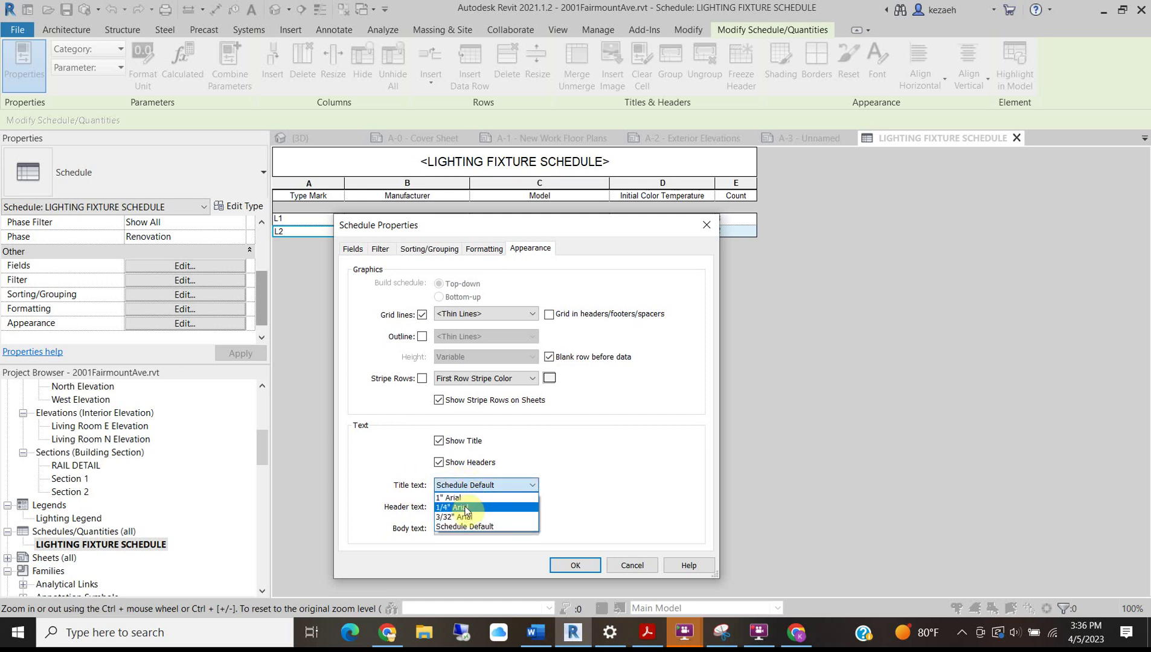
{"action": "left_click", "coordinate": [465, 508]}
Apply the 1/4" Arial title and nudge the schedule up against the legend on sheet A-3.
{"action": "left_click", "coordinate": [579, 565]}
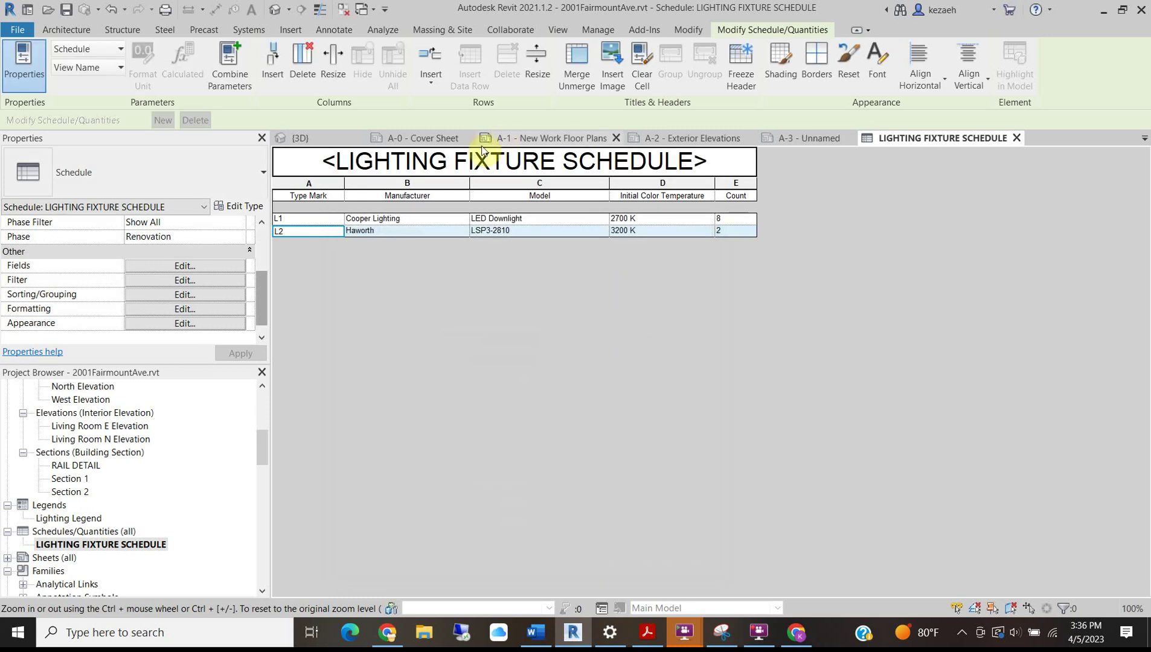
{"action": "left_click", "coordinate": [788, 140]}
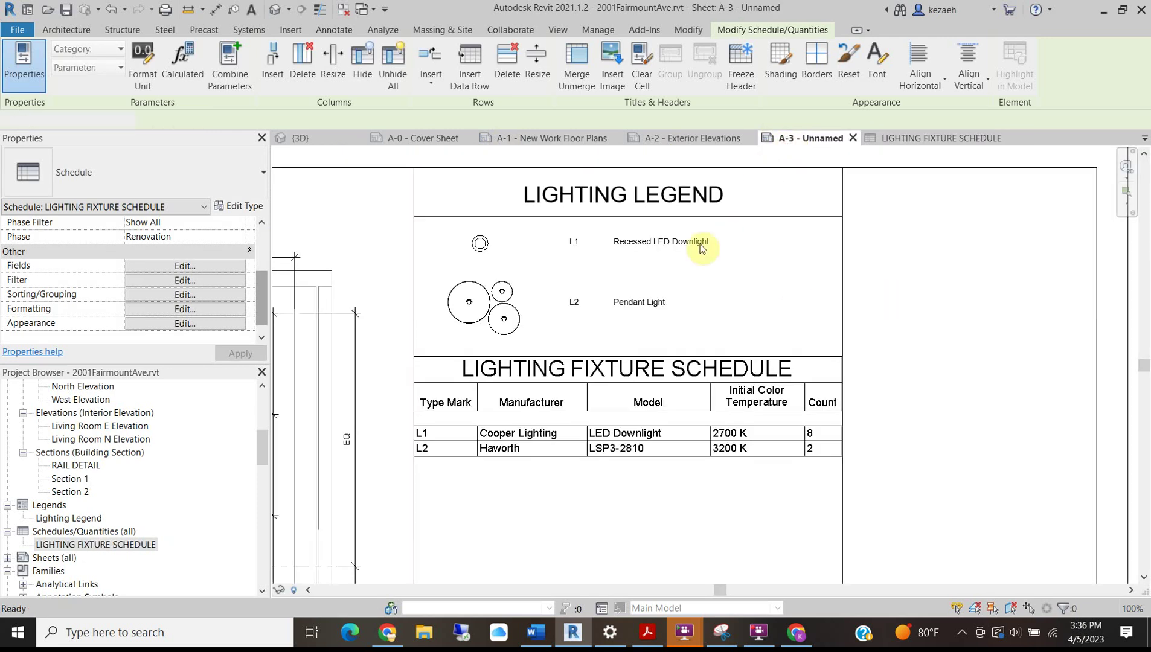
{"action": "scroll", "coordinate": [612, 565], "scroll_direction": "down", "scroll_amount": 2}
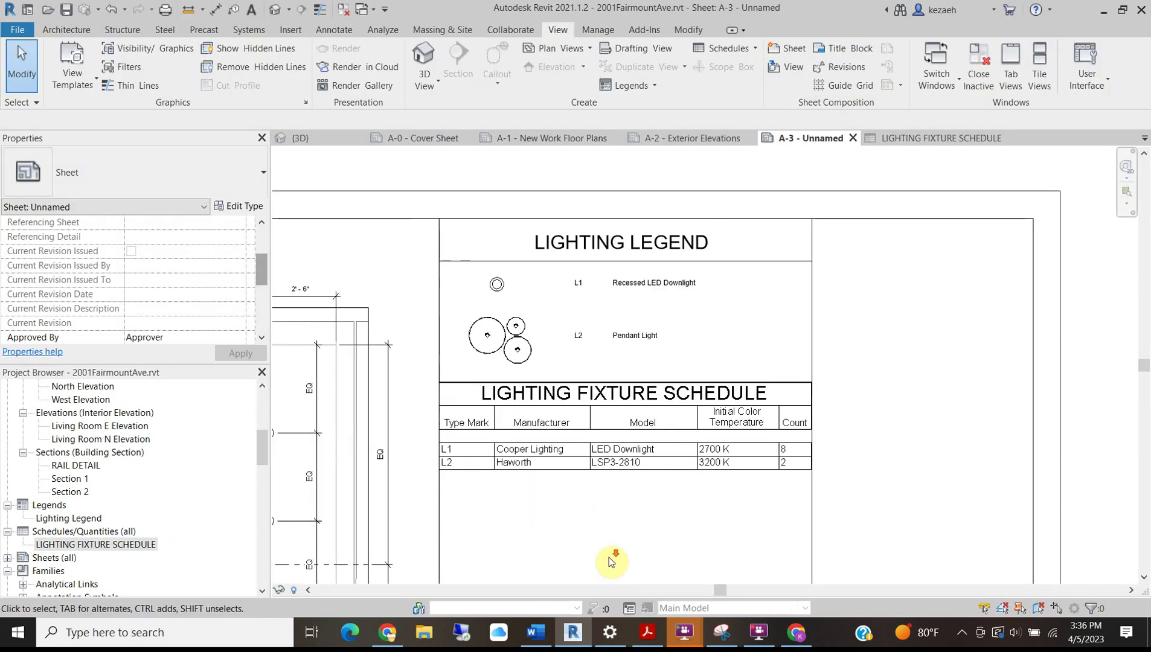
{"action": "scroll", "coordinate": [612, 532], "scroll_direction": "up", "scroll_amount": 1}
{"action": "scroll", "coordinate": [601, 396], "scroll_direction": "up", "scroll_amount": 1}
{"action": "left_click", "coordinate": [600, 394]}
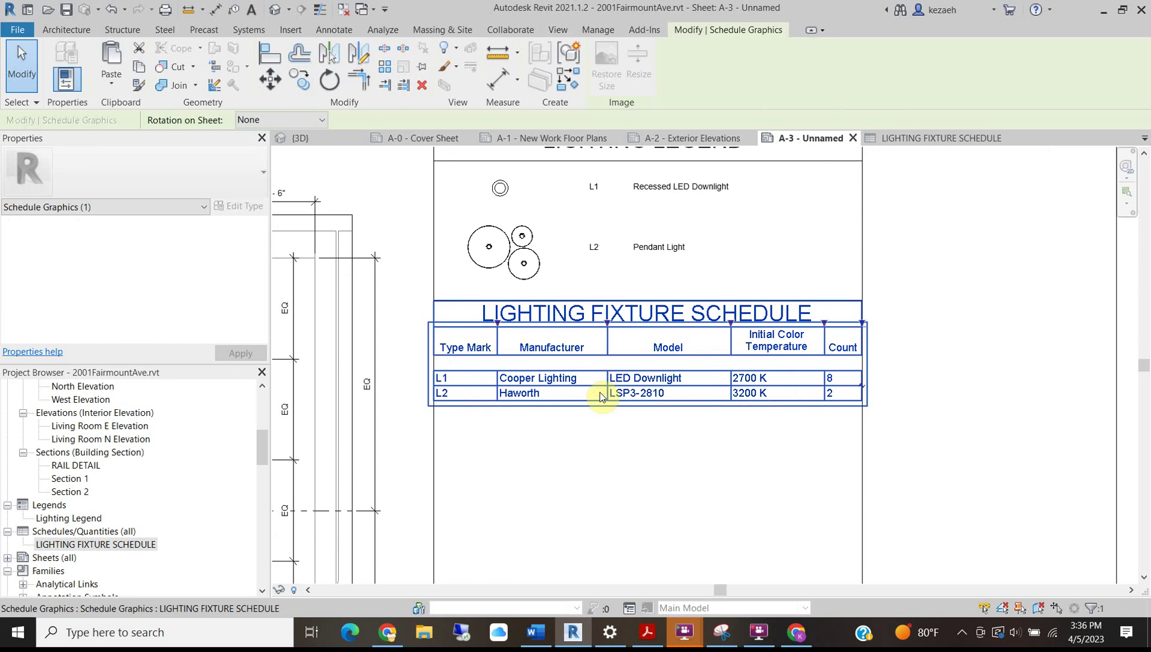
{"action": "left_click", "coordinate": [583, 514]}
{"action": "left_click", "coordinate": [663, 357]}
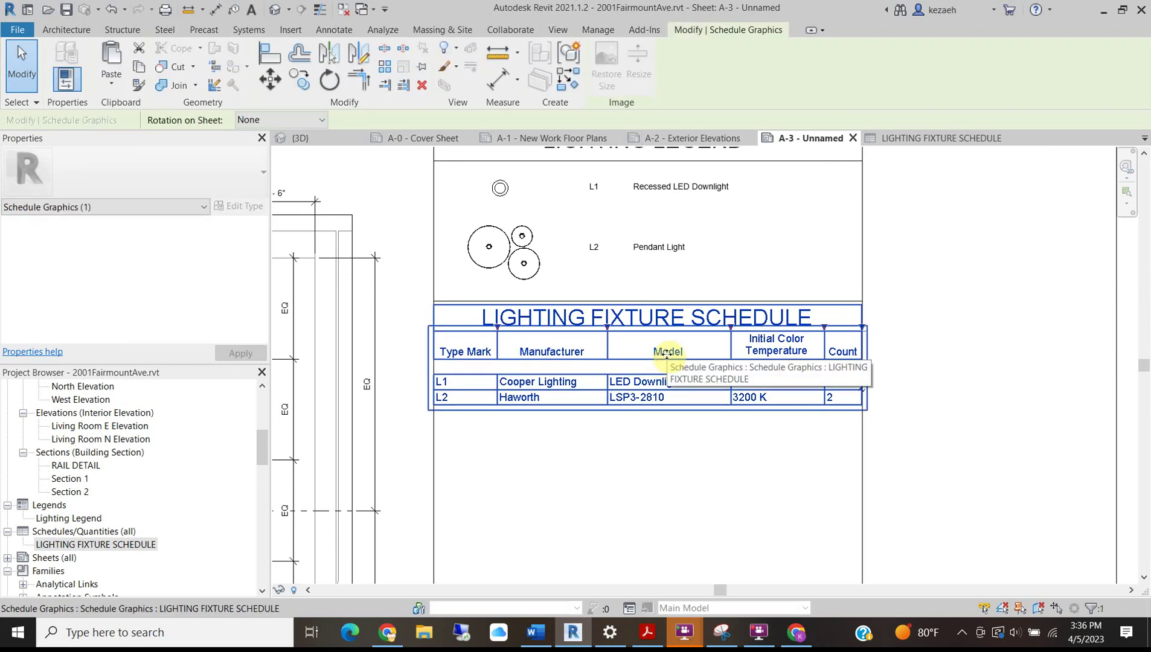
{"action": "key", "text": "Up"}
{"action": "left_click", "coordinate": [668, 458]}
Inspect the Lighting Legend viewport's contents on sheet A-3.
{"action": "scroll", "coordinate": [672, 459], "scroll_direction": "down", "scroll_amount": 3}
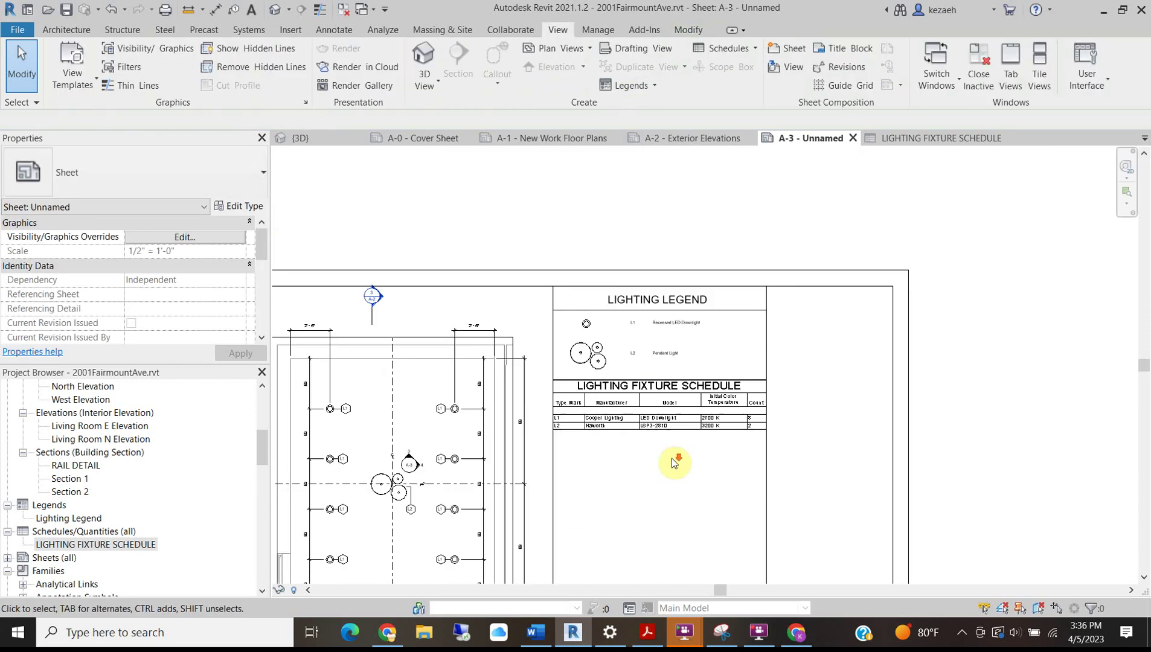
{"action": "middle_click_drag", "start_coordinate": [725, 478], "coordinate": [897, 322]}
{"action": "scroll", "coordinate": [940, 187], "scroll_direction": "up", "scroll_amount": 3}
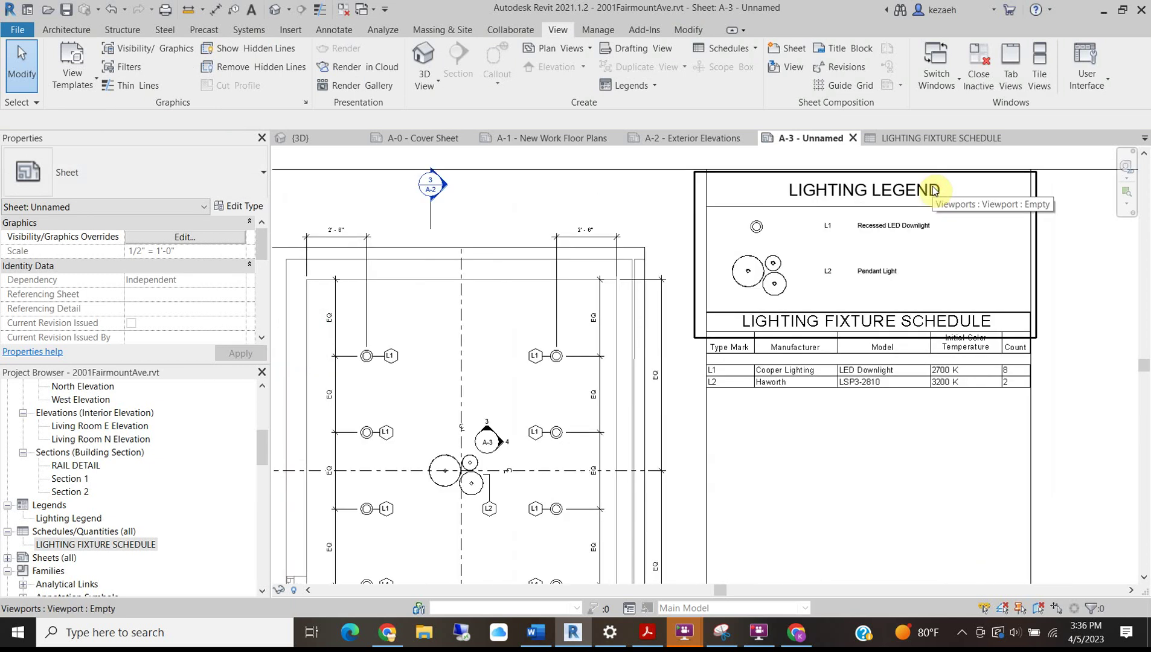
{"action": "left_click", "coordinate": [859, 206]}
{"action": "double_click", "coordinate": [859, 205]}
{"action": "scroll", "coordinate": [727, 305], "scroll_direction": "up", "scroll_amount": 2}
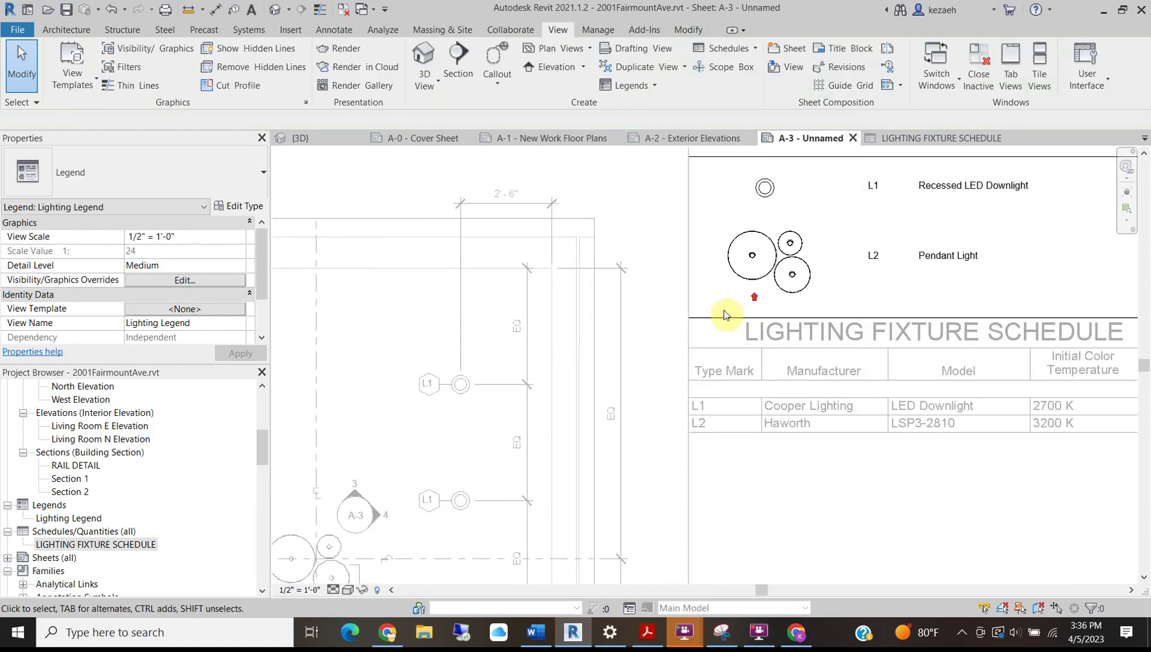
{"action": "left_click", "coordinate": [719, 320]}
{"action": "left_click", "coordinate": [827, 185]}
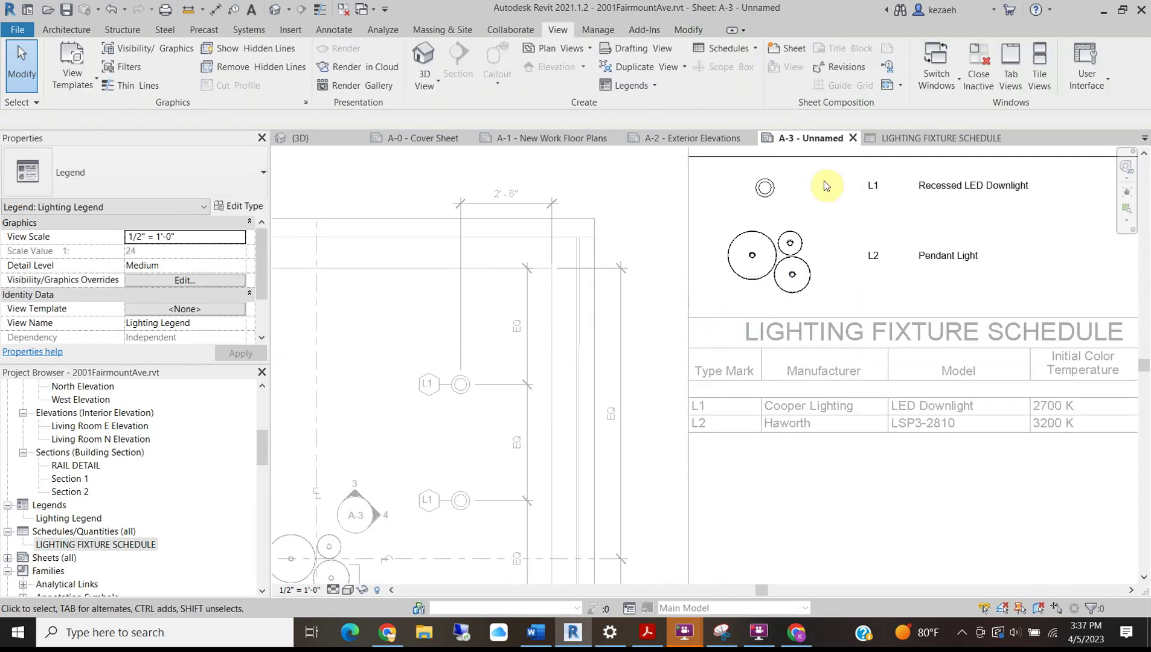
{"action": "double_click", "coordinate": [858, 522]}
Check the A-3 requirements in the ProjectBrief_RowhouseReno.docx project brief in Word.
{"action": "scroll", "coordinate": [939, 474], "scroll_direction": "down", "scroll_amount": 3}
{"action": "scroll", "coordinate": [933, 406], "scroll_direction": "up", "scroll_amount": 2}
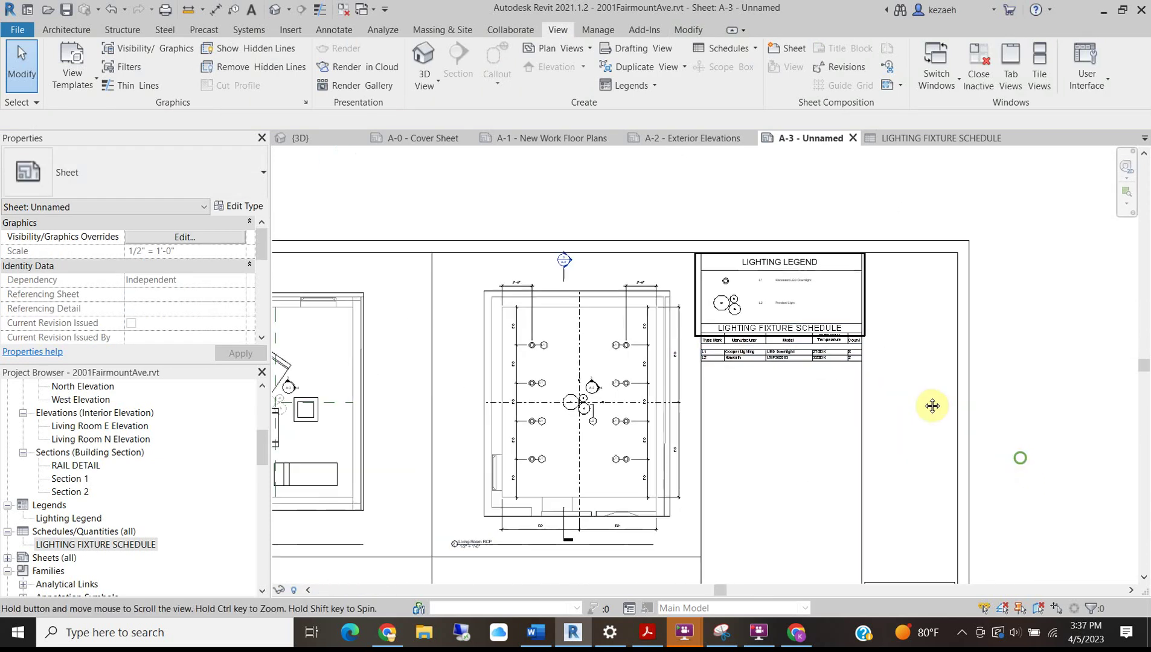
{"action": "scroll", "coordinate": [664, 416], "scroll_direction": "down", "scroll_amount": 4}
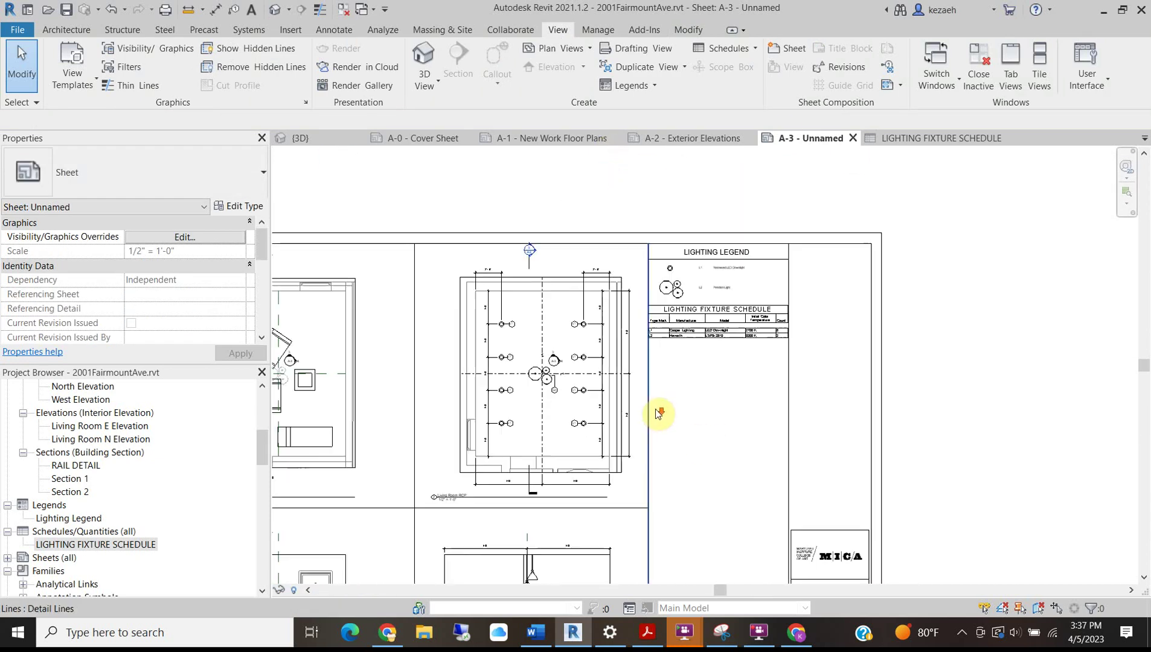
{"action": "scroll", "coordinate": [808, 426], "scroll_direction": "up", "scroll_amount": 2}
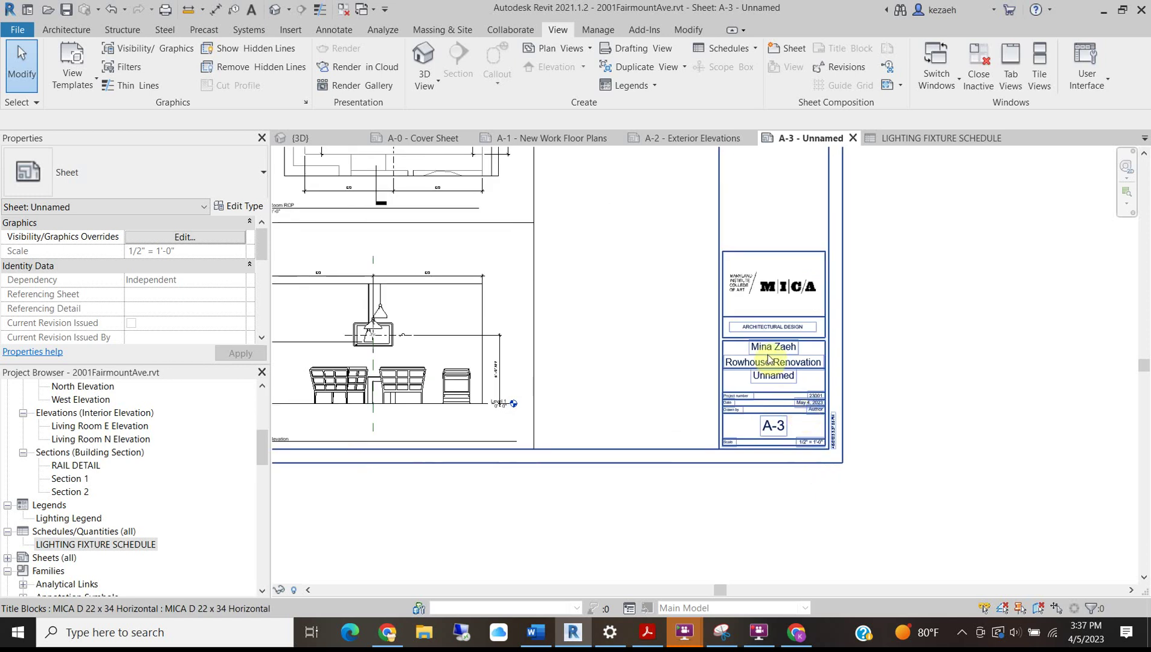
{"action": "left_click", "coordinate": [530, 633]}
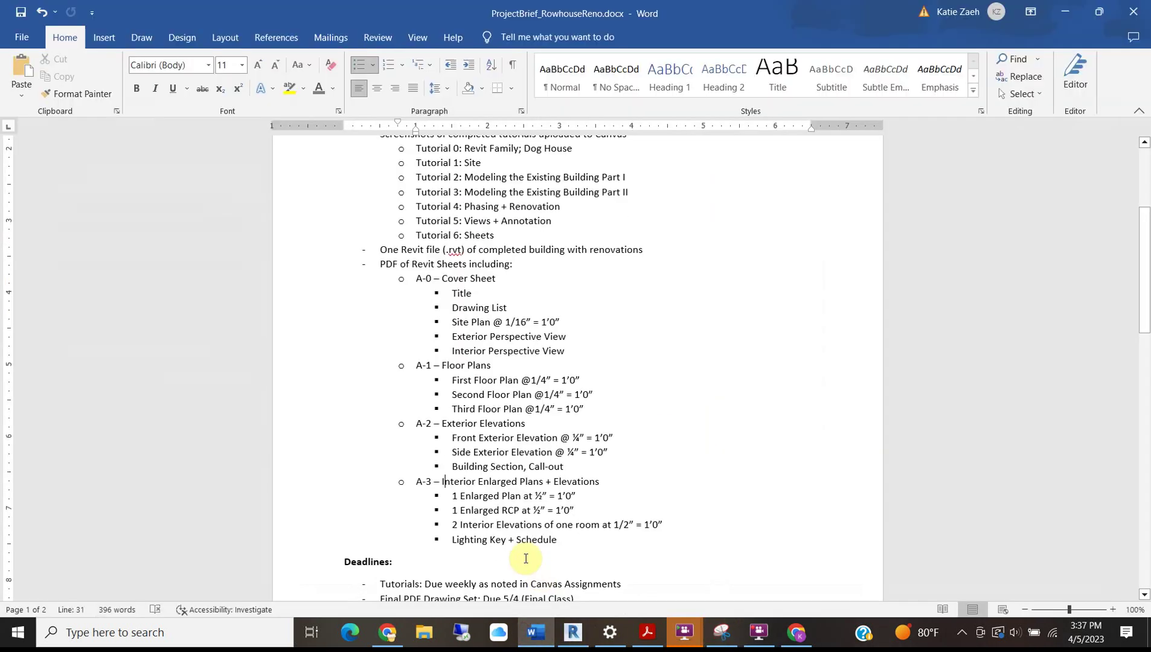
Name sheet A-3 'Interior Englarged Plans & Elevations' in its title block.
{"action": "left_click", "coordinate": [1063, 13]}
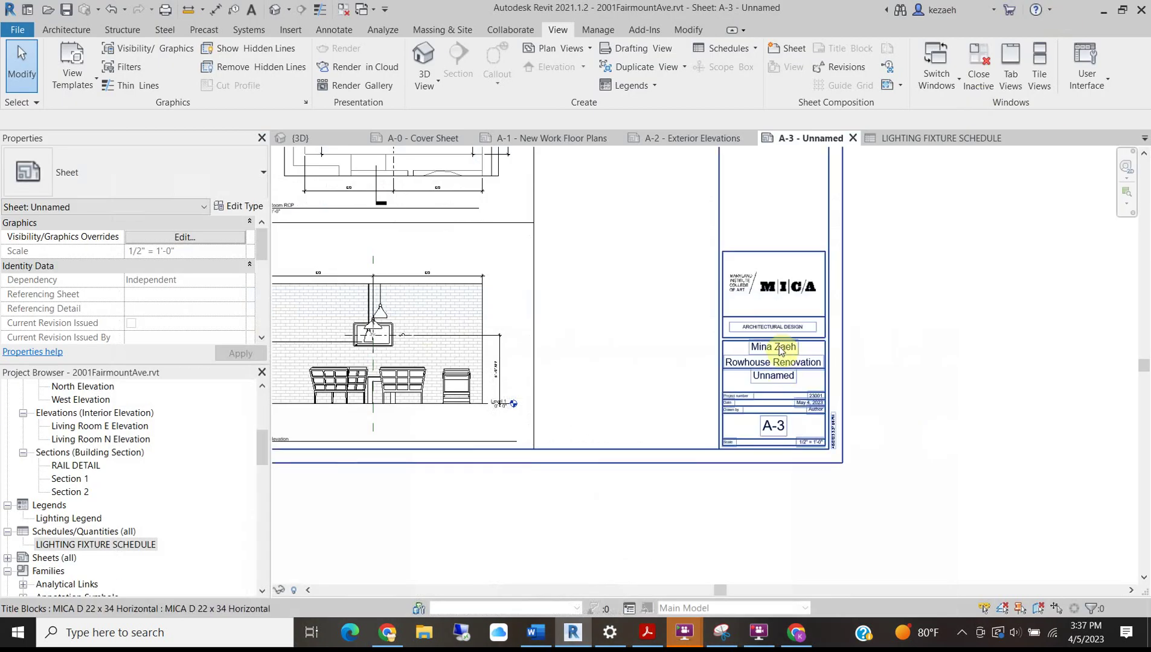
{"action": "scroll", "coordinate": [753, 420], "scroll_direction": "up", "scroll_amount": 3}
{"action": "scroll", "coordinate": [753, 420], "scroll_direction": "up", "scroll_amount": 2}
{"action": "left_click", "coordinate": [754, 425]}
{"action": "left_click", "coordinate": [757, 425]}
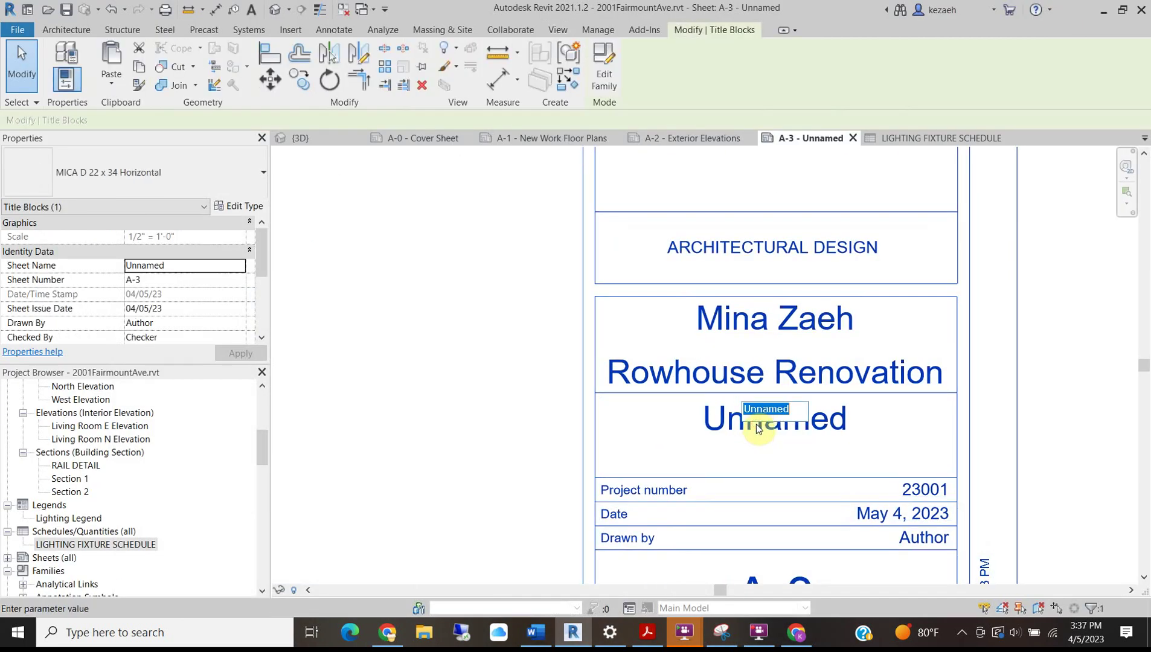
{"action": "type", "text": "iNTER"}
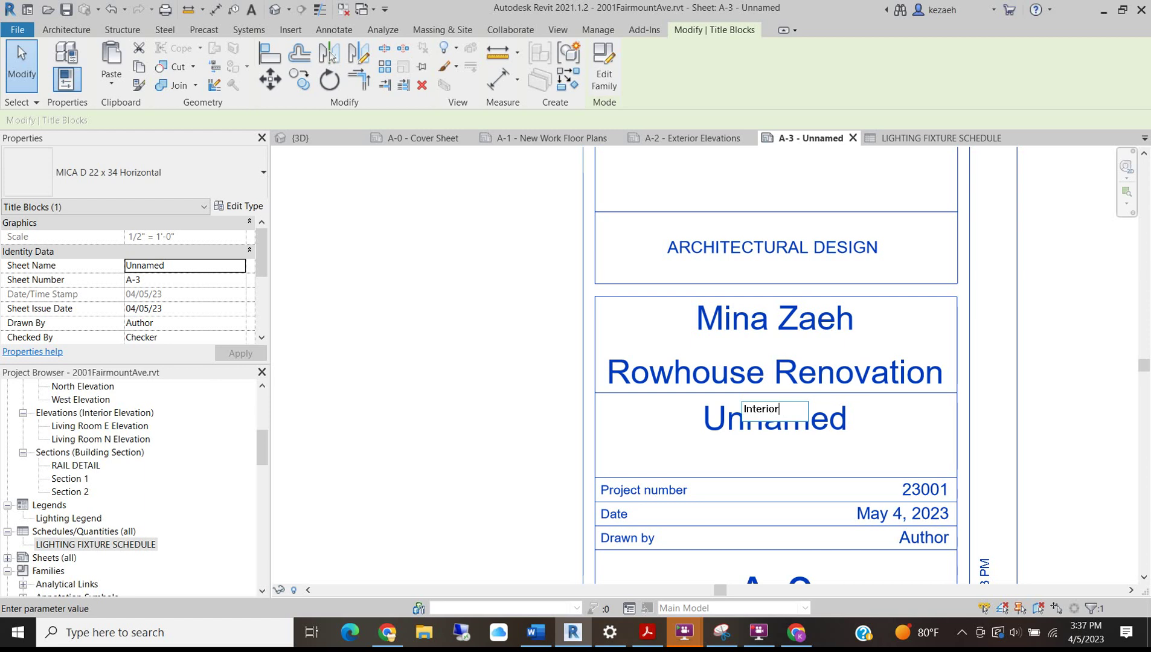
{"action": "type", "text": "ior Englarged Plans"}
{"action": "type", "text": " & Elevations"}
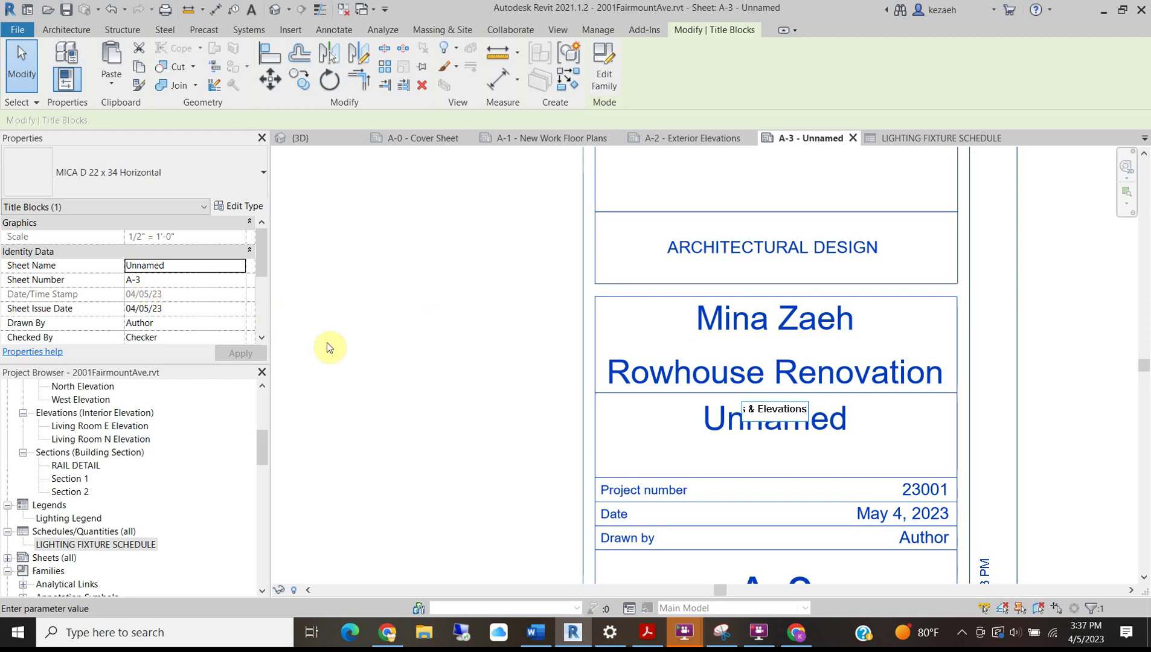
{"action": "left_click", "coordinate": [422, 397]}
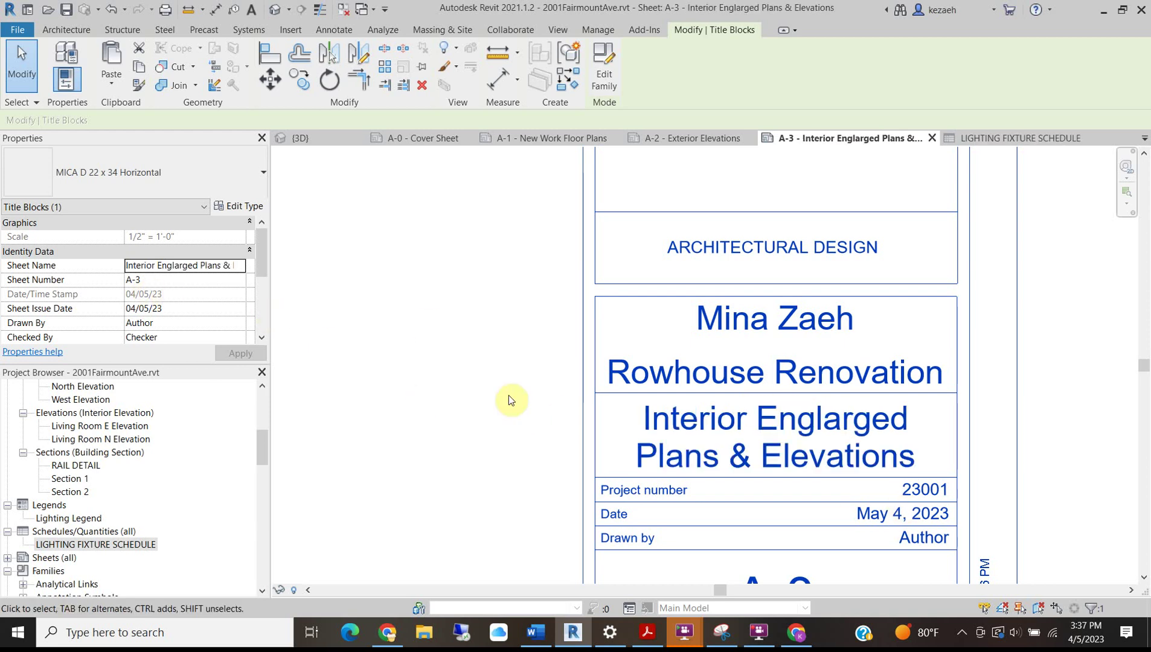
Zoom out to view nearly the whole renamed A-3 sheet.
{"action": "scroll", "coordinate": [485, 344], "scroll_direction": "down", "scroll_amount": 2}
{"action": "middle_click_drag", "start_coordinate": [555, 390], "coordinate": [922, 432]}
{"action": "scroll", "coordinate": [763, 400], "scroll_direction": "down", "scroll_amount": 4}
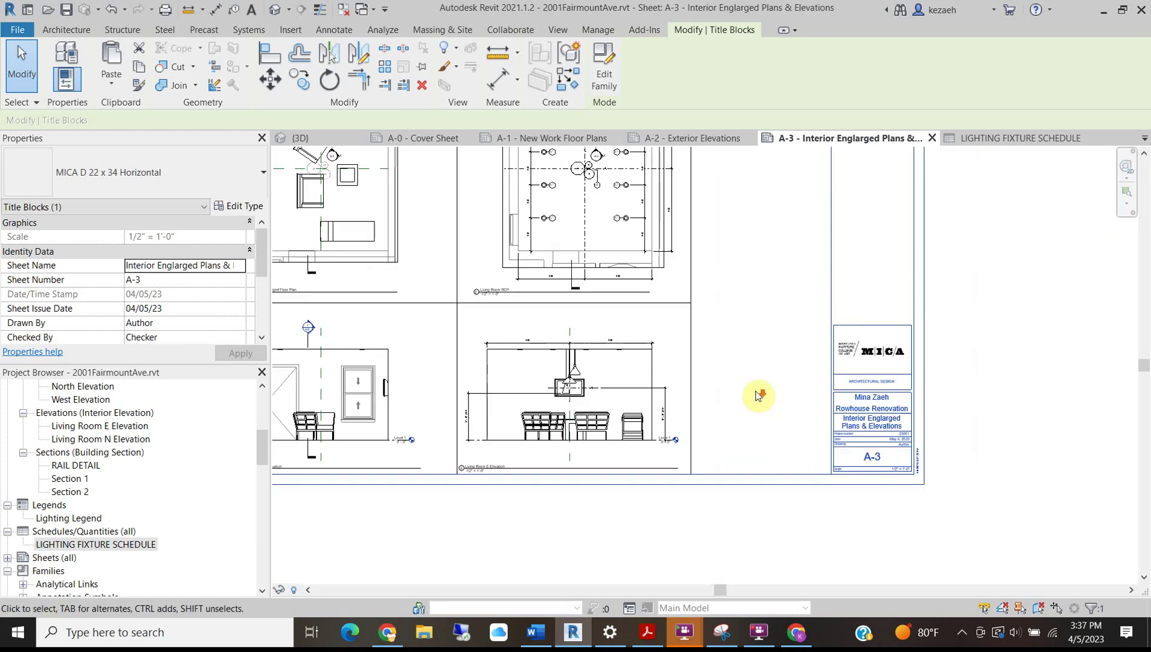
{"action": "middle_click_drag", "start_coordinate": [541, 381], "coordinate": [596, 527]}
{"action": "scroll", "coordinate": [675, 307], "scroll_direction": "down", "scroll_amount": 1}
{"action": "scroll", "coordinate": [677, 305], "scroll_direction": "down", "scroll_amount": 2}
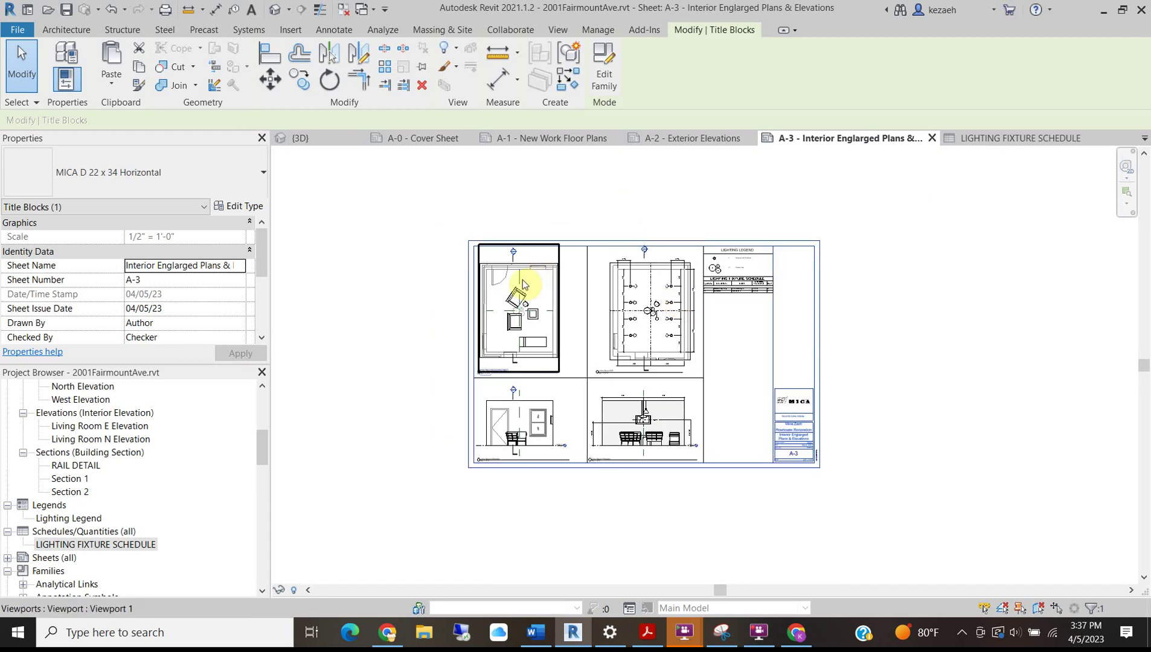
Review sheets A-2 Exterior Elevations and A-1 New Work Floor Plans, ending on A-0 Cover Sheet.
{"action": "left_click", "coordinate": [713, 141]}
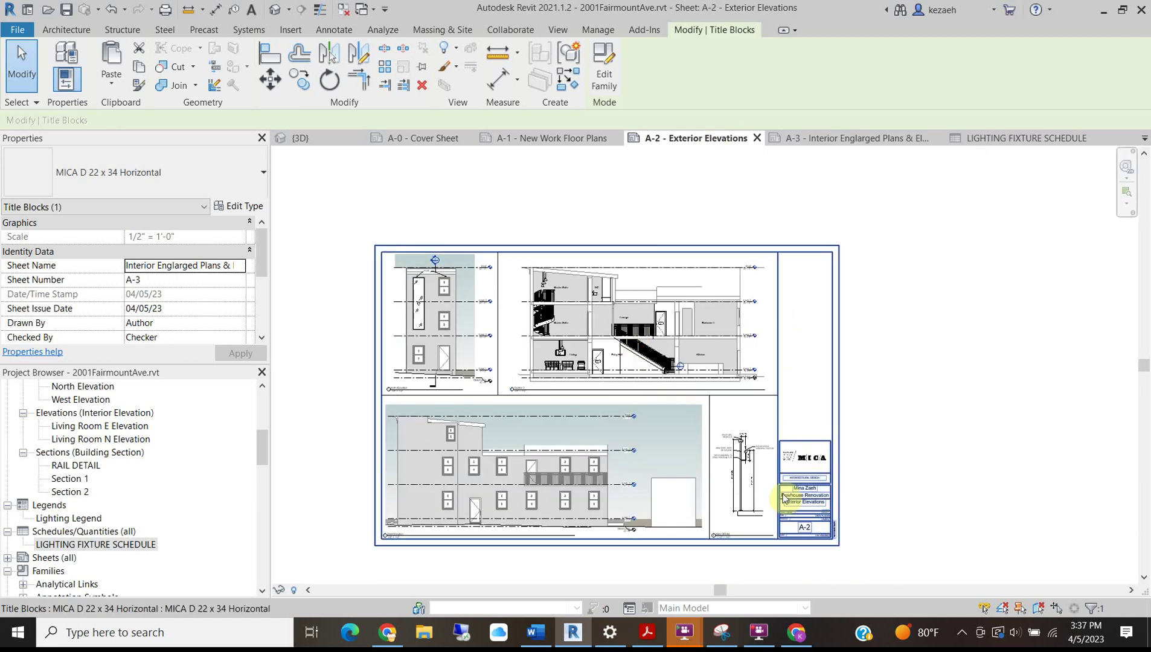
{"action": "scroll", "coordinate": [749, 531], "scroll_direction": "up", "scroll_amount": 2}
{"action": "middle_click_drag", "start_coordinate": [410, 376], "coordinate": [628, 431]}
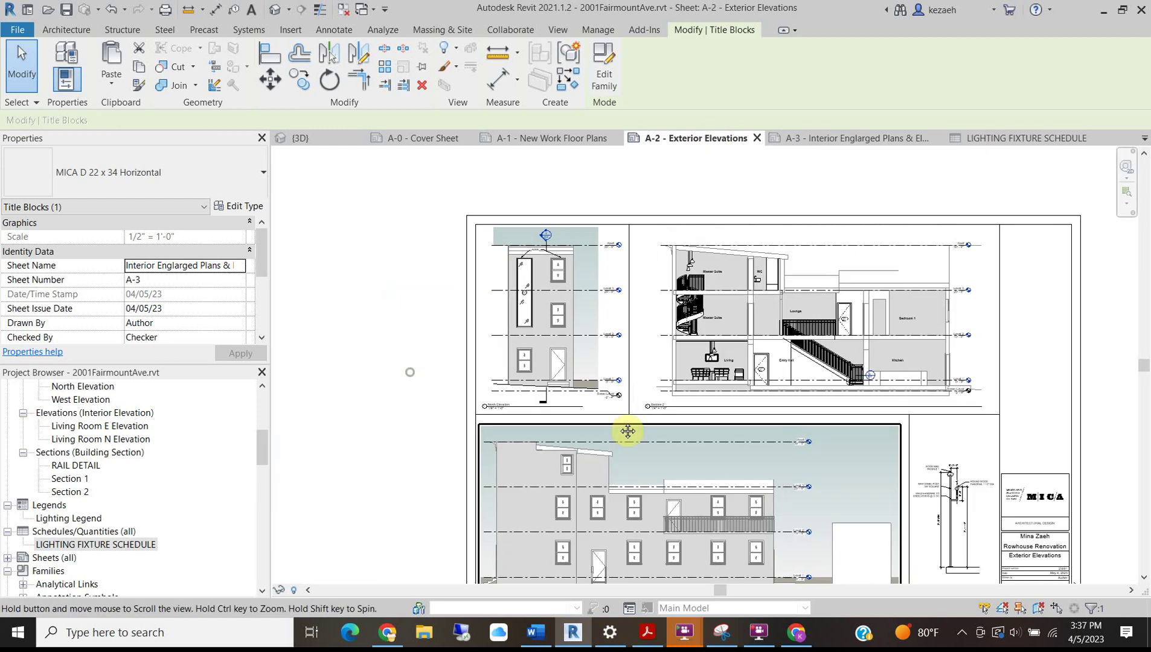
{"action": "left_click", "coordinate": [546, 138]}
{"action": "left_click", "coordinate": [694, 411]}
{"action": "scroll", "coordinate": [599, 326], "scroll_direction": "up", "scroll_amount": 2}
{"action": "left_click", "coordinate": [413, 137]}
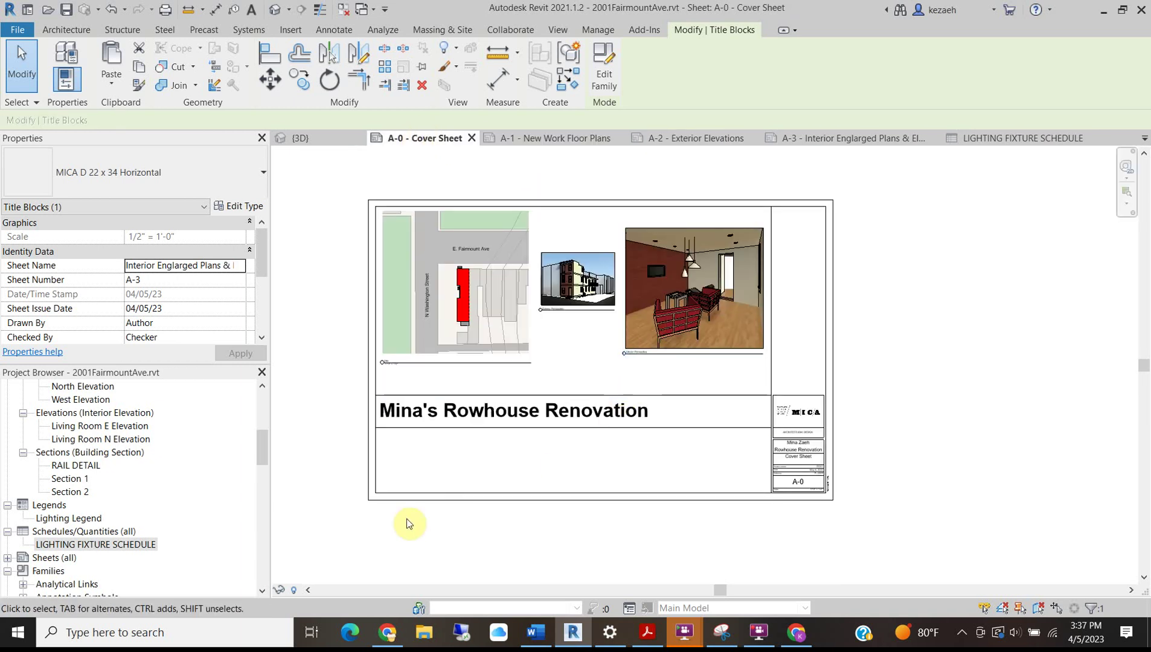
{"action": "scroll", "coordinate": [434, 452], "scroll_direction": "up", "scroll_amount": 2}
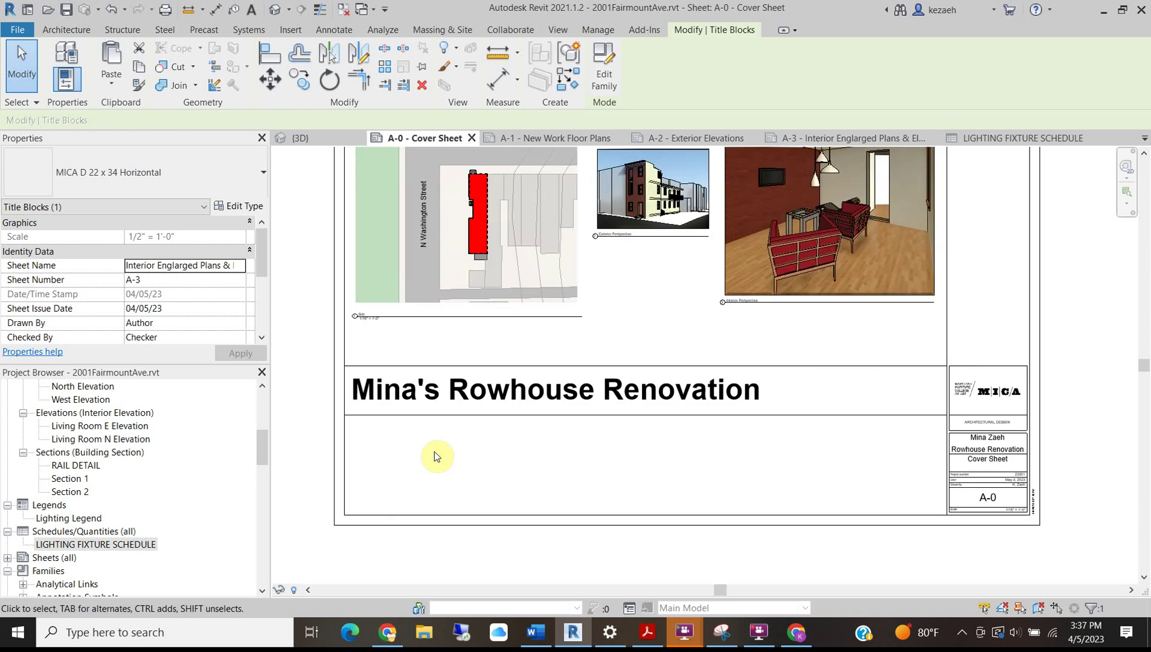
{"action": "scroll", "coordinate": [434, 452], "scroll_direction": "down", "scroll_amount": 1}
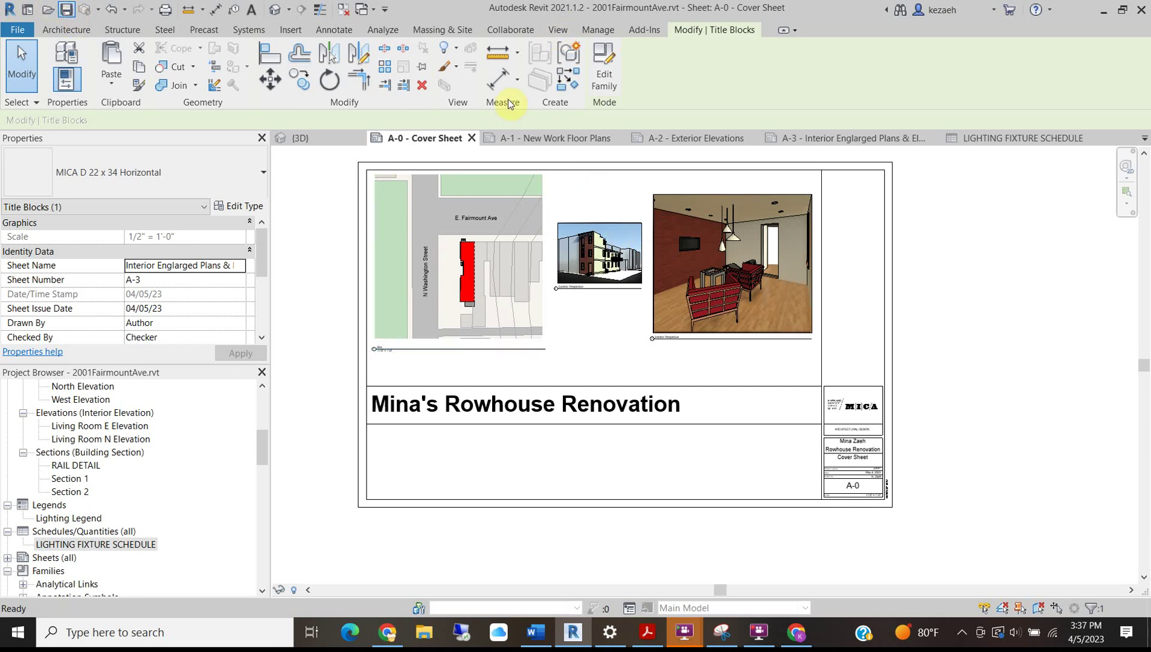
{"action": "left_click", "coordinate": [547, 30]}
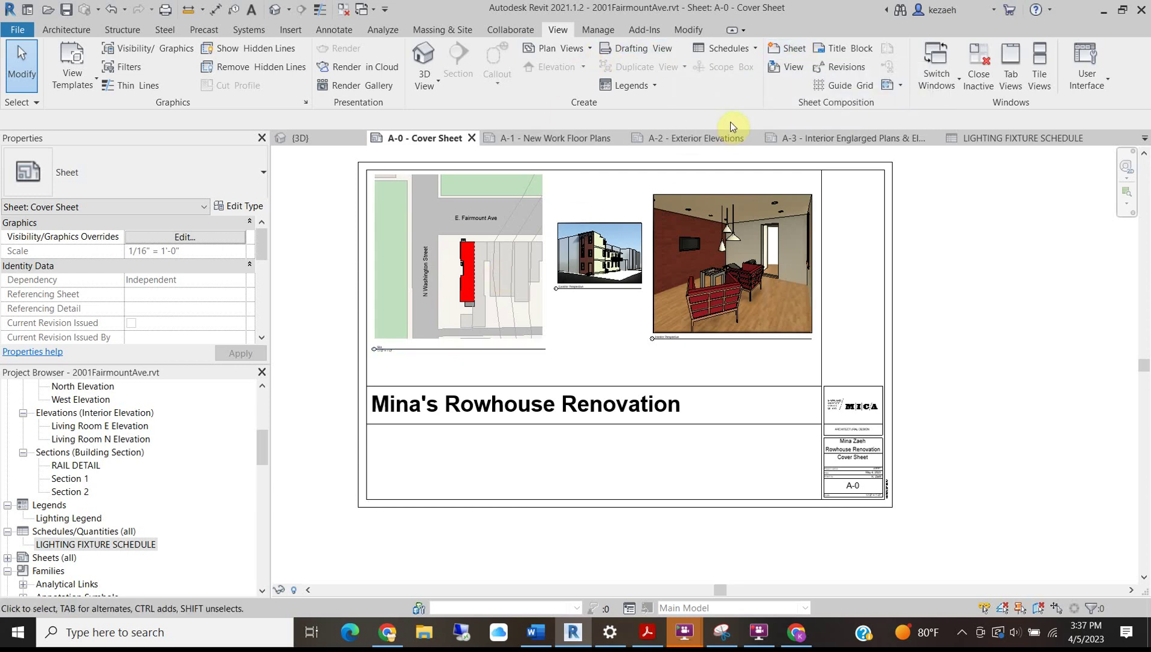
Start a new sheet list schedule with the Sheet Name and Sheet Number fields.
{"action": "left_click", "coordinate": [755, 49]}
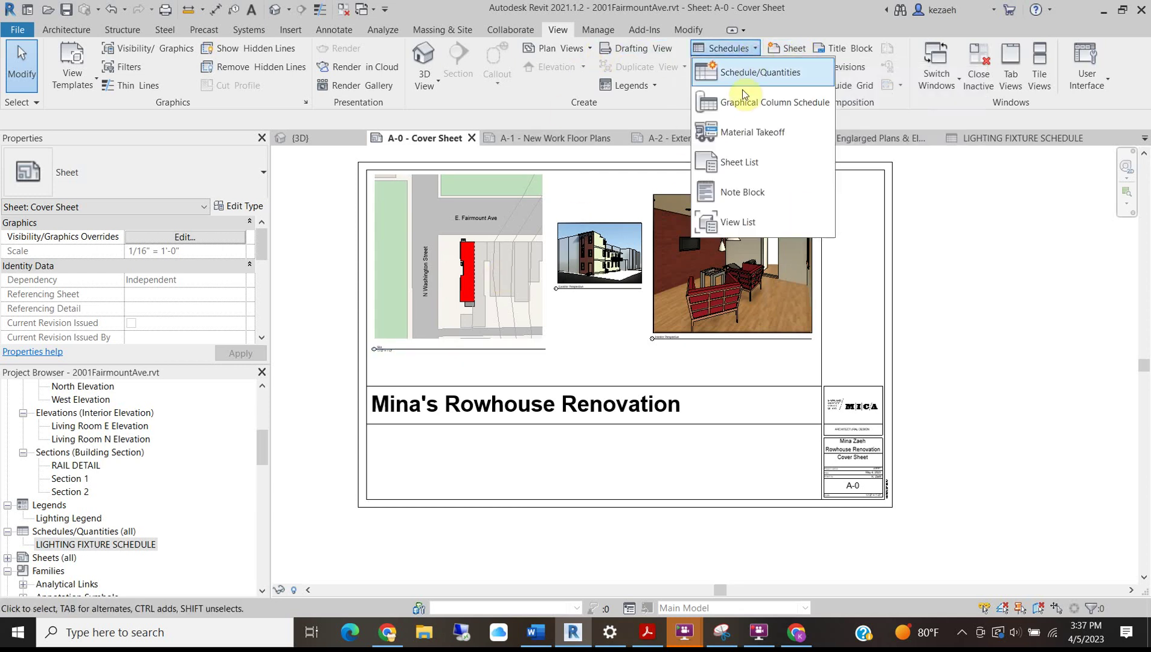
{"action": "left_click", "coordinate": [747, 161]}
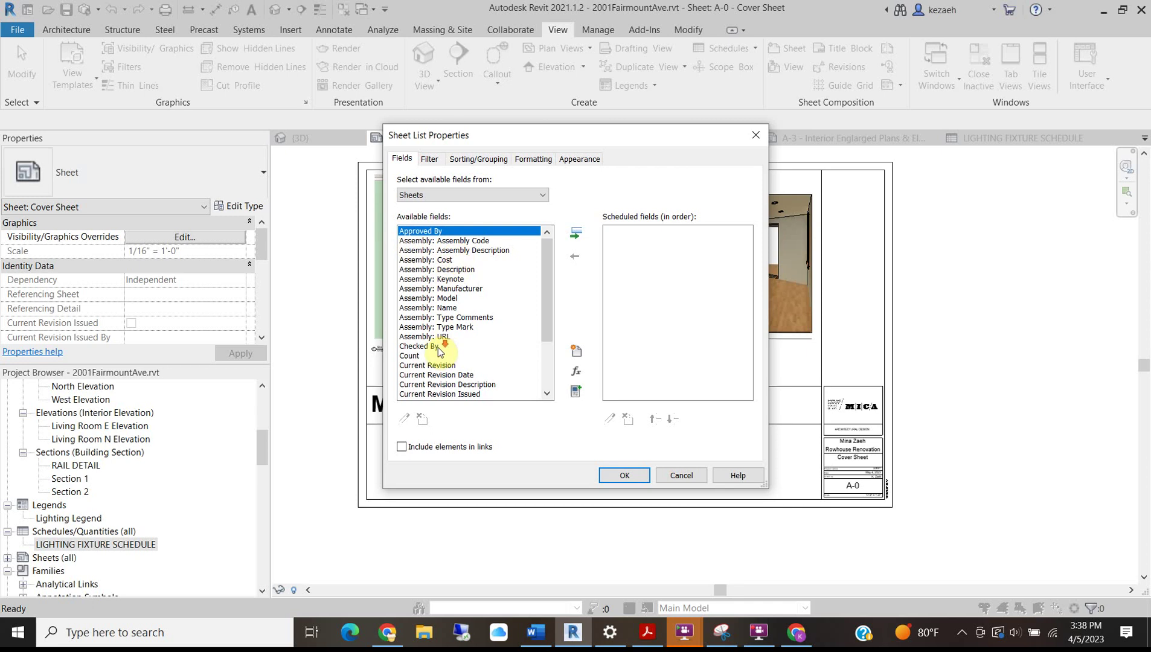
{"action": "scroll", "coordinate": [439, 353], "scroll_direction": "down", "scroll_amount": 3}
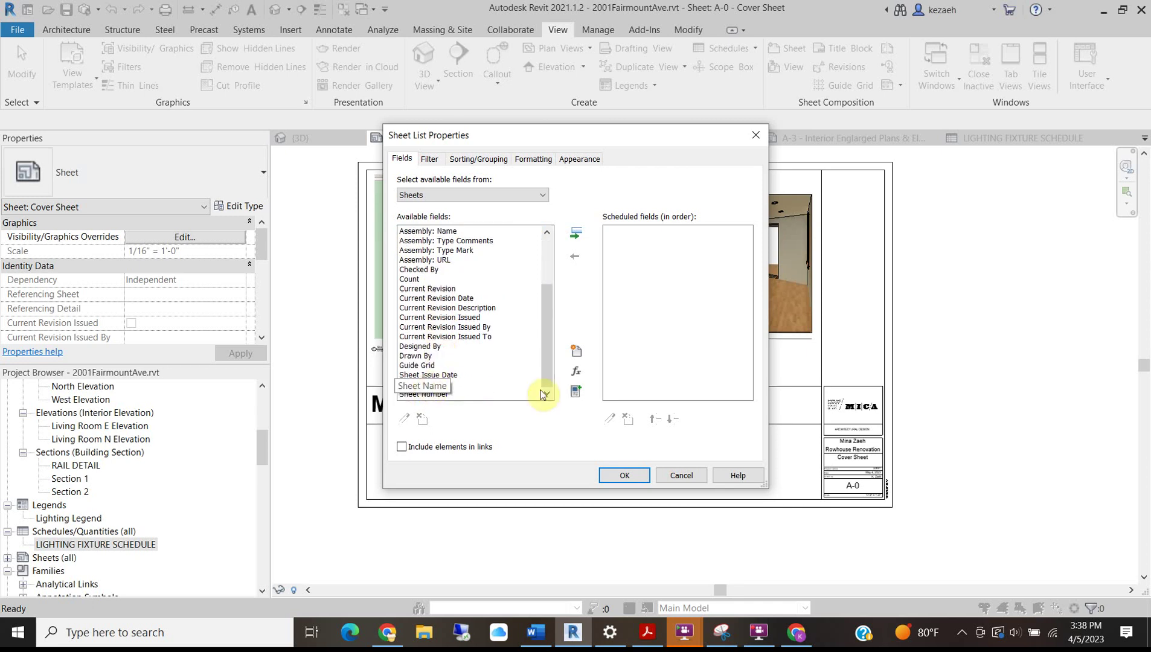
{"action": "left_click", "coordinate": [576, 236]}
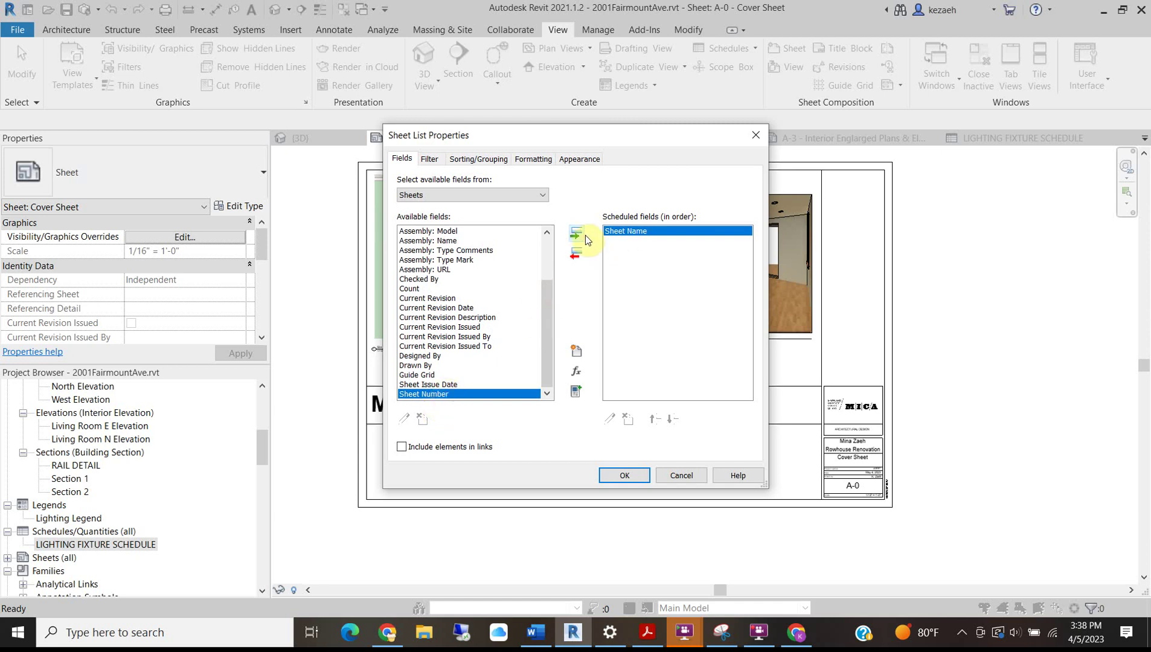
{"action": "left_click", "coordinate": [576, 235]}
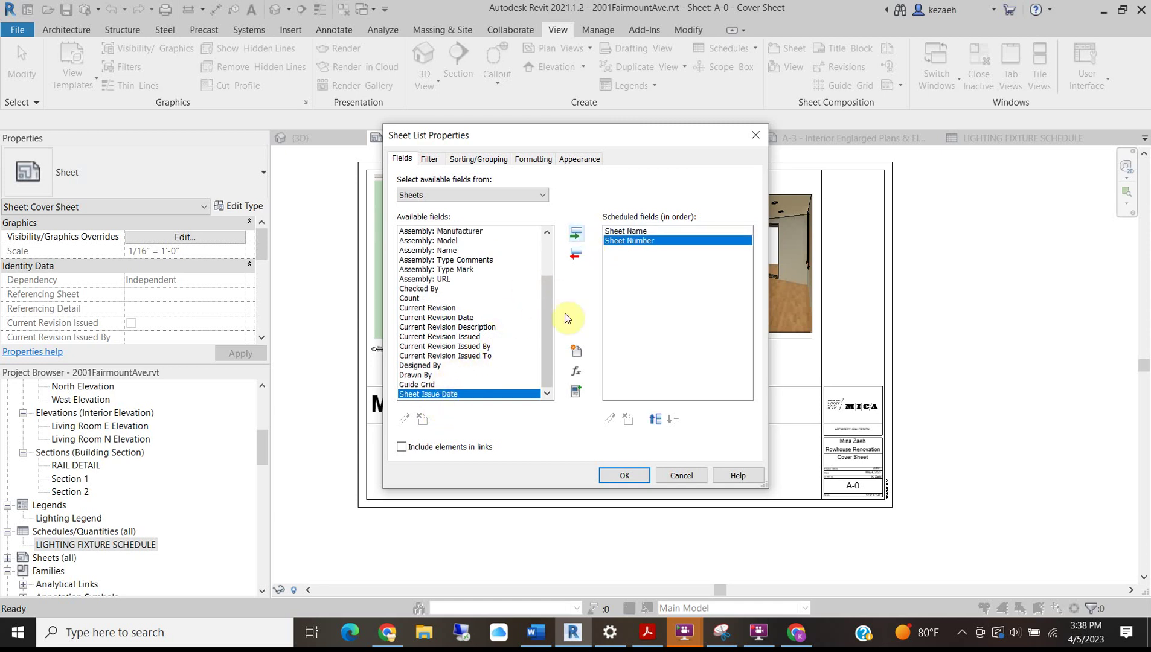
{"action": "left_click_drag", "start_coordinate": [549, 313], "coordinate": [548, 275]}
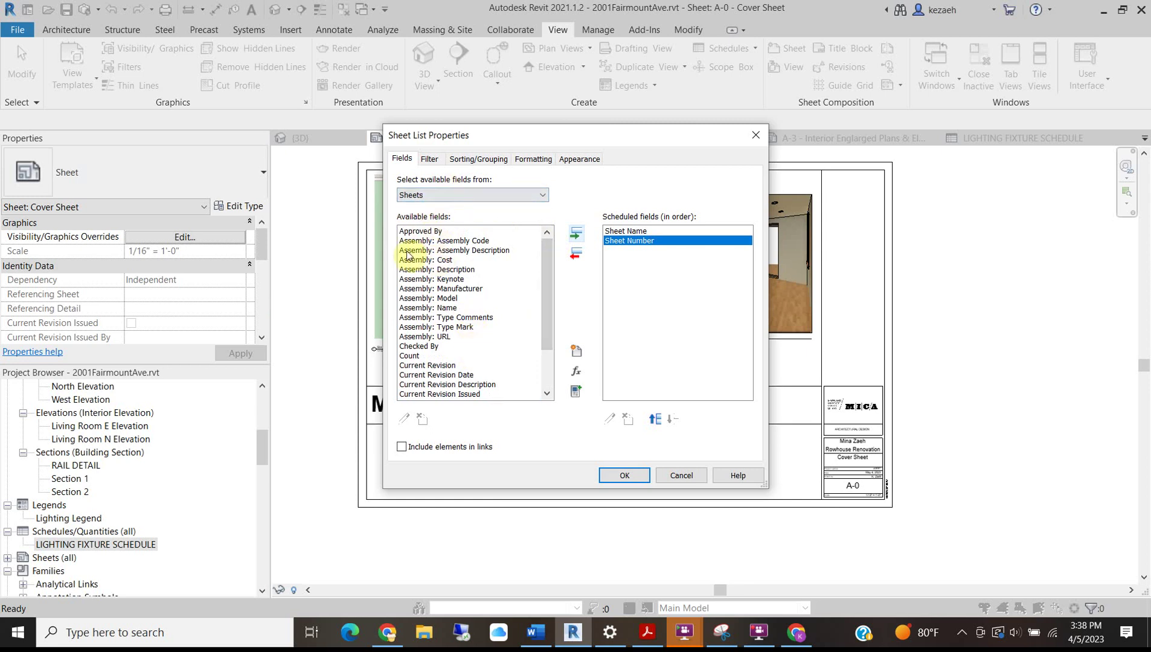
Move Sheet Number above Sheet Name and create the sheet list.
{"action": "scroll", "coordinate": [457, 291], "scroll_direction": "down", "scroll_amount": 2}
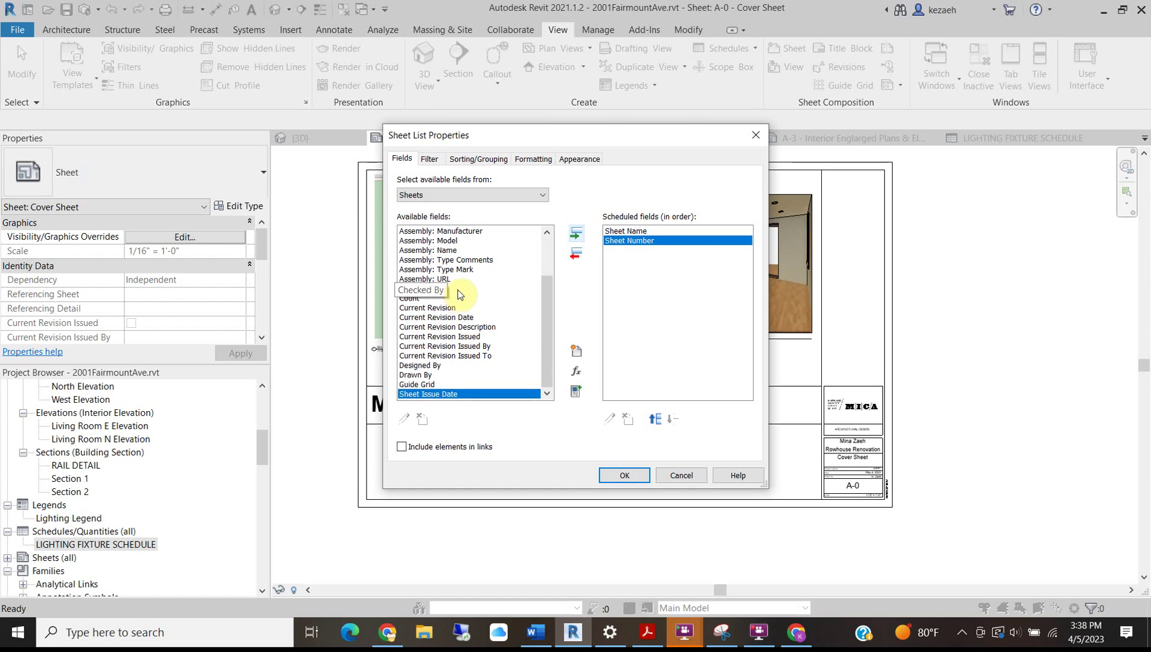
{"action": "scroll", "coordinate": [458, 289], "scroll_direction": "up", "scroll_amount": 2}
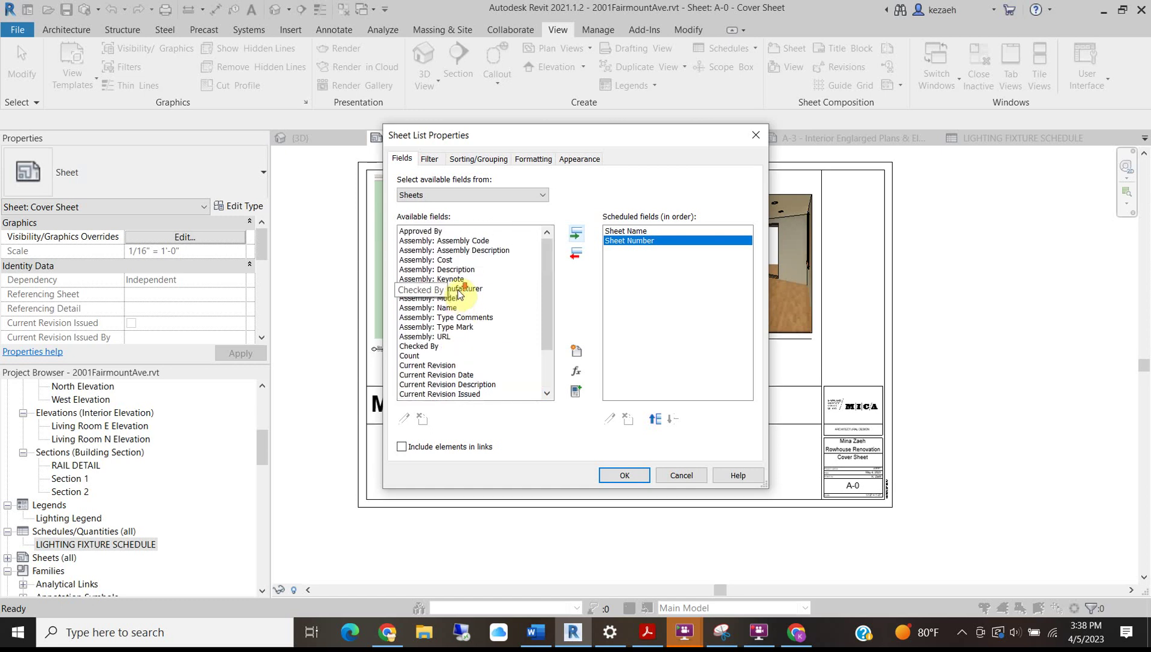
{"action": "scroll", "coordinate": [458, 290], "scroll_direction": "down", "scroll_amount": 2}
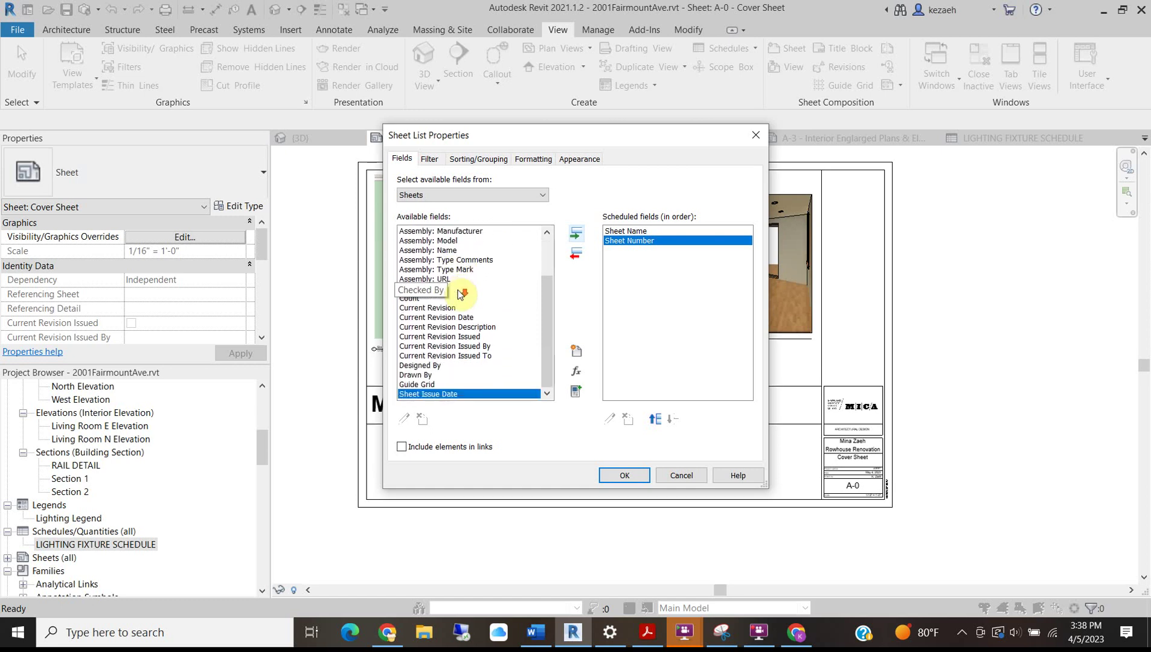
{"action": "left_click", "coordinate": [651, 230]}
{"action": "left_click", "coordinate": [646, 241]}
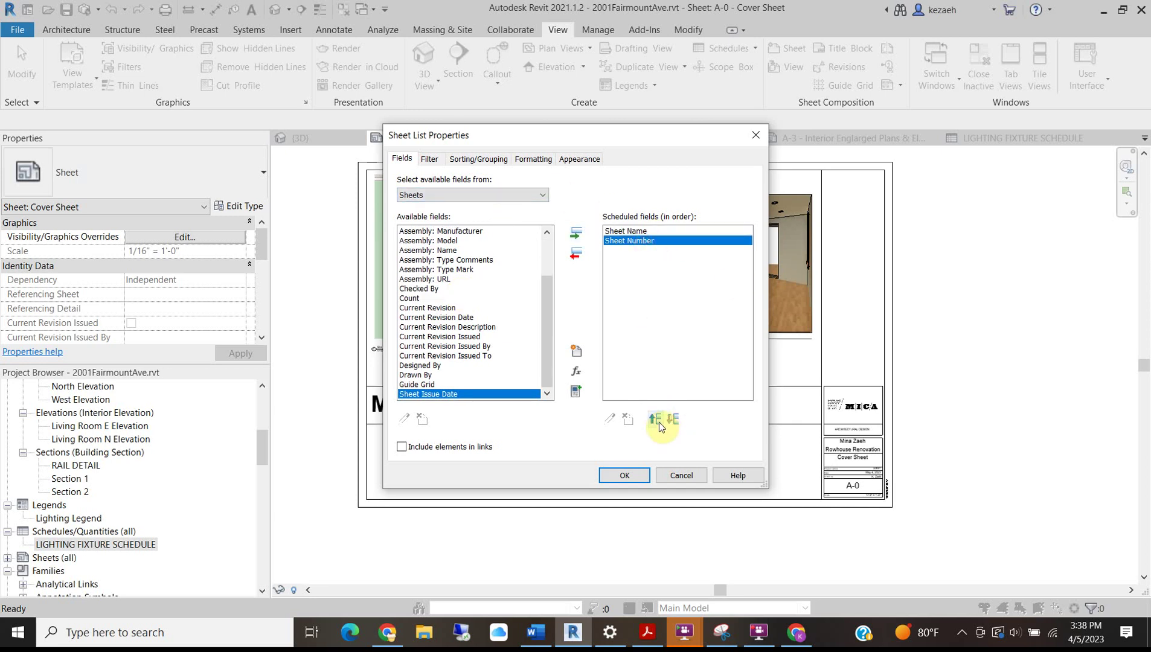
{"action": "left_click", "coordinate": [656, 420]}
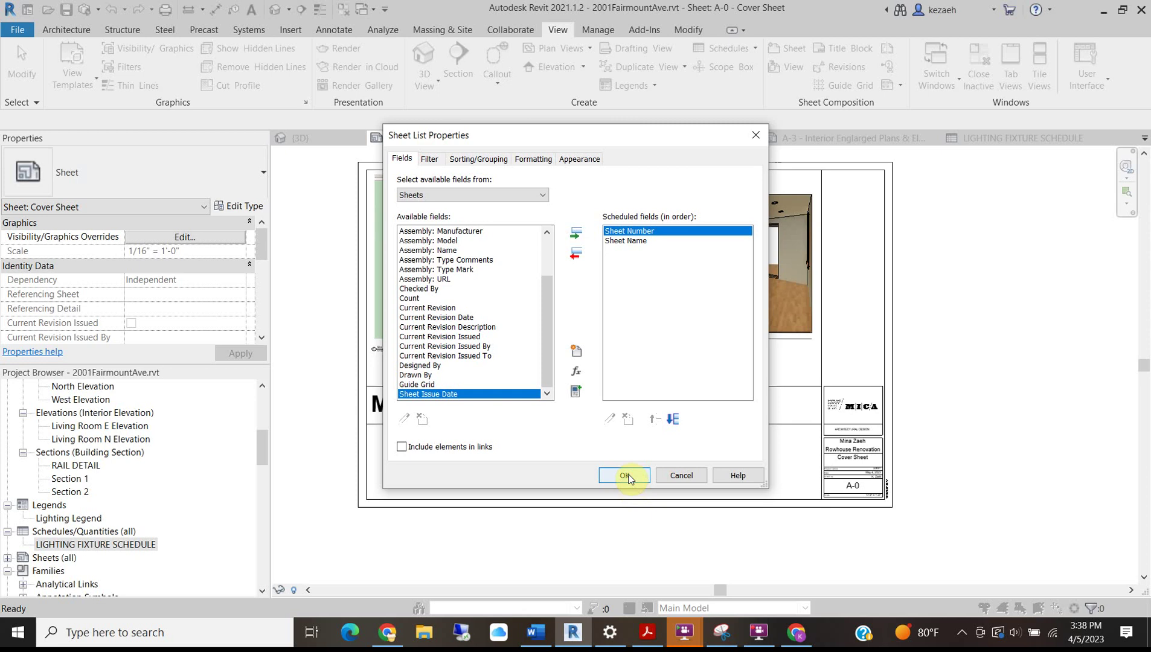
{"action": "left_click", "coordinate": [626, 476]}
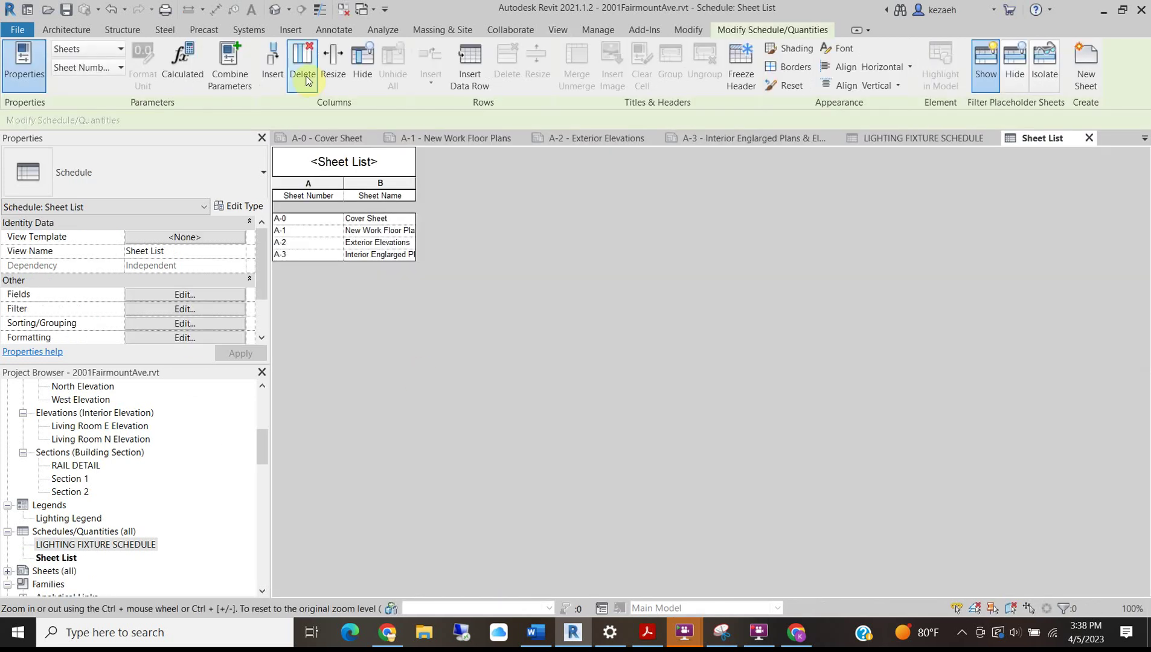
Retitle the sheet list schedule DRAWING LIST.
{"action": "double_click", "coordinate": [375, 160]}
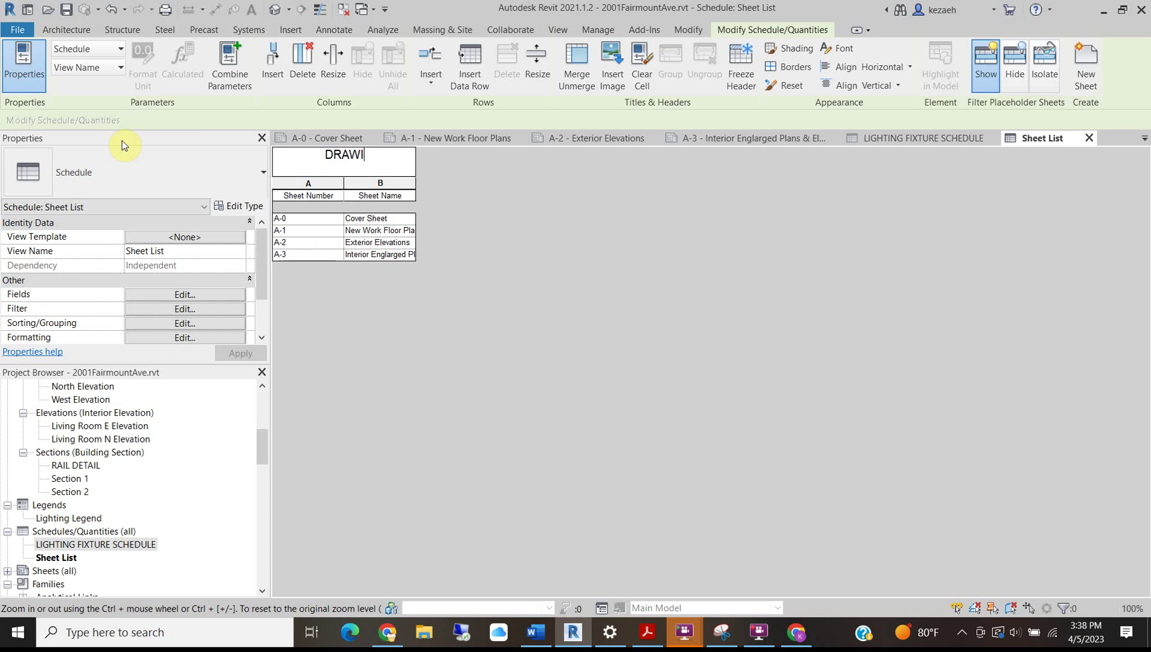
{"action": "type", "text": "DRAWING LIST"}
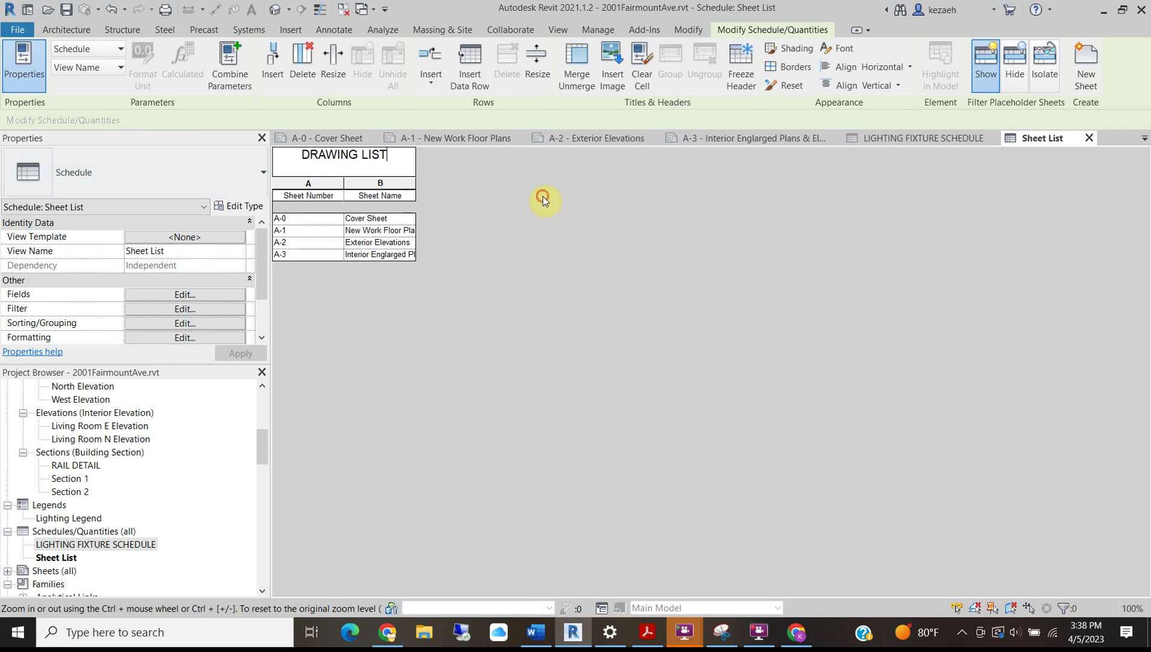
{"action": "left_click", "coordinate": [543, 196]}
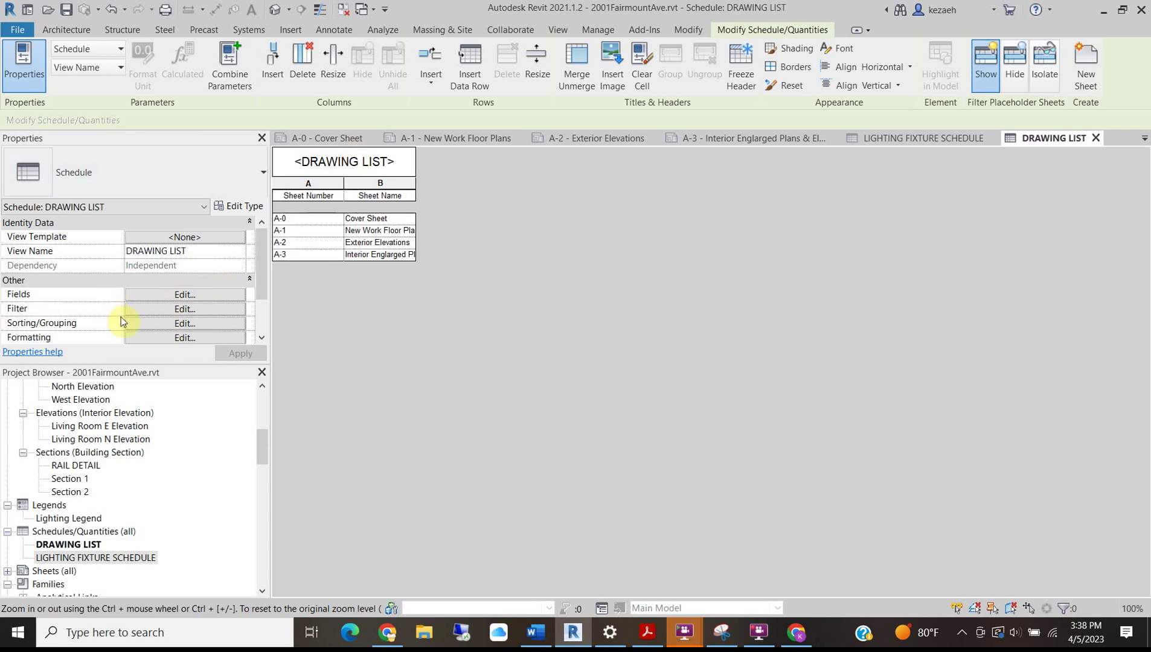
Set the DRAWING LIST title text to 1/4" Arial and return to the A-0 Cover Sheet.
{"action": "left_click", "coordinate": [159, 337]}
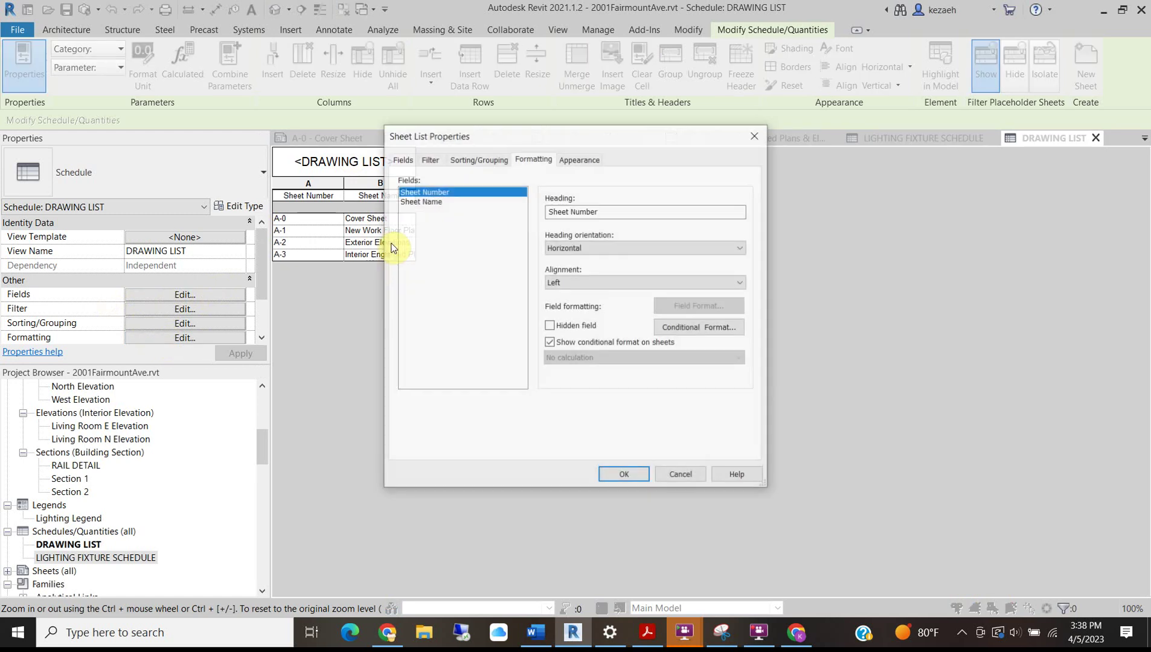
{"action": "left_click", "coordinate": [584, 157]}
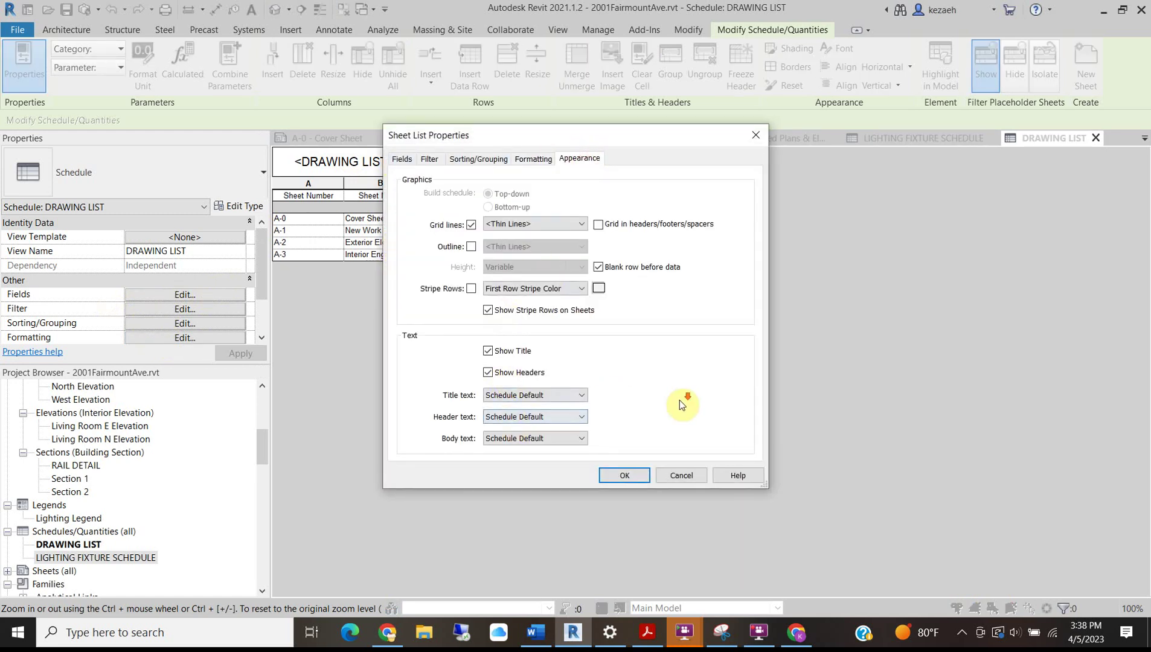
{"action": "left_click", "coordinate": [568, 396]}
{"action": "left_click", "coordinate": [522, 421]}
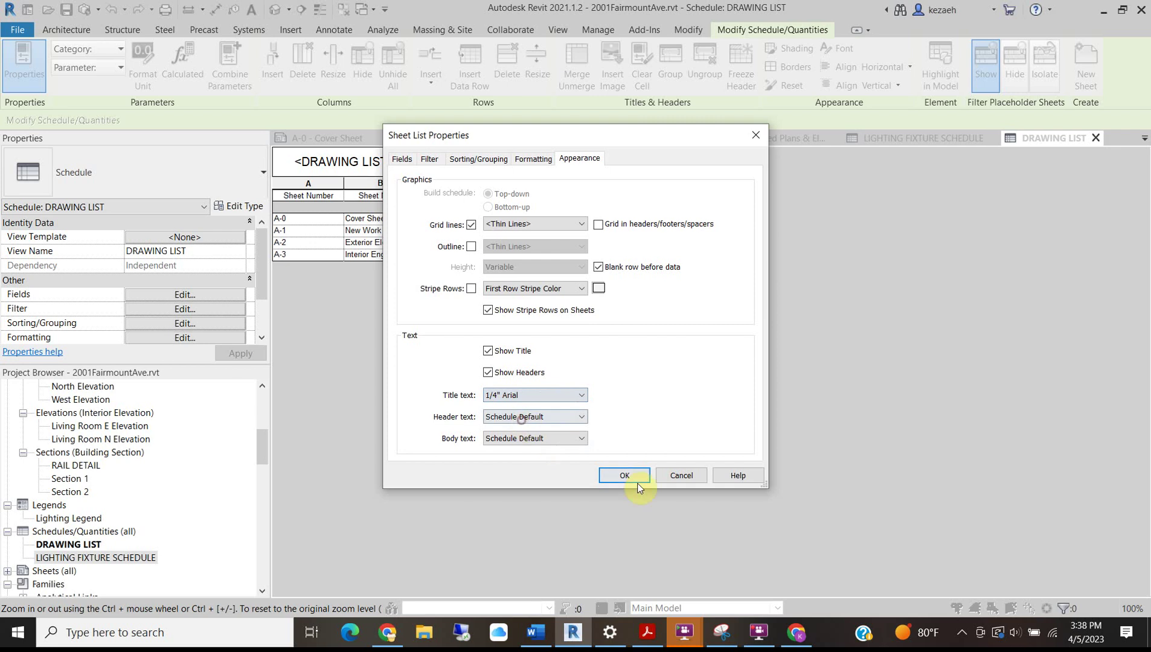
{"action": "left_click", "coordinate": [635, 477]}
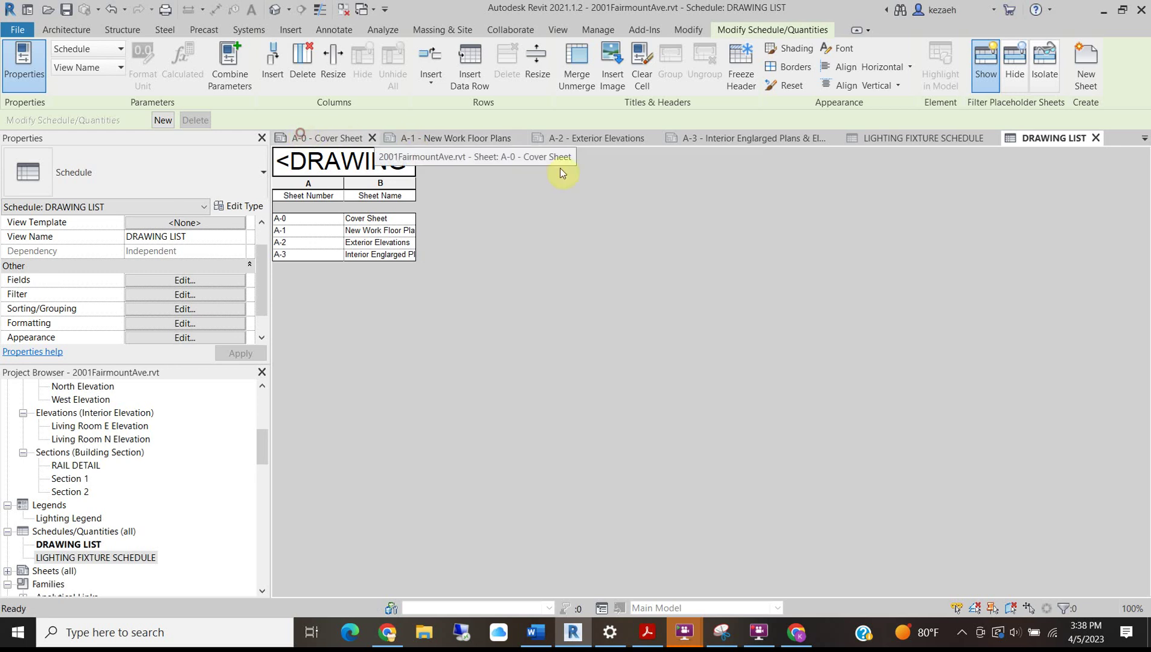
{"action": "left_click", "coordinate": [302, 138]}
{"action": "scroll", "coordinate": [84, 555], "scroll_direction": "down", "scroll_amount": 2}
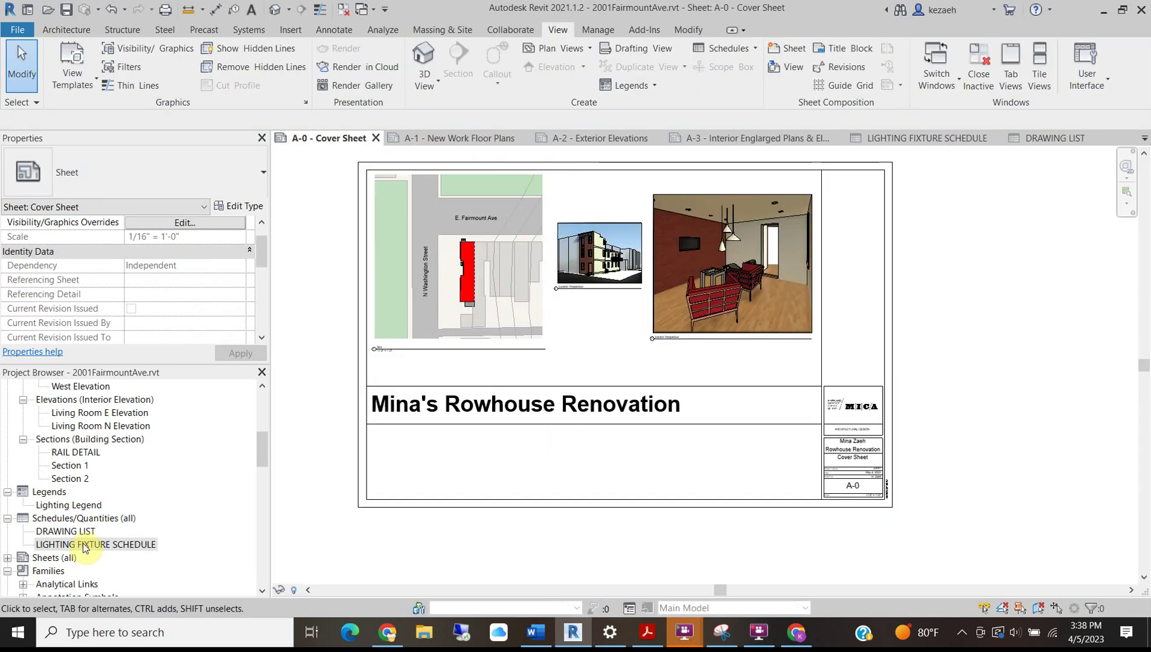
{"action": "left_click_drag", "start_coordinate": [66, 478], "coordinate": [415, 435]}
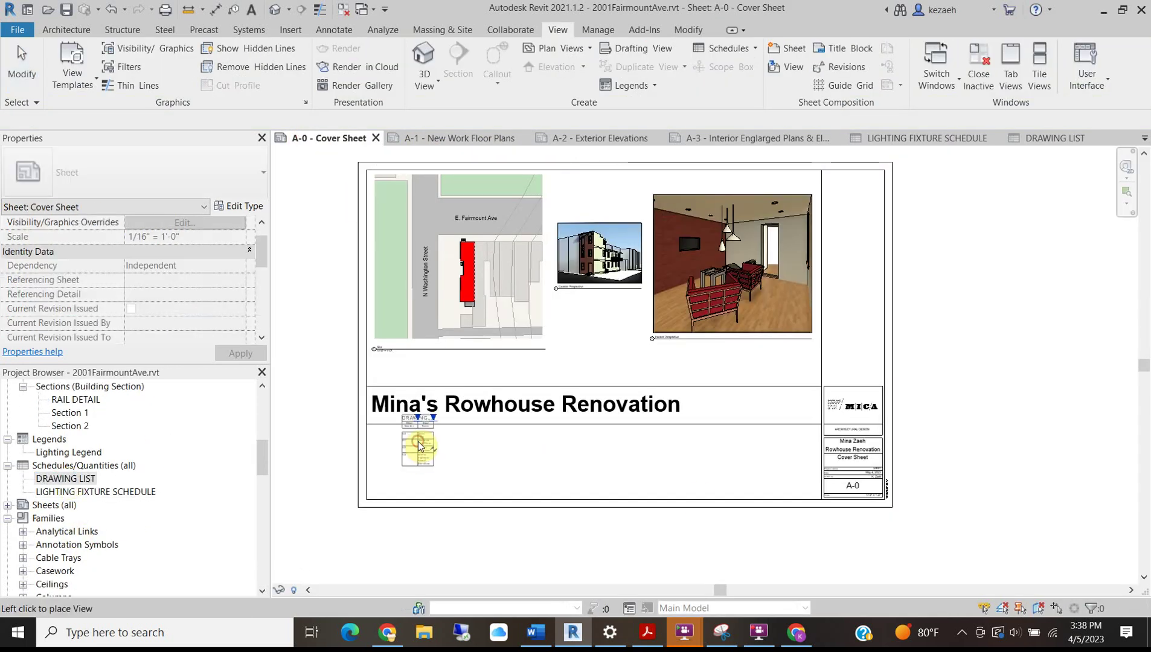
{"action": "left_click", "coordinate": [414, 457]}
{"action": "scroll", "coordinate": [414, 457], "scroll_direction": "up", "scroll_amount": 4}
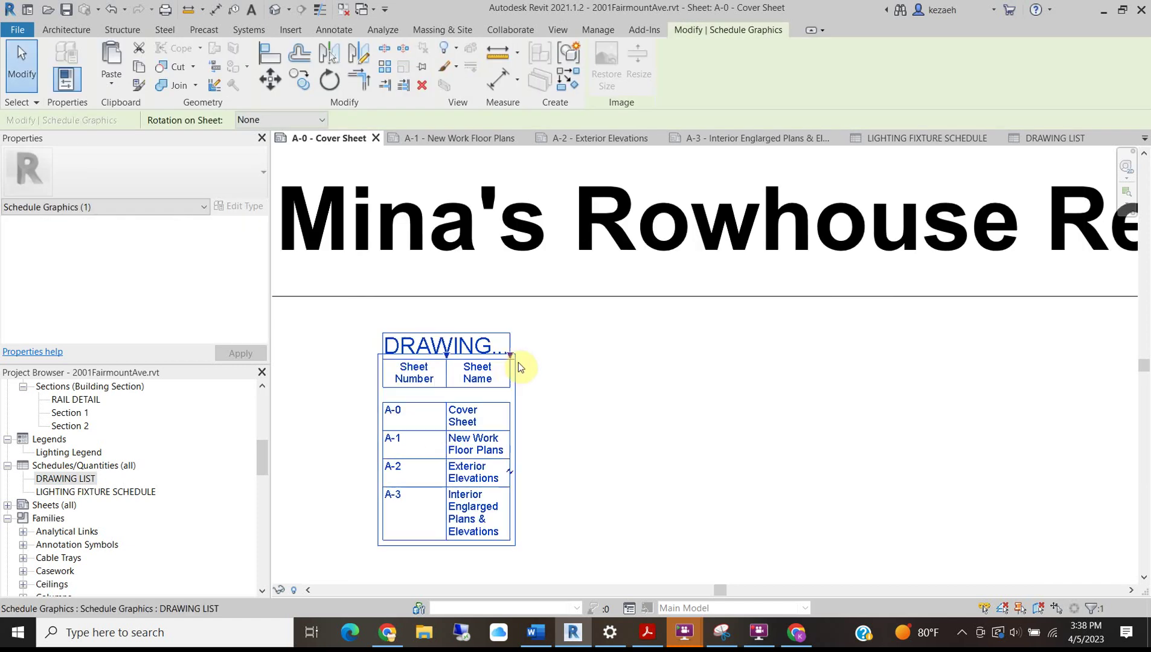
{"action": "left_click_drag", "start_coordinate": [507, 354], "coordinate": [680, 359]}
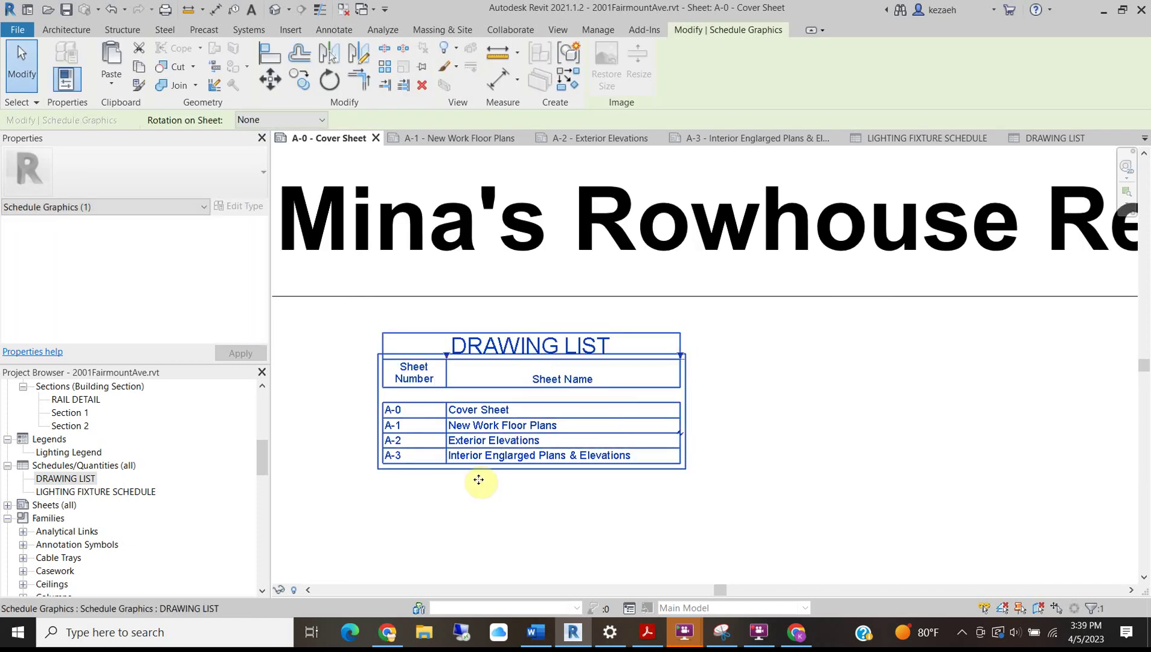
{"action": "scroll", "coordinate": [663, 452], "scroll_direction": "down", "scroll_amount": 4}
{"action": "left_click", "coordinate": [624, 427]}
{"action": "scroll", "coordinate": [866, 439], "scroll_direction": "down", "scroll_amount": 5}
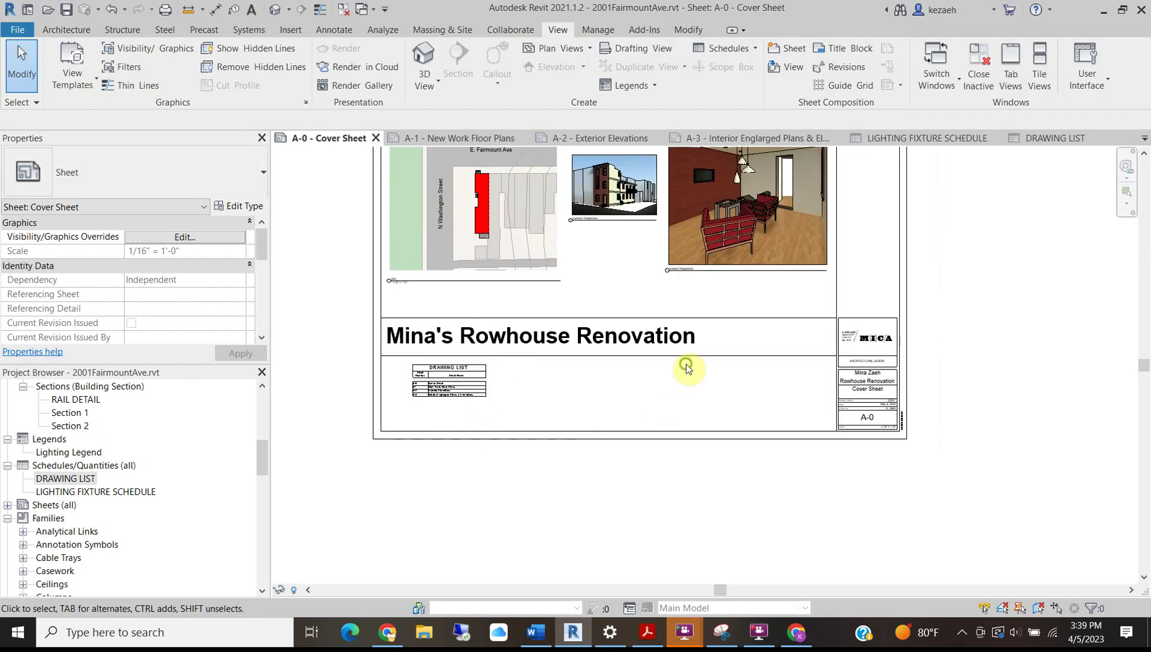
{"action": "middle_click_drag", "start_coordinate": [688, 369], "coordinate": [665, 493]}
{"action": "middle_click_drag", "start_coordinate": [575, 494], "coordinate": [611, 462]}
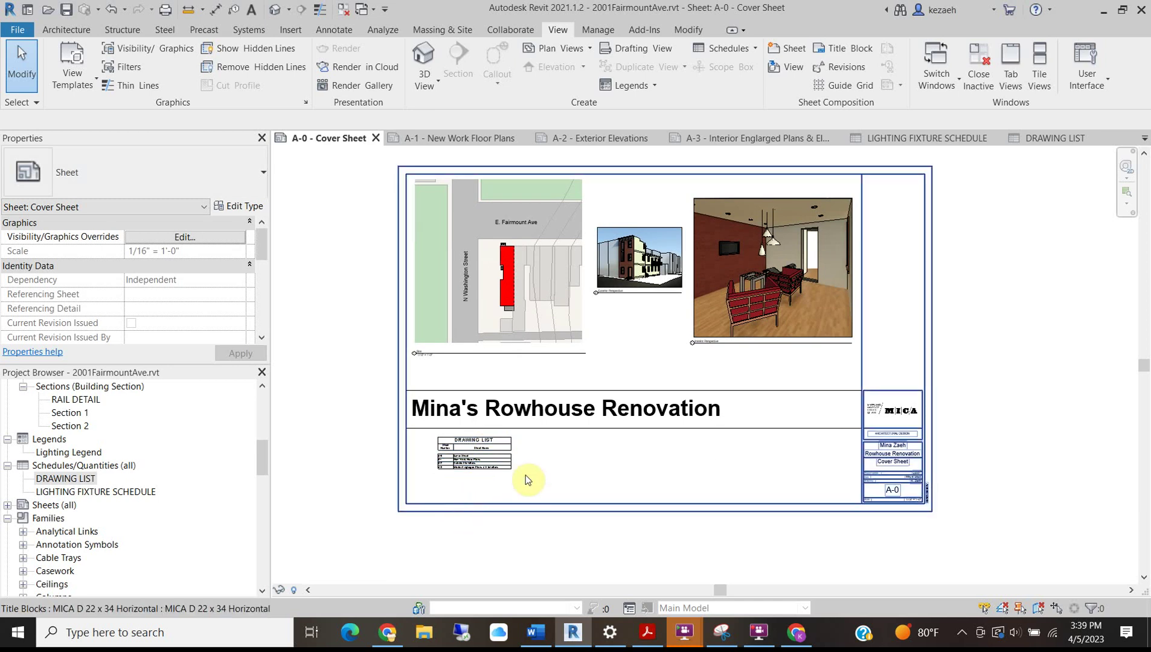
{"action": "mouse_move", "coordinate": [487, 457]}
{"action": "left_mouse_down"}
{"action": "mouse_move", "coordinate": [810, 417]}
{"action": "mouse_move", "coordinate": [782, 414]}
{"action": "left_mouse_up"}
{"action": "scroll", "coordinate": [756, 399], "scroll_direction": "up", "scroll_amount": 4}
{"action": "left_click", "coordinate": [643, 457]}
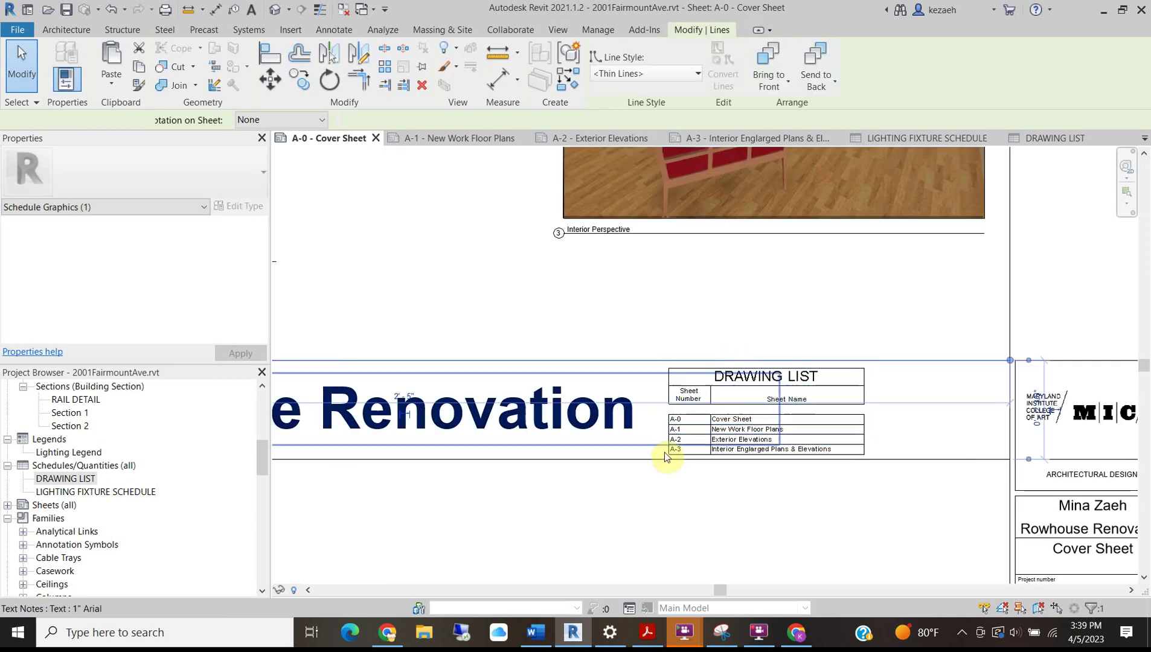
{"action": "left_click", "coordinate": [753, 513]}
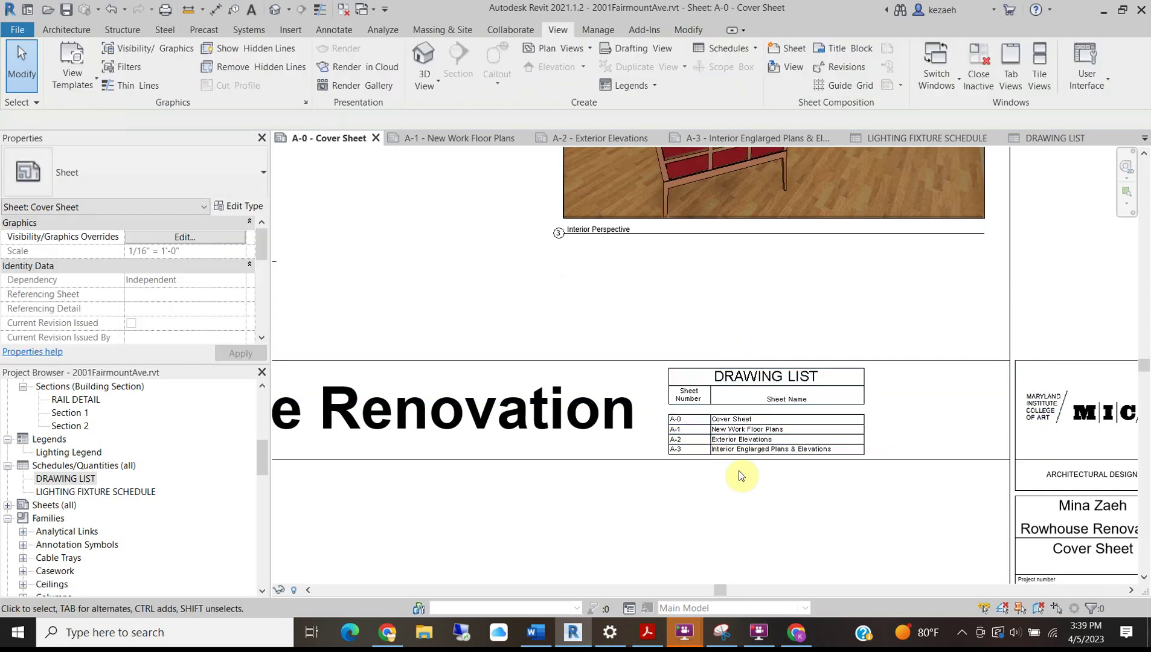
{"action": "left_click", "coordinate": [708, 387]}
{"action": "left_click_drag", "start_coordinate": [711, 384], "coordinate": [728, 382]}
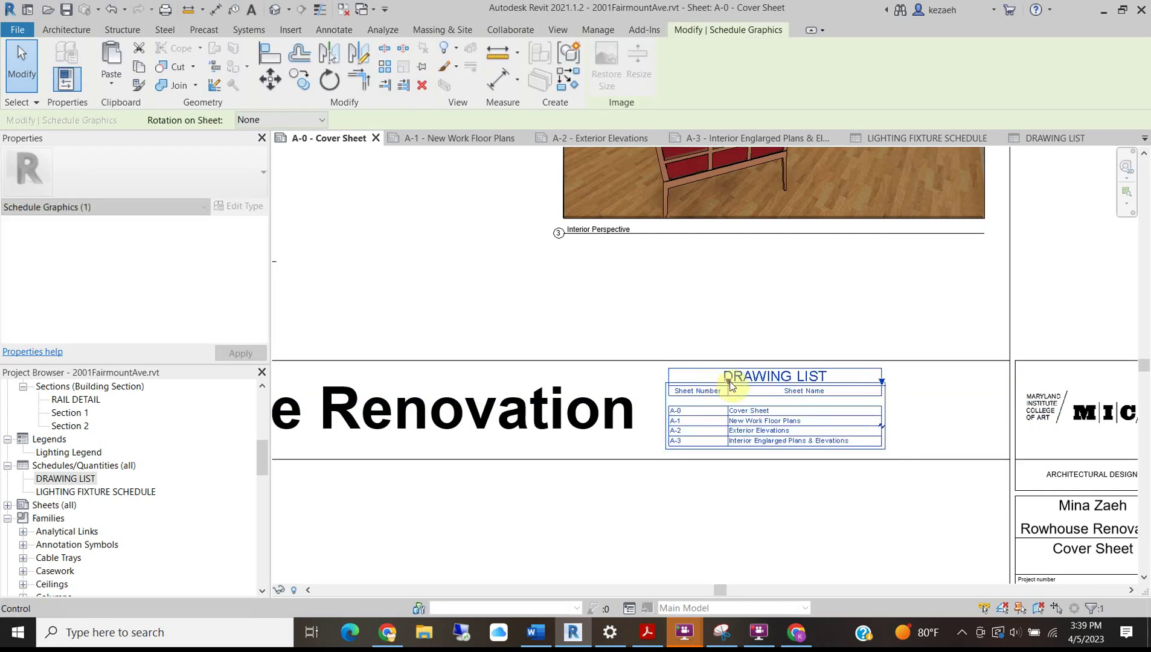
{"action": "left_click", "coordinate": [738, 319]}
{"action": "scroll", "coordinate": [669, 468], "scroll_direction": "down", "scroll_amount": 5}
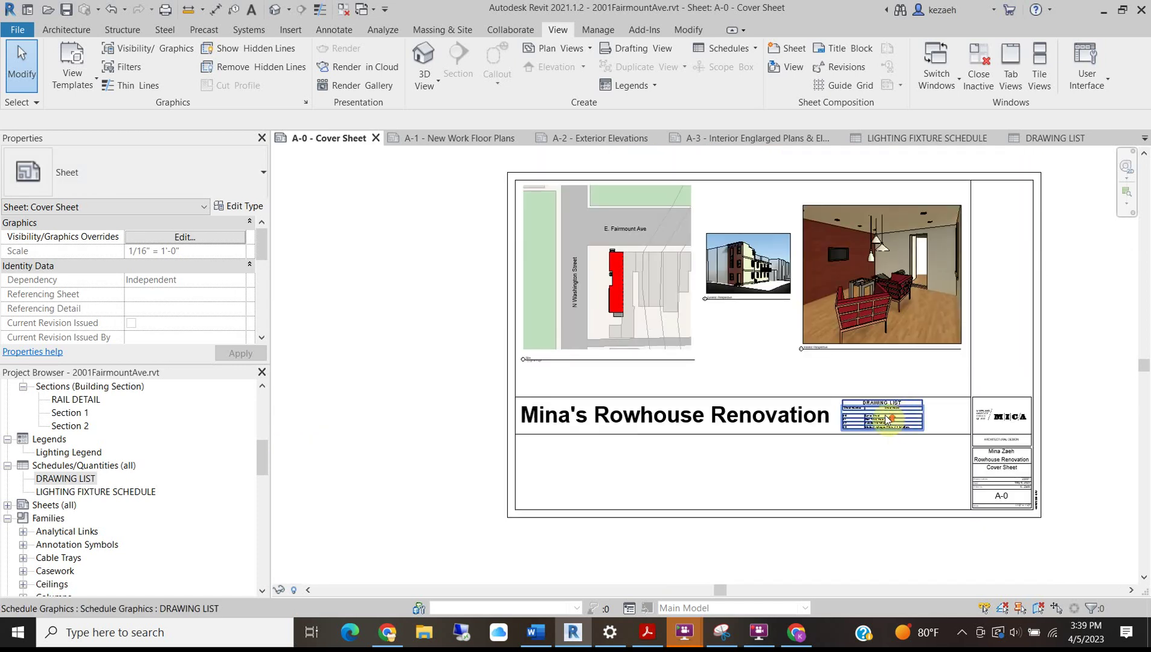
{"action": "scroll", "coordinate": [906, 417], "scroll_direction": "up", "scroll_amount": 3}
{"action": "left_click", "coordinate": [908, 411]}
{"action": "scroll", "coordinate": [908, 410], "scroll_direction": "down", "scroll_amount": 3}
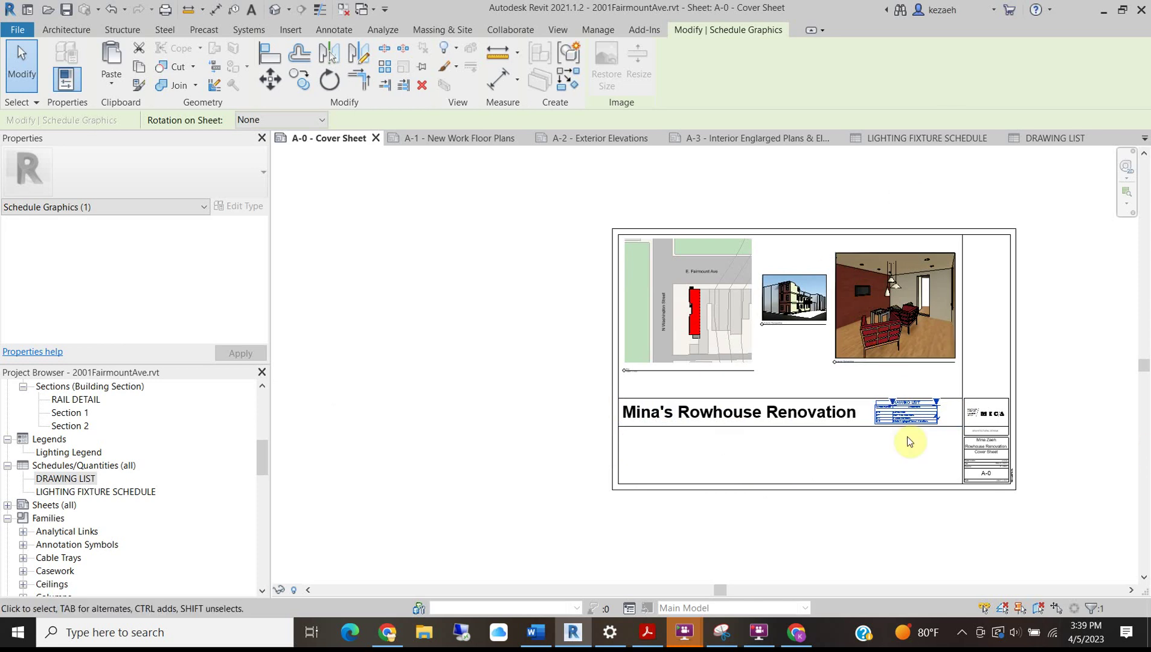
{"action": "scroll", "coordinate": [925, 419], "scroll_direction": "up", "scroll_amount": 2}
{"action": "left_click", "coordinate": [922, 461]}
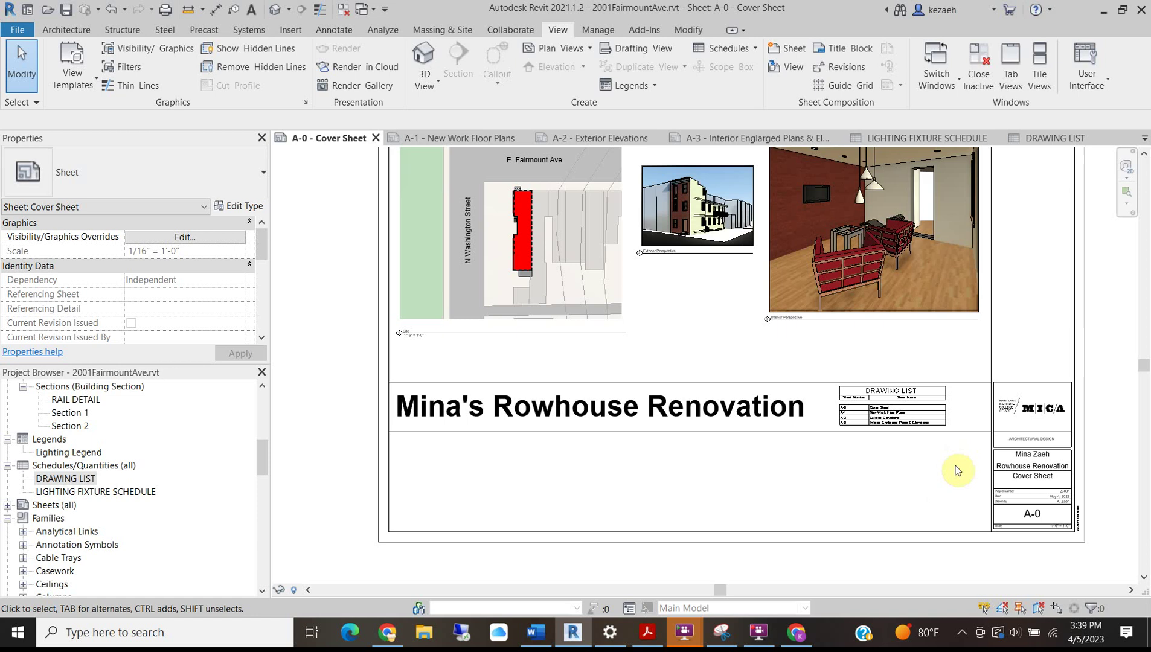
{"action": "scroll", "coordinate": [908, 480], "scroll_direction": "down", "scroll_amount": 1}
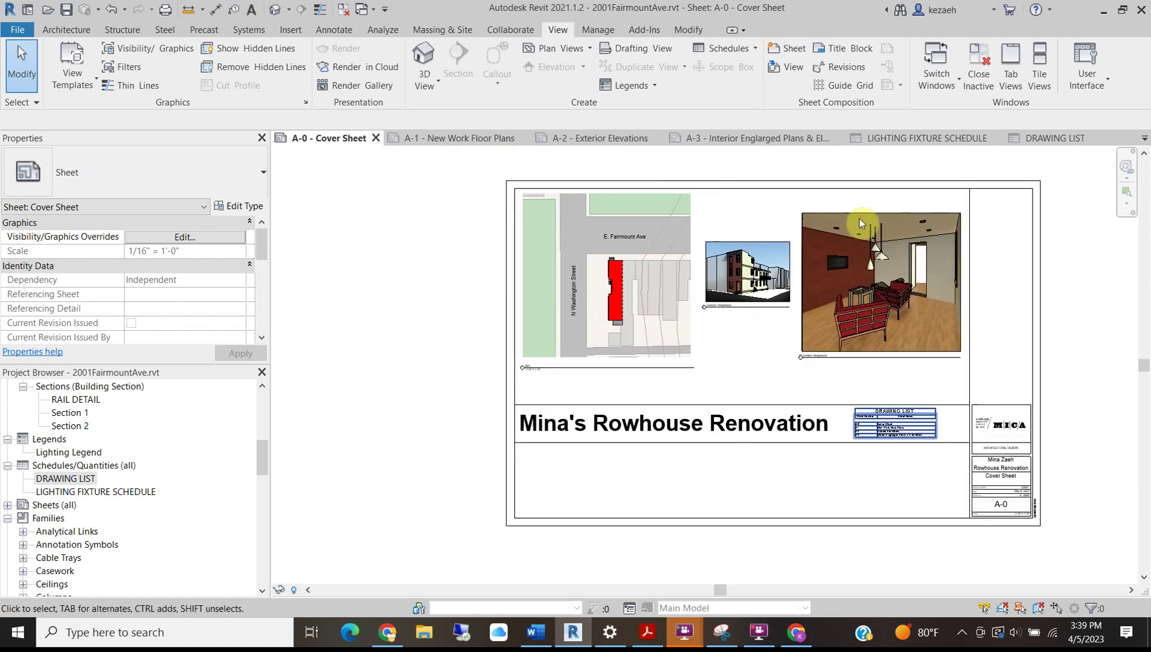
{"action": "left_click_drag", "start_coordinate": [895, 462], "coordinate": [569, 390]}
{"action": "left_click", "coordinate": [604, 471]}
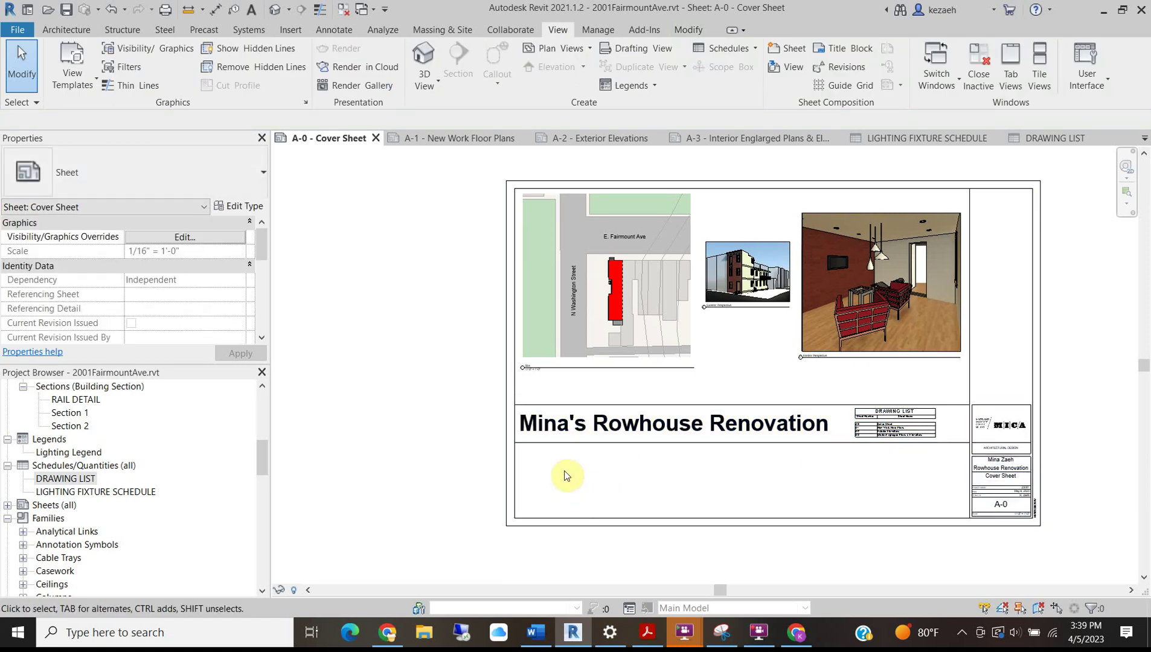
{"action": "scroll", "coordinate": [567, 476], "scroll_direction": "up", "scroll_amount": 2}
{"action": "scroll", "coordinate": [664, 384], "scroll_direction": "down", "scroll_amount": 3}
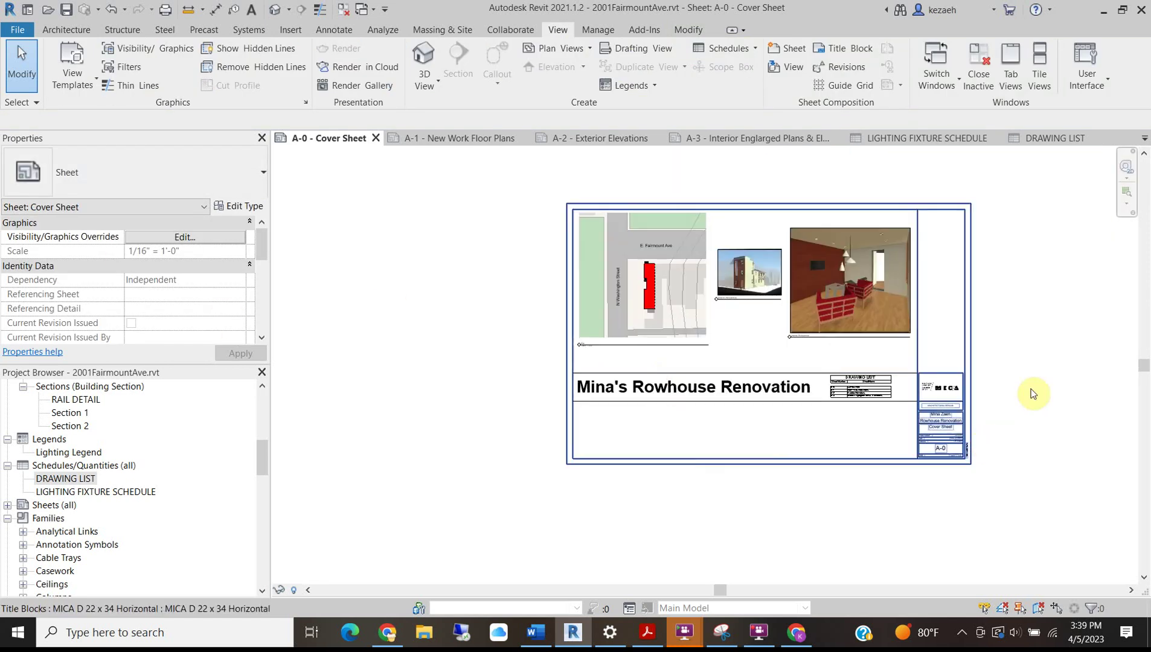
{"action": "scroll", "coordinate": [874, 406], "scroll_direction": "up", "scroll_amount": 2}
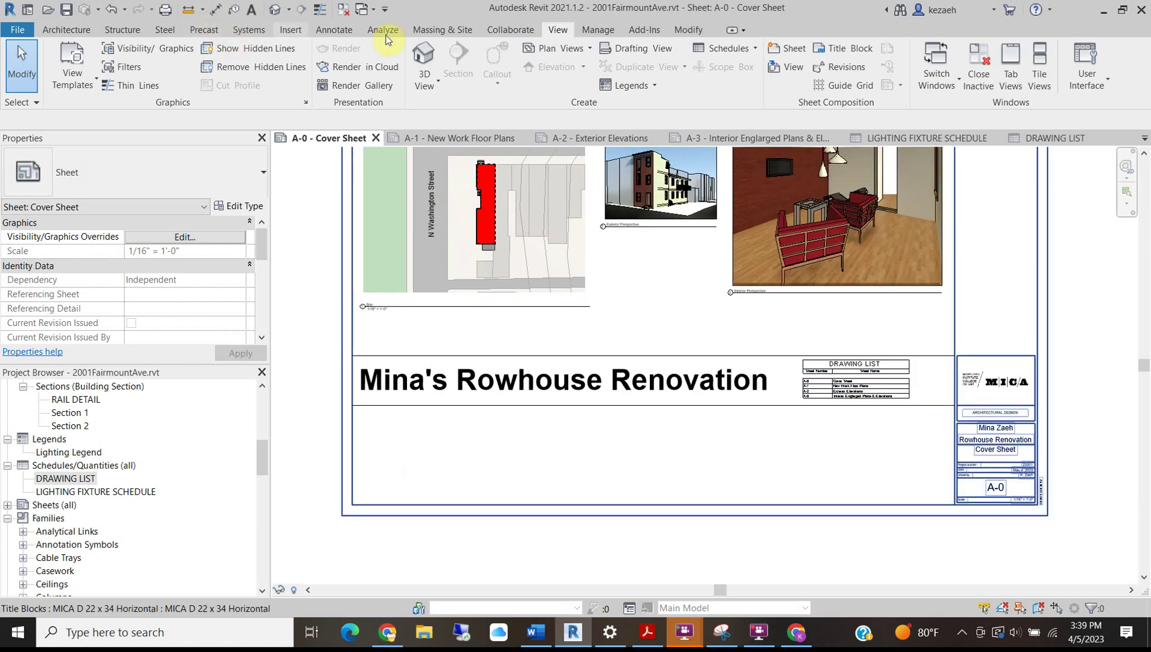
Place a text note under the project title headed ADDRESS, followed by the site's street address and city.
{"action": "left_click", "coordinate": [341, 32]}
{"action": "left_click", "coordinate": [500, 51]}
{"action": "left_click_drag", "start_coordinate": [378, 420], "coordinate": [548, 496]}
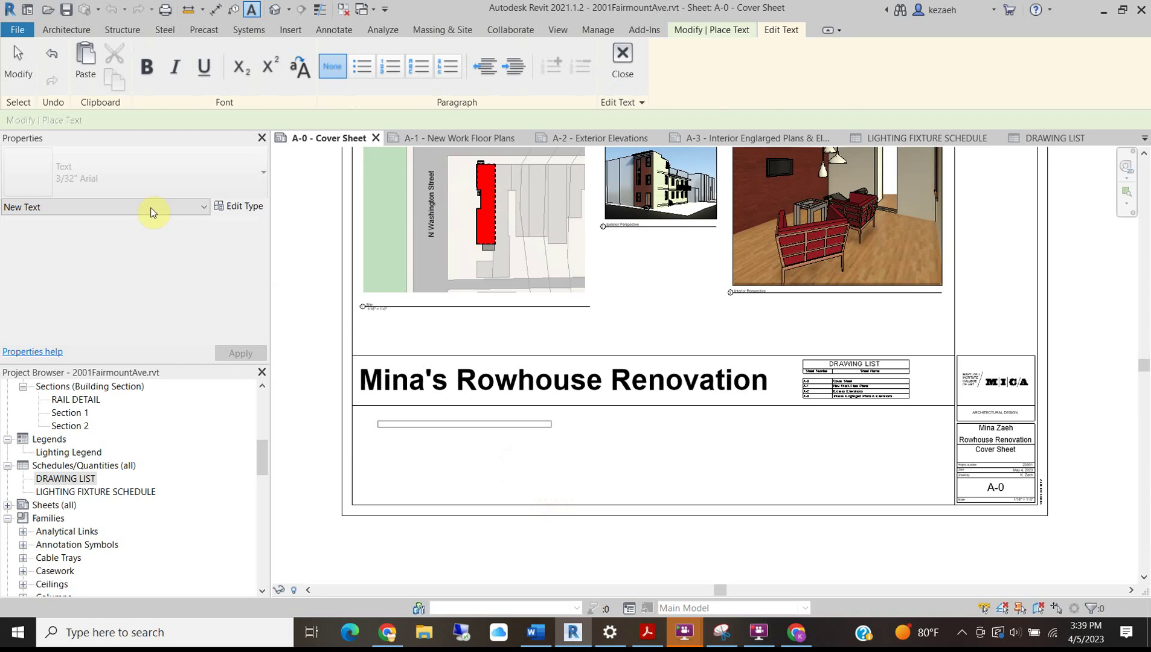
{"action": "scroll", "coordinate": [445, 437], "scroll_direction": "up", "scroll_amount": 4}
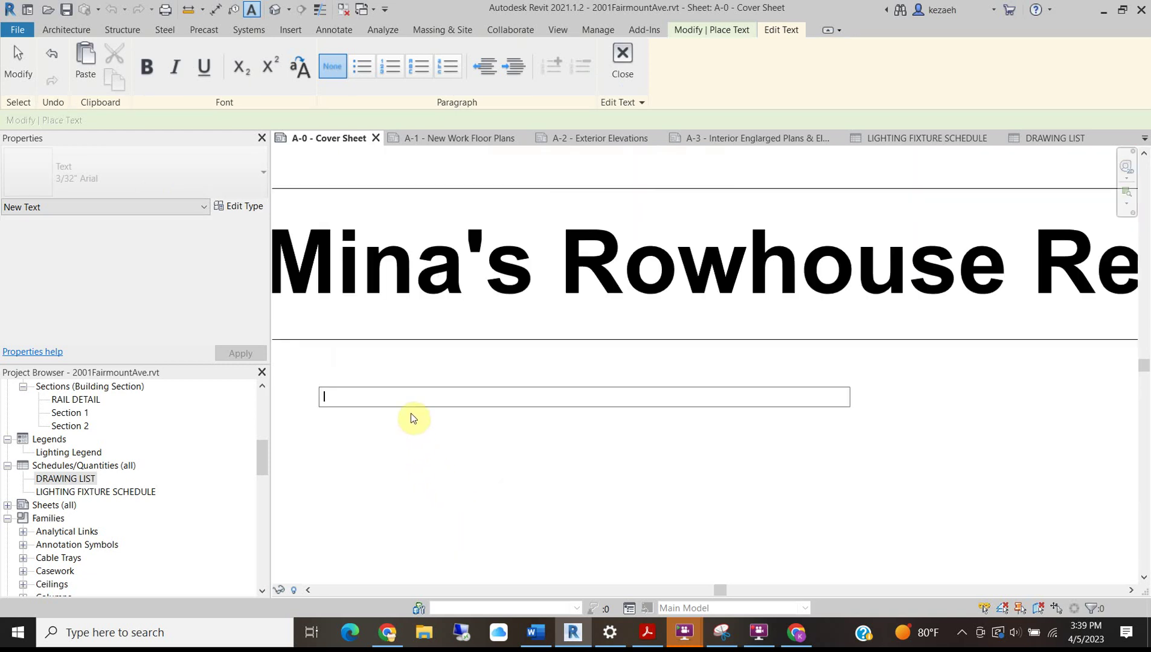
{"action": "type", "text": "ADDRESS"}
{"action": "key", "text": "Return"}
{"action": "key", "text": "Return"}
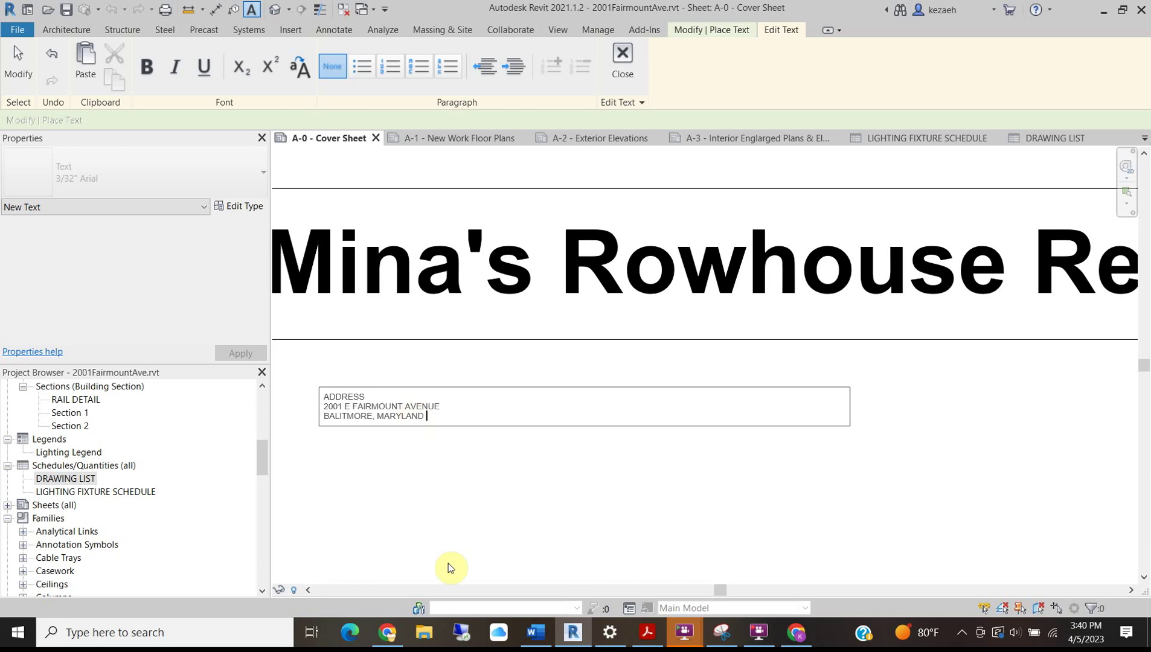
Verify the project site's address against its Google Maps listing.
{"action": "left_click", "coordinate": [395, 637]}
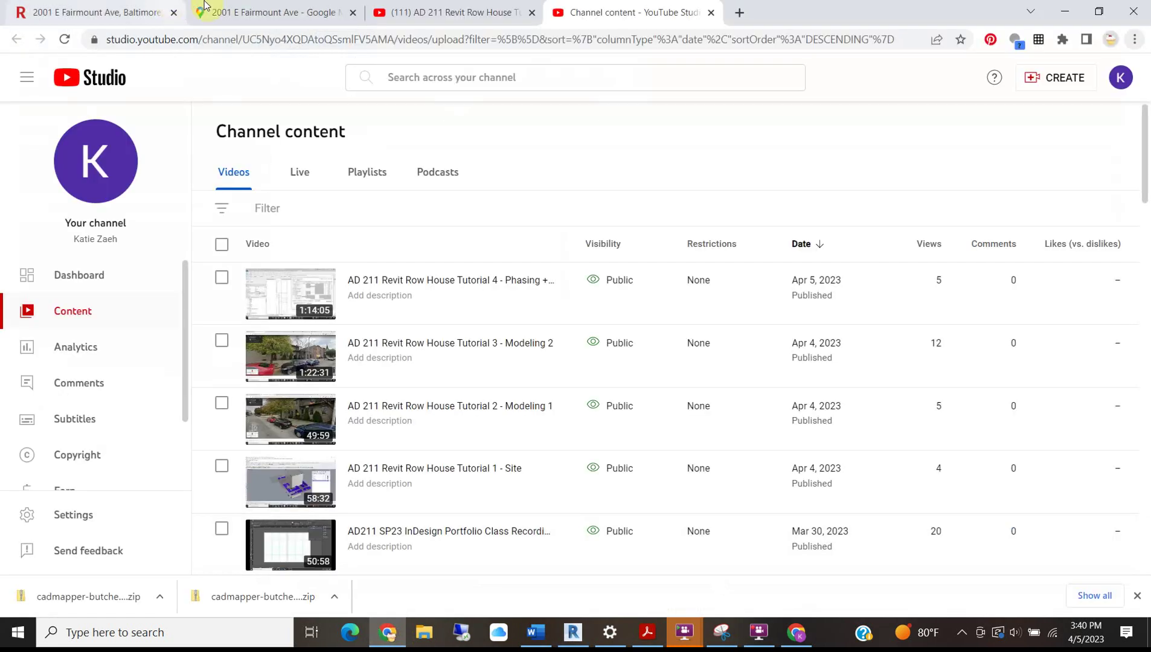
{"action": "left_click", "coordinate": [303, 15]}
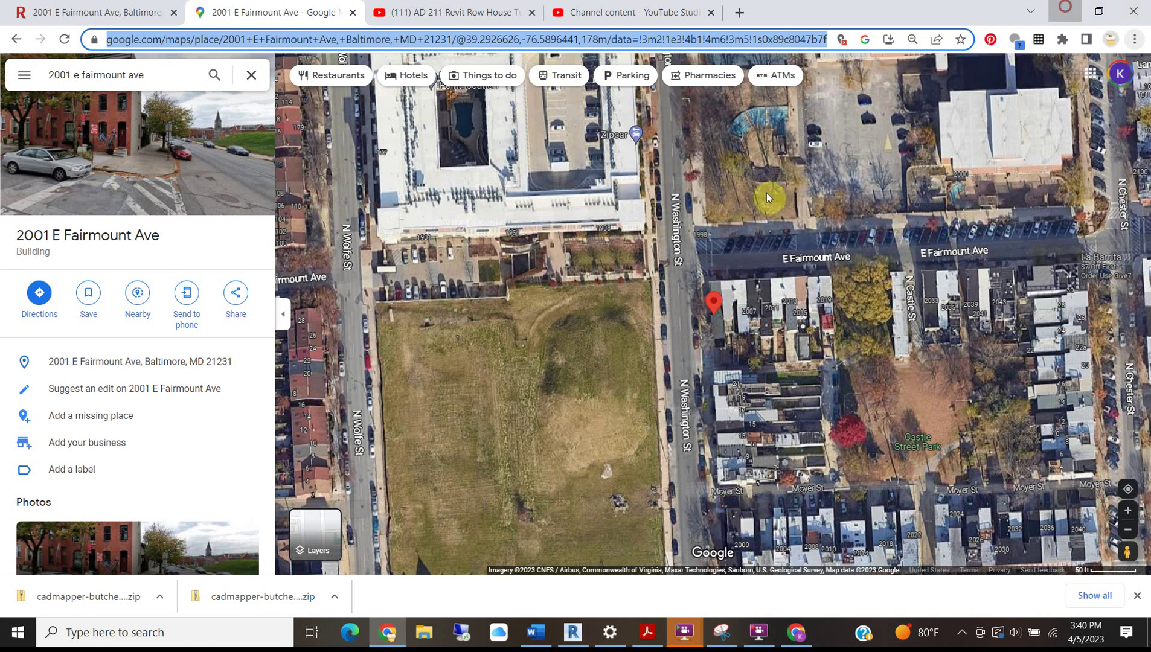
{"action": "key", "text": "alt+Tab"}
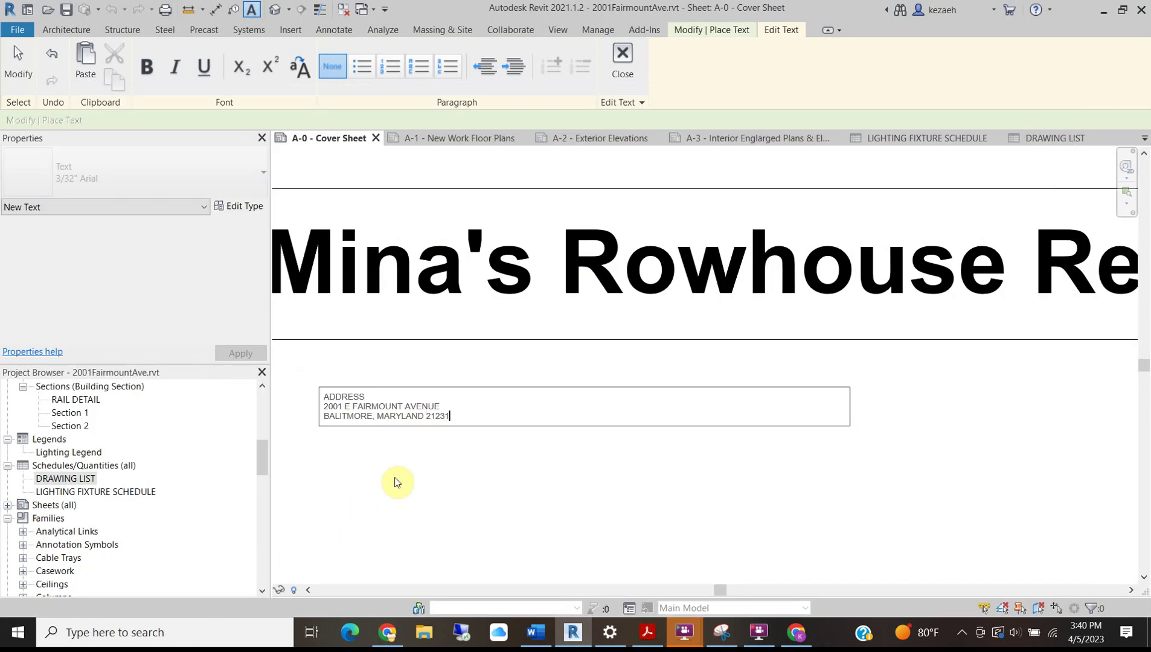
Finish the address note and keep its 1/4" Arial text type.
{"action": "left_click", "coordinate": [565, 452]}
{"action": "key", "text": "Escape"}
{"action": "left_click", "coordinate": [369, 405]}
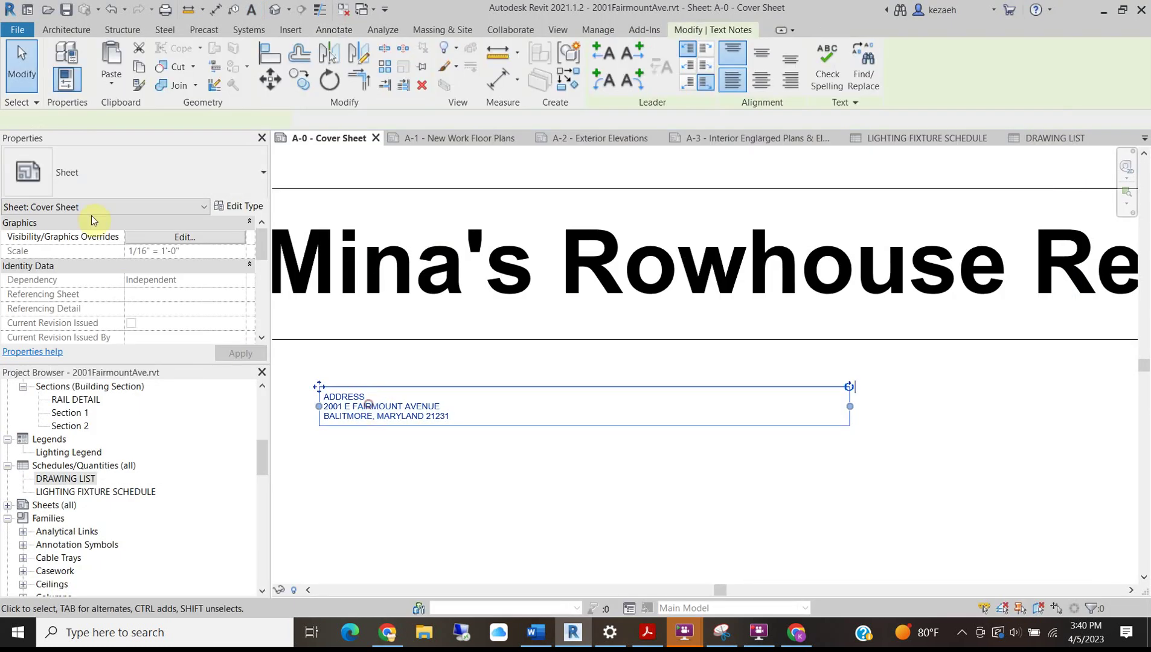
{"action": "left_click", "coordinate": [112, 167]}
{"action": "left_click", "coordinate": [56, 258]}
Change the note's heading to PROJECT ADDRESS and make it bold.
{"action": "double_click", "coordinate": [335, 405]}
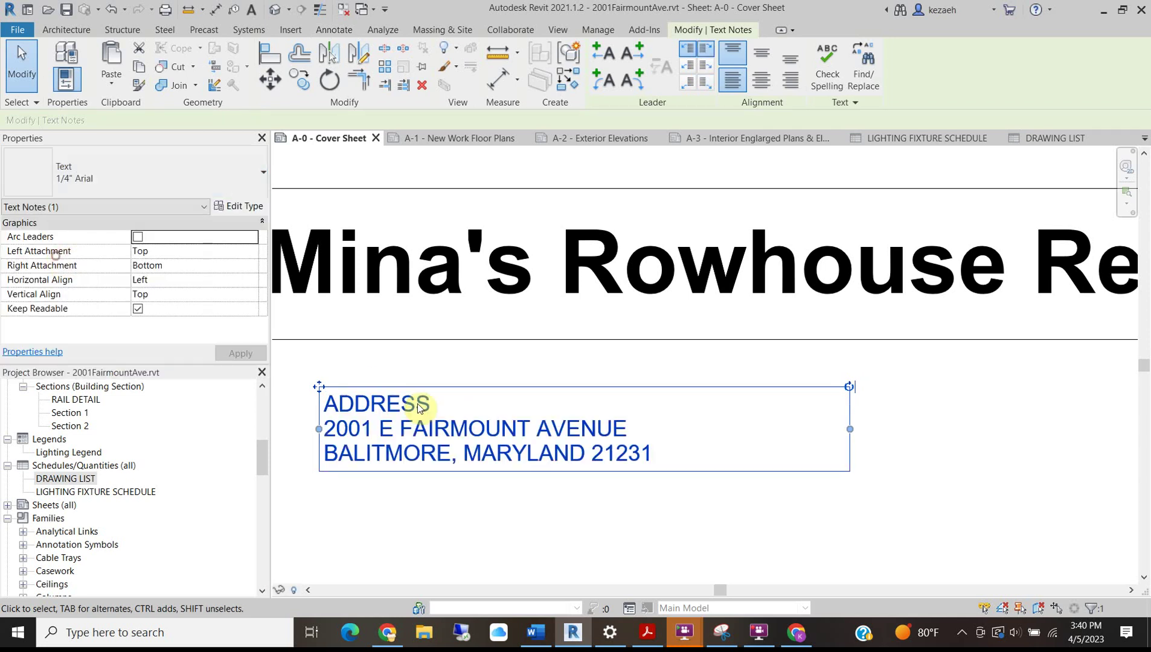
{"action": "left_click", "coordinate": [339, 408]}
{"action": "key", "text": "BackSpace"}
{"action": "type", "text": "PROA"}
{"action": "key", "text": "Left"}
{"action": "type", "text": "JECT"}
{"action": "left_click_drag", "start_coordinate": [538, 407], "coordinate": [282, 406]}
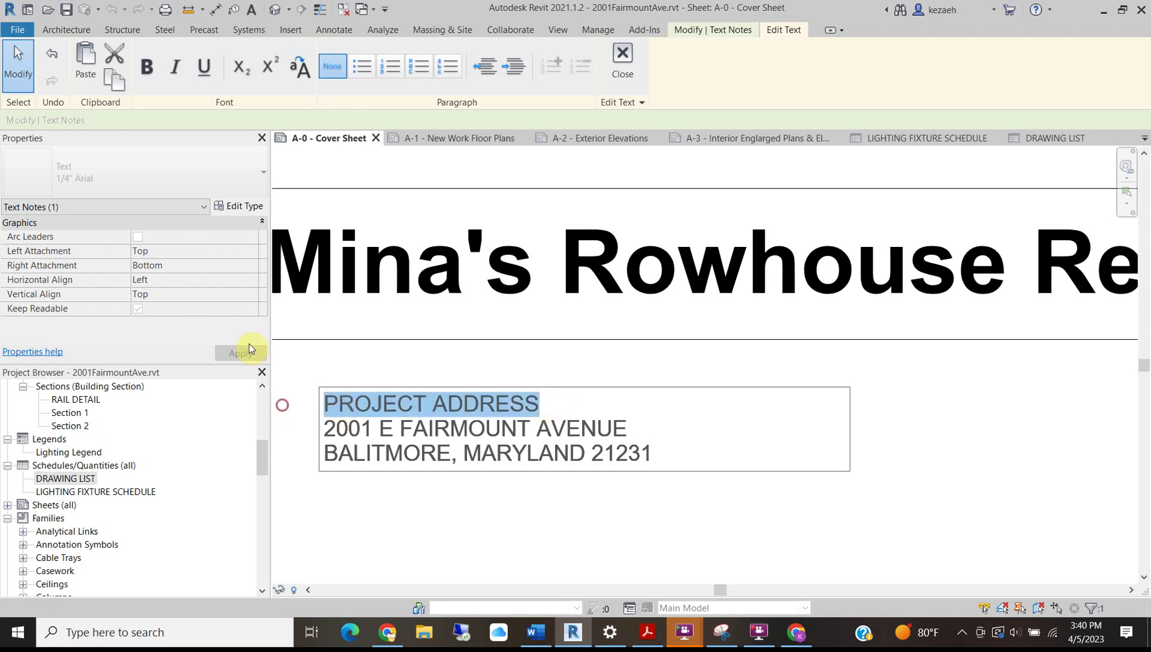
{"action": "left_click", "coordinate": [147, 66]}
Add a blank line beneath the PROJECT ADDRESS heading.
{"action": "left_click", "coordinate": [419, 375]}
{"action": "left_click", "coordinate": [502, 487]}
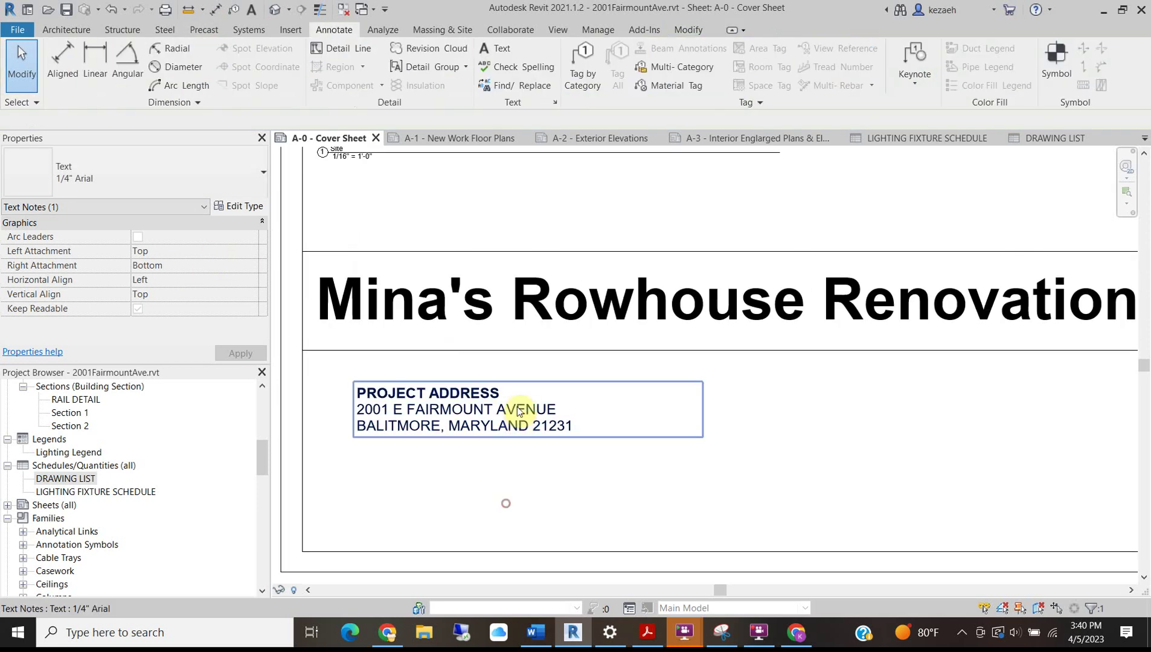
{"action": "left_click", "coordinate": [504, 395]}
{"action": "key", "text": "Return"}
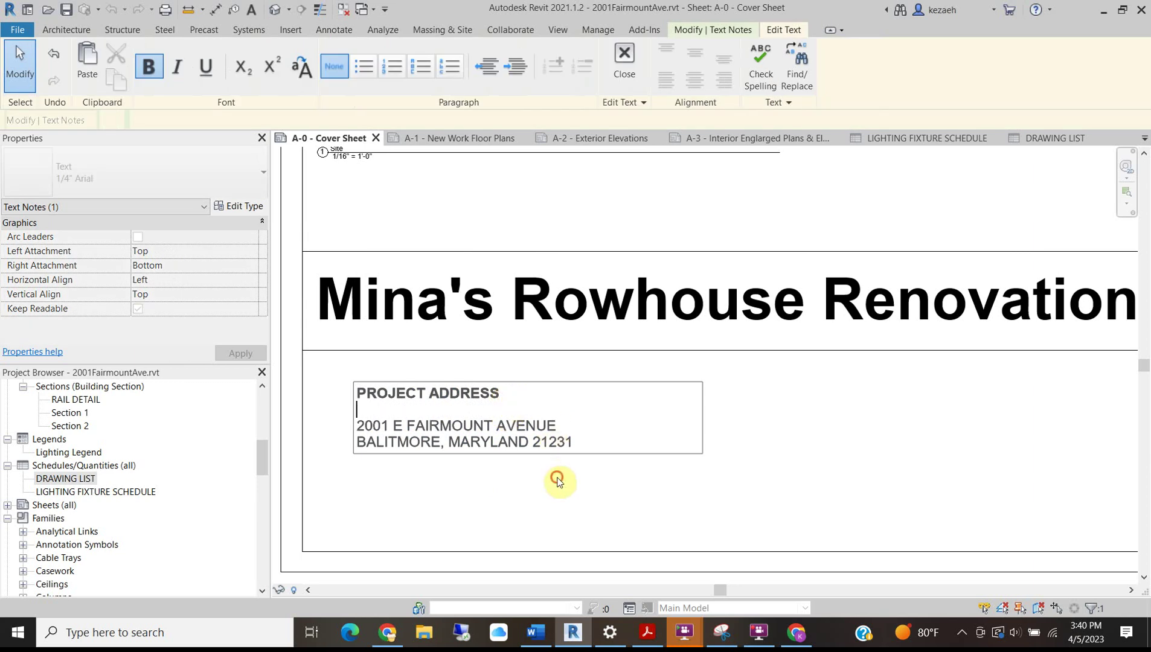
{"action": "left_click", "coordinate": [524, 479]}
Drag the DRAWING LIST schedule down beside the address note.
{"action": "left_click", "coordinate": [470, 442]}
{"action": "middle_click_drag", "start_coordinate": [417, 421], "coordinate": [436, 431]}
{"action": "left_click", "coordinate": [437, 432]}
{"action": "left_click", "coordinate": [697, 427]}
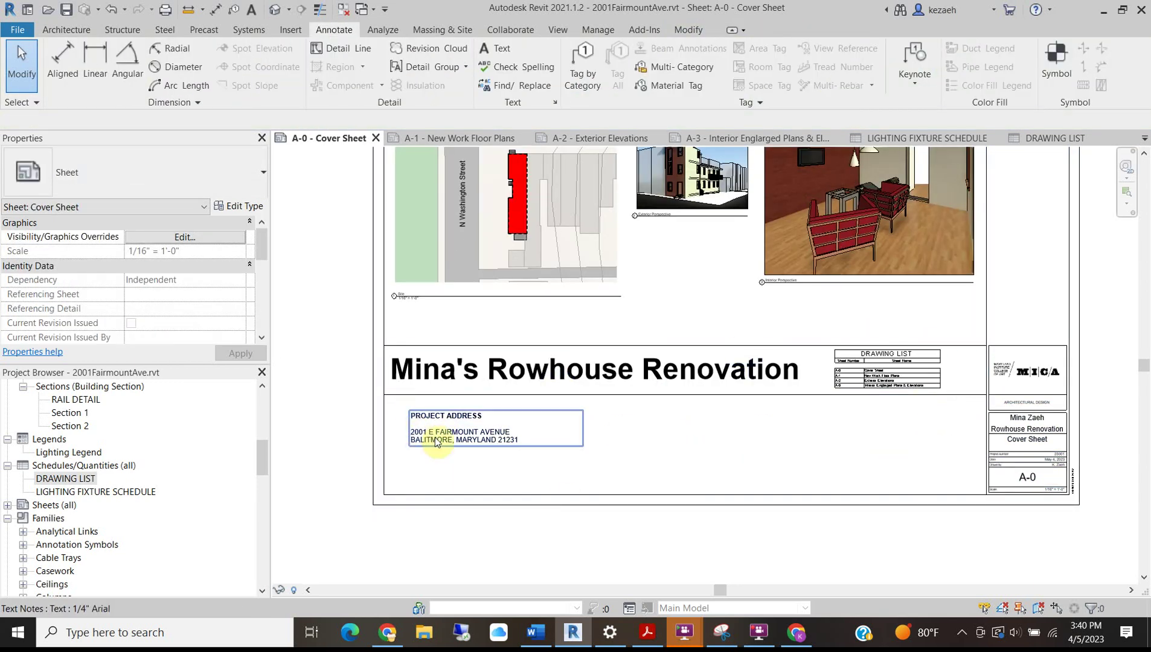
{"action": "mouse_move", "coordinate": [885, 373]}
{"action": "left_mouse_down"}
{"action": "mouse_move", "coordinate": [578, 437]}
{"action": "mouse_move", "coordinate": [931, 435]}
{"action": "mouse_move", "coordinate": [439, 334]}
{"action": "left_mouse_up"}
Nudge the title, address note and drawing list down three increments.
{"action": "key", "text": "Escape"}
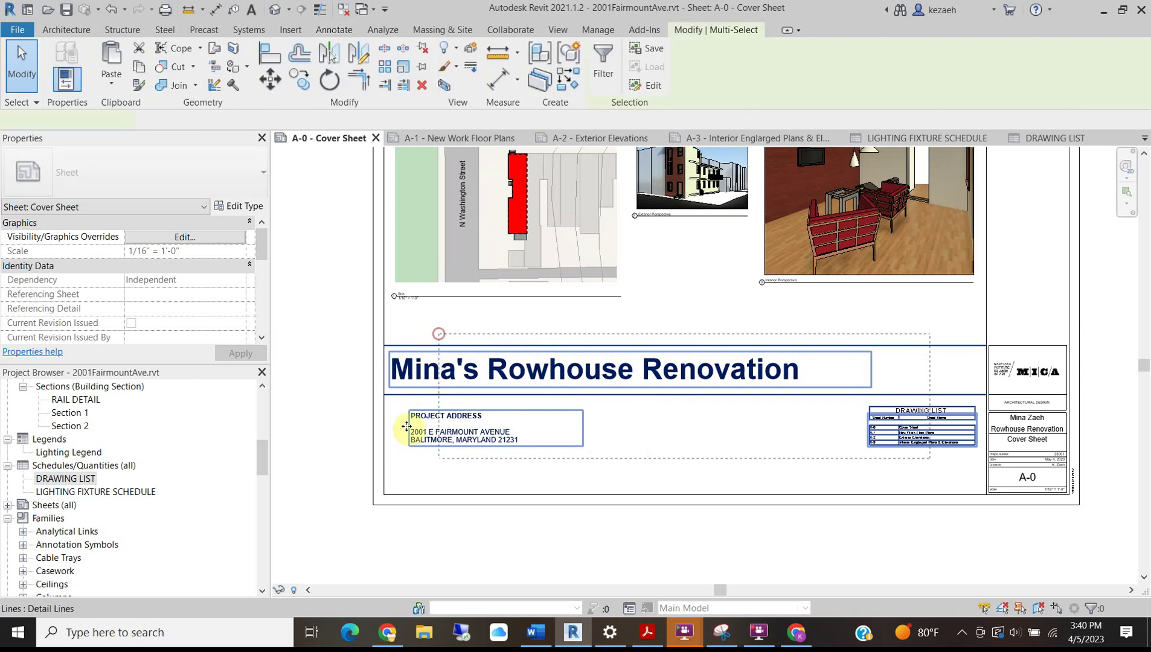
{"action": "key", "text": "Down"}
{"action": "key", "text": "Down"}
{"action": "key", "text": "Down"}
{"action": "key", "text": "Down"}
{"action": "key", "text": "Down"}
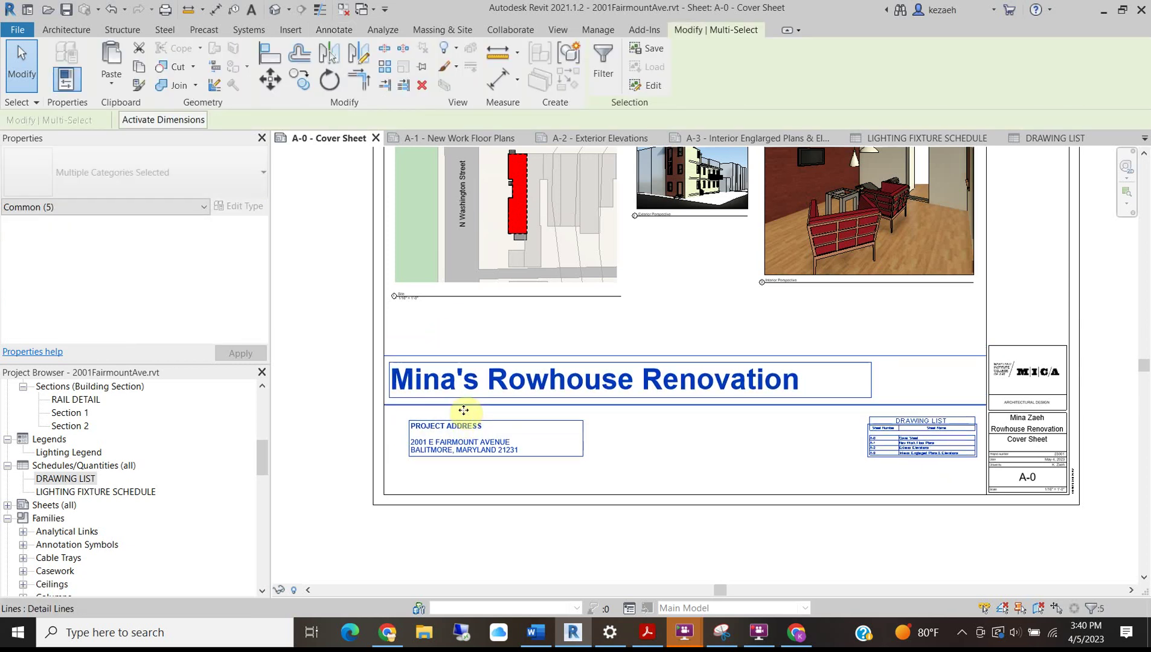
{"action": "key", "text": "Down"}
{"action": "key", "text": "Down"}
{"action": "key", "text": "Down"}
{"action": "key", "text": "Down"}
{"action": "key", "text": "Down"}
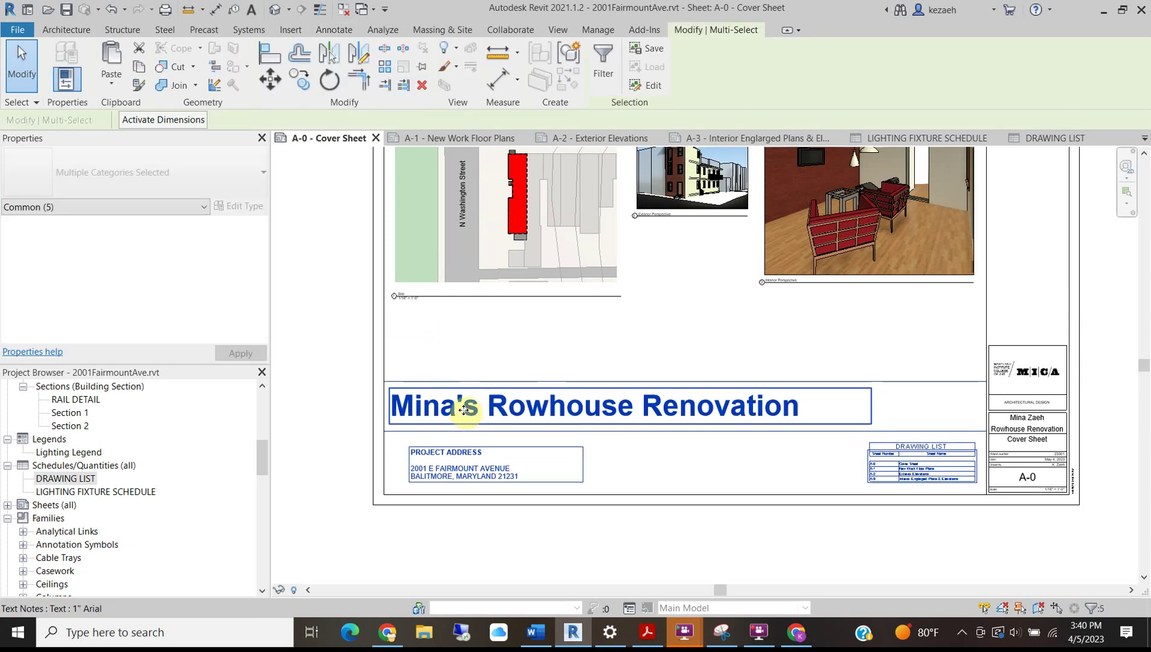
{"action": "key", "text": "Down"}
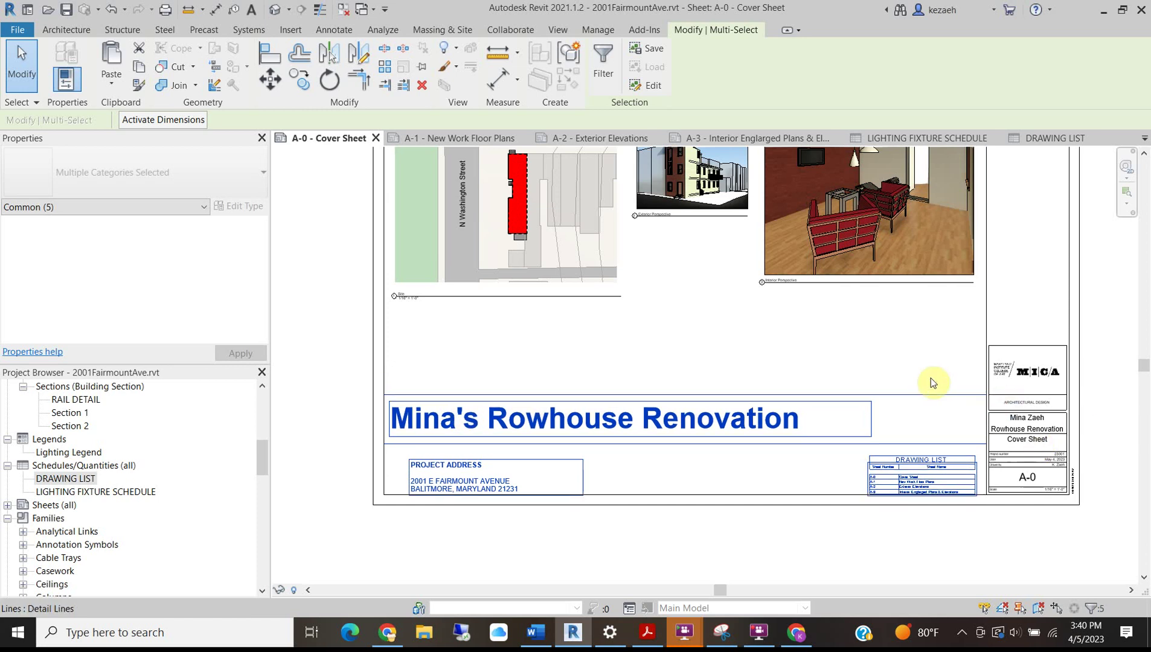
{"action": "key", "text": "Escape"}
Realign the title band's divider lines to the title block with Align (AL).
{"action": "scroll", "coordinate": [954, 421], "scroll_direction": "up", "scroll_amount": 3}
{"action": "mouse_move", "coordinate": [959, 372]}
{"action": "left_mouse_down"}
{"action": "mouse_move", "coordinate": [959, 411]}
{"action": "mouse_move", "coordinate": [951, 366]}
{"action": "left_mouse_up"}
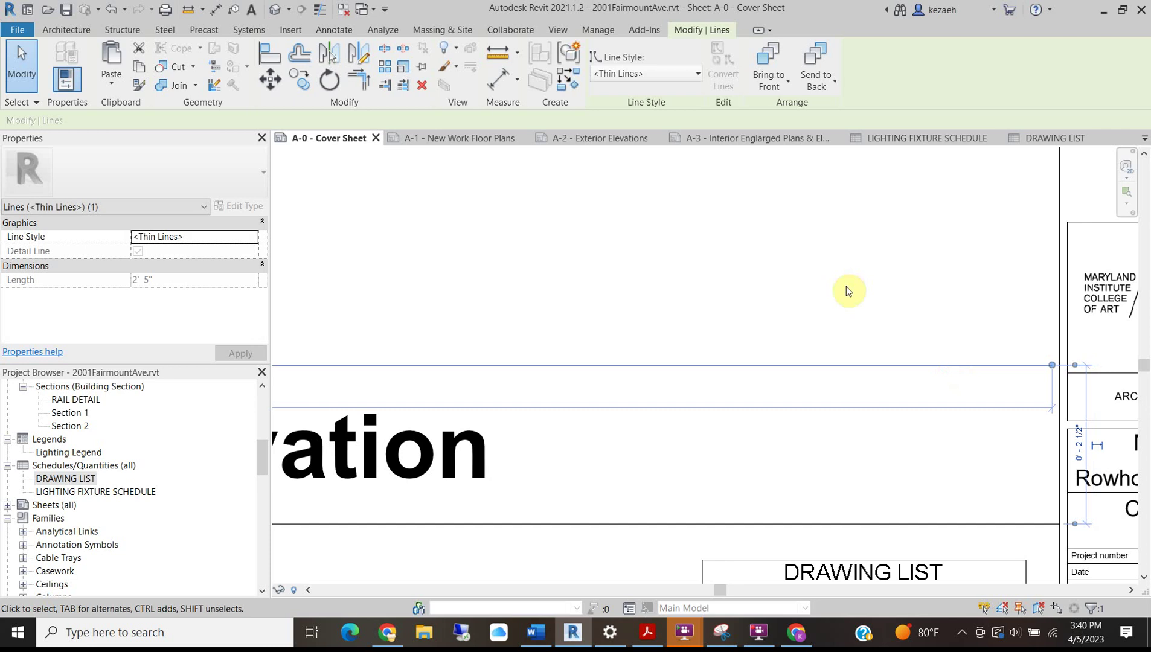
{"action": "left_click", "coordinate": [832, 295]}
{"action": "key", "text": "a"}
{"action": "key", "text": "l"}
{"action": "left_click", "coordinate": [1087, 373]}
{"action": "left_click", "coordinate": [1052, 374]}
{"action": "left_click", "coordinate": [1088, 495]}
{"action": "left_click", "coordinate": [1015, 525]}
{"action": "scroll", "coordinate": [900, 503], "scroll_direction": "down", "scroll_amount": 2}
{"action": "middle_click_drag", "start_coordinate": [555, 463], "coordinate": [978, 405]}
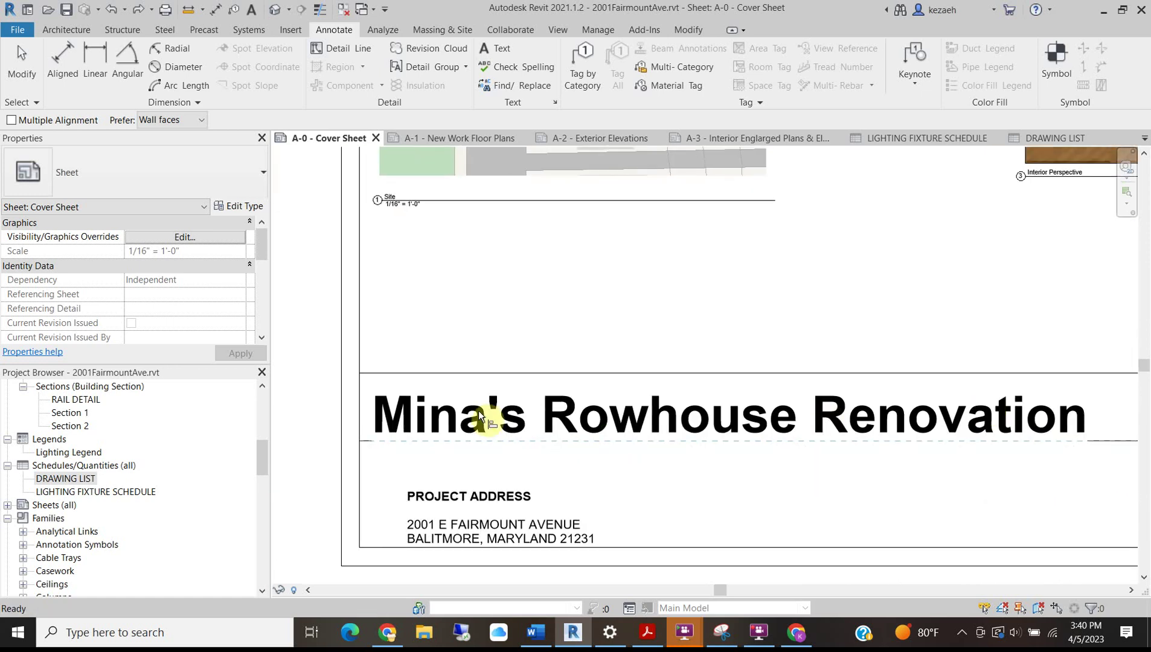
{"action": "key", "text": "Escape"}
{"action": "key", "text": "Escape"}
Shift the PROJECT ADDRESS note slightly upward.
{"action": "left_click", "coordinate": [478, 411]}
{"action": "left_click", "coordinate": [470, 319]}
{"action": "scroll", "coordinate": [577, 319], "scroll_direction": "down", "scroll_amount": 2}
{"action": "mouse_move", "coordinate": [508, 412]}
{"action": "left_mouse_down"}
{"action": "mouse_move", "coordinate": [506, 386]}
{"action": "mouse_move", "coordinate": [506, 401]}
{"action": "left_mouse_up"}
{"action": "left_click", "coordinate": [481, 447]}
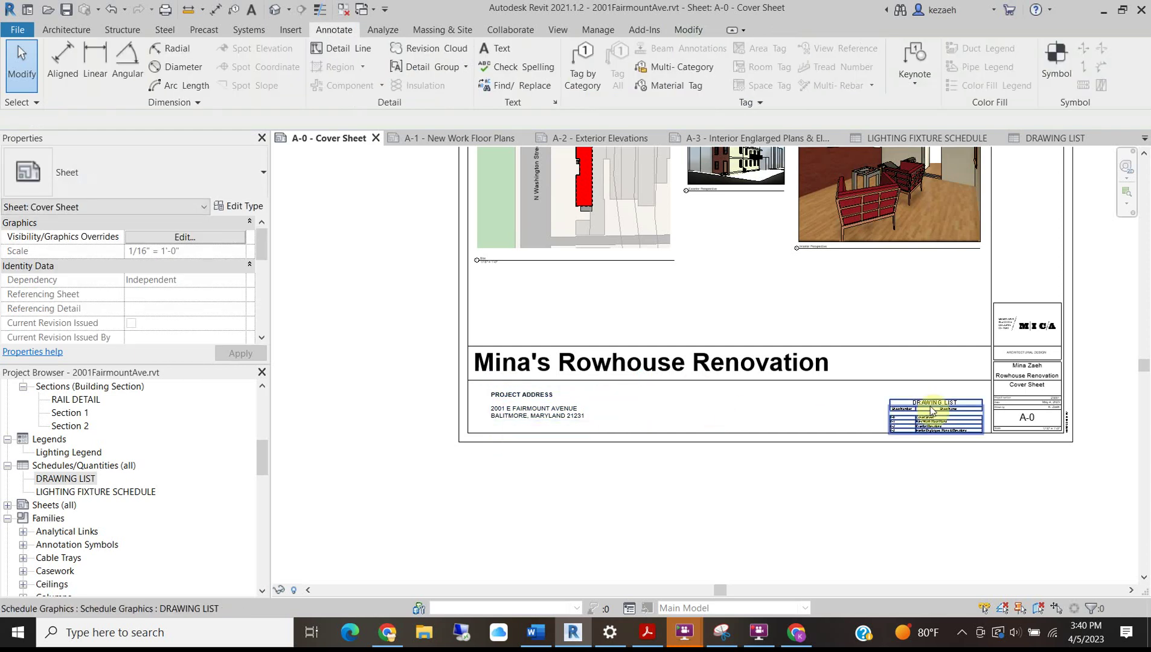
Position the DRAWING LIST schedule directly beside the PROJECT ADDRESS note under the title.
{"action": "left_click_drag", "start_coordinate": [940, 398], "coordinate": [653, 404]}
{"action": "left_click", "coordinate": [793, 498]}
{"action": "left_click", "coordinate": [772, 504]}
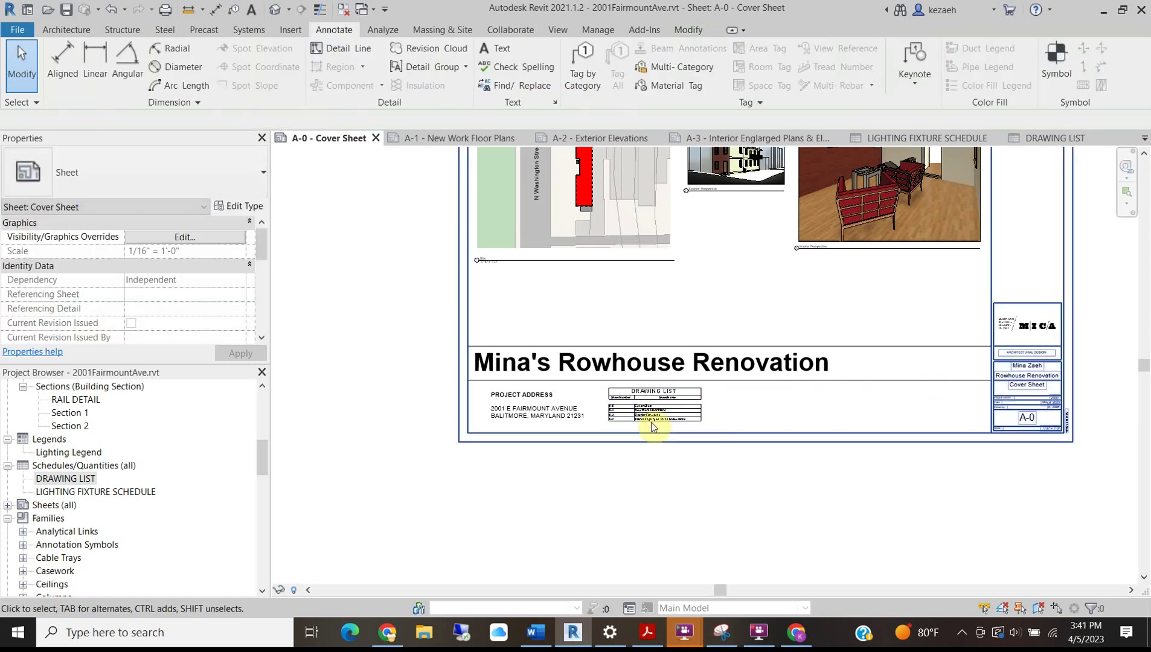
{"action": "scroll", "coordinate": [651, 421], "scroll_direction": "up", "scroll_amount": 3}
{"action": "scroll", "coordinate": [636, 406], "scroll_direction": "down", "scroll_amount": 1}
{"action": "middle_click_drag", "start_coordinate": [698, 415], "coordinate": [595, 402]}
{"action": "middle_click_drag", "start_coordinate": [428, 421], "coordinate": [665, 444]}
{"action": "scroll", "coordinate": [536, 510], "scroll_direction": "down", "scroll_amount": 4}
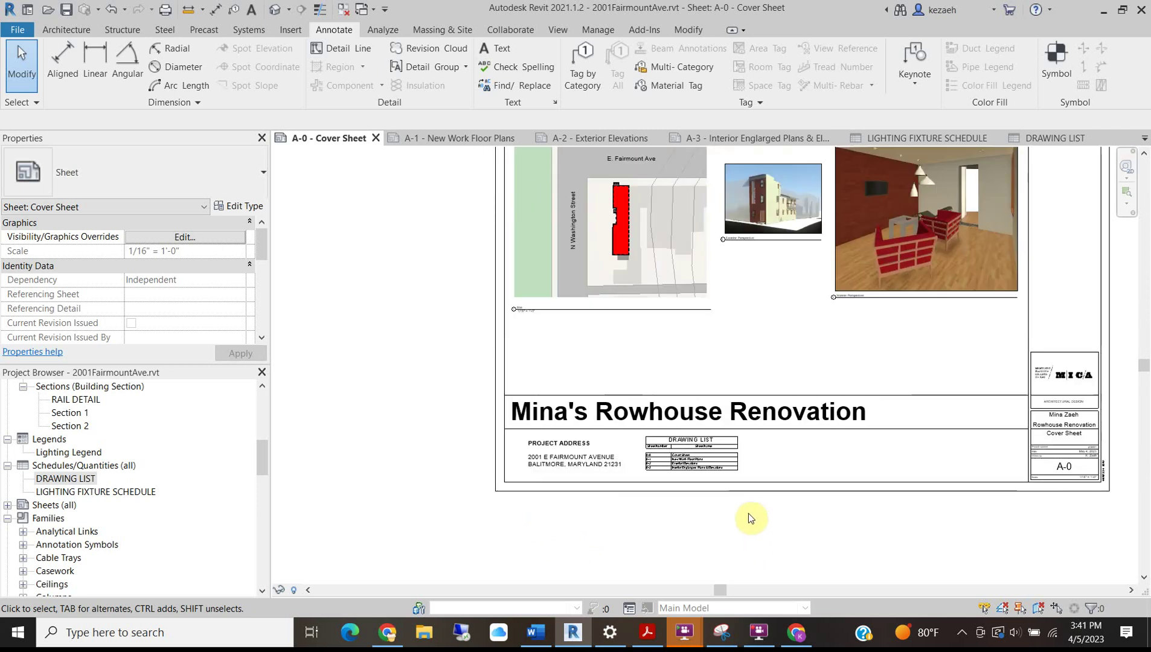
{"action": "middle_click_drag", "start_coordinate": [749, 524], "coordinate": [581, 505]}
Move the interior perspective lower and the exterior perspective up to the right, above it.
{"action": "middle_click_drag", "start_coordinate": [642, 326], "coordinate": [673, 410]}
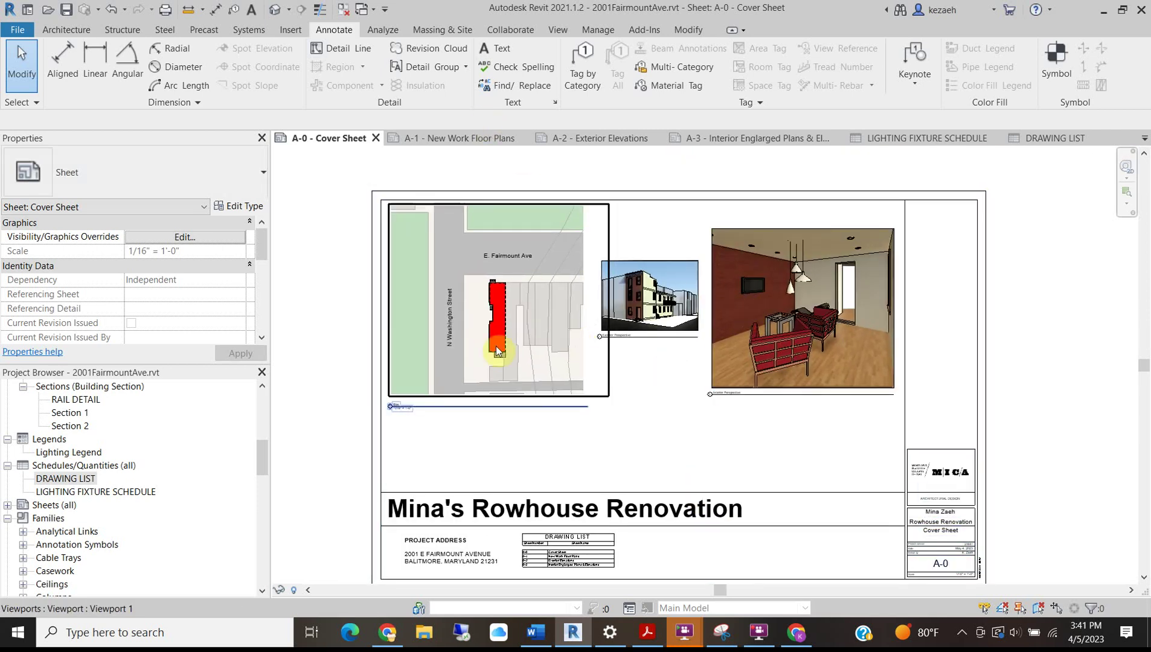
{"action": "left_click_drag", "start_coordinate": [780, 330], "coordinate": [772, 410]}
{"action": "left_click_drag", "start_coordinate": [667, 322], "coordinate": [780, 273]}
{"action": "scroll", "coordinate": [732, 282], "scroll_direction": "up", "scroll_amount": 3}
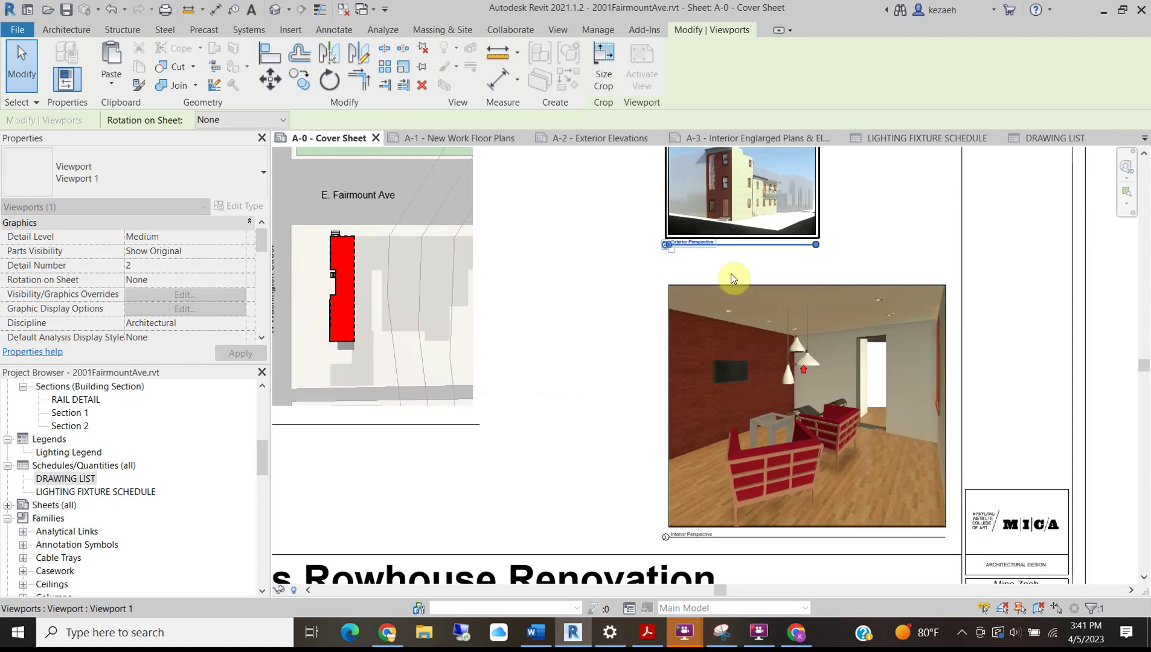
{"action": "left_click", "coordinate": [809, 382]}
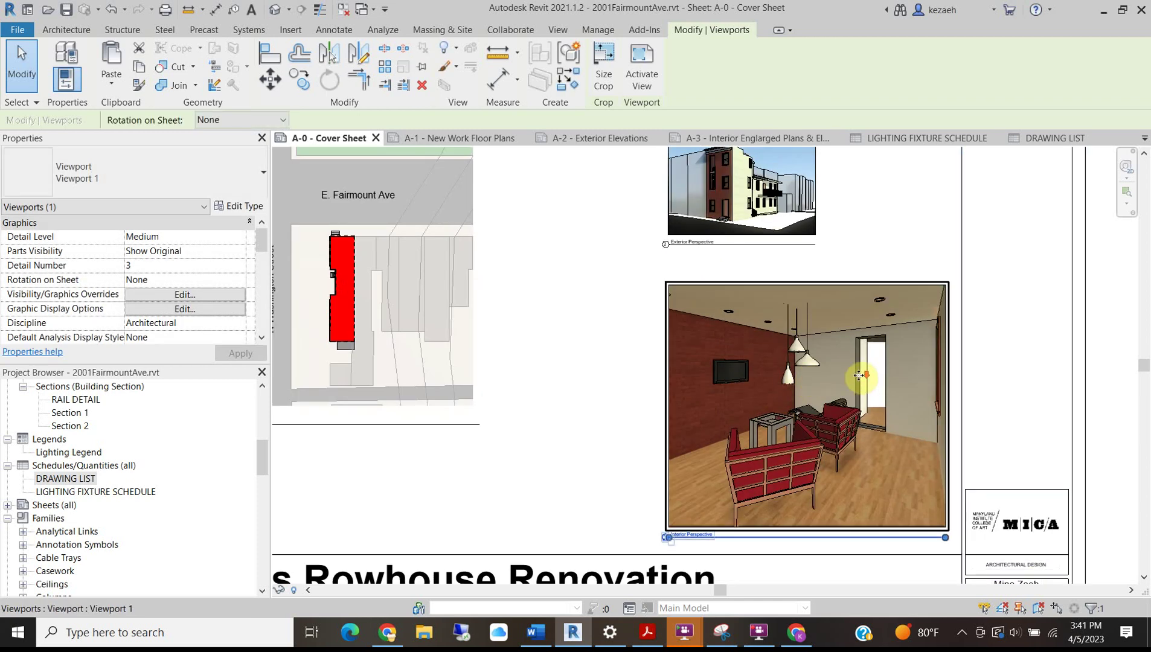
{"action": "scroll", "coordinate": [858, 375], "scroll_direction": "down", "scroll_amount": 3}
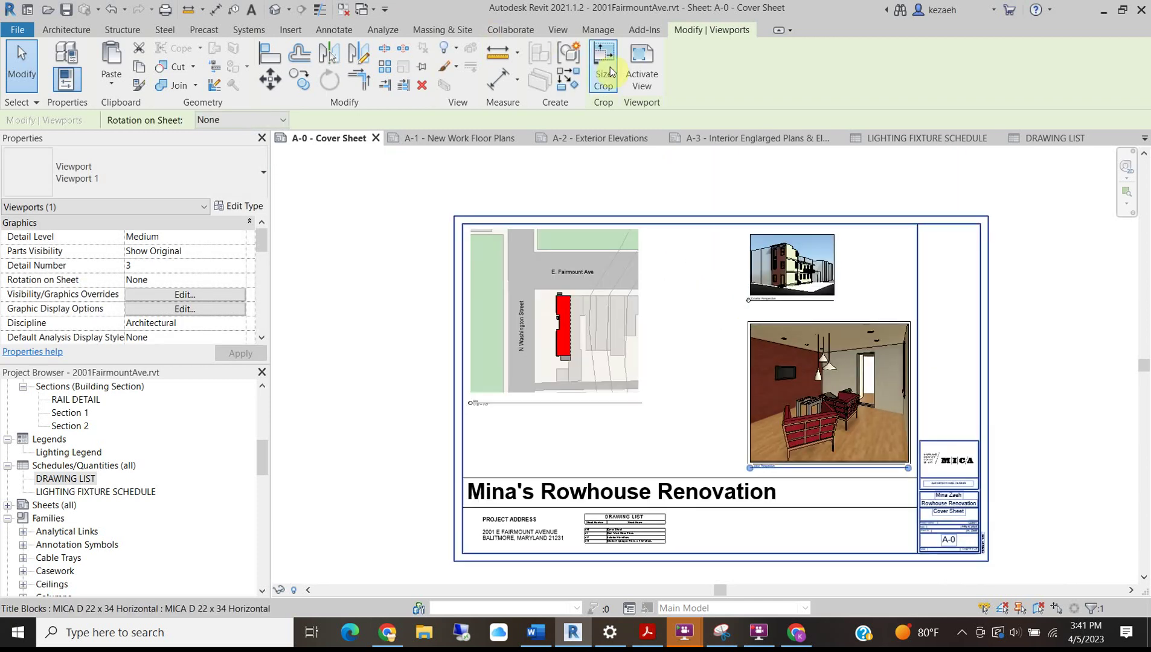
Crop the interior perspective viewport to 8 inches wide.
{"action": "left_click", "coordinate": [606, 71]}
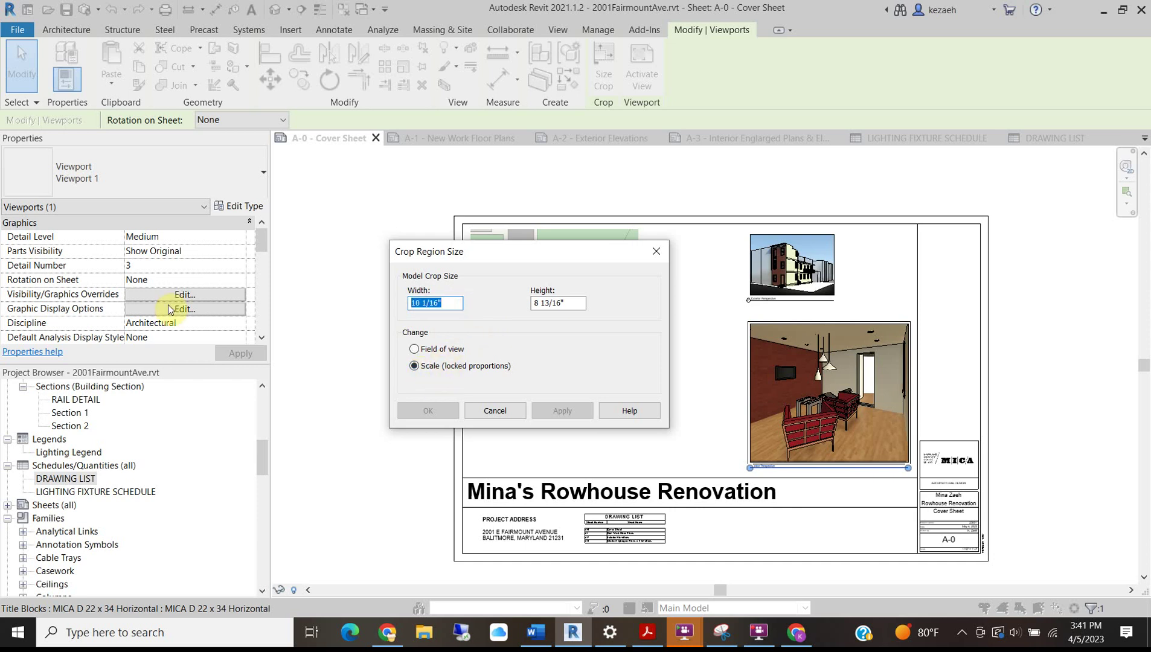
{"action": "type", "text": "8"}
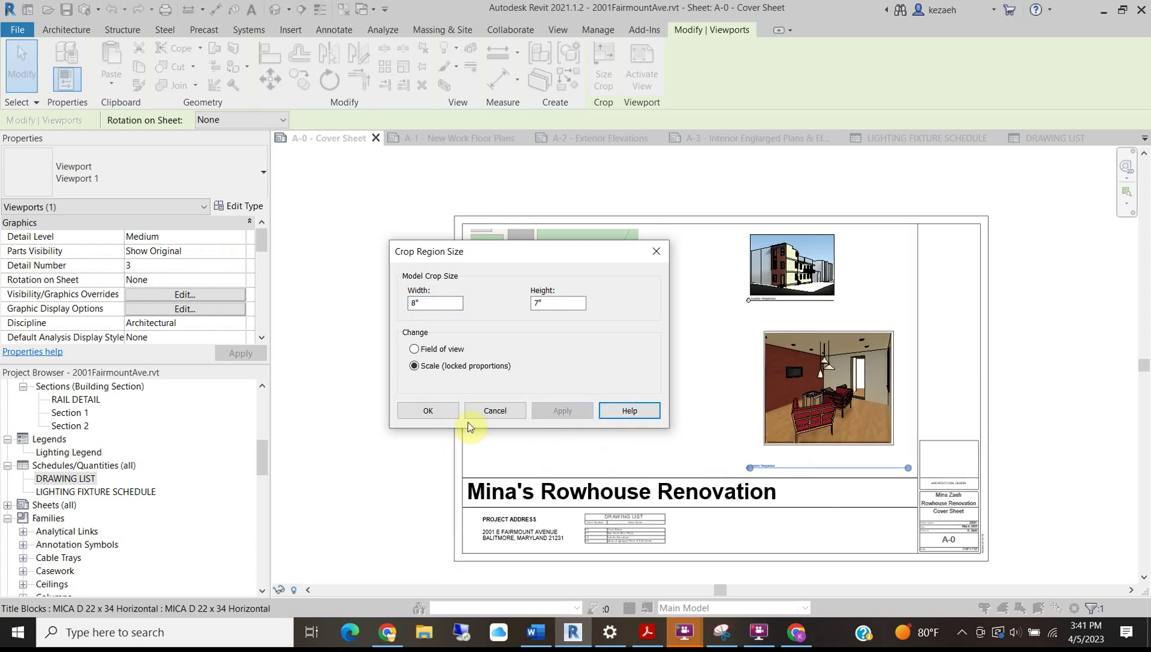
{"action": "scroll", "coordinate": [848, 437], "scroll_direction": "up", "scroll_amount": 3}
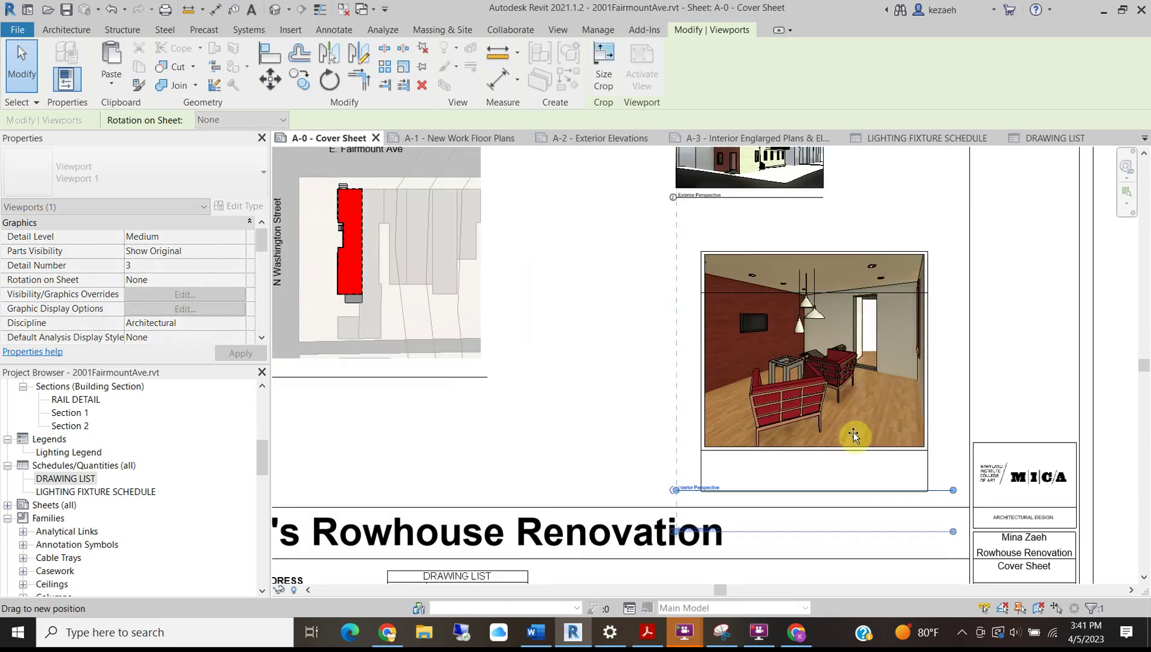
Move the interior perspective viewport and its title lower on the sheet.
{"action": "left_click_drag", "start_coordinate": [854, 425], "coordinate": [854, 426]}
{"action": "left_click", "coordinate": [683, 426]}
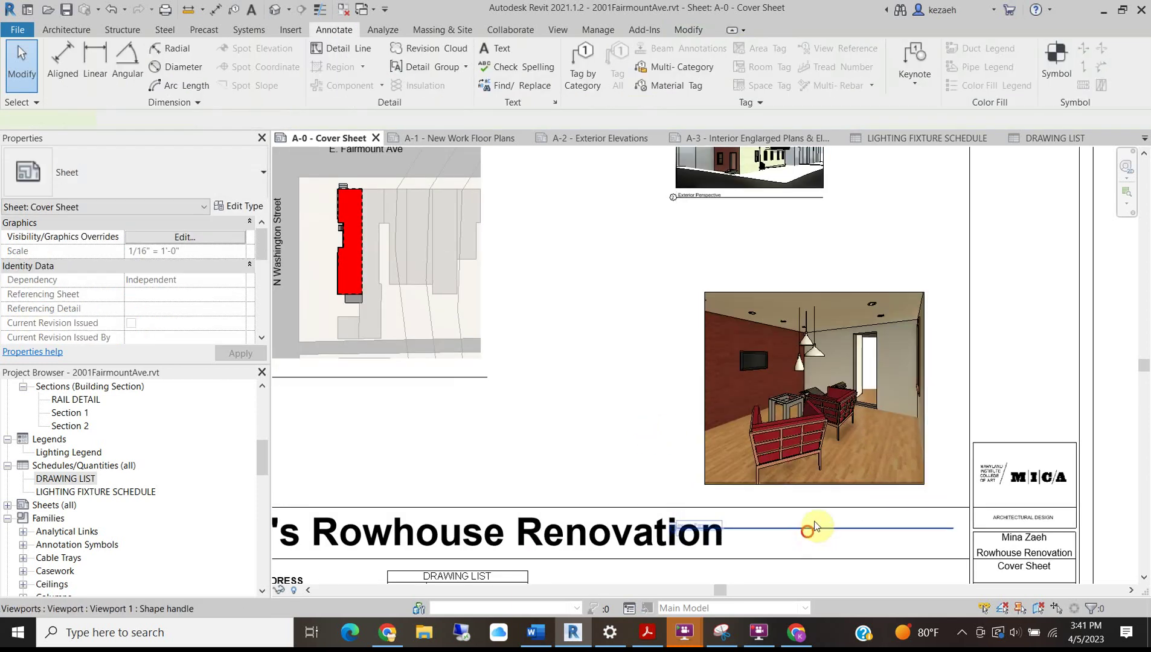
{"action": "left_click", "coordinate": [819, 502]}
{"action": "left_click_drag", "start_coordinate": [818, 501], "coordinate": [815, 504]}
{"action": "scroll", "coordinate": [722, 414], "scroll_direction": "down", "scroll_amount": 2}
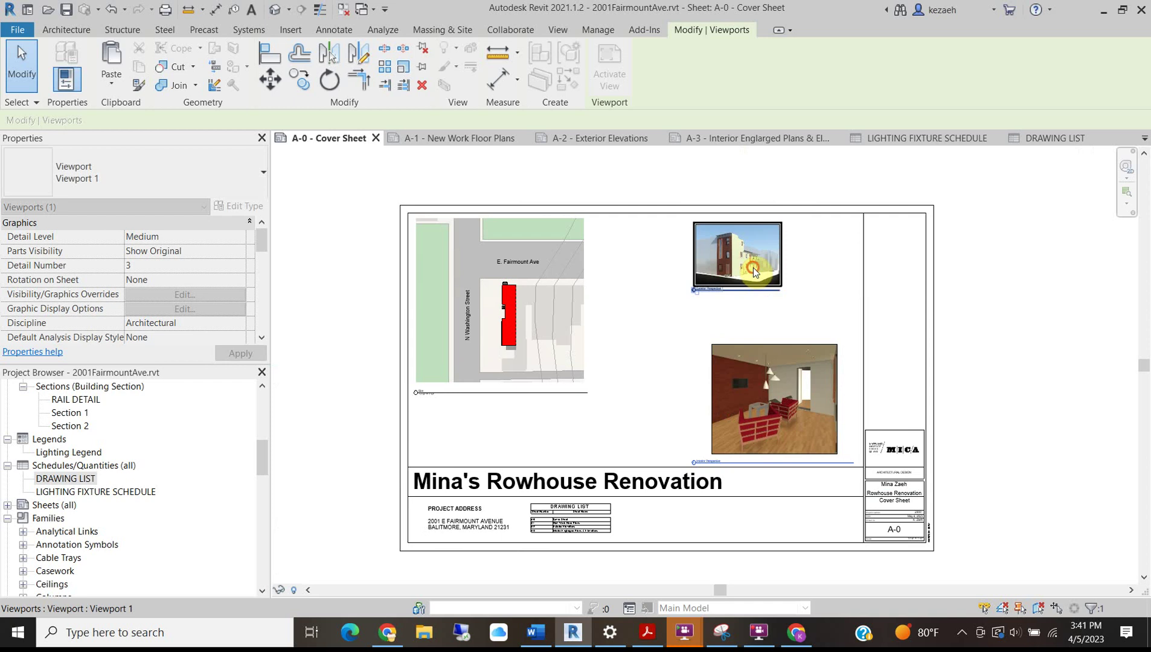
Set the exterior perspective crop to 8 inches wide and move the viewport lower and right.
{"action": "left_click", "coordinate": [751, 269]}
{"action": "scroll", "coordinate": [763, 269], "scroll_direction": "up", "scroll_amount": 3}
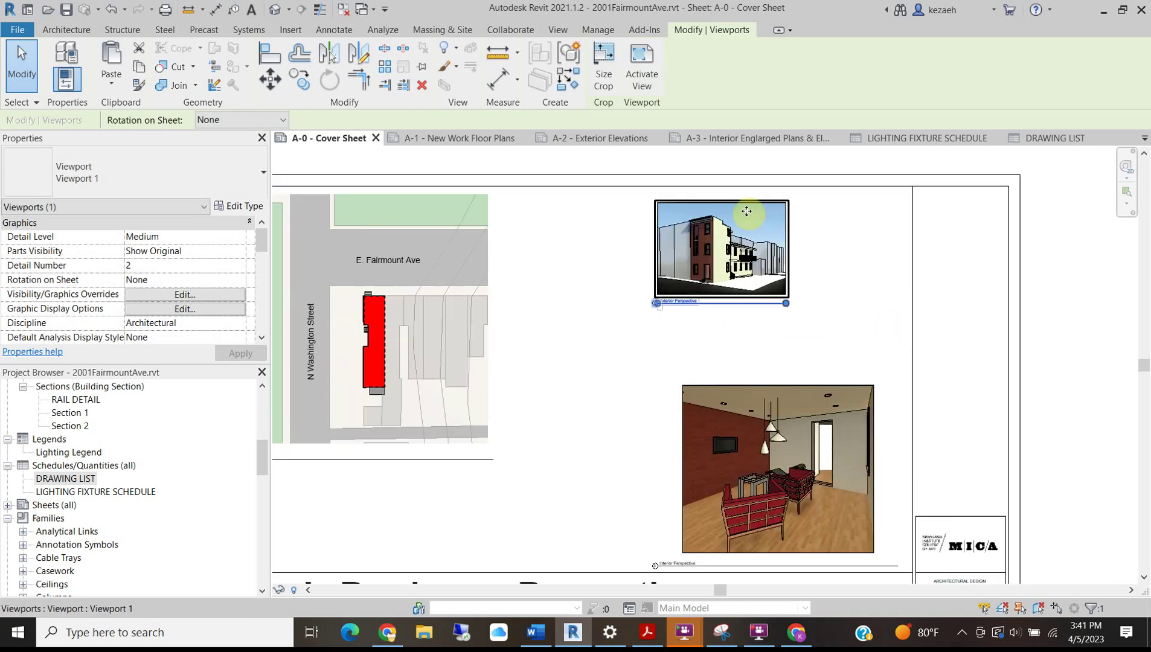
{"action": "left_click", "coordinate": [604, 70]}
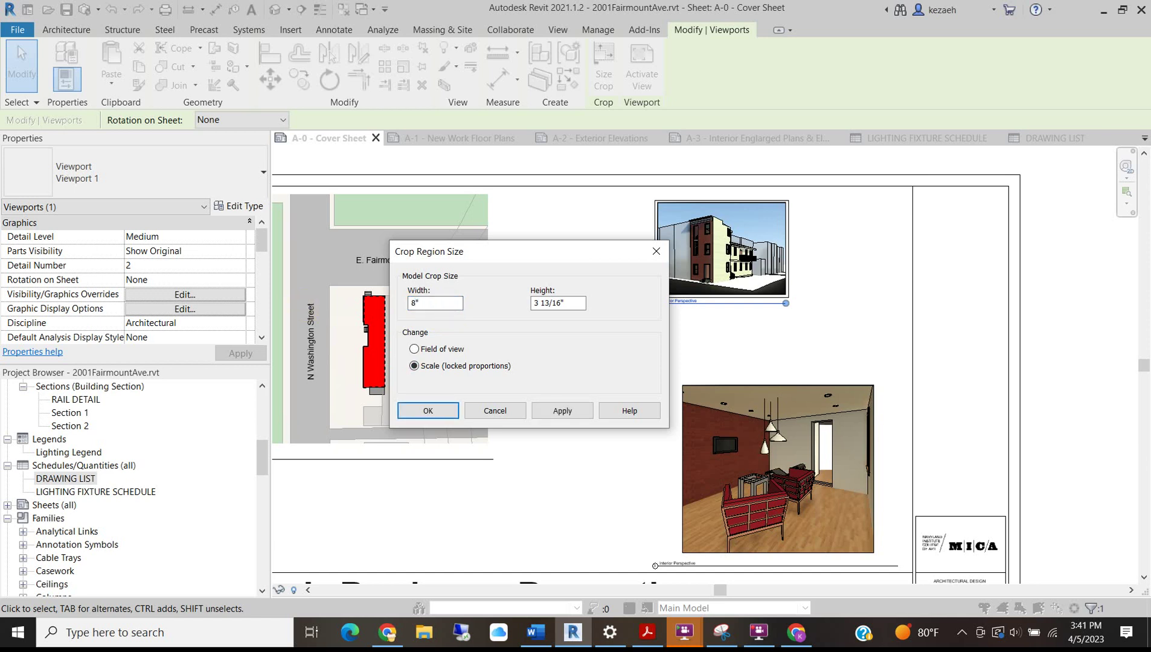
{"action": "left_click", "coordinate": [566, 417]}
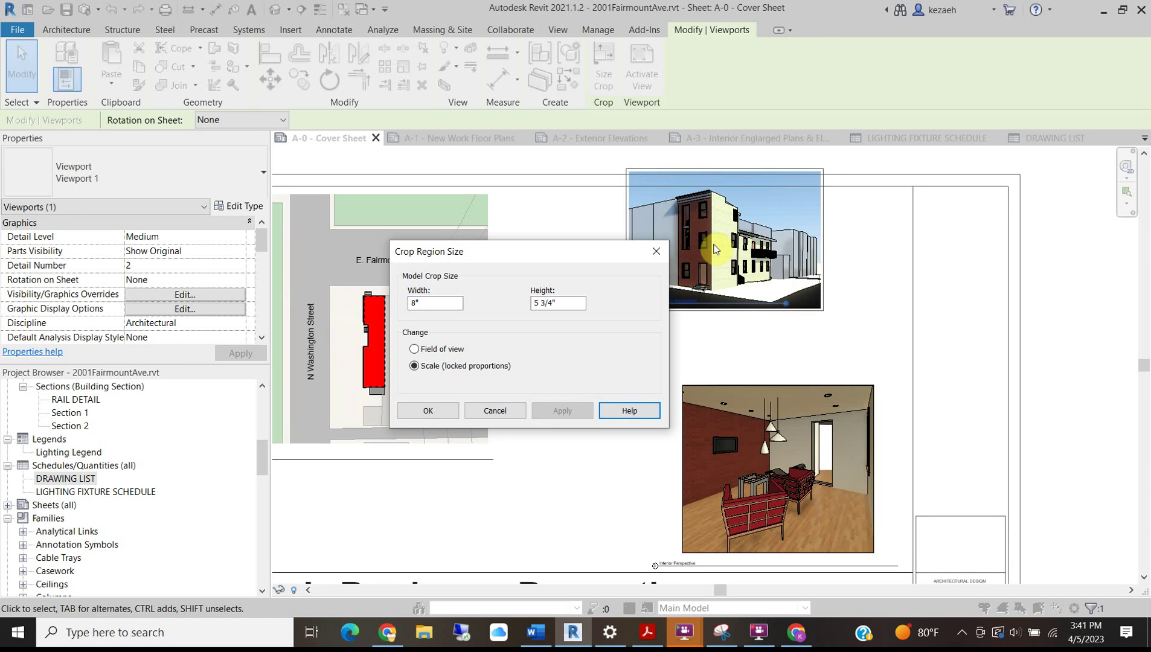
{"action": "left_click", "coordinate": [430, 411]}
{"action": "middle_click_drag", "start_coordinate": [698, 259], "coordinate": [712, 312]}
{"action": "left_click_drag", "start_coordinate": [717, 326], "coordinate": [768, 392]}
Trim the exterior perspective's left and right crop edges inward inside the activated view.
{"action": "scroll", "coordinate": [767, 397], "scroll_direction": "up", "scroll_amount": 2}
{"action": "double_click", "coordinate": [767, 396]}
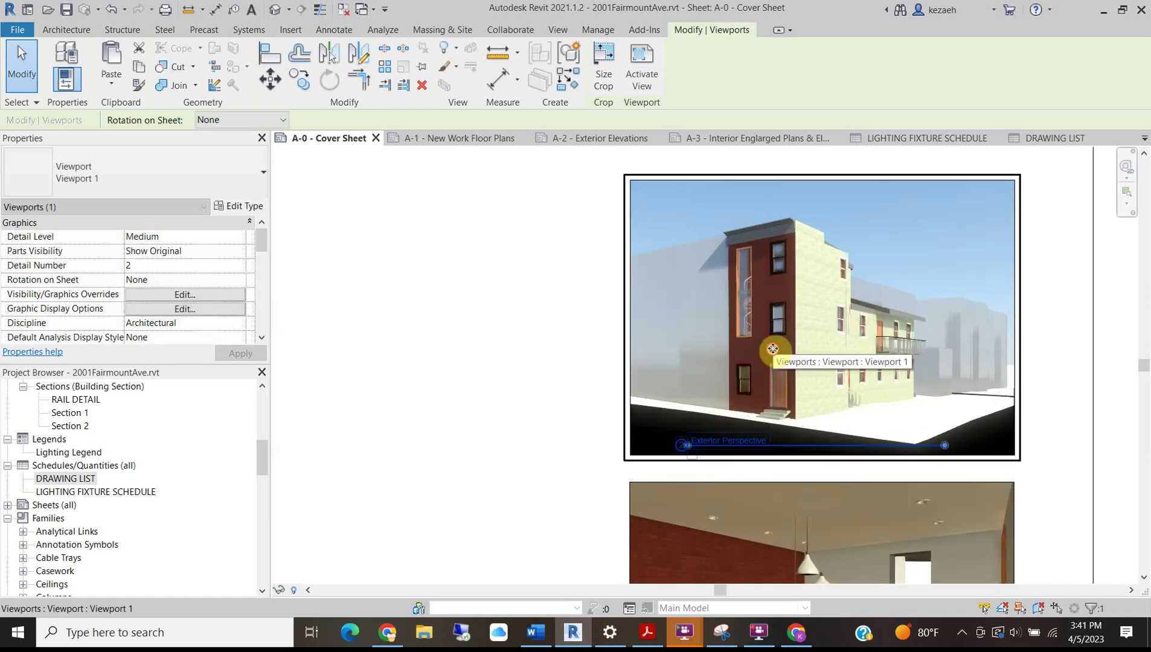
{"action": "left_click", "coordinate": [1014, 319]}
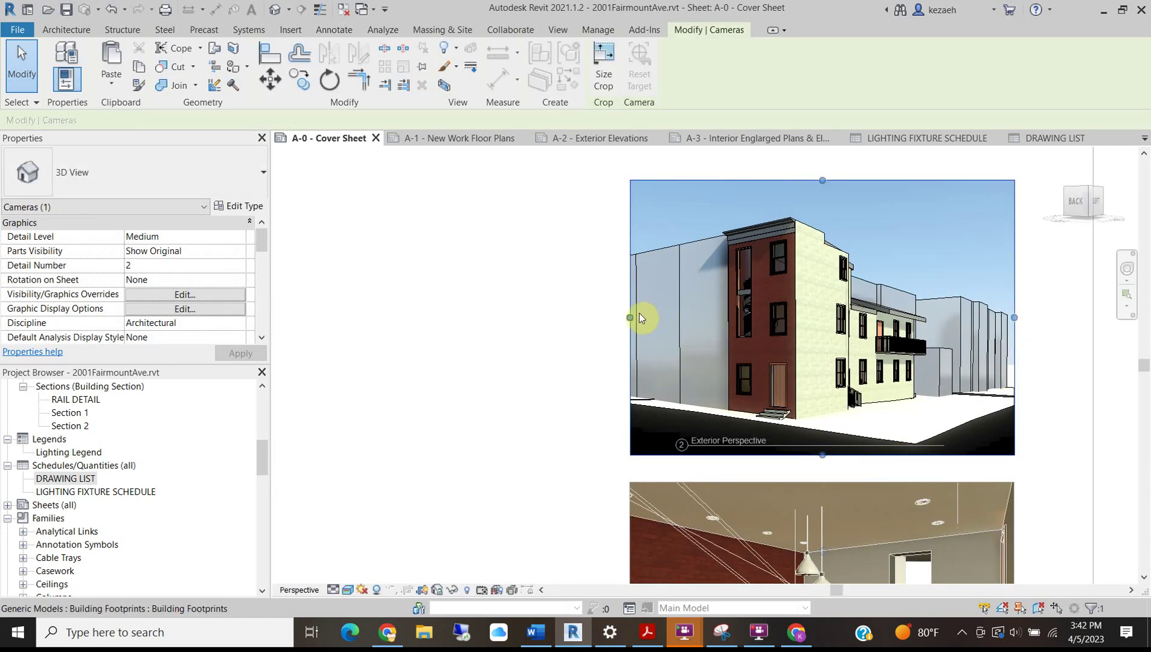
{"action": "left_click_drag", "start_coordinate": [628, 316], "coordinate": [664, 317]}
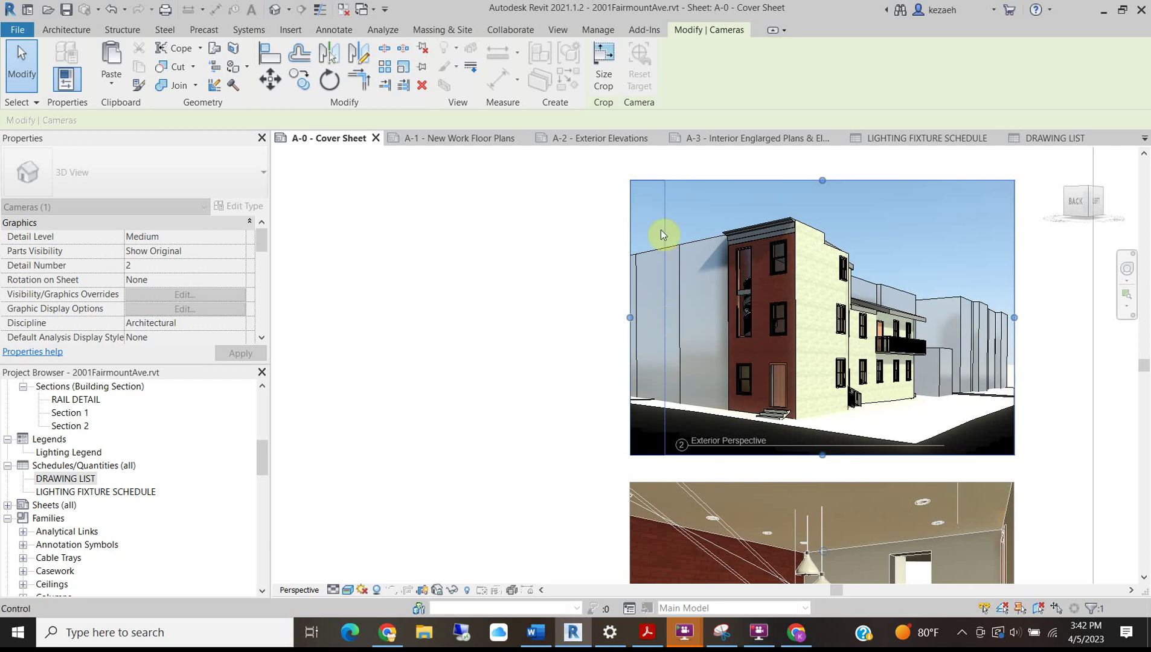
{"action": "left_click_drag", "start_coordinate": [663, 235], "coordinate": [664, 235]}
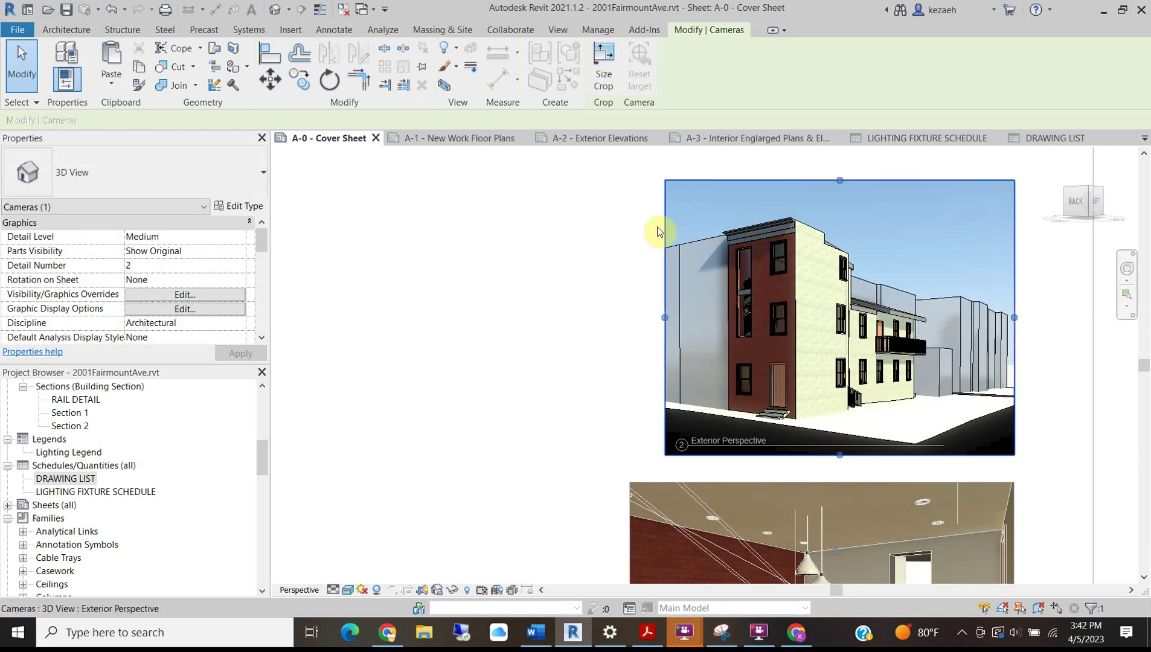
{"action": "left_click_drag", "start_coordinate": [1014, 317], "coordinate": [987, 319]}
{"action": "scroll", "coordinate": [673, 308], "scroll_direction": "down", "scroll_amount": 3}
{"action": "left_click", "coordinate": [604, 257]}
{"action": "double_click", "coordinate": [517, 203]}
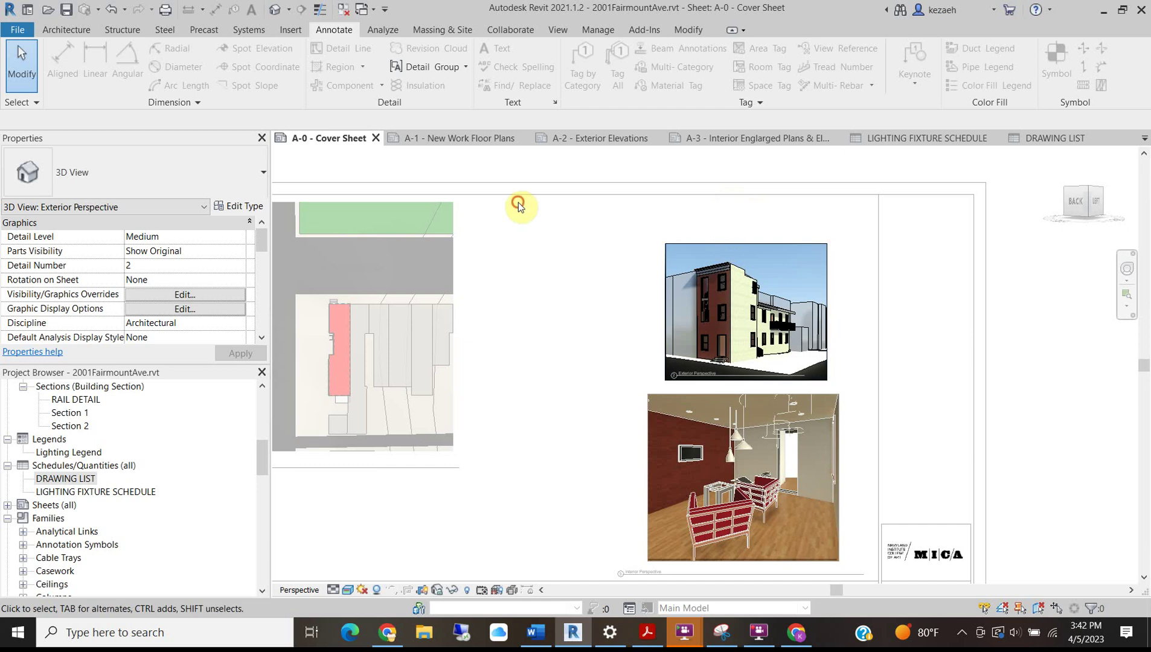
Resize the exterior perspective crop to 8 inches wide.
{"action": "left_click", "coordinate": [677, 247]}
{"action": "left_click", "coordinate": [603, 67]}
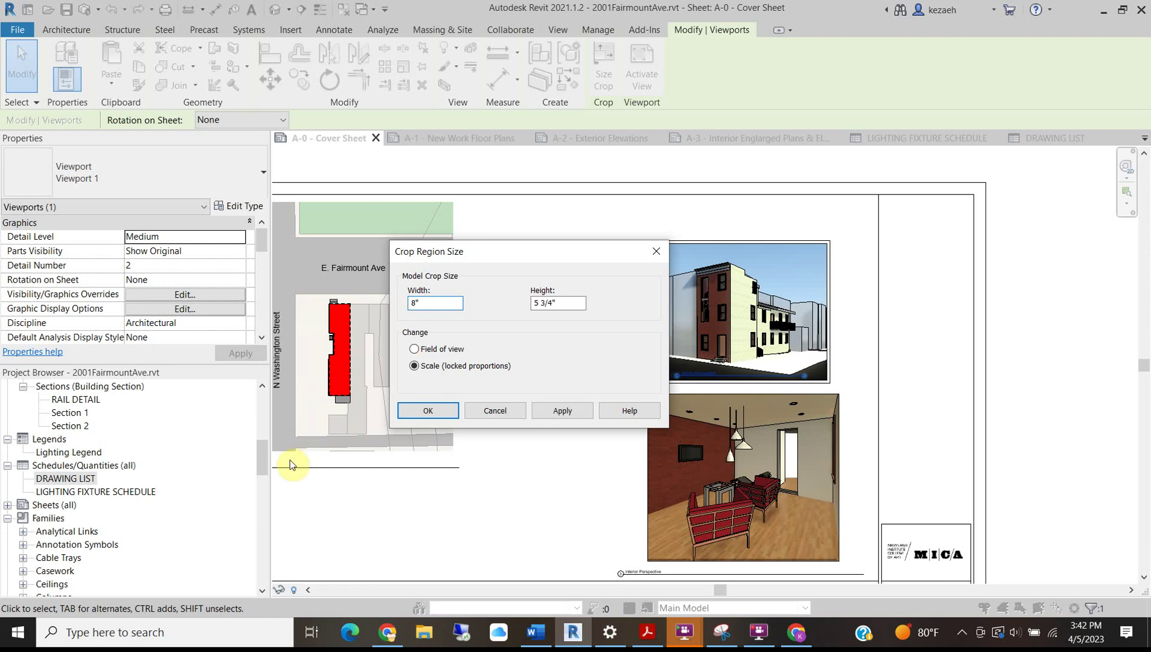
{"action": "type", "text": "8\""}
{"action": "left_click", "coordinate": [398, 411]}
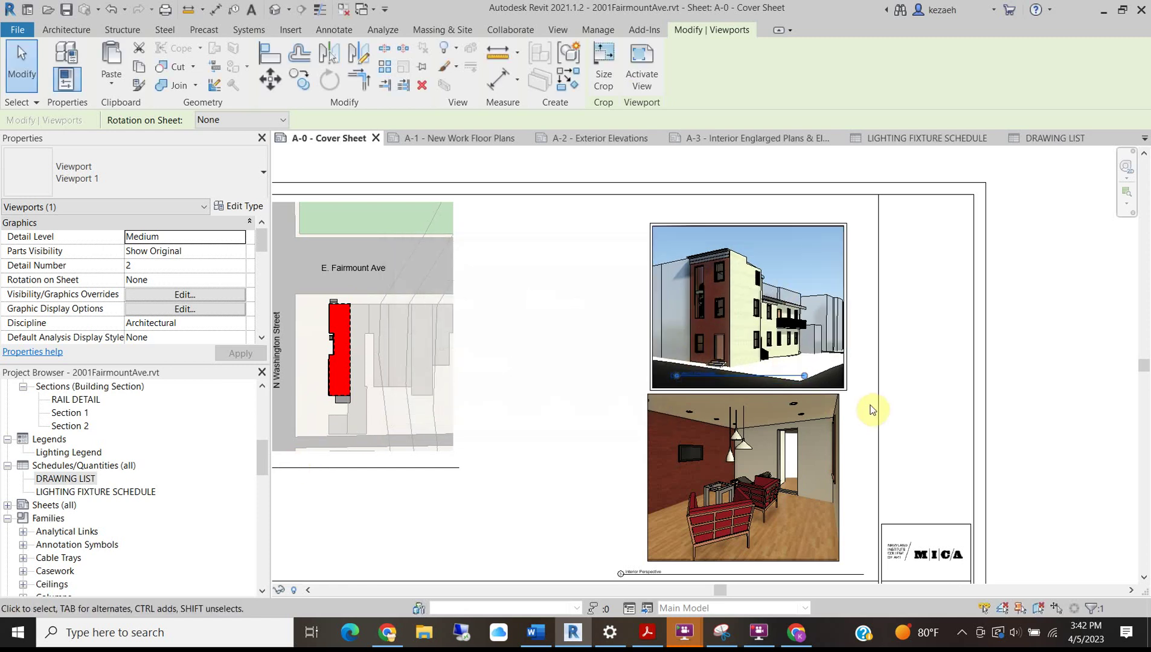
{"action": "left_click", "coordinate": [867, 414]}
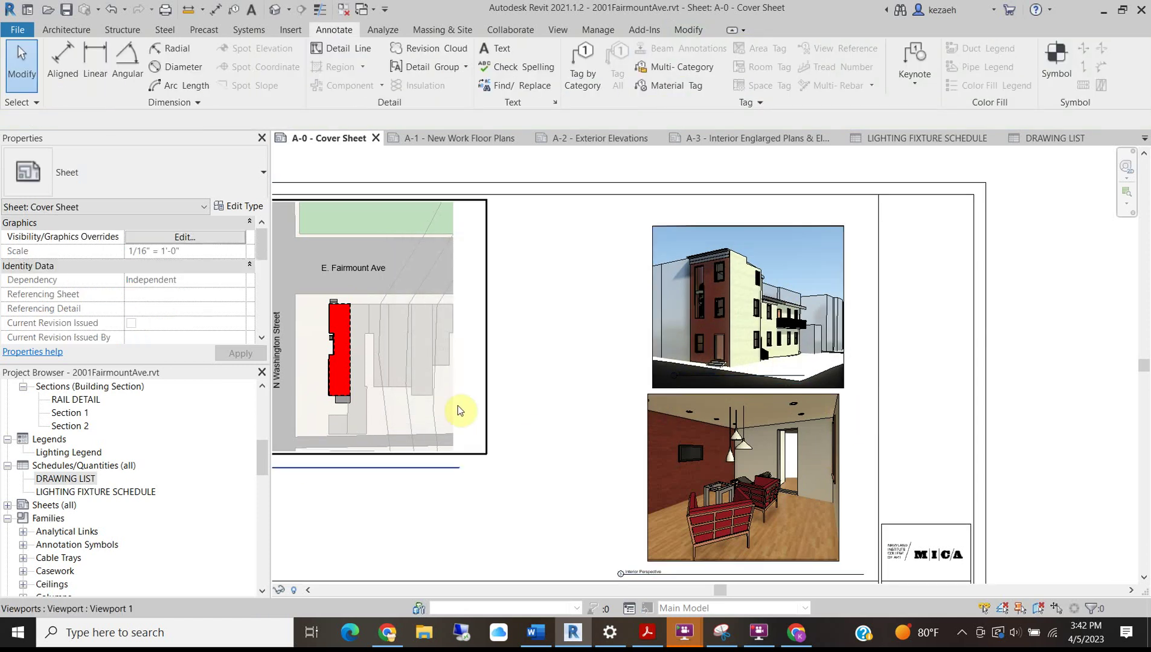
Cancel a stray detail line and align the exterior viewport above the interior view.
{"action": "key", "text": "d"}
{"action": "key", "text": "l"}
{"action": "left_click", "coordinate": [840, 484]}
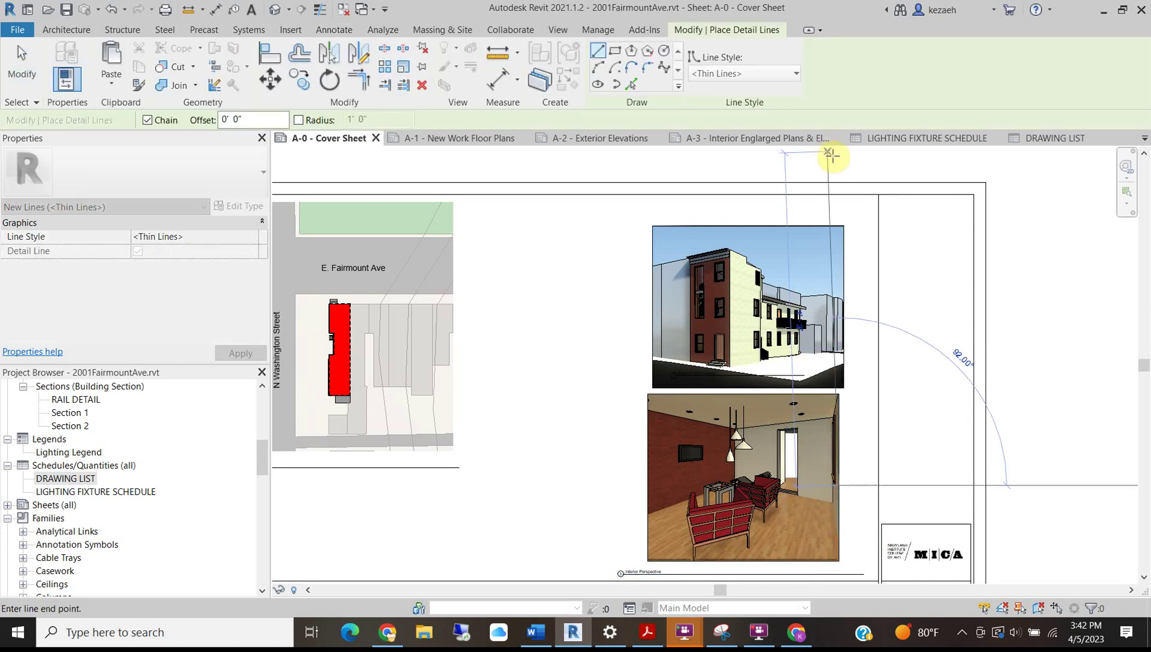
{"action": "key", "text": "Escape"}
{"action": "key", "text": "Escape"}
{"action": "scroll", "coordinate": [806, 224], "scroll_direction": "up", "scroll_amount": 3}
{"action": "left_click", "coordinate": [794, 186]}
{"action": "left_click_drag", "start_coordinate": [794, 185], "coordinate": [796, 187]}
{"action": "scroll", "coordinate": [858, 187], "scroll_direction": "up", "scroll_amount": 4}
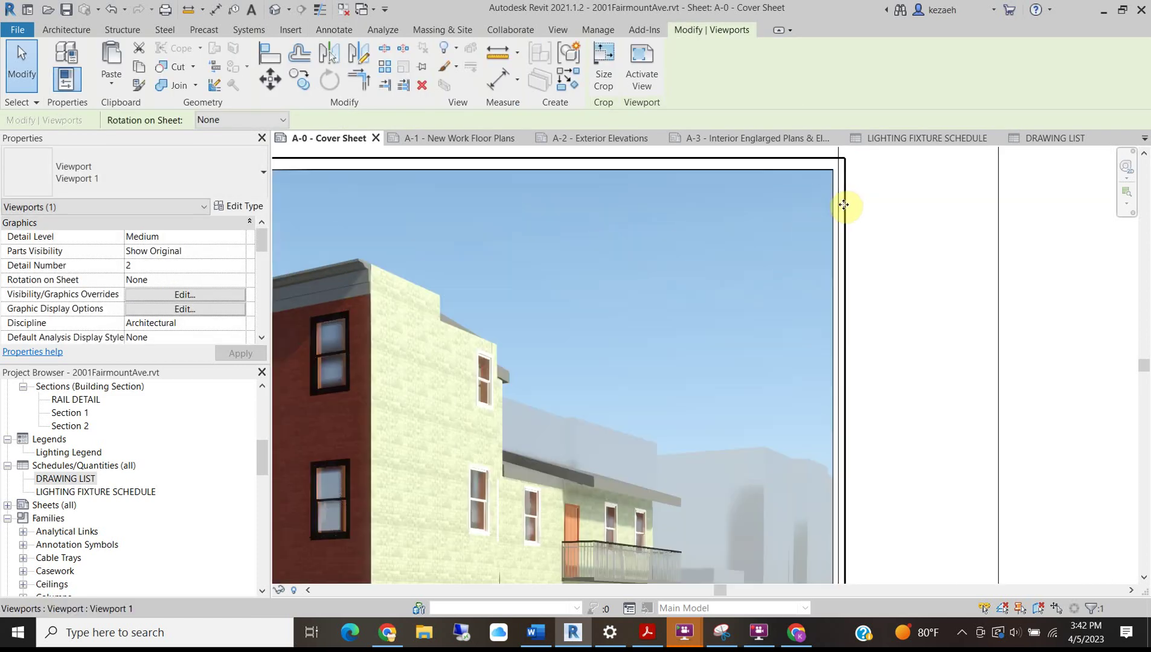
{"action": "scroll", "coordinate": [846, 181], "scroll_direction": "up", "scroll_amount": 5}
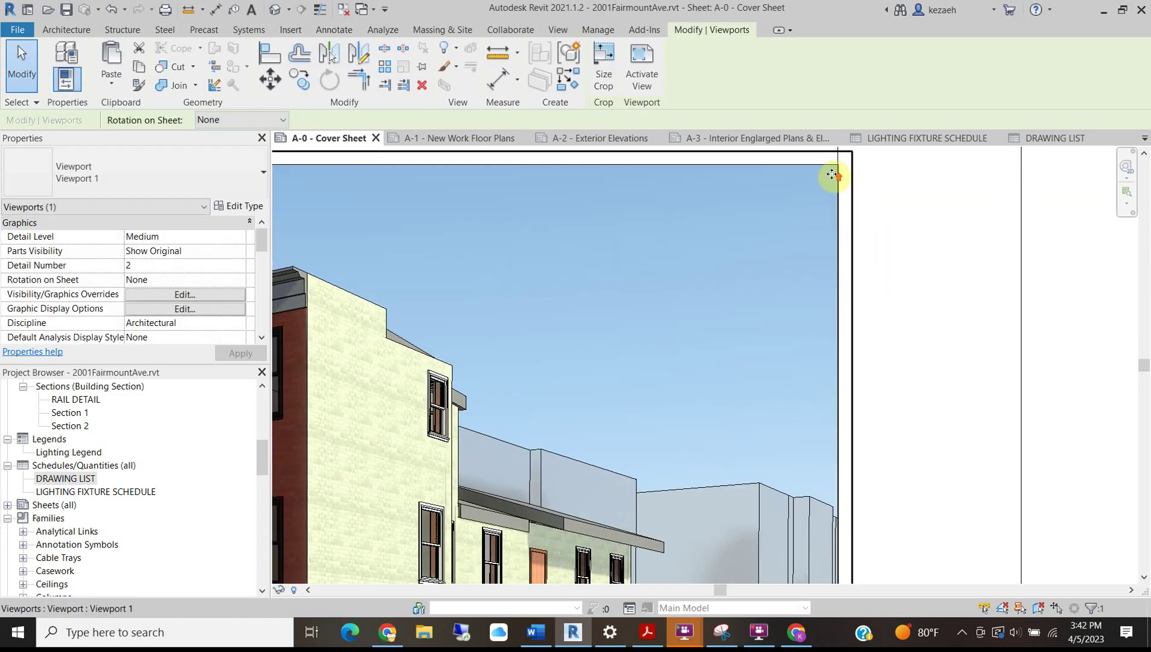
{"action": "scroll", "coordinate": [857, 194], "scroll_direction": "down", "scroll_amount": 7}
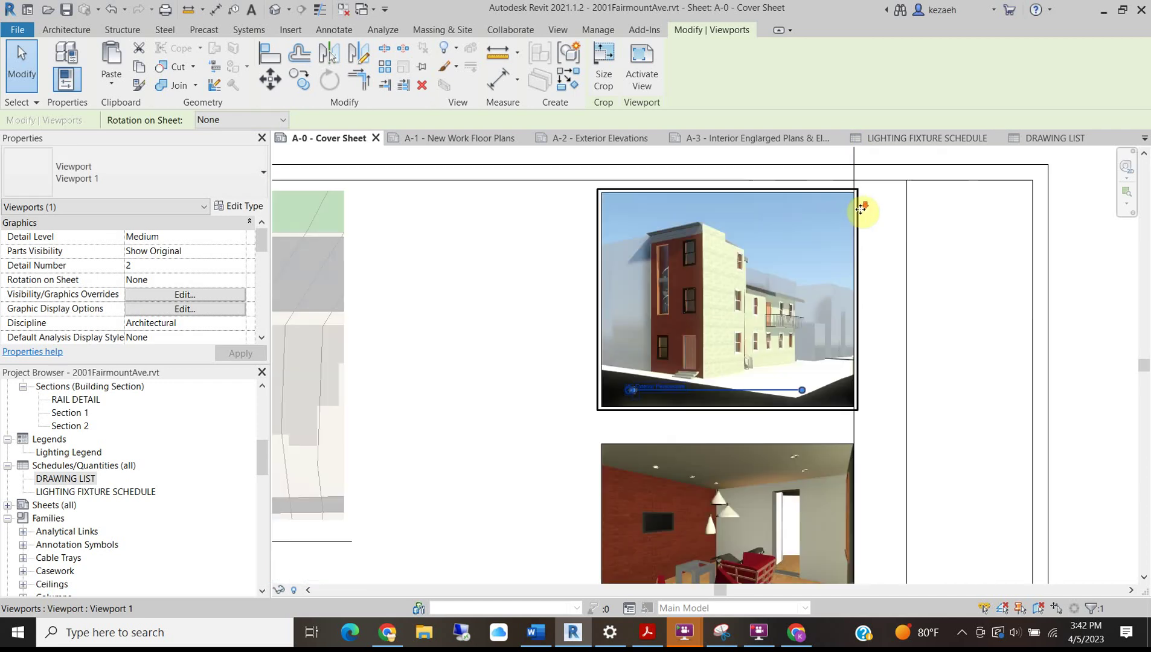
{"action": "key", "text": "Escape"}
{"action": "left_click", "coordinate": [860, 177]}
{"action": "key", "text": "Escape"}
Move the Exterior Perspective title directly beneath its viewport.
{"action": "left_click", "coordinate": [770, 245]}
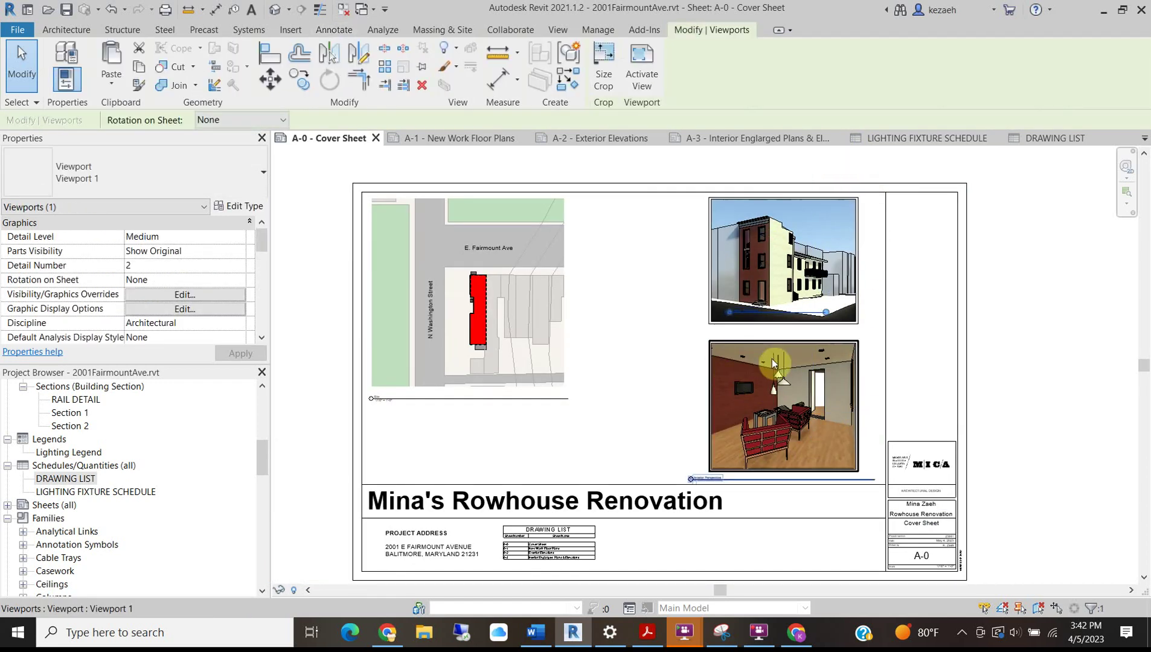
{"action": "scroll", "coordinate": [745, 317], "scroll_direction": "up", "scroll_amount": 3}
{"action": "left_click", "coordinate": [662, 327]}
{"action": "left_click_drag", "start_coordinate": [724, 316], "coordinate": [721, 343]}
{"action": "scroll", "coordinate": [722, 343], "scroll_direction": "down", "scroll_amount": 3}
{"action": "scroll", "coordinate": [725, 470], "scroll_direction": "up", "scroll_amount": 3}
{"action": "left_click", "coordinate": [711, 509]}
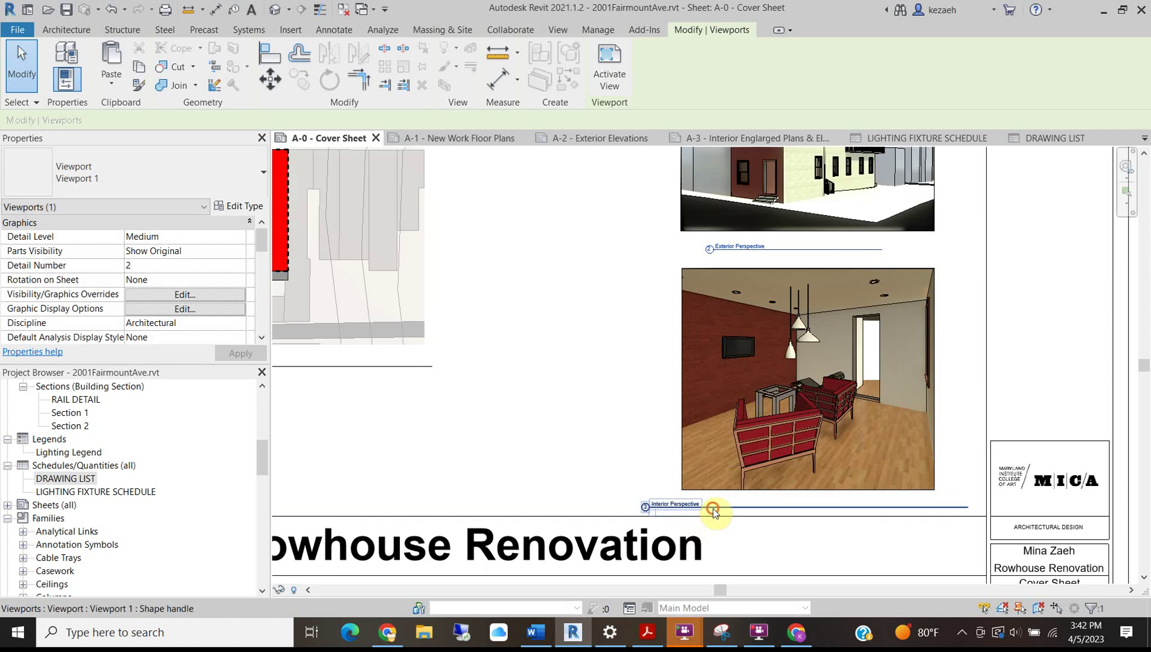
Align the Exterior and Interior Perspective titles and make their title lines equal length.
{"action": "left_click_drag", "start_coordinate": [713, 507], "coordinate": [749, 505]}
{"action": "left_click_drag", "start_coordinate": [737, 249], "coordinate": [710, 249]}
{"action": "left_click", "coordinate": [925, 560]}
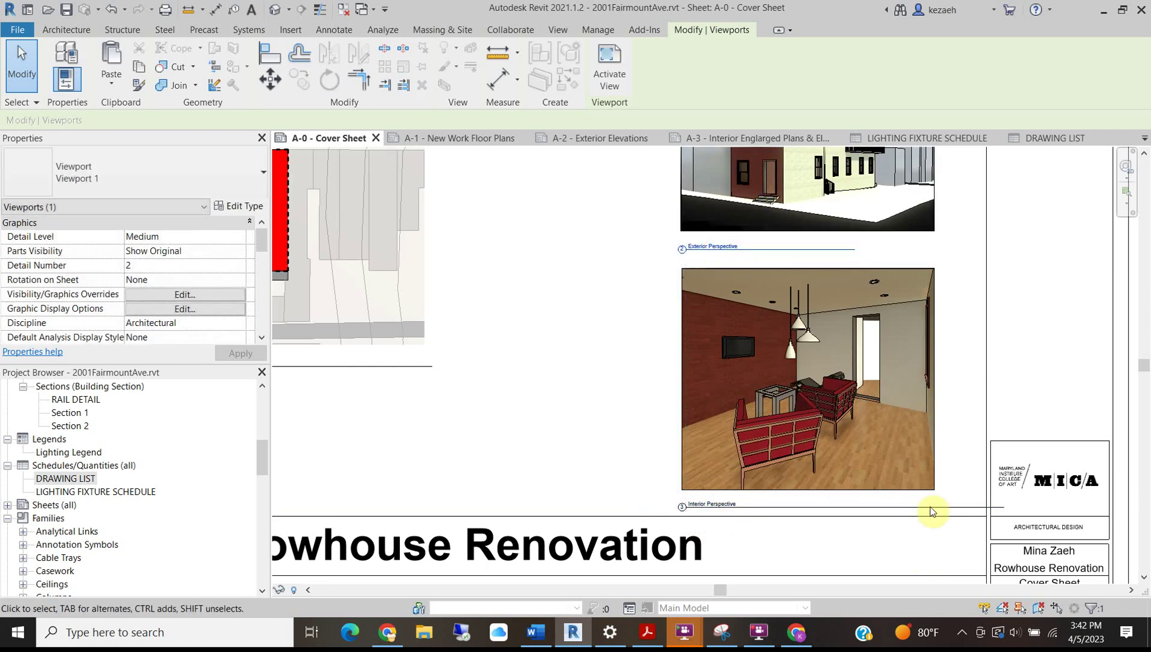
{"action": "left_click", "coordinate": [925, 476]}
{"action": "left_click_drag", "start_coordinate": [935, 518], "coordinate": [939, 518]}
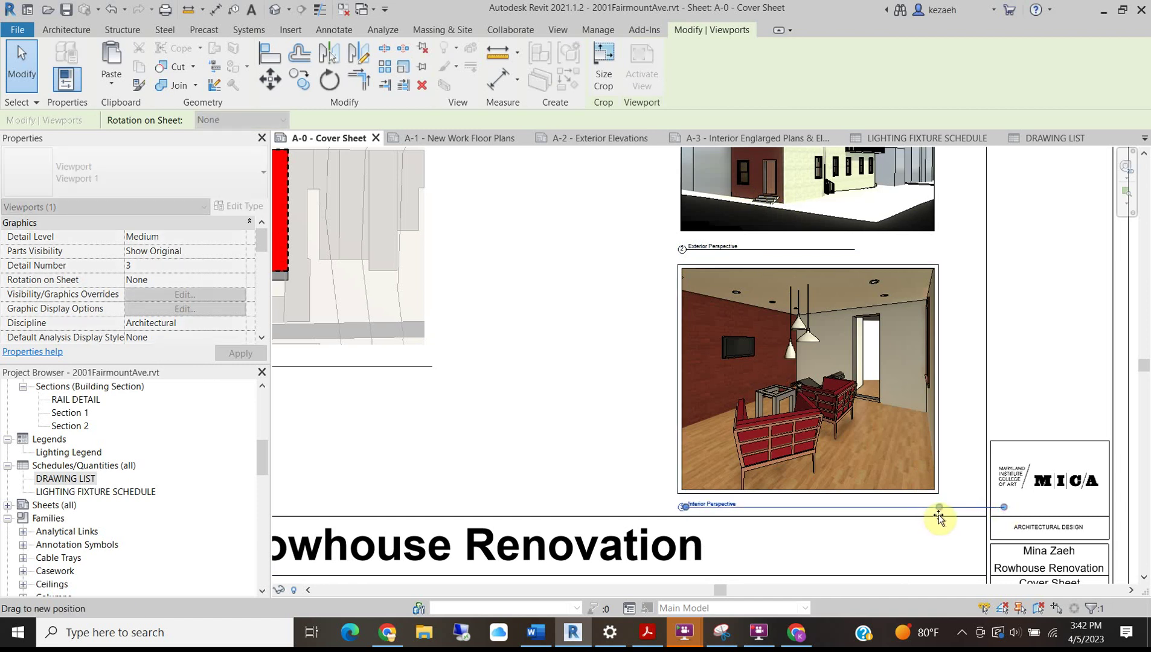
{"action": "left_click", "coordinate": [852, 249]}
{"action": "left_click_drag", "start_coordinate": [855, 248], "coordinate": [937, 255]}
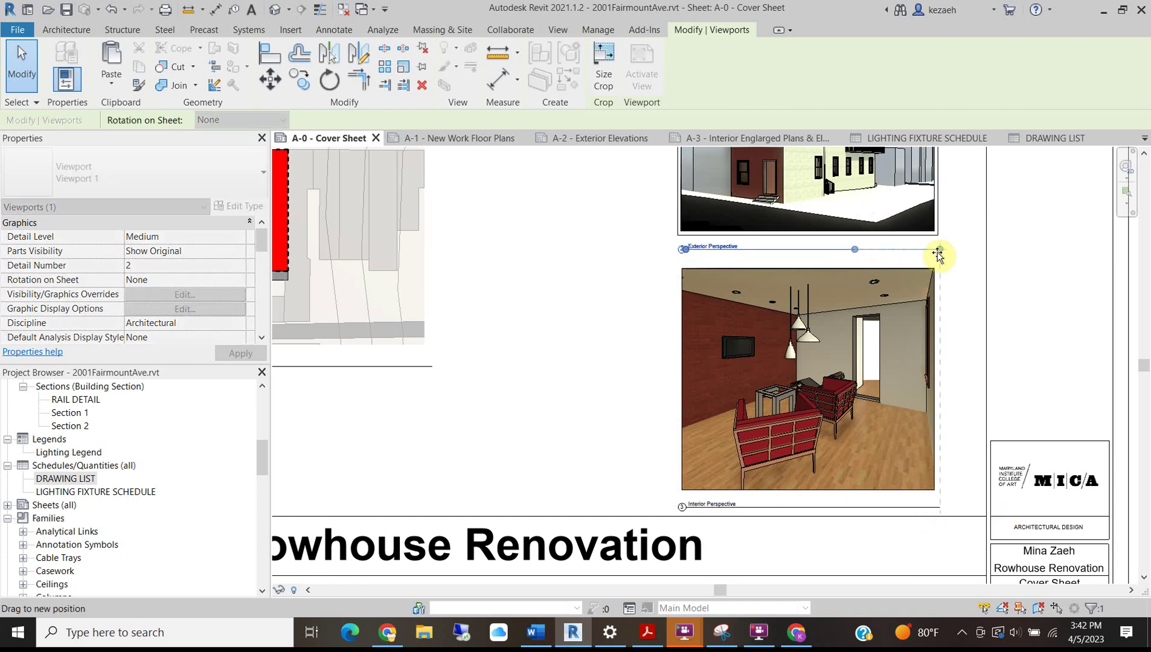
{"action": "left_click", "coordinate": [972, 278]}
Shift both perspective viewports slightly to the right together.
{"action": "scroll", "coordinate": [853, 310], "scroll_direction": "down", "scroll_amount": 5}
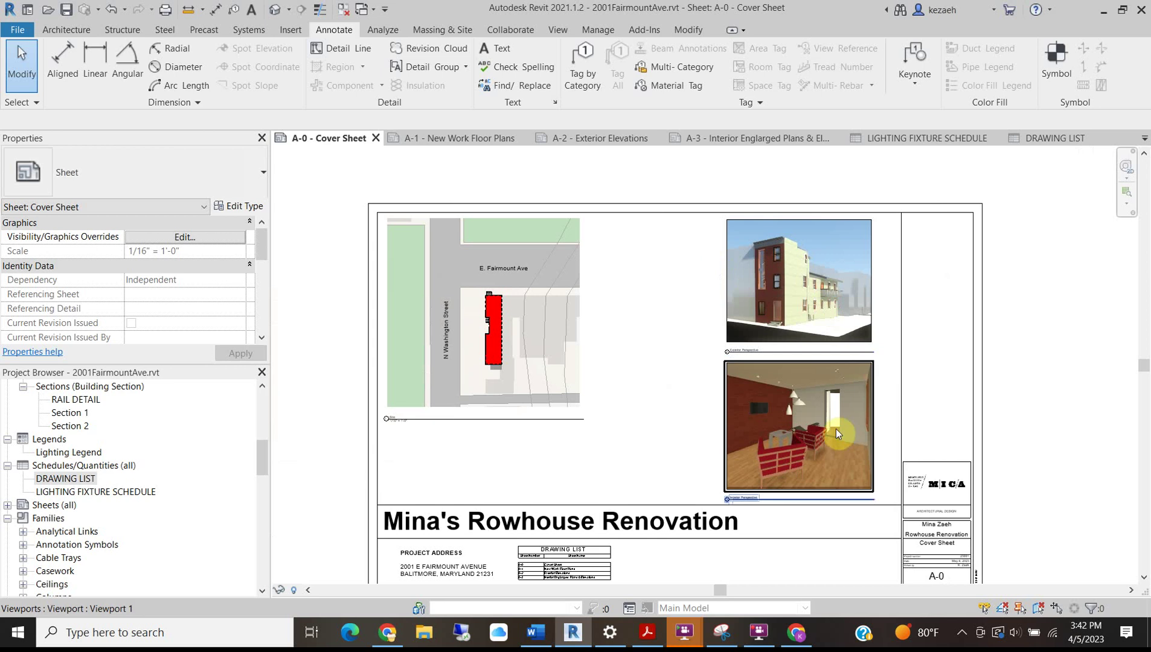
{"action": "left_click", "coordinate": [776, 333], "text": "ctrl"}
{"action": "left_click_drag", "start_coordinate": [775, 334], "coordinate": [788, 335]}
{"action": "left_click", "coordinate": [609, 311]}
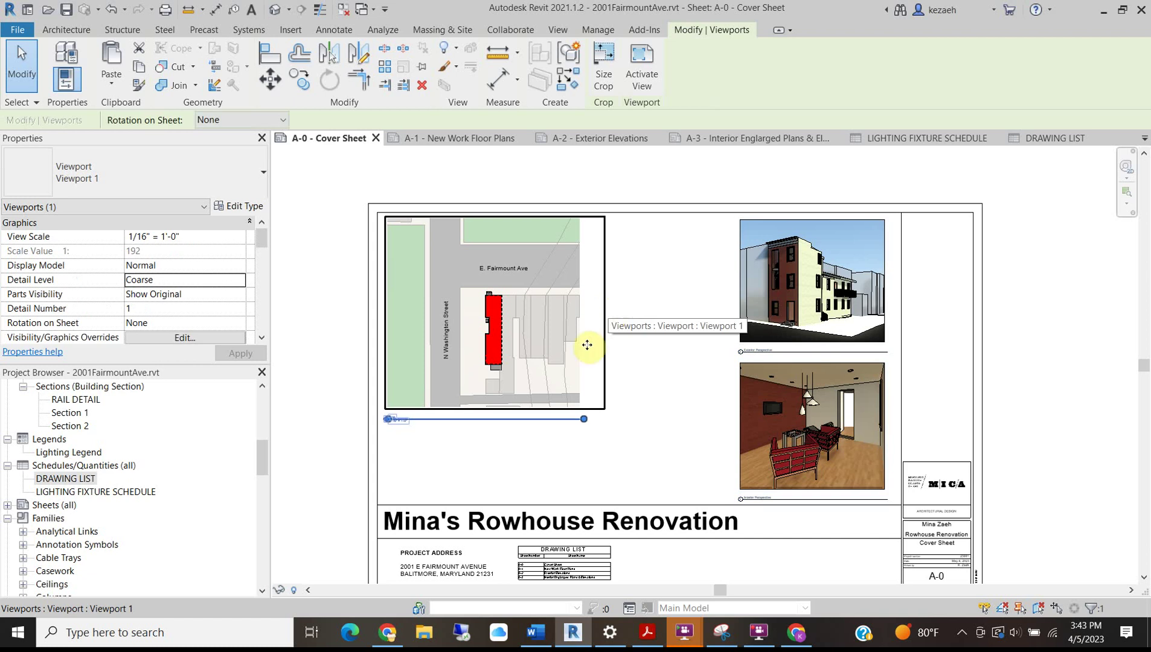
{"action": "left_click", "coordinate": [465, 457]}
{"action": "scroll", "coordinate": [440, 348], "scroll_direction": "down", "scroll_amount": 3}
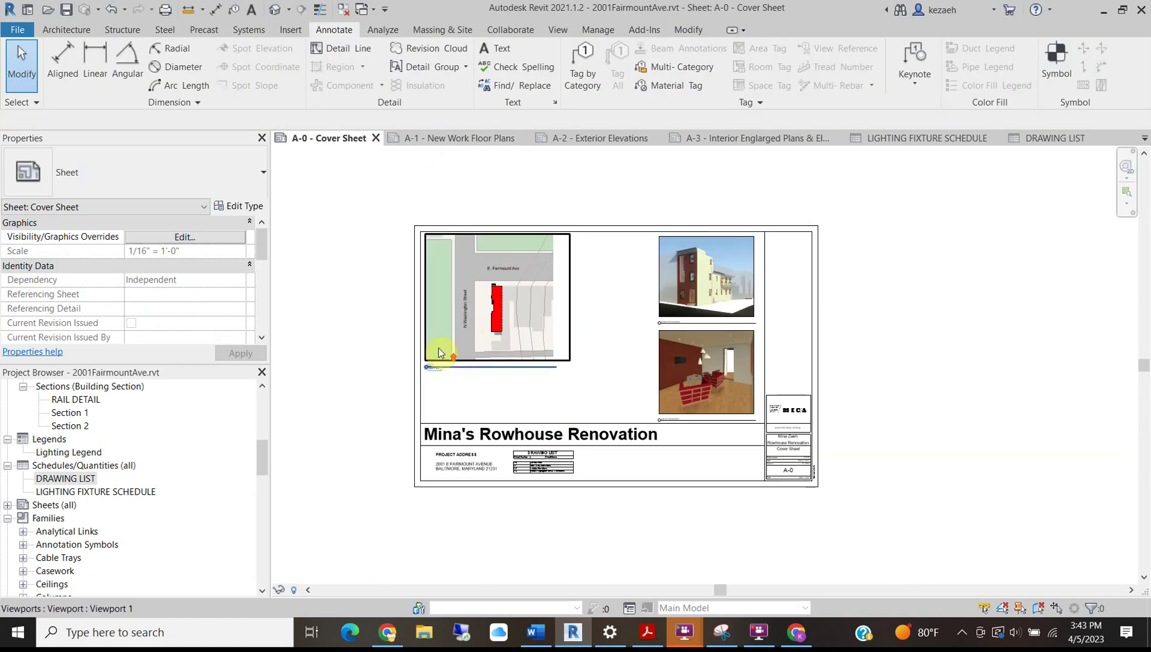
{"action": "scroll", "coordinate": [445, 358], "scroll_direction": "up", "scroll_amount": 3}
{"action": "scroll", "coordinate": [446, 358], "scroll_direction": "down", "scroll_amount": 2}
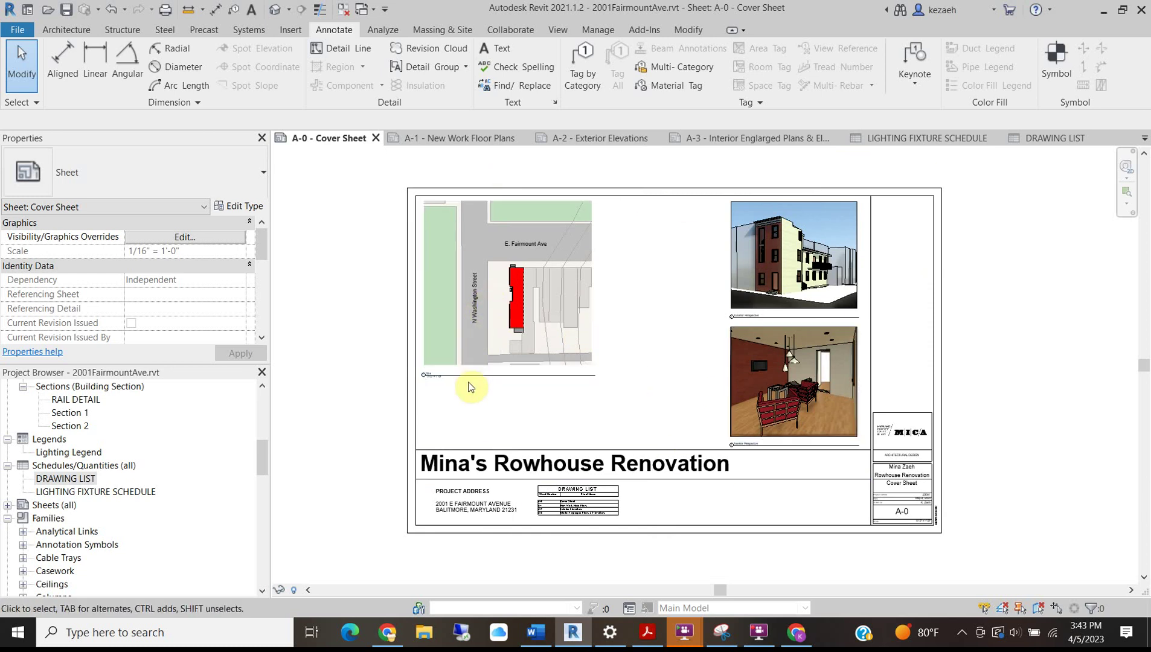
Expand the site plan crop down, right, up and left, then place the viewport top-left.
{"action": "double_click", "coordinate": [461, 296]}
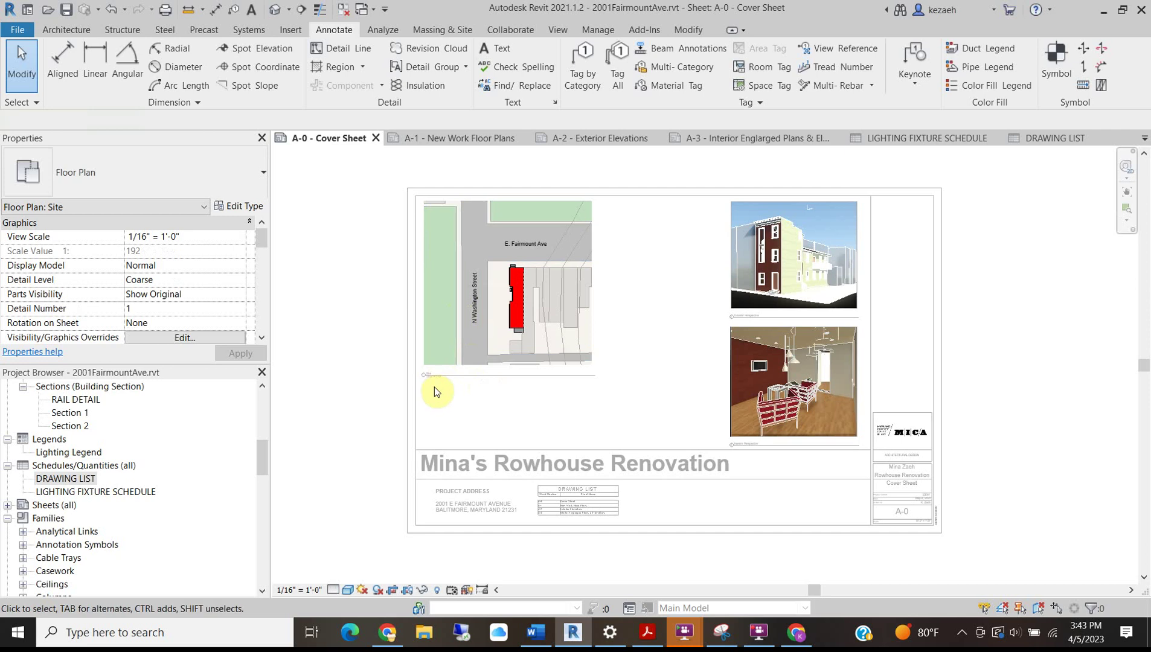
{"action": "left_click", "coordinate": [542, 366]}
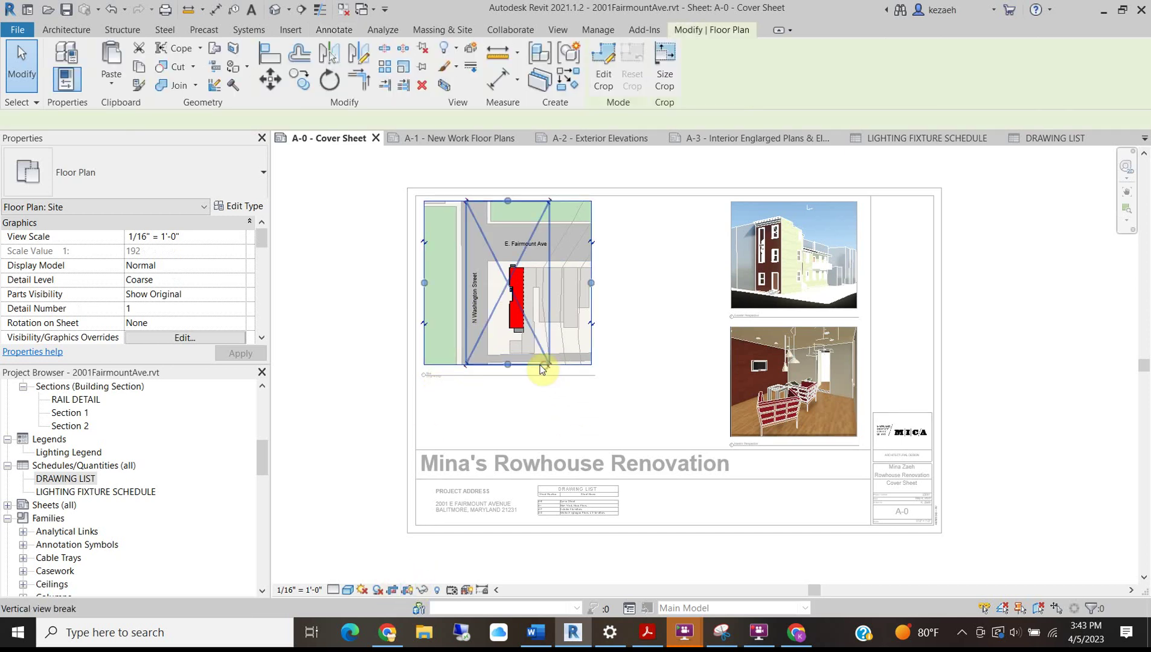
{"action": "left_click_drag", "start_coordinate": [502, 388], "coordinate": [504, 427]}
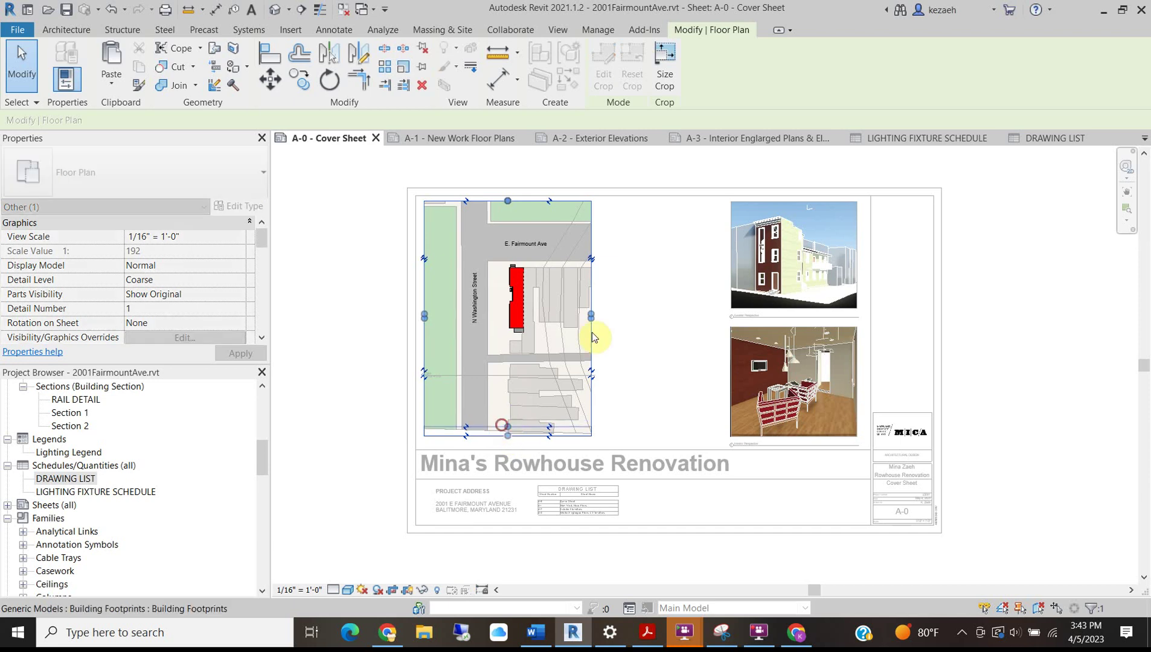
{"action": "left_click_drag", "start_coordinate": [591, 317], "coordinate": [690, 315]}
{"action": "left_click_drag", "start_coordinate": [557, 201], "coordinate": [557, 177]}
{"action": "left_click_drag", "start_coordinate": [426, 304], "coordinate": [385, 301]}
{"action": "mouse_move", "coordinate": [537, 178]}
{"action": "left_mouse_down"}
{"action": "mouse_move", "coordinate": [535, 147]}
{"action": "mouse_move", "coordinate": [542, 159]}
{"action": "left_mouse_up"}
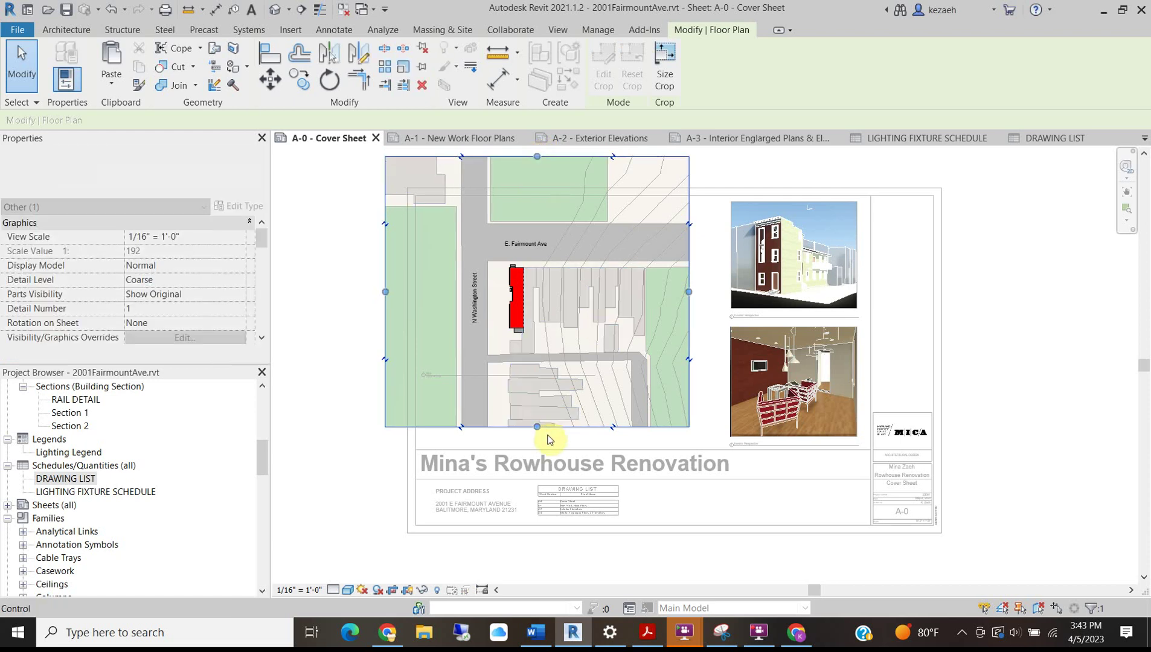
{"action": "left_click_drag", "start_coordinate": [537, 427], "coordinate": [538, 403]}
{"action": "double_click", "coordinate": [313, 291]}
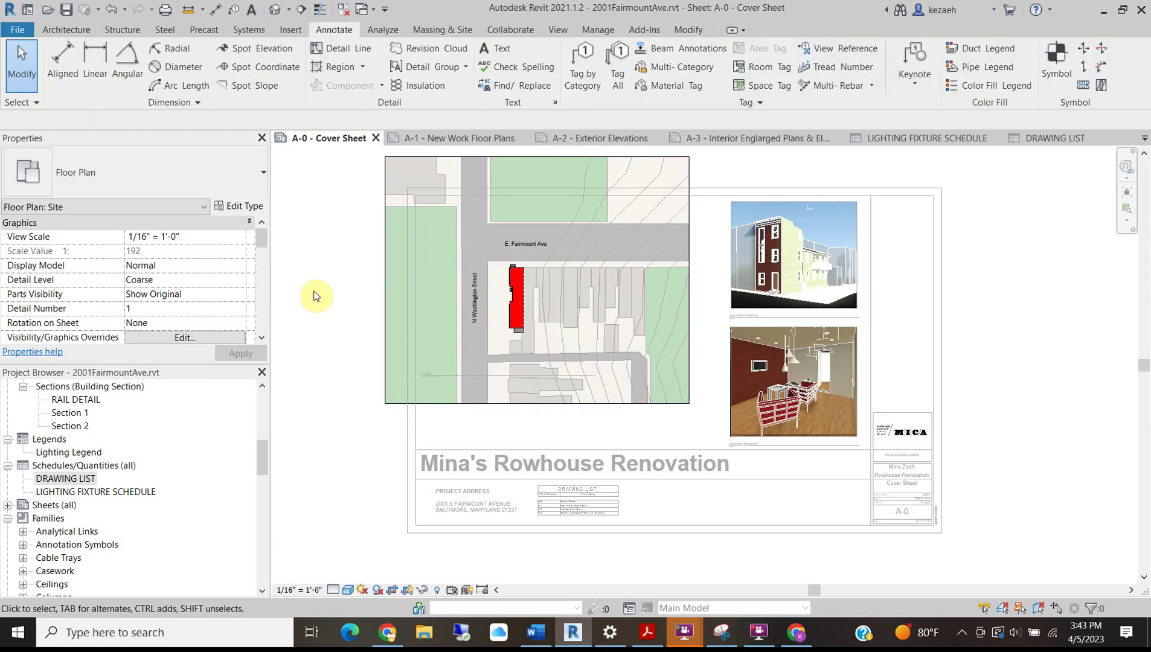
{"action": "left_click_drag", "start_coordinate": [439, 285], "coordinate": [476, 320]}
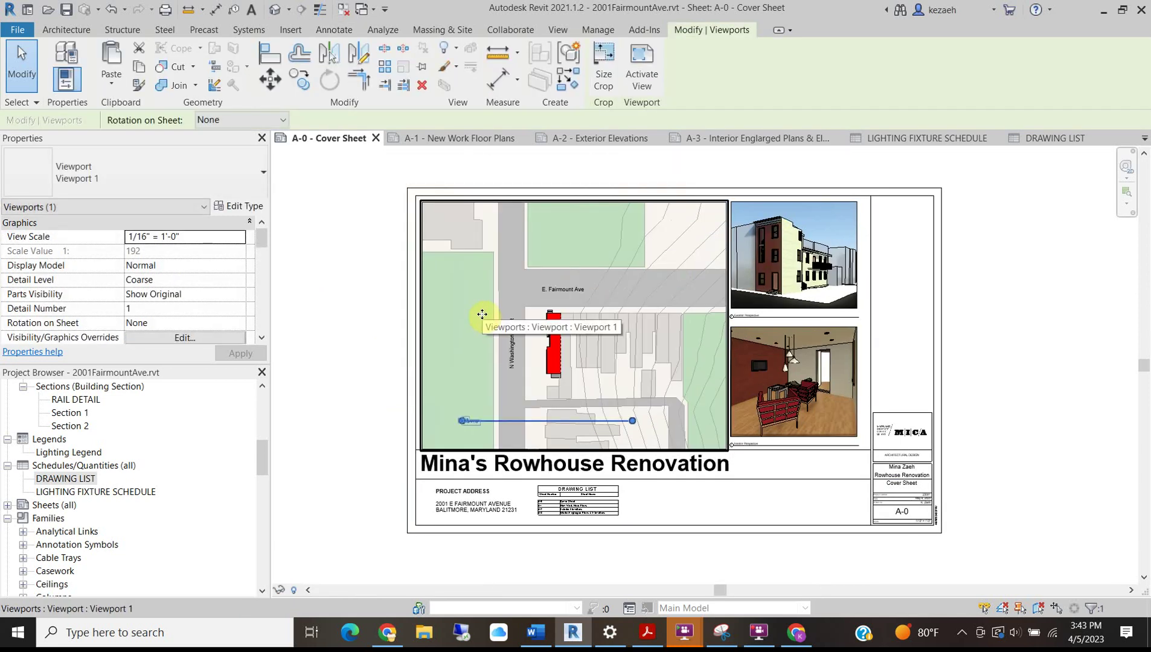
Pull the site plan's left, right and bottom crop edges slightly inward.
{"action": "double_click", "coordinate": [601, 333]}
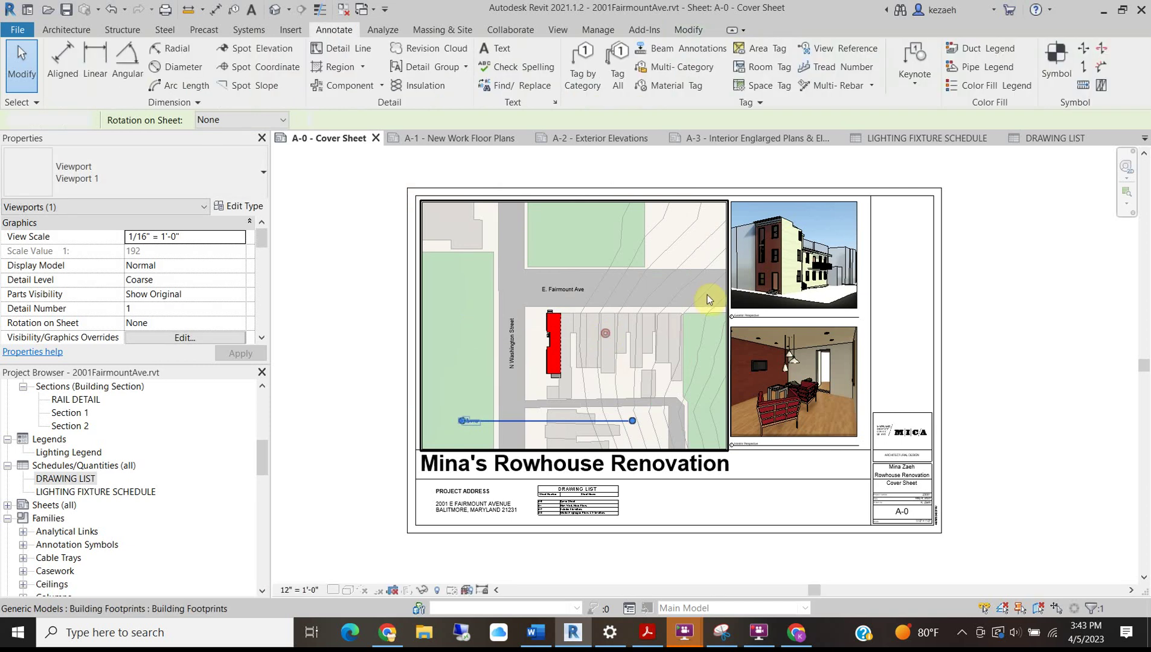
{"action": "left_click", "coordinate": [727, 316]}
{"action": "left_click_drag", "start_coordinate": [426, 327], "coordinate": [431, 325]}
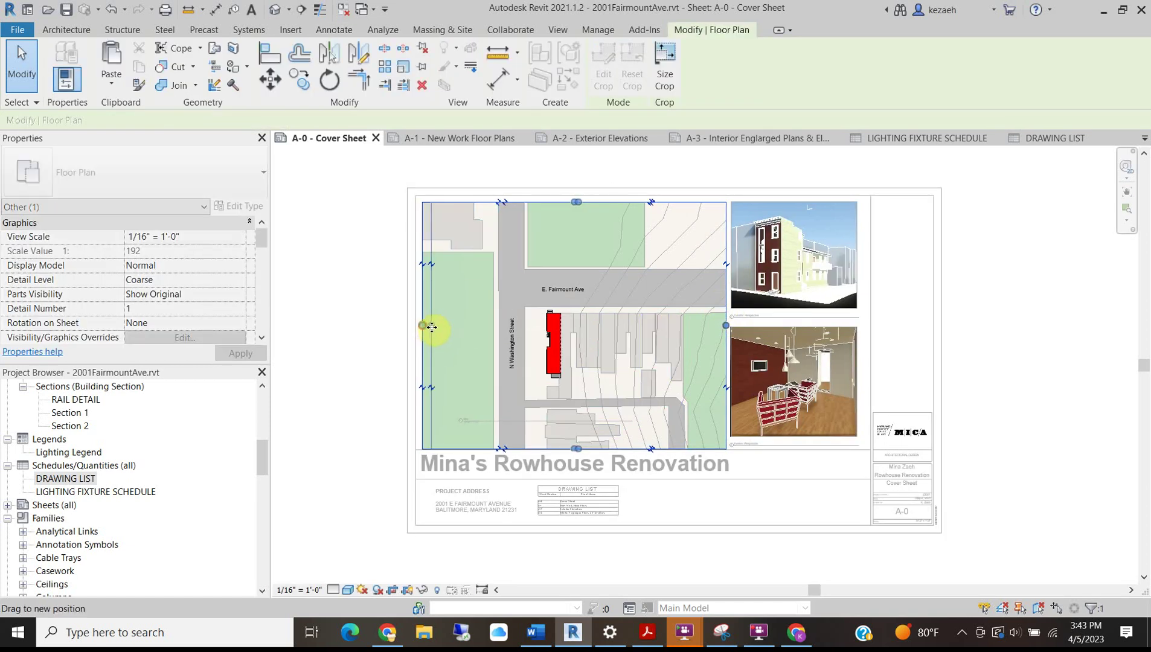
{"action": "left_click_drag", "start_coordinate": [726, 325], "coordinate": [714, 326]}
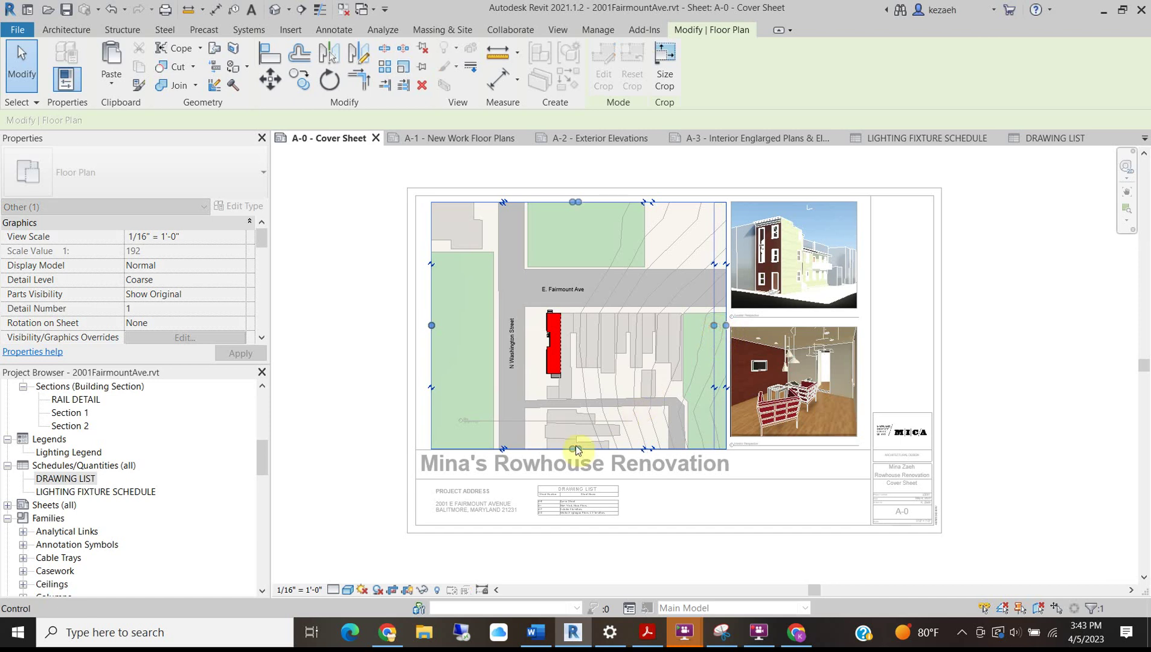
{"action": "left_click_drag", "start_coordinate": [572, 452], "coordinate": [573, 436]}
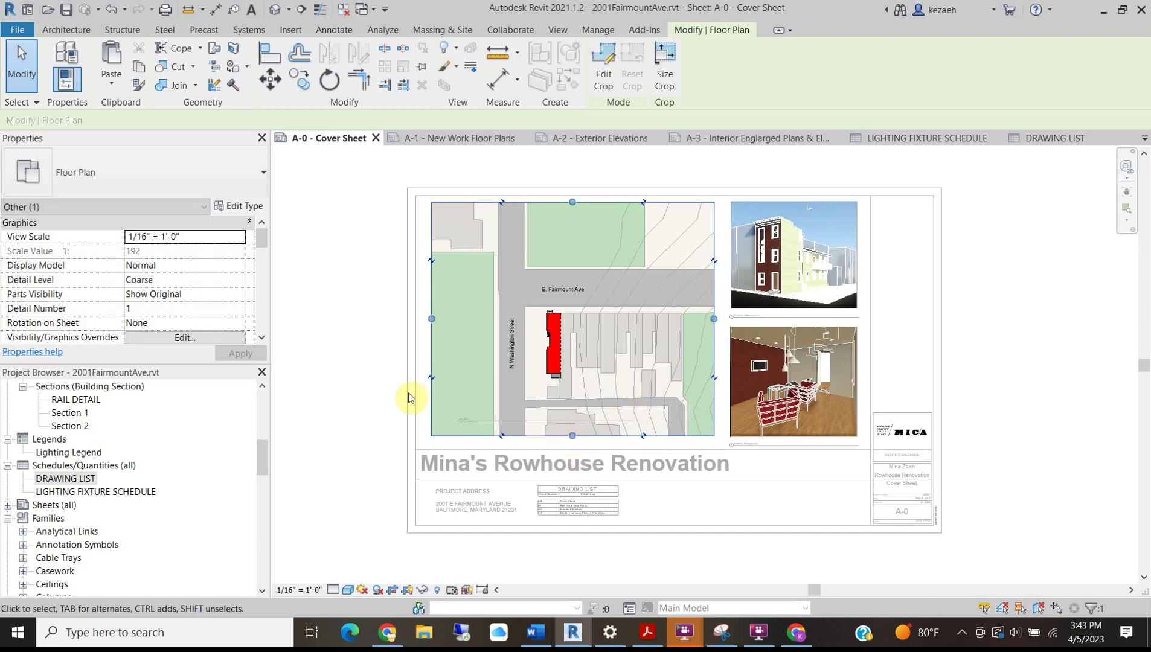
{"action": "left_click", "coordinate": [372, 258]}
Lower and lengthen the site plan's title line, then save the project.
{"action": "left_click_drag", "start_coordinate": [491, 419], "coordinate": [457, 445]}
{"action": "left_click", "coordinate": [381, 375]}
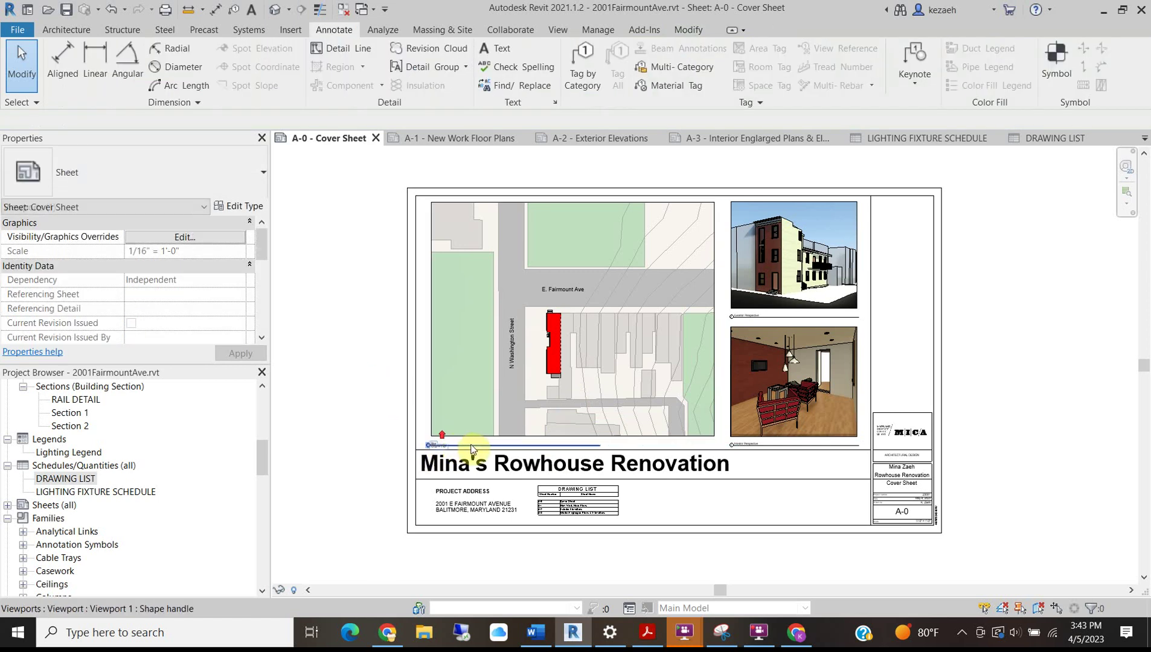
{"action": "scroll", "coordinate": [442, 436], "scroll_direction": "up", "scroll_amount": 3}
{"action": "left_click", "coordinate": [489, 448]}
{"action": "scroll", "coordinate": [475, 426], "scroll_direction": "down", "scroll_amount": 5}
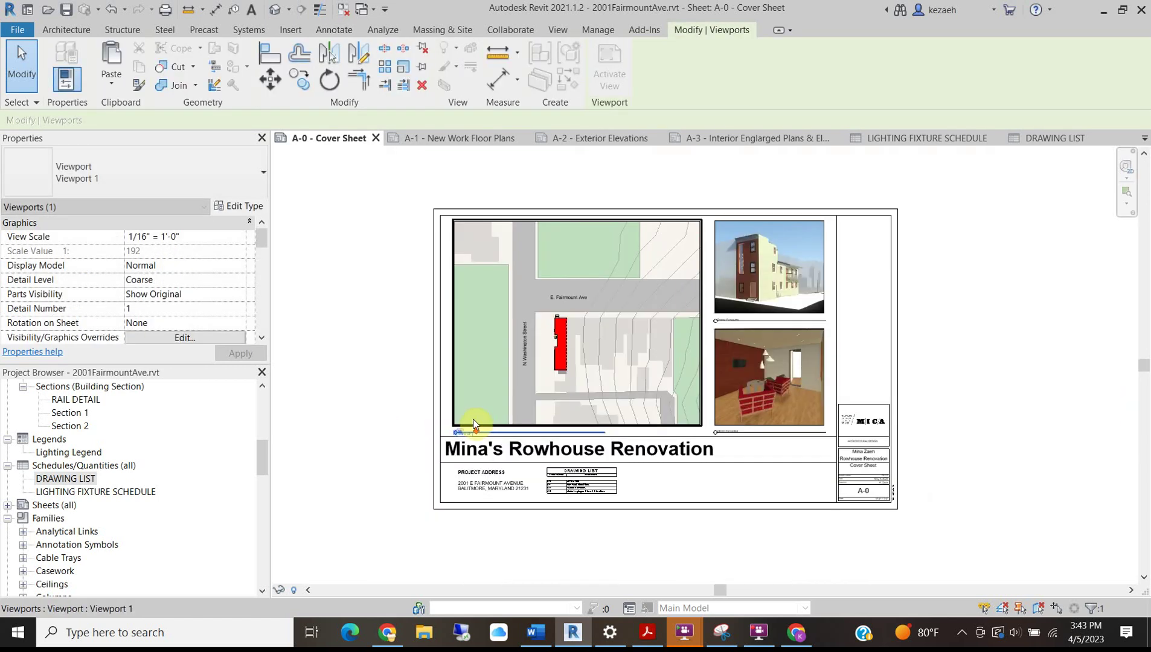
{"action": "left_click", "coordinate": [626, 234]}
{"action": "scroll", "coordinate": [591, 498], "scroll_direction": "up", "scroll_amount": 3}
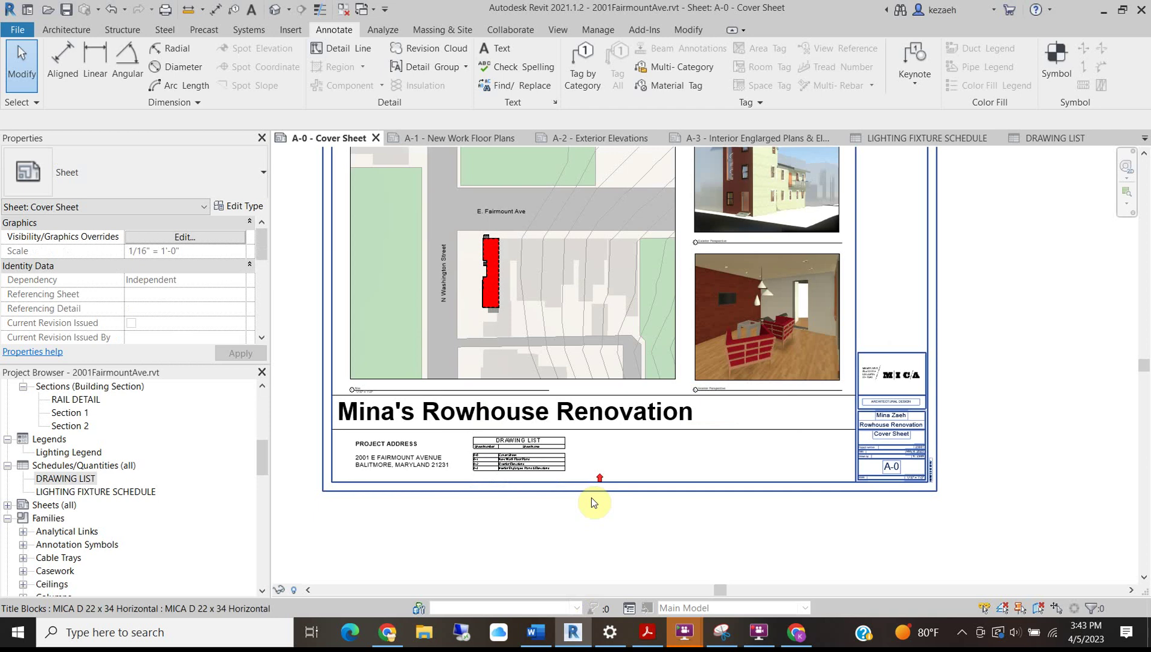
{"action": "left_click", "coordinate": [538, 380]}
{"action": "left_click_drag", "start_coordinate": [549, 390], "coordinate": [674, 390]}
{"action": "left_click", "coordinate": [642, 523]}
{"action": "scroll", "coordinate": [746, 441], "scroll_direction": "down", "scroll_amount": 3}
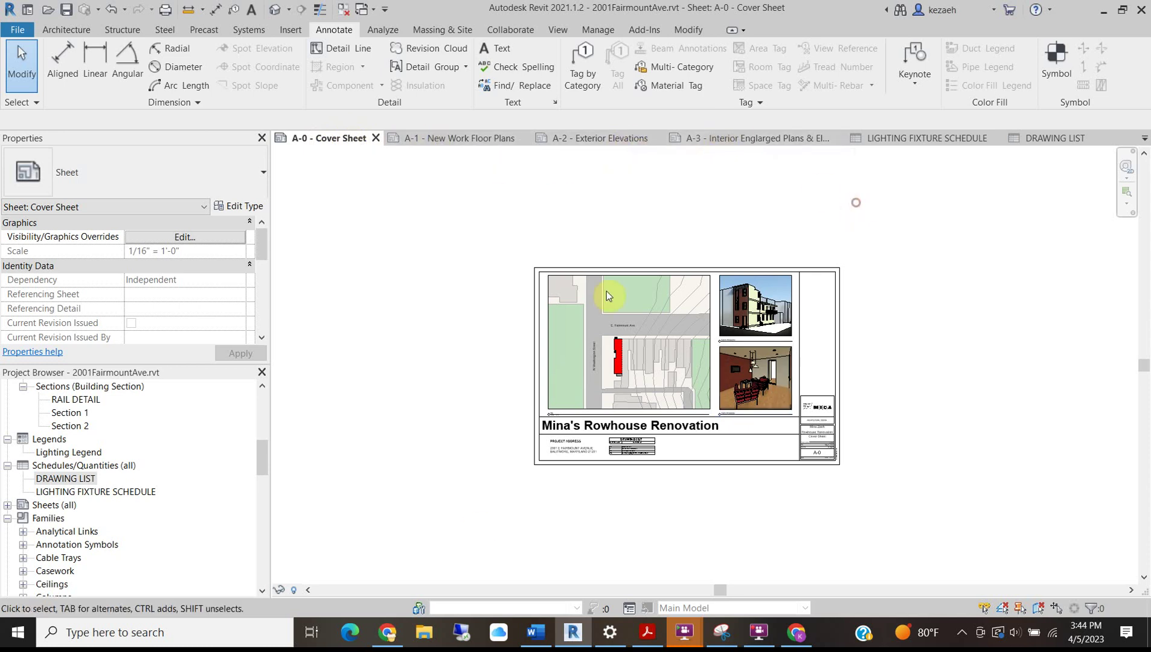
{"action": "left_click", "coordinate": [67, 9]}
Print selected views/sheets, clearing all checks and listing only sheets.
{"action": "left_click", "coordinate": [13, 31]}
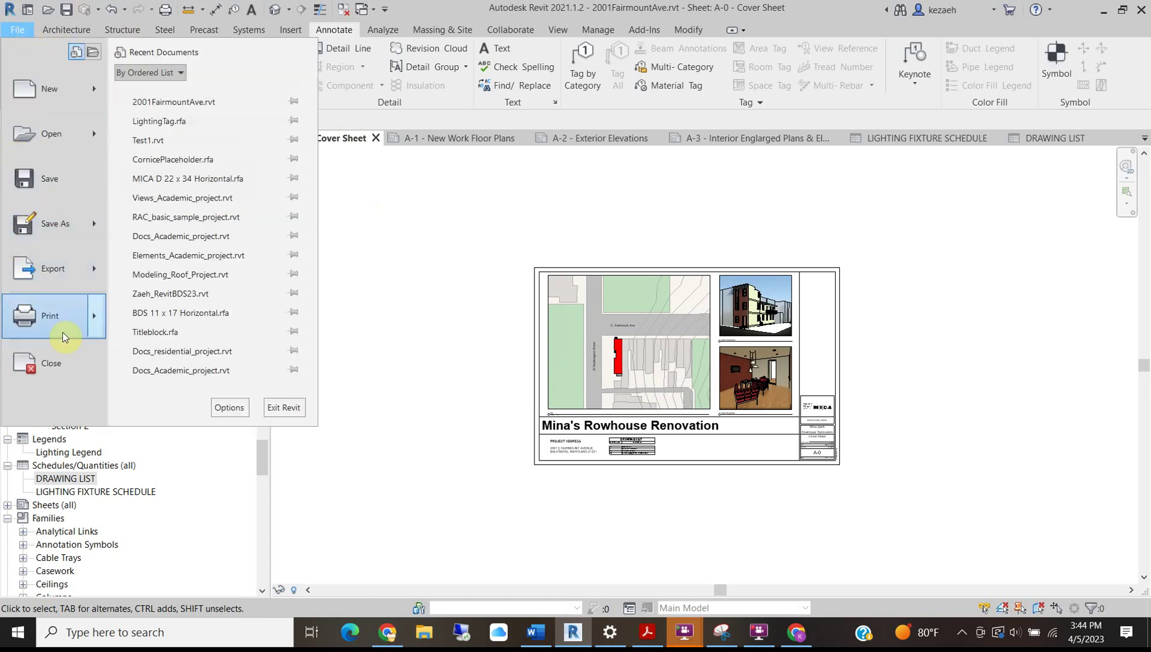
{"action": "left_click", "coordinate": [55, 311]}
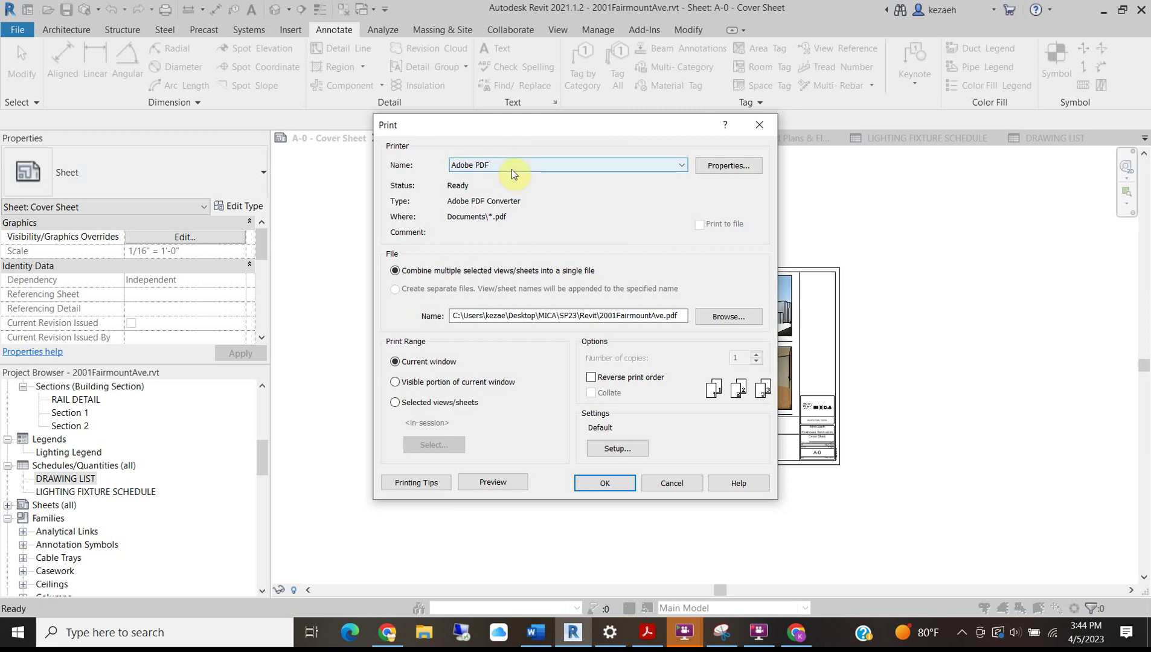
{"action": "left_click", "coordinate": [415, 405]}
{"action": "left_click", "coordinate": [443, 447]}
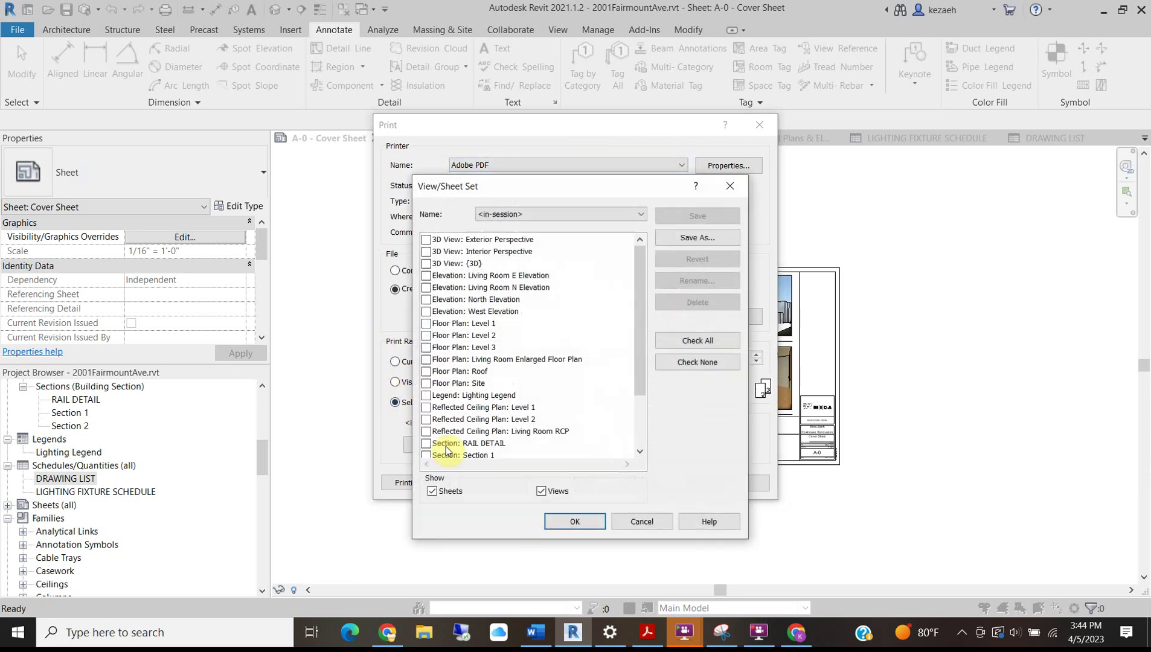
{"action": "left_click", "coordinate": [690, 365]}
{"action": "left_click", "coordinate": [542, 492]}
Check sheets A-0 through A-3 and save them as sheet set 'Set 1'.
{"action": "left_click", "coordinate": [426, 239]}
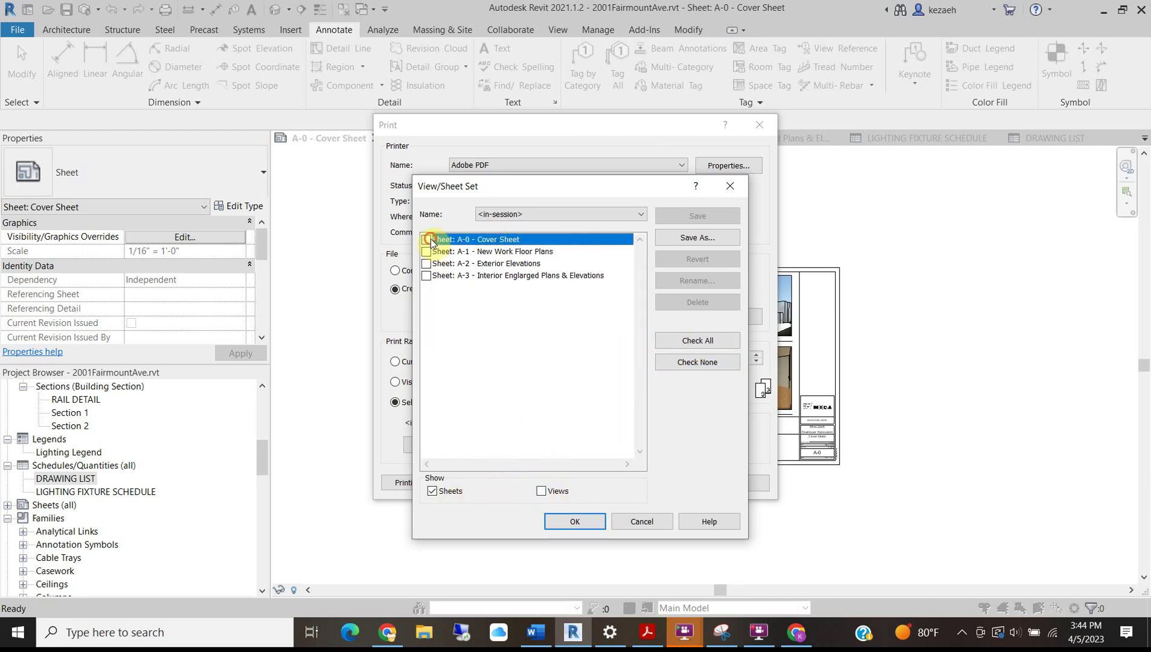
{"action": "left_click", "coordinate": [425, 251]}
{"action": "left_click", "coordinate": [426, 264]}
{"action": "left_click", "coordinate": [424, 276]}
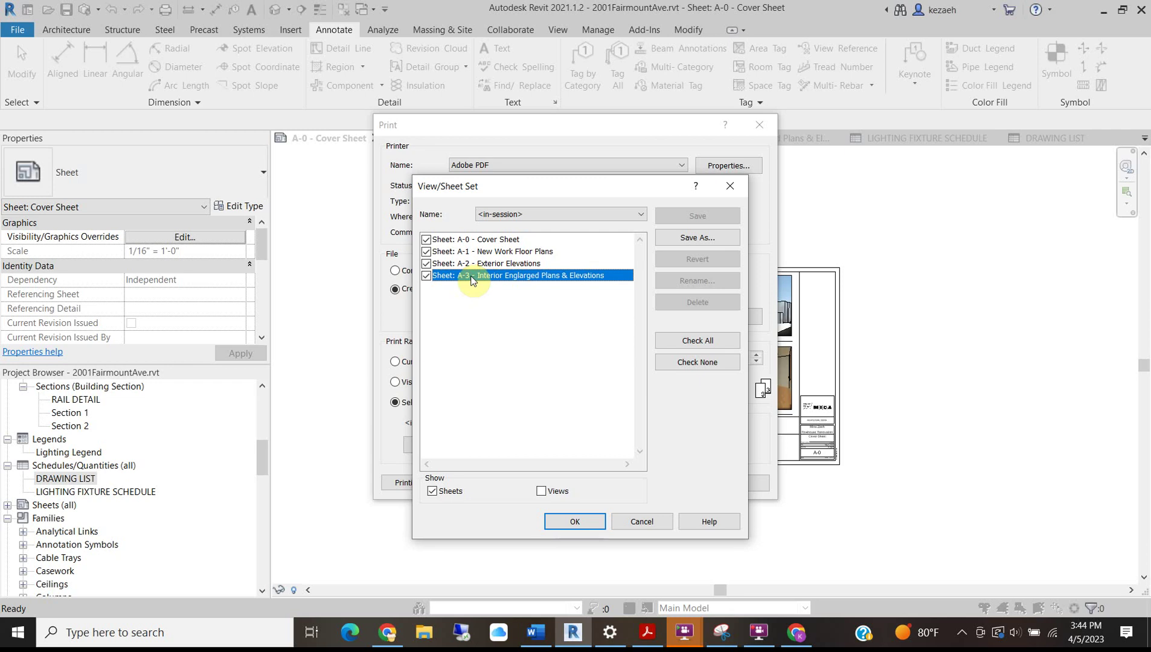
{"action": "left_click", "coordinate": [671, 239]}
{"action": "left_click", "coordinate": [583, 389]}
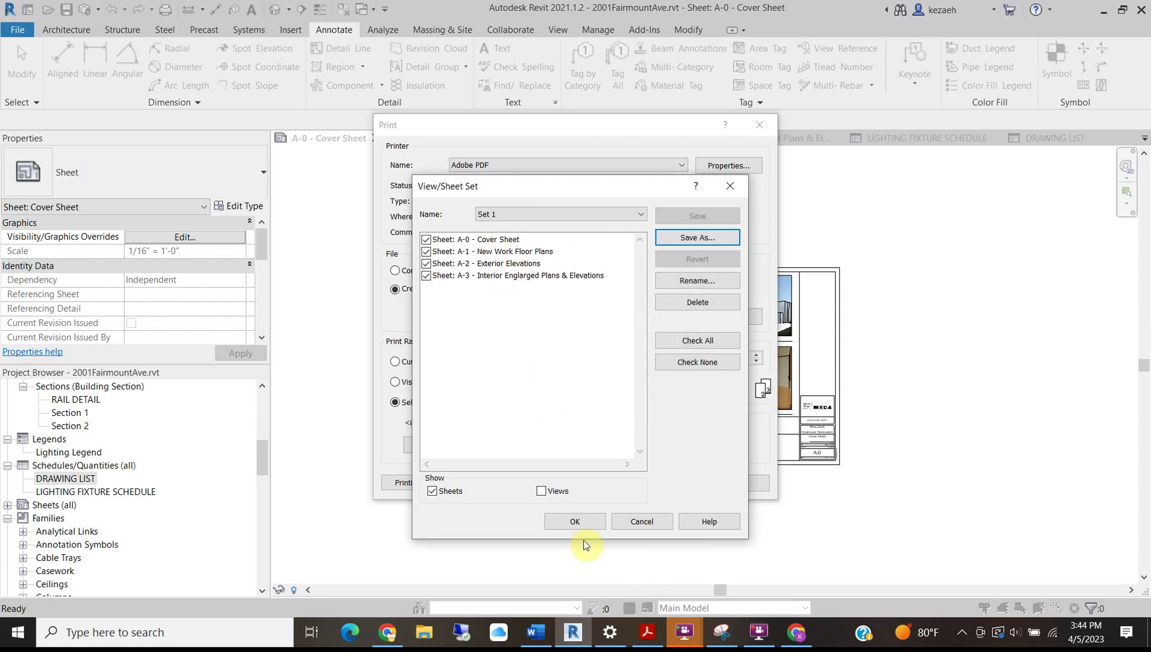
{"action": "left_click", "coordinate": [575, 523]}
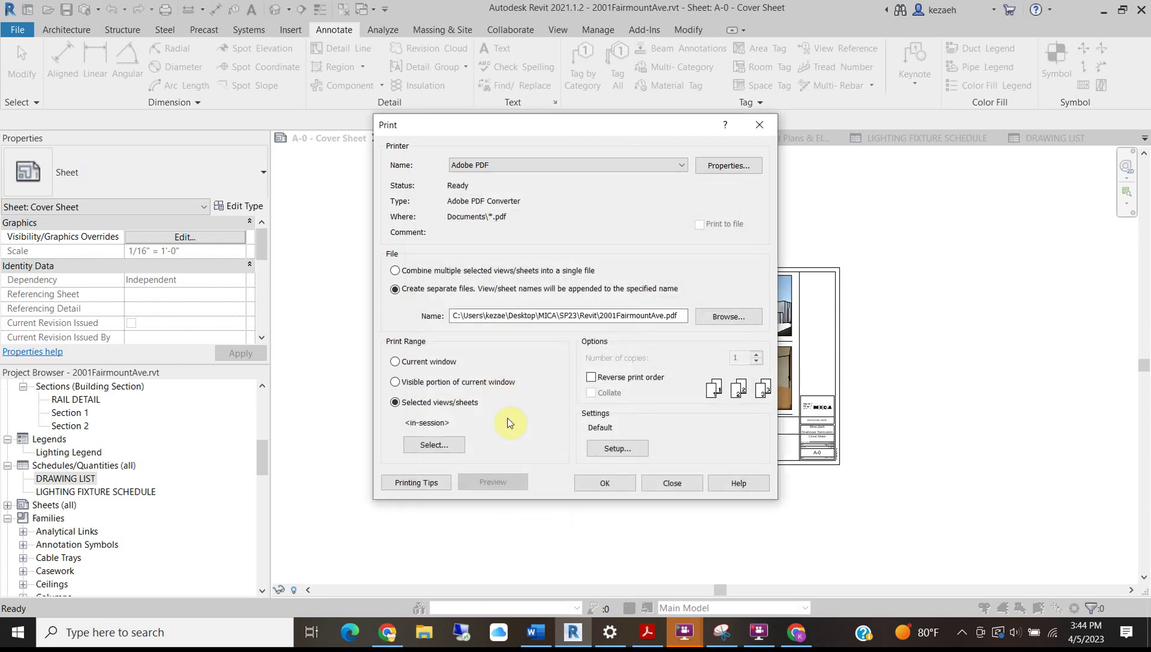
Set the print setup to ARCH D paper at 100% zoom.
{"action": "left_click", "coordinate": [610, 452]}
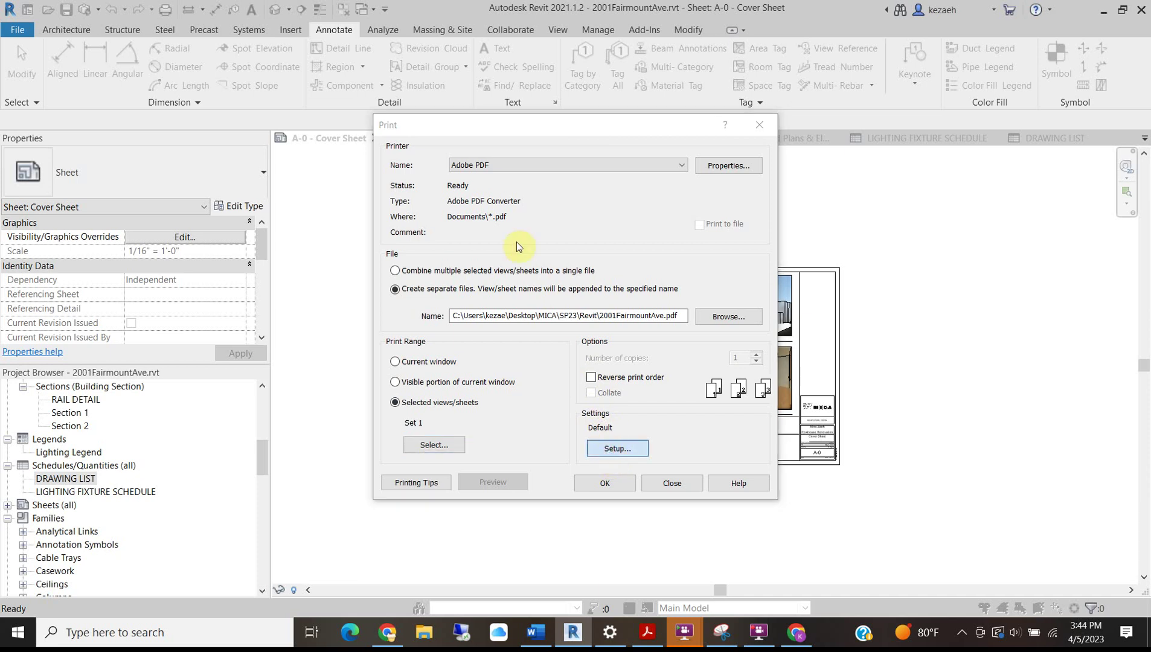
{"action": "left_click", "coordinate": [463, 189]}
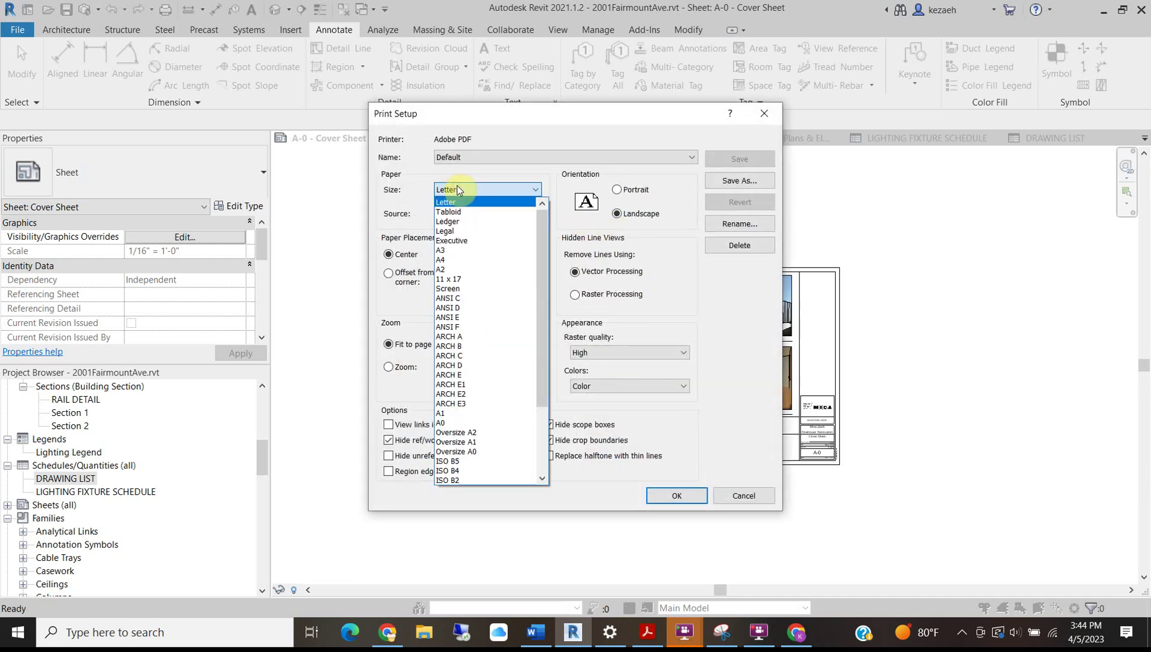
{"action": "left_click", "coordinate": [465, 366]}
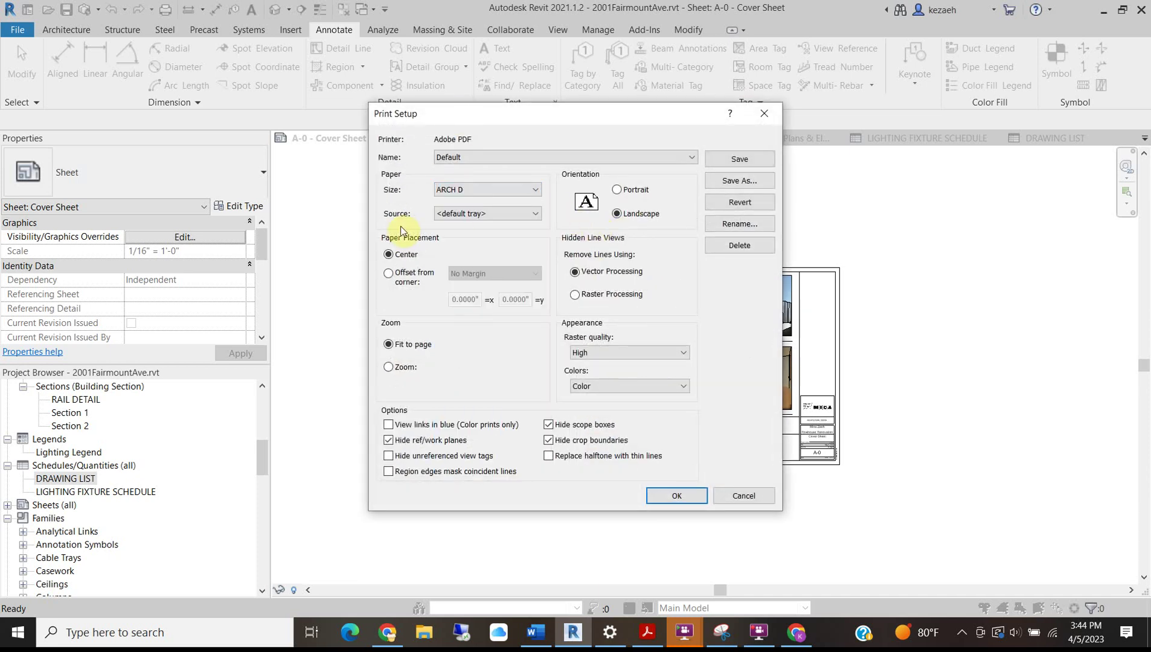
{"action": "left_click", "coordinate": [397, 368]}
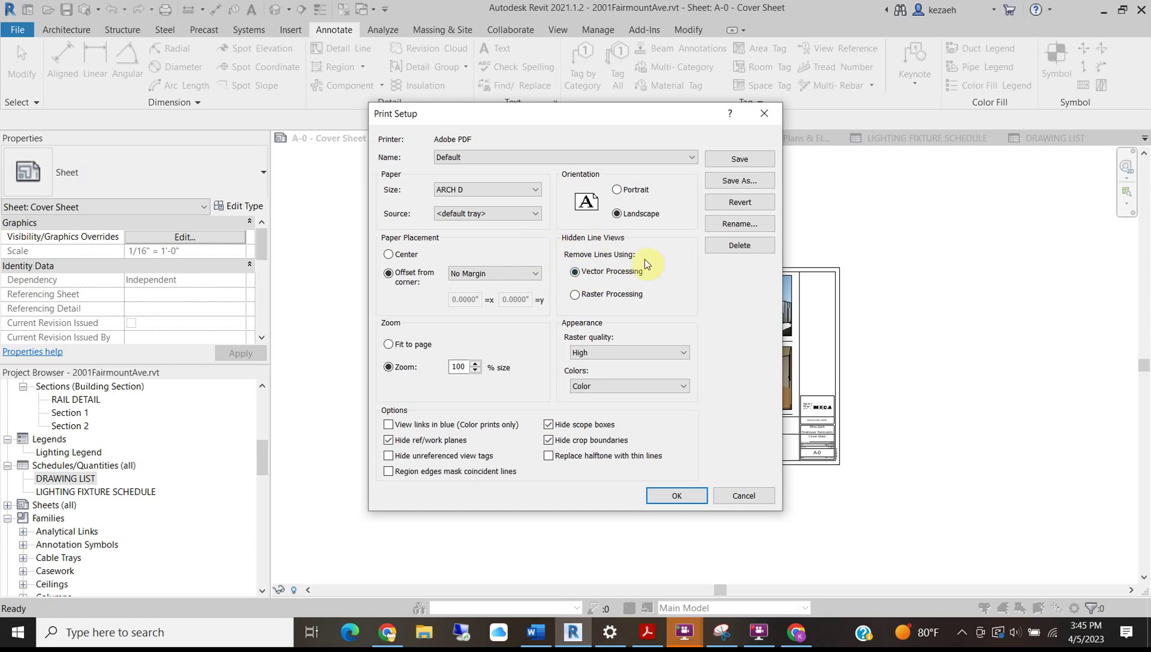
{"action": "left_click_drag", "start_coordinate": [630, 114], "coordinate": [499, 121]}
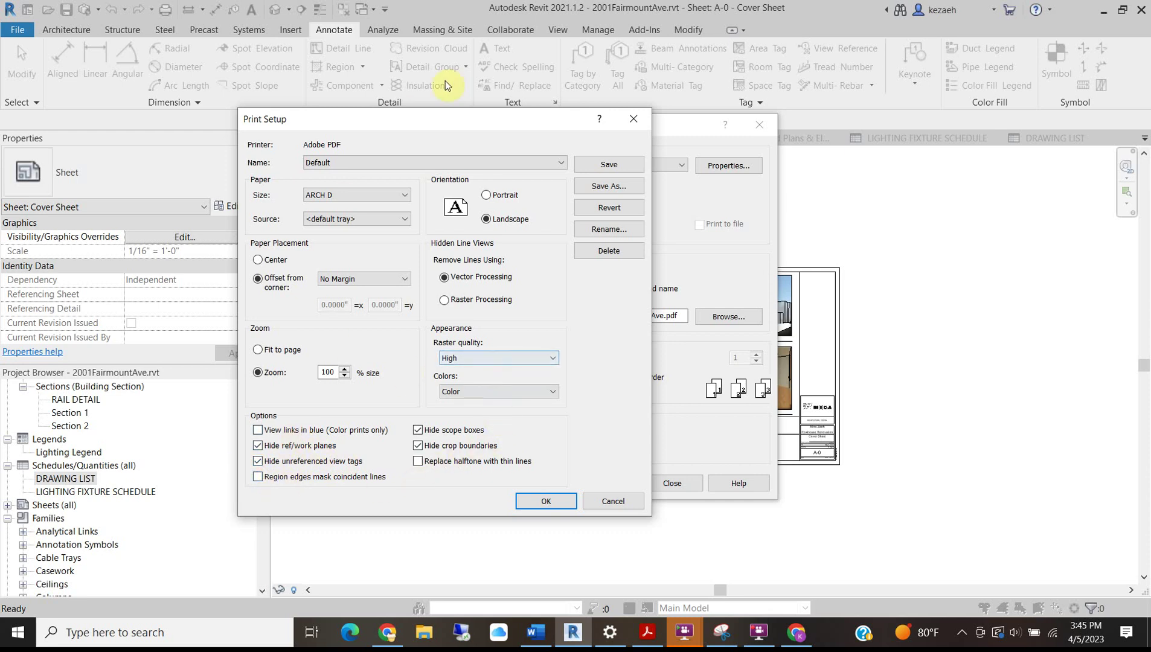
{"action": "left_click", "coordinate": [571, 504]}
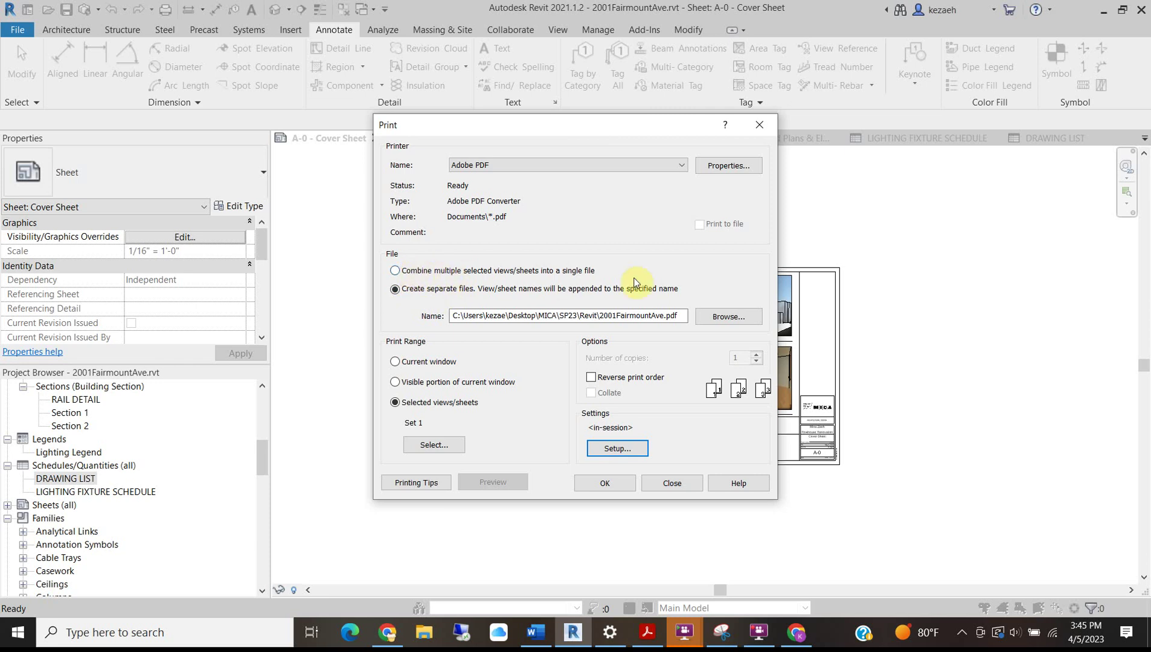
Print the four sheets to Adobe PDF as separate files, dismissing the raster printing notice.
{"action": "left_click", "coordinate": [729, 165]}
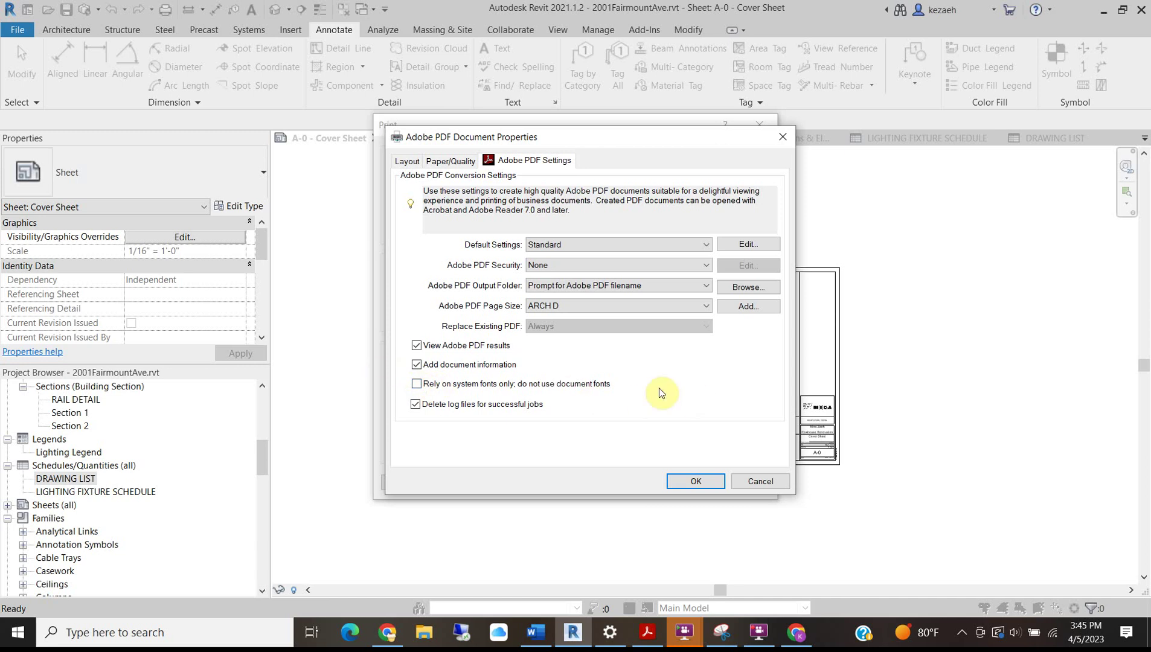
{"action": "left_click", "coordinate": [699, 482]}
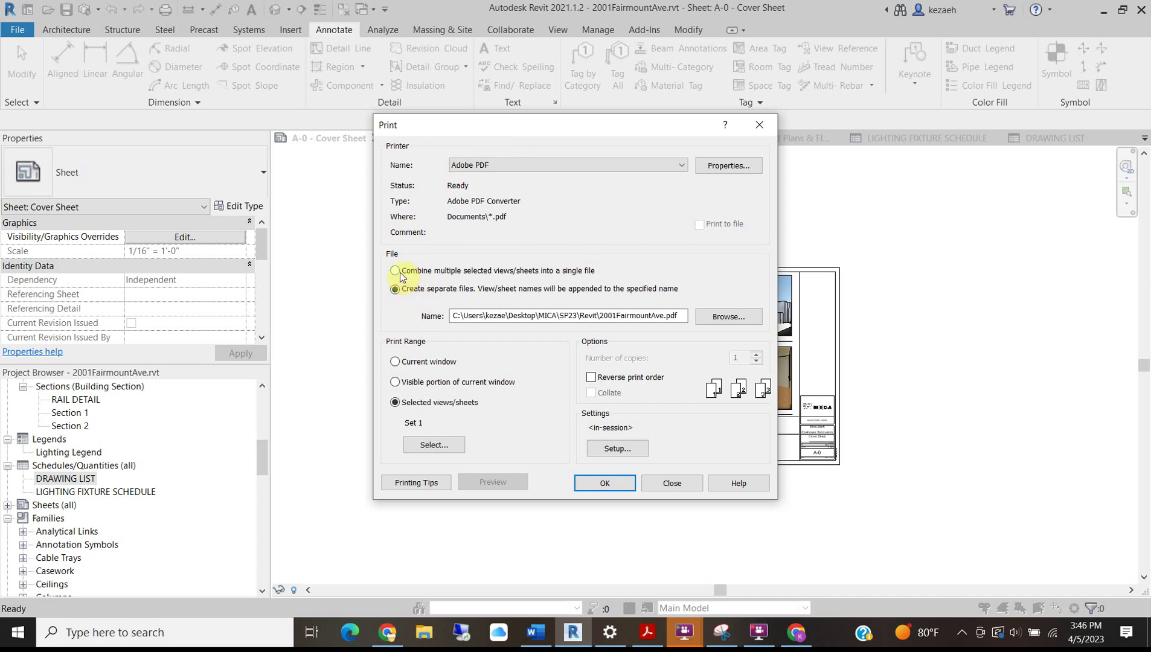
{"action": "left_click", "coordinate": [602, 482]}
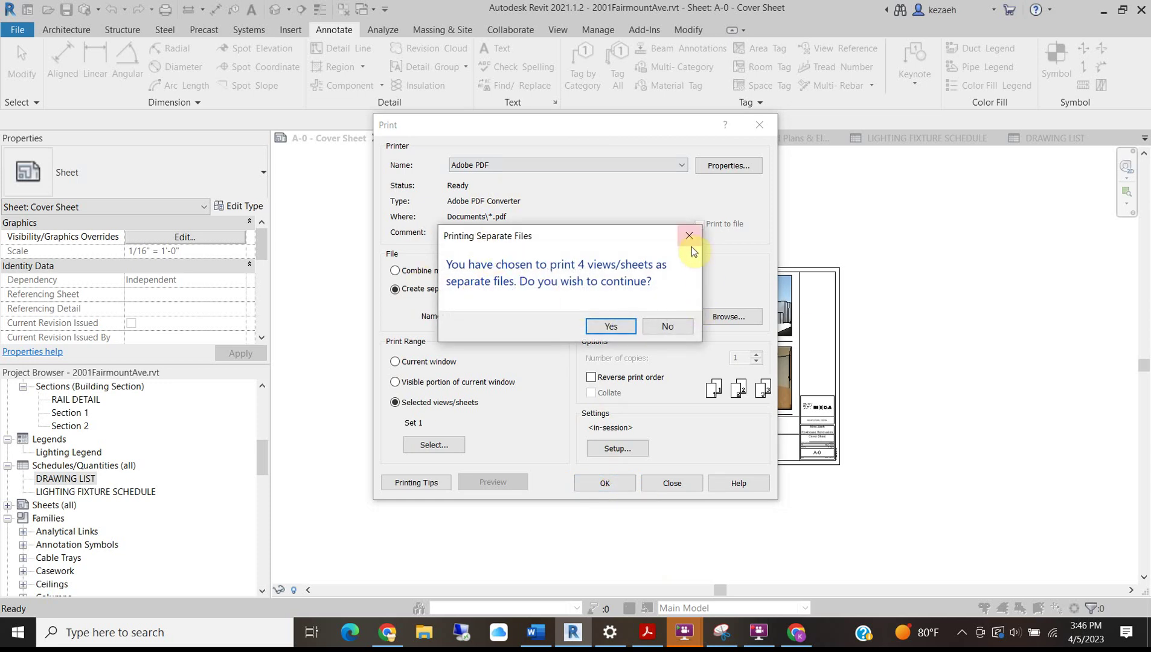
{"action": "left_click", "coordinate": [628, 327]}
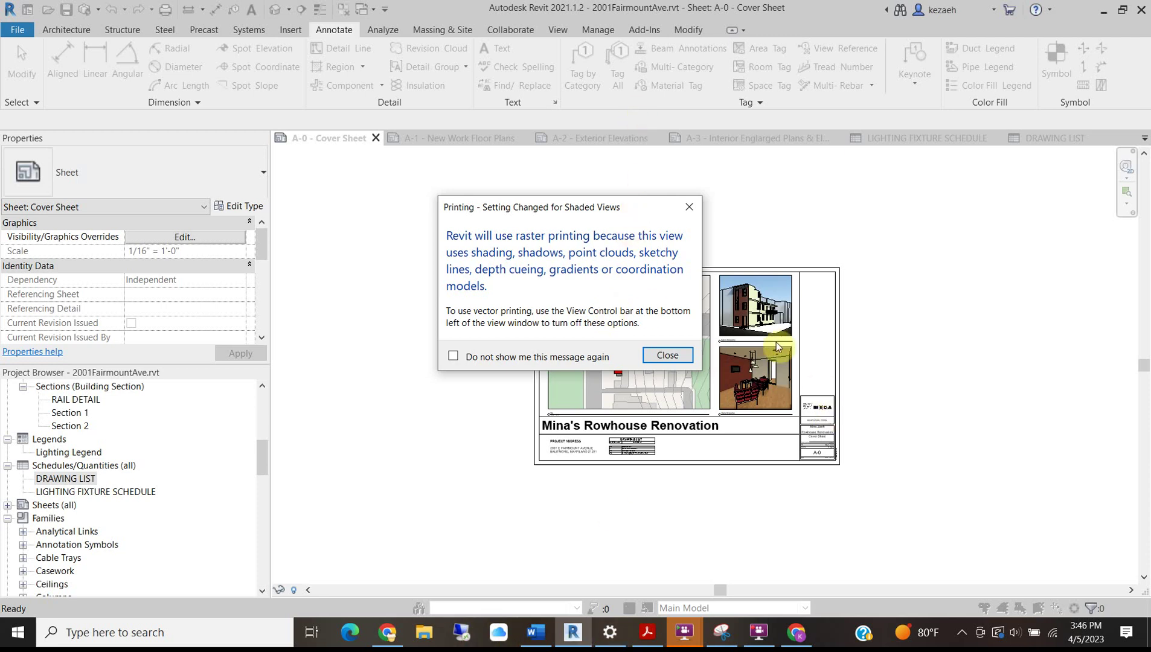
{"action": "left_click", "coordinate": [667, 357]}
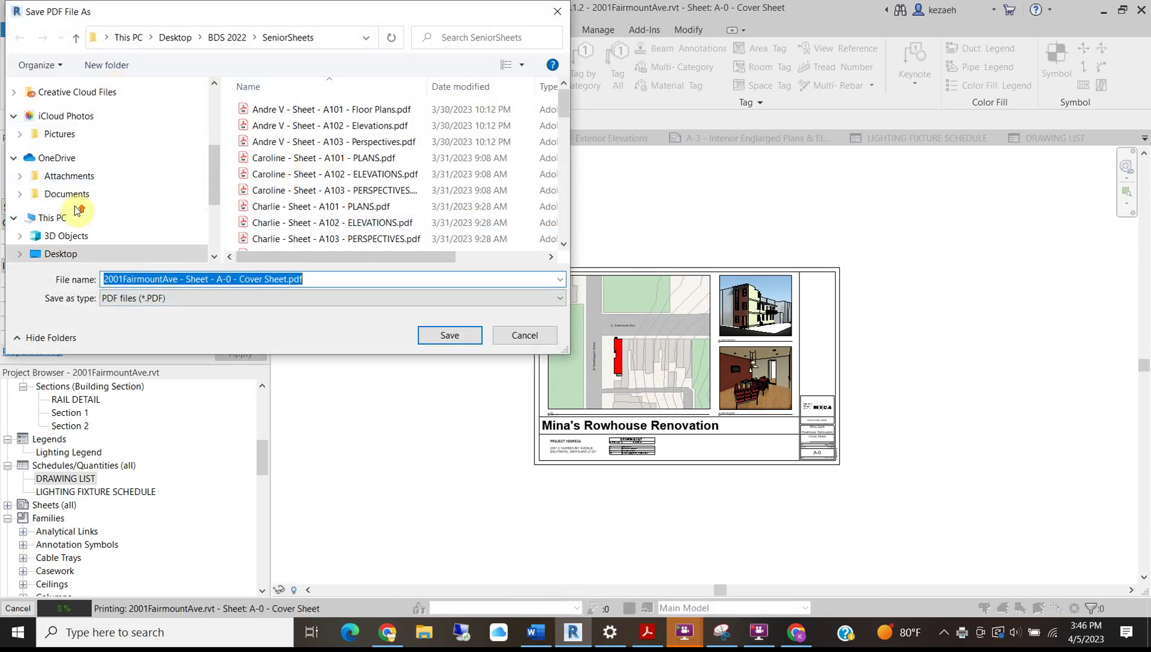
Create an 'Example Sheets' folder inside the Revit folder and save the A-0 Cover Sheet PDF in it.
{"action": "scroll", "coordinate": [70, 199], "scroll_direction": "up", "scroll_amount": 4}
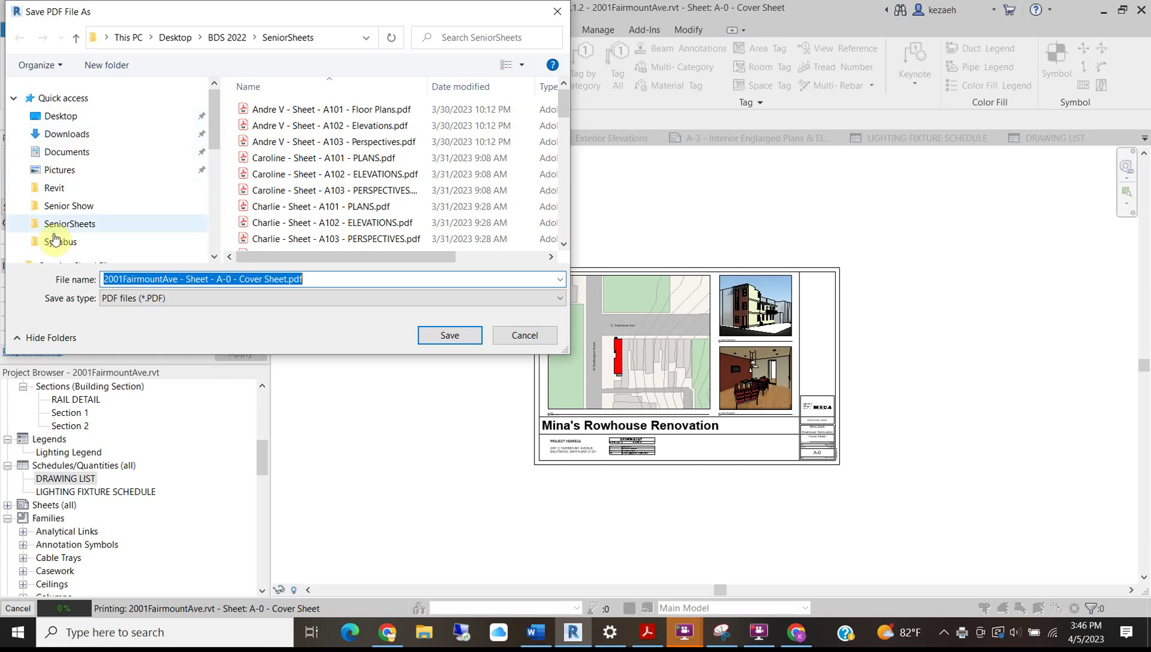
{"action": "left_click", "coordinate": [54, 188]}
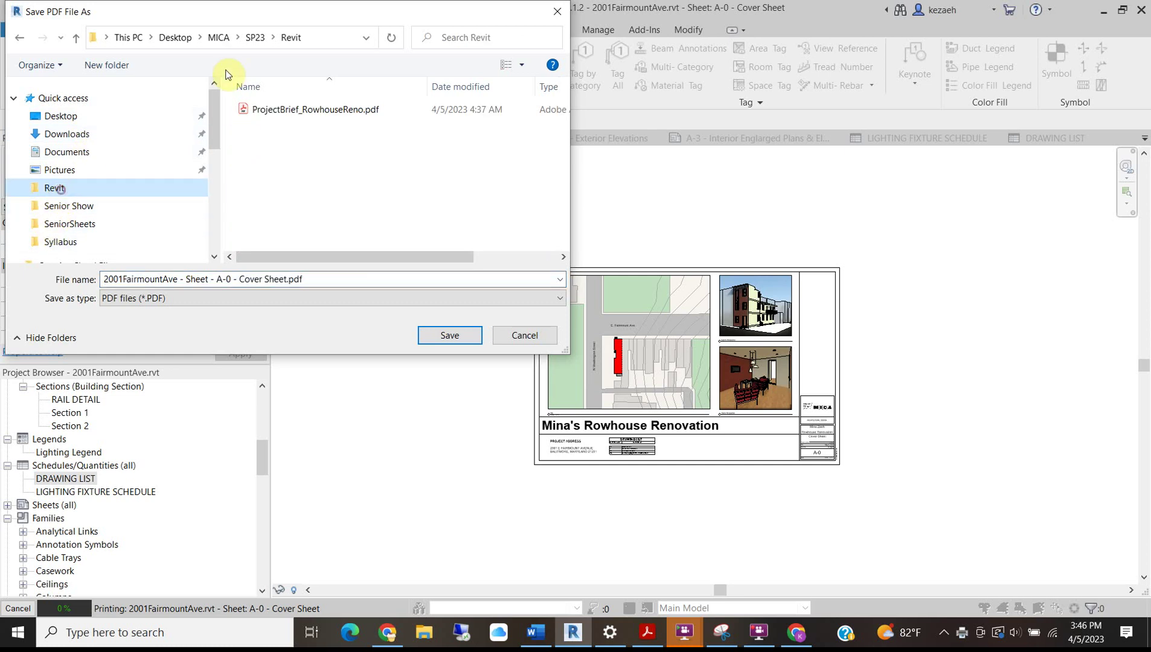
{"action": "left_click", "coordinate": [107, 65]}
{"action": "key", "text": "BackSpace"}
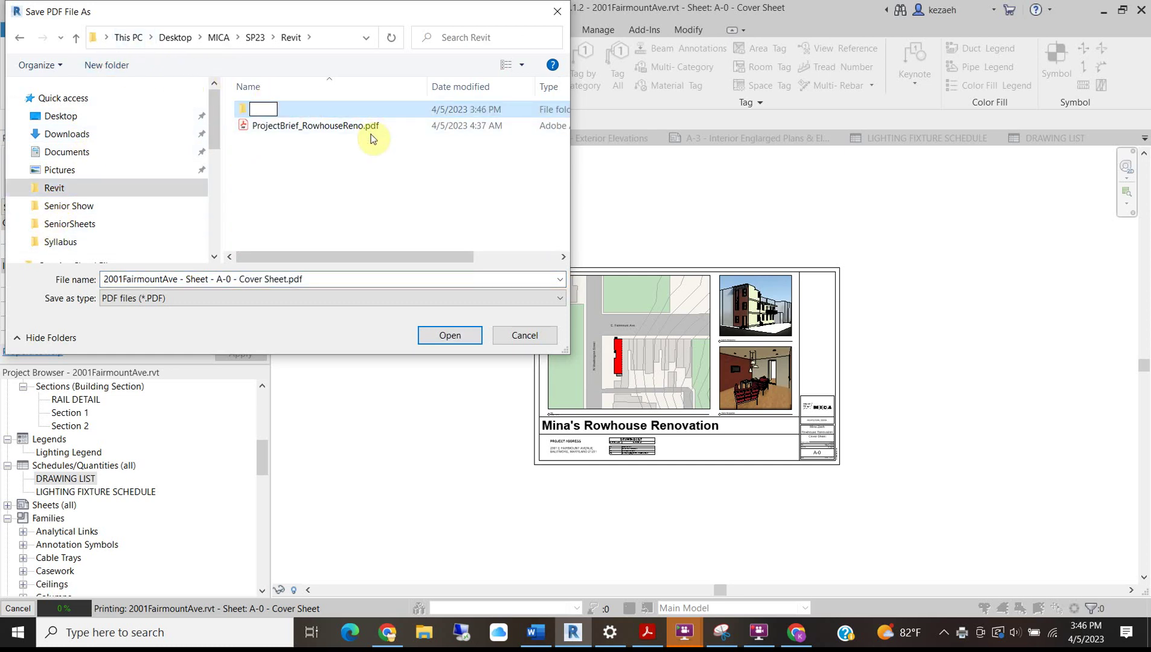
{"action": "type", "text": "Example Sheets"}
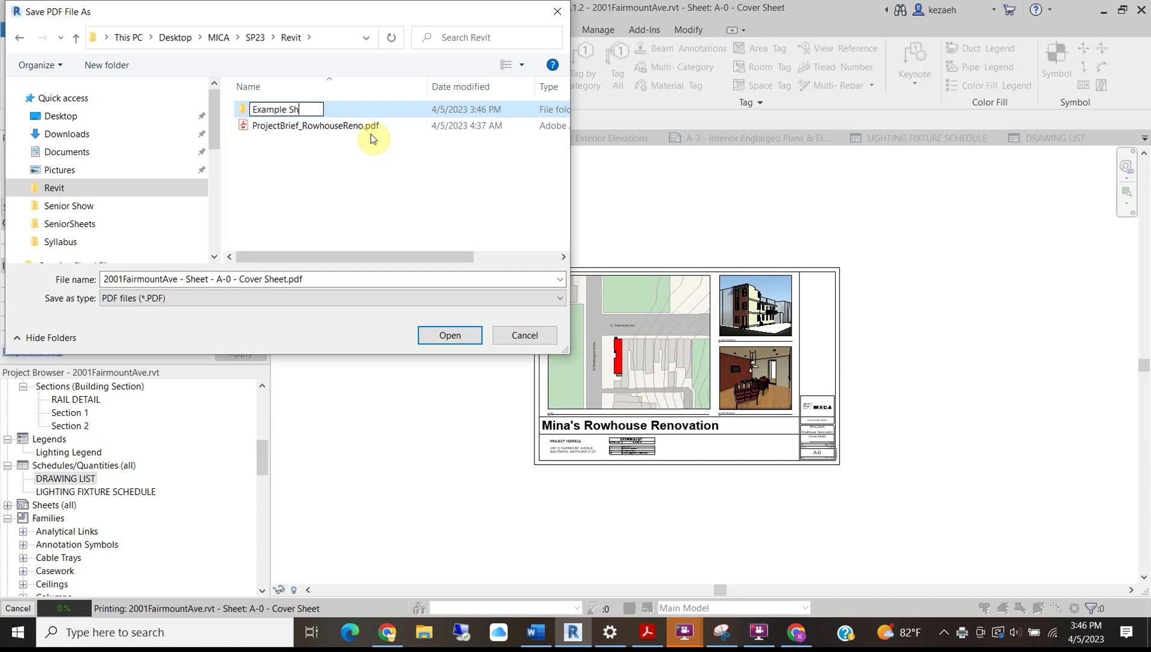
{"action": "left_click", "coordinate": [246, 112]}
{"action": "double_click", "coordinate": [246, 112]}
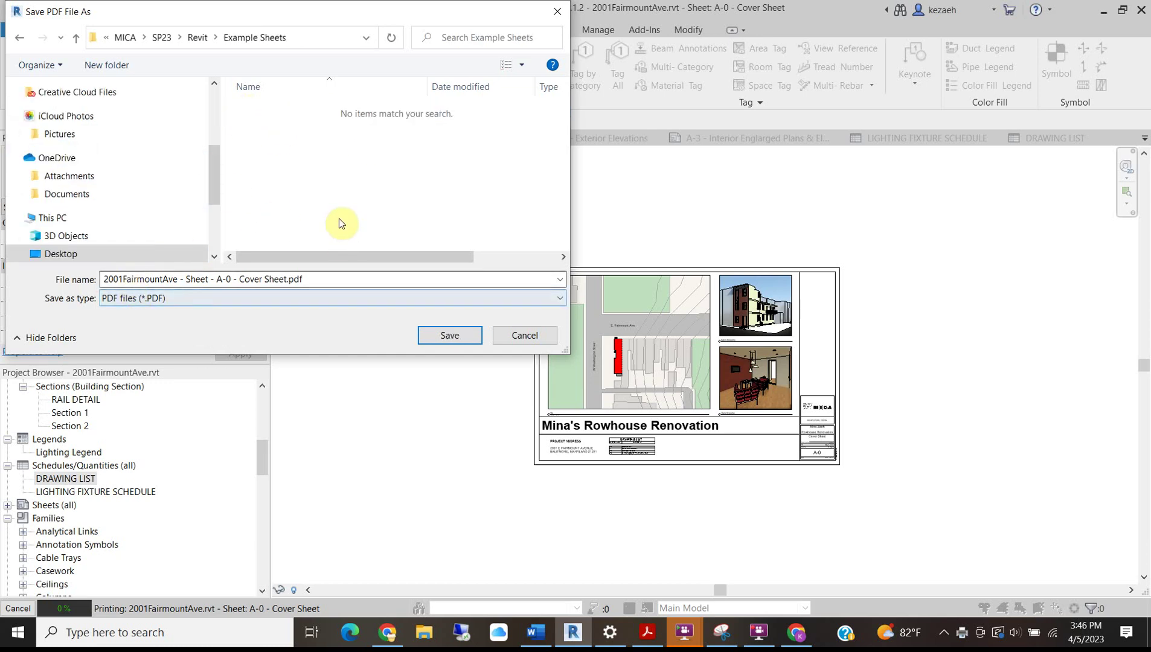
{"action": "left_click", "coordinate": [450, 338]}
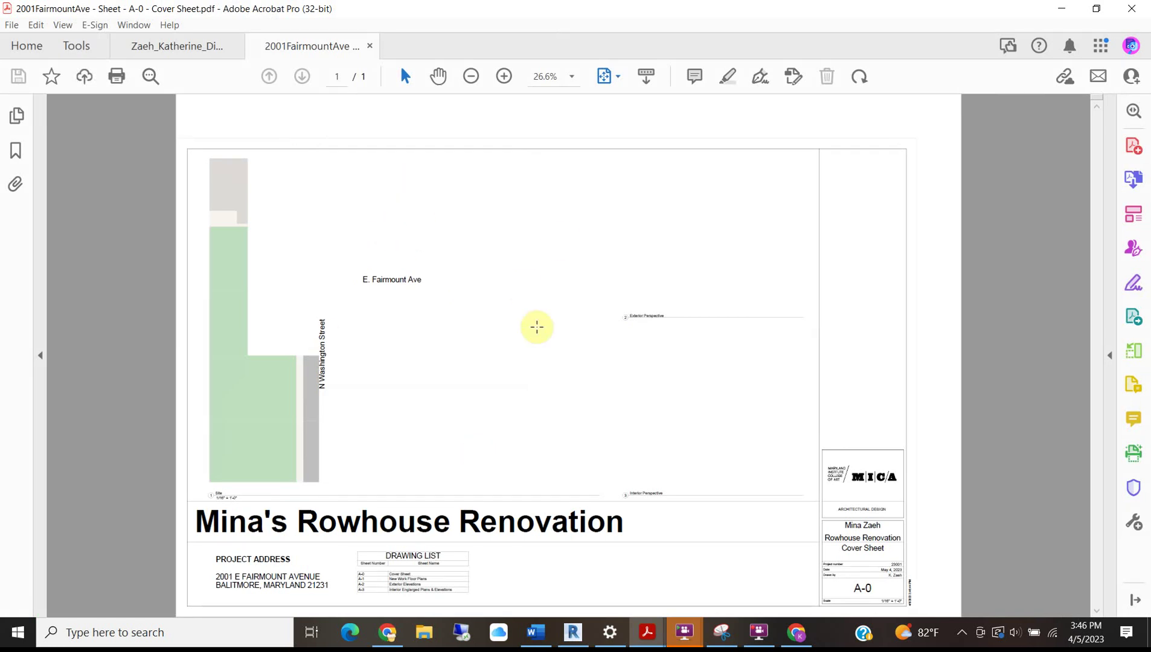
Click over the A-0 PDF in Acrobat to reveal the missing site plan and cover sheet images.
{"action": "left_click", "coordinate": [439, 290]}
{"action": "left_click", "coordinate": [407, 352]}
{"action": "left_click", "coordinate": [319, 278]}
{"action": "left_click", "coordinate": [336, 222]}
{"action": "left_click", "coordinate": [249, 199]}
{"action": "left_click", "coordinate": [255, 255]}
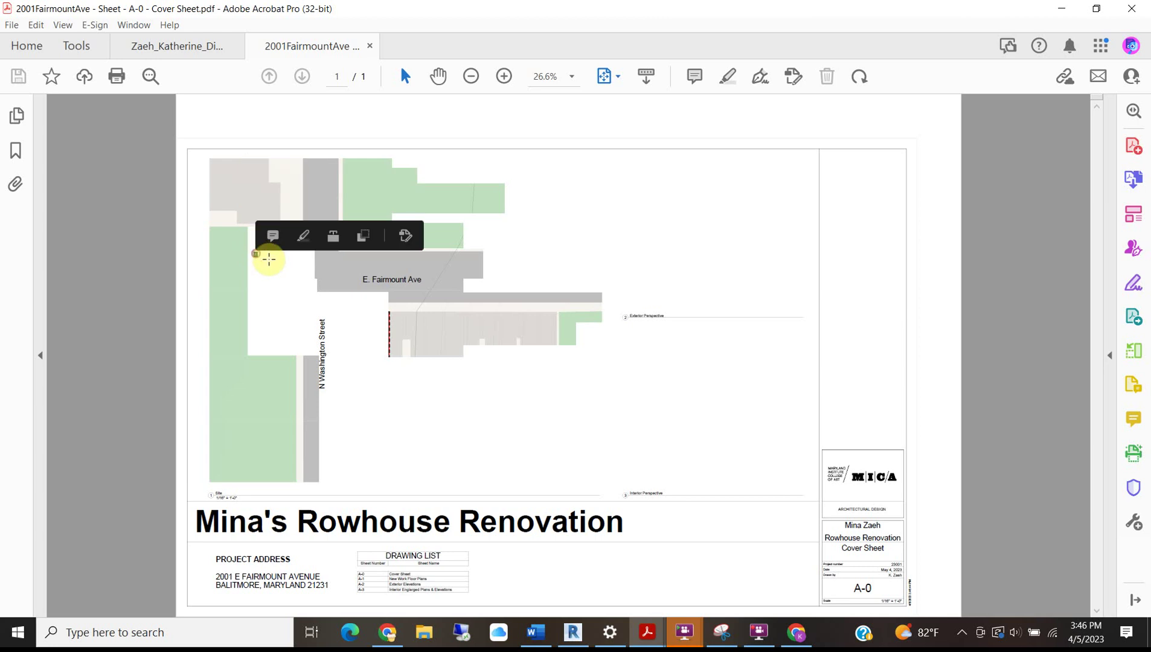
{"action": "left_click", "coordinate": [240, 319]}
{"action": "left_click", "coordinate": [300, 345]}
{"action": "left_click", "coordinate": [355, 367]}
{"action": "left_click", "coordinate": [349, 437]}
{"action": "left_click", "coordinate": [694, 377]}
{"action": "left_click_drag", "start_coordinate": [786, 198], "coordinate": [425, 445]}
{"action": "left_click", "coordinate": [677, 207]}
{"action": "left_click", "coordinate": [663, 253]}
{"action": "left_click", "coordinate": [609, 256]}
{"action": "left_click", "coordinate": [561, 234]}
{"action": "left_click", "coordinate": [533, 227]}
{"action": "left_click", "coordinate": [501, 241]}
{"action": "left_click", "coordinate": [492, 270]}
{"action": "left_click", "coordinate": [426, 375]}
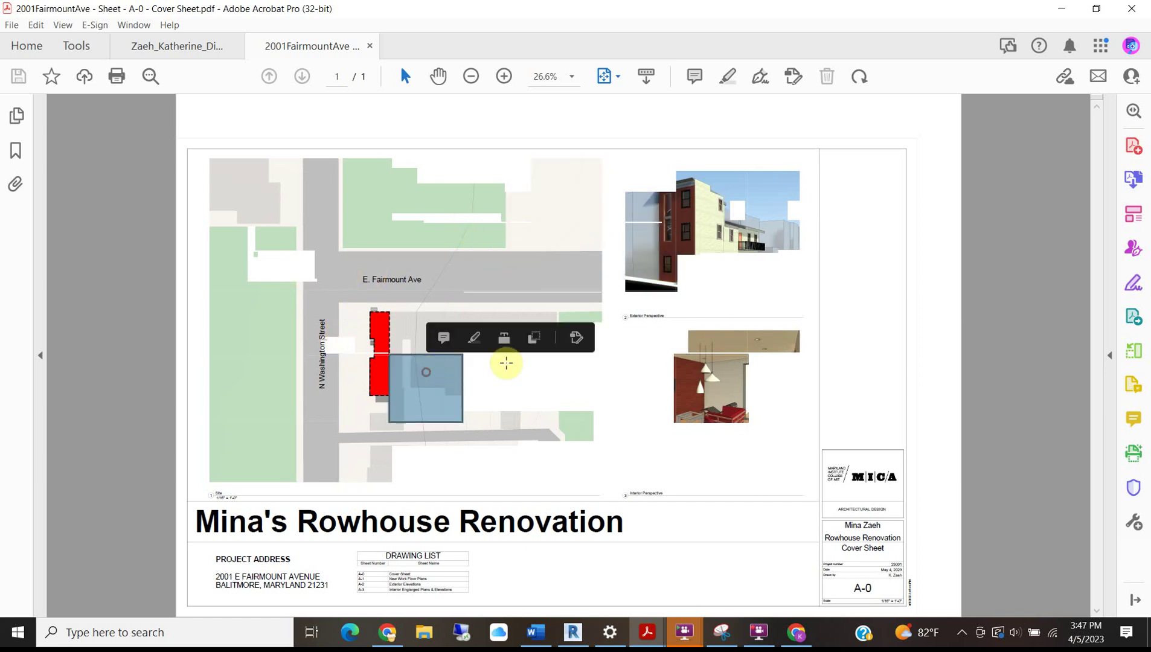
Save the A-1, A-2 and A-3 sheet PDFs, dismissing the raster printing notice.
{"action": "left_click", "coordinate": [1061, 8]}
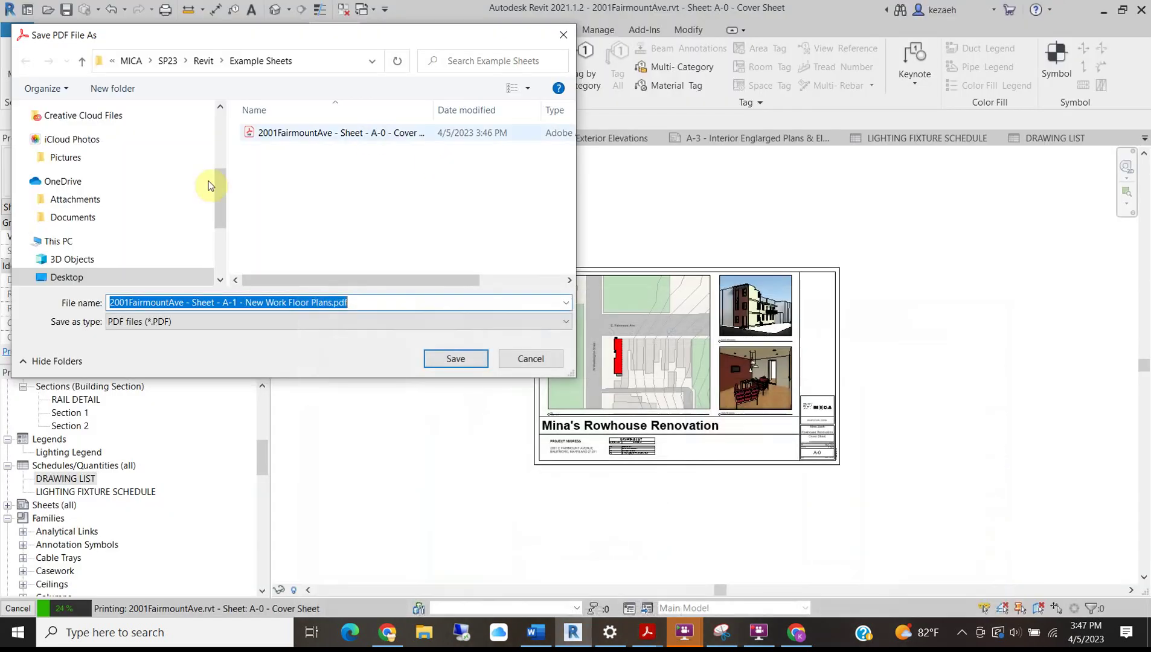
{"action": "left_click", "coordinate": [451, 358]}
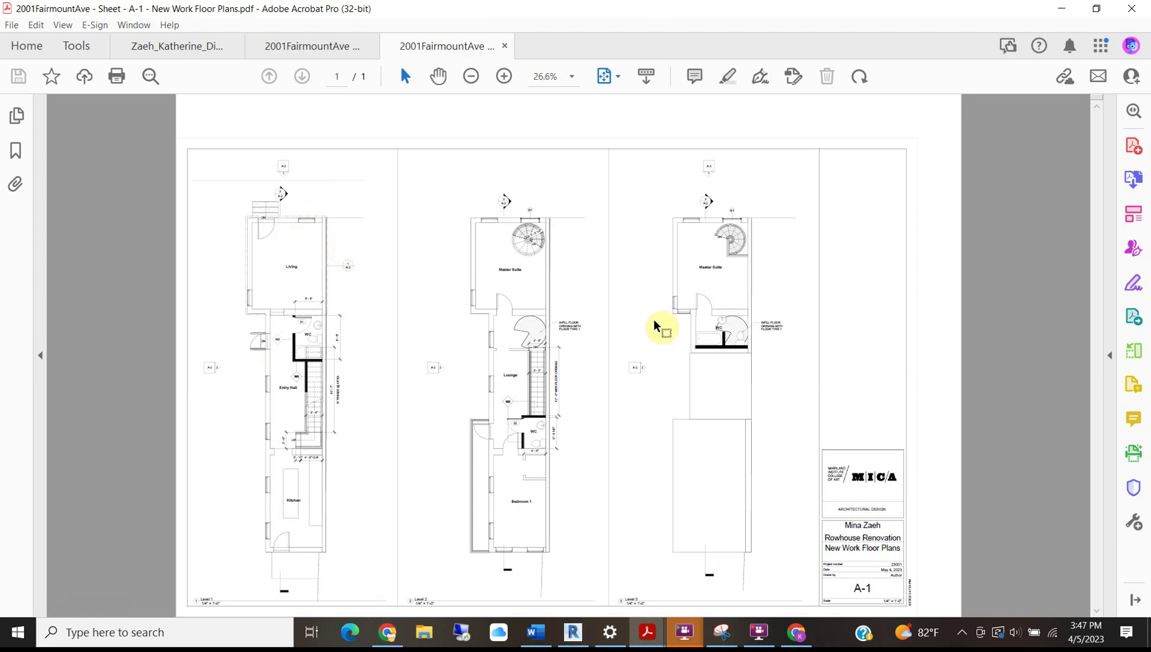
{"action": "left_click", "coordinate": [1063, 9]}
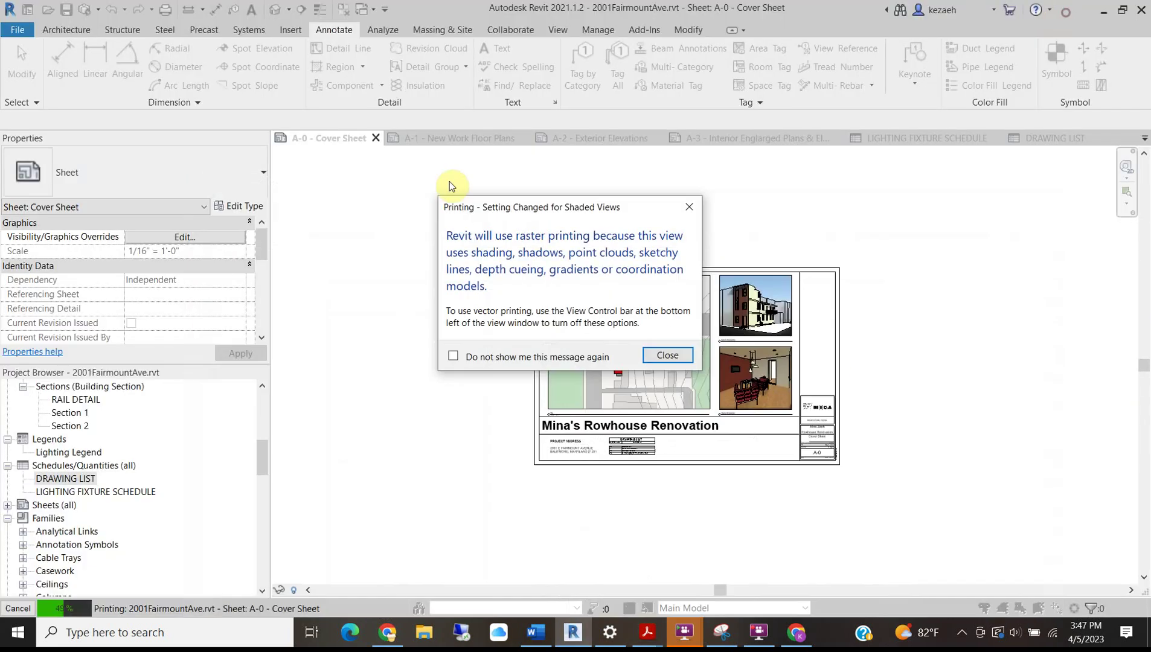
{"action": "left_click", "coordinate": [668, 355]}
{"action": "left_click", "coordinate": [450, 335]}
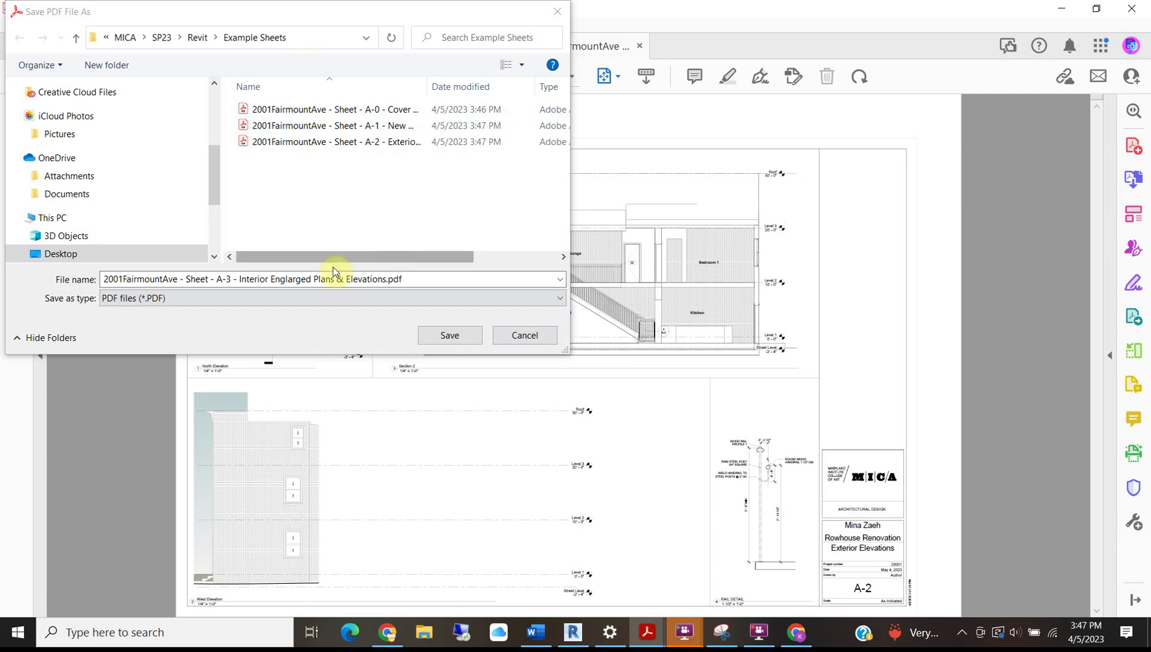
{"action": "left_click", "coordinate": [438, 336]}
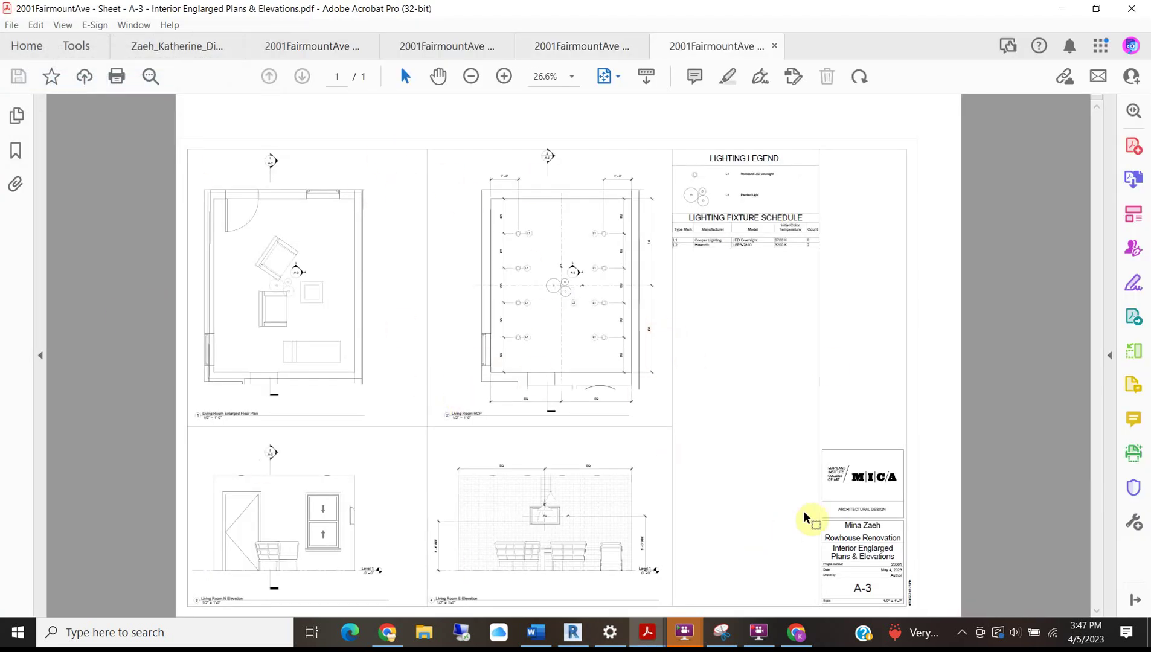
Open the Revit > Example Sheets folder in File Explorer.
{"action": "left_click", "coordinate": [435, 640]}
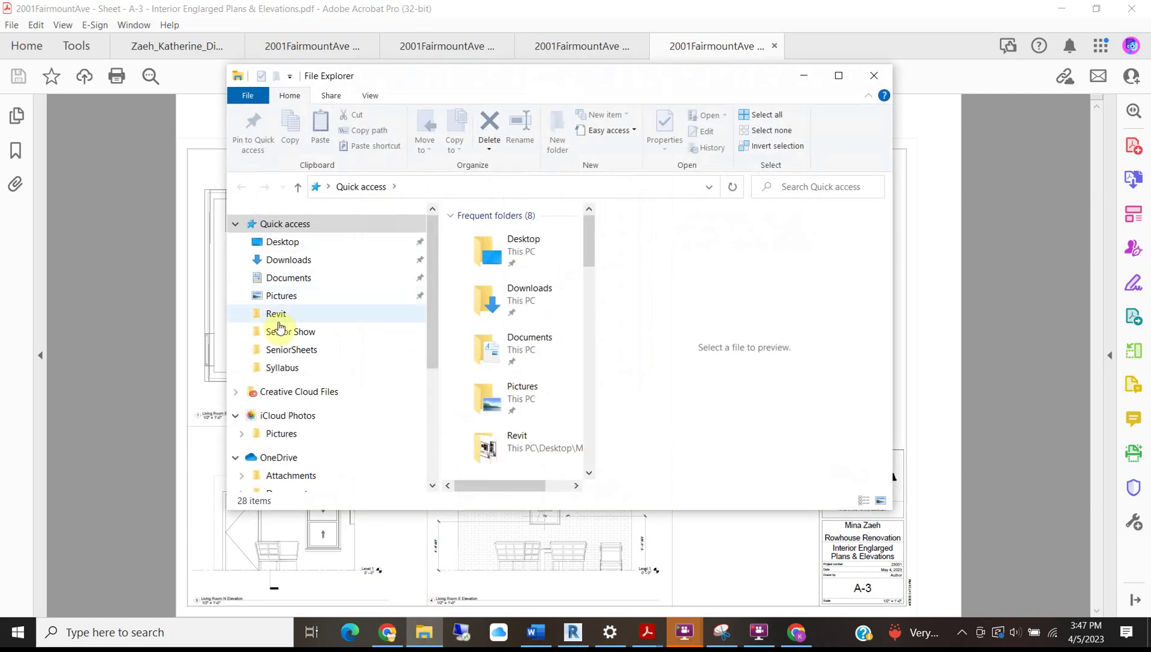
{"action": "left_click", "coordinate": [278, 314]}
{"action": "left_click", "coordinate": [510, 234]}
{"action": "double_click", "coordinate": [509, 234]}
Select all four sheet PDFs and combine them into one Acrobat file.
{"action": "left_click", "coordinate": [477, 235]}
{"action": "left_click", "coordinate": [539, 284], "text": "shift"}
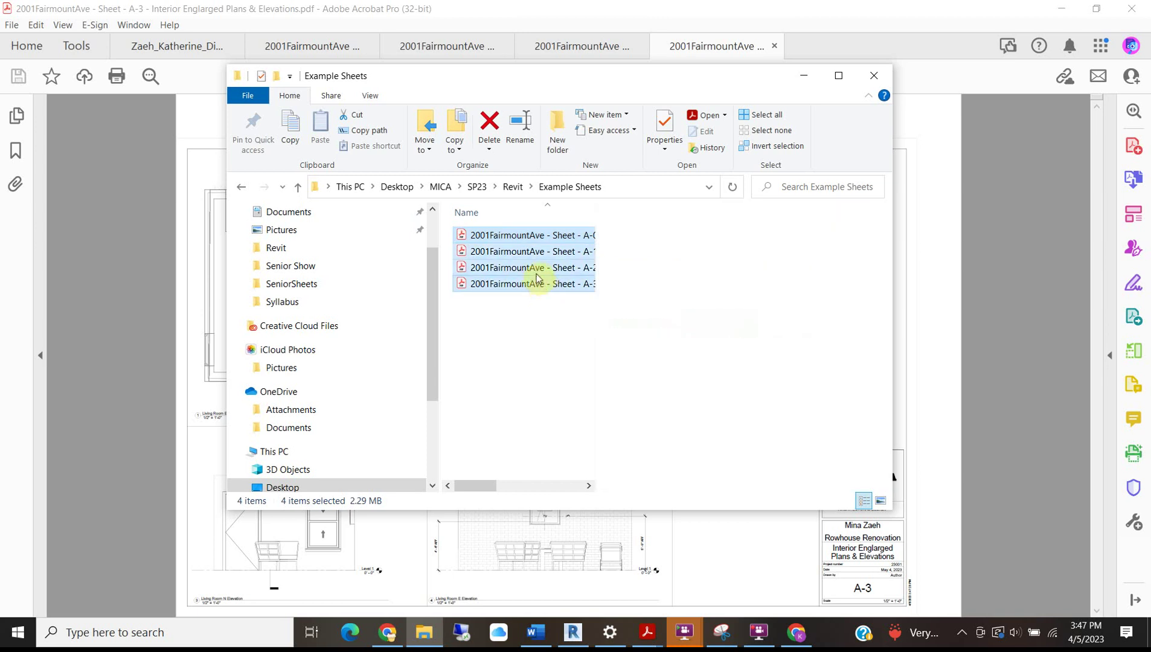
{"action": "right_click", "coordinate": [535, 268]}
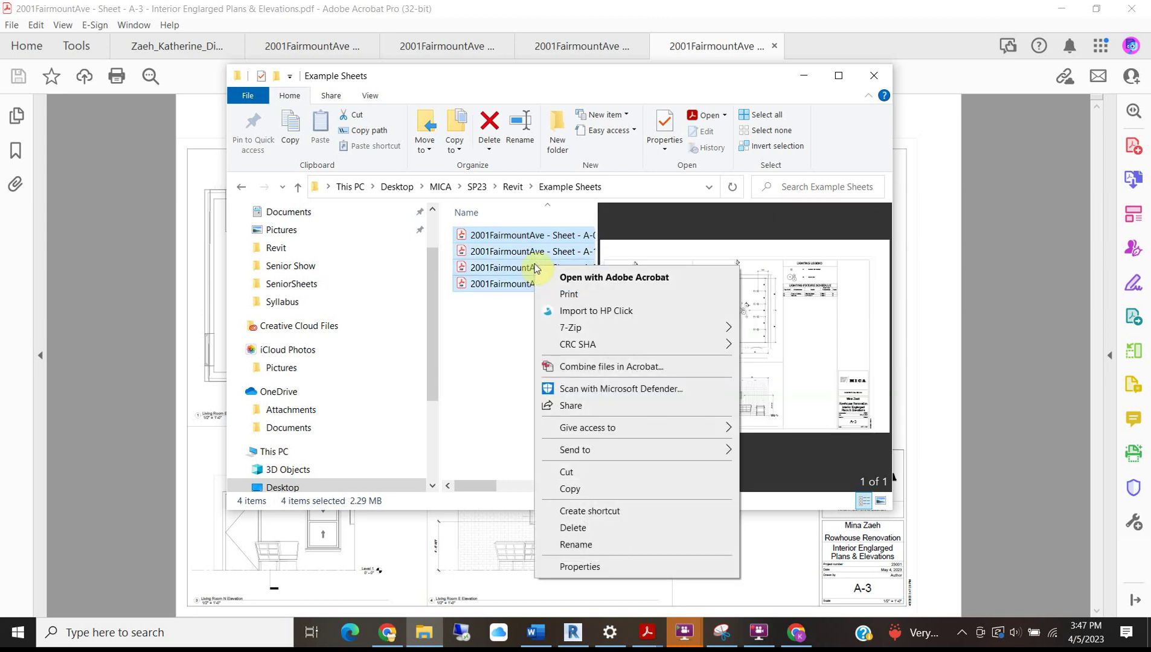
{"action": "left_click", "coordinate": [609, 367]}
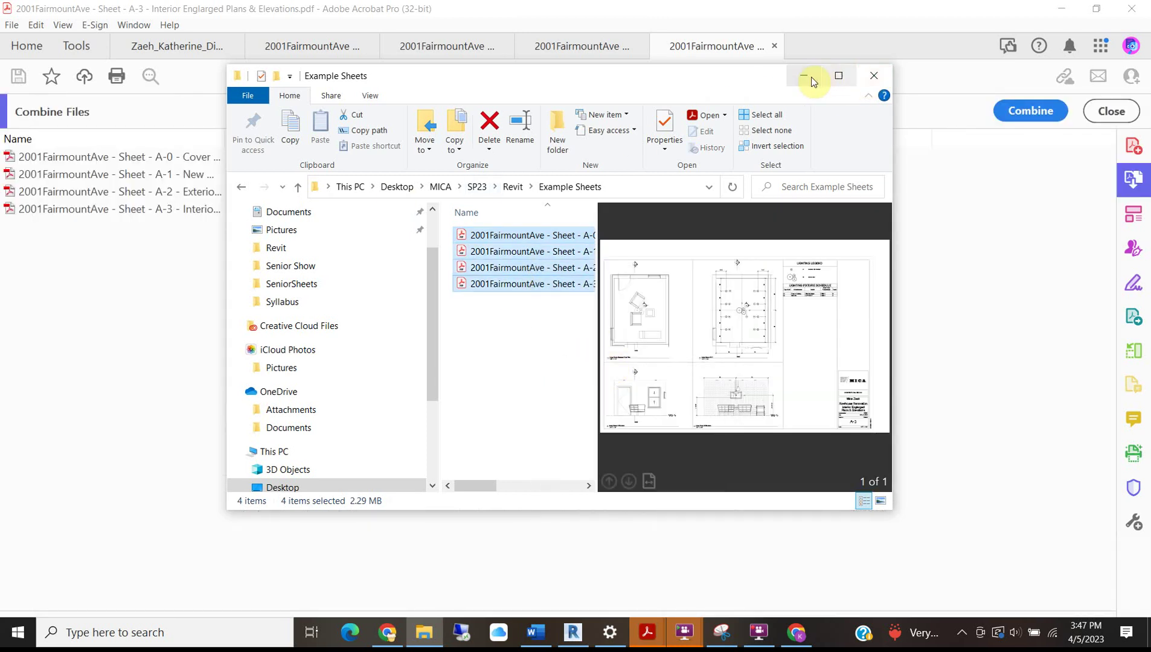
{"action": "left_click", "coordinate": [804, 75]}
{"action": "left_click", "coordinate": [1010, 112]}
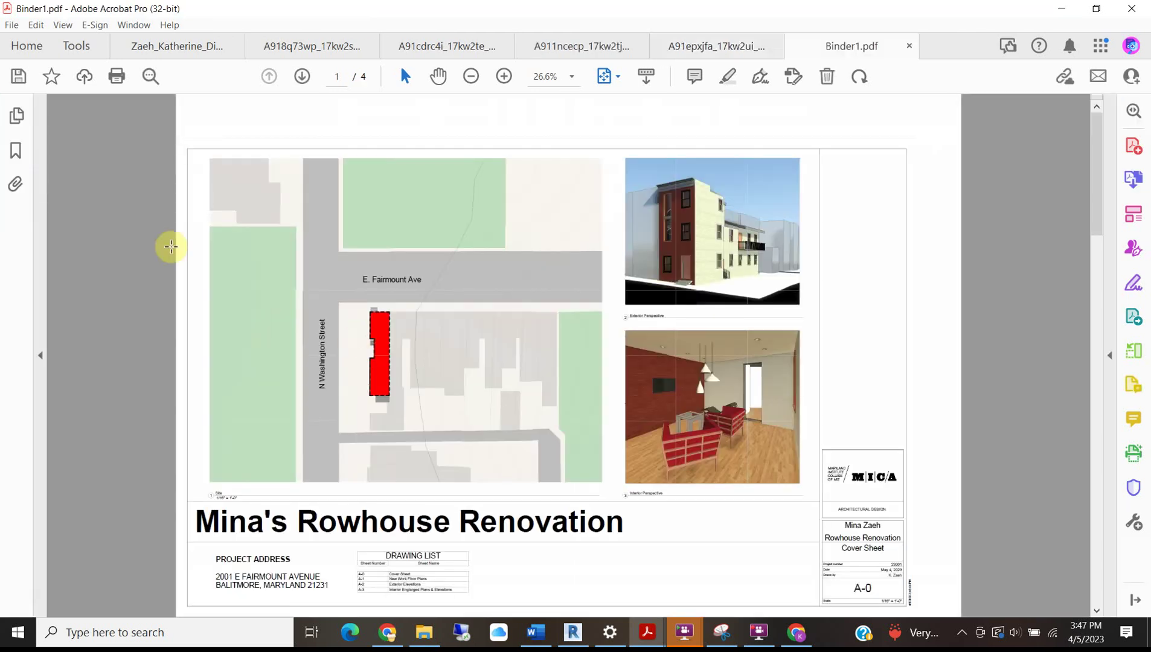
Save the combined set to Example Sheets as the student's surname plus _AD211_FinalRevitDrawingSet.pdf.
{"action": "left_click", "coordinate": [12, 24]}
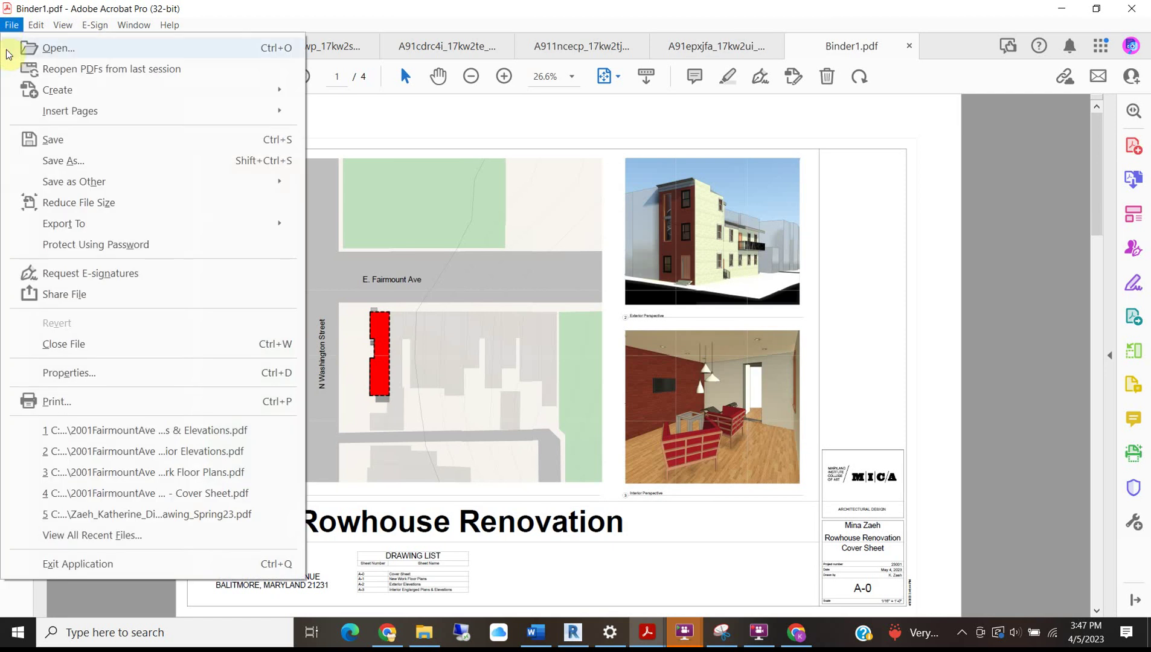
{"action": "left_click", "coordinate": [67, 164]}
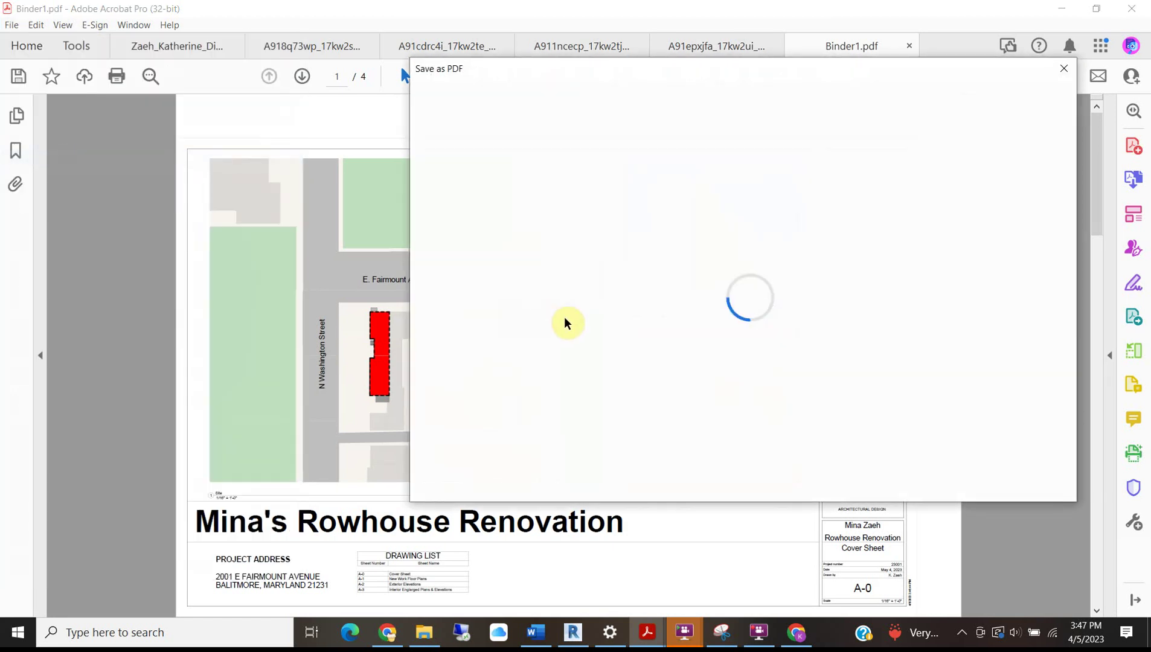
{"action": "left_click", "coordinate": [641, 281]}
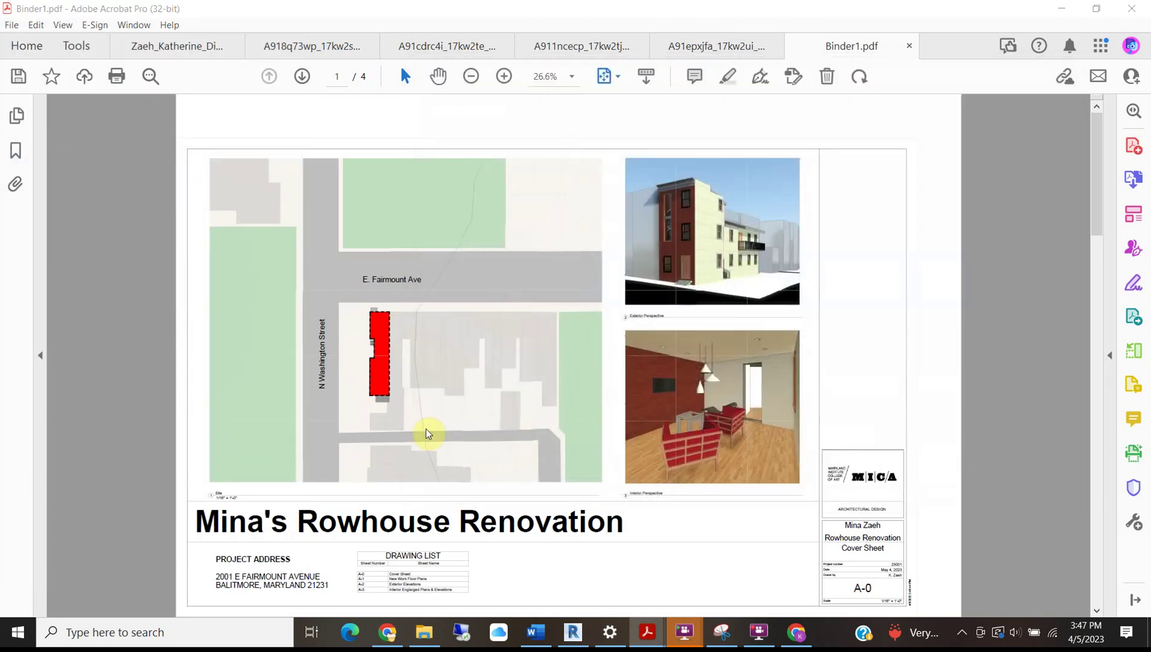
{"action": "left_click", "coordinate": [120, 313]}
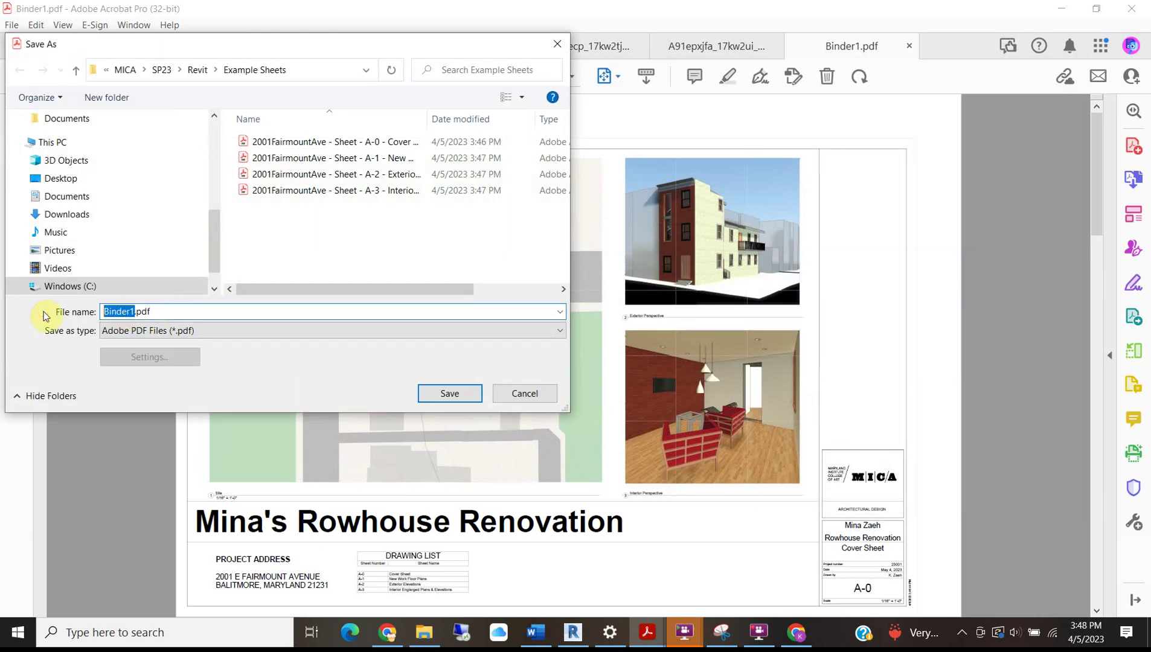
{"action": "type", "text": "Zaeh_AD211_FinalRevitDrawingSet"}
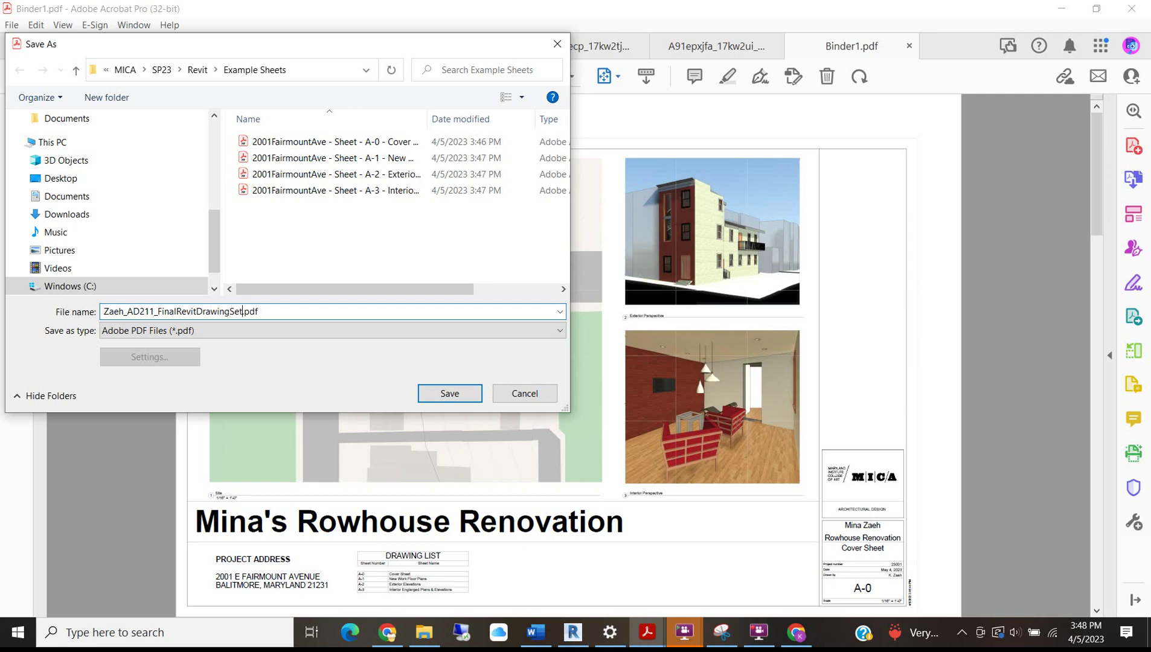
{"action": "left_click", "coordinate": [464, 395]}
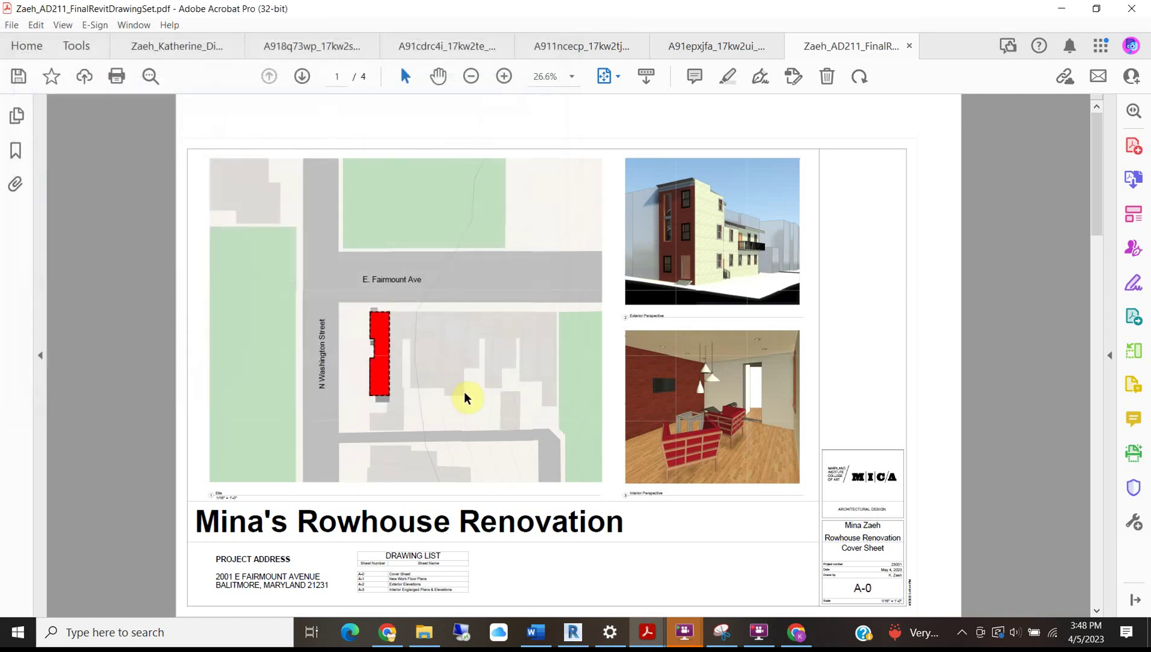